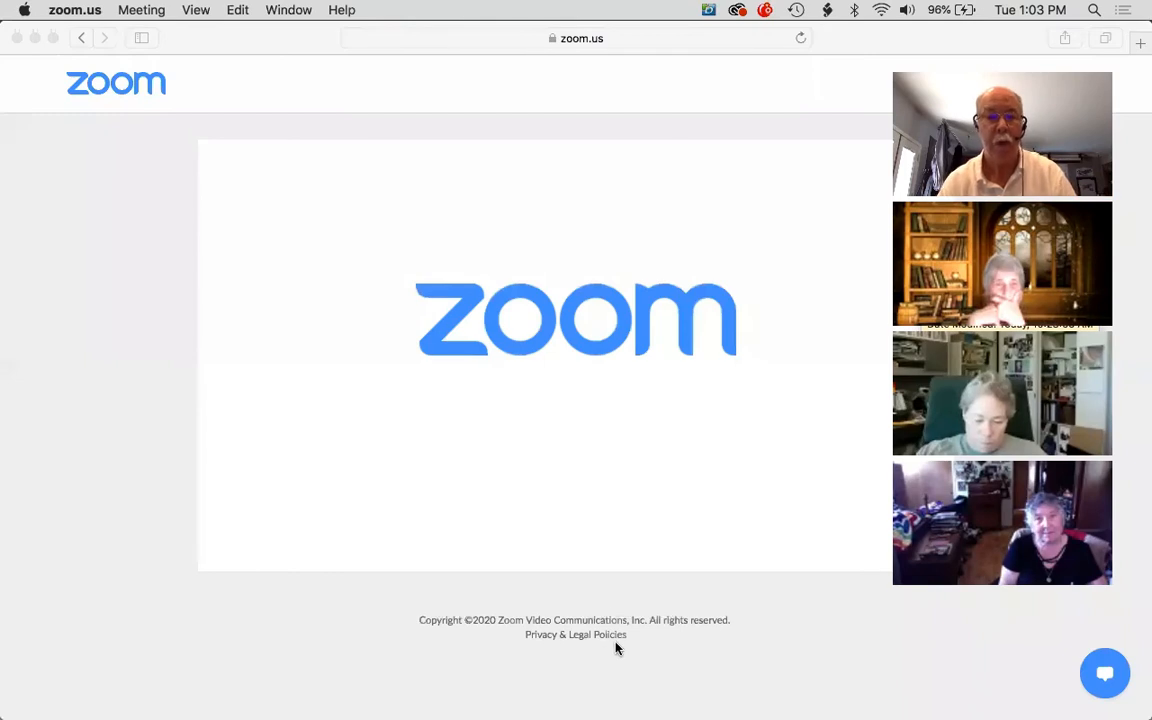
- Switch to Adobe Bridge and open 2018 SB Fair_0957.NEF from the Tue Apr 28 folder in Camera Raw
{"action": "mouse_move", "coordinate": [667, 706]}
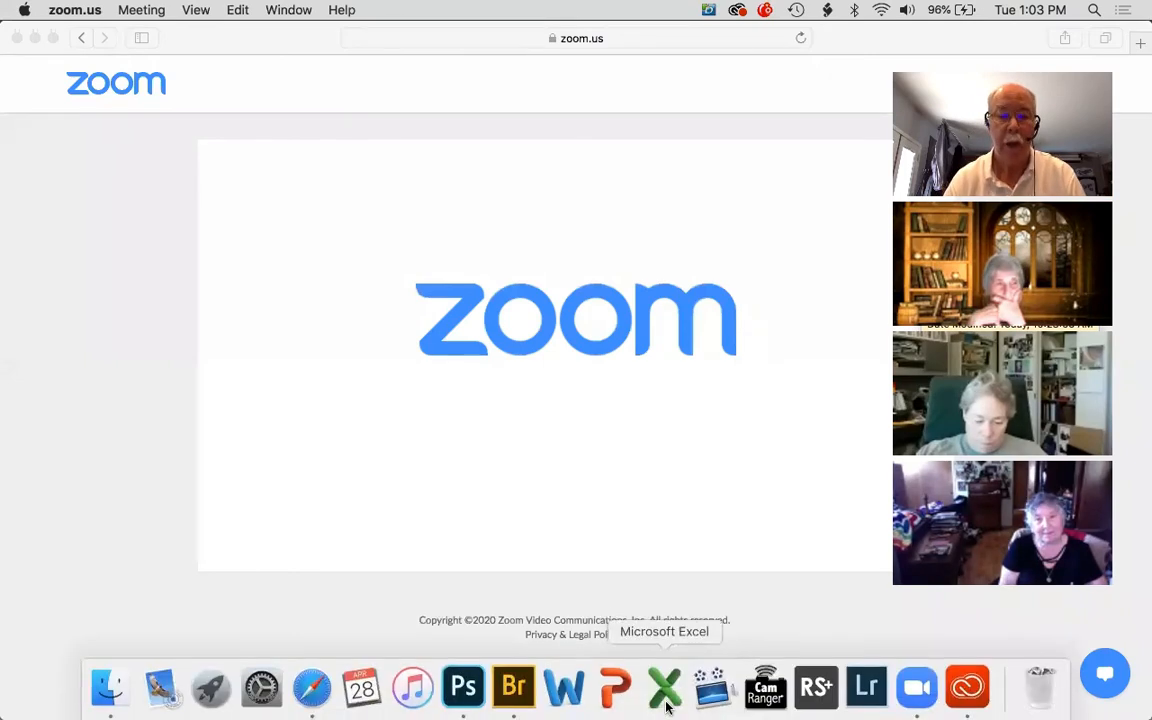
{"action": "left_click", "coordinate": [510, 690]}
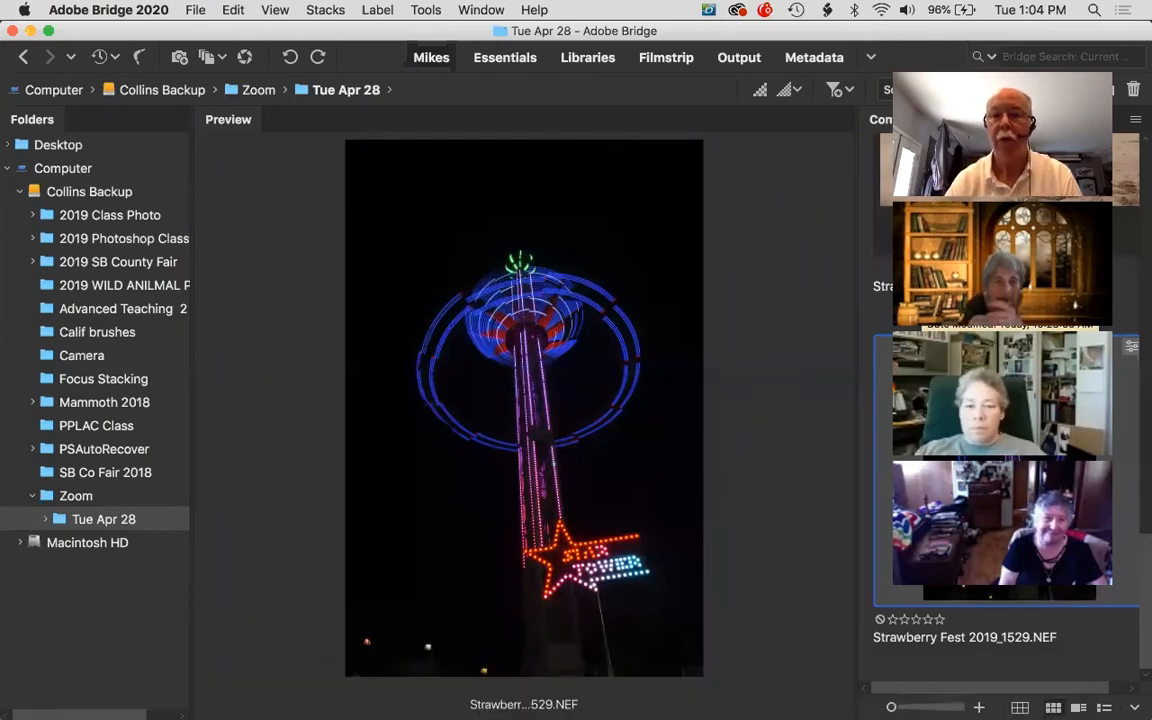
{"action": "left_click", "coordinate": [920, 58]}
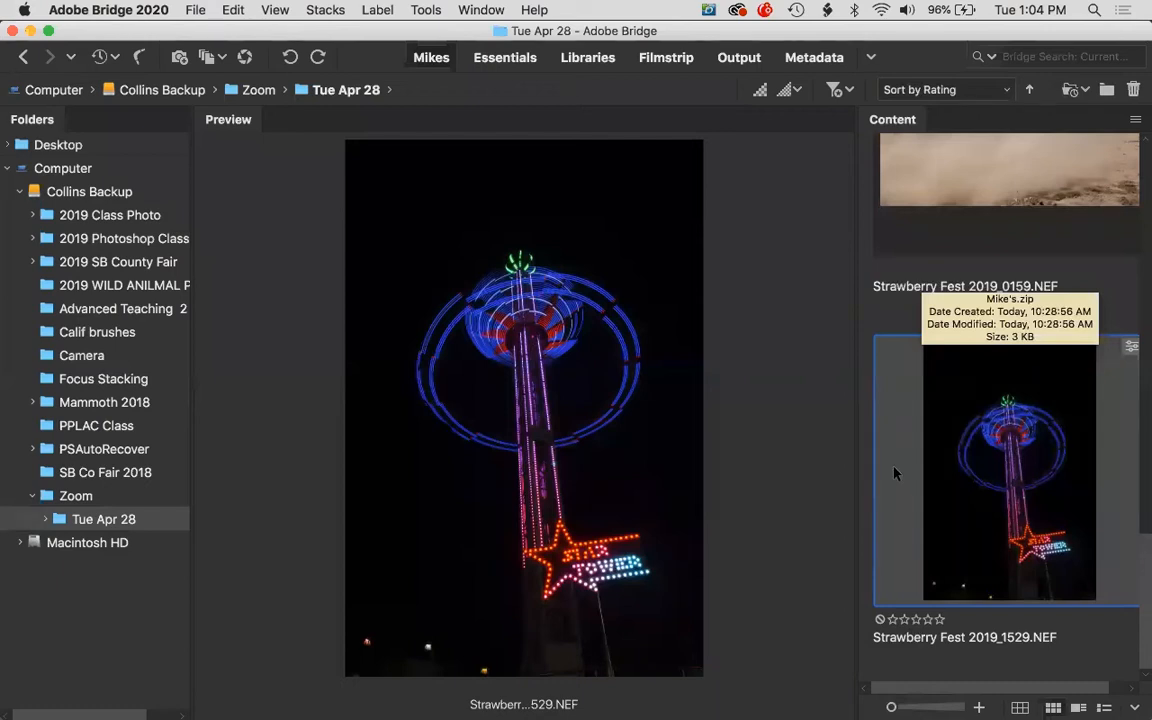
{"action": "key", "text": "Up"}
{"action": "key", "text": "Up"}
{"action": "key", "text": "Up"}
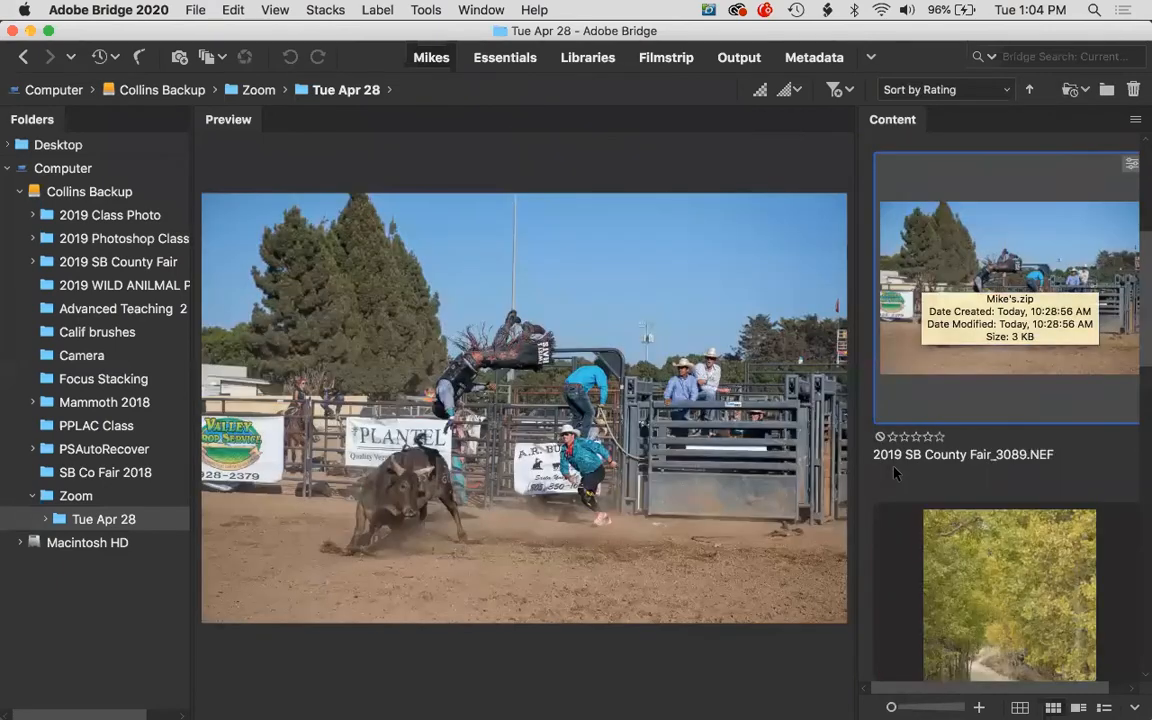
{"action": "key", "text": "Up"}
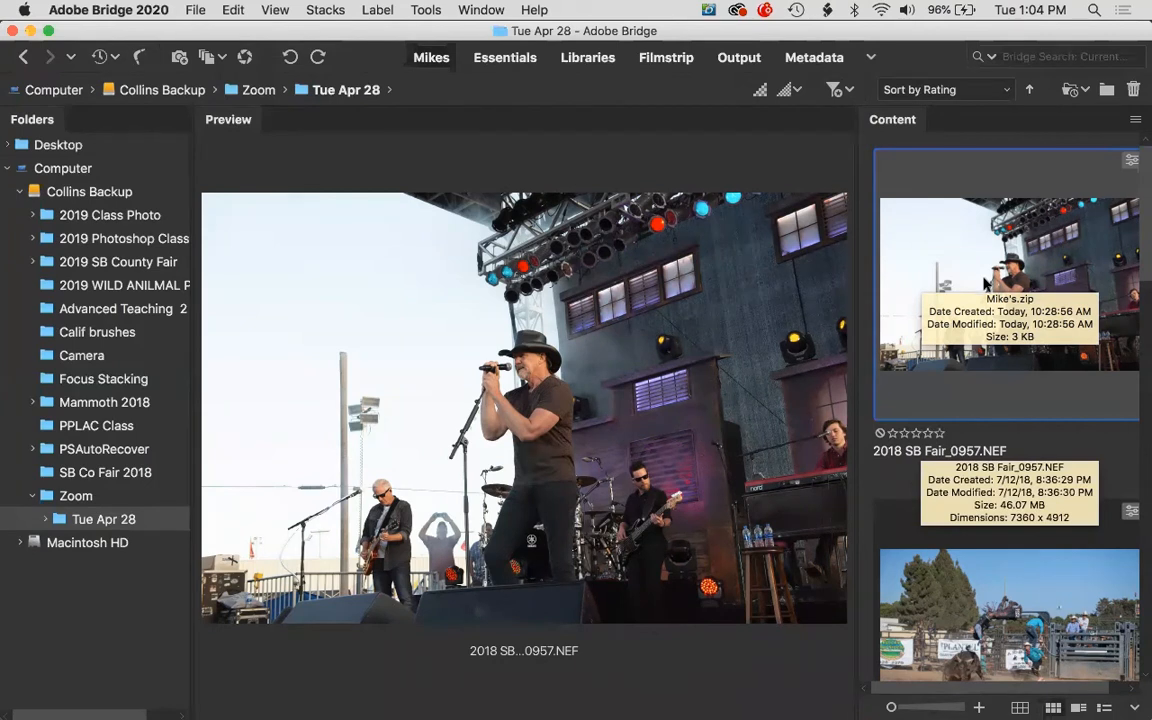
{"action": "double_click", "coordinate": [982, 284]}
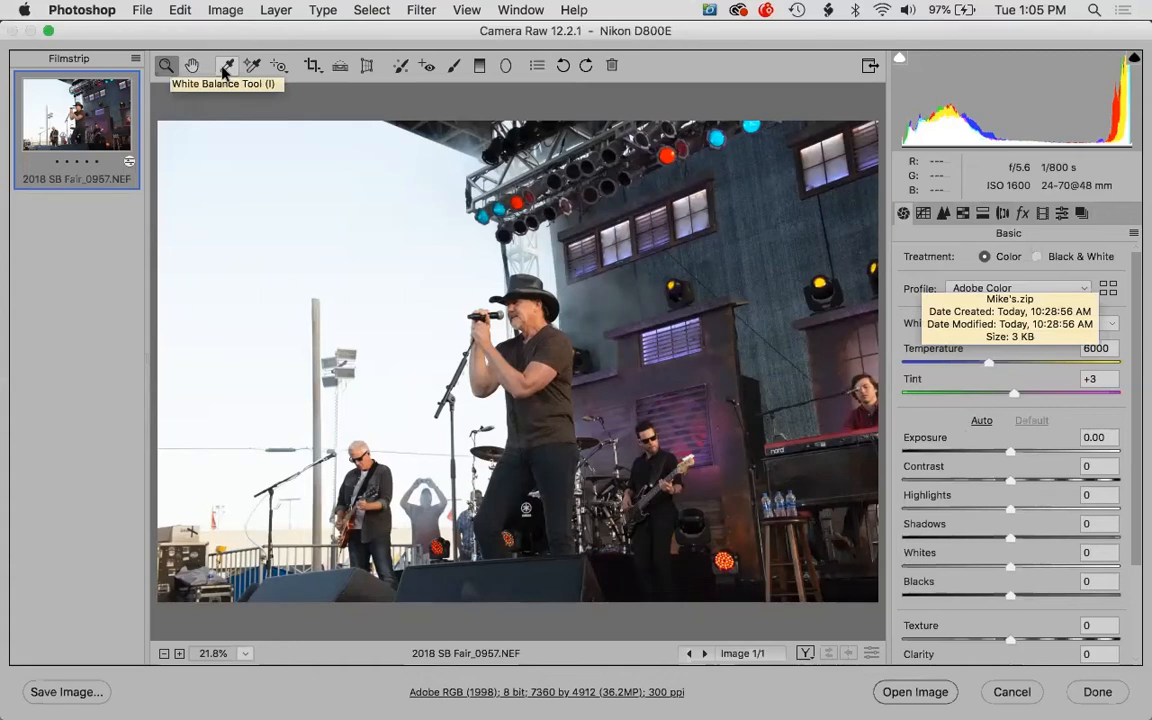
- Look through the Raw Defaults, Performance, File Handling and General pages of the Camera Raw preferences without changing any setting
{"action": "left_click", "coordinate": [224, 72]}
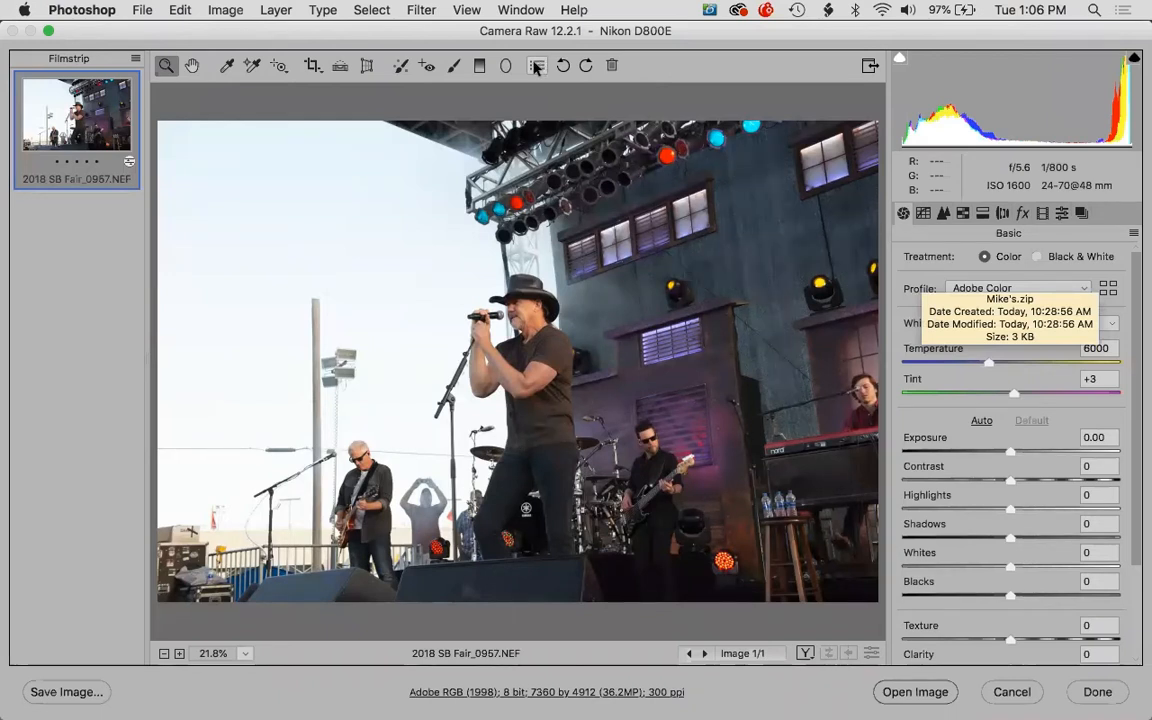
{"action": "left_click", "coordinate": [536, 66]}
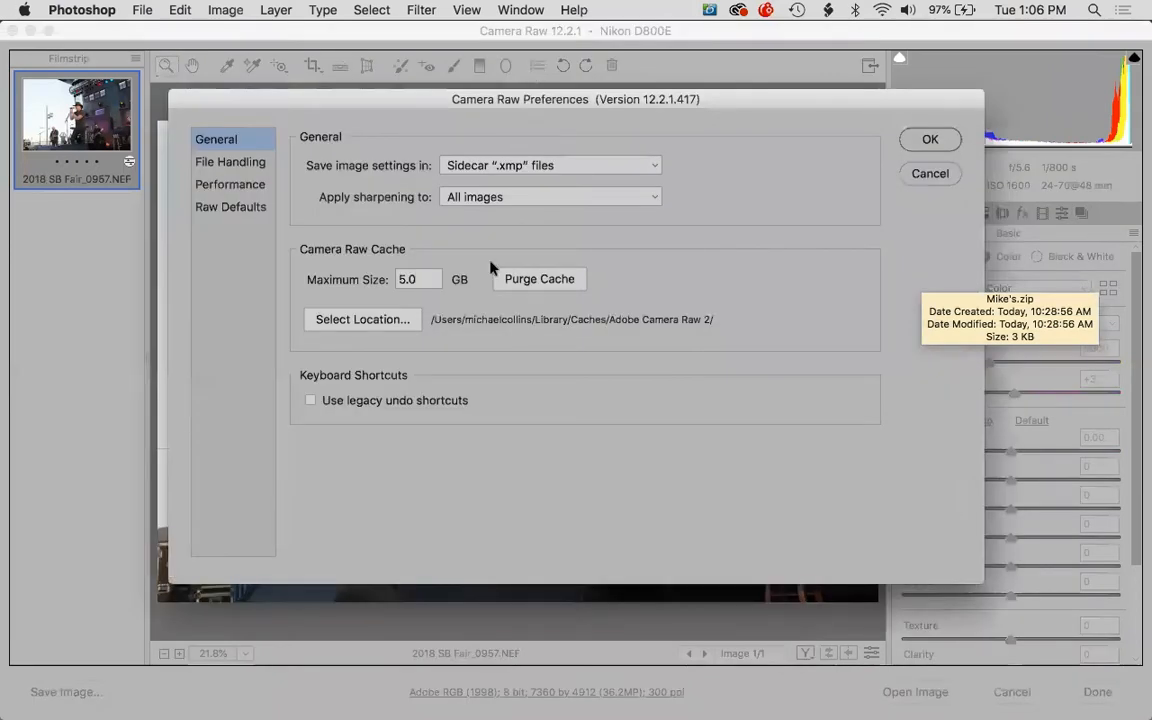
{"action": "left_click", "coordinate": [231, 205]}
{"action": "left_click", "coordinate": [229, 188]}
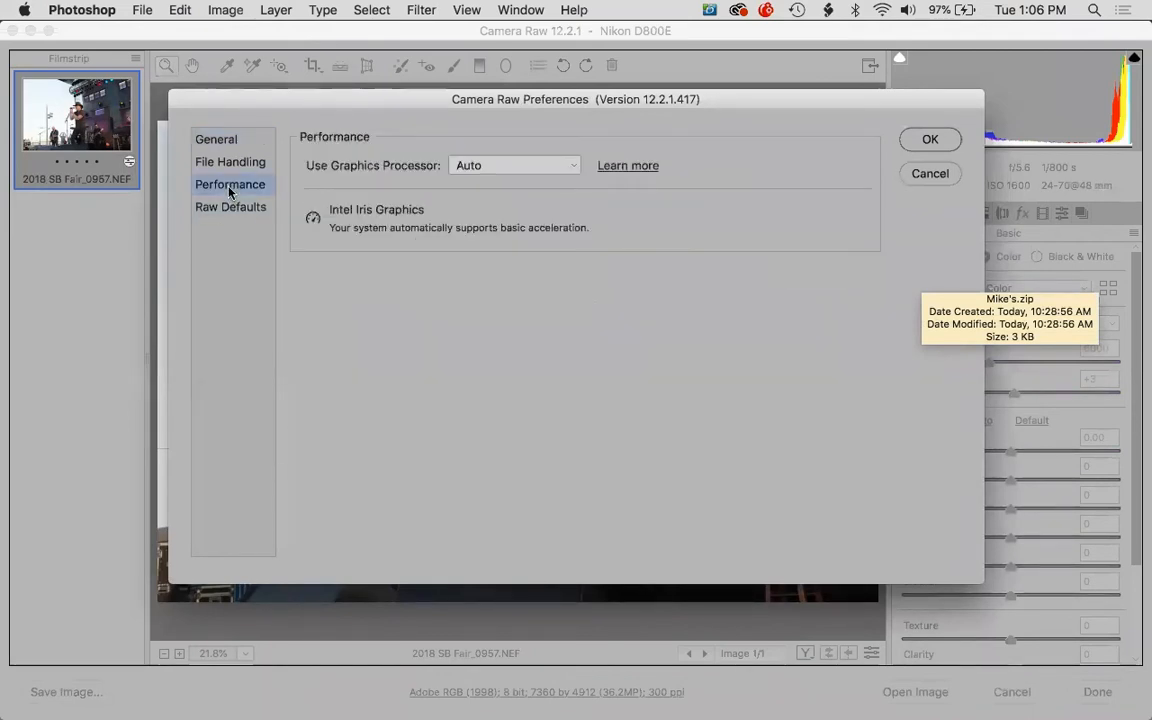
{"action": "left_click", "coordinate": [231, 165]}
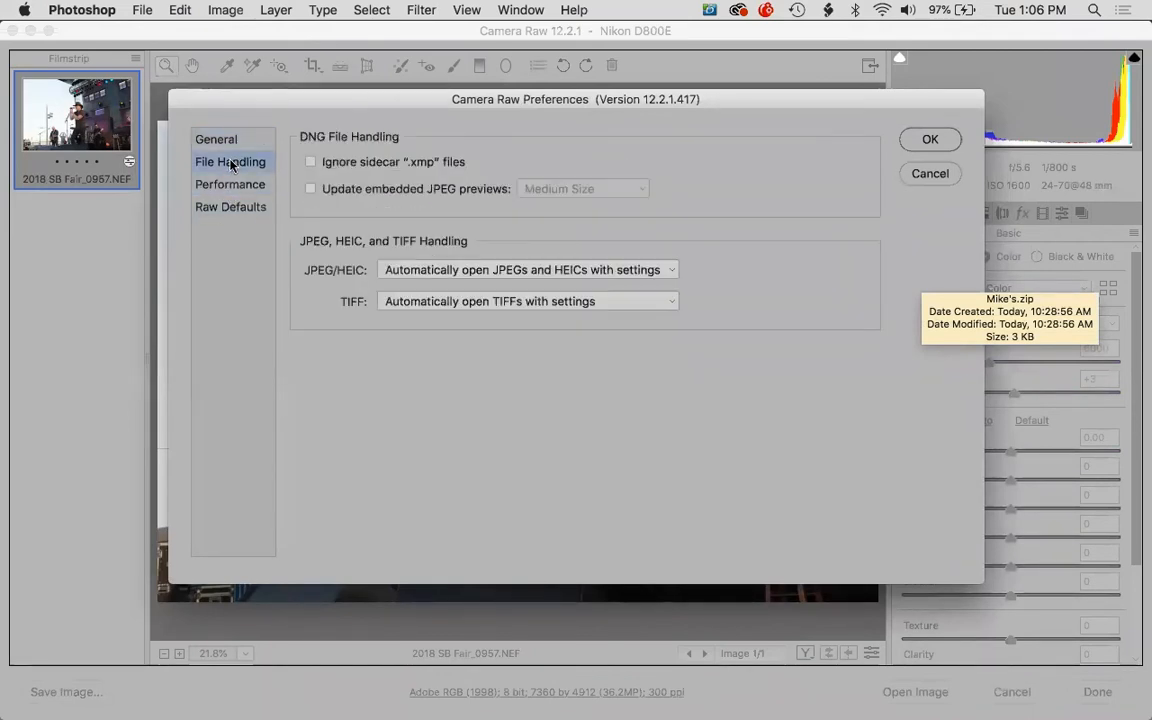
{"action": "left_click", "coordinate": [216, 140]}
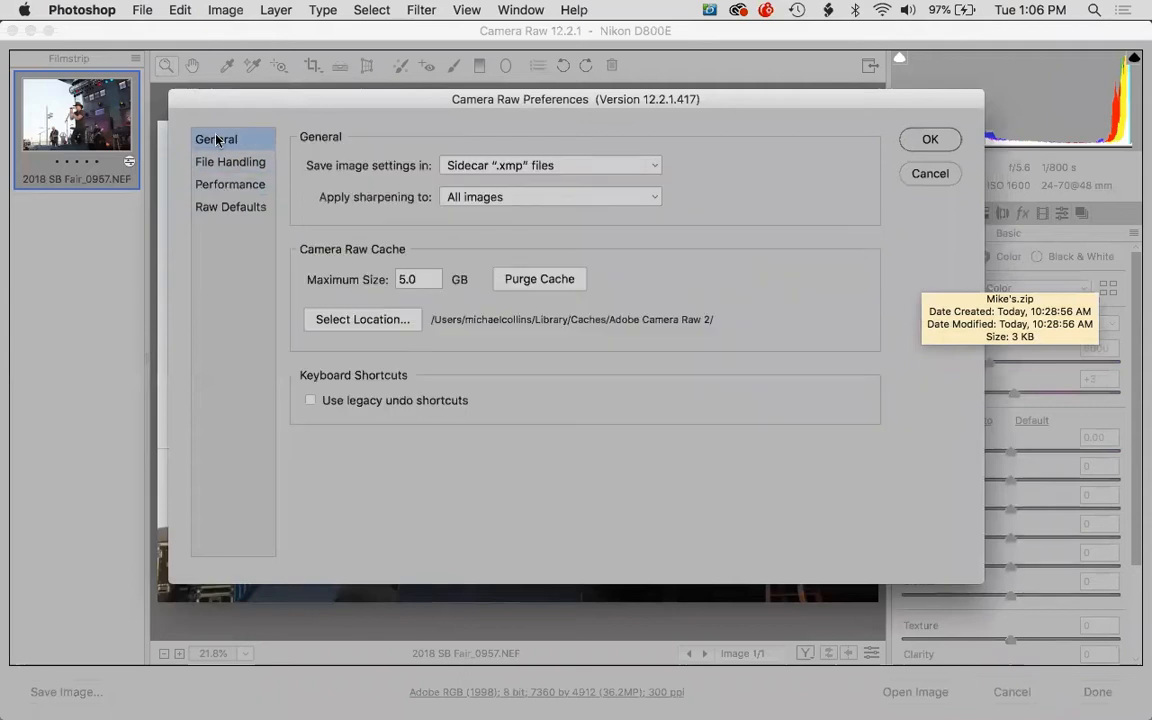
{"action": "left_click", "coordinate": [927, 178]}
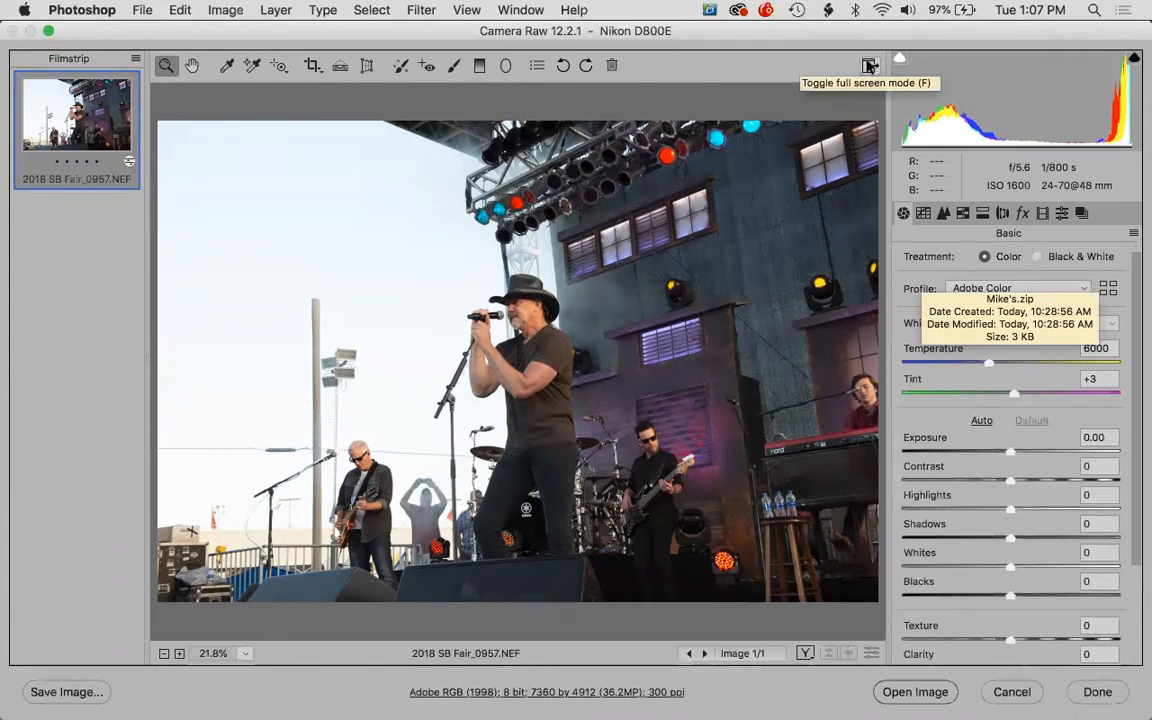
- Take the Camera Raw window out of full screen, shrink it, and restore it to full screen
{"action": "left_click", "coordinate": [46, 32]}
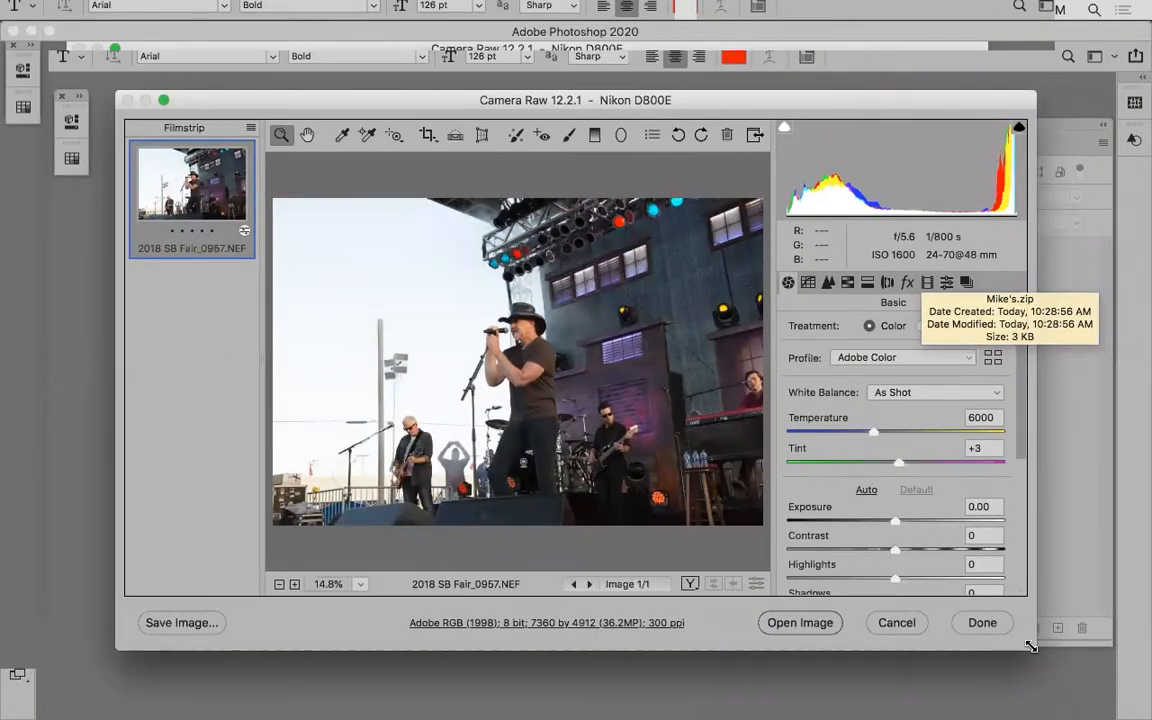
{"action": "left_click_drag", "start_coordinate": [1030, 646], "coordinate": [806, 562]}
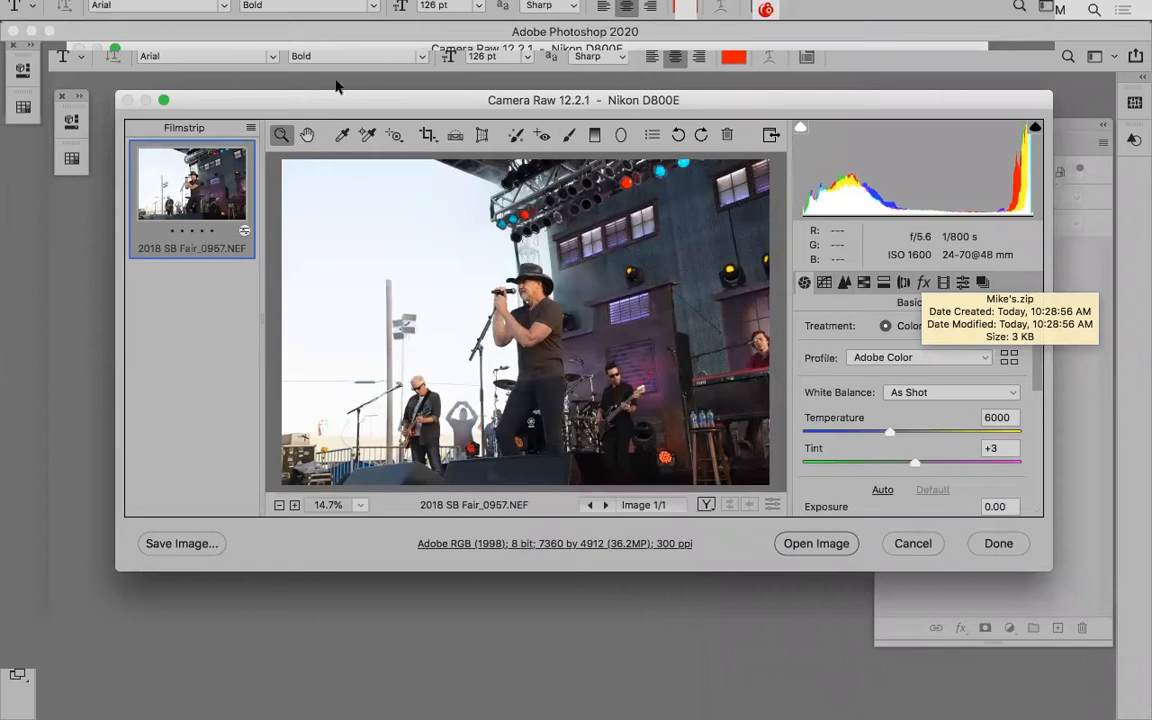
{"action": "left_click", "coordinate": [163, 101]}
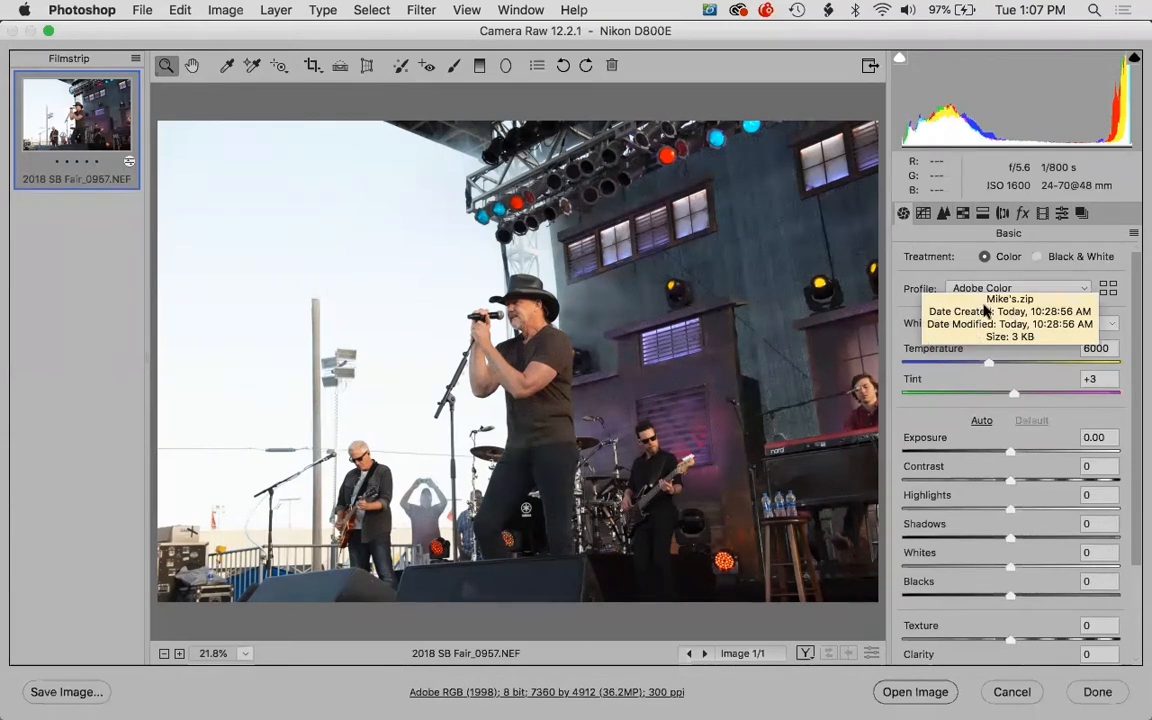
- Cancel Camera Raw and return to Adobe Bridge with 2018 SB Fair_0957.NEF selected
{"action": "left_click", "coordinate": [1010, 692]}
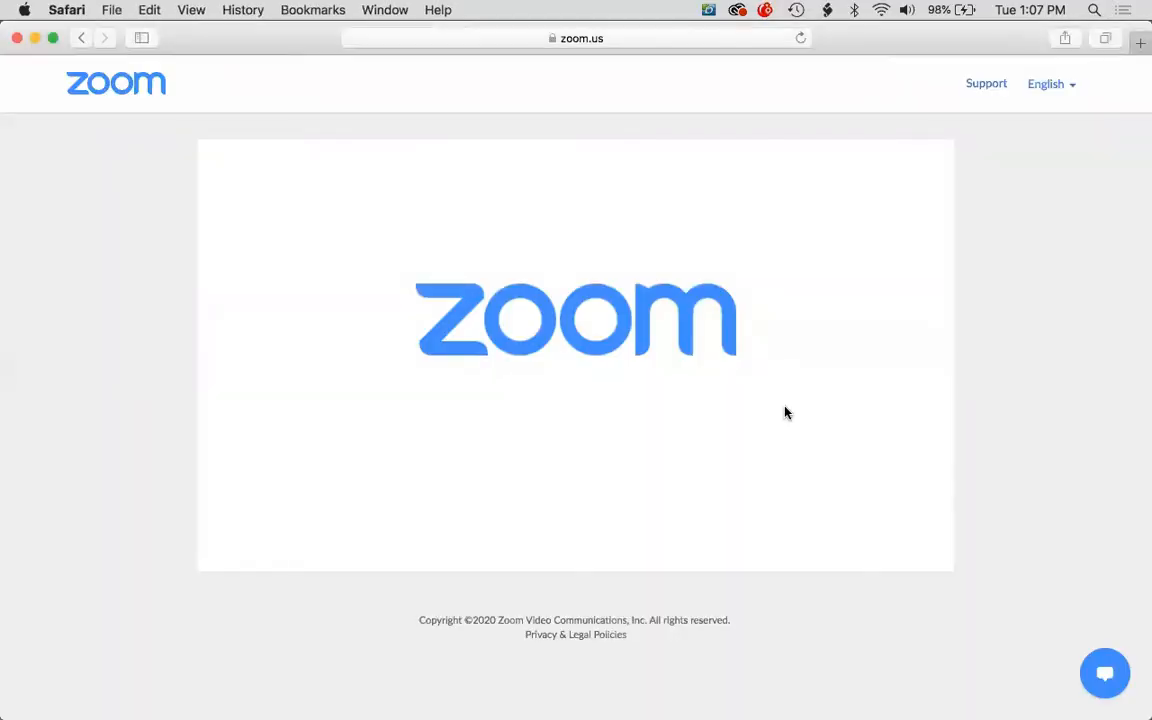
{"action": "key", "text": "super+h"}
{"action": "mouse_move", "coordinate": [602, 704]}
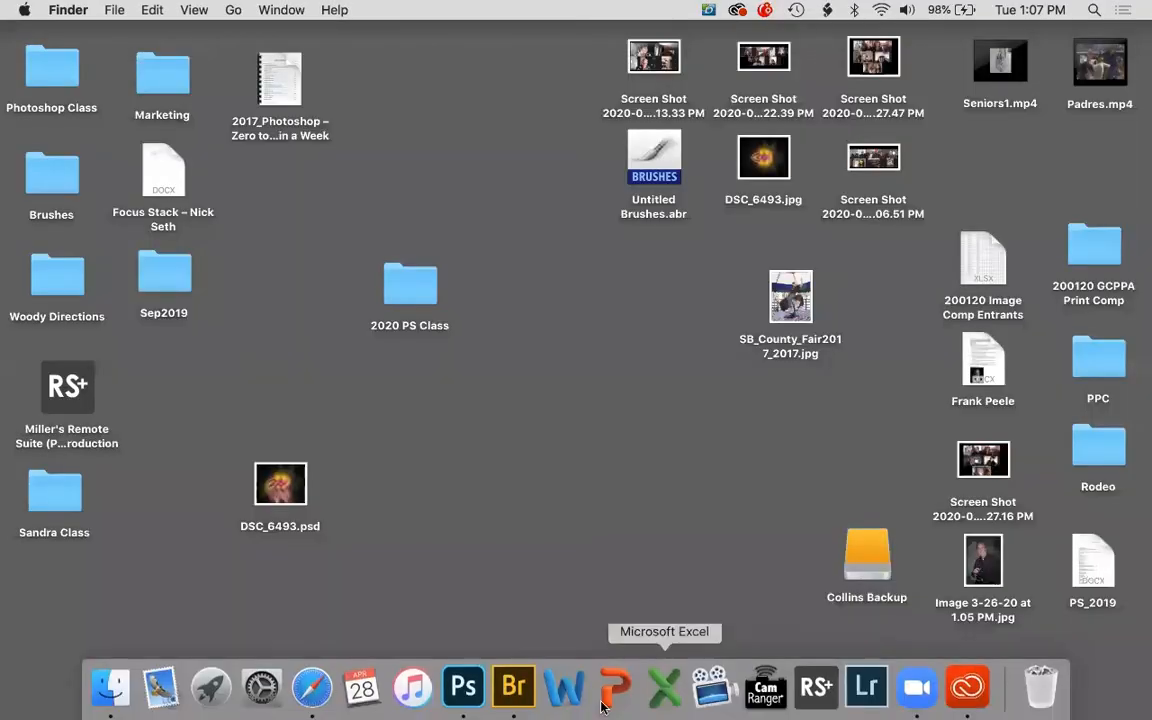
{"action": "left_click", "coordinate": [506, 692]}
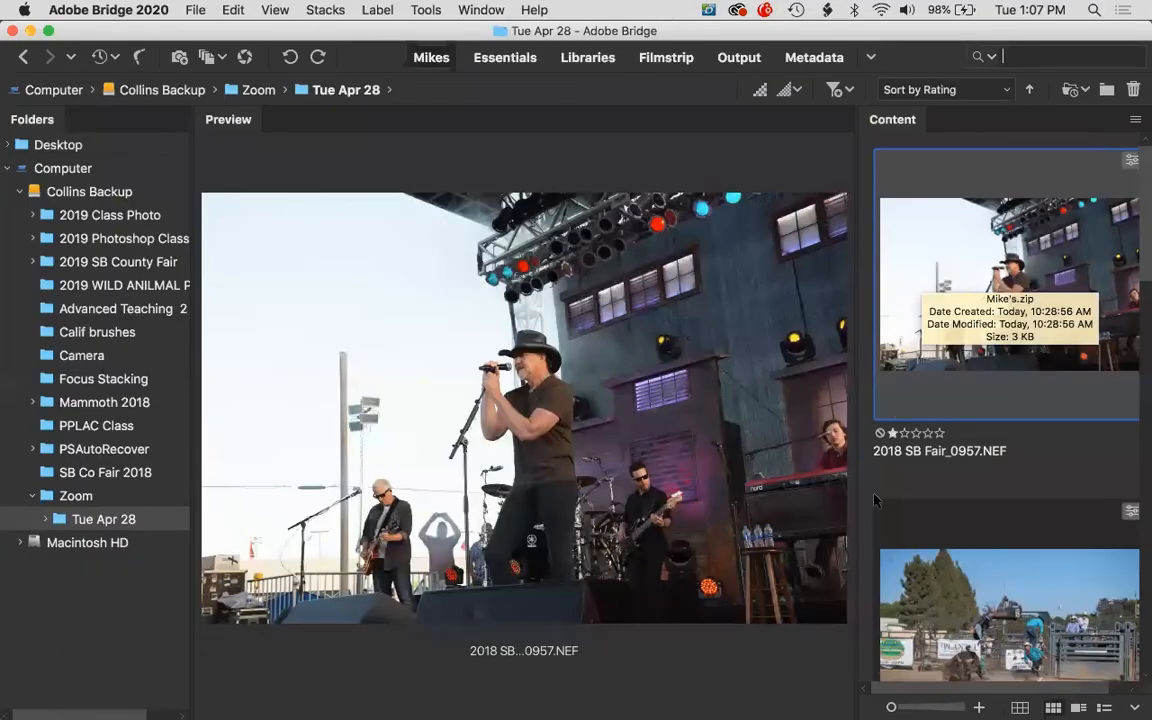
{"action": "left_click", "coordinate": [923, 598]}
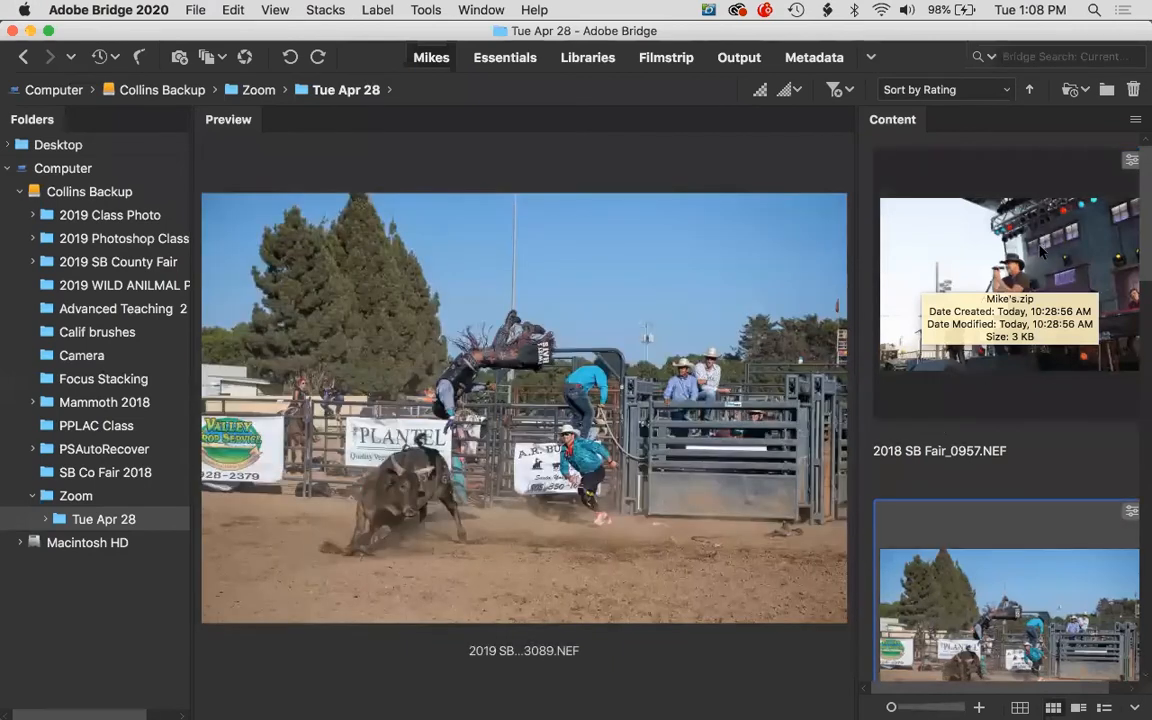
{"action": "left_click", "coordinate": [1043, 258]}
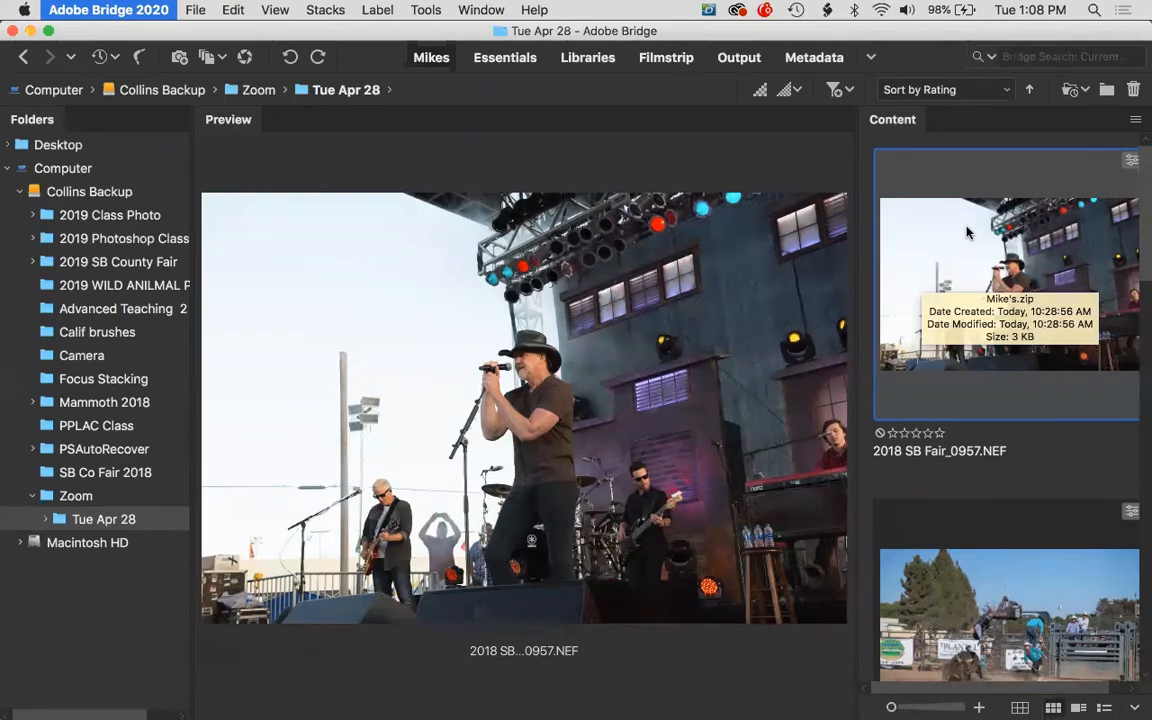
- Restart Adobe Bridge and open 2018 SB Fair_0957.NEF in Camera Raw
{"action": "key", "text": "super+h"}
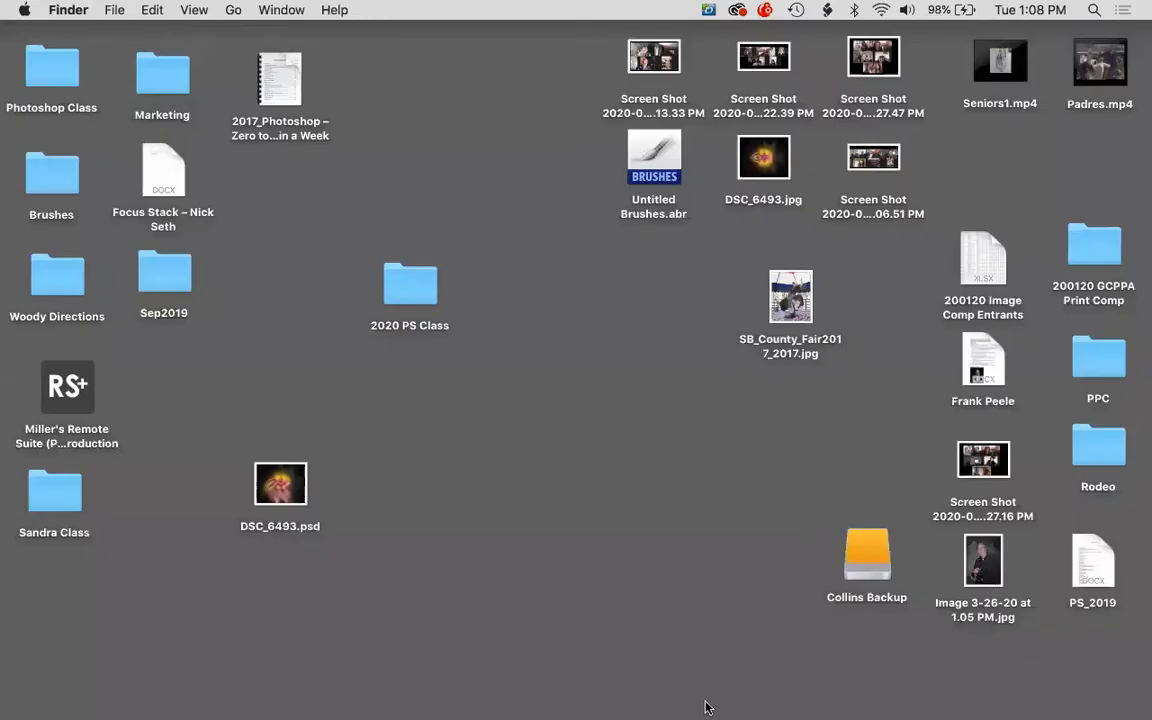
{"action": "mouse_move", "coordinate": [564, 700]}
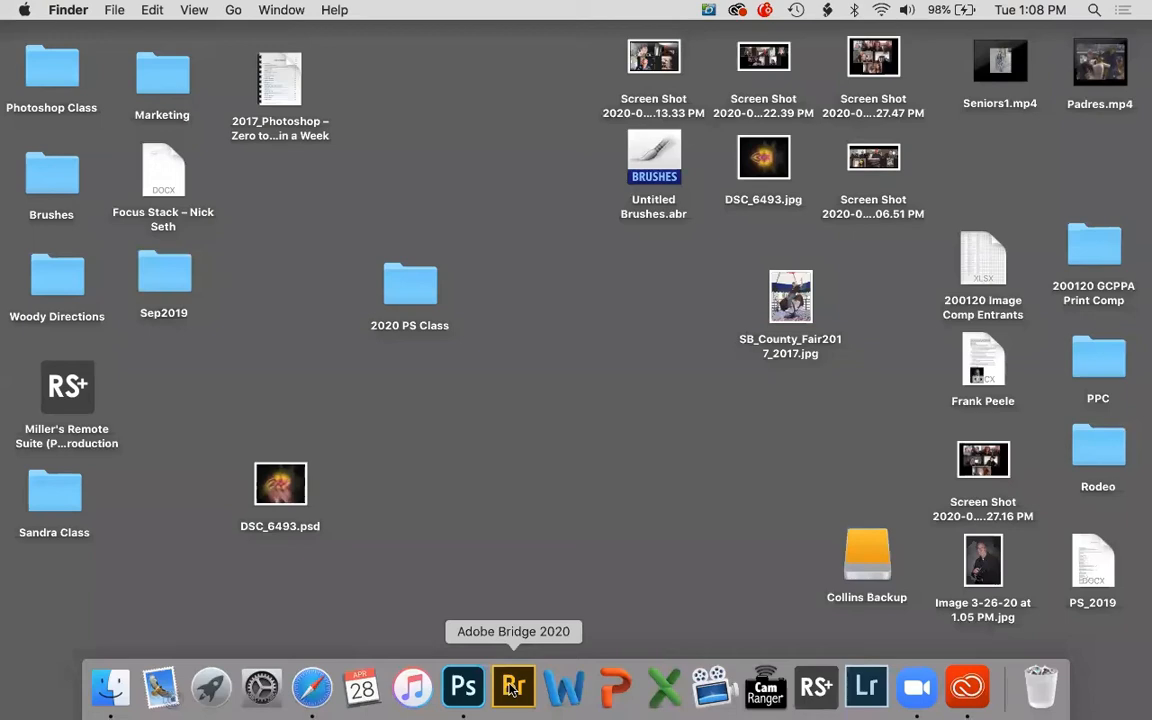
{"action": "left_click", "coordinate": [510, 688]}
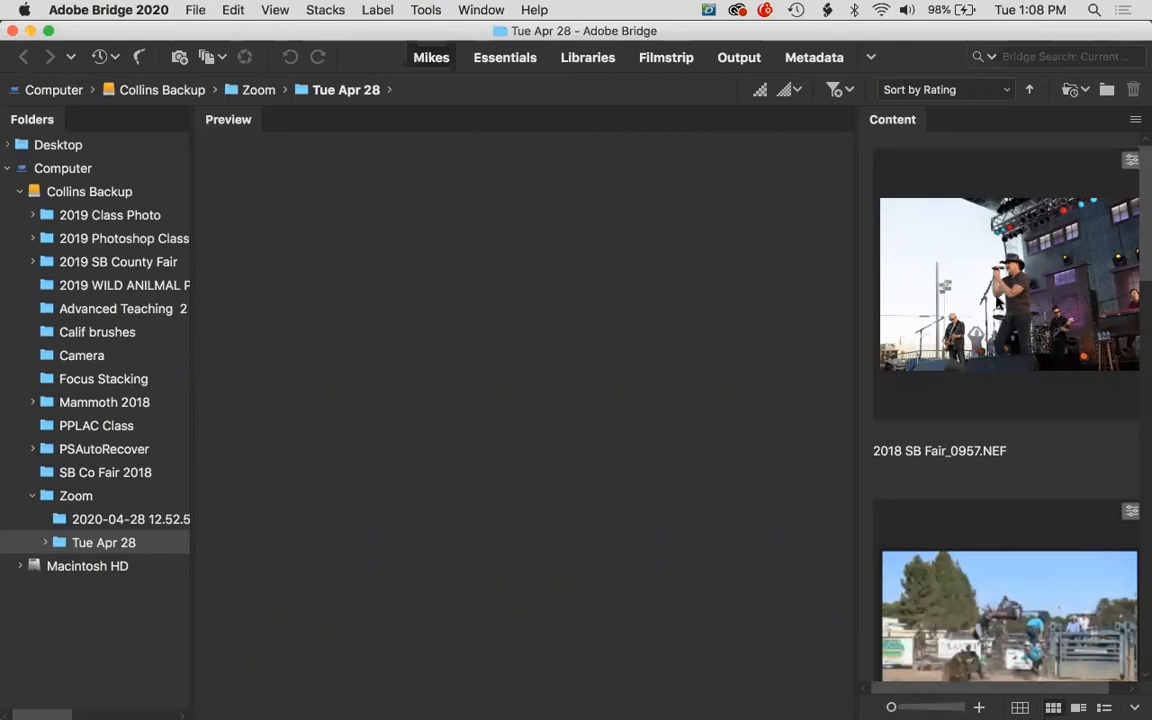
{"action": "left_click", "coordinate": [997, 305]}
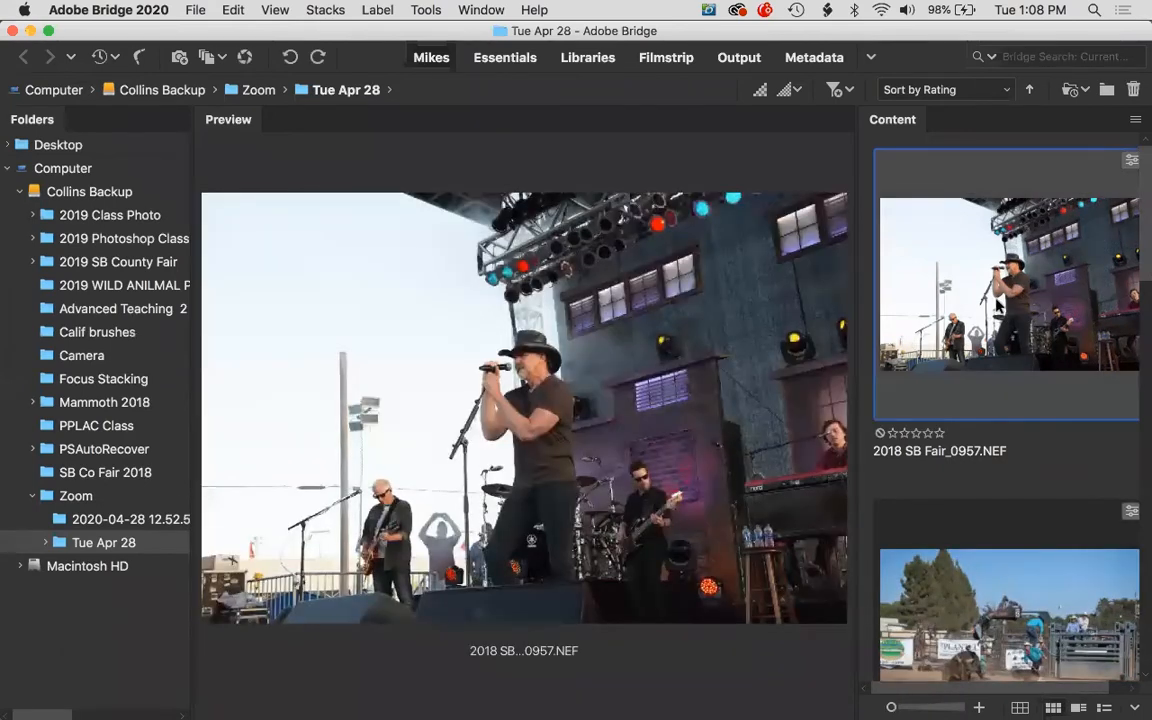
{"action": "double_click", "coordinate": [997, 305]}
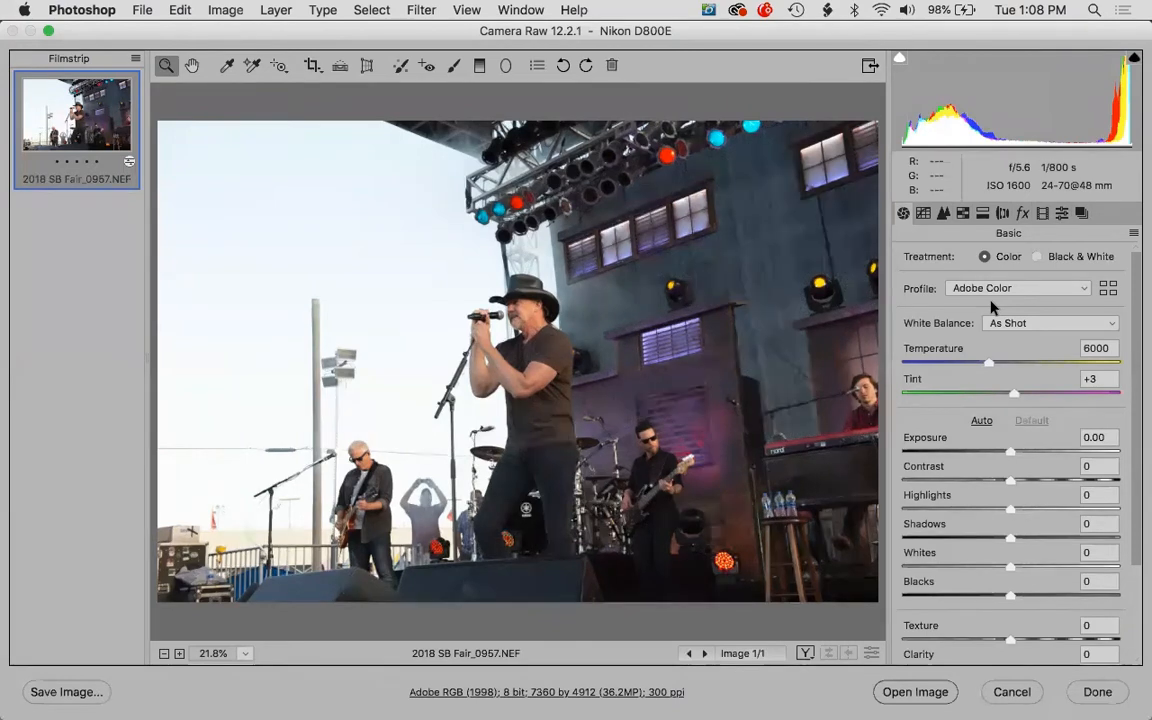
- Compare the Auto and Default tonal settings on the concert photo, keep Auto, and set Highlights to -84
{"action": "left_click", "coordinate": [982, 421]}
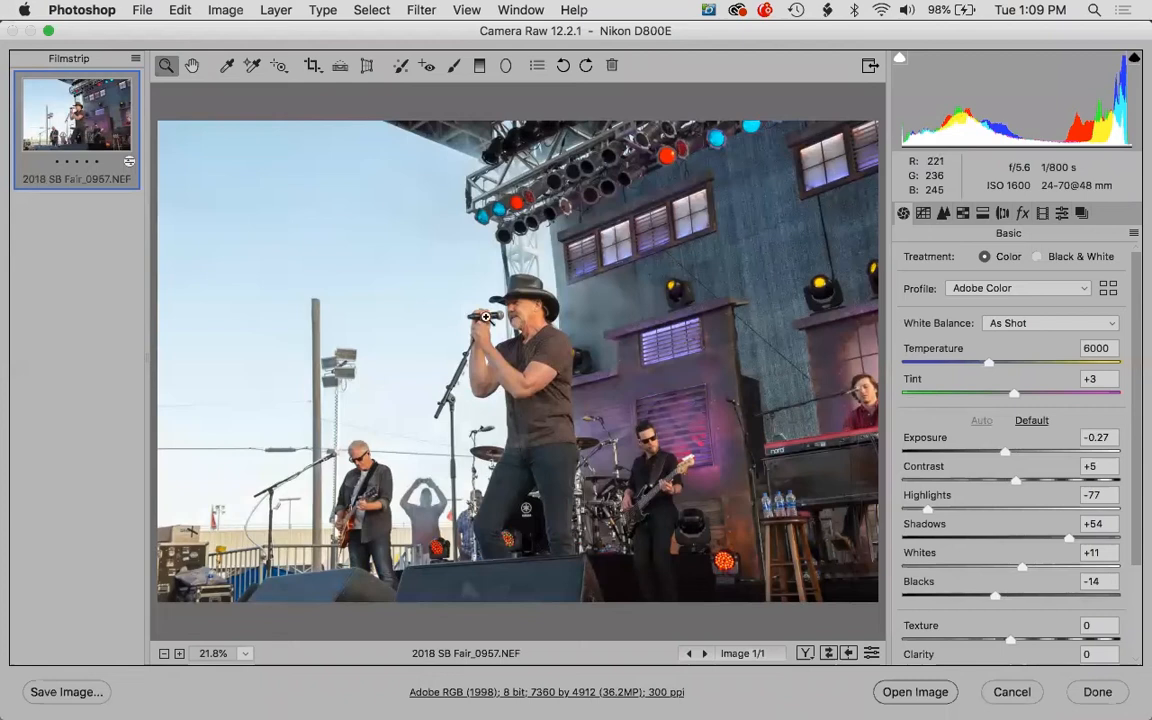
{"action": "left_click", "coordinate": [1036, 423]}
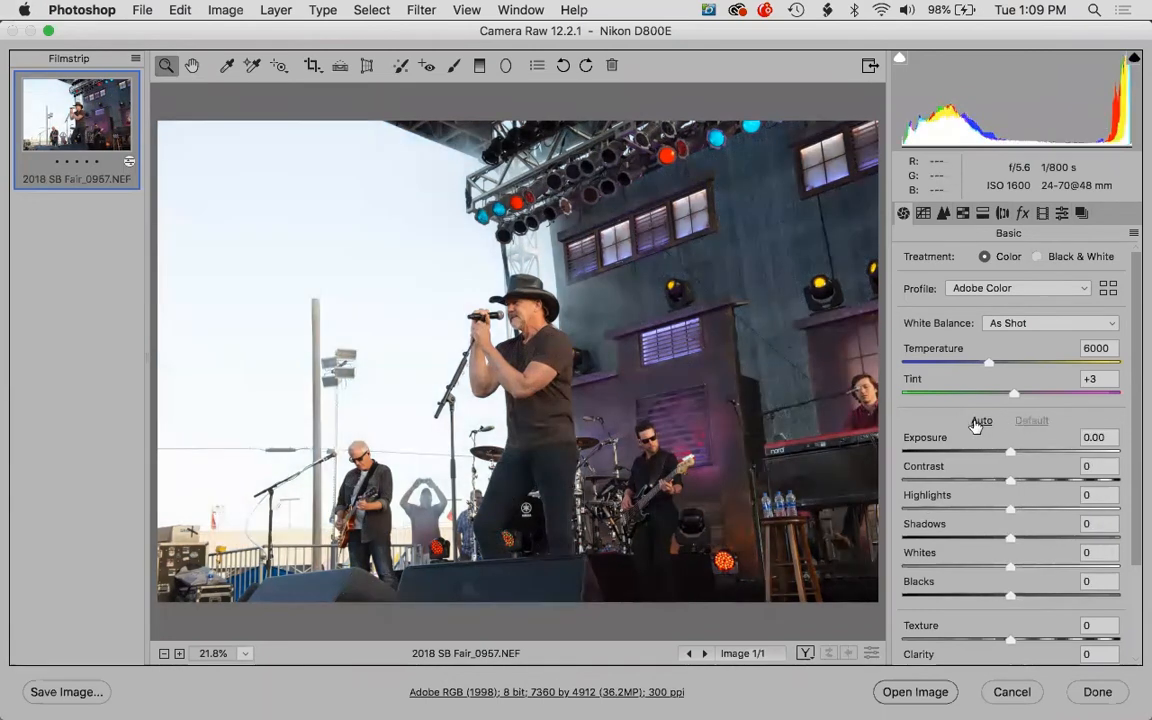
{"action": "left_click", "coordinate": [980, 421]}
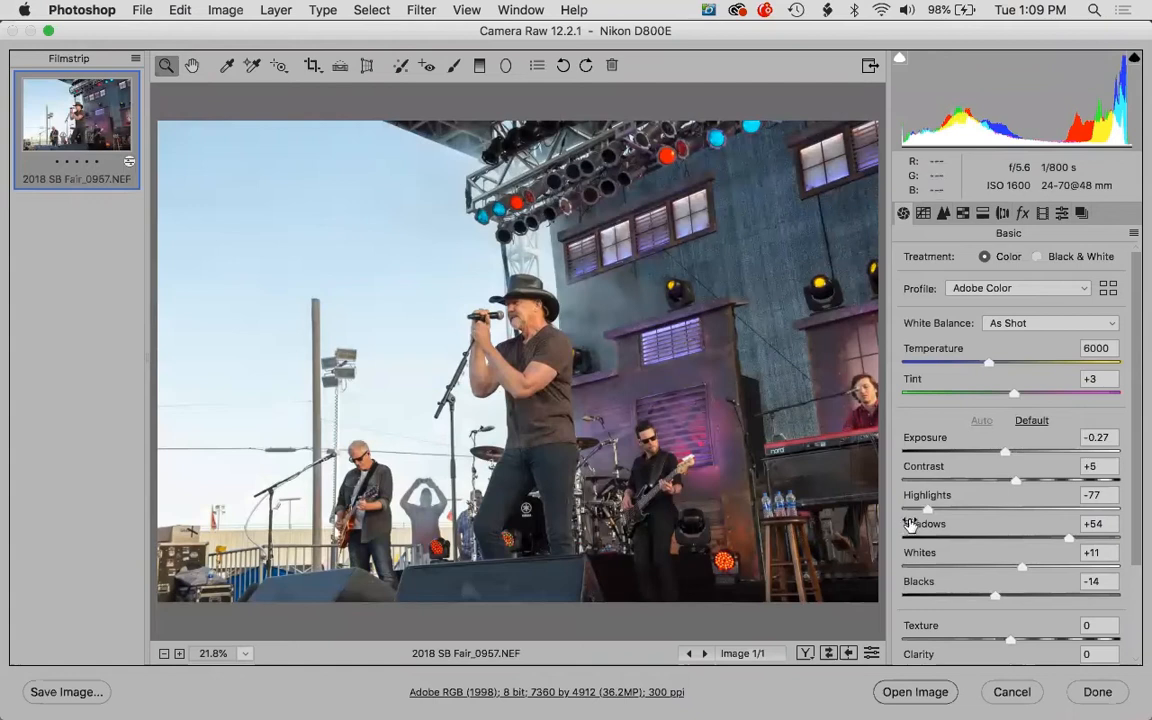
{"action": "left_click_drag", "start_coordinate": [931, 509], "coordinate": [925, 508]}
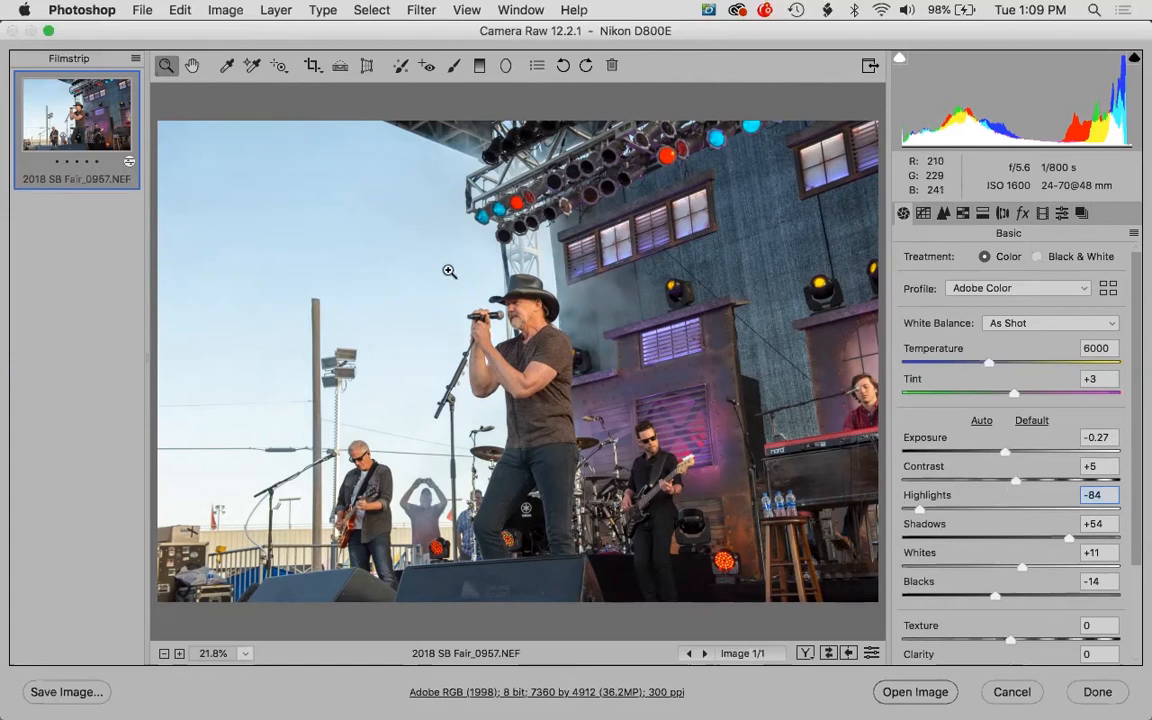
- Magnify the singer in the hat to 111.4% and turn off Scrubby Zoom for the Zoom tool
{"action": "left_click_drag", "start_coordinate": [468, 283], "coordinate": [525, 329]}
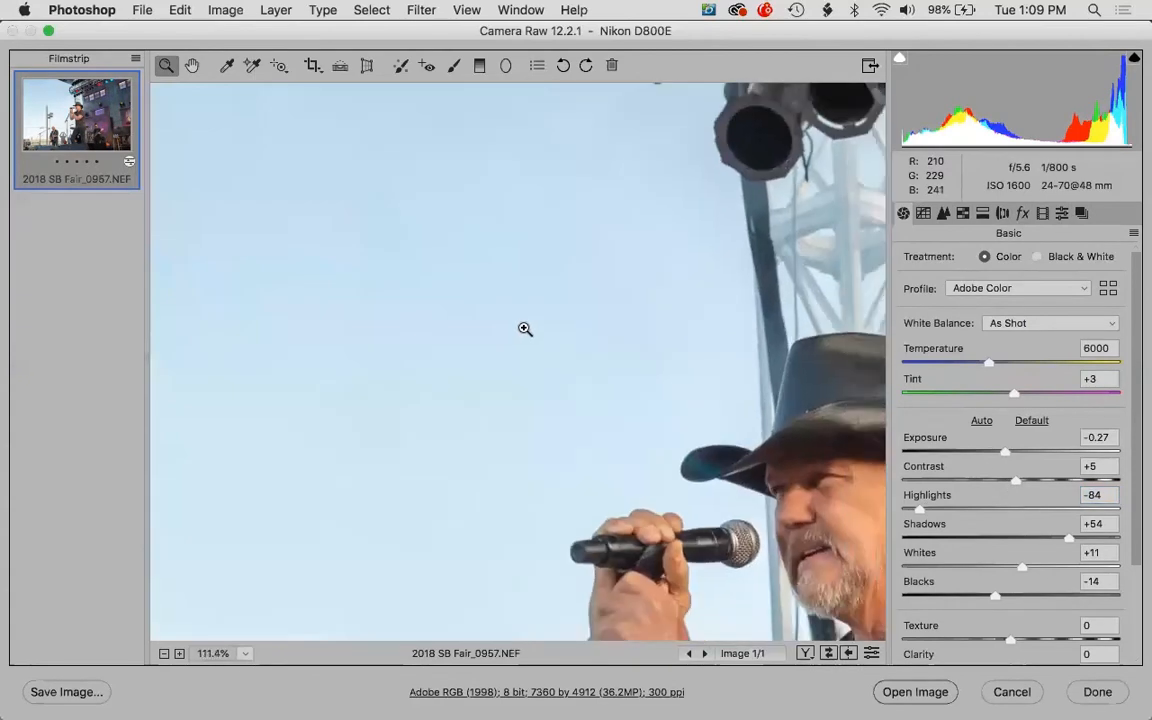
{"action": "left_click_drag", "start_coordinate": [688, 431], "coordinate": [442, 288]}
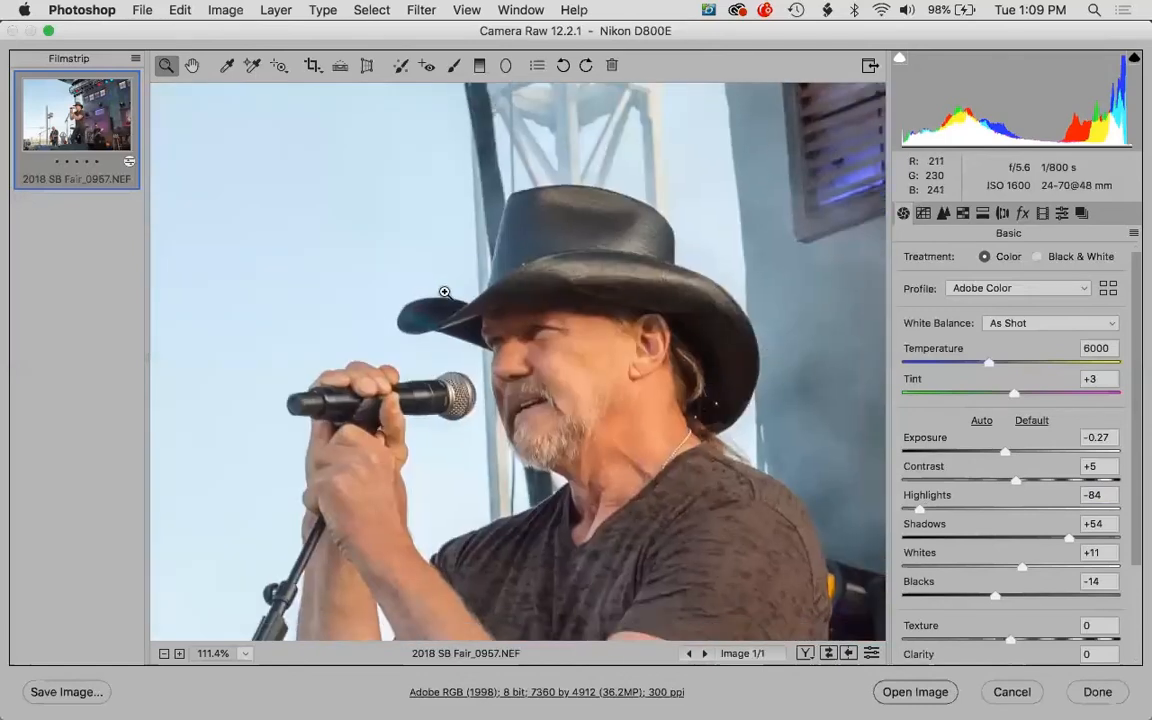
{"action": "right_click", "coordinate": [516, 349]}
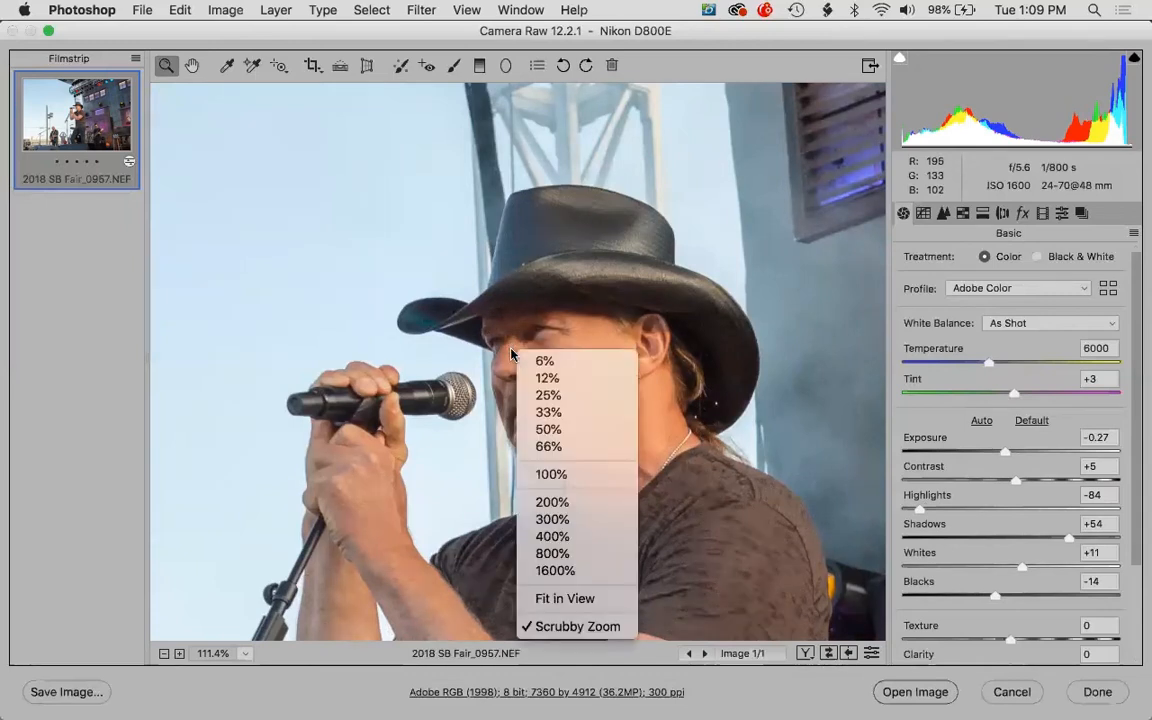
{"action": "left_click", "coordinate": [586, 627]}
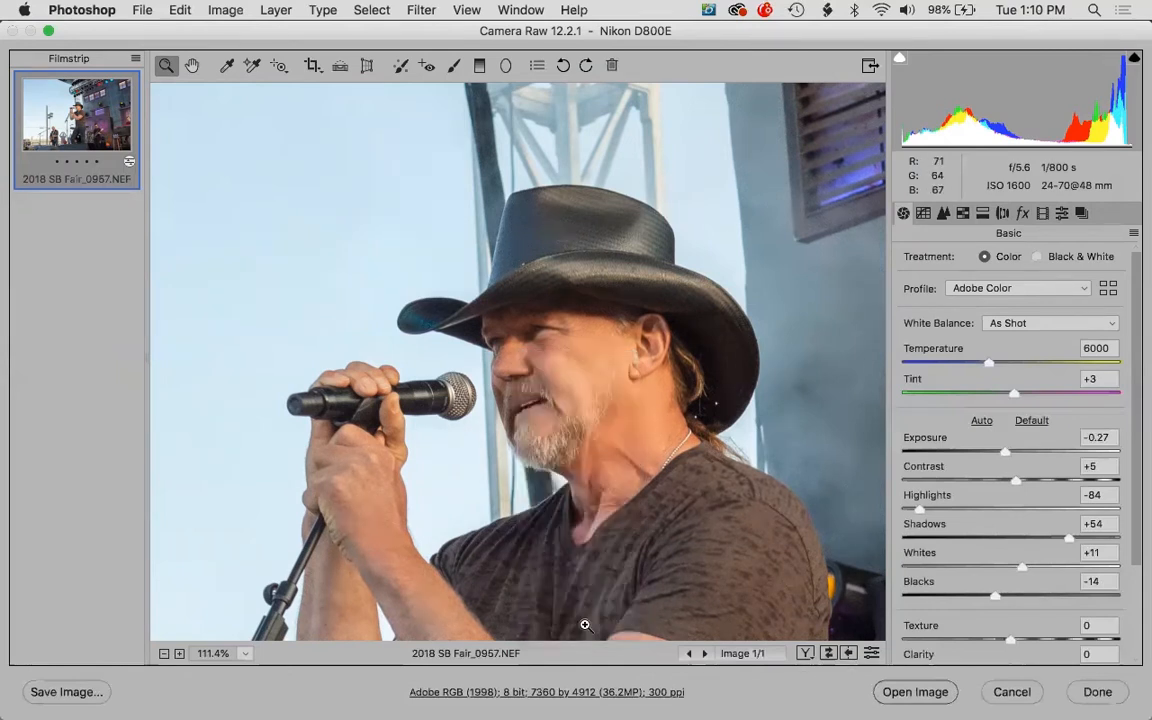
- Magnify the singer's face to 200% and zoom back out to 66.7%
{"action": "left_click", "coordinate": [596, 391]}
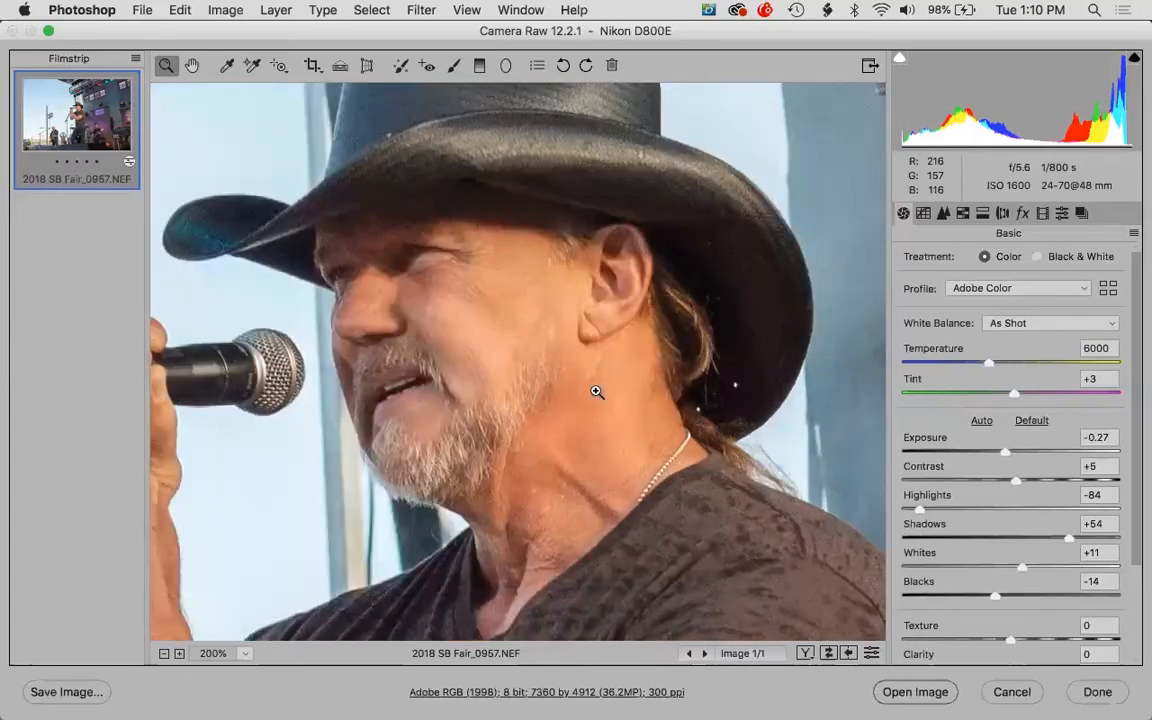
{"action": "key", "text": "super+minus"}
{"action": "key", "text": "super+minus"}
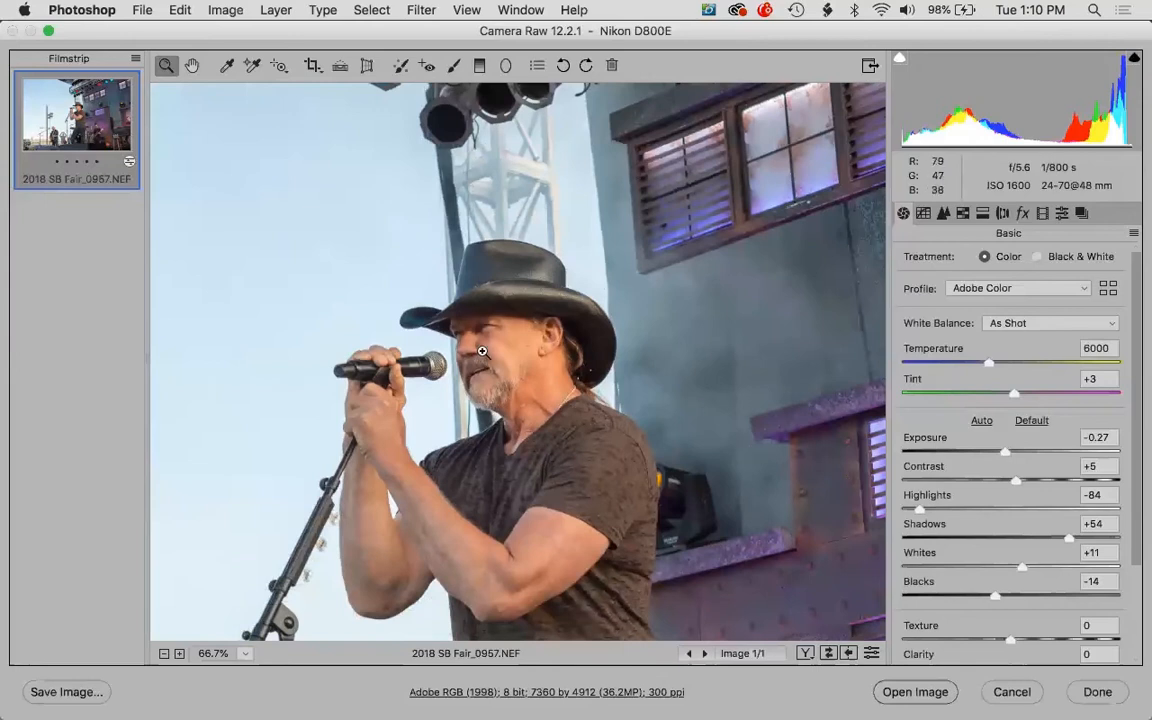
- Compare the Adobe Vivid, Standard, Portrait, Landscape and Color profiles on the singer at 100%, and settle on Adobe Portrait
{"action": "left_click", "coordinate": [522, 388]}
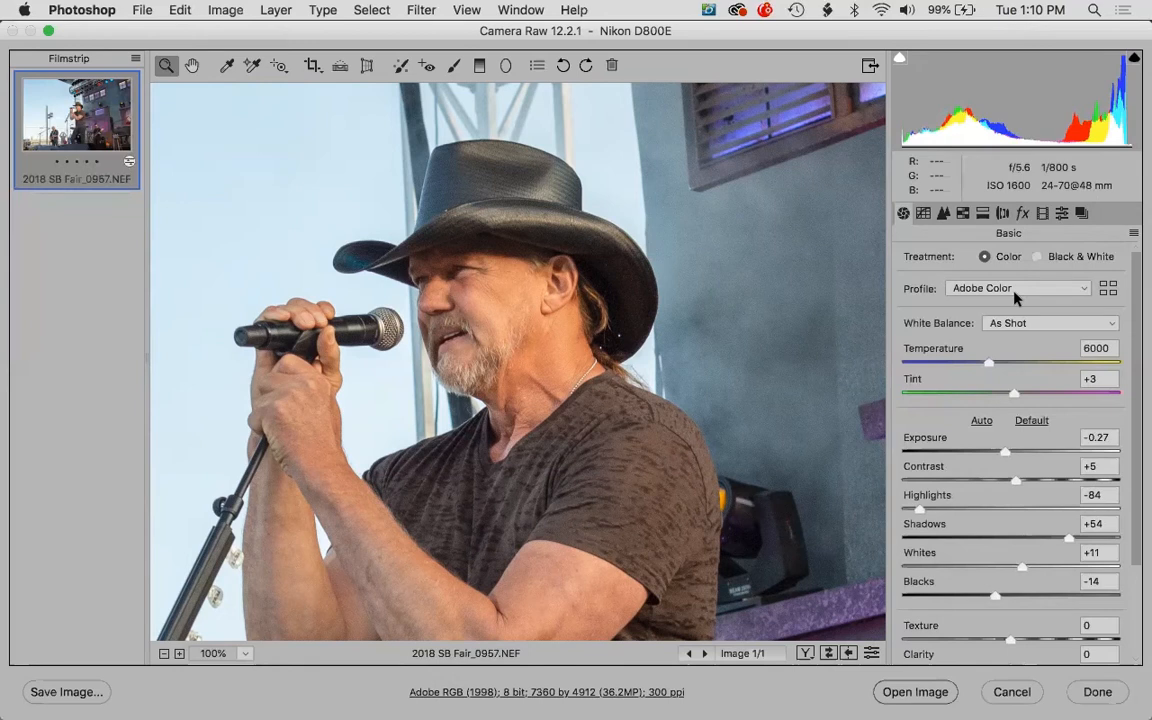
{"action": "left_click", "coordinate": [1087, 290]}
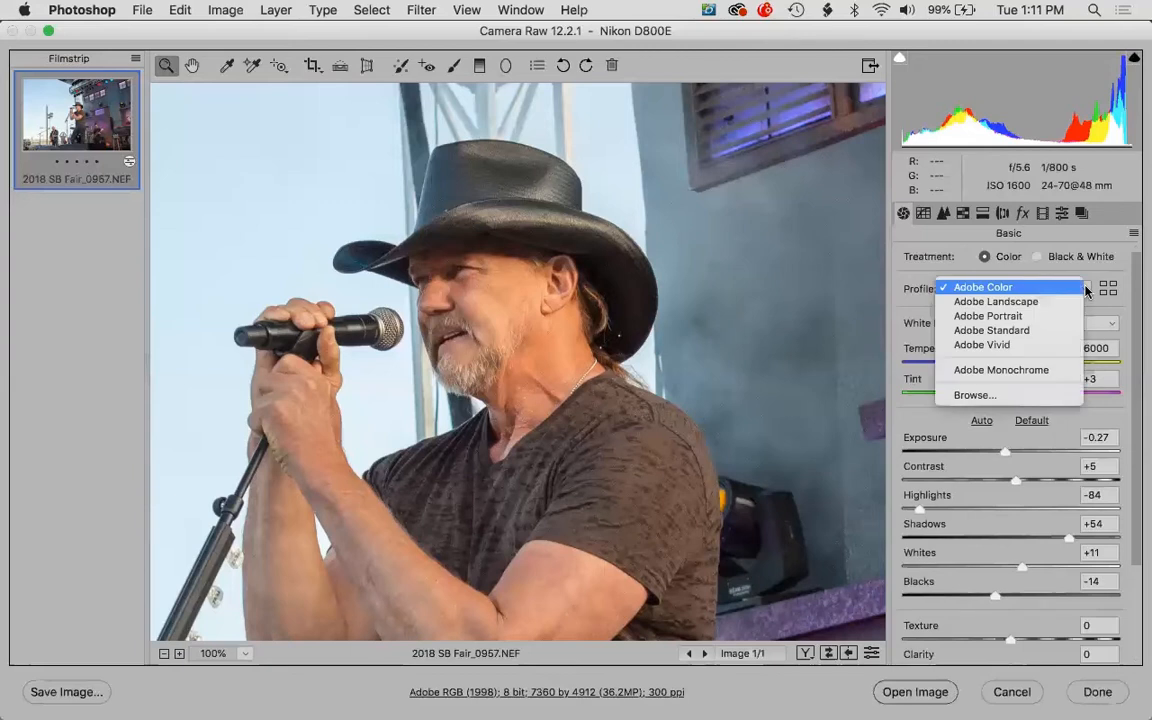
{"action": "left_click", "coordinate": [1040, 345]}
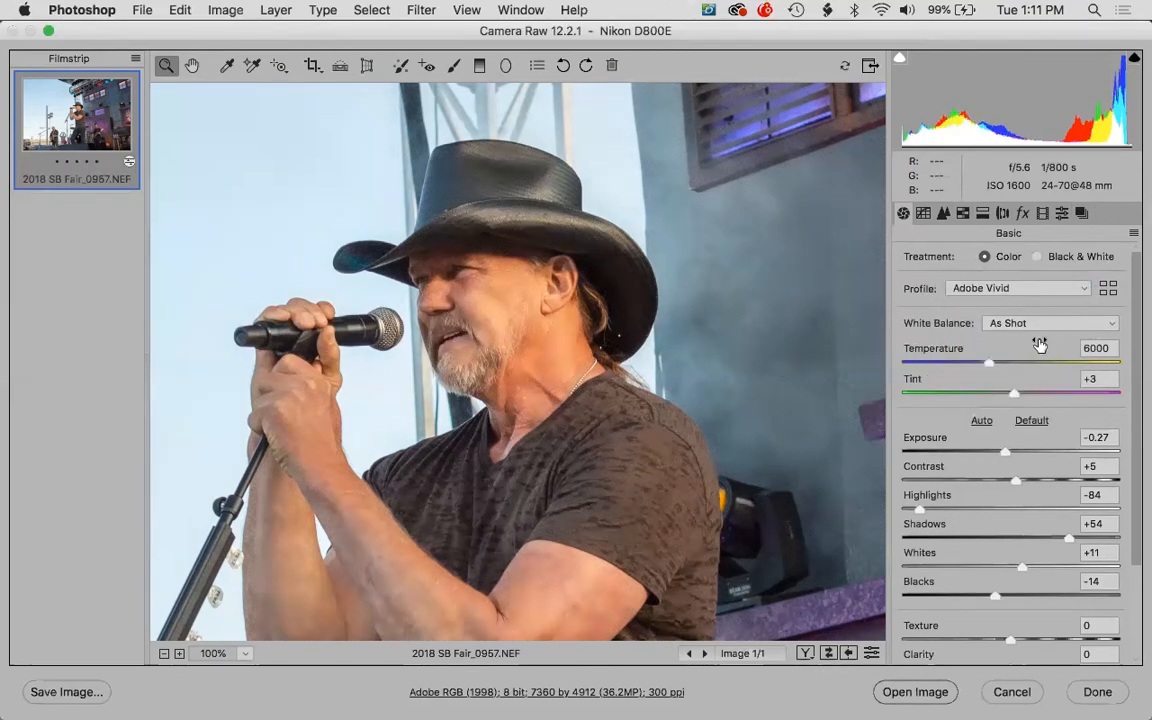
{"action": "left_click", "coordinate": [1084, 292]}
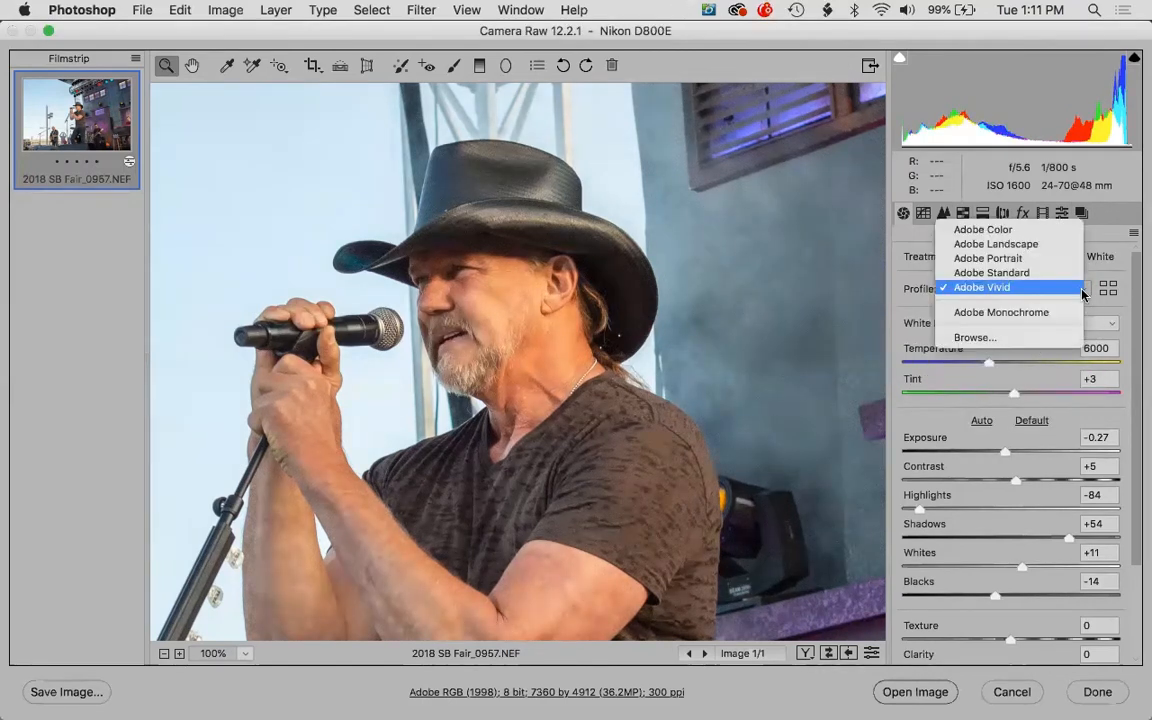
{"action": "left_click", "coordinate": [1059, 271]}
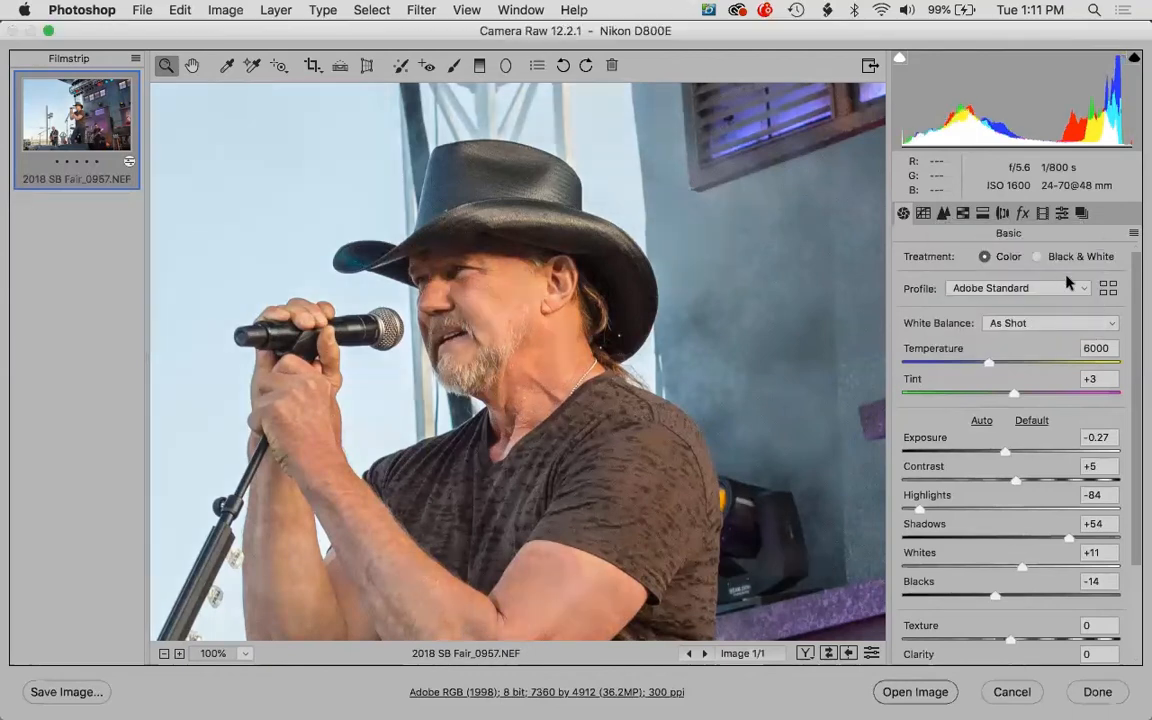
{"action": "left_click", "coordinate": [1068, 286]}
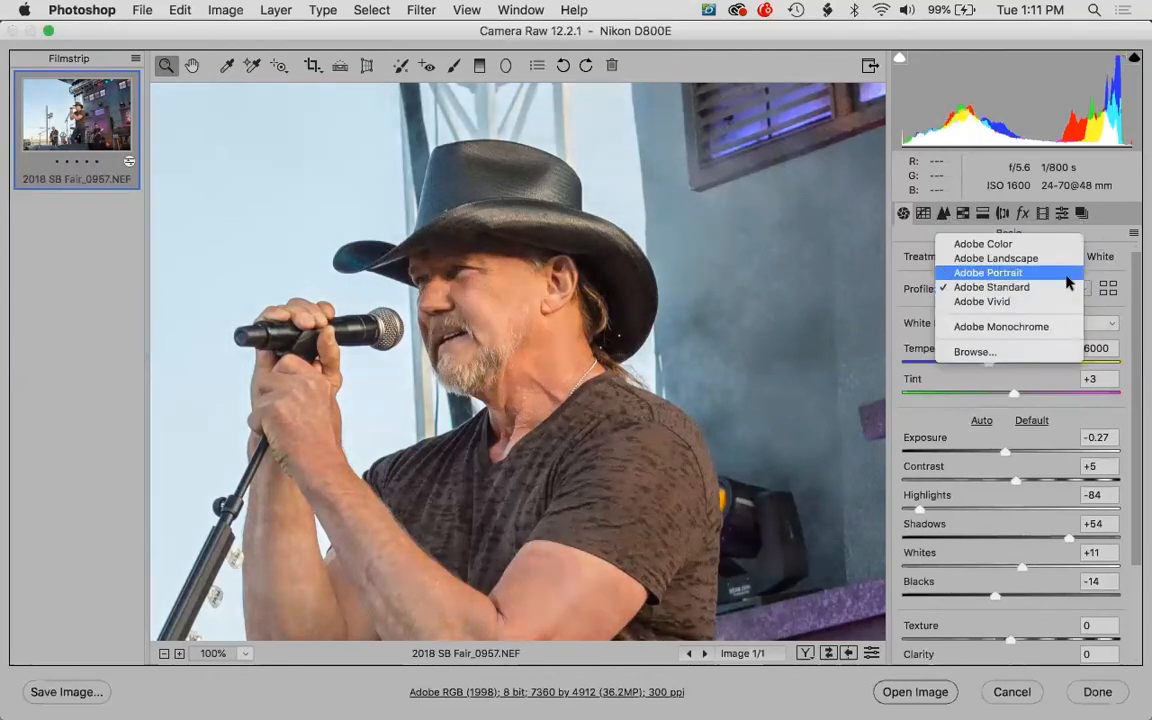
{"action": "left_click", "coordinate": [1066, 276]}
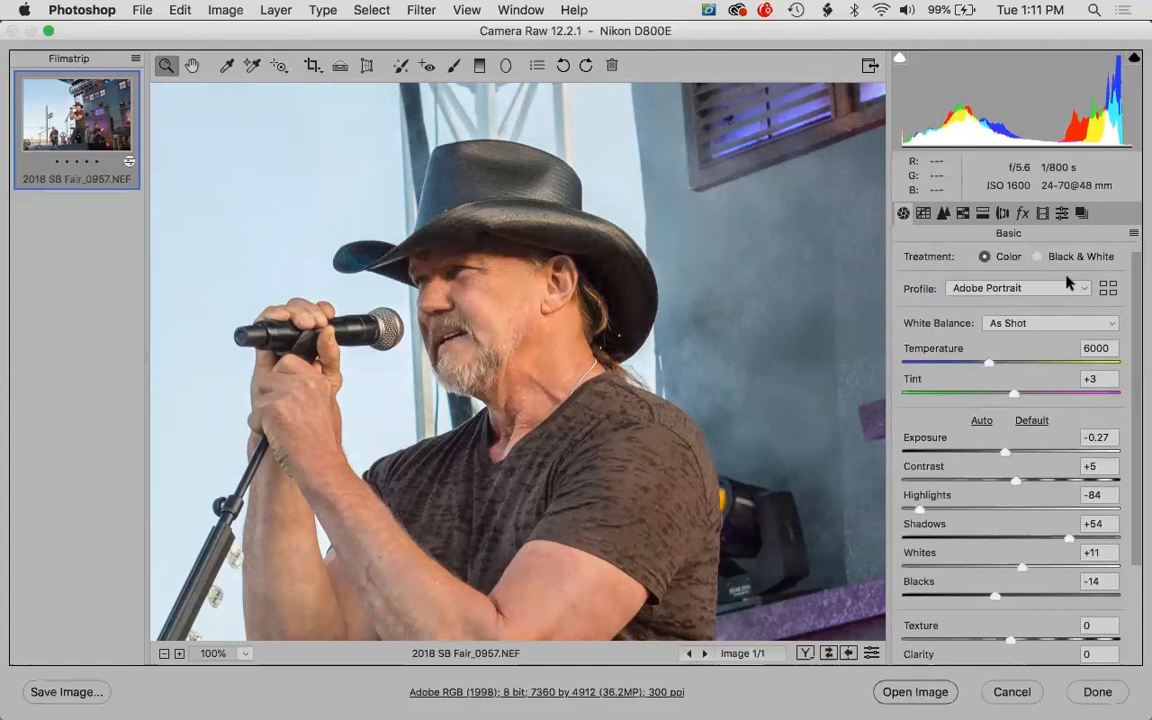
{"action": "left_click", "coordinate": [1066, 277]}
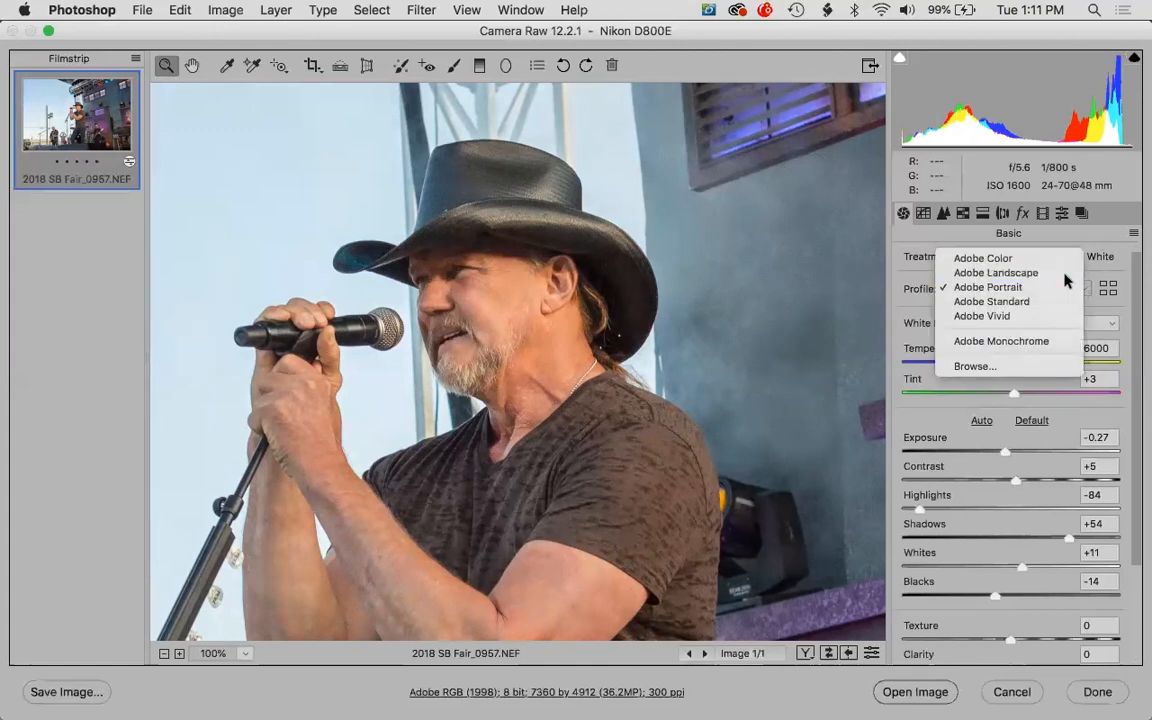
{"action": "left_click", "coordinate": [1065, 274]}
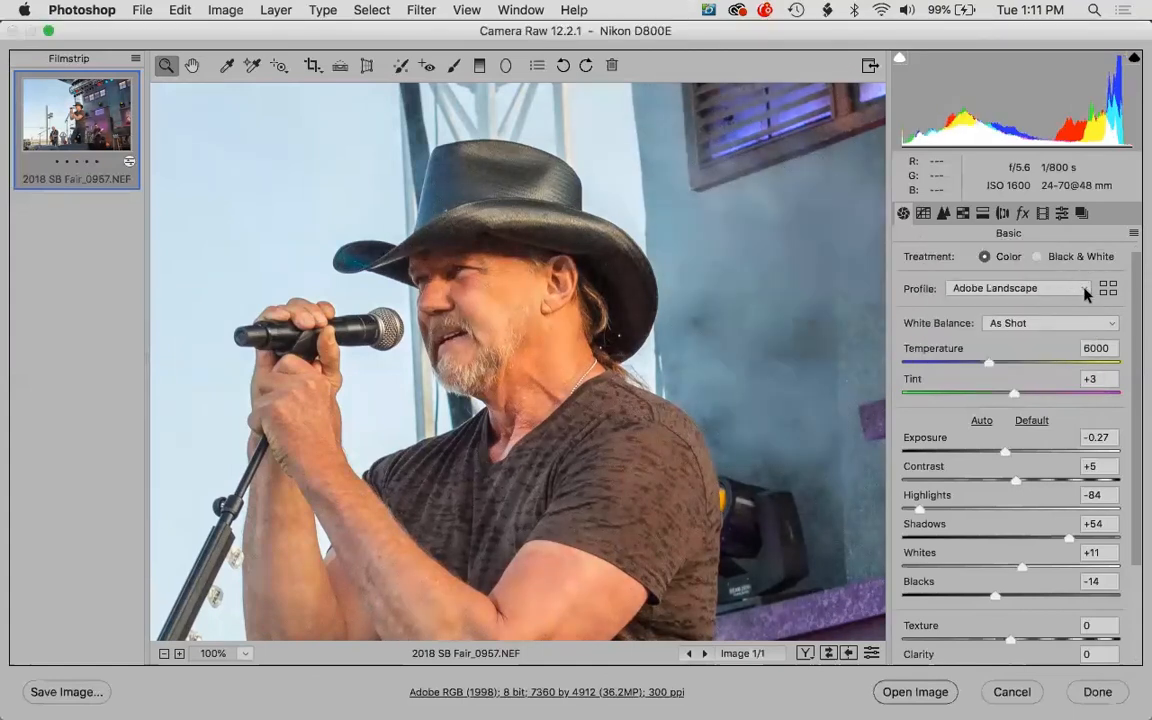
{"action": "left_click", "coordinate": [1086, 291]}
{"action": "left_click", "coordinate": [1058, 276]}
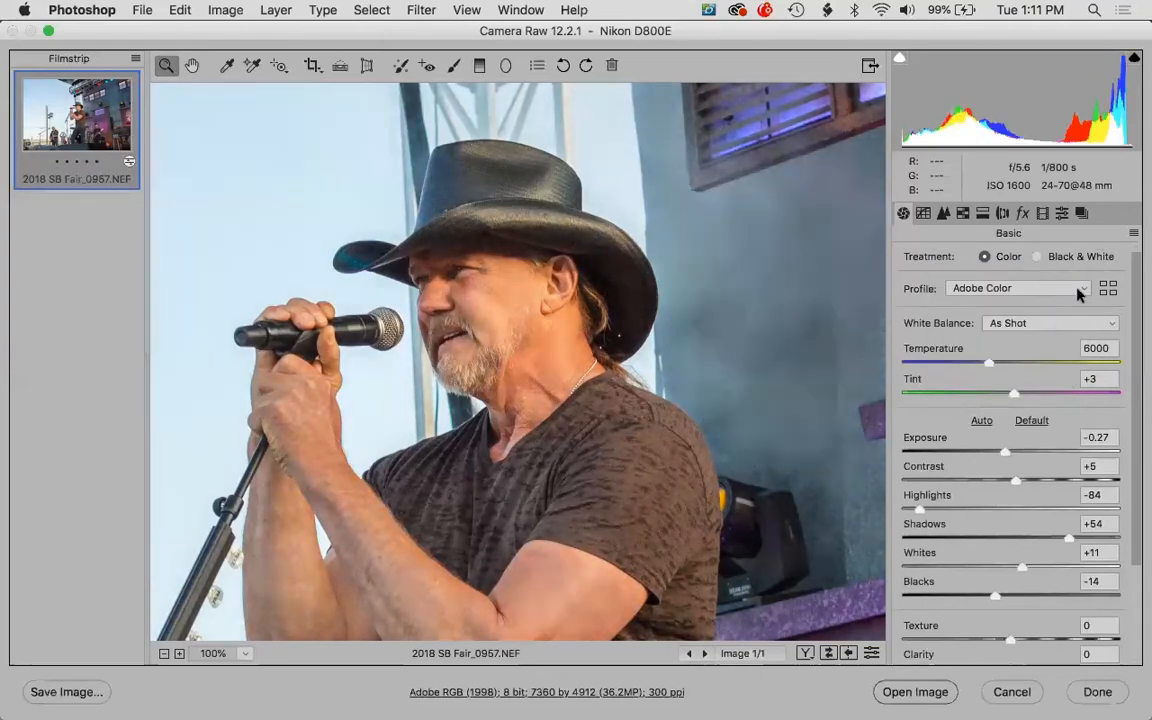
{"action": "left_click", "coordinate": [1085, 291]}
{"action": "left_click", "coordinate": [1055, 318]}
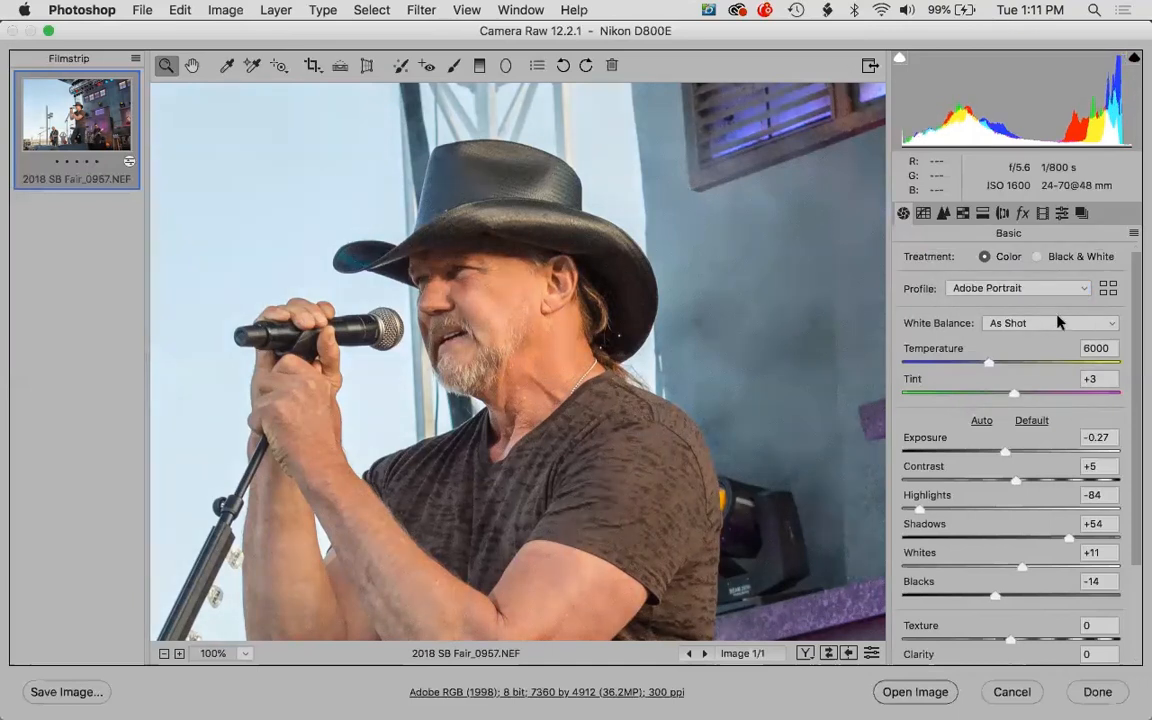
- Try the Auto white balance preset on the photo and return the white balance to As Shot
{"action": "left_click", "coordinate": [1113, 322]}
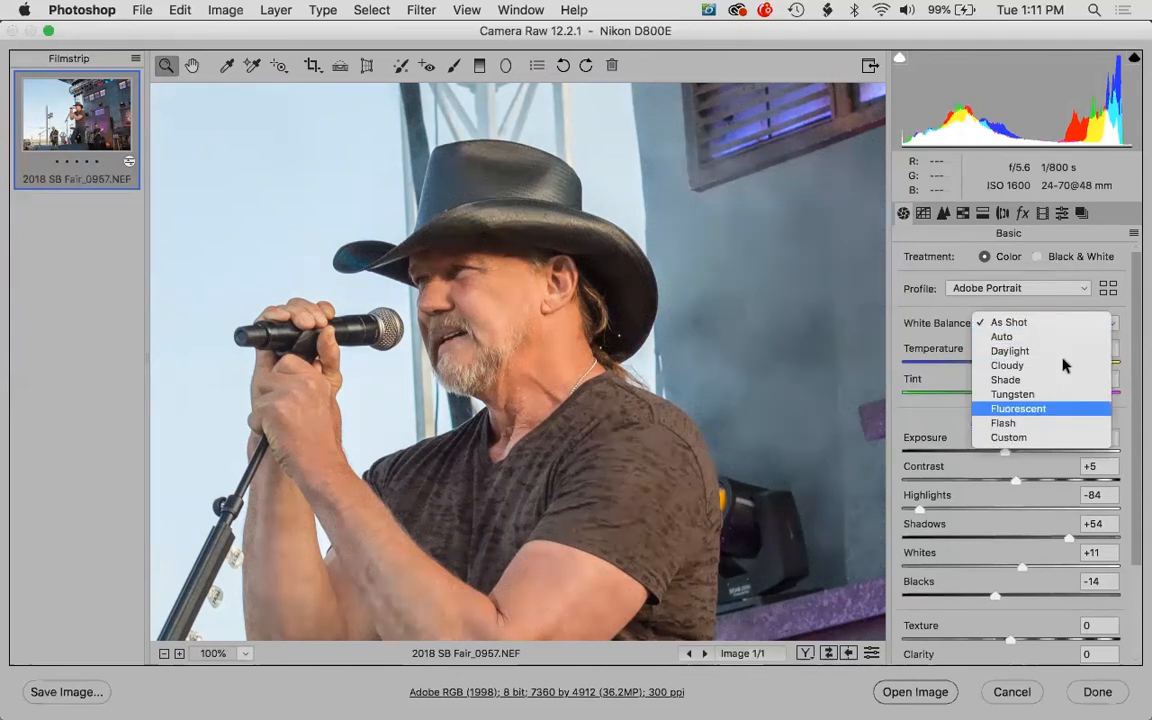
{"action": "left_click", "coordinate": [1064, 338]}
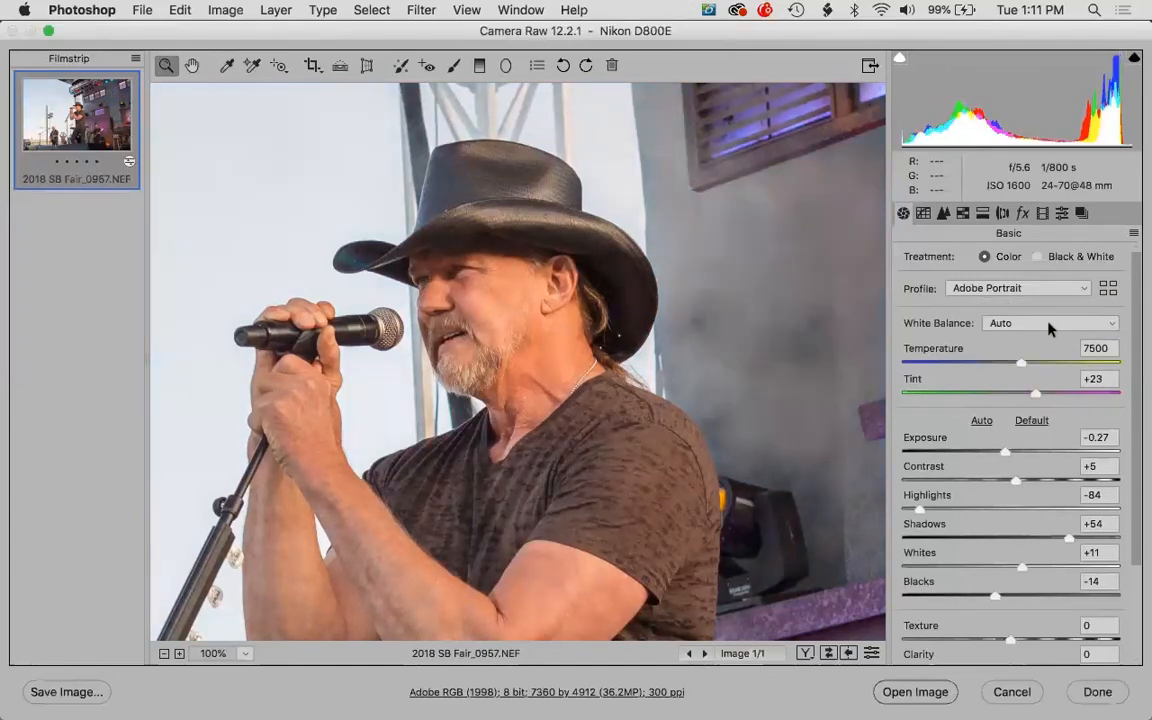
{"action": "left_click", "coordinate": [1048, 328]}
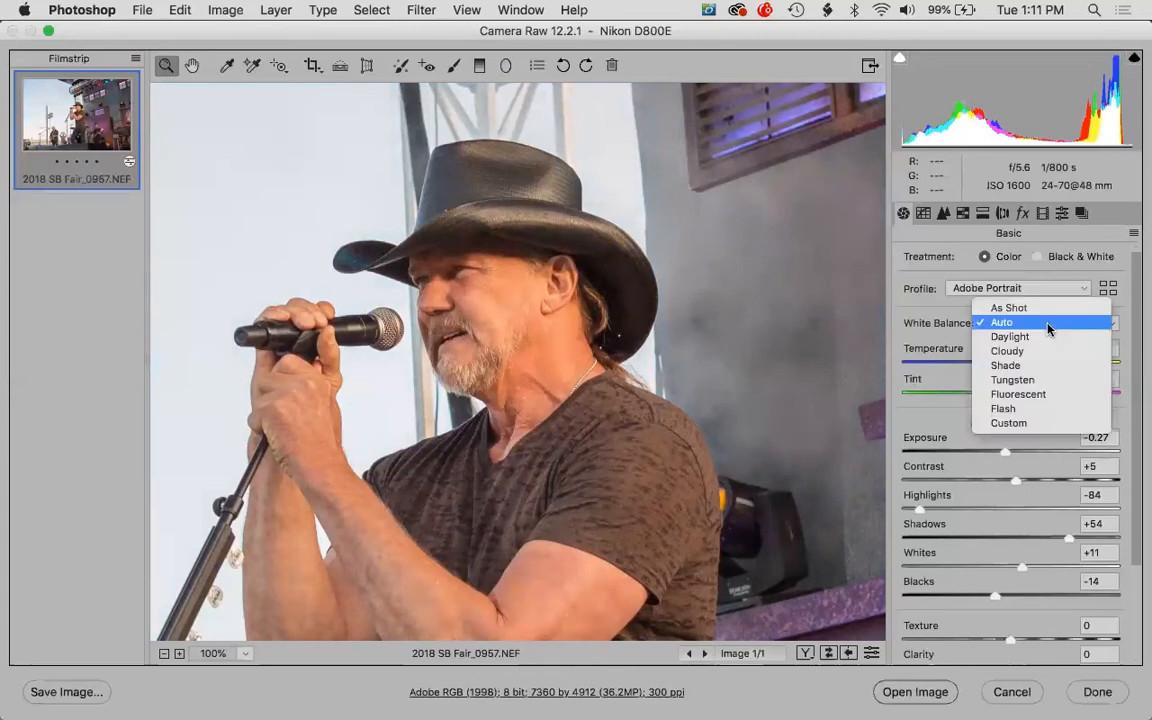
{"action": "left_click", "coordinate": [1047, 310]}
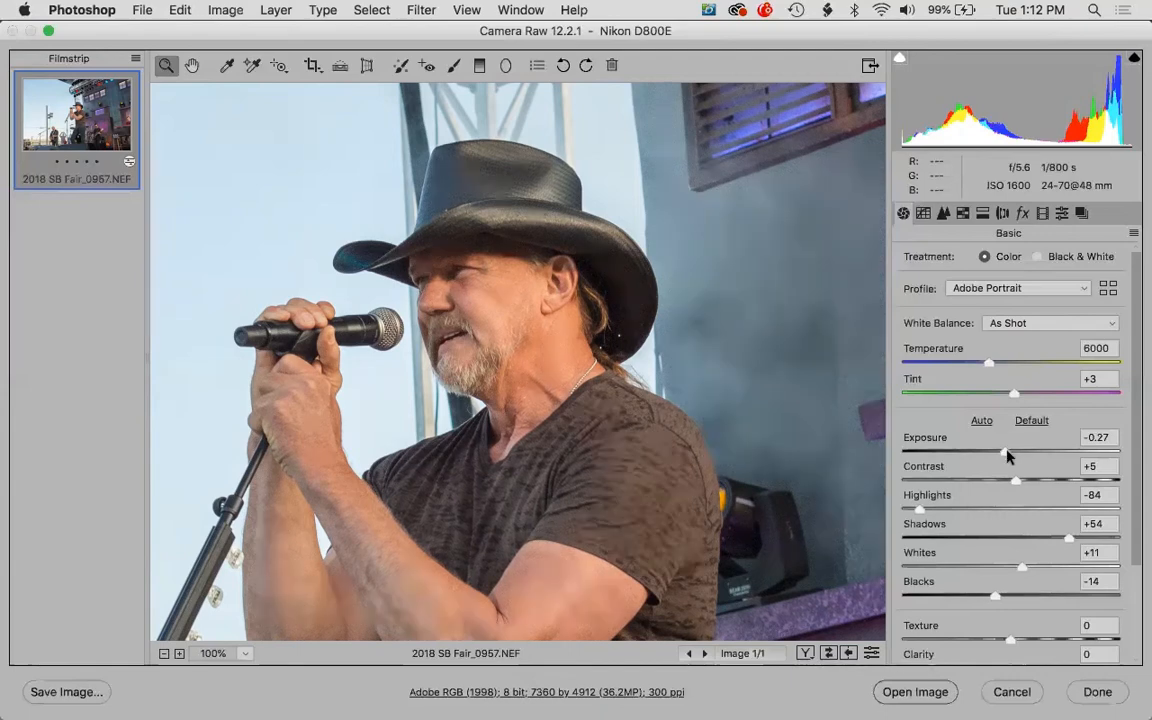
- Set Exposure to -0.40, Contrast to +29 after trying -100, Highlights to -81 and Shadows to +56
{"action": "mouse_move", "coordinate": [1007, 452]}
{"action": "left_mouse_down"}
{"action": "mouse_move", "coordinate": [990, 452]}
{"action": "mouse_move", "coordinate": [1003, 447]}
{"action": "left_mouse_up"}
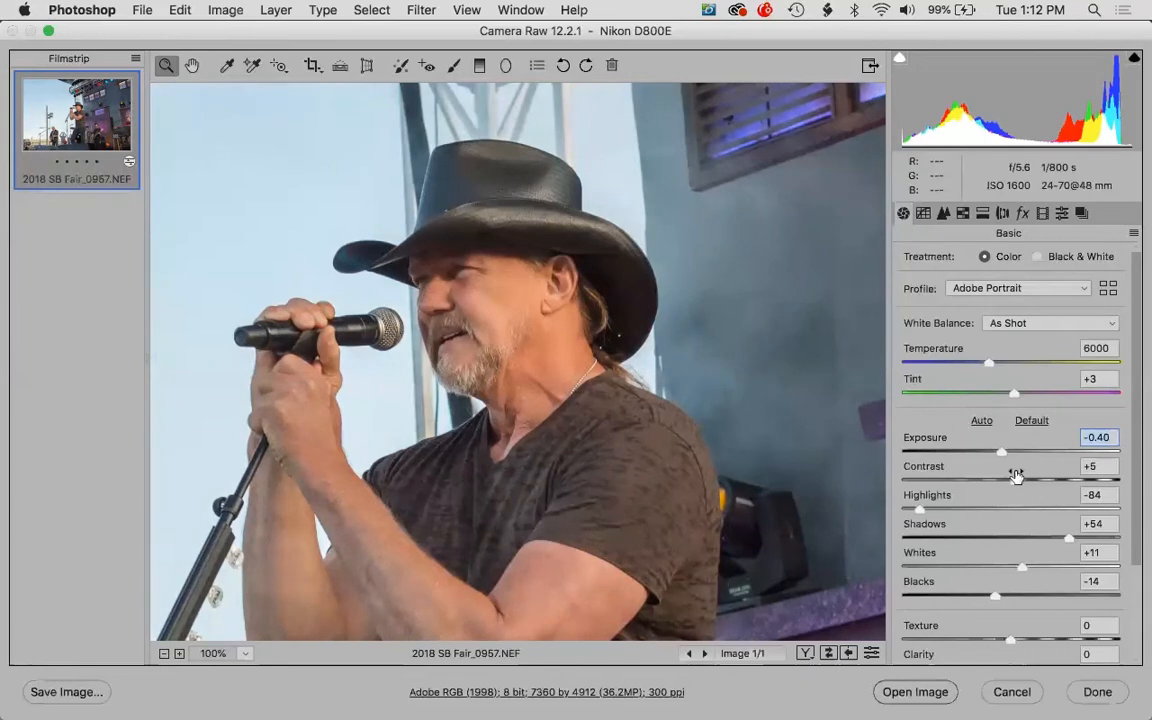
{"action": "left_click_drag", "start_coordinate": [1017, 482], "coordinate": [908, 489]}
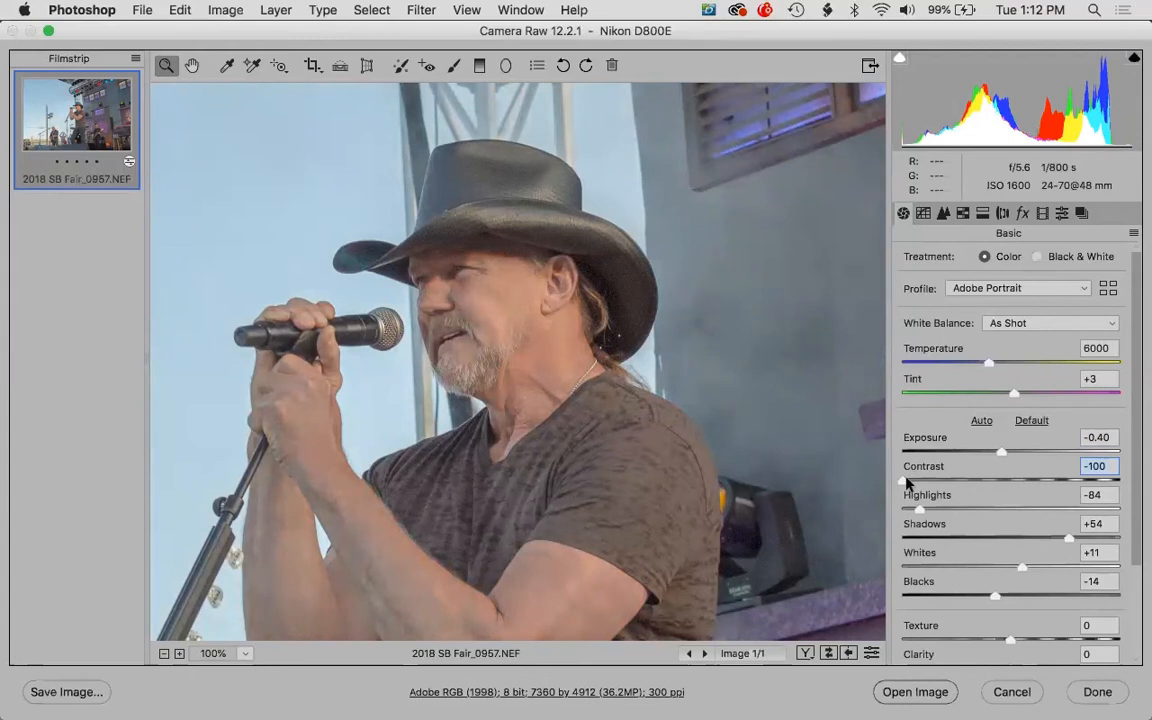
{"action": "left_click_drag", "start_coordinate": [908, 482], "coordinate": [1045, 489]}
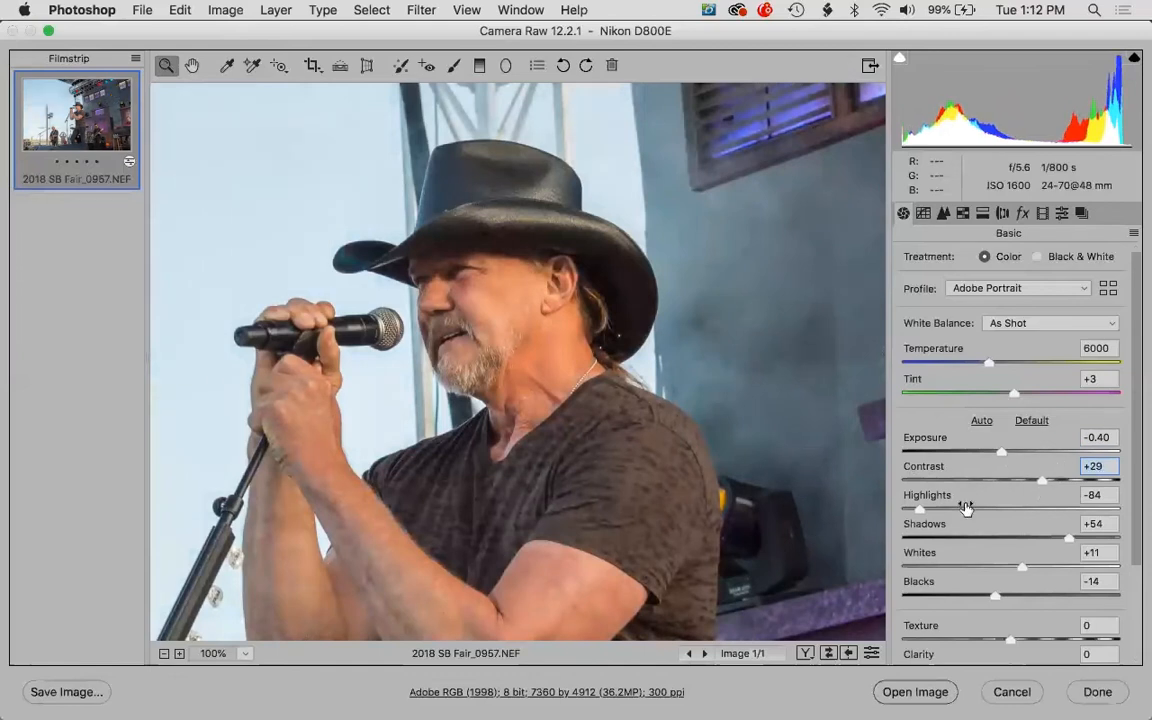
{"action": "mouse_move", "coordinate": [923, 510]}
{"action": "left_mouse_down"}
{"action": "mouse_move", "coordinate": [913, 512]}
{"action": "mouse_move", "coordinate": [938, 505]}
{"action": "mouse_move", "coordinate": [930, 510]}
{"action": "left_mouse_up"}
{"action": "left_click_drag", "start_coordinate": [1073, 541], "coordinate": [1075, 540]}
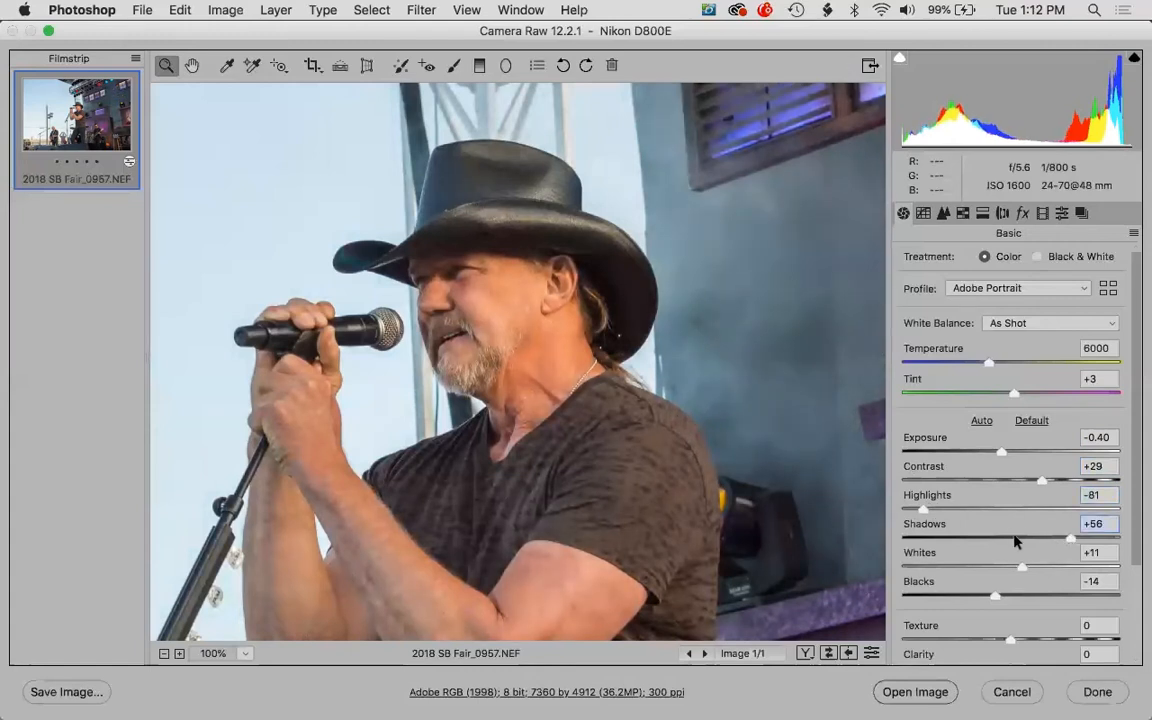
- Test the Whites level from its zero default, and set Whites to +18 and Blacks to -12
{"action": "key", "text": "super+0"}
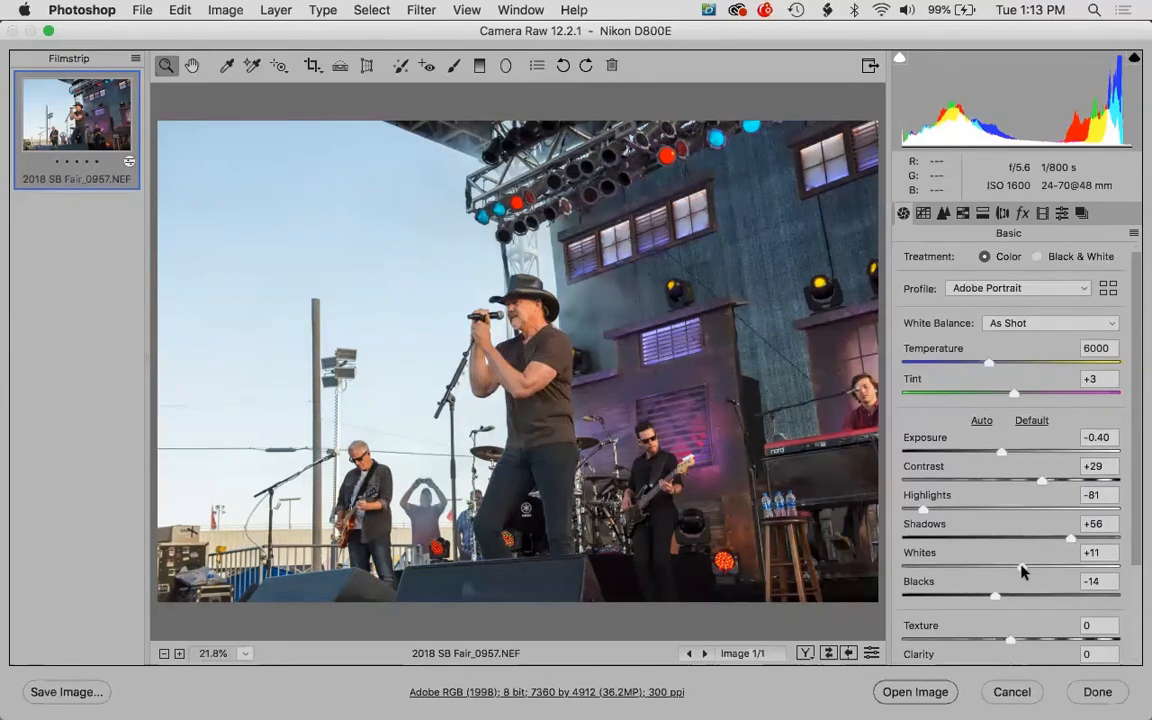
{"action": "mouse_move", "coordinate": [1022, 569]}
{"action": "left_mouse_down"}
{"action": "mouse_move", "coordinate": [949, 567]}
{"action": "mouse_move", "coordinate": [1025, 558]}
{"action": "mouse_move", "coordinate": [1005, 563]}
{"action": "left_mouse_up"}
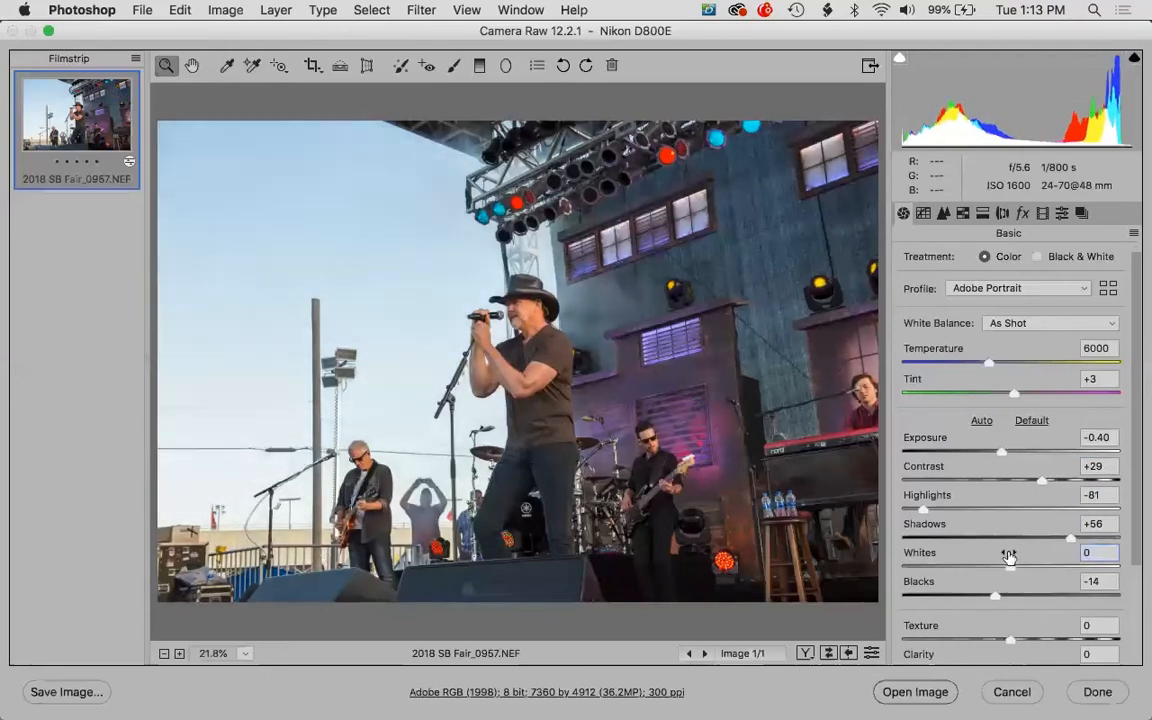
{"action": "key", "text": "alt"}
{"action": "mouse_move", "coordinate": [1010, 568]}
{"action": "left_mouse_down"}
{"action": "mouse_move", "coordinate": [1041, 566]}
{"action": "mouse_move", "coordinate": [1026, 566]}
{"action": "left_mouse_up"}
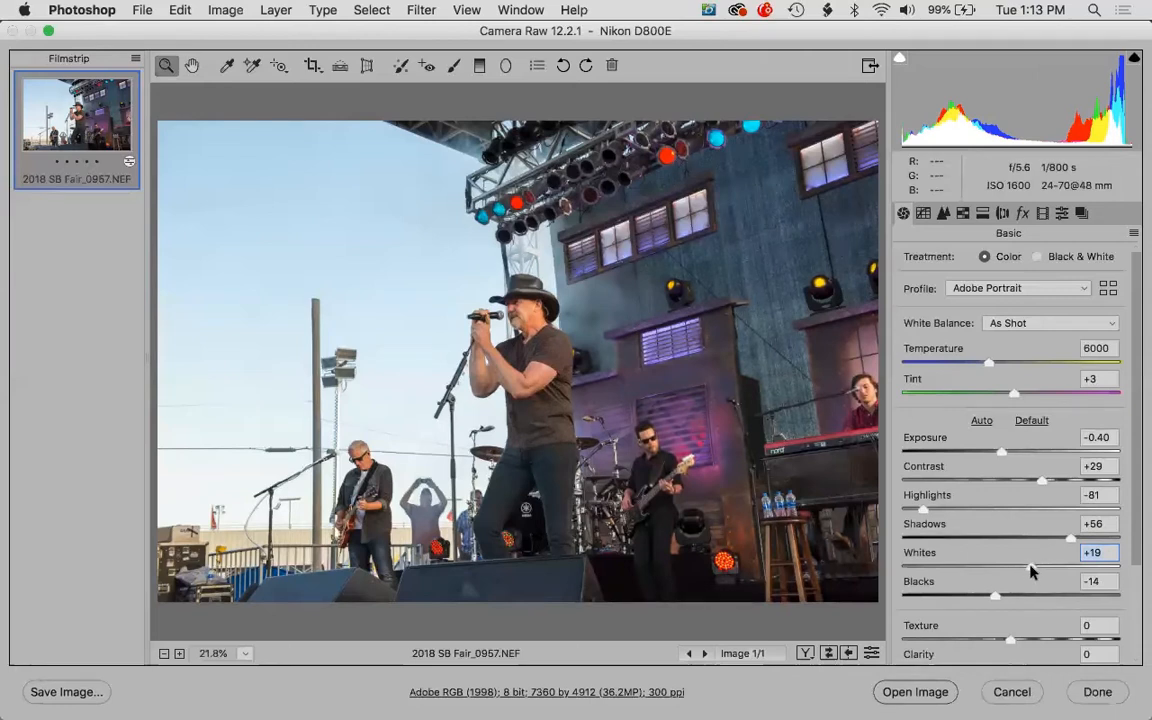
{"action": "double_click", "coordinate": [1032, 570]}
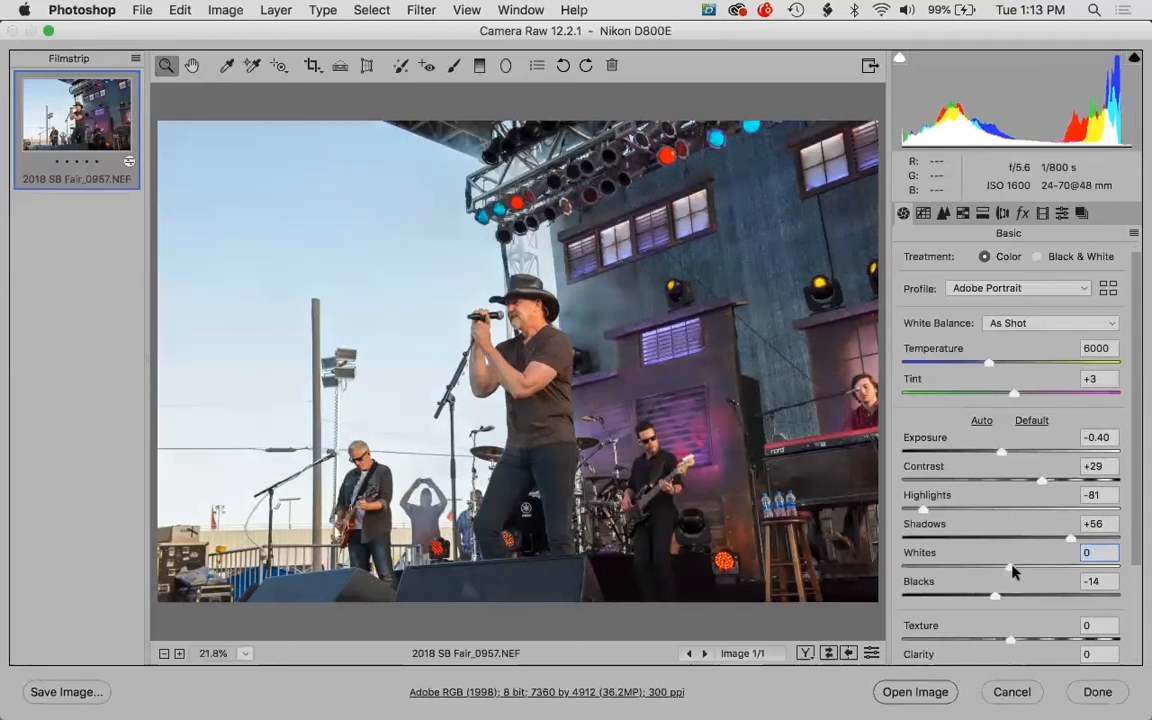
{"action": "left_click_drag", "start_coordinate": [1012, 570], "coordinate": [1029, 571]}
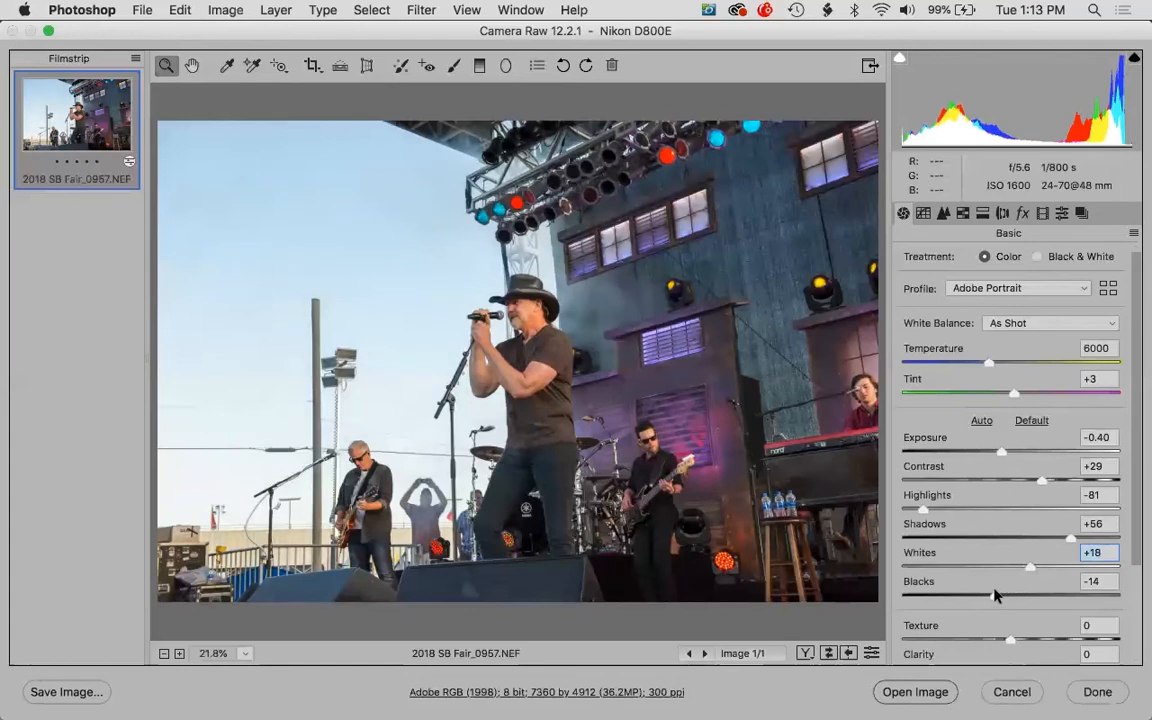
{"action": "mouse_move", "coordinate": [995, 595]}
{"action": "left_mouse_down"}
{"action": "mouse_move", "coordinate": [1015, 597]}
{"action": "mouse_move", "coordinate": [980, 597]}
{"action": "mouse_move", "coordinate": [993, 597]}
{"action": "left_mouse_up"}
{"action": "left_click_drag", "start_coordinate": [993, 596], "coordinate": [997, 595]}
- Try Texture at +25, inspect the effect on the singer's face at 200%, and reset Texture to 0
{"action": "scroll", "coordinate": [1122, 575], "scroll_direction": "down", "scroll_amount": 3}
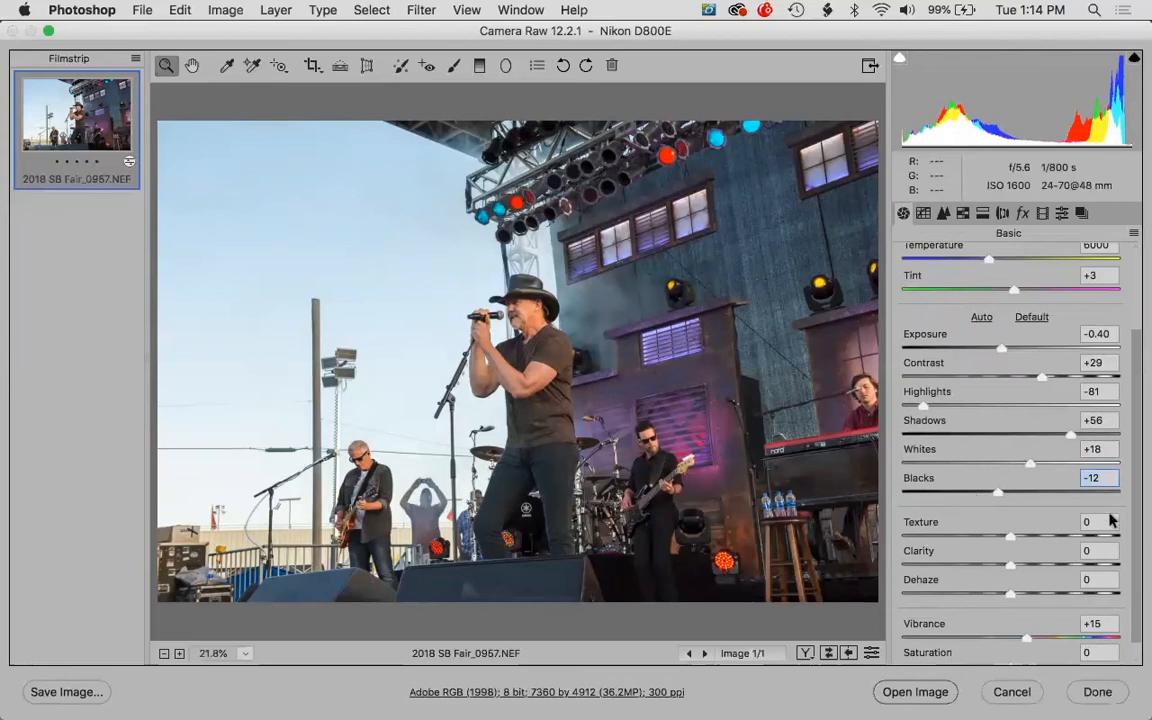
{"action": "scroll", "coordinate": [1124, 560], "scroll_direction": "down", "scroll_amount": 1}
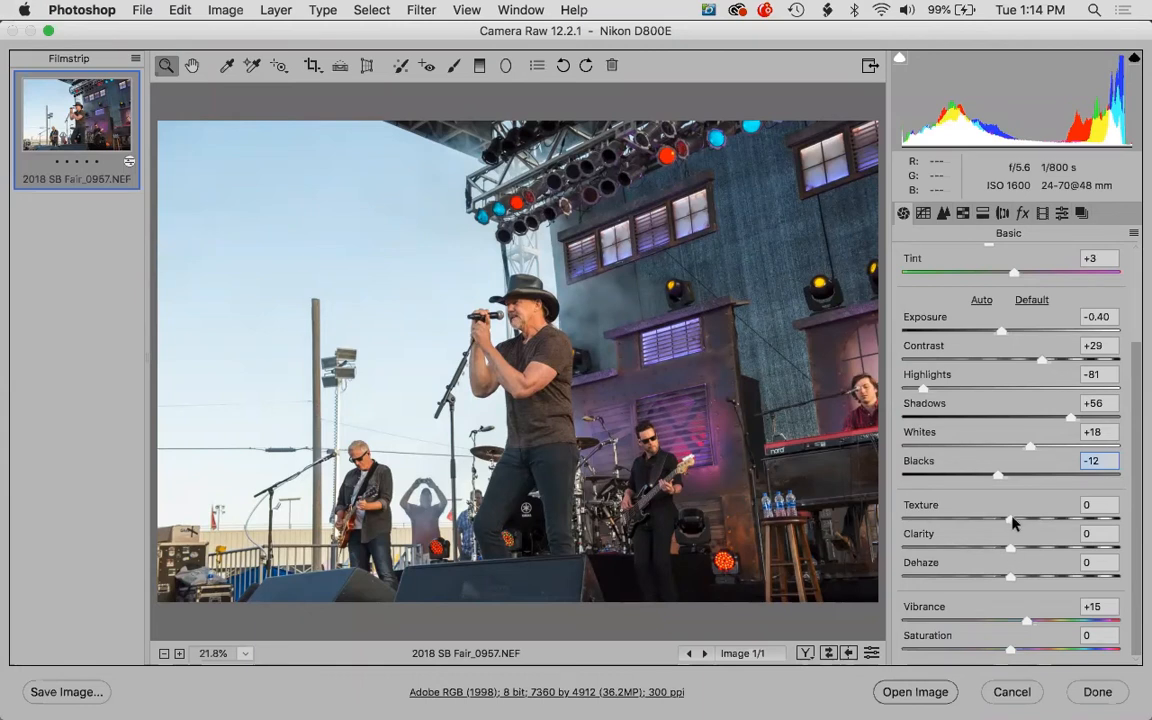
{"action": "left_click_drag", "start_coordinate": [1012, 522], "coordinate": [1039, 524]}
{"action": "left_click_drag", "start_coordinate": [448, 268], "coordinate": [655, 445]}
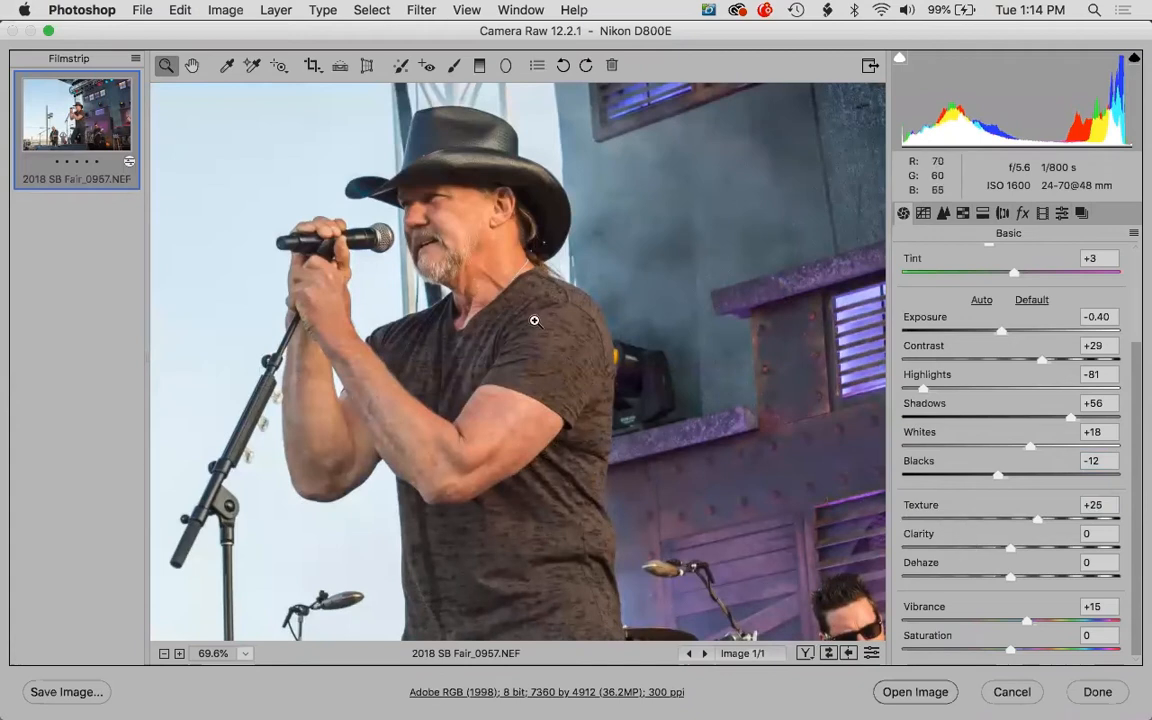
{"action": "left_click_drag", "start_coordinate": [527, 314], "coordinate": [586, 303]}
{"action": "left_click", "coordinate": [580, 299]}
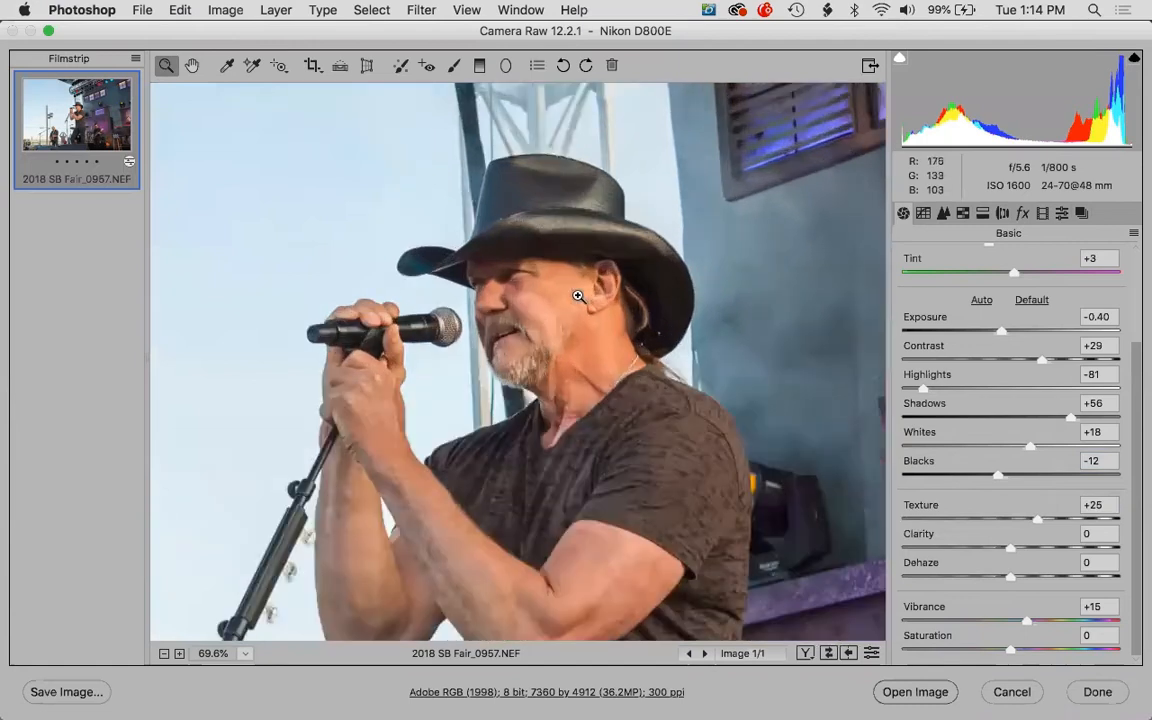
{"action": "left_click", "coordinate": [545, 333]}
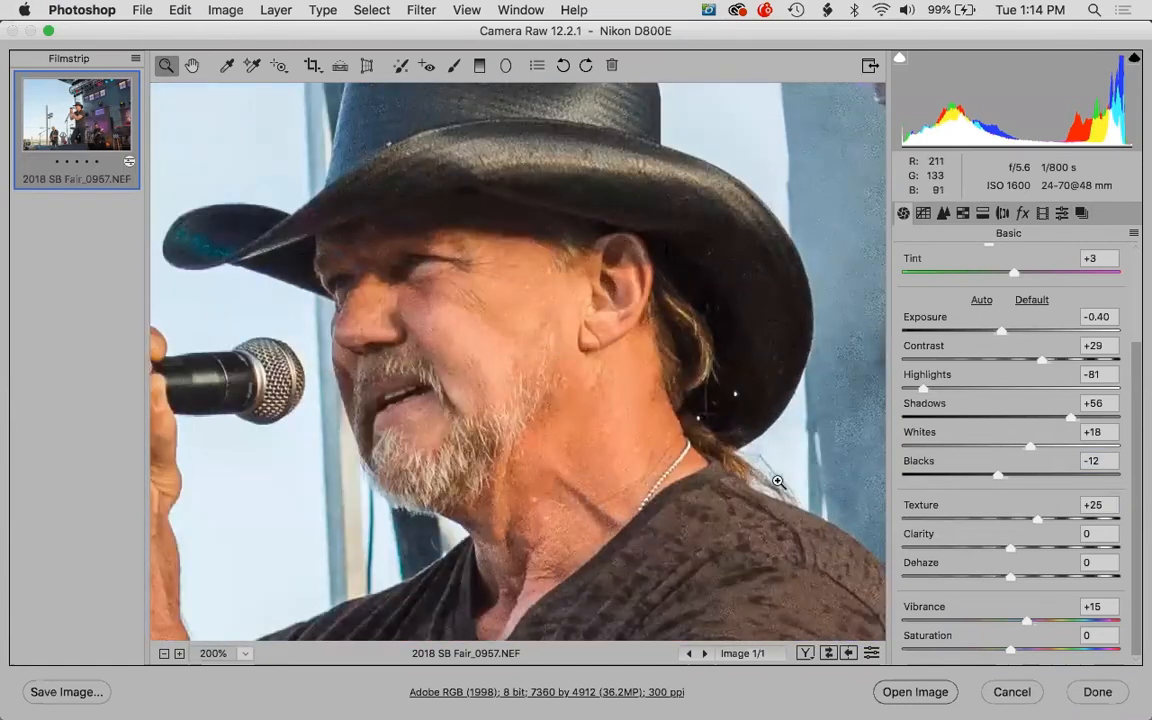
{"action": "double_click", "coordinate": [1035, 521]}
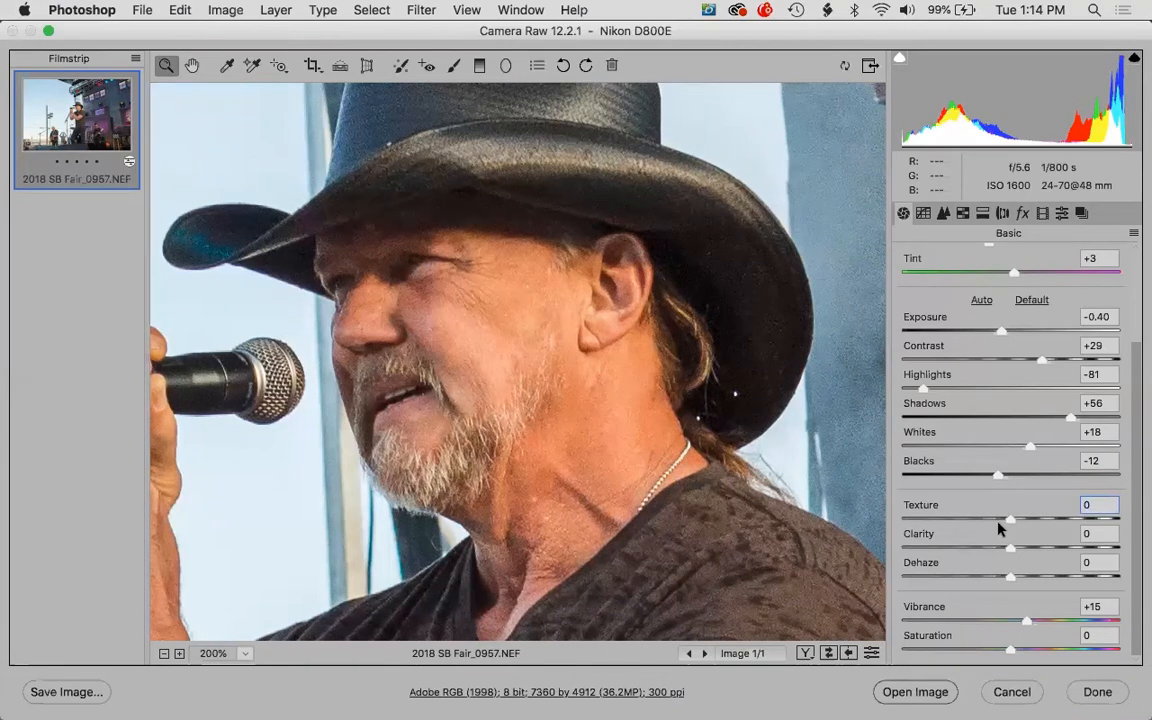
- Set Clarity to +10 and Texture to +12, trying the skin-softening effect of Texture at -40 in between
{"action": "mouse_move", "coordinate": [1018, 524]}
{"action": "left_mouse_down"}
{"action": "mouse_move", "coordinate": [1028, 525]}
{"action": "mouse_move", "coordinate": [1018, 524]}
{"action": "left_mouse_up"}
{"action": "left_click_drag", "start_coordinate": [1012, 548], "coordinate": [1019, 548]}
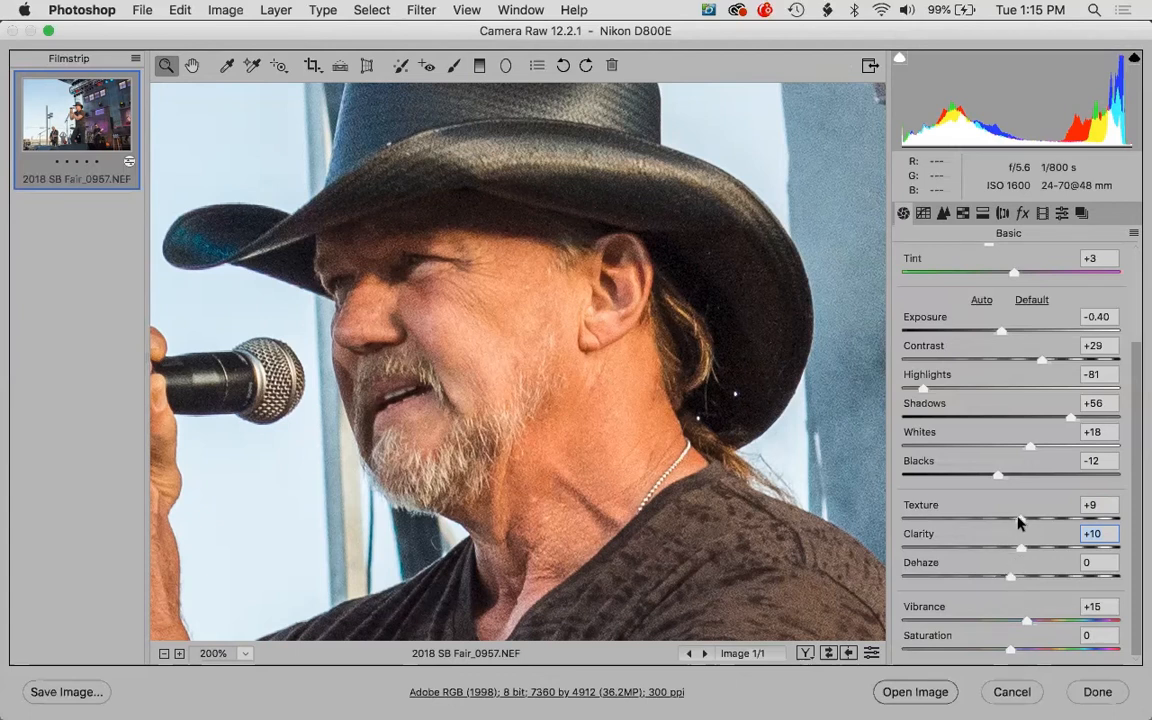
{"action": "left_click_drag", "start_coordinate": [1020, 518], "coordinate": [967, 522]}
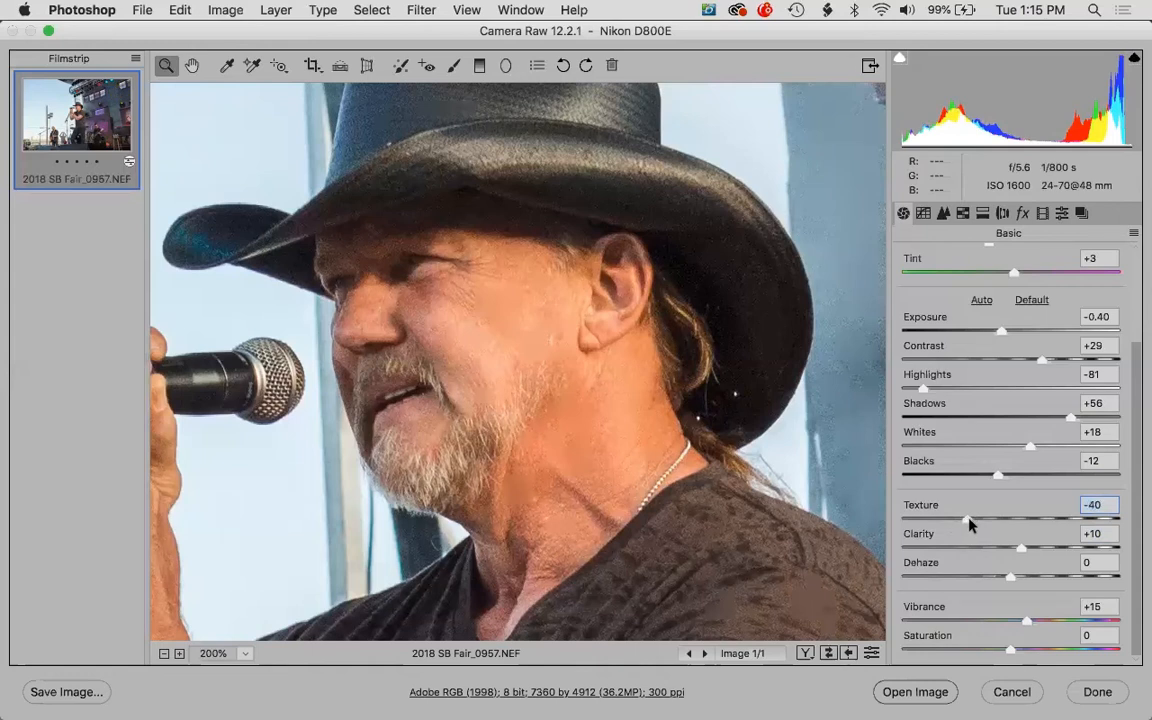
{"action": "left_click_drag", "start_coordinate": [968, 521], "coordinate": [1023, 523]}
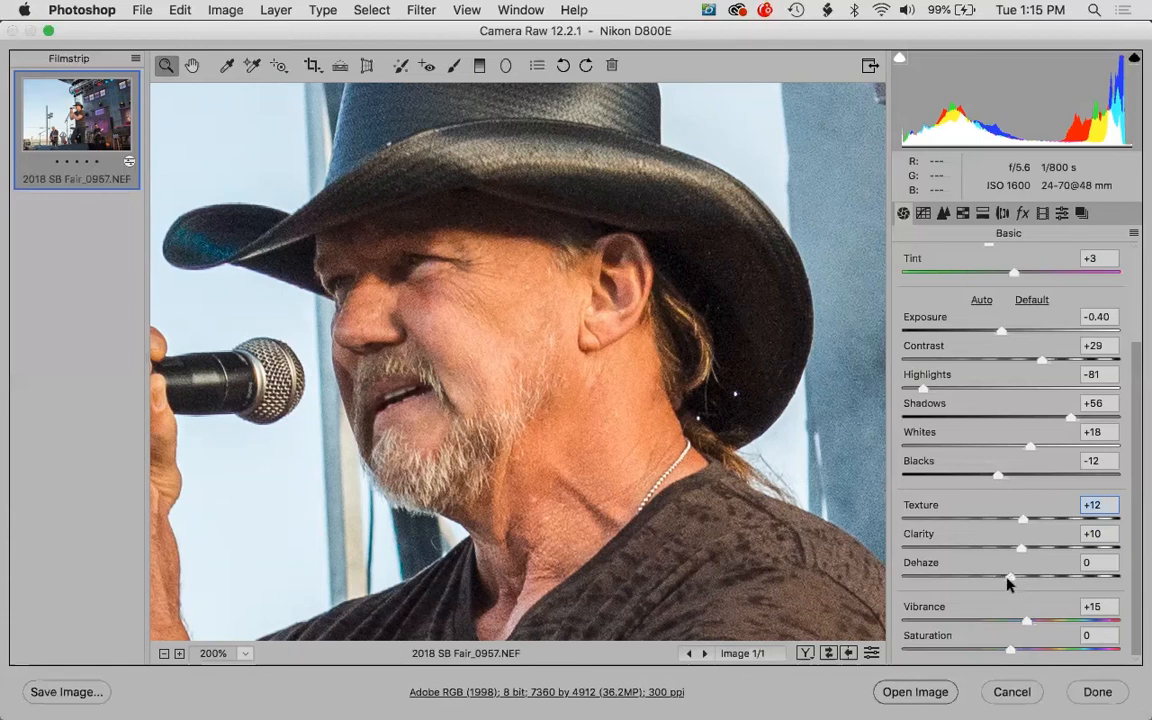
- Try Dehaze at about +32 on the singer's close-up and reset it to 0
{"action": "left_click_drag", "start_coordinate": [1010, 578], "coordinate": [1045, 578]}
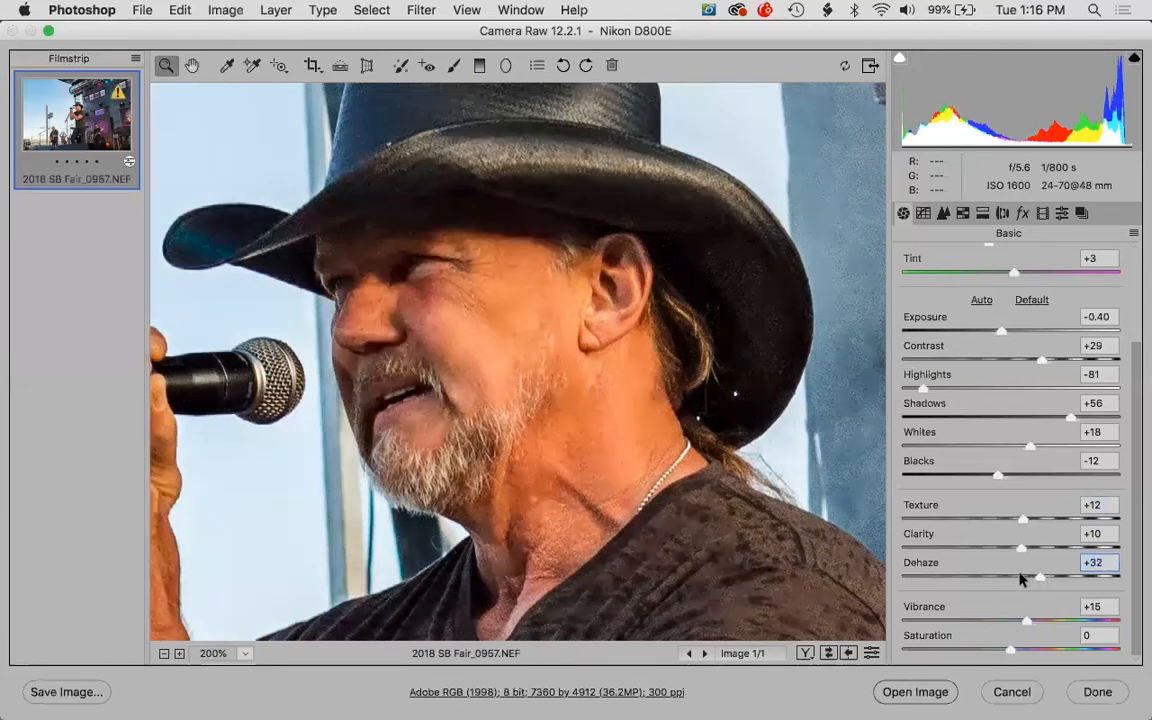
{"action": "left_click_drag", "start_coordinate": [1017, 580], "coordinate": [1005, 582]}
{"action": "double_click", "coordinate": [1009, 580]}
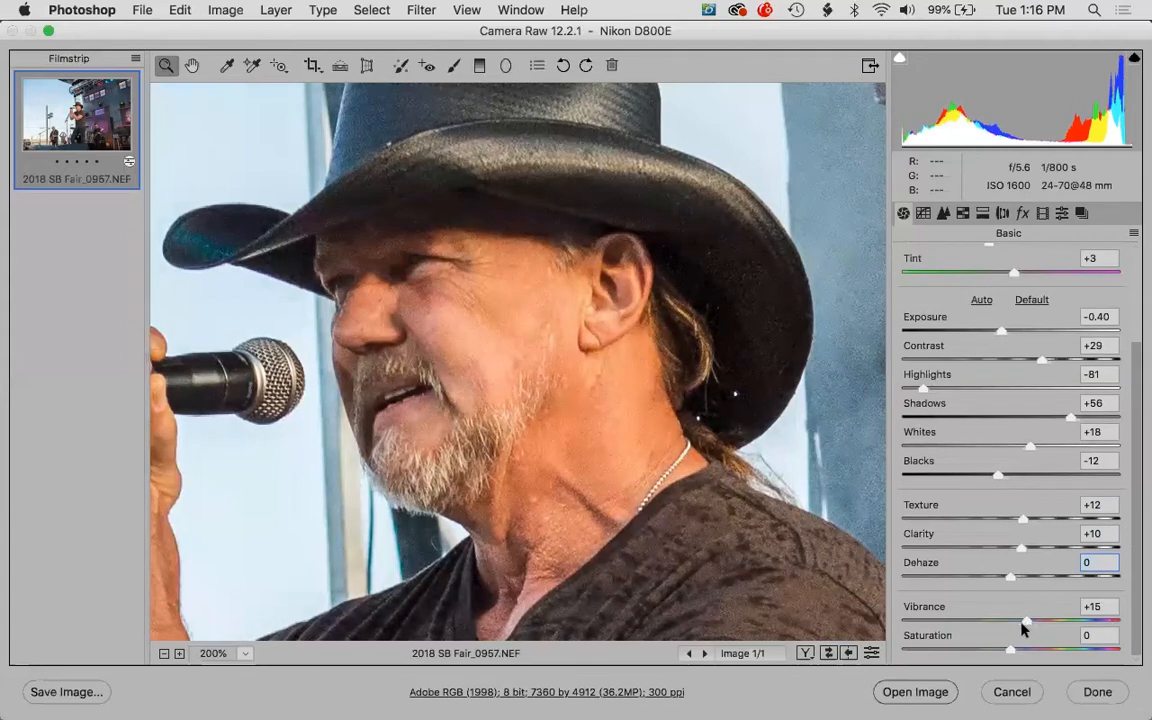
- Fit the whole photo in view, raise Vibrance to +22 and on to +100, and set Saturation to -10
{"action": "mouse_move", "coordinate": [1026, 625]}
{"action": "left_mouse_down"}
{"action": "mouse_move", "coordinate": [1040, 622]}
{"action": "mouse_move", "coordinate": [1030, 620]}
{"action": "left_mouse_up"}
{"action": "key", "text": "super+0"}
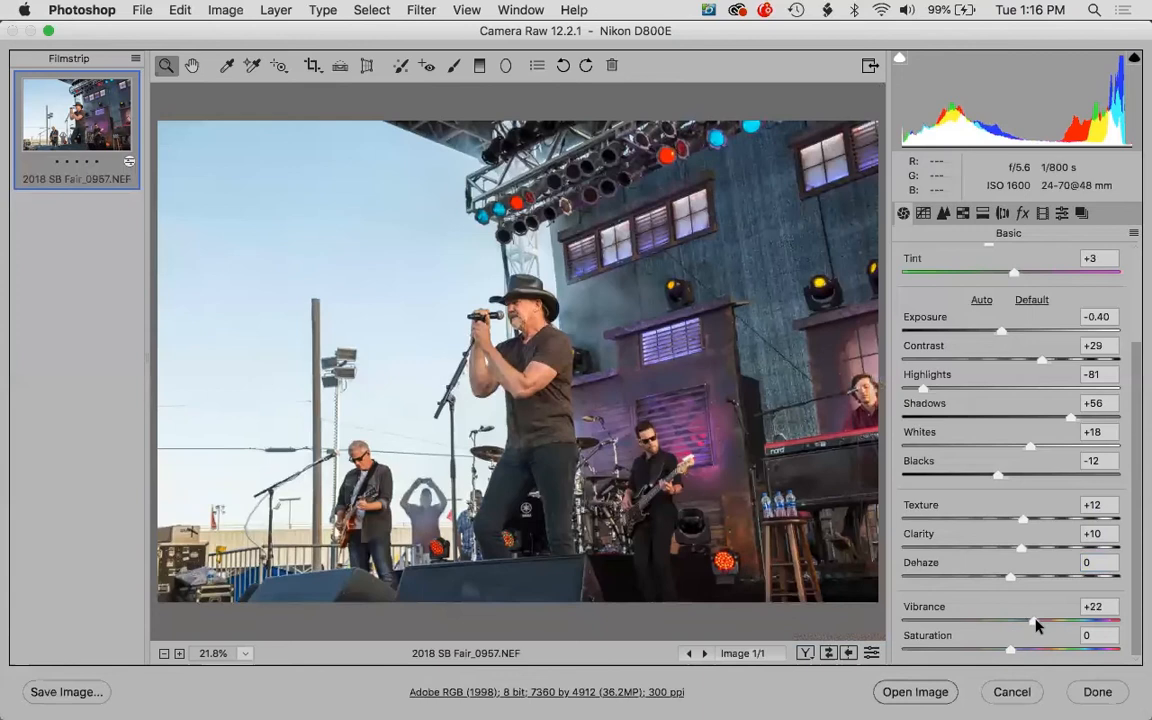
{"action": "mouse_move", "coordinate": [1063, 620]}
{"action": "left_mouse_down"}
{"action": "mouse_move", "coordinate": [1125, 625]}
{"action": "mouse_move", "coordinate": [1063, 616]}
{"action": "left_mouse_up"}
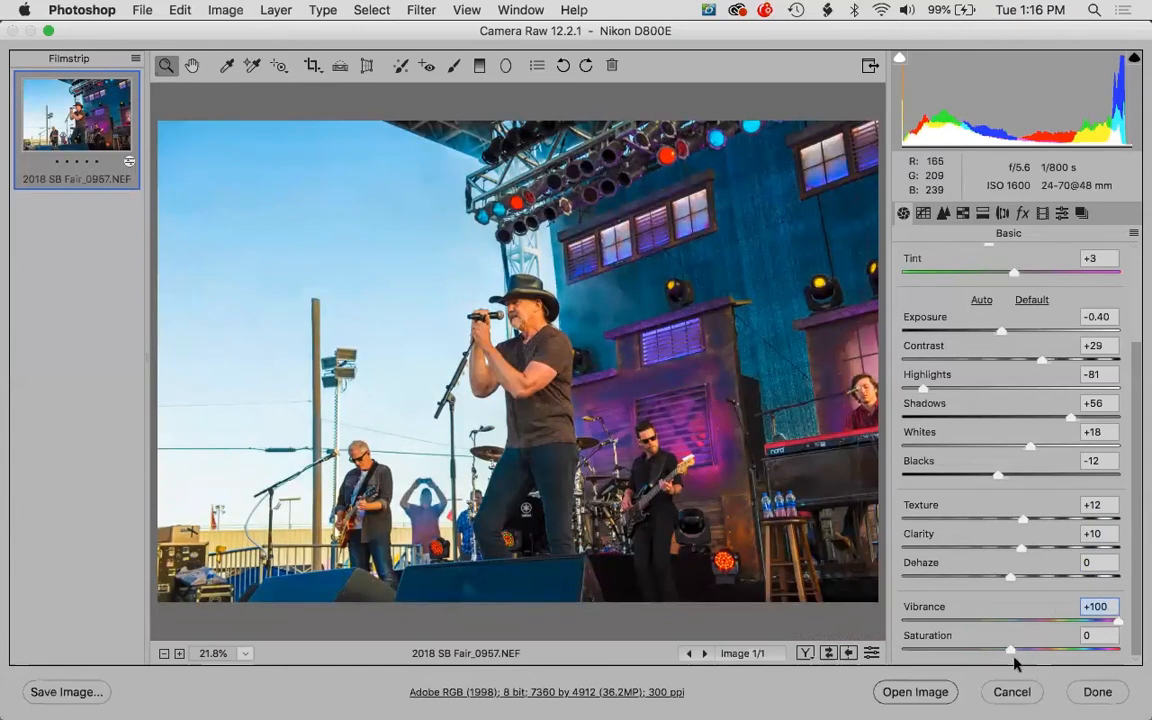
{"action": "mouse_move", "coordinate": [1008, 650]}
{"action": "left_mouse_down"}
{"action": "mouse_move", "coordinate": [1030, 650]}
{"action": "mouse_move", "coordinate": [998, 652]}
{"action": "left_mouse_up"}
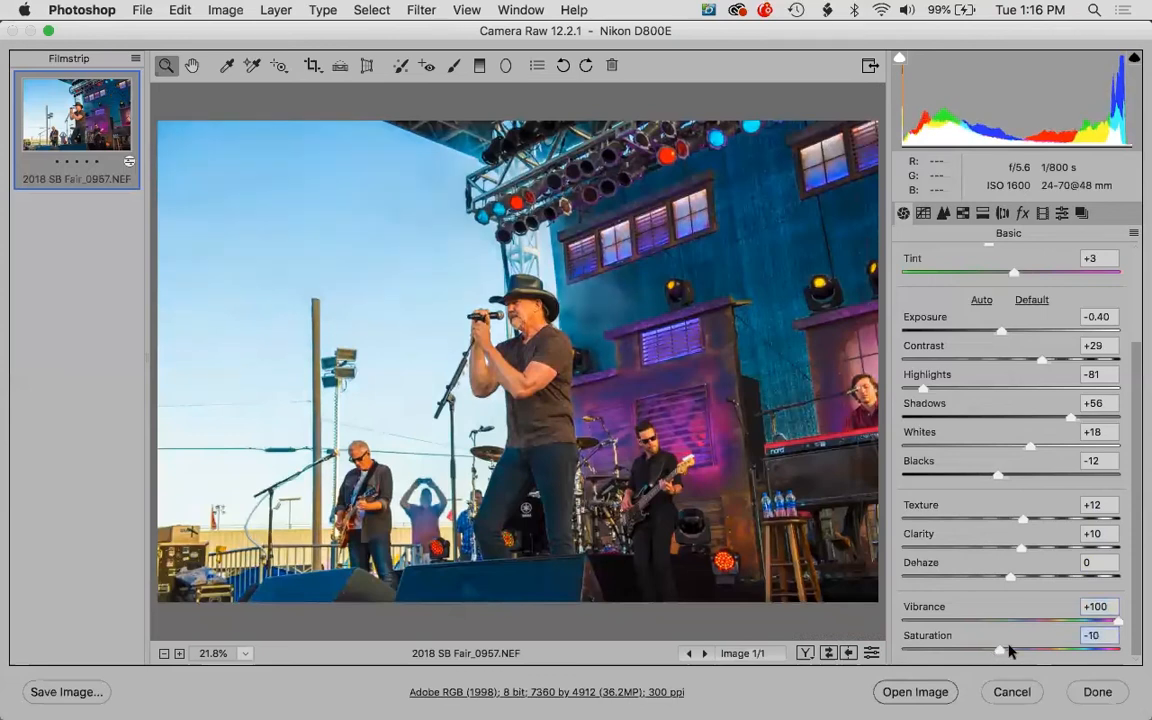
- Look over the Parametric and Point modes of the Tone Curve
{"action": "left_click", "coordinate": [923, 216]}
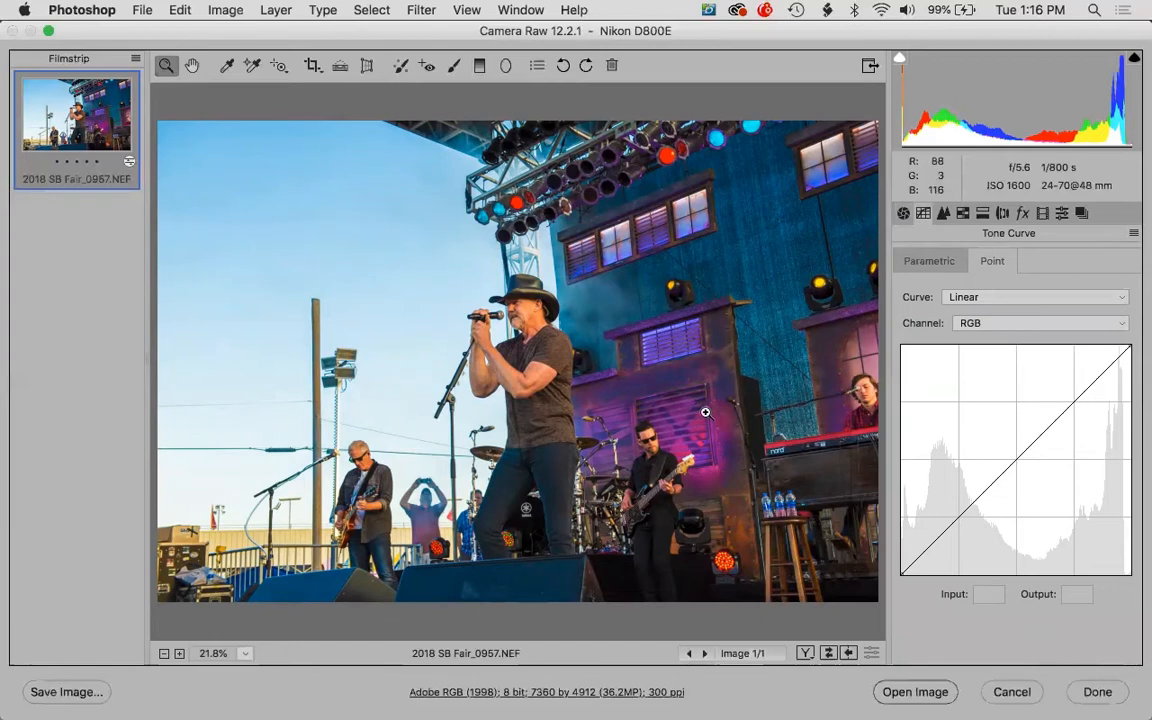
{"action": "left_click", "coordinate": [950, 262]}
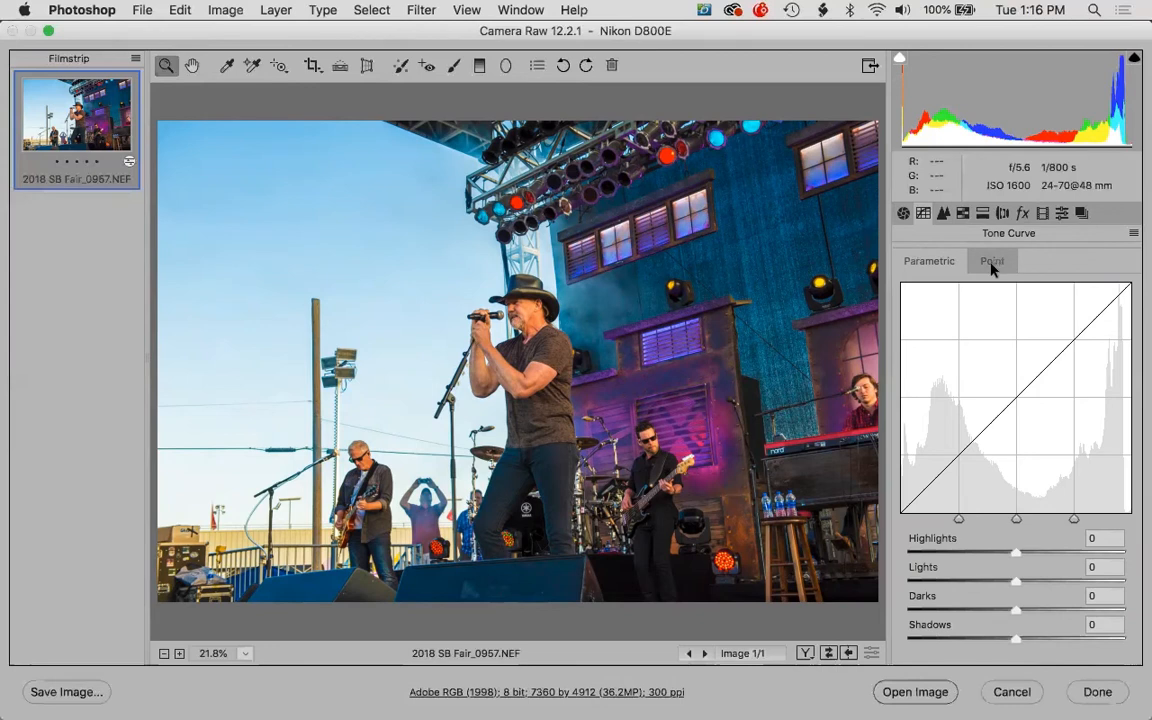
{"action": "left_click", "coordinate": [978, 268]}
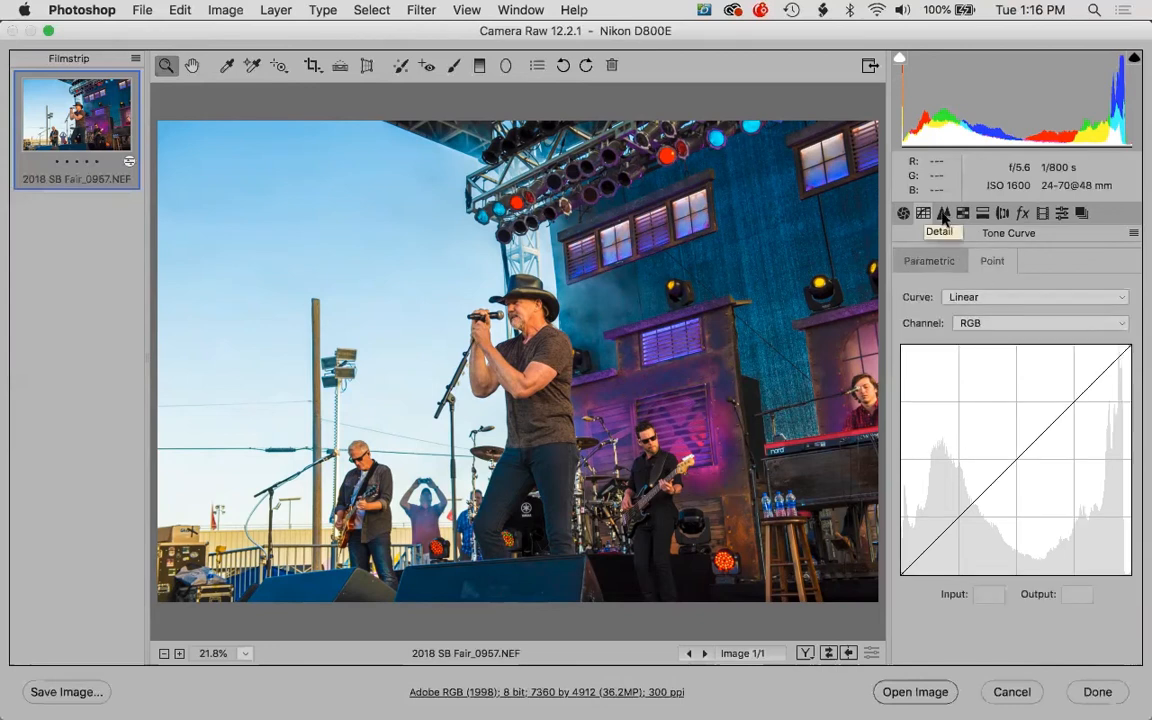
- Set the sharpening Amount to 12 and its Masking to 23, checking the mask preview
{"action": "left_click", "coordinate": [943, 216]}
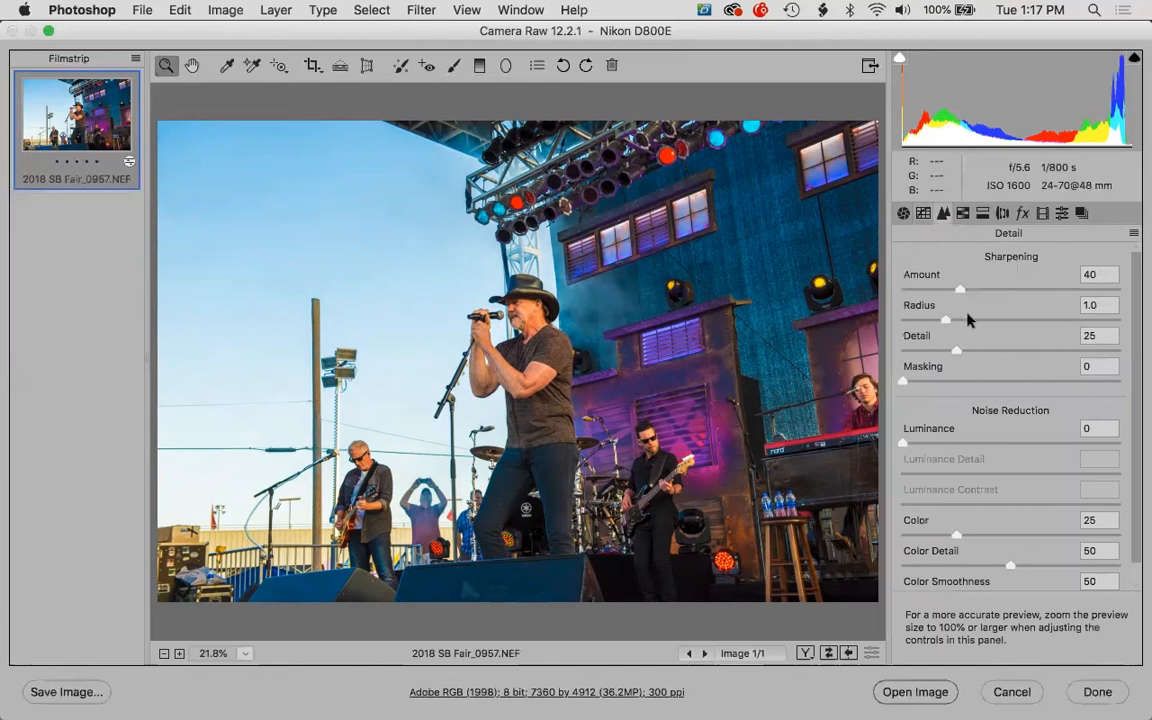
{"action": "left_click_drag", "start_coordinate": [958, 291], "coordinate": [920, 293]}
{"action": "key", "text": "alt"}
{"action": "left_click_drag", "start_coordinate": [905, 382], "coordinate": [937, 383]}
{"action": "key", "text": "alt"}
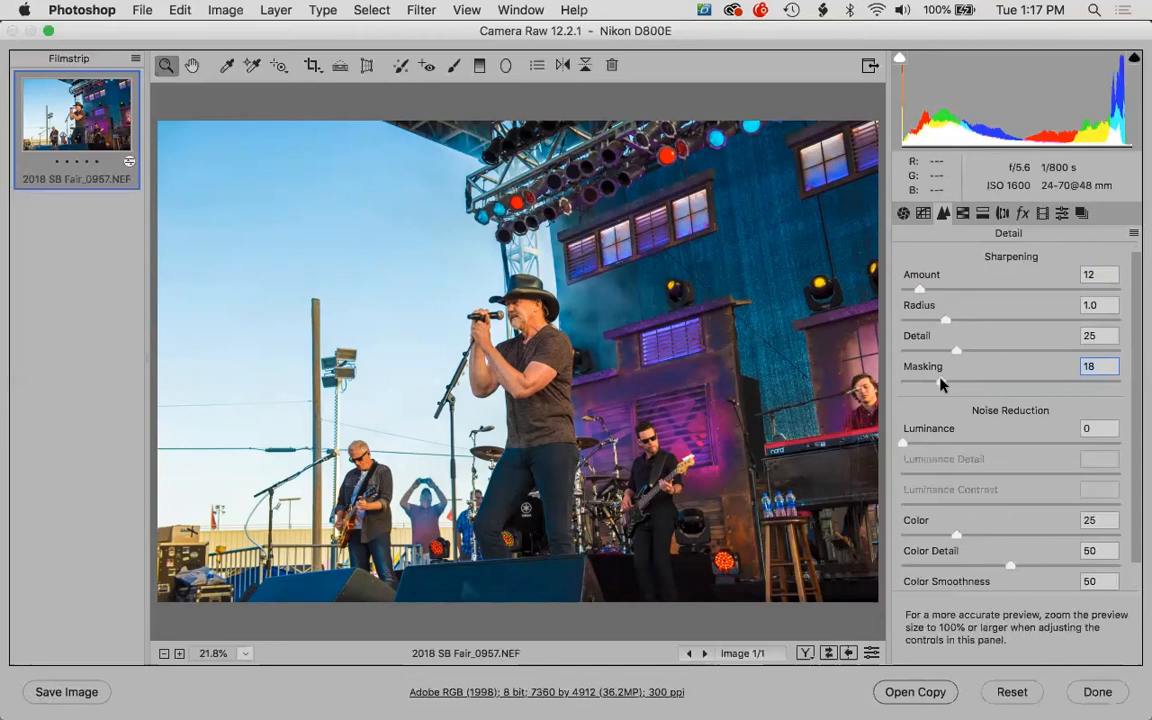
{"action": "mouse_move", "coordinate": [943, 383]}
{"action": "left_mouse_down"}
{"action": "mouse_move", "coordinate": [990, 385]}
{"action": "mouse_move", "coordinate": [947, 381]}
{"action": "left_mouse_up"}
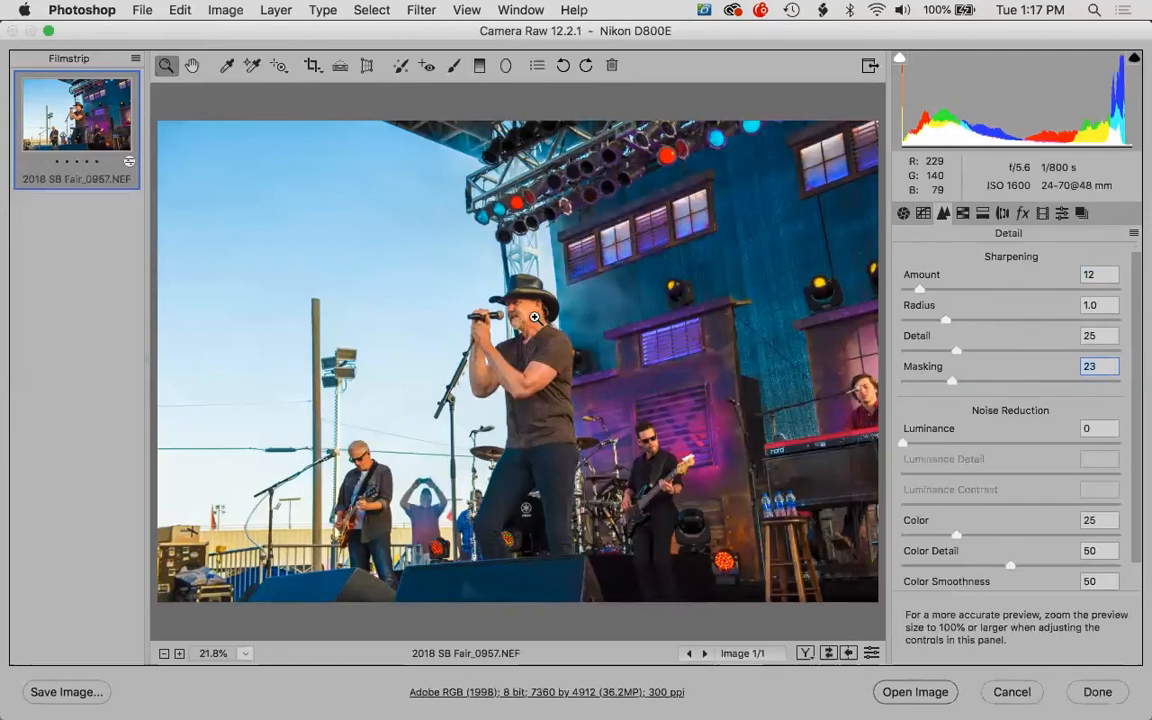
- Set noise reduction Luminance to 13 and Color to 30 while viewing the singer at 100%
{"action": "left_click_drag", "start_coordinate": [459, 269], "coordinate": [604, 422]}
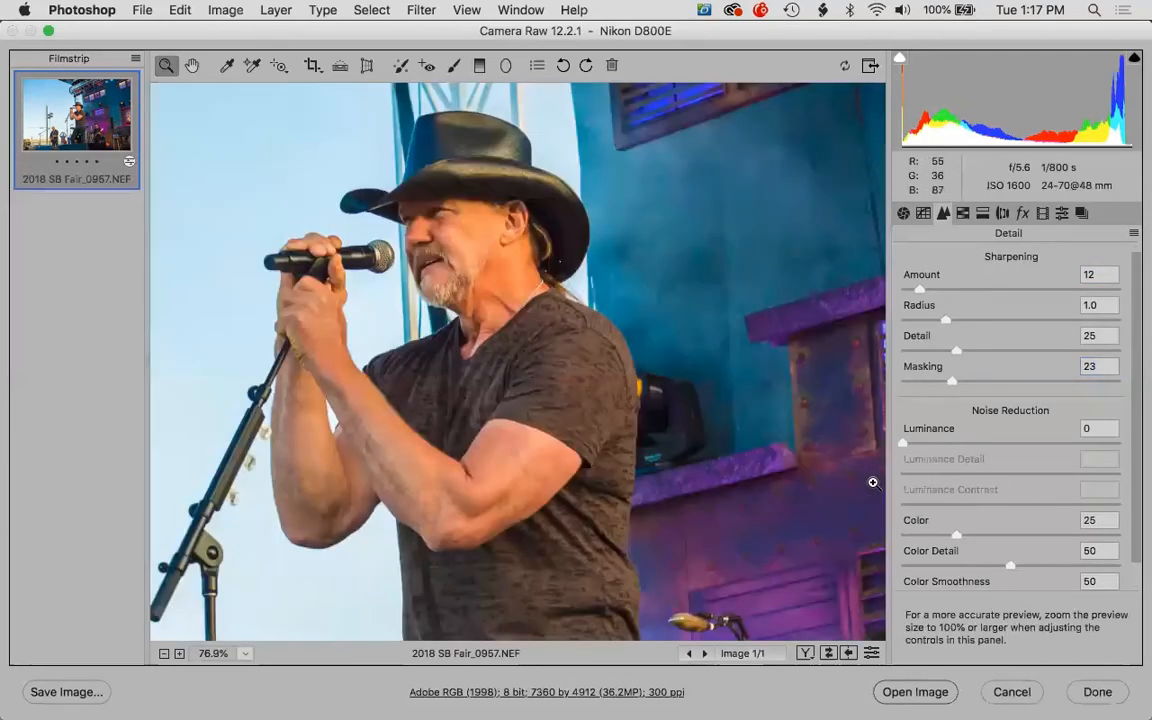
{"action": "left_click", "coordinate": [490, 258]}
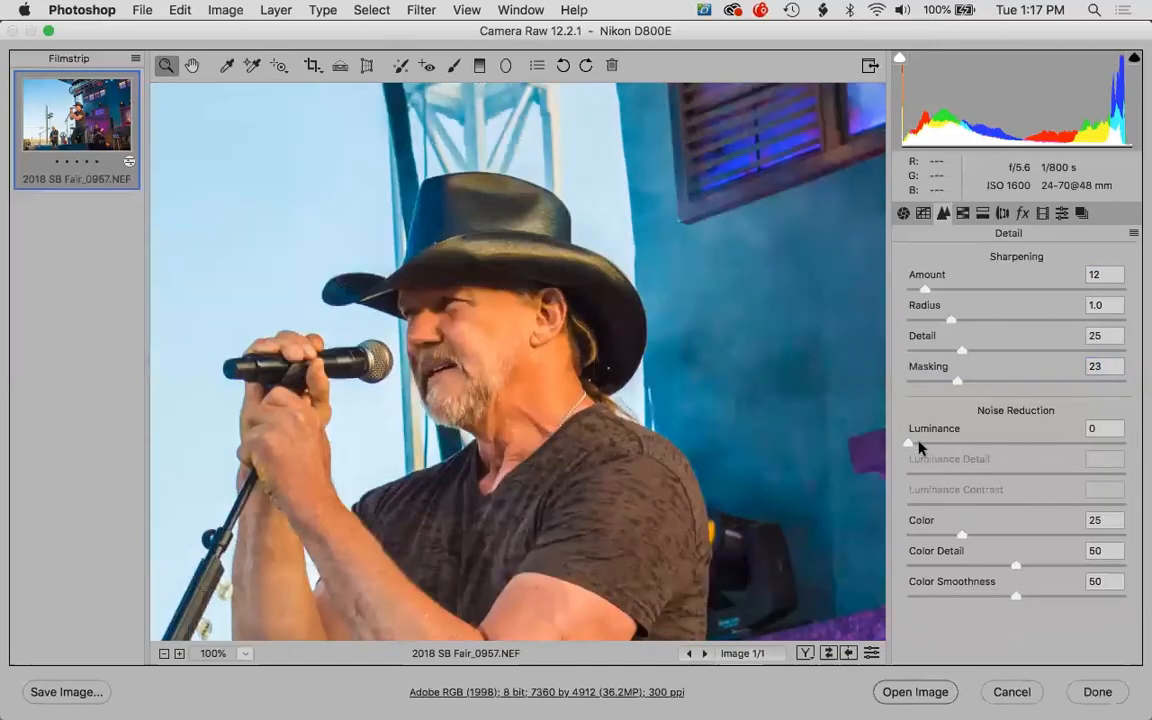
{"action": "left_click_drag", "start_coordinate": [911, 446], "coordinate": [939, 443]}
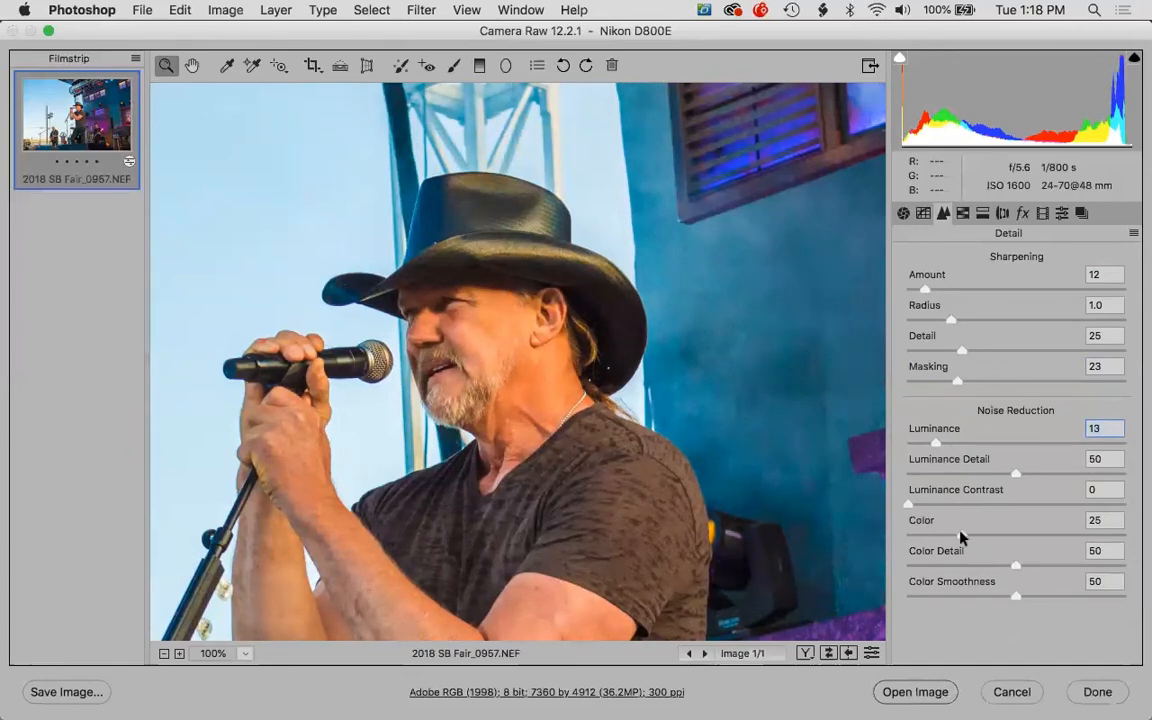
{"action": "left_click_drag", "start_coordinate": [949, 535], "coordinate": [971, 531]}
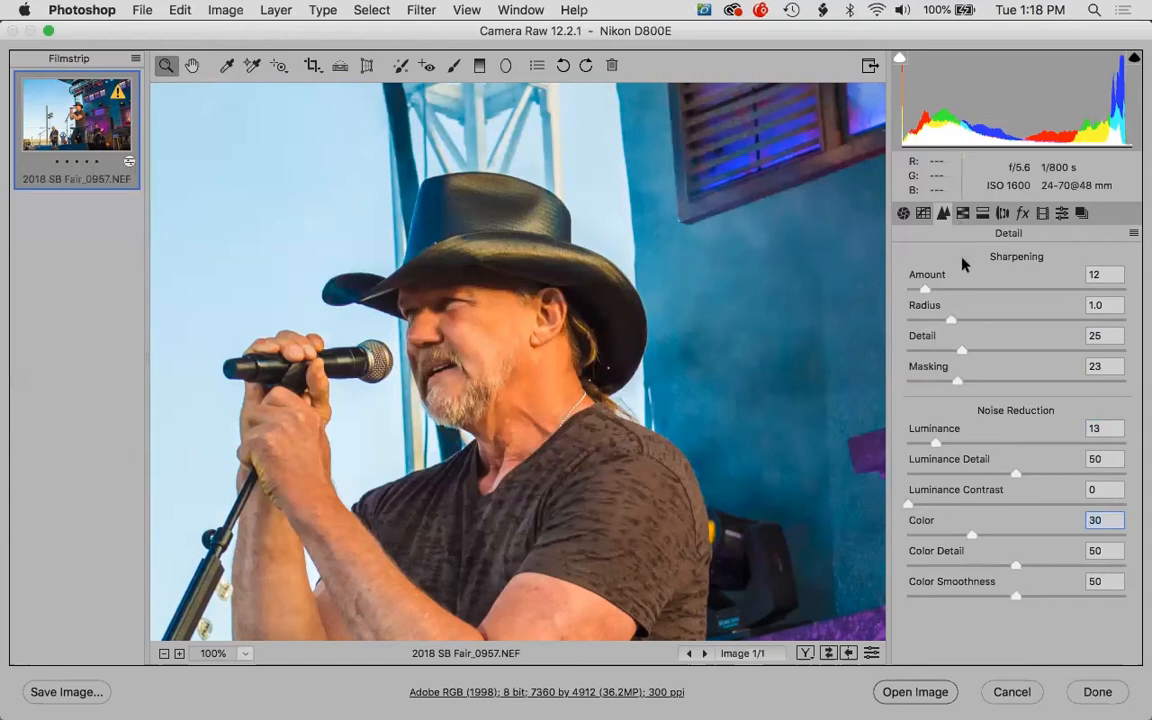
- Try the HSL hue of the Reds at -78 and +41 on the whole photo, and reset the hues to default
{"action": "left_click", "coordinate": [963, 213]}
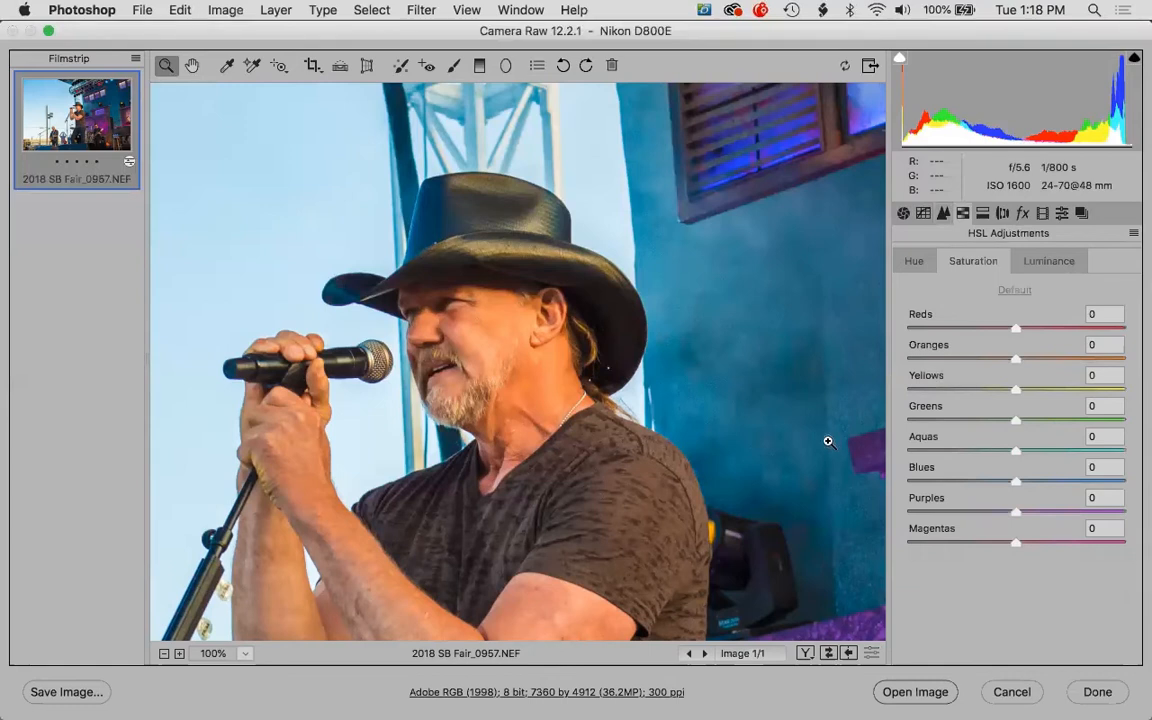
{"action": "key", "text": "super+0"}
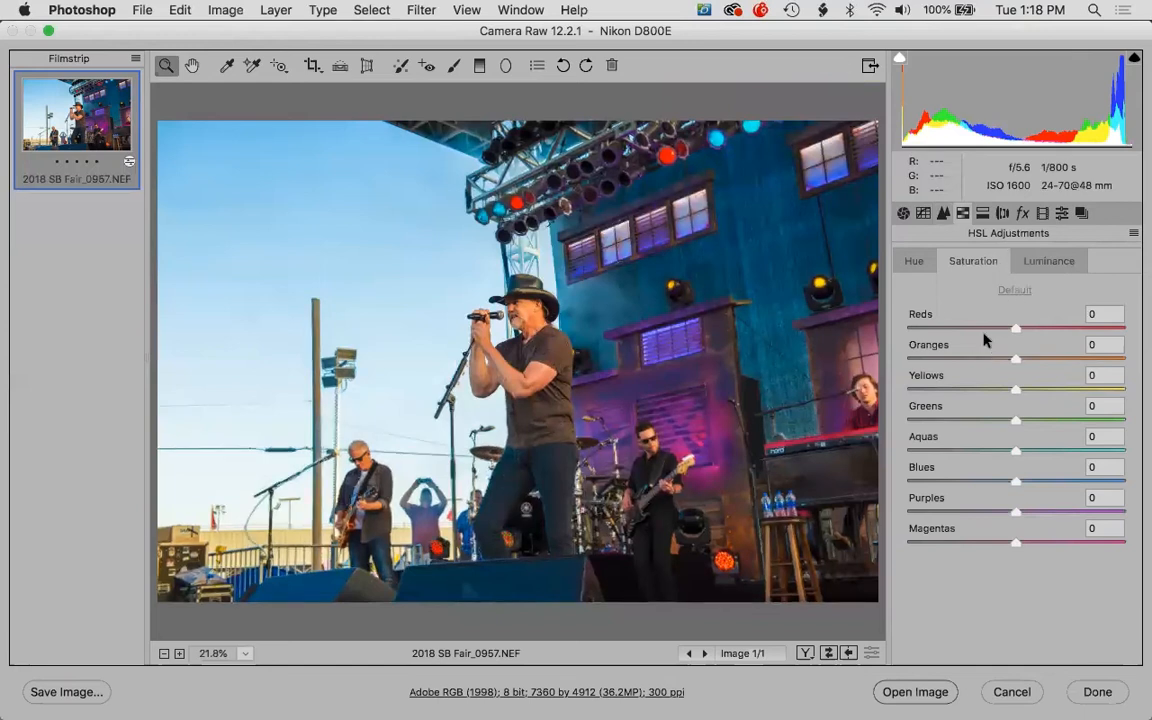
{"action": "left_click", "coordinate": [914, 263]}
{"action": "left_click_drag", "start_coordinate": [969, 329], "coordinate": [932, 326]}
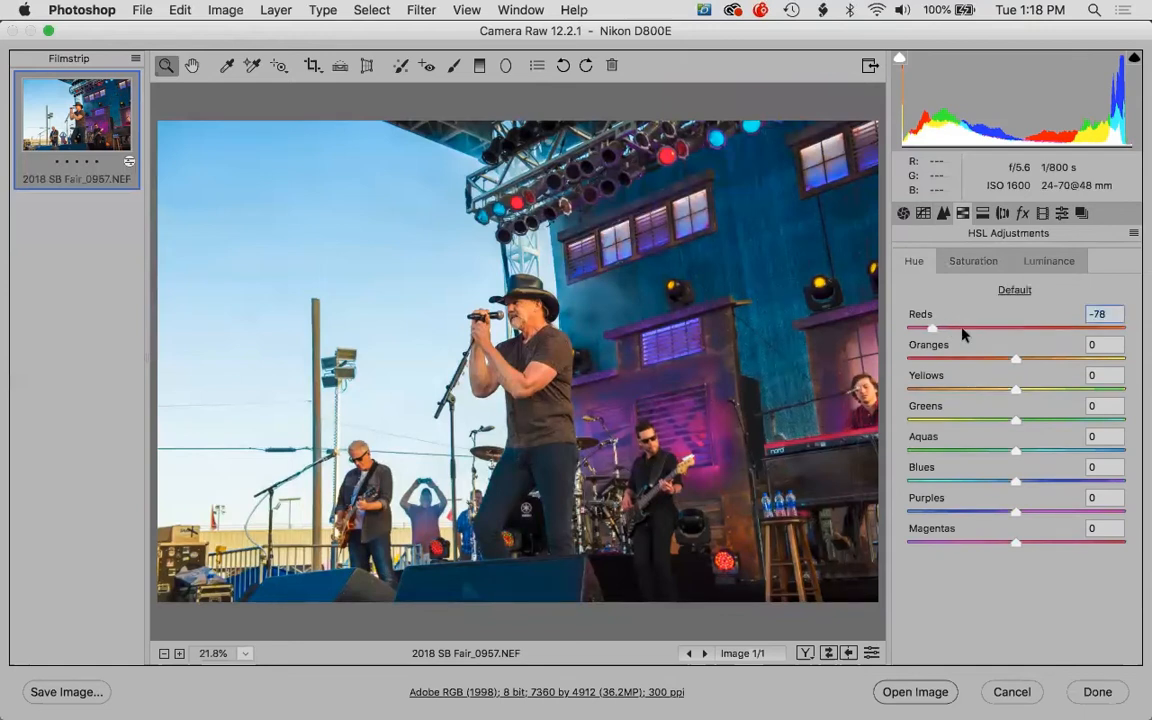
{"action": "left_click", "coordinate": [1052, 328]}
{"action": "left_click_drag", "start_coordinate": [1056, 328], "coordinate": [1060, 329]}
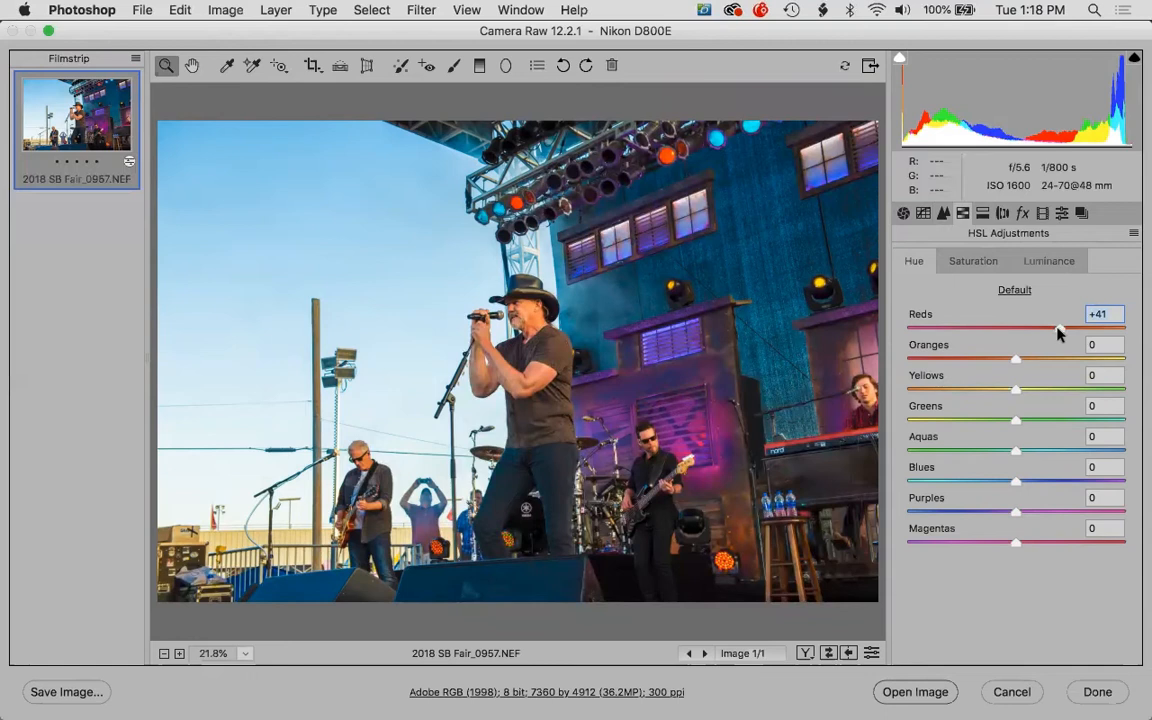
{"action": "left_click", "coordinate": [1014, 290]}
- Set the HSL saturation of Purples to +22, Magentas to +18 and Blues to +18
{"action": "left_click", "coordinate": [976, 261]}
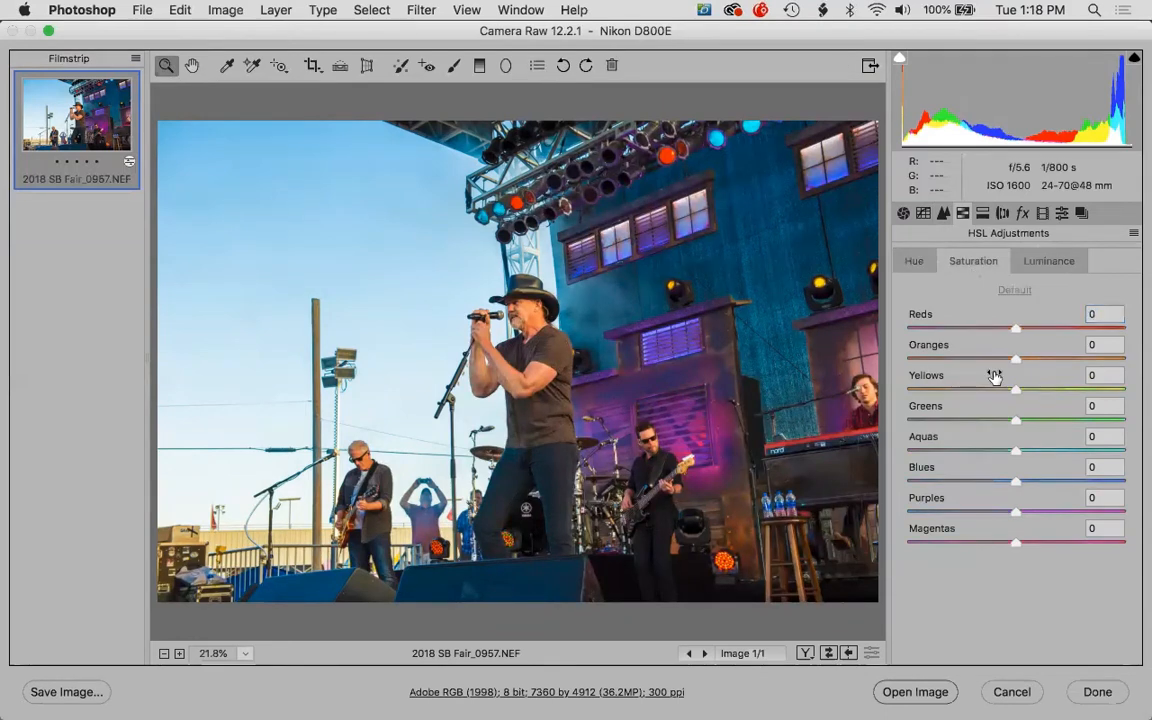
{"action": "left_click", "coordinate": [1048, 512]}
{"action": "left_click_drag", "start_coordinate": [1043, 518], "coordinate": [1030, 544]}
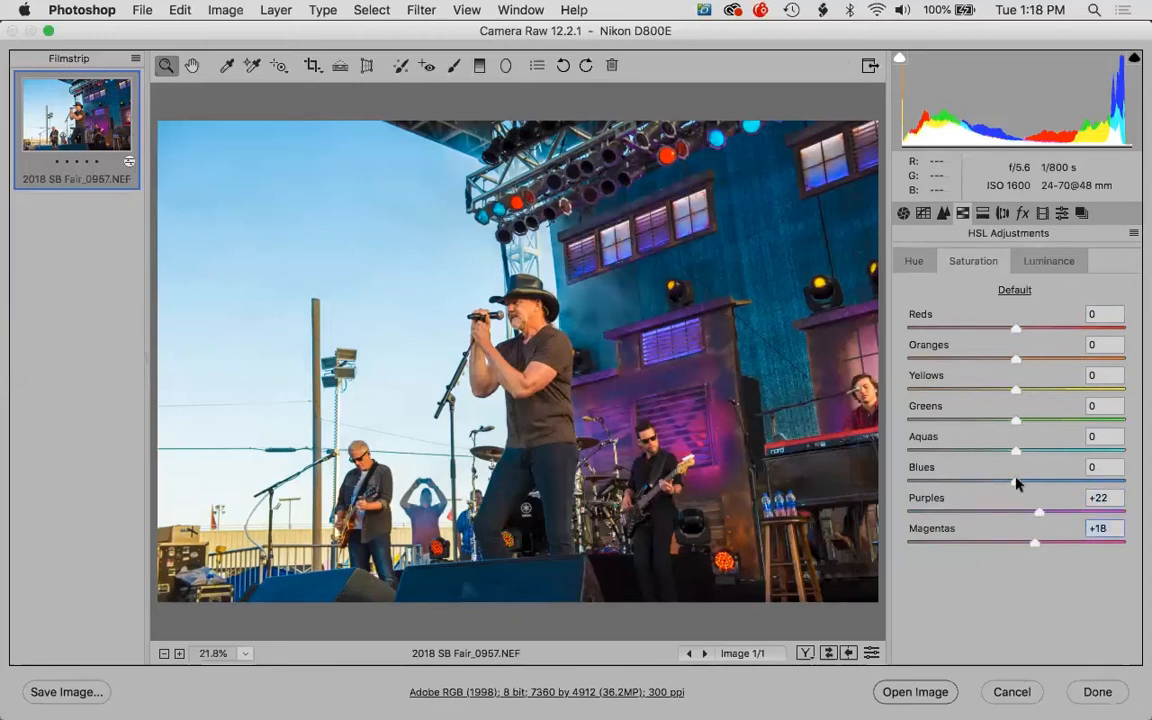
{"action": "left_click_drag", "start_coordinate": [1028, 483], "coordinate": [1036, 487]}
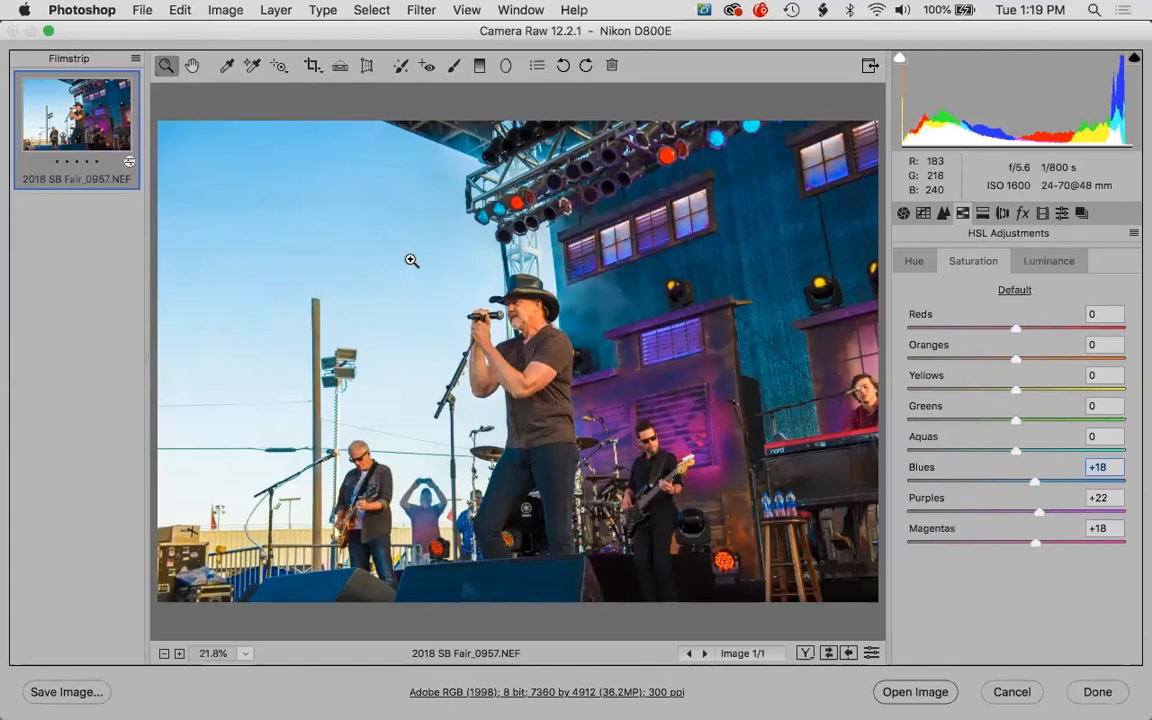
{"action": "key", "text": "alt"}
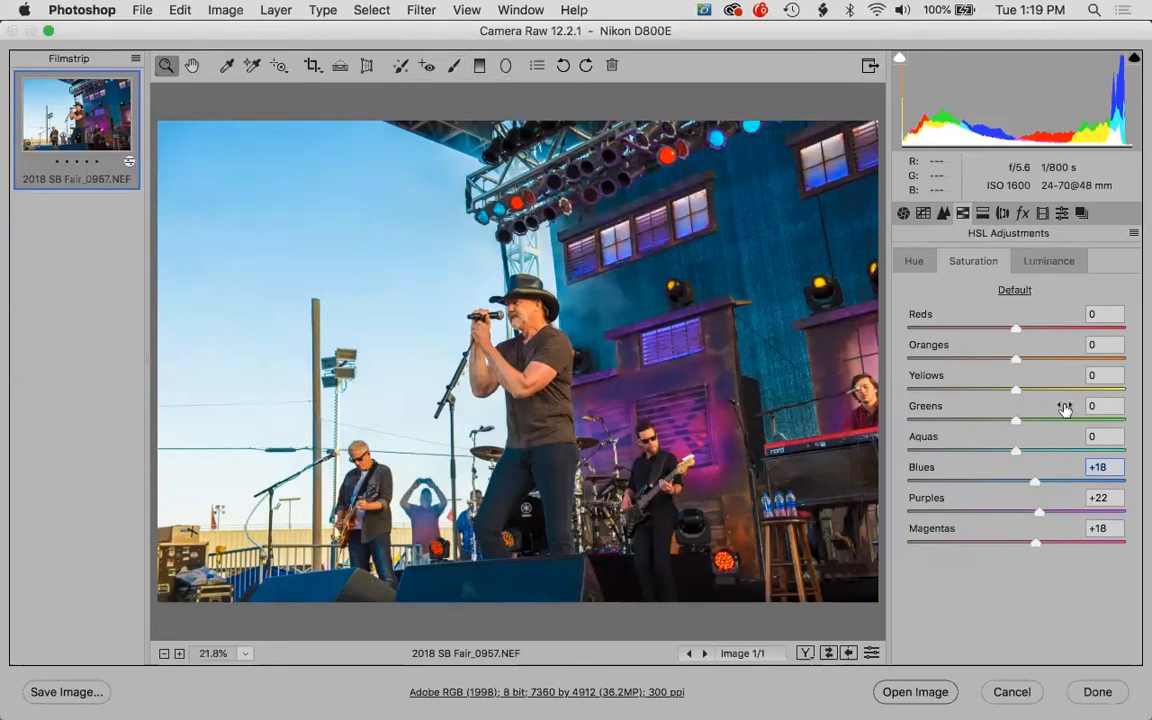
- Darken the sky by setting the HSL luminance of Blues to -34 and Aquas to -21, and inspect the singer up close
{"action": "left_click", "coordinate": [1053, 262]}
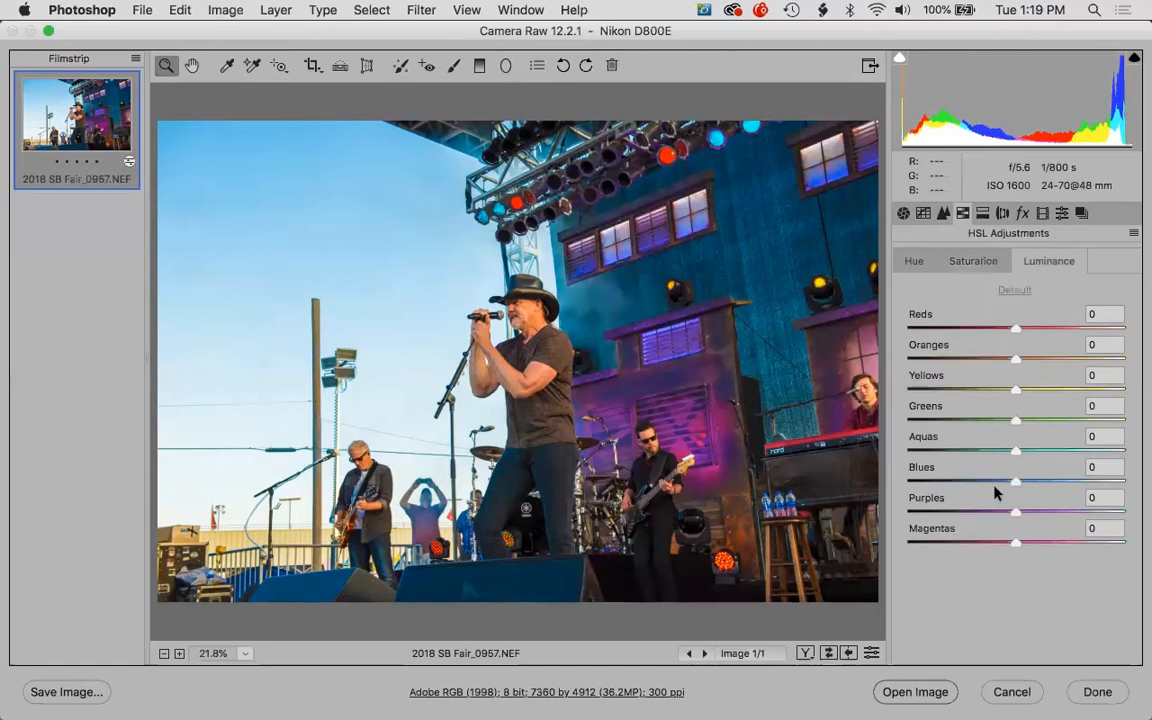
{"action": "left_click_drag", "start_coordinate": [1010, 484], "coordinate": [955, 481]}
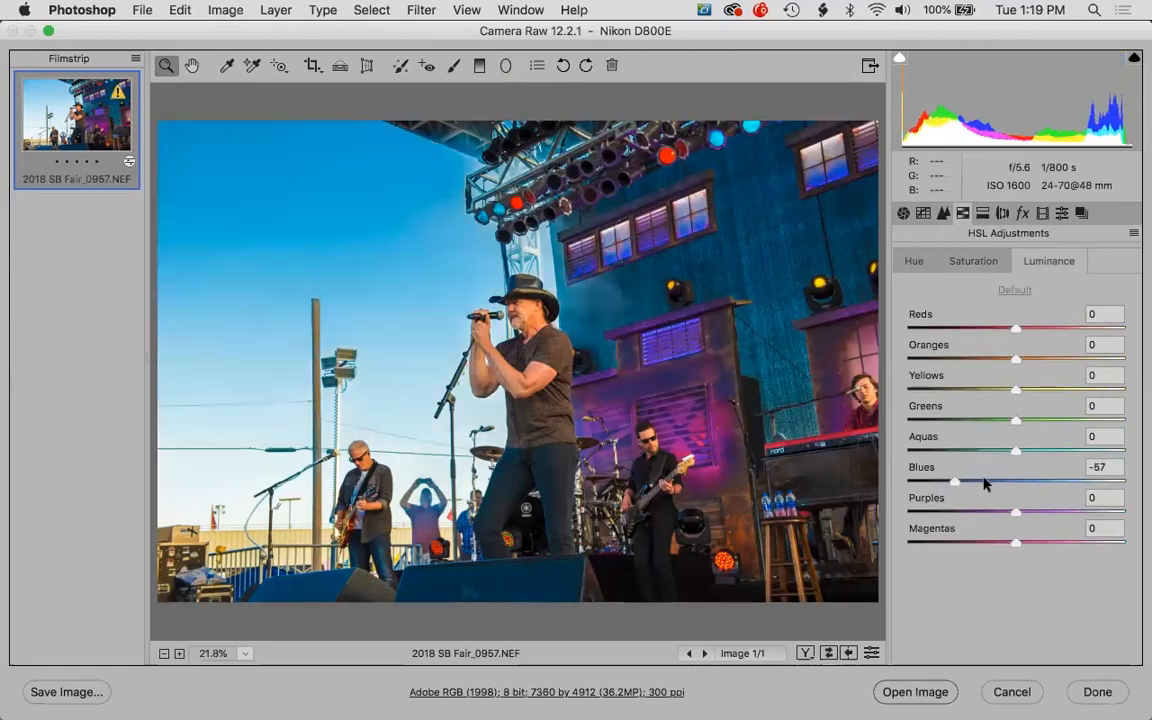
{"action": "left_click", "coordinate": [981, 482]}
{"action": "left_click_drag", "start_coordinate": [1017, 447], "coordinate": [978, 452]}
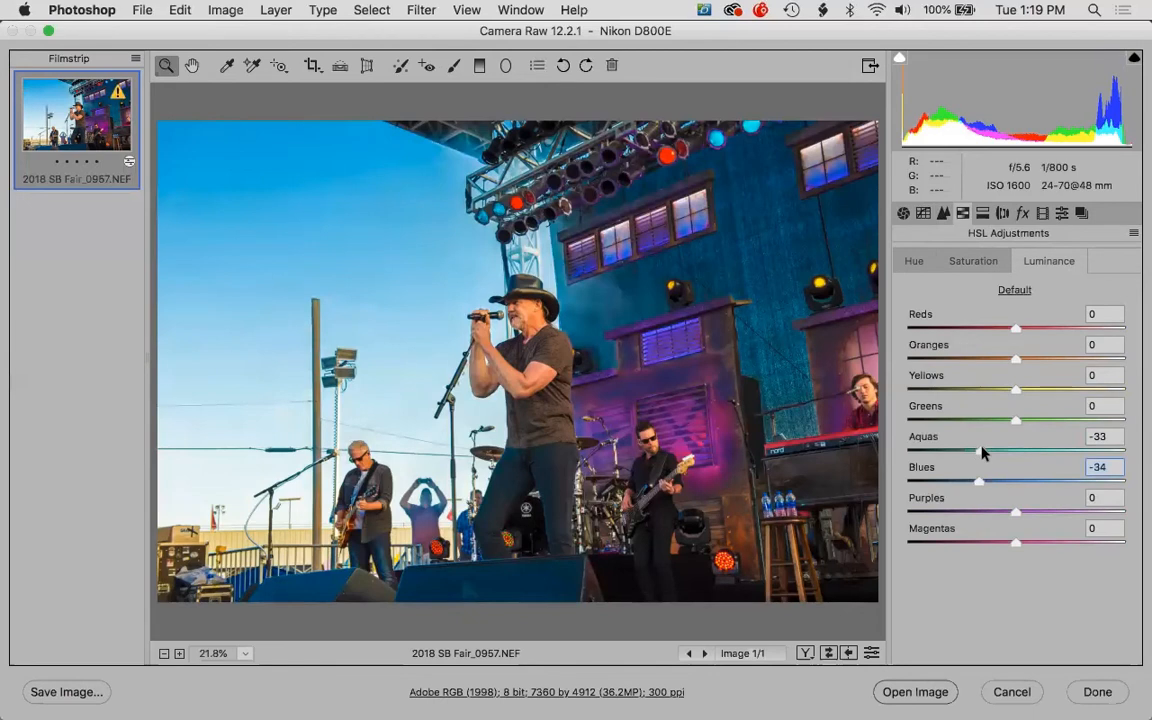
{"action": "left_click_drag", "start_coordinate": [989, 455], "coordinate": [995, 452]}
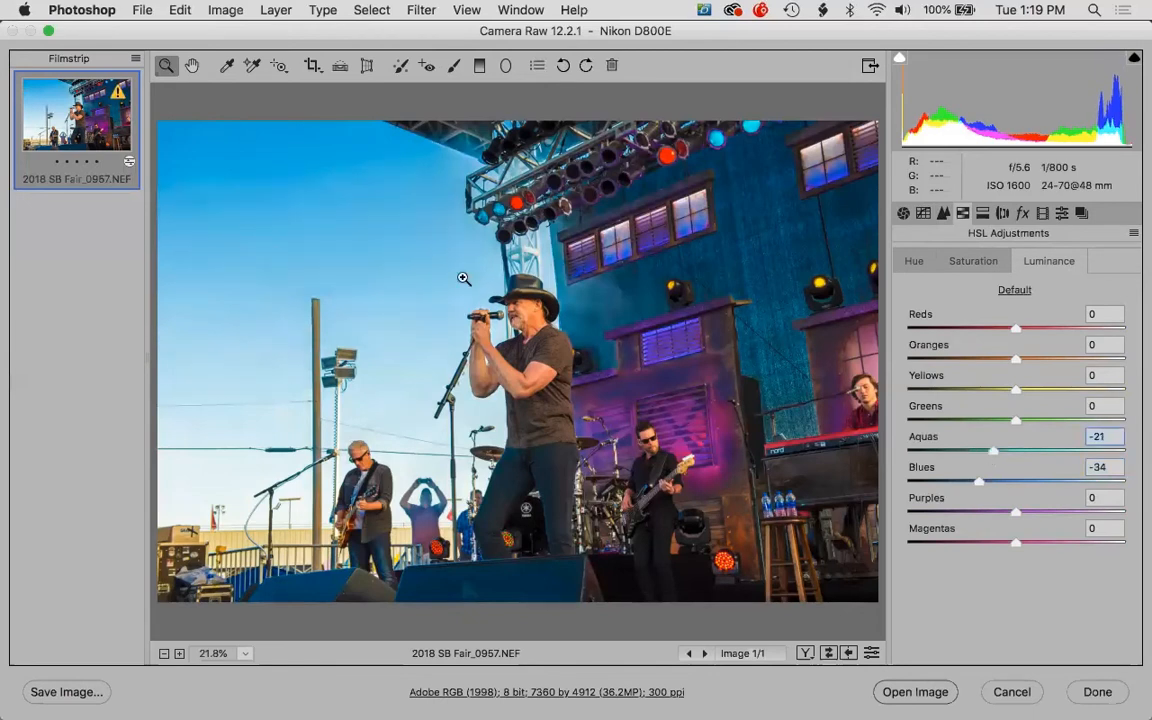
{"action": "left_click", "coordinate": [630, 439]}
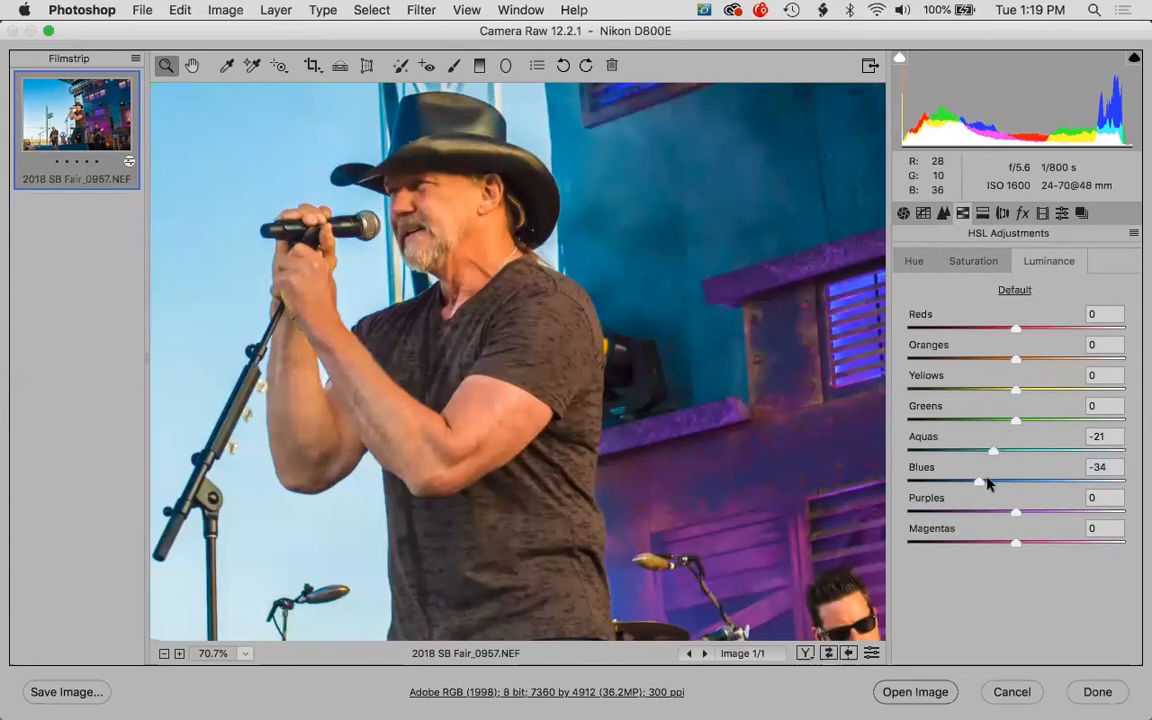
- Inspect the hat edges at 200% and enable Remove Chromatic Aberration in the lens corrections
{"action": "left_click", "coordinate": [983, 214]}
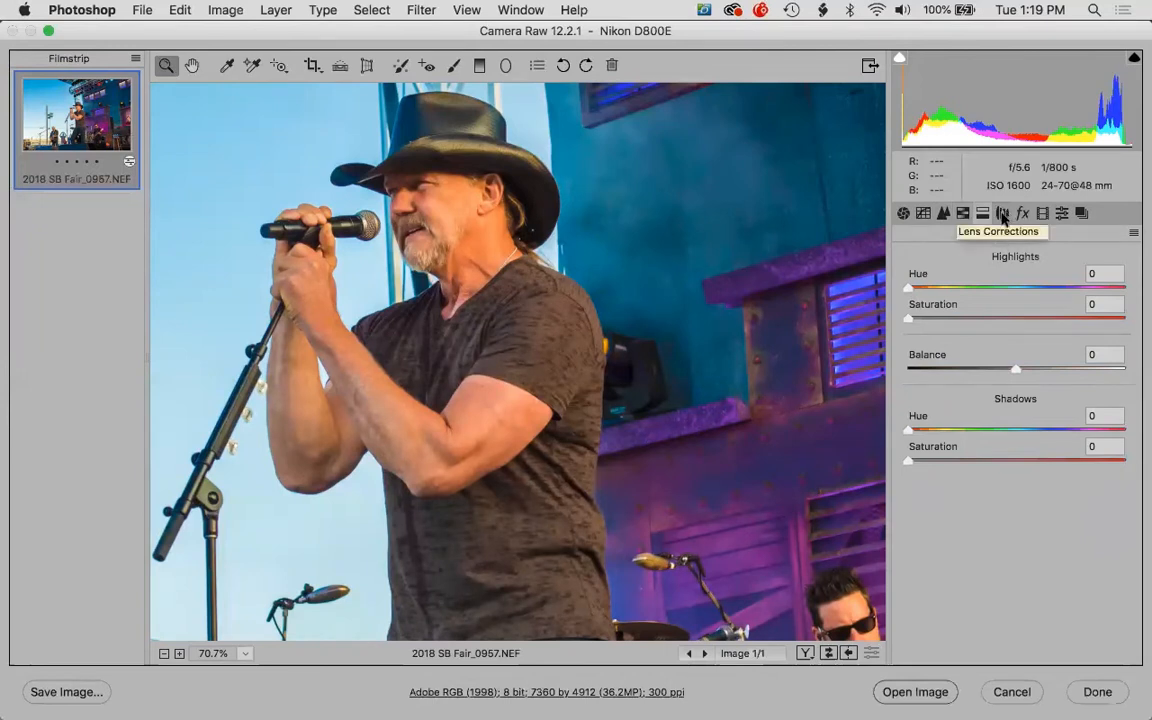
{"action": "left_click", "coordinate": [1002, 222]}
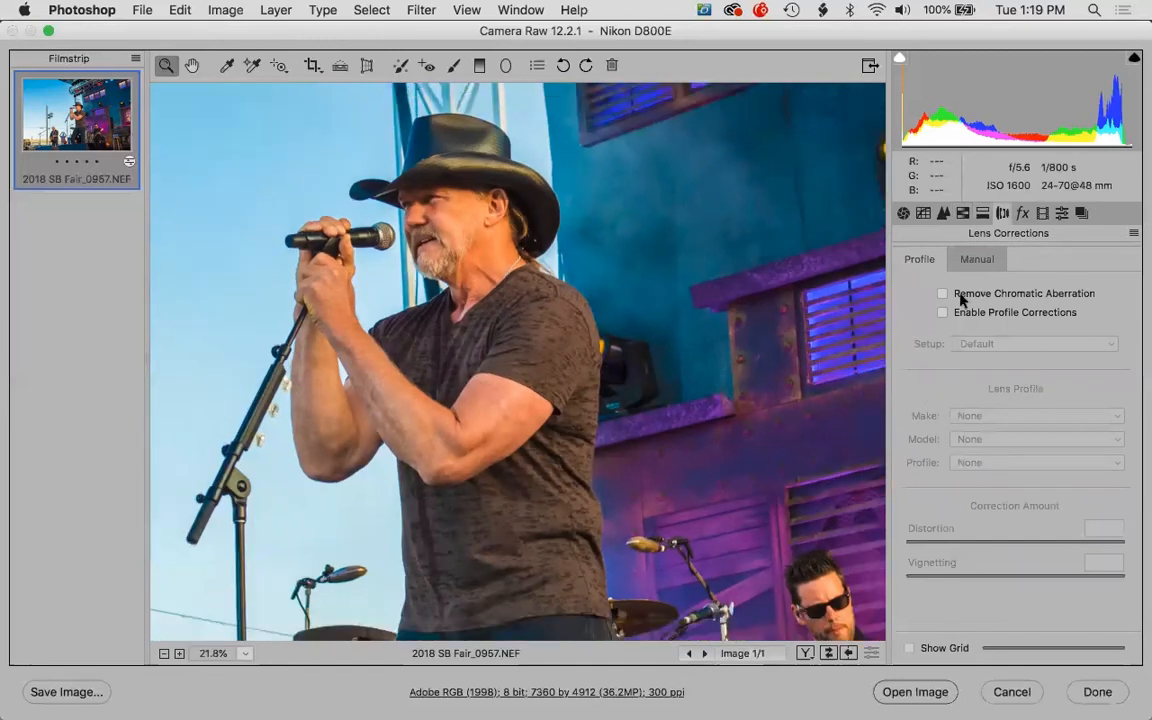
{"action": "key", "text": "super+0"}
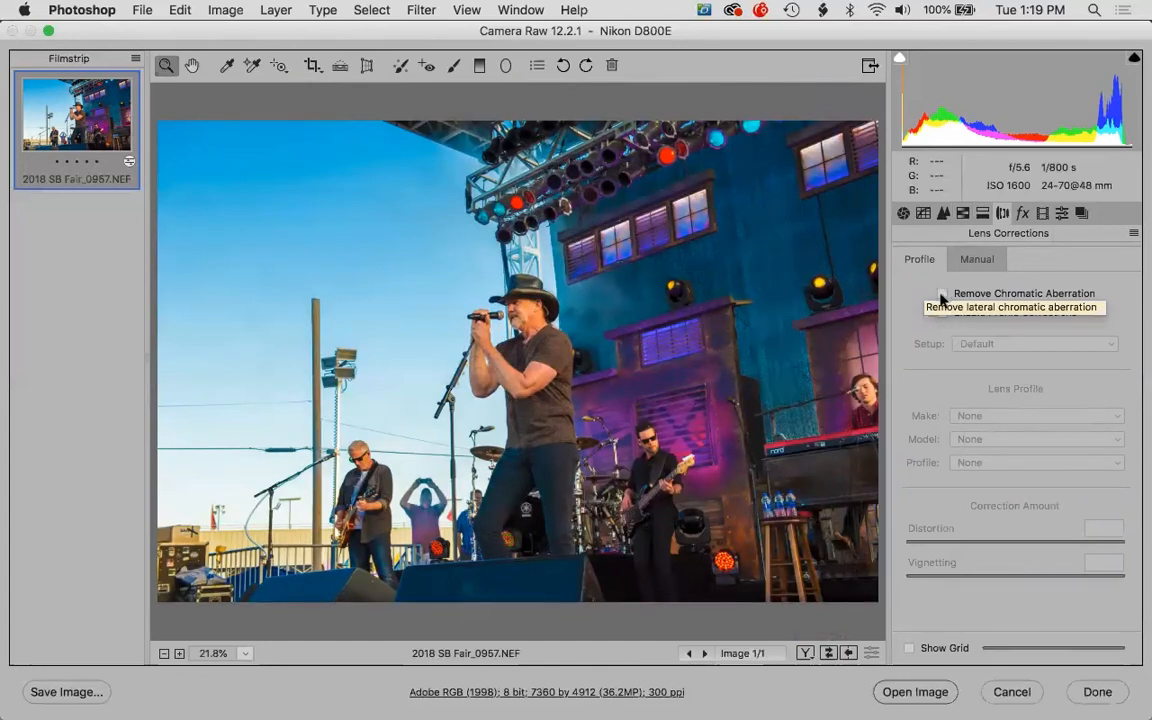
{"action": "left_click_drag", "start_coordinate": [453, 238], "coordinate": [640, 409]}
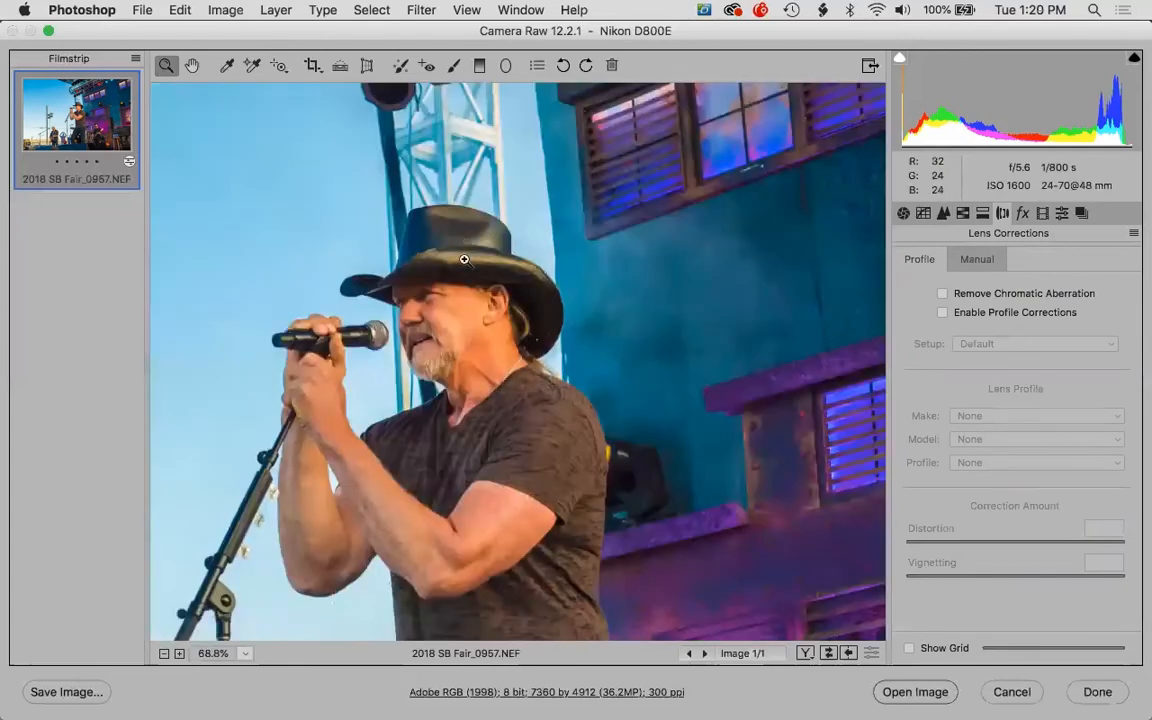
{"action": "left_click", "coordinate": [465, 259]}
{"action": "left_click", "coordinate": [504, 342]}
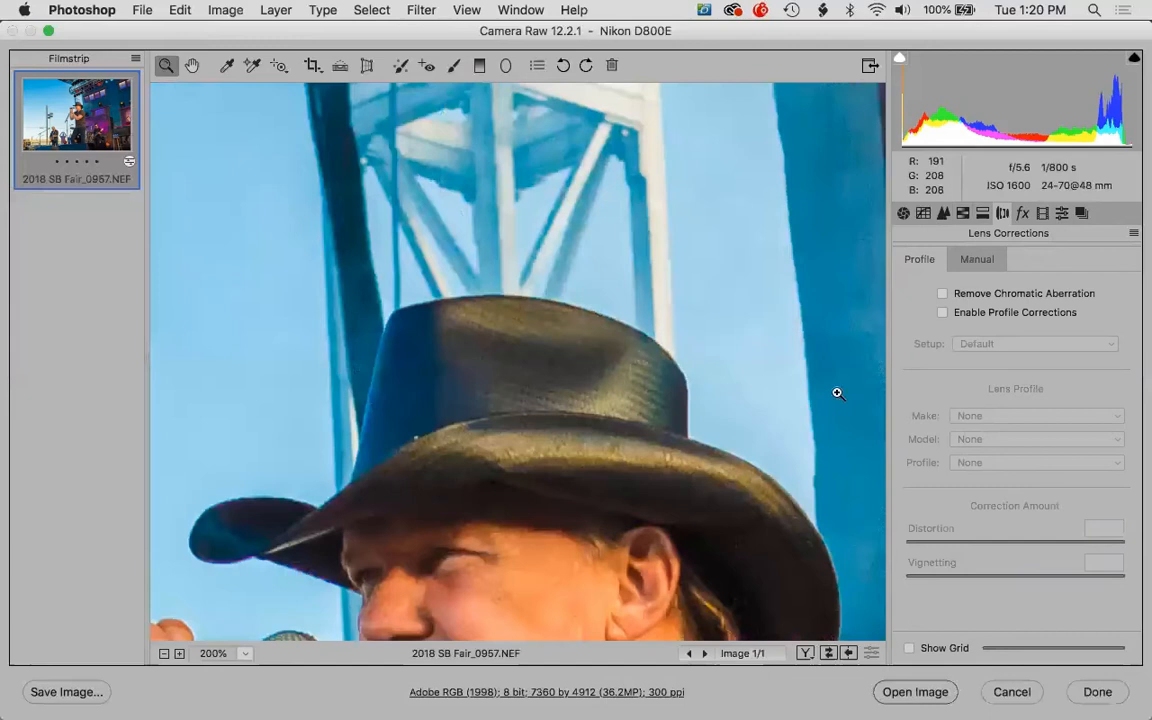
{"action": "left_click", "coordinate": [942, 295]}
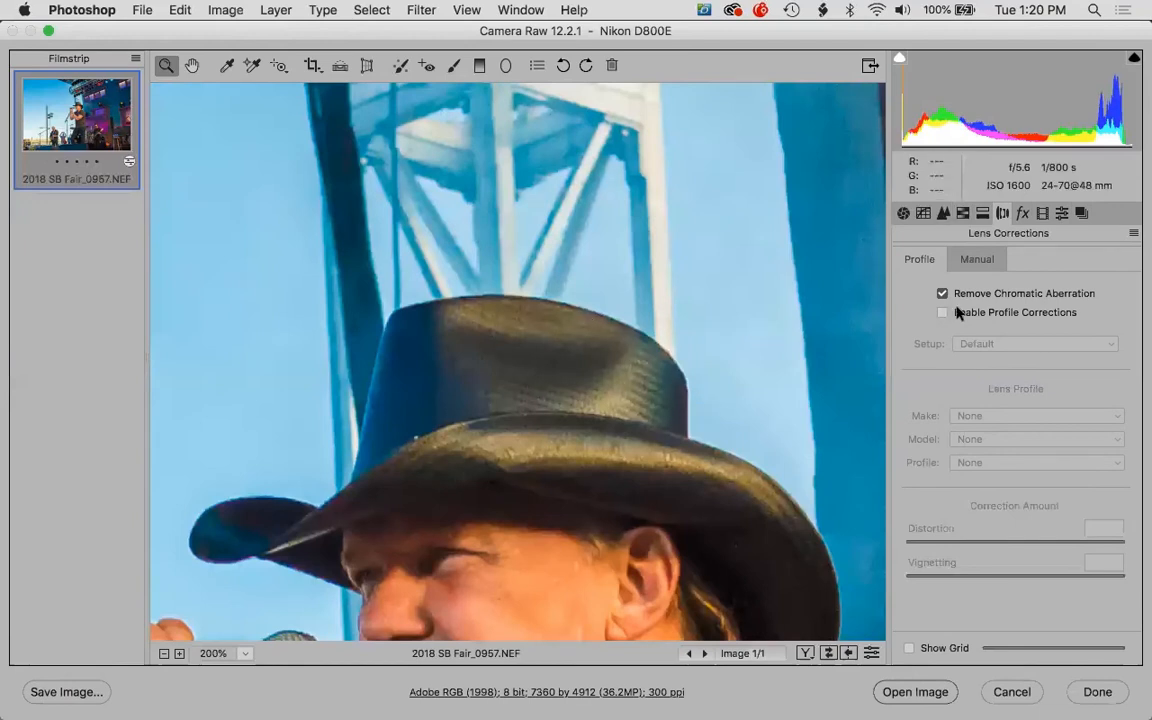
{"action": "key", "text": "super+0"}
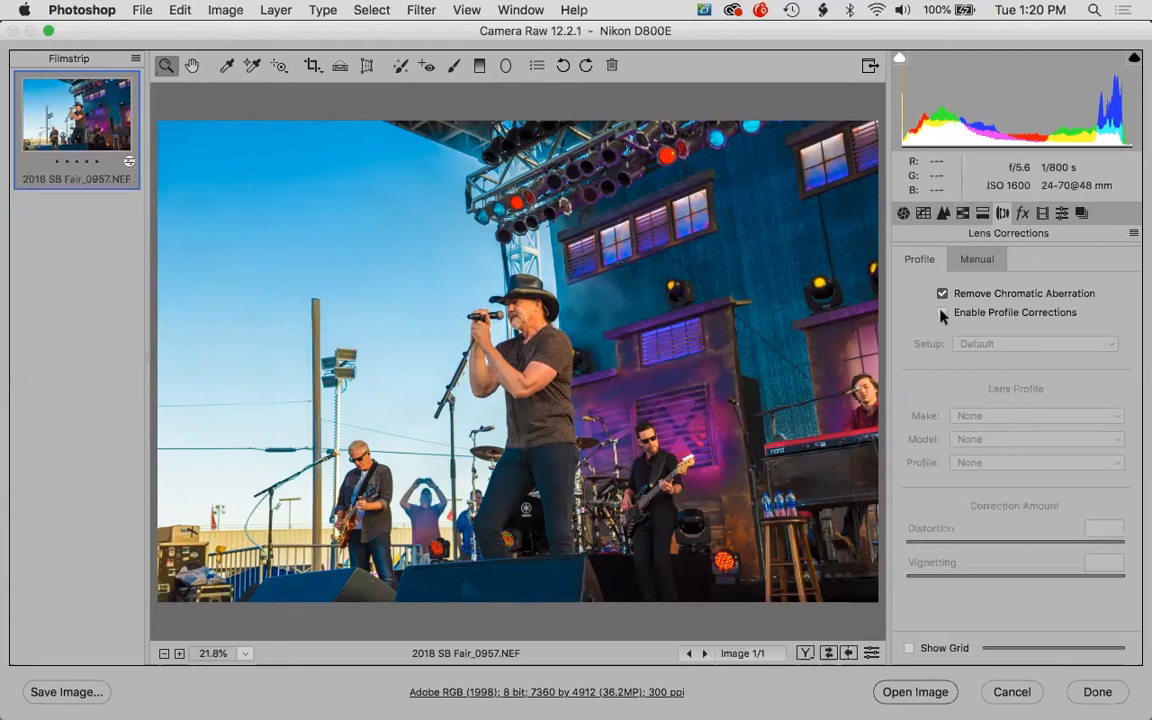
- Enable the lens profile corrections and compare the photo with and without them under a grid overlay
{"action": "left_click", "coordinate": [943, 313]}
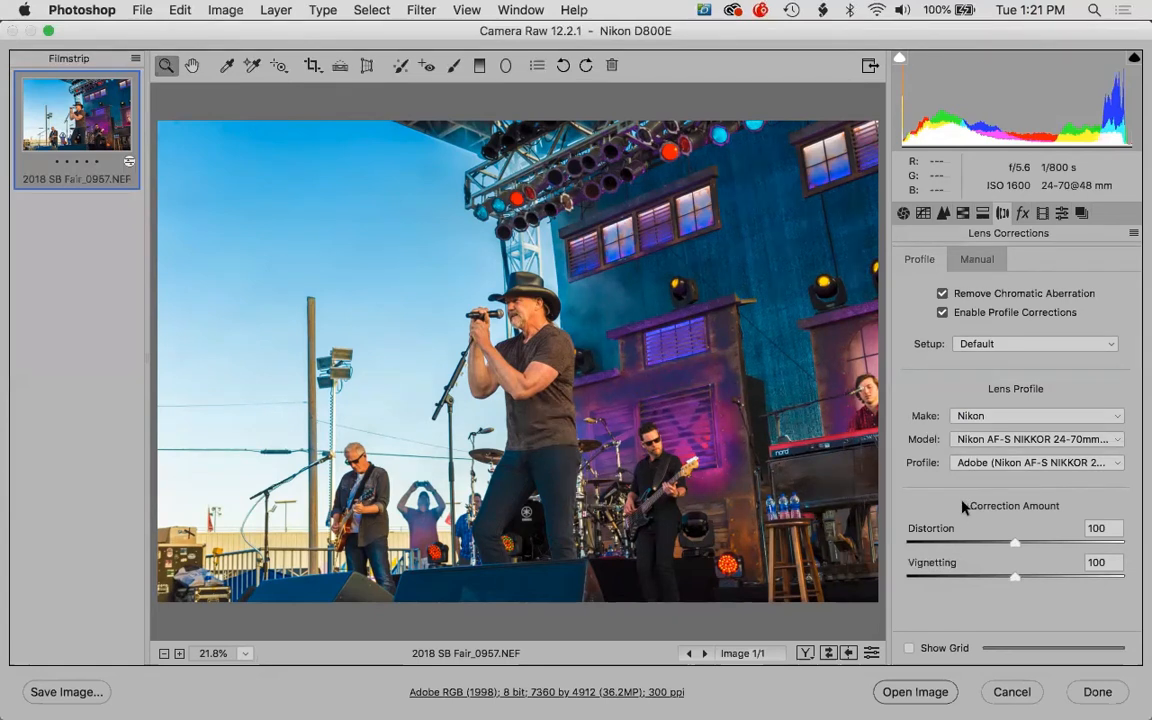
{"action": "left_click", "coordinate": [910, 649]}
{"action": "left_click", "coordinate": [942, 313]}
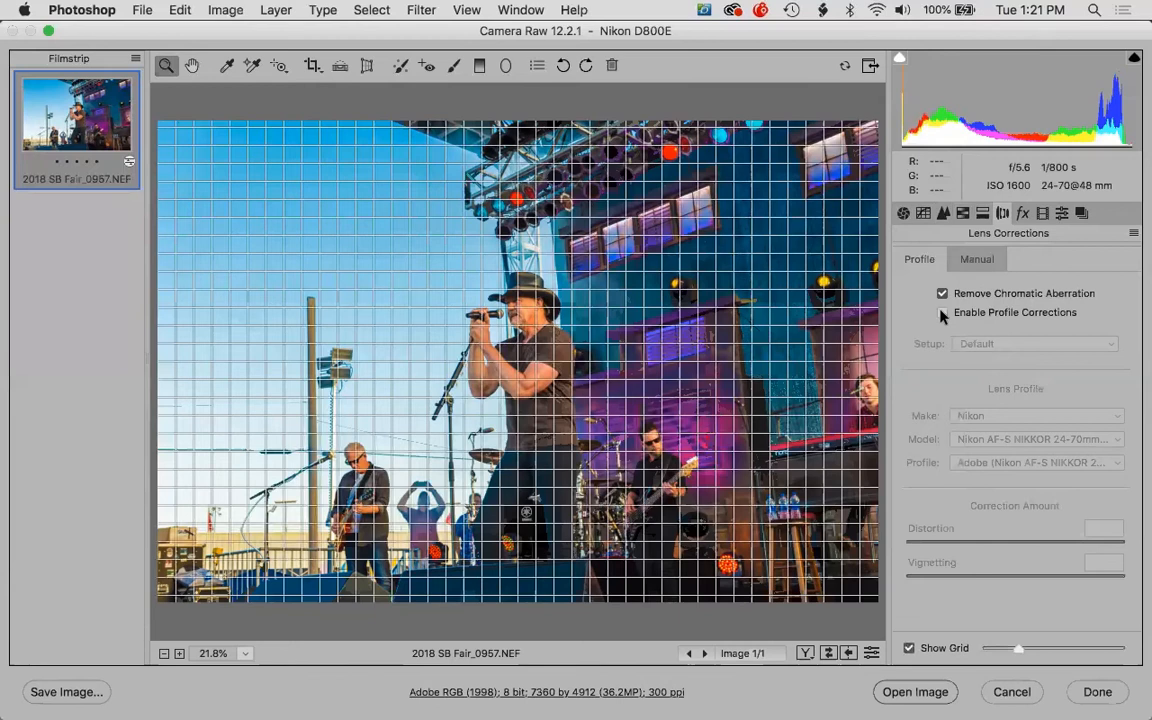
{"action": "left_click", "coordinate": [942, 313]}
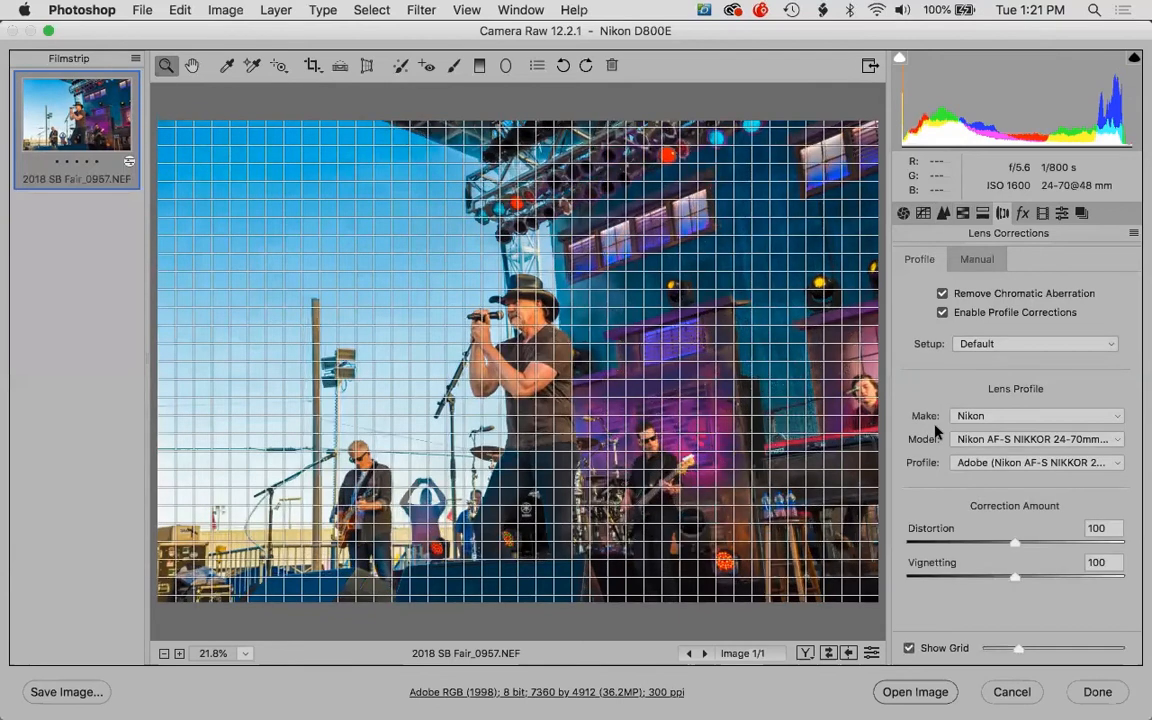
{"action": "left_click", "coordinate": [909, 648]}
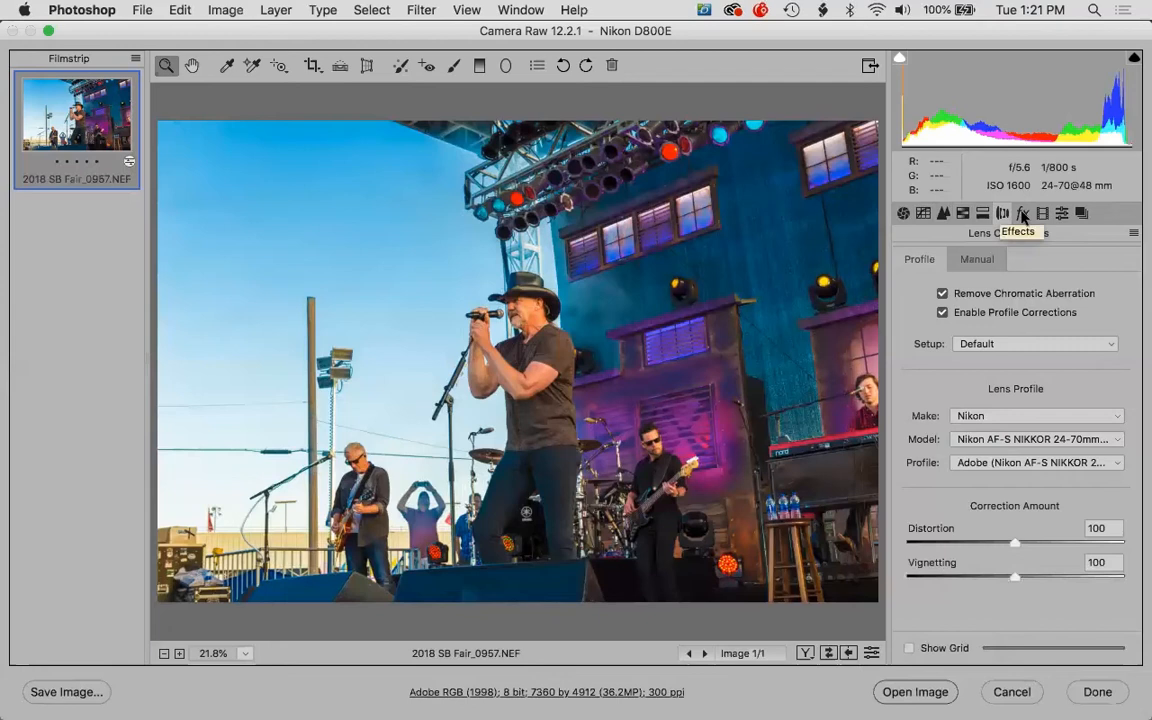
- Try the grain effect at amounts of 70 and 78, inspect the singer up close, and reset the grain to 0
{"action": "left_click", "coordinate": [1022, 214]}
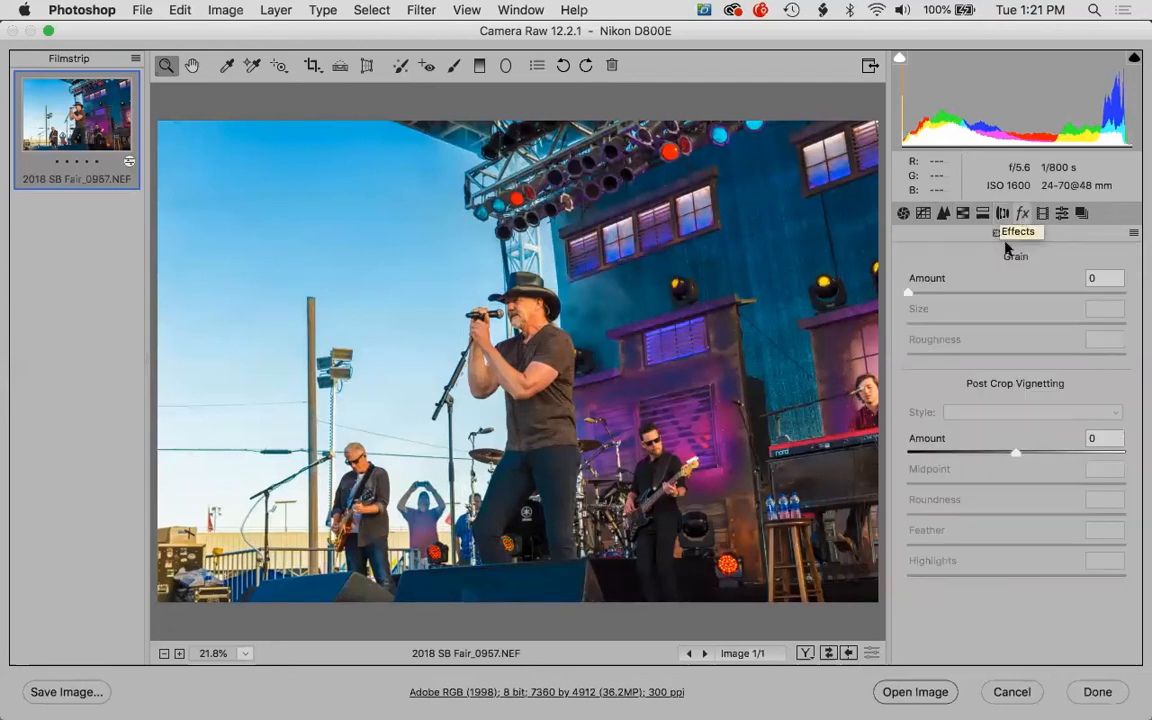
{"action": "left_click_drag", "start_coordinate": [969, 298], "coordinate": [1056, 303]}
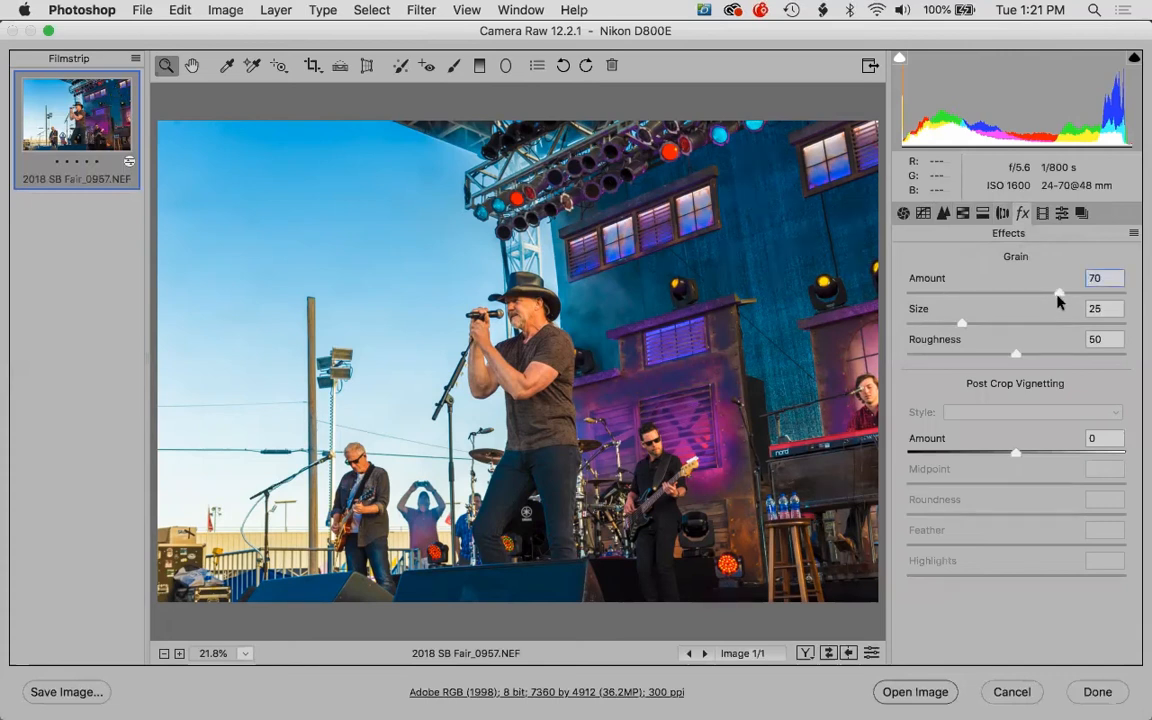
{"action": "left_click_drag", "start_coordinate": [1059, 293], "coordinate": [1077, 293]}
{"action": "left_click_drag", "start_coordinate": [432, 252], "coordinate": [636, 455]}
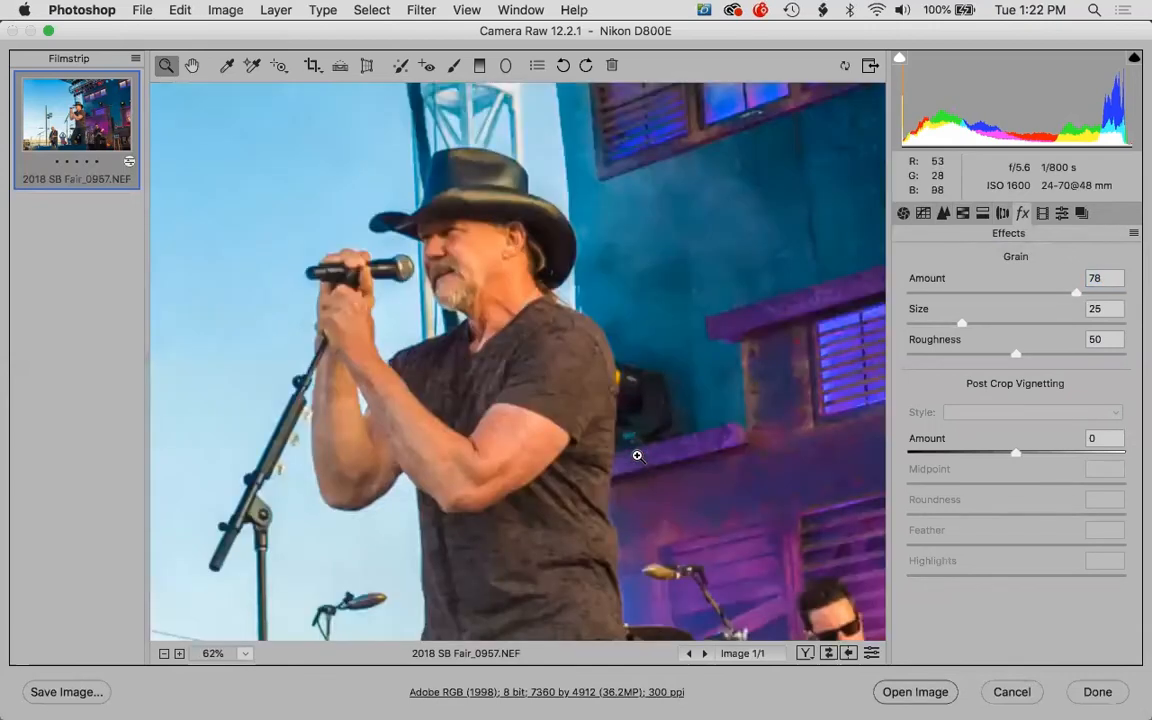
{"action": "left_click", "coordinate": [907, 294]}
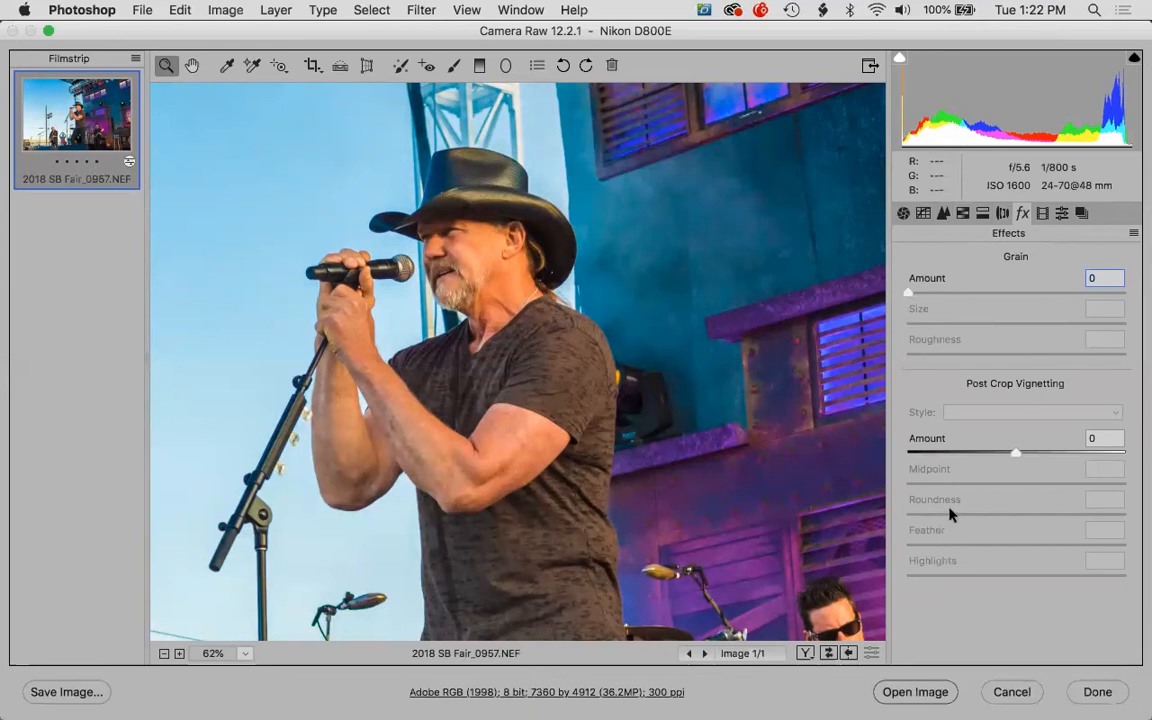
- Set up saving the current settings with only Chromatic Aberration and Lens Profile Corrections included
{"action": "left_click", "coordinate": [1043, 214]}
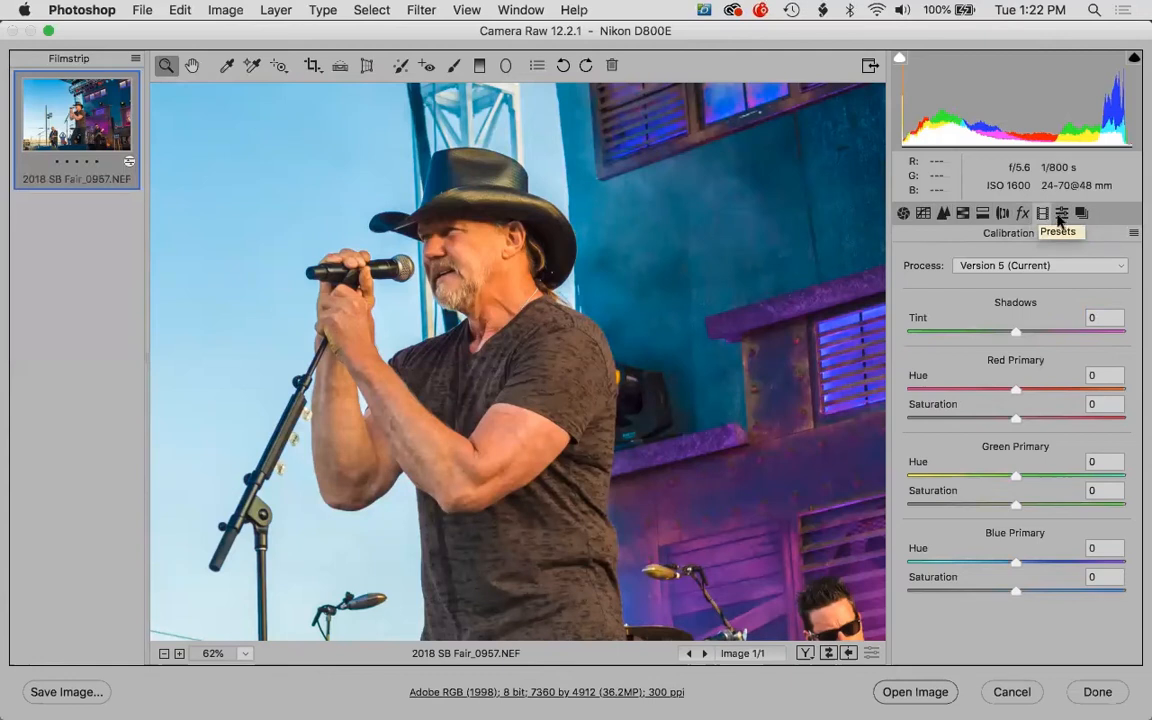
{"action": "left_click", "coordinate": [1061, 215]}
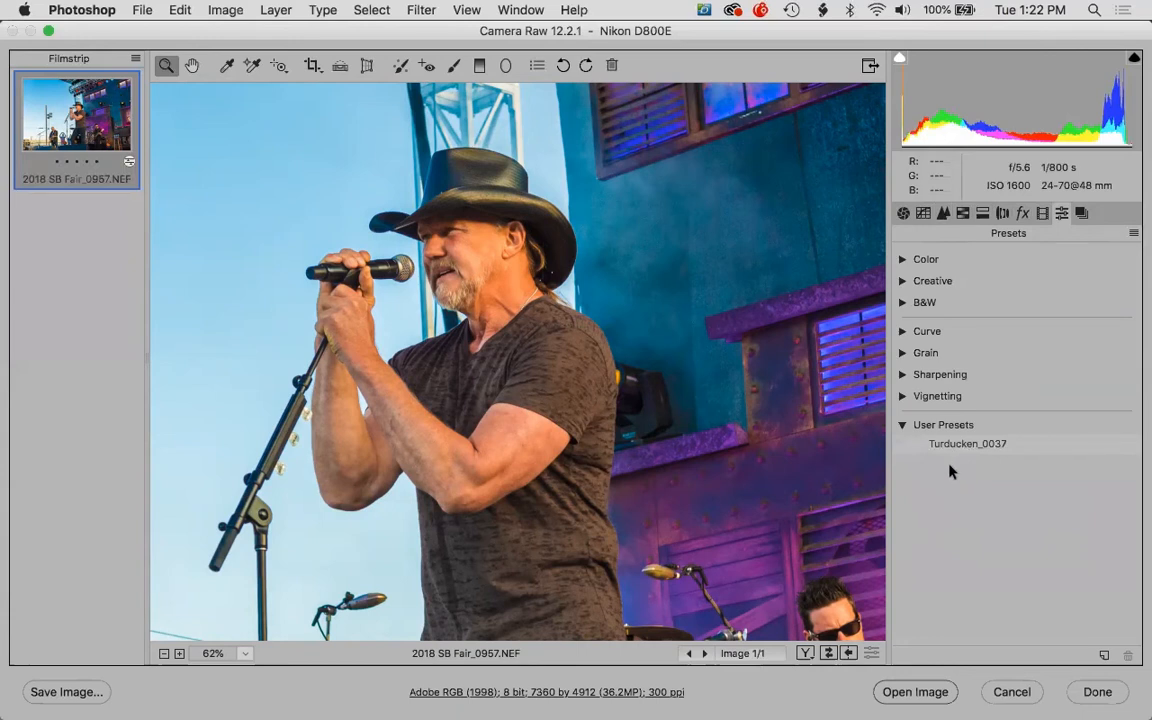
{"action": "left_click", "coordinate": [1133, 233]}
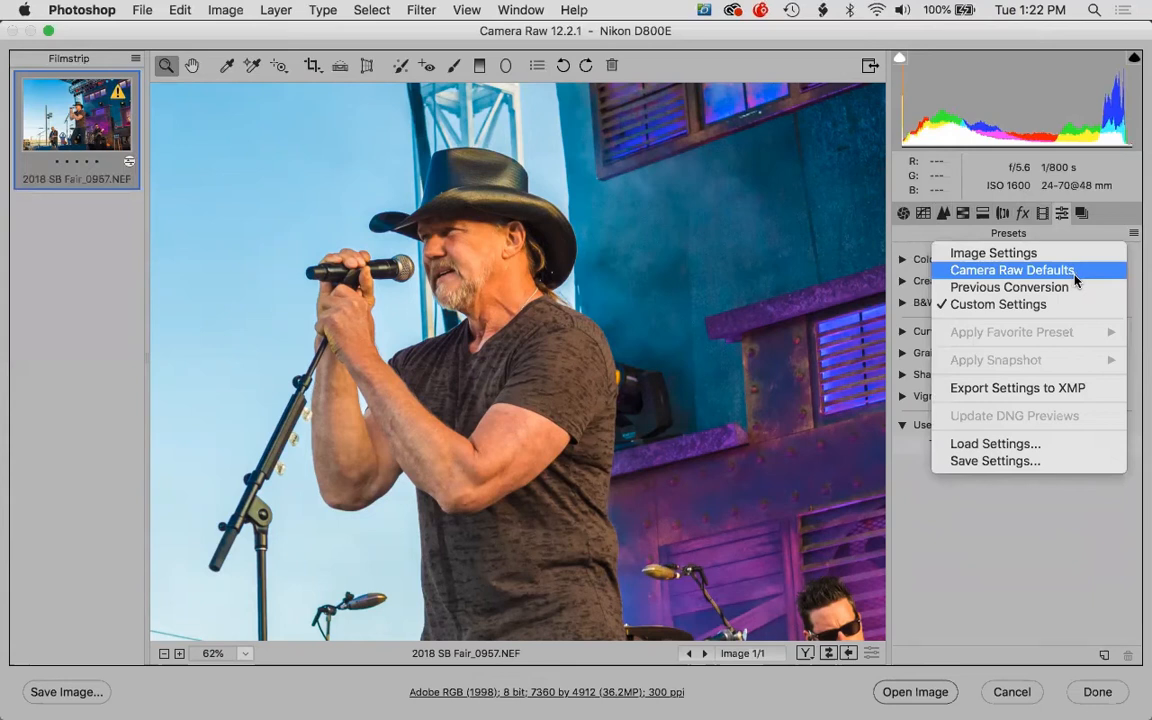
{"action": "left_click", "coordinate": [1000, 462]}
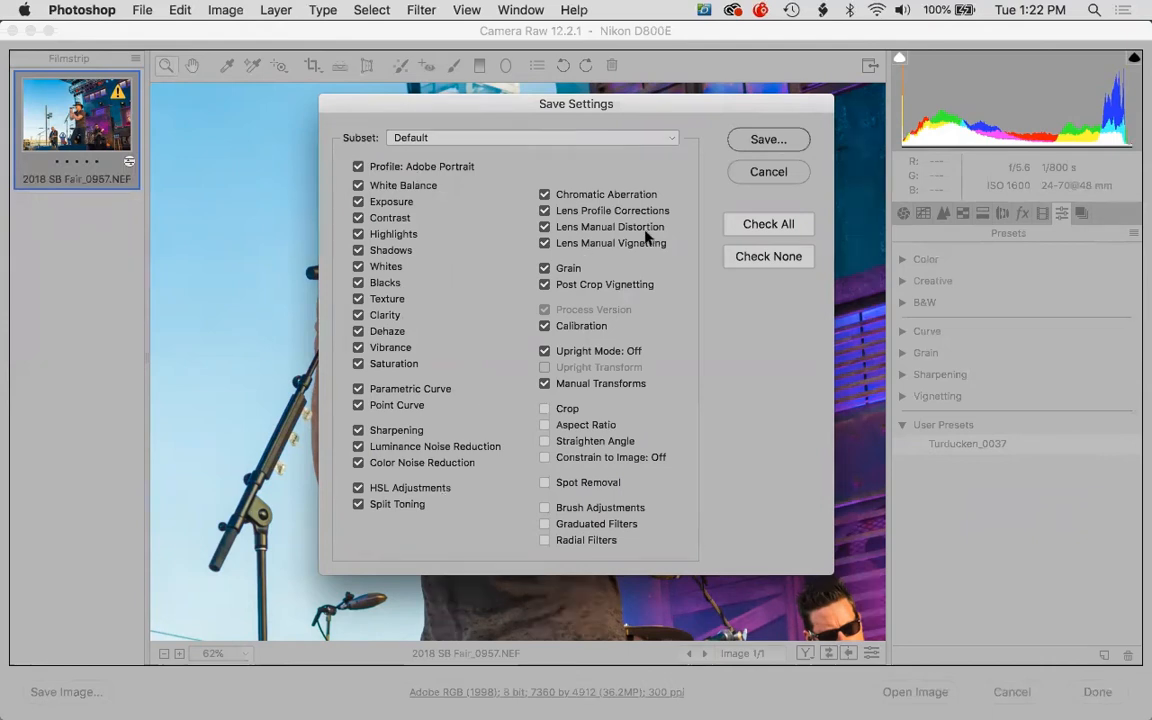
{"action": "left_click", "coordinate": [756, 258]}
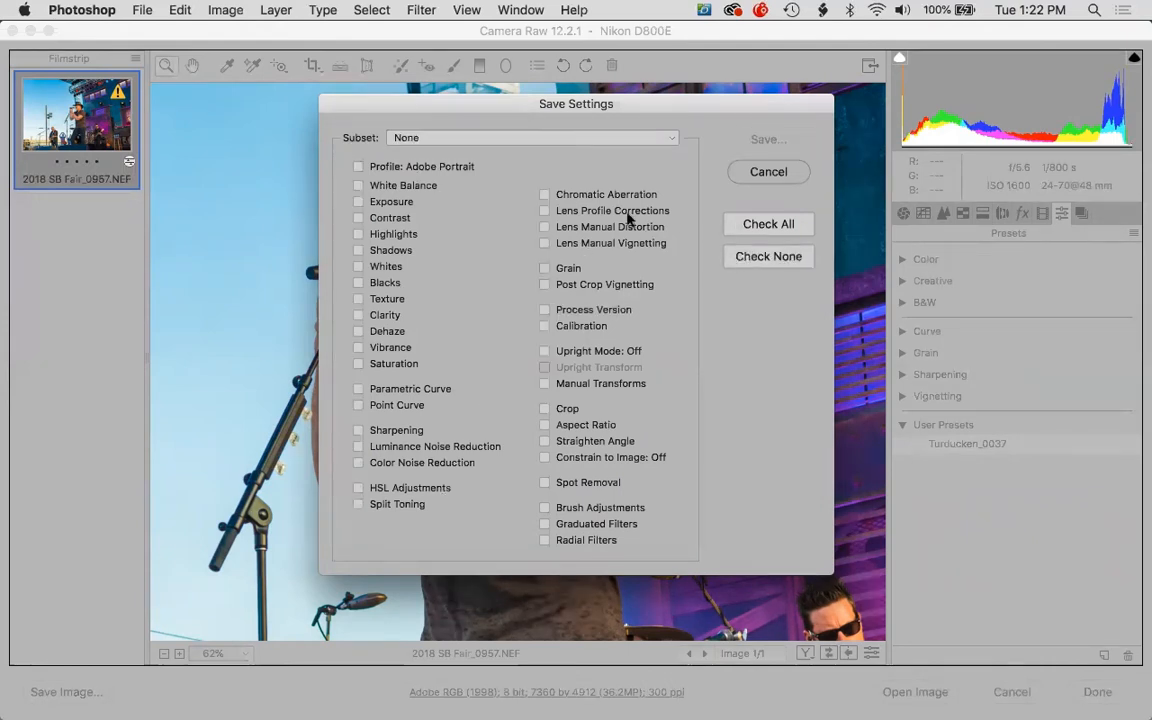
{"action": "left_click", "coordinate": [544, 195]}
{"action": "left_click", "coordinate": [545, 211]}
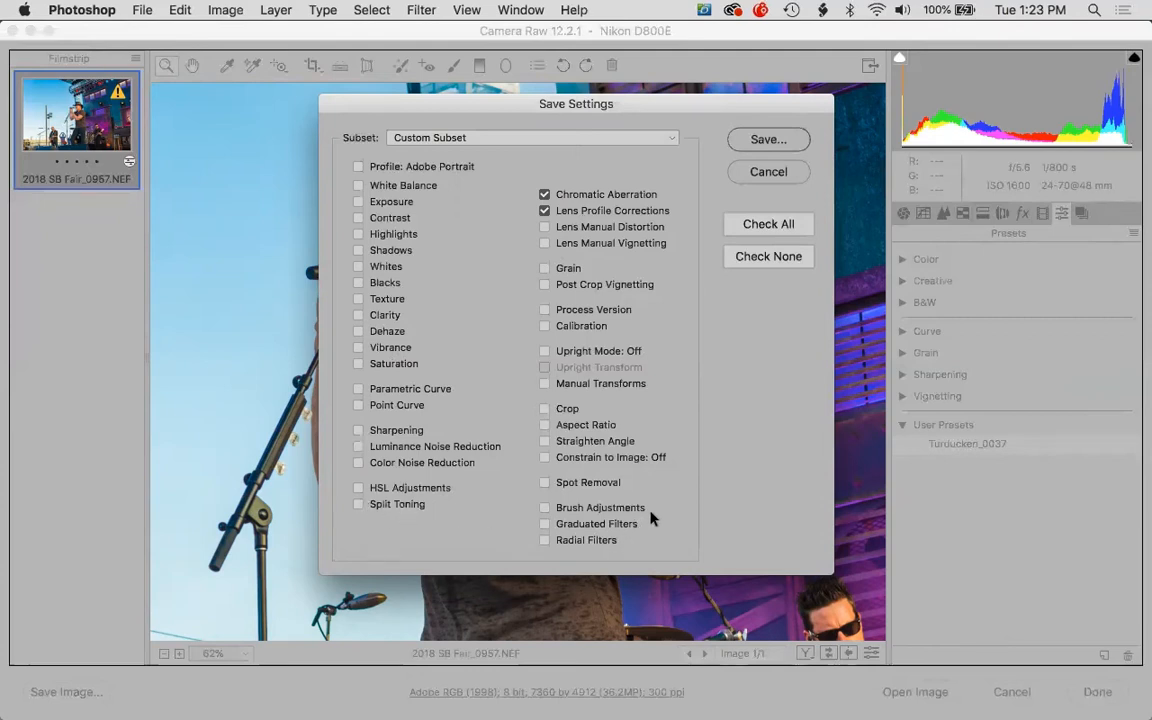
- Try the Local Adjustments subset and the Exposure setting, and return to the custom subset with only the two lens corrections
{"action": "left_click", "coordinate": [671, 140]}
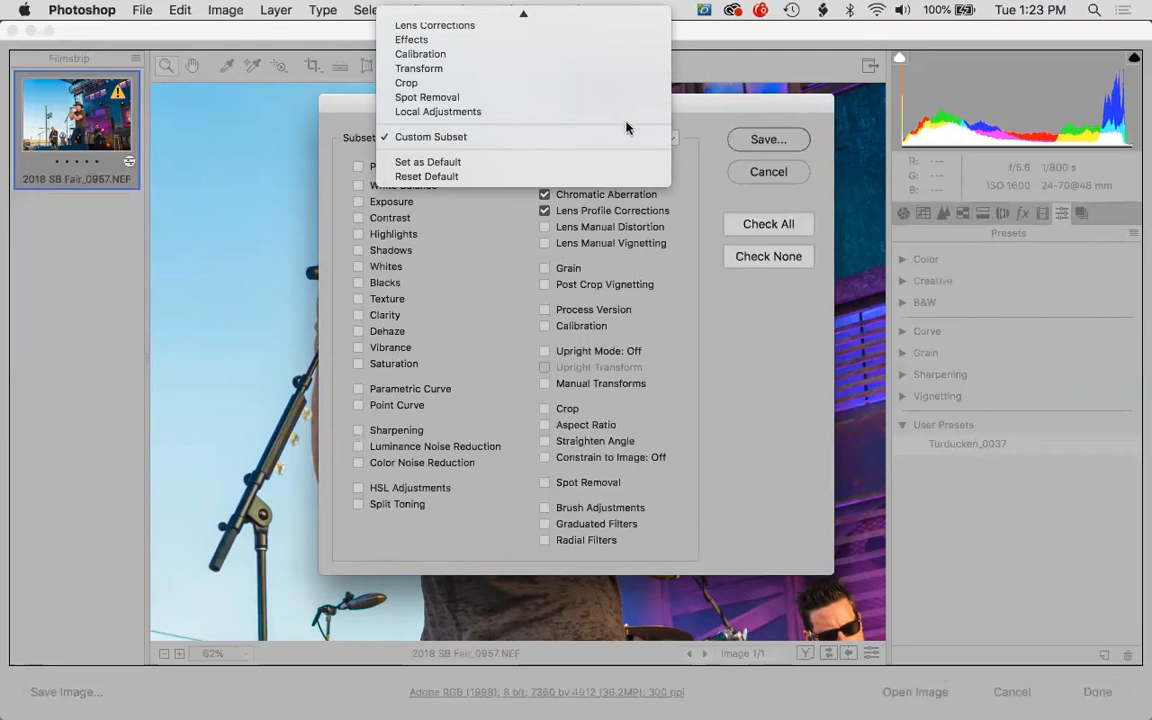
{"action": "left_click", "coordinate": [560, 110]}
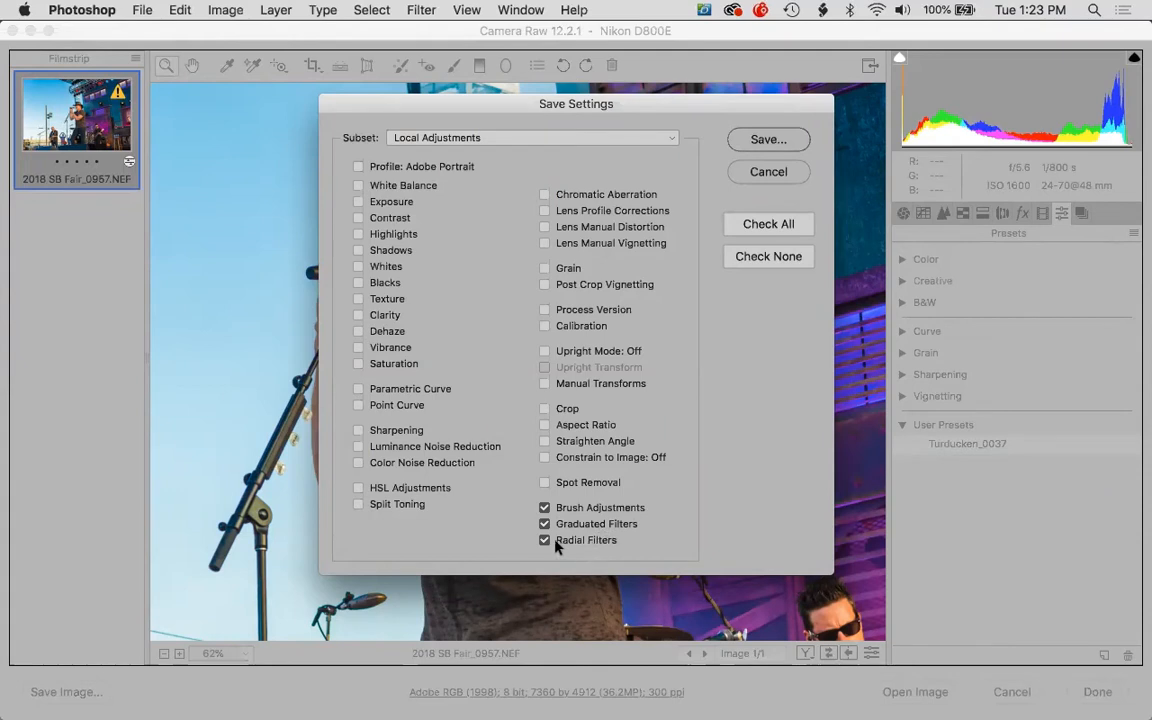
{"action": "left_click", "coordinate": [671, 140]}
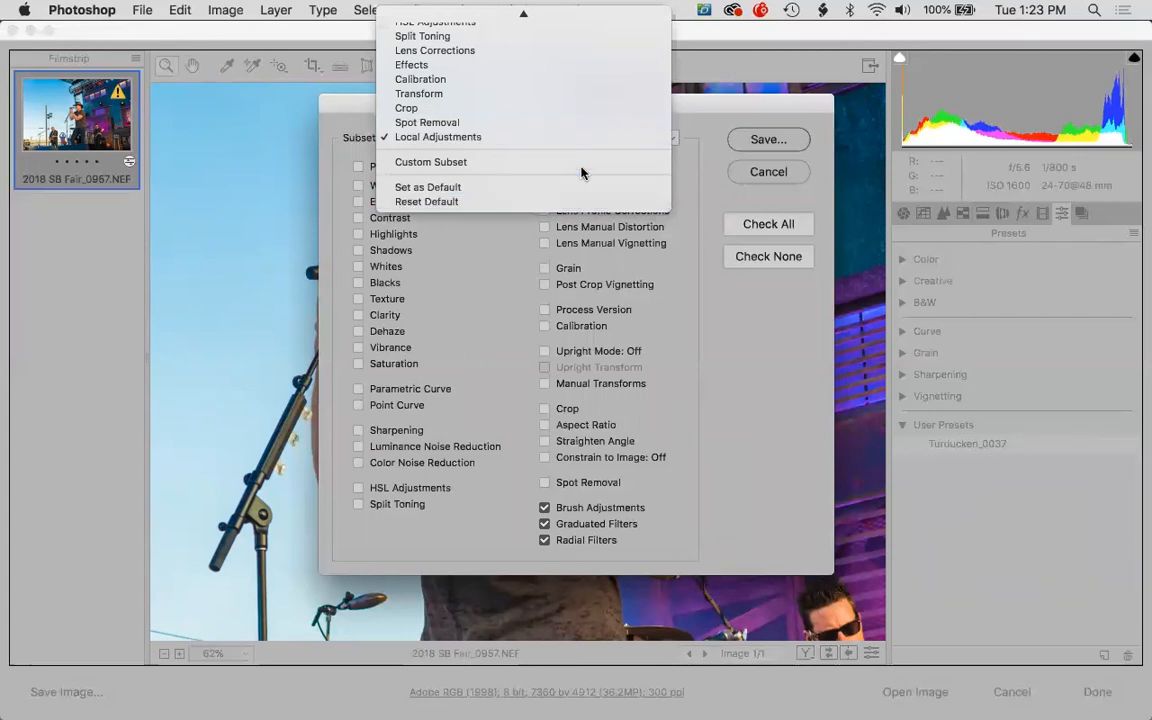
{"action": "left_click", "coordinate": [585, 166]}
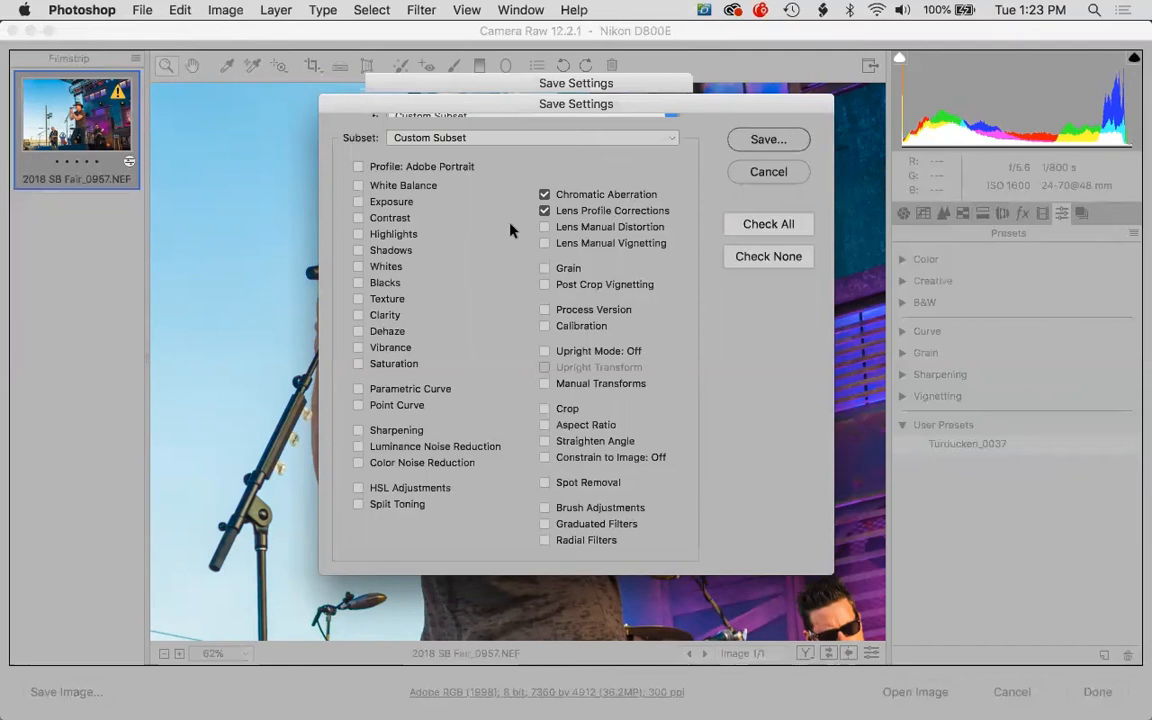
{"action": "left_click", "coordinate": [359, 203]}
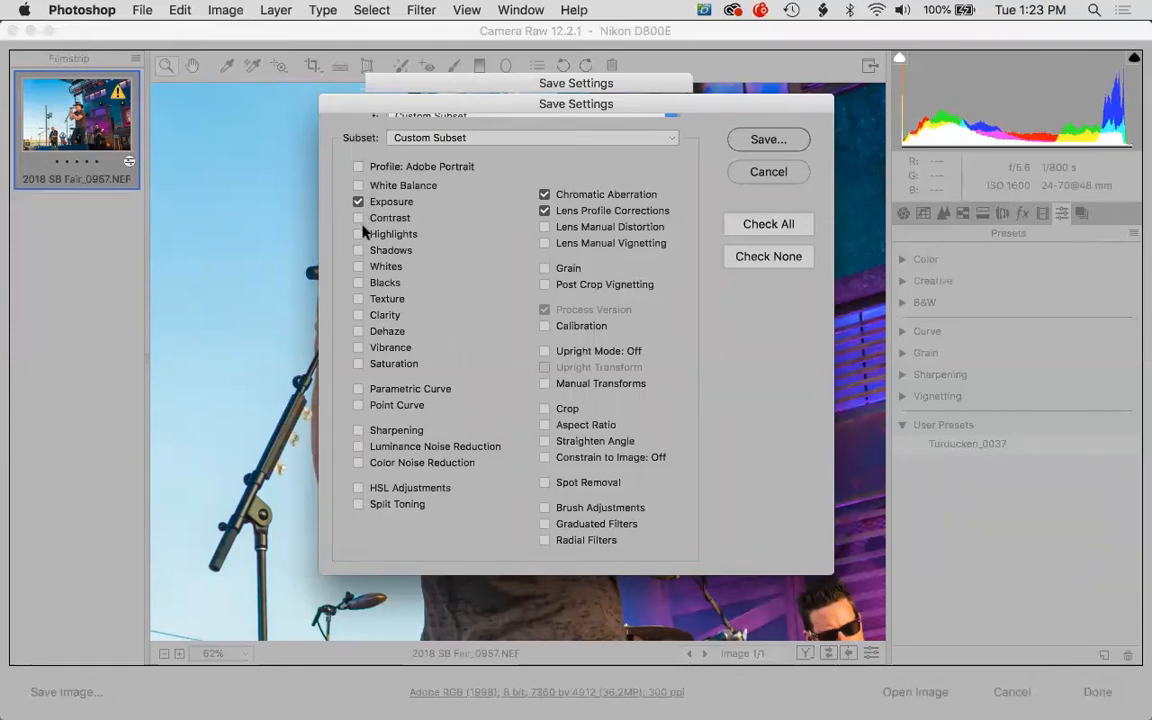
{"action": "left_click", "coordinate": [358, 202]}
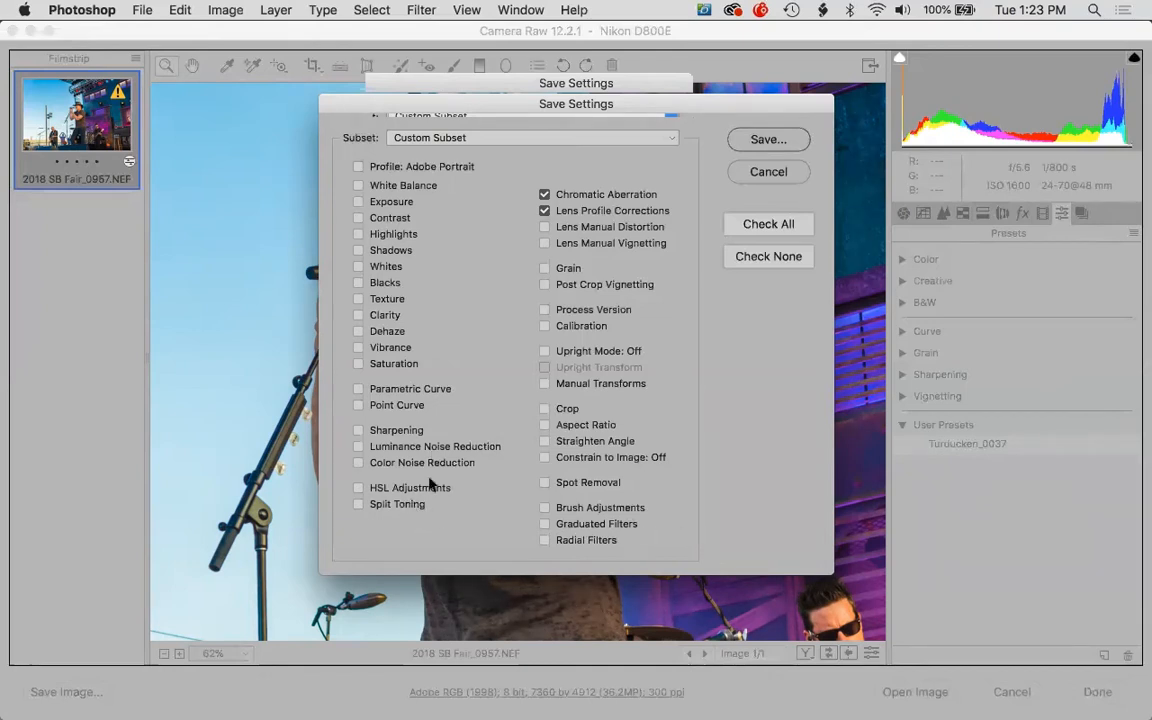
- Save the chosen settings as 2018 SB Fair_0957.xmp and apply that user preset to the photo
{"action": "left_click", "coordinate": [763, 141]}
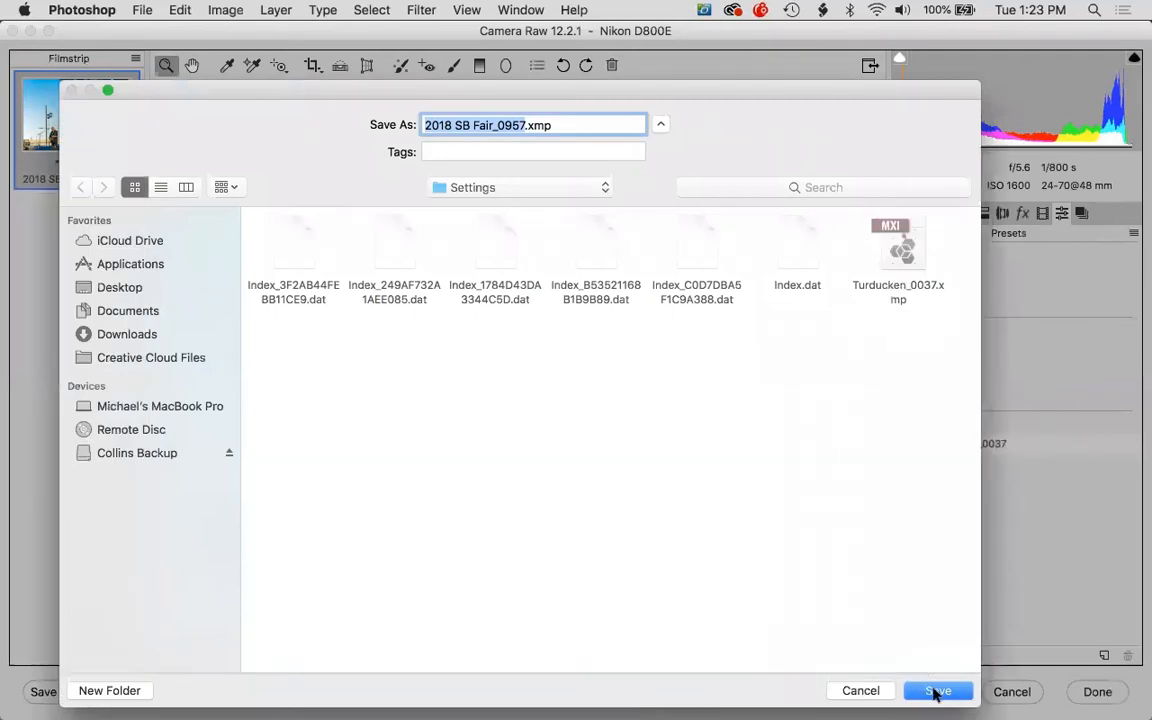
{"action": "left_click", "coordinate": [937, 690]}
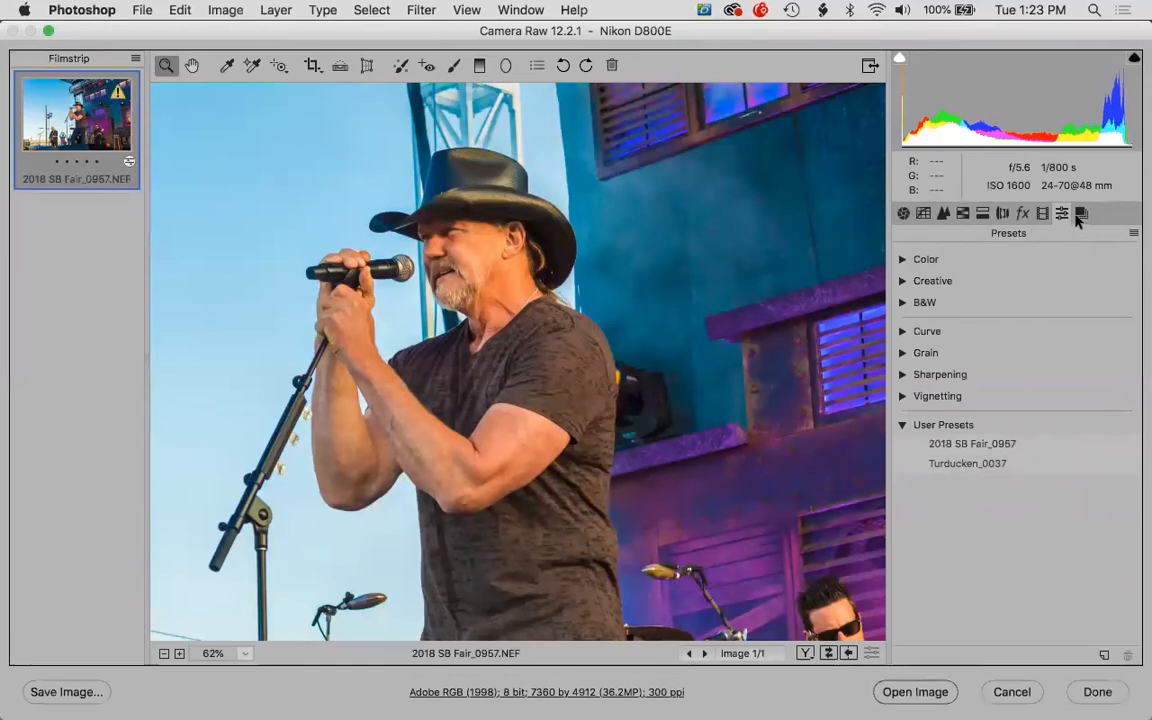
{"action": "left_click", "coordinate": [959, 444]}
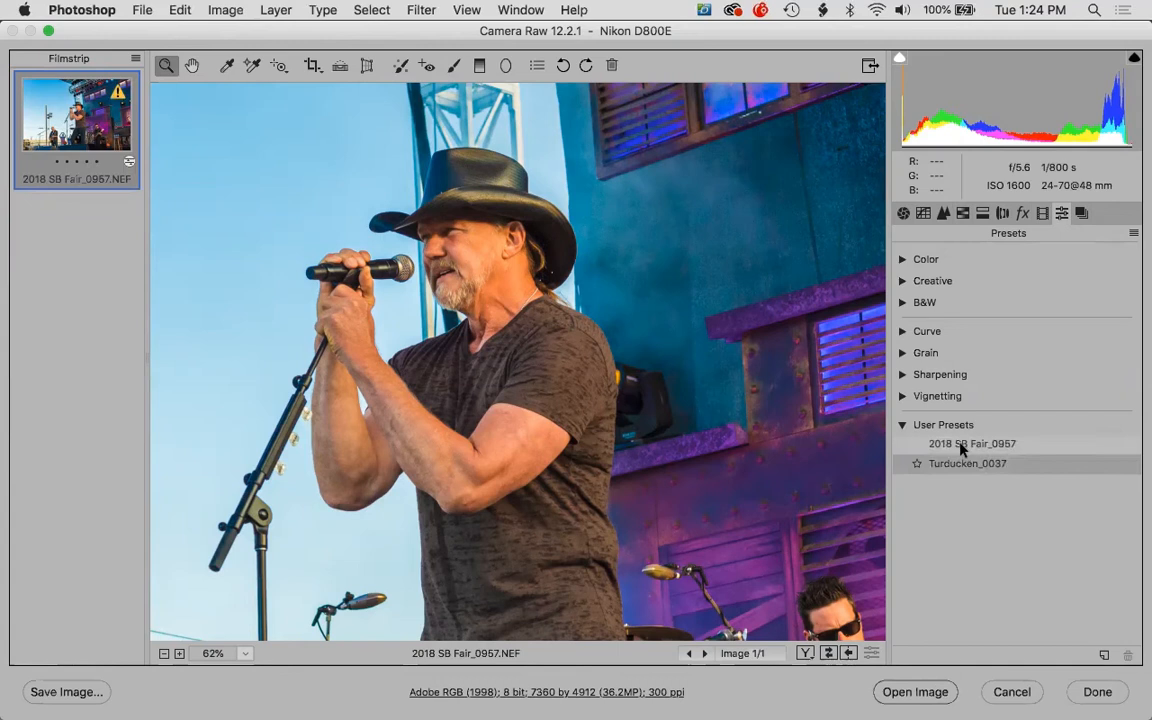
{"action": "left_click", "coordinate": [961, 446]}
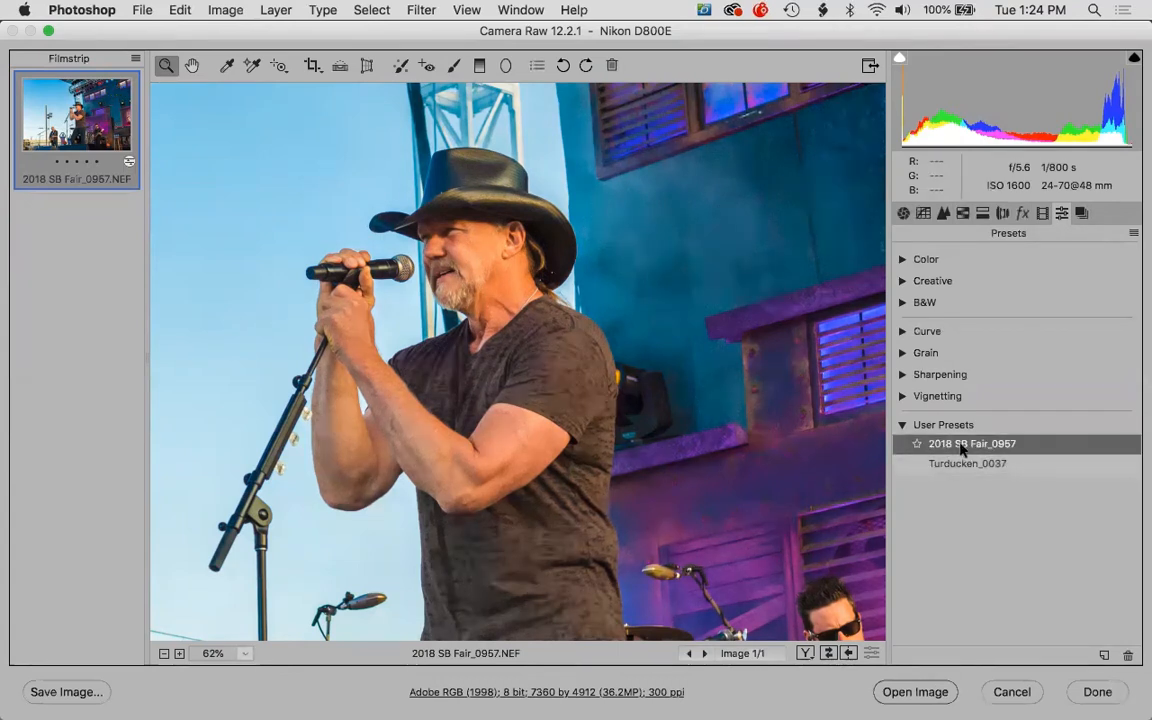
- Create a preset named Auto All with only Chromatic Aberration, Lens Profile Corrections, Sharpening, Luminance Noise Reduction and auto tone adjustments
{"action": "left_click", "coordinate": [1103, 656]}
{"action": "left_click", "coordinate": [1104, 657]}
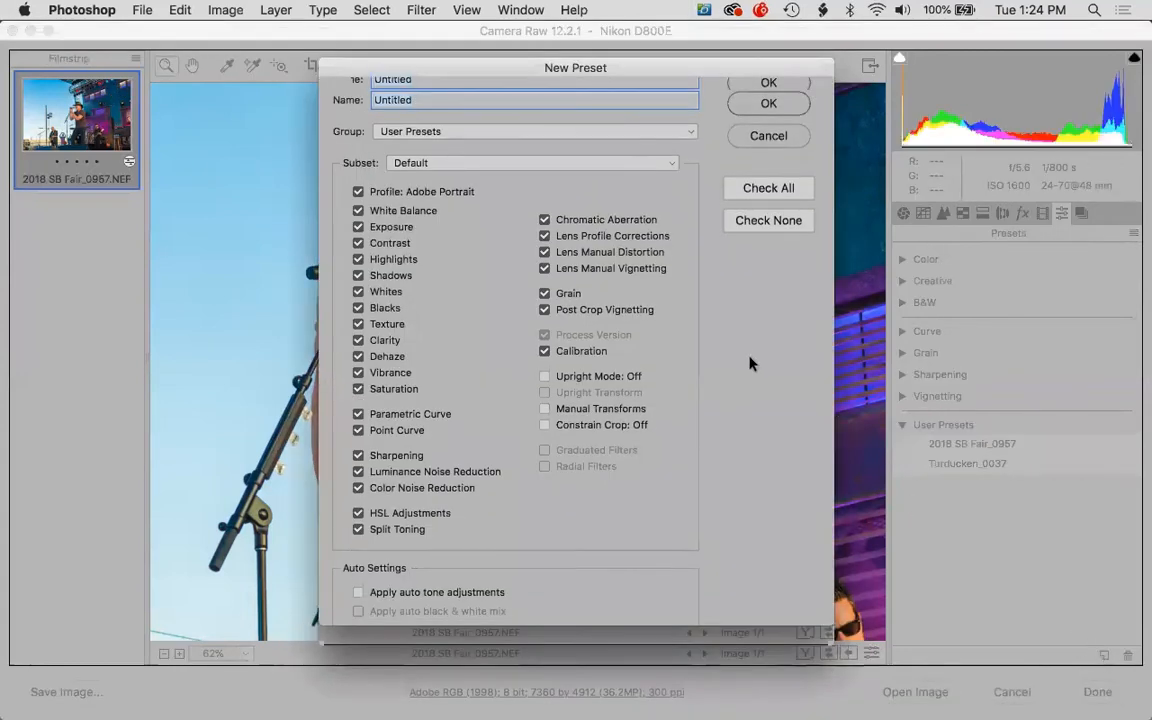
{"action": "left_click", "coordinate": [358, 593]}
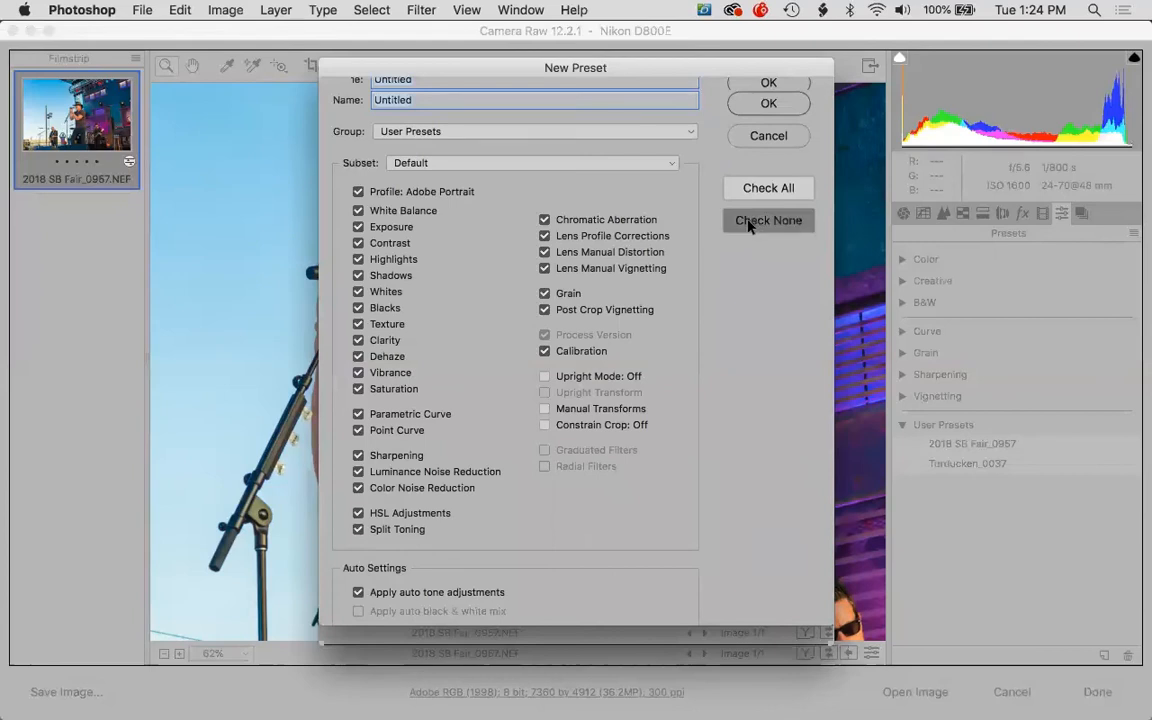
{"action": "left_click", "coordinate": [753, 221]}
{"action": "left_click", "coordinate": [366, 594]}
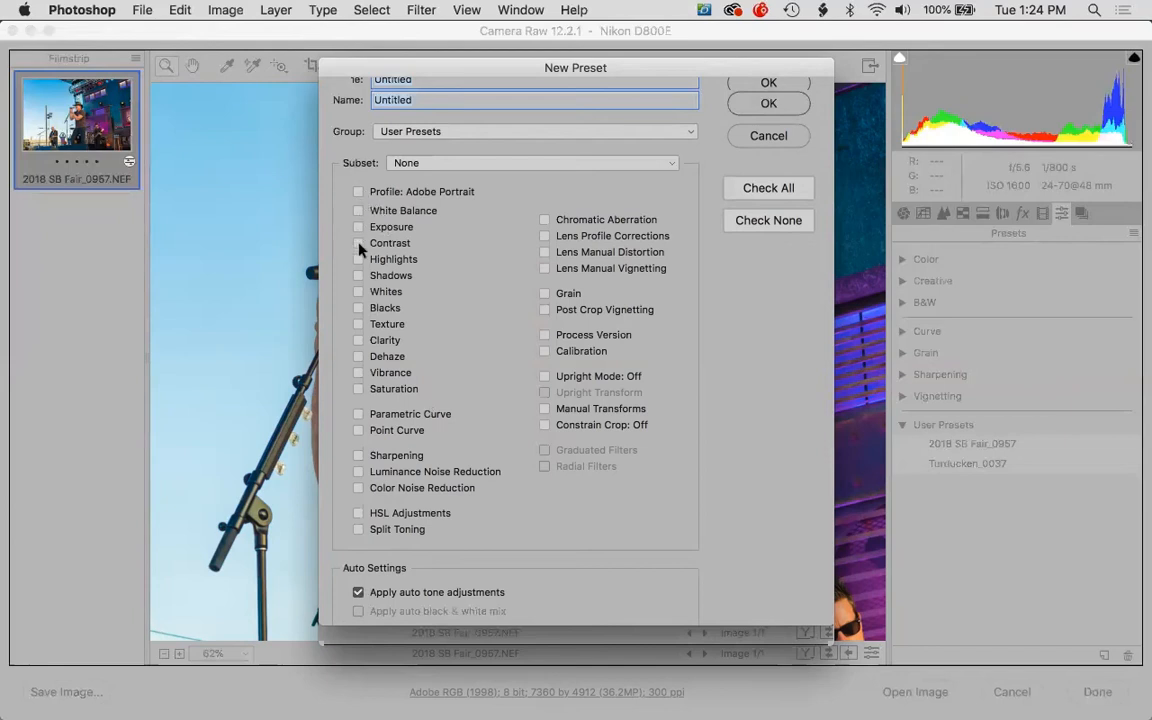
{"action": "left_click", "coordinate": [545, 220]}
{"action": "left_click", "coordinate": [359, 473]}
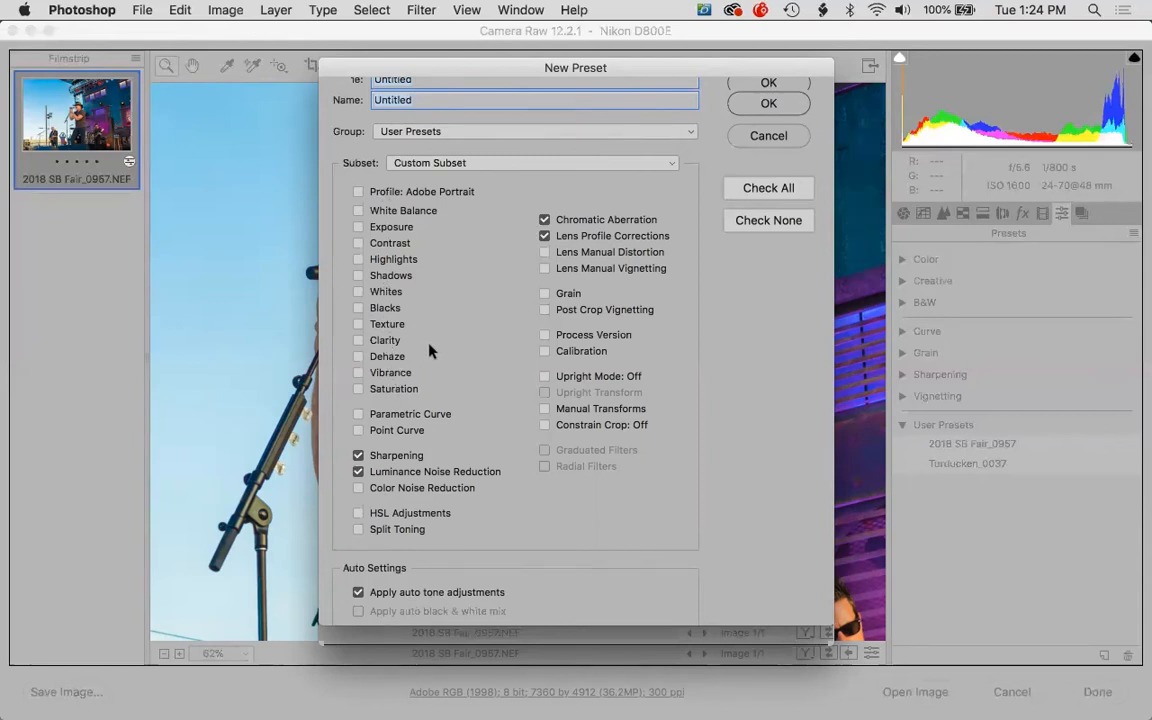
{"action": "left_click", "coordinate": [743, 112]}
{"action": "type", "text": "Auto All"}
{"action": "left_click", "coordinate": [787, 105]}
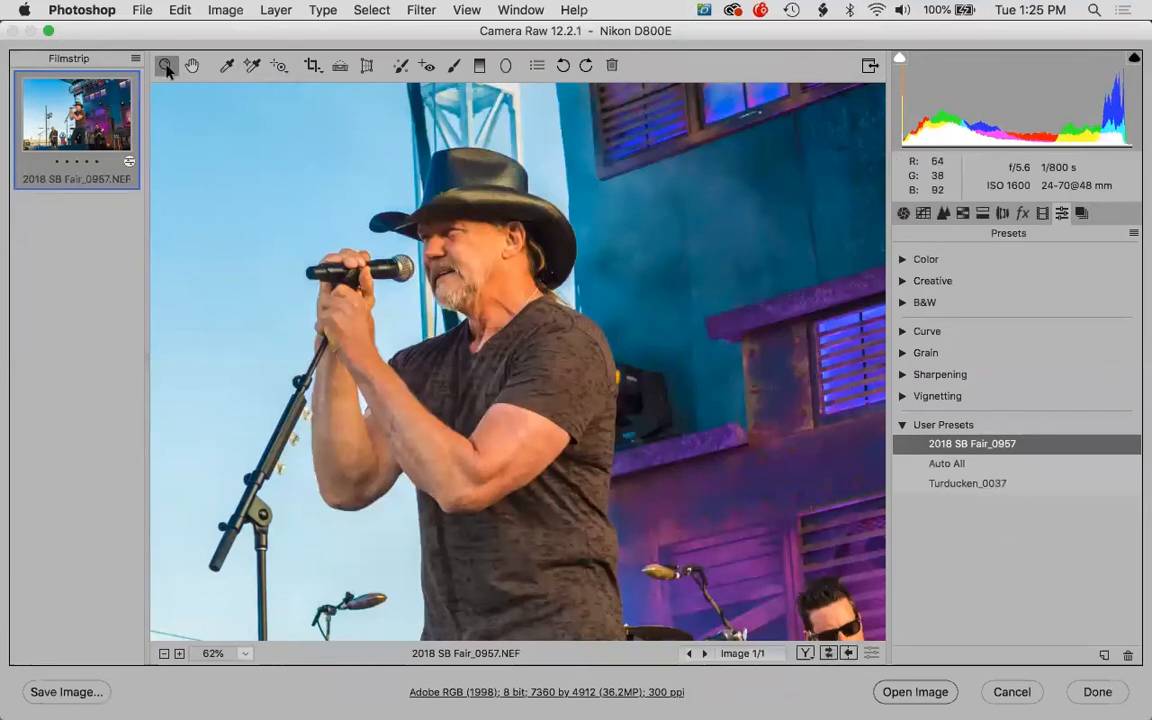
- Reset all of the photo's adjustments and bring up the saved user presets
{"action": "left_click", "coordinate": [903, 213]}
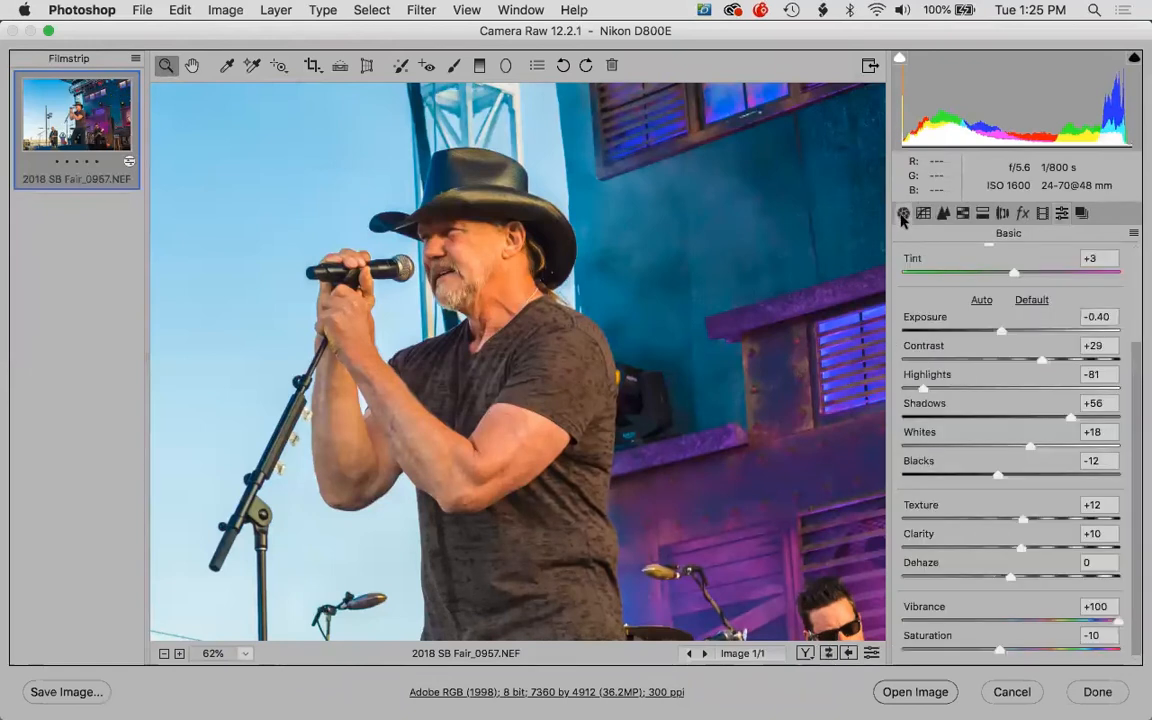
{"action": "key", "text": "alt"}
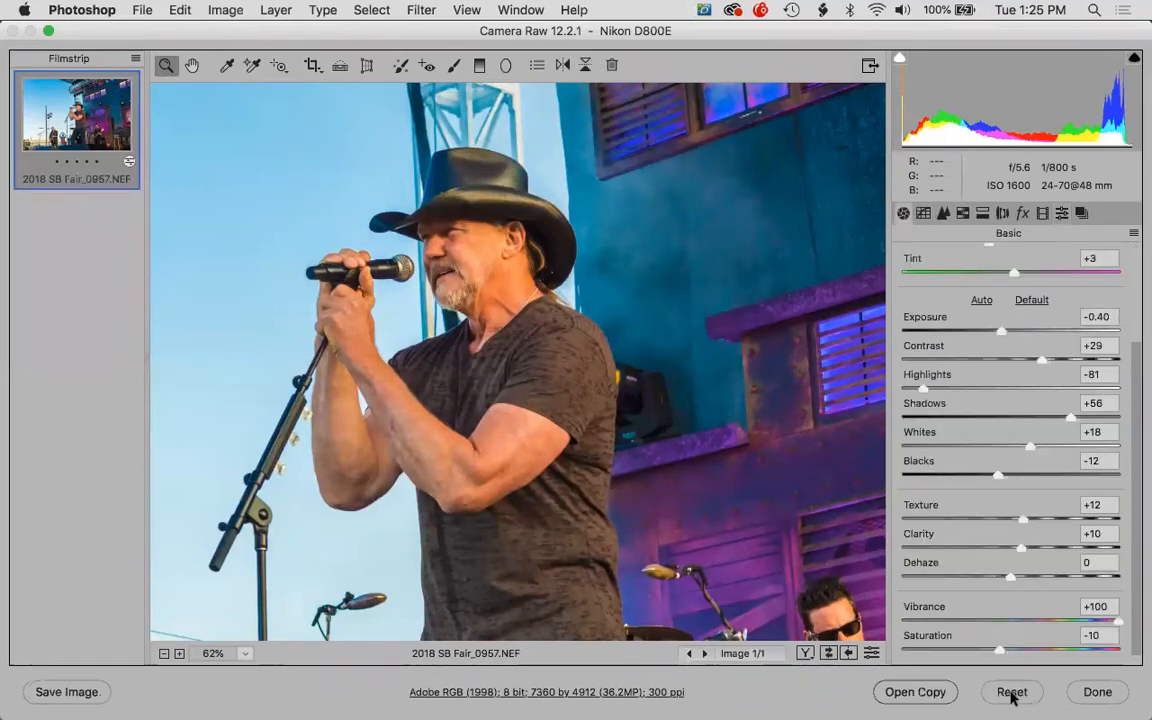
{"action": "key", "text": "alt"}
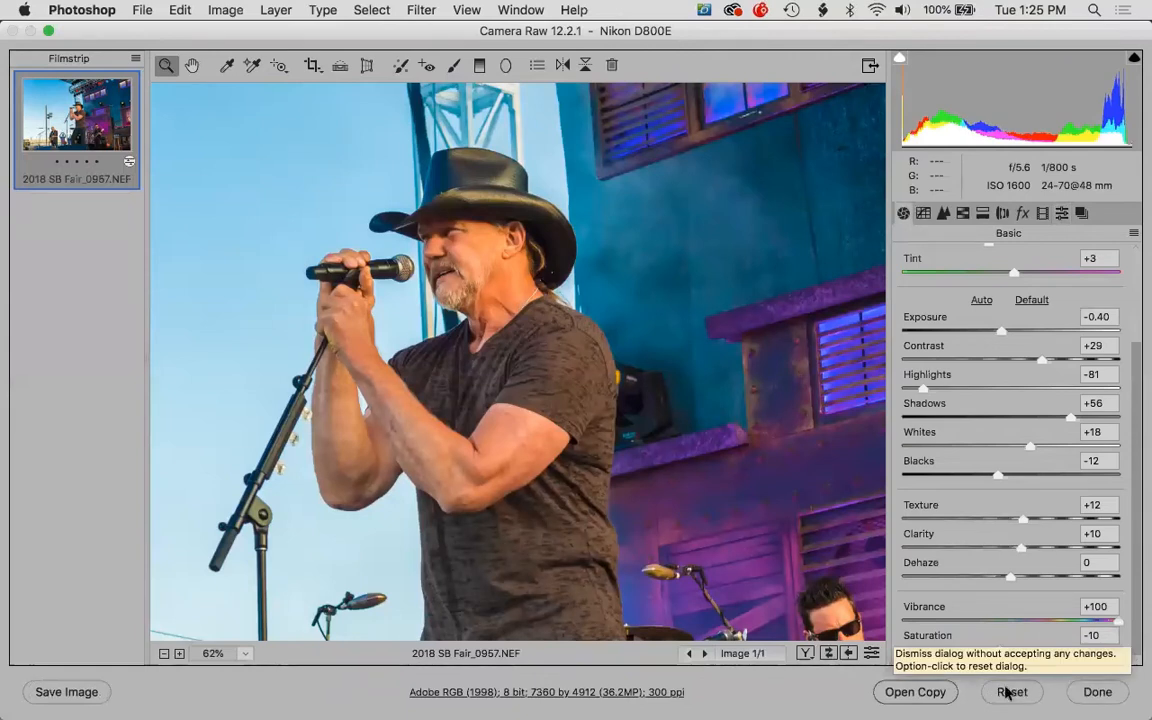
{"action": "key", "text": "alt"}
{"action": "key", "text": "alt"}
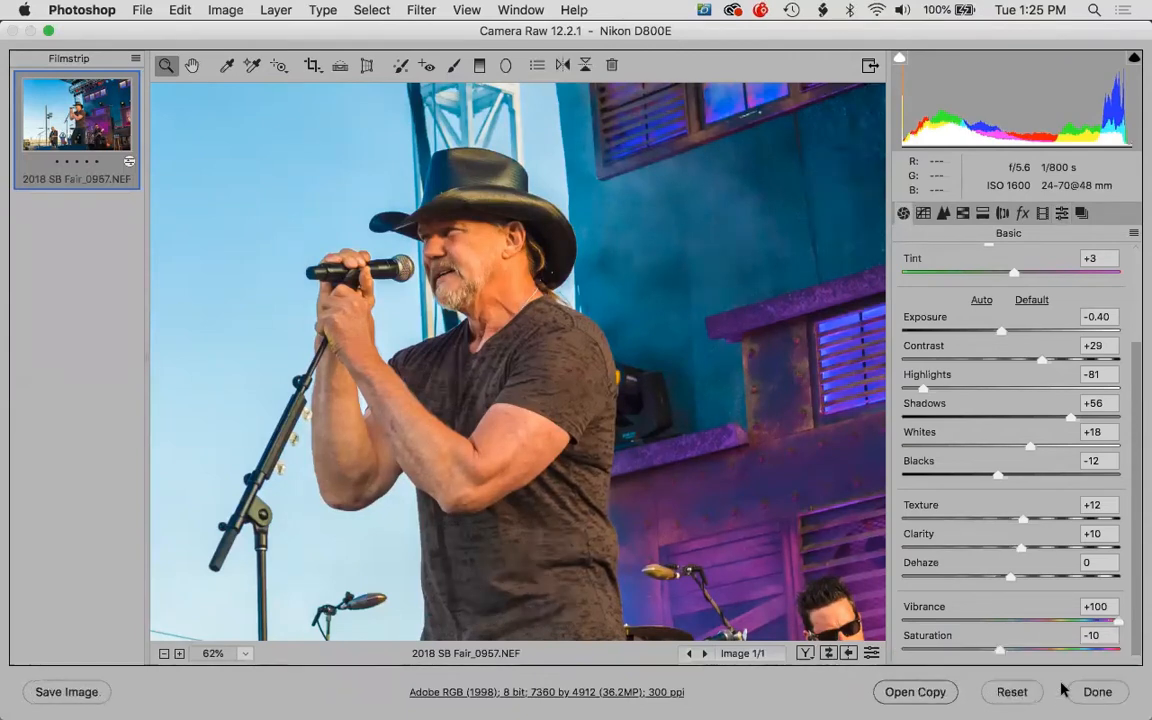
{"action": "left_click", "coordinate": [1010, 692], "text": "alt"}
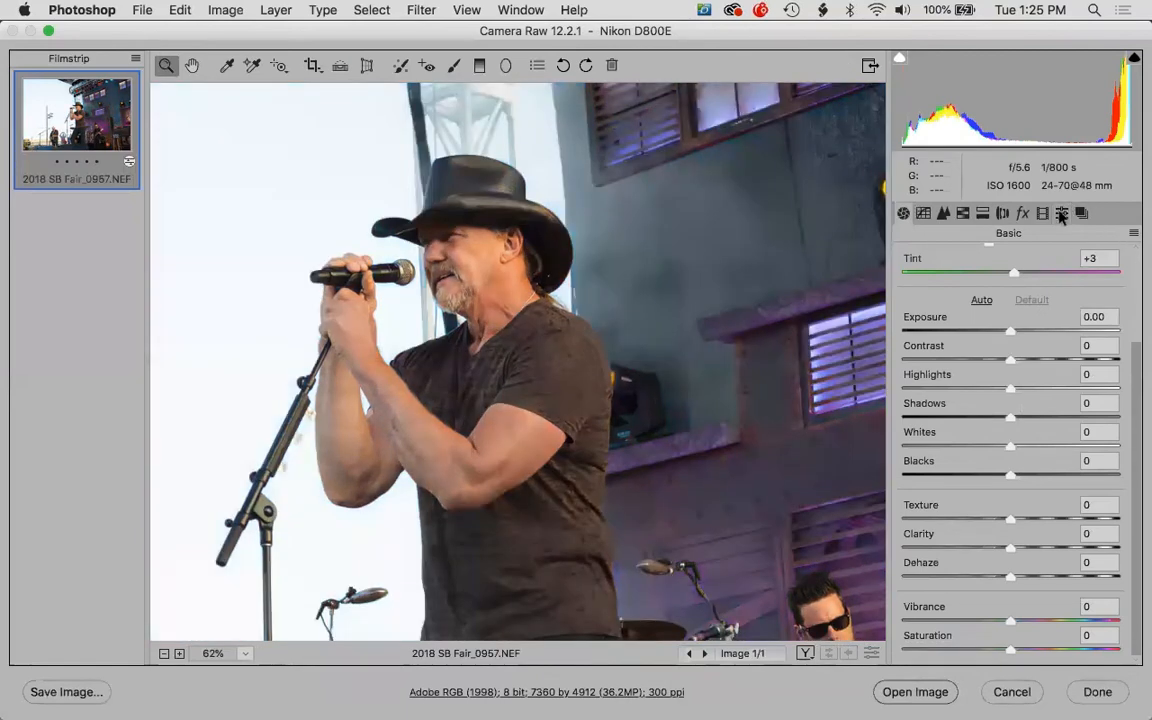
{"action": "left_click", "coordinate": [1062, 214]}
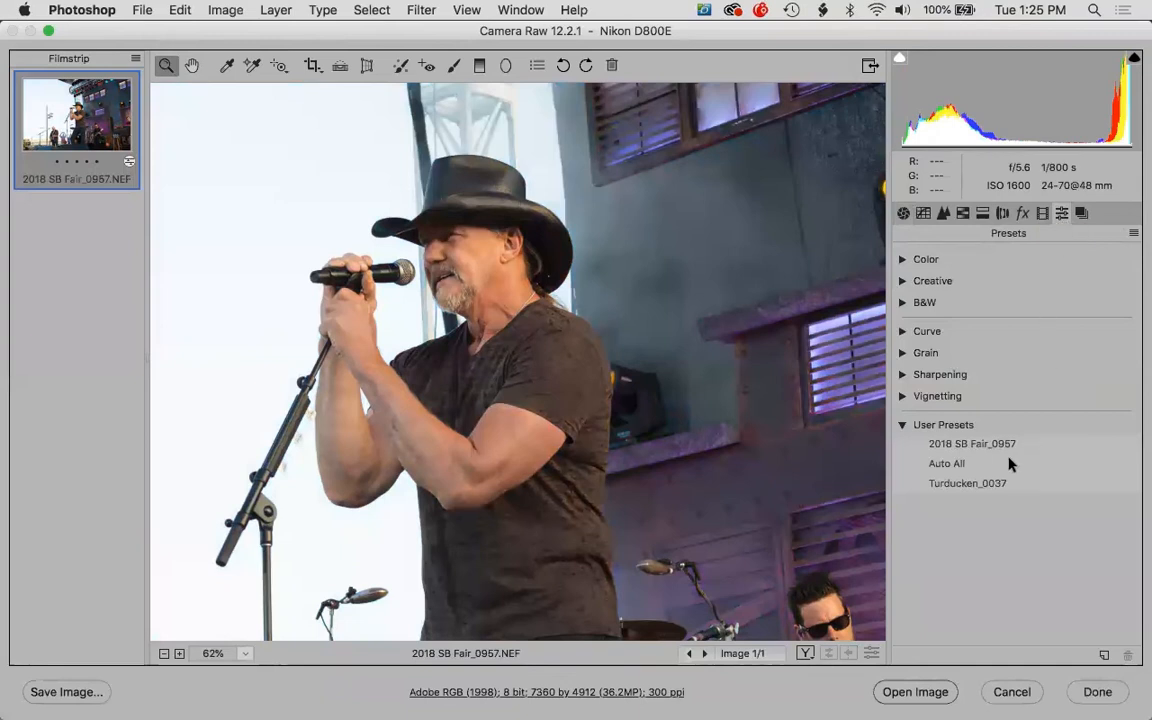
- Try the 2018 SB Fair_0957 user preset, apply Auto All instead, and check its Basic settings with the whole photo in view
{"action": "left_click", "coordinate": [972, 444]}
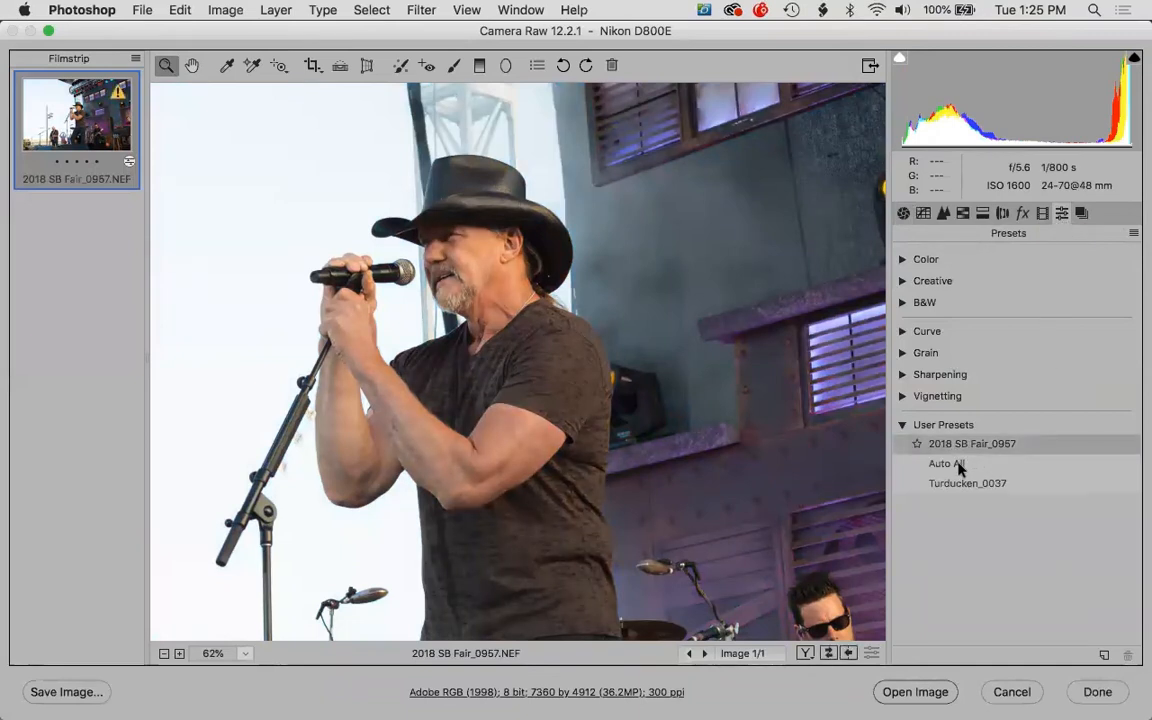
{"action": "left_click", "coordinate": [958, 465]}
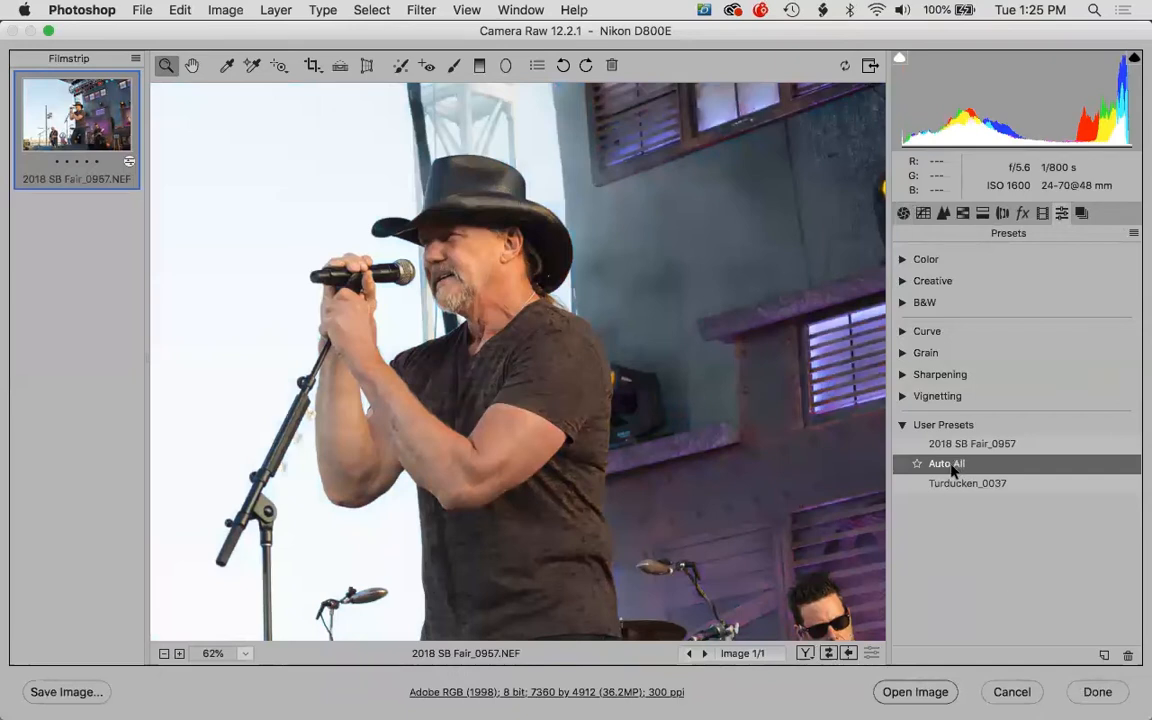
{"action": "left_click", "coordinate": [904, 215]}
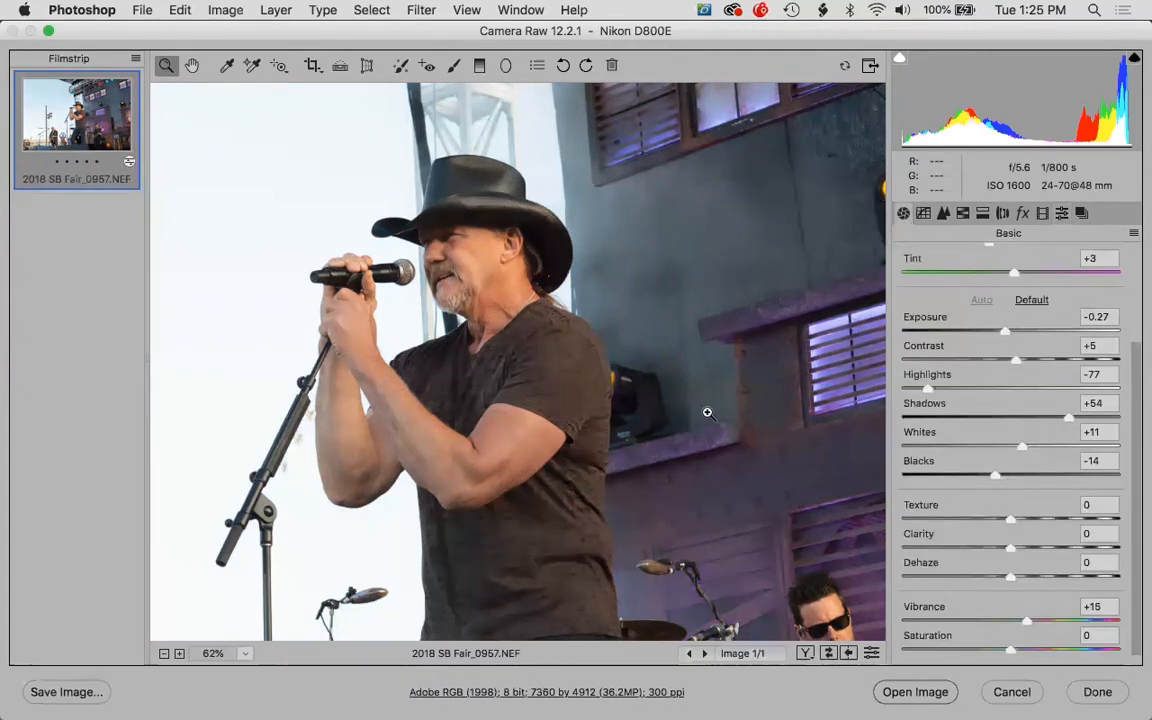
{"action": "key", "text": "super+0"}
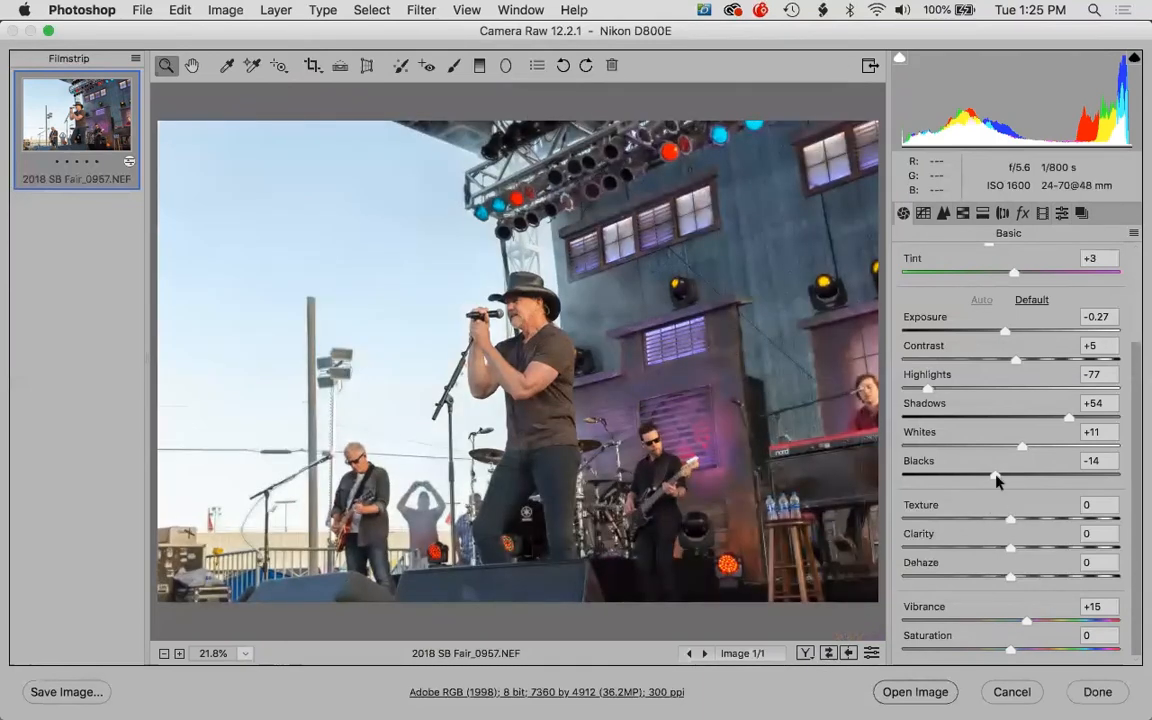
{"action": "left_click", "coordinate": [961, 214]}
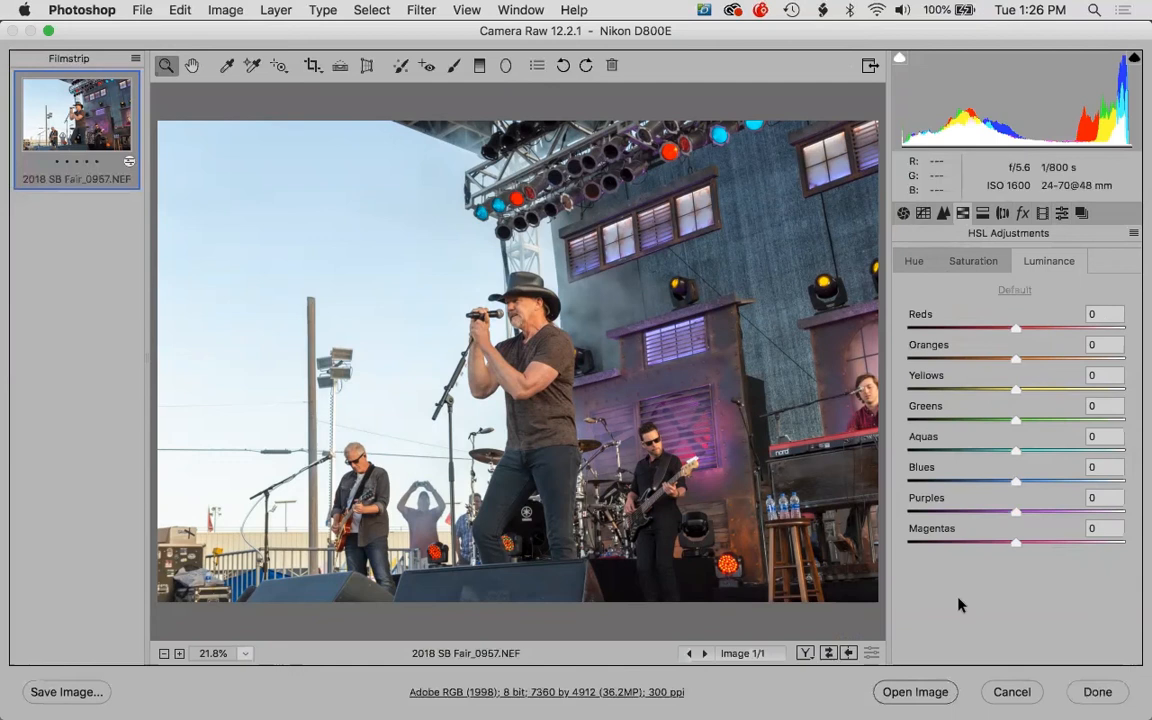
{"action": "left_click", "coordinate": [1061, 213]}
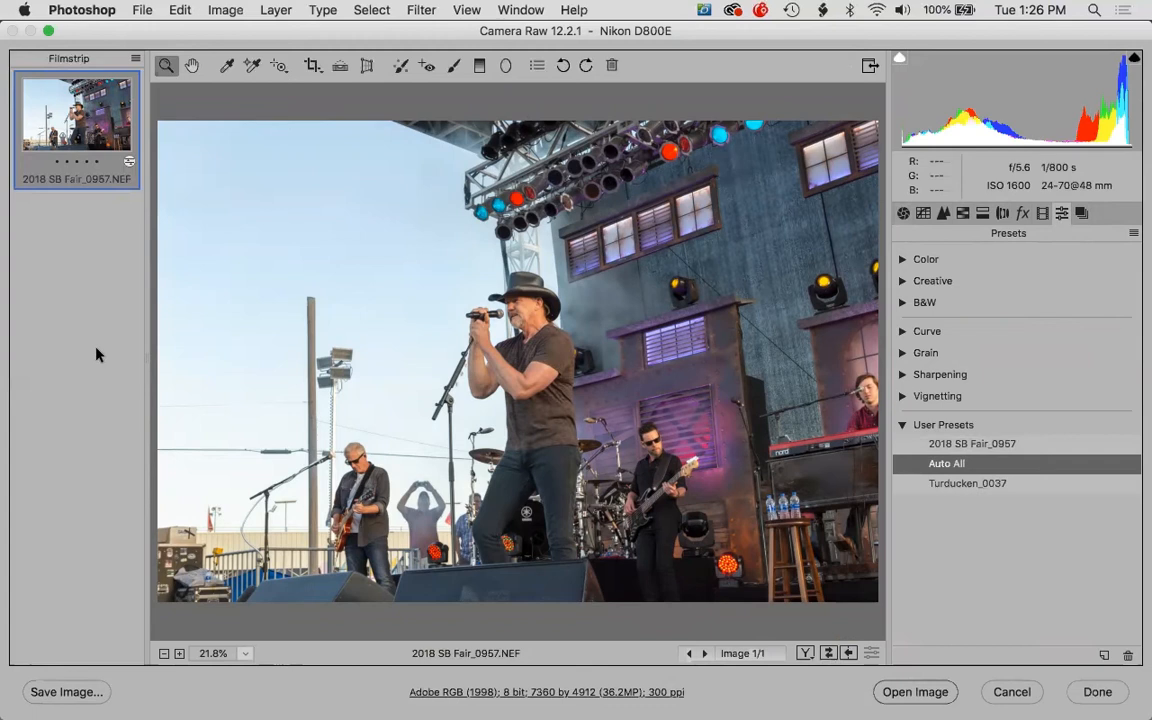
{"action": "left_click", "coordinate": [136, 60]}
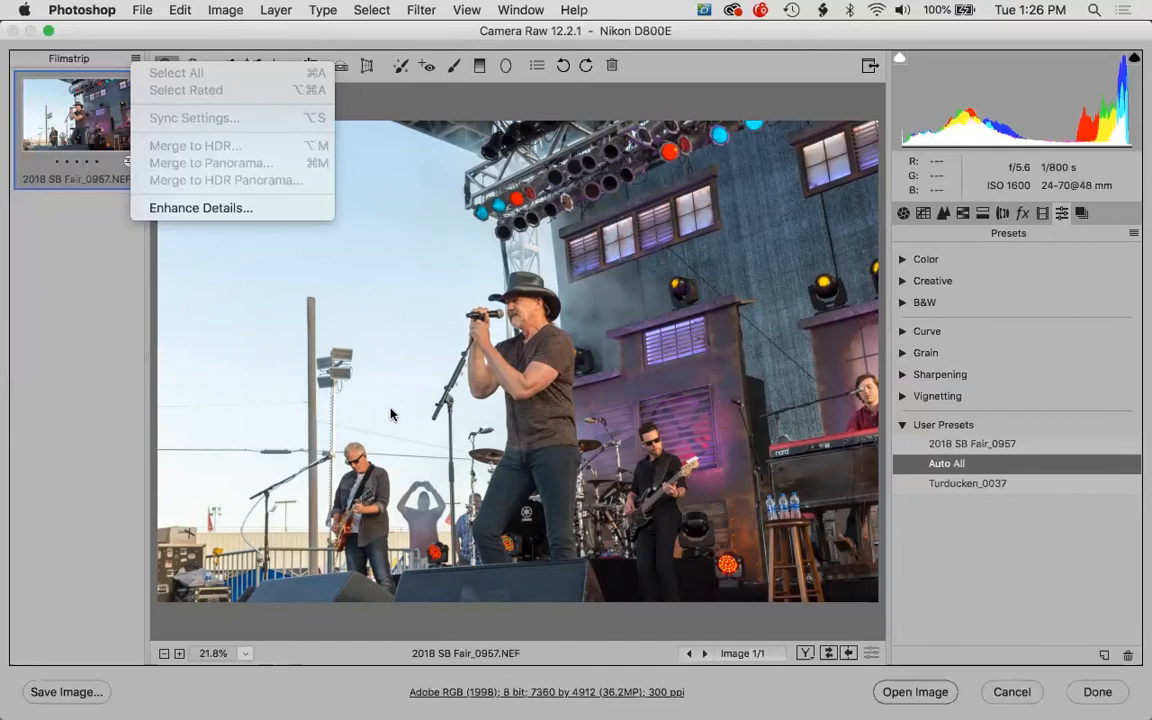
{"action": "left_click", "coordinate": [96, 264]}
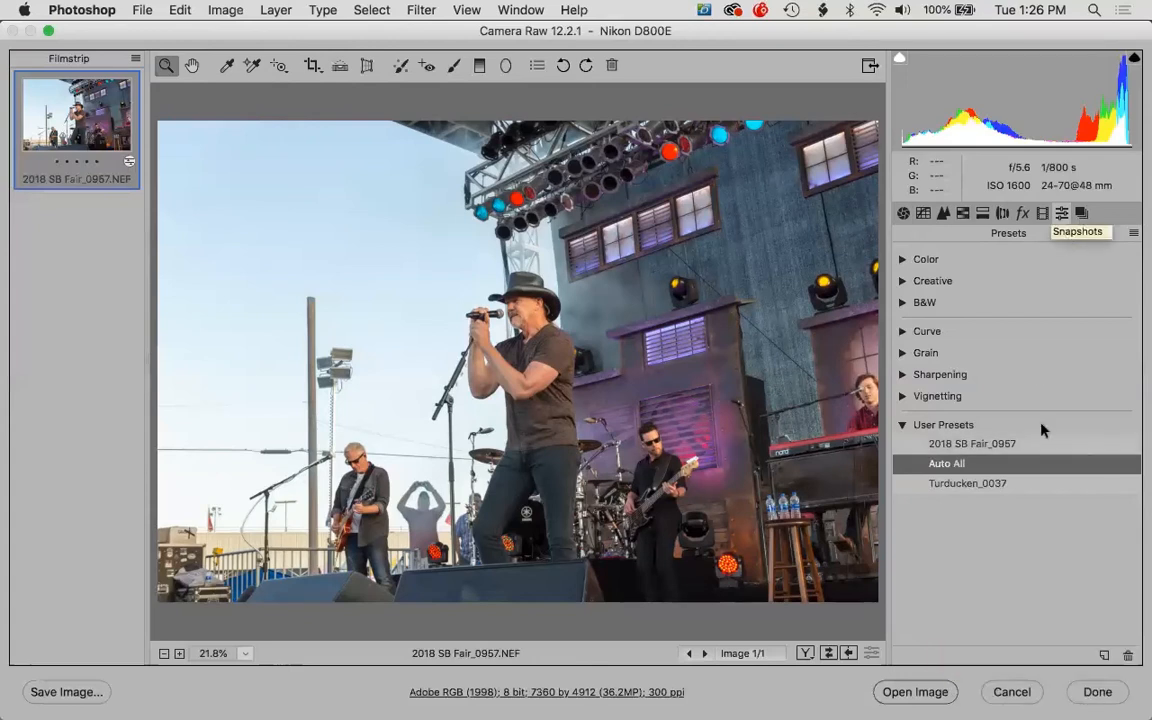
- Finish the concert photo keeping its adjustments, switch to Adobe Bridge, and open 2019 SB County Fair_3089.NEF in Camera Raw
{"action": "left_click", "coordinate": [1097, 693]}
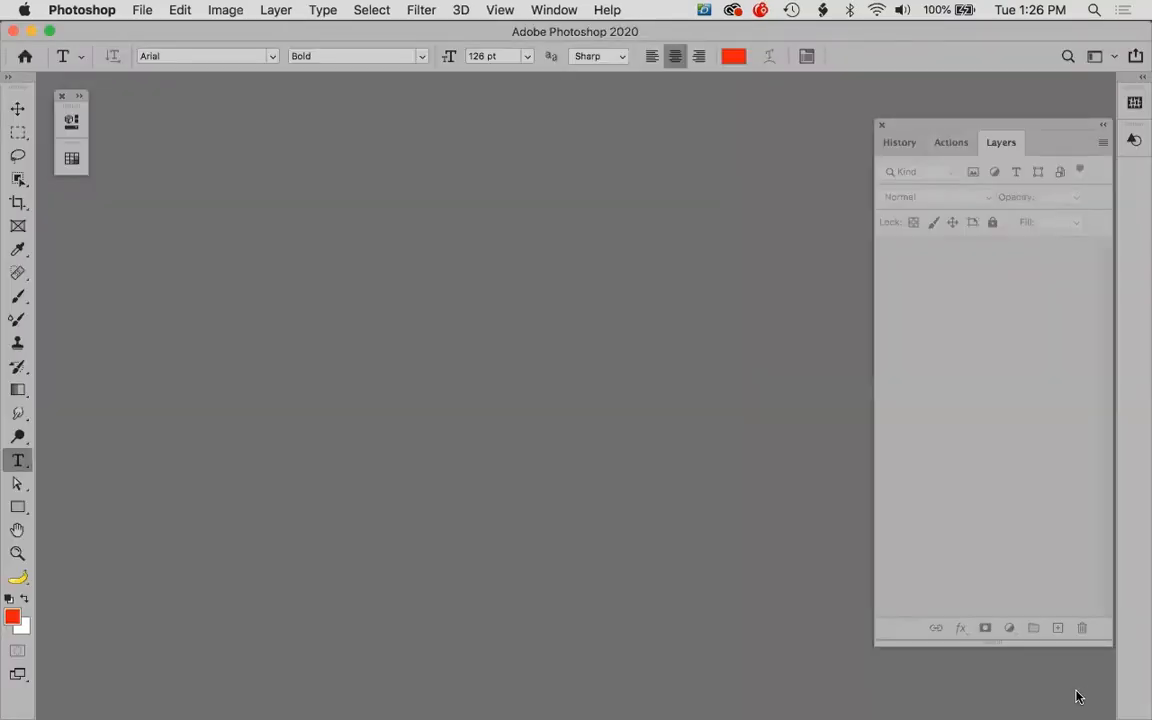
{"action": "mouse_move", "coordinate": [548, 714]}
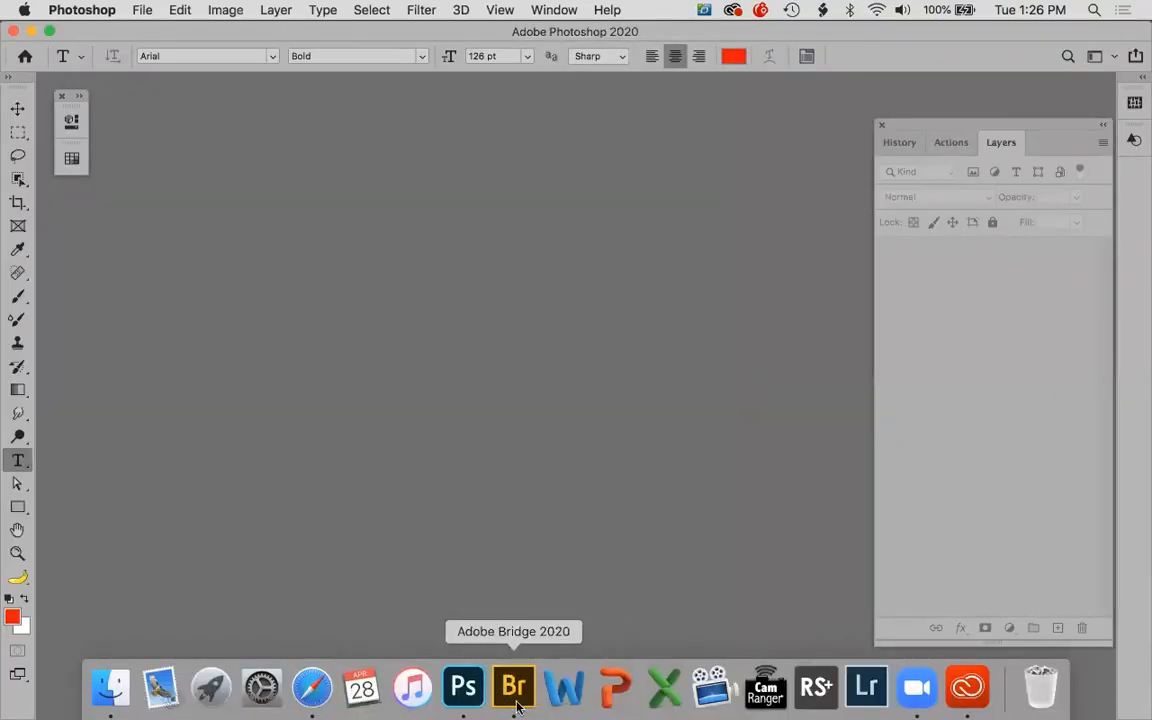
{"action": "left_click", "coordinate": [521, 697]}
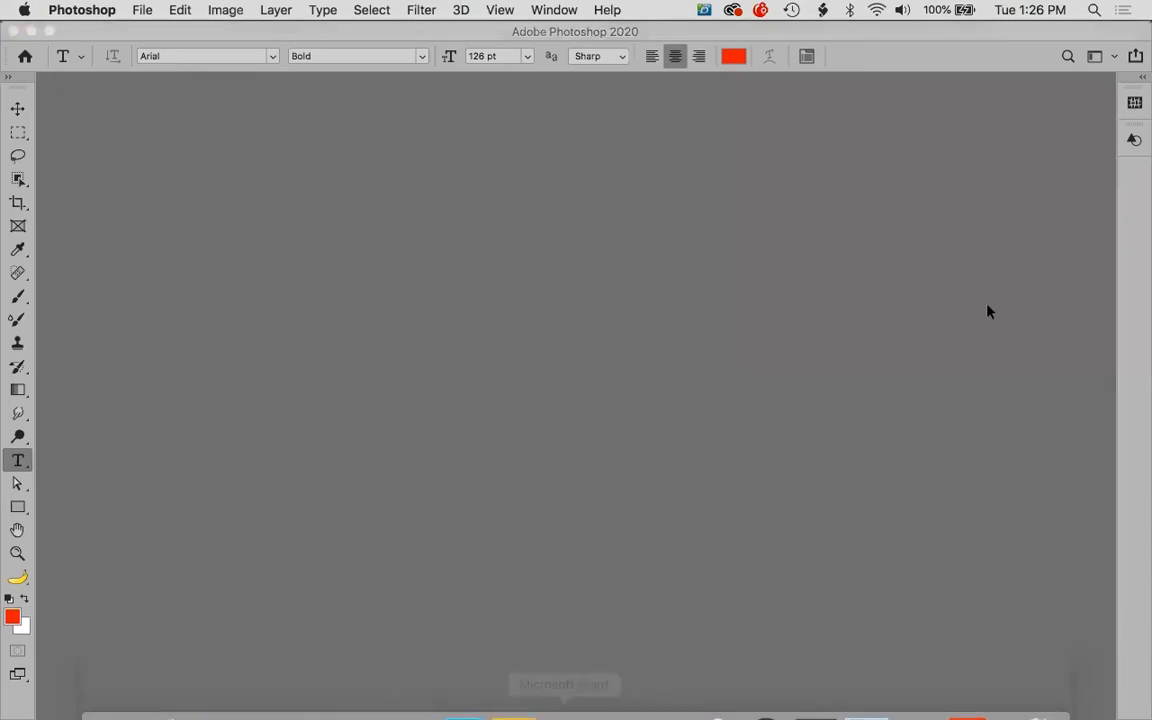
{"action": "left_click", "coordinate": [985, 622]}
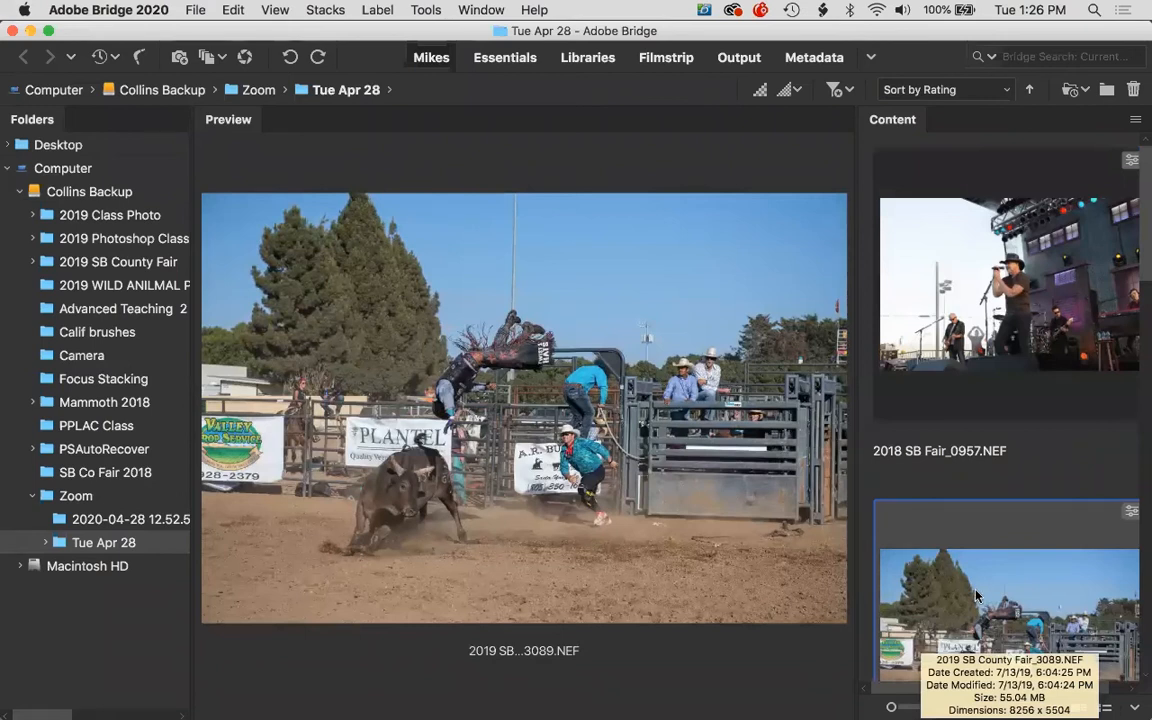
{"action": "double_click", "coordinate": [976, 591]}
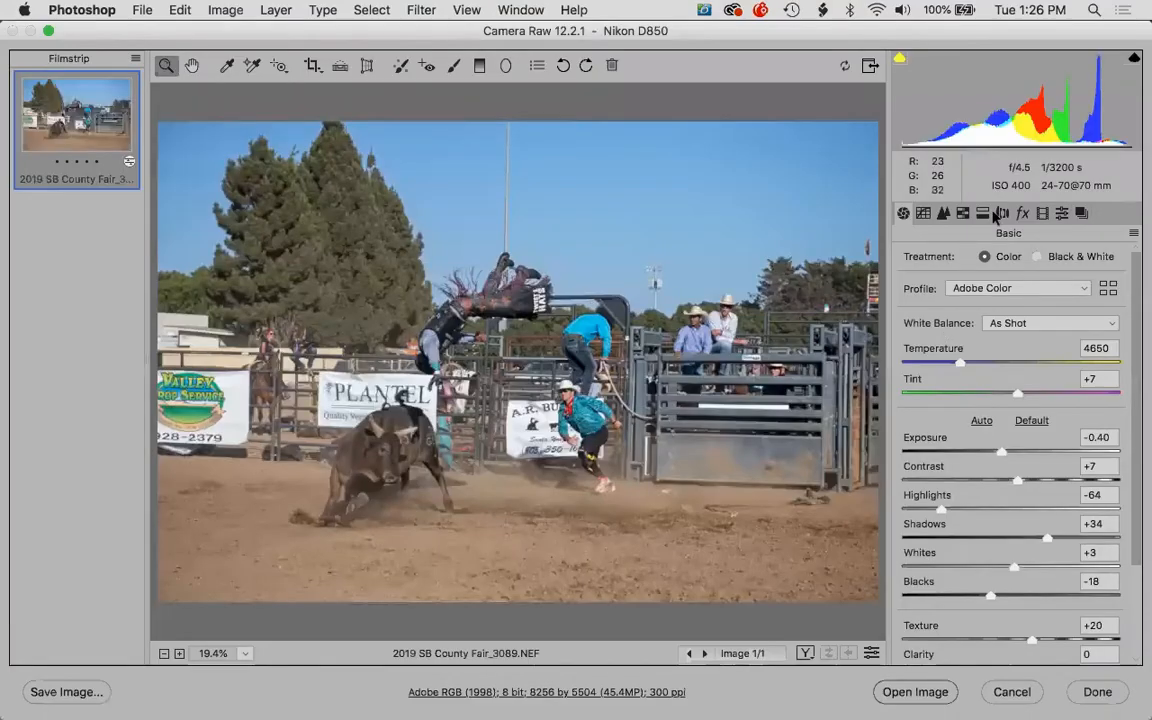
- Examine the rodeo photo's Lens Corrections, Effects, Split Toning and Calibration settings, the available process versions and the saved presets
{"action": "left_click", "coordinate": [1003, 213]}
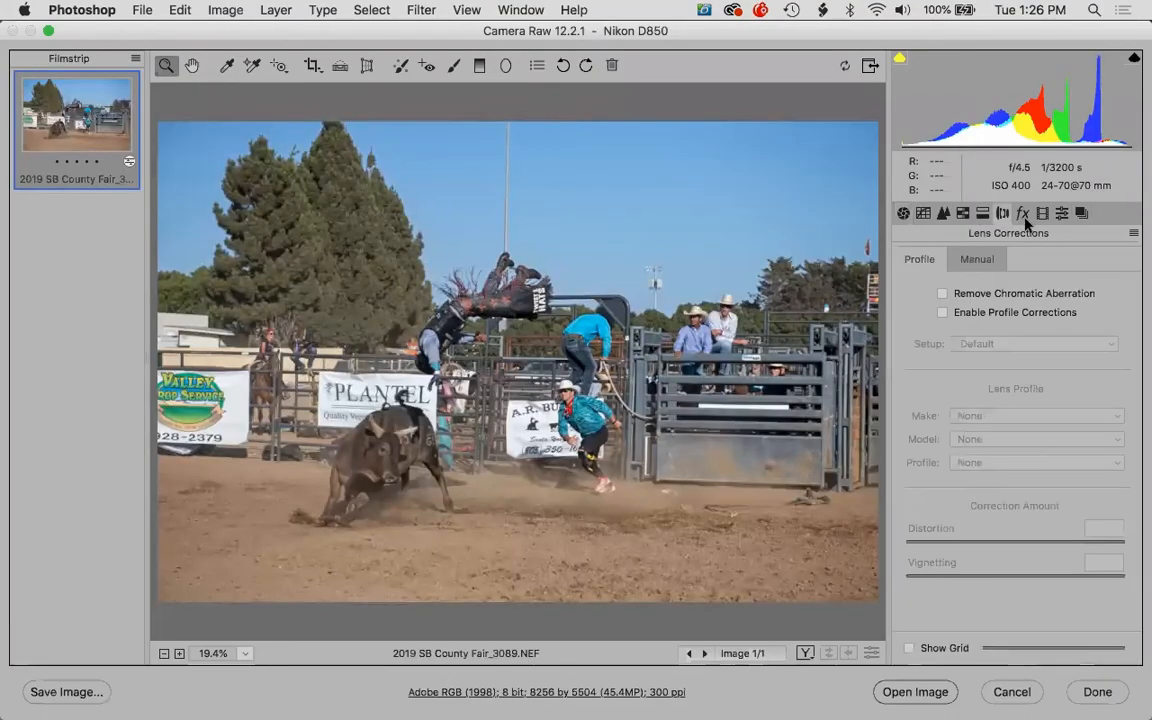
{"action": "left_click", "coordinate": [983, 213]}
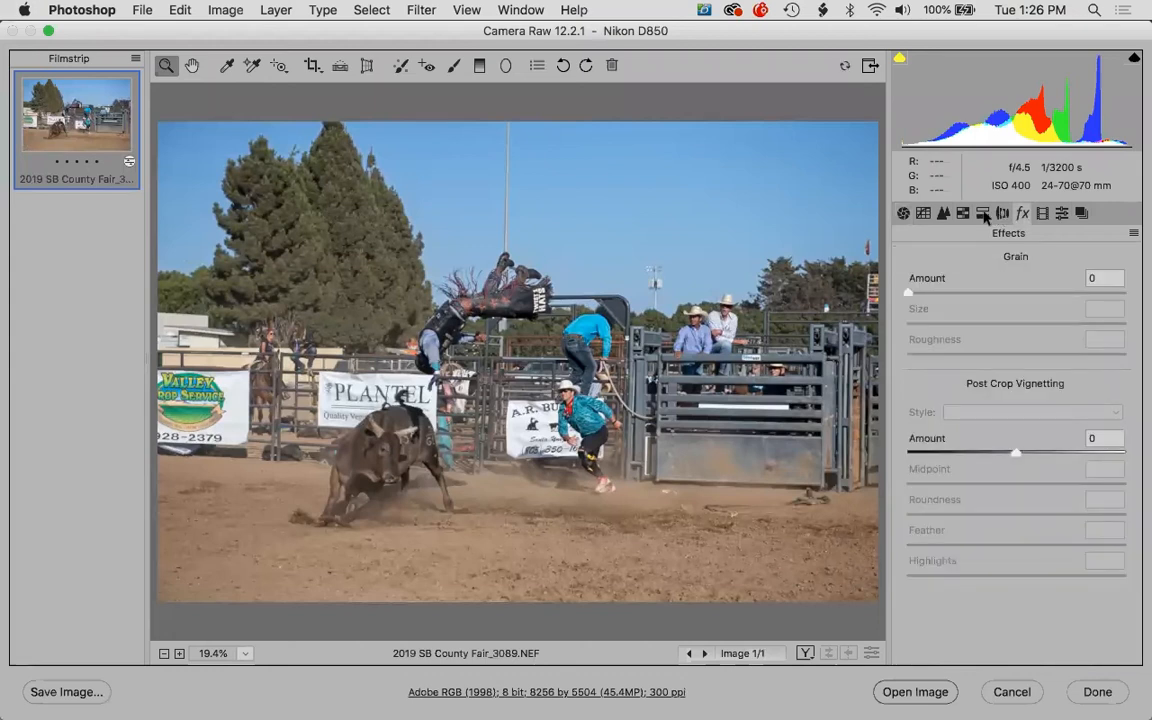
{"action": "left_click", "coordinate": [980, 214]}
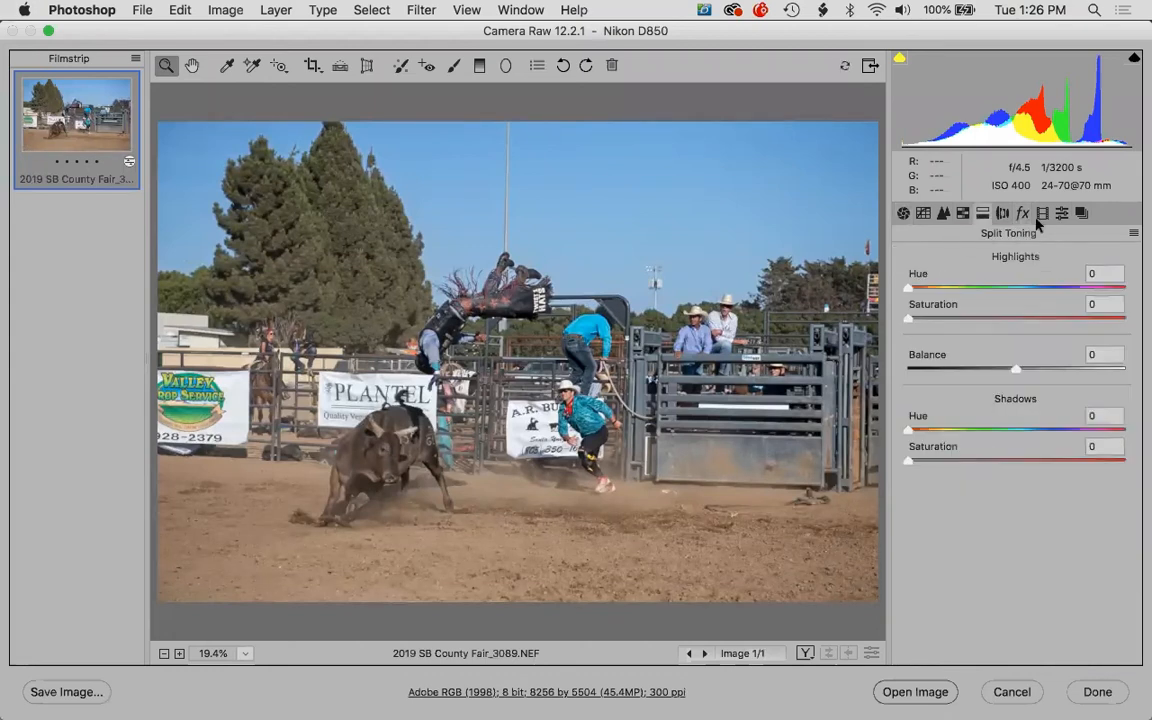
{"action": "left_click", "coordinate": [1041, 216]}
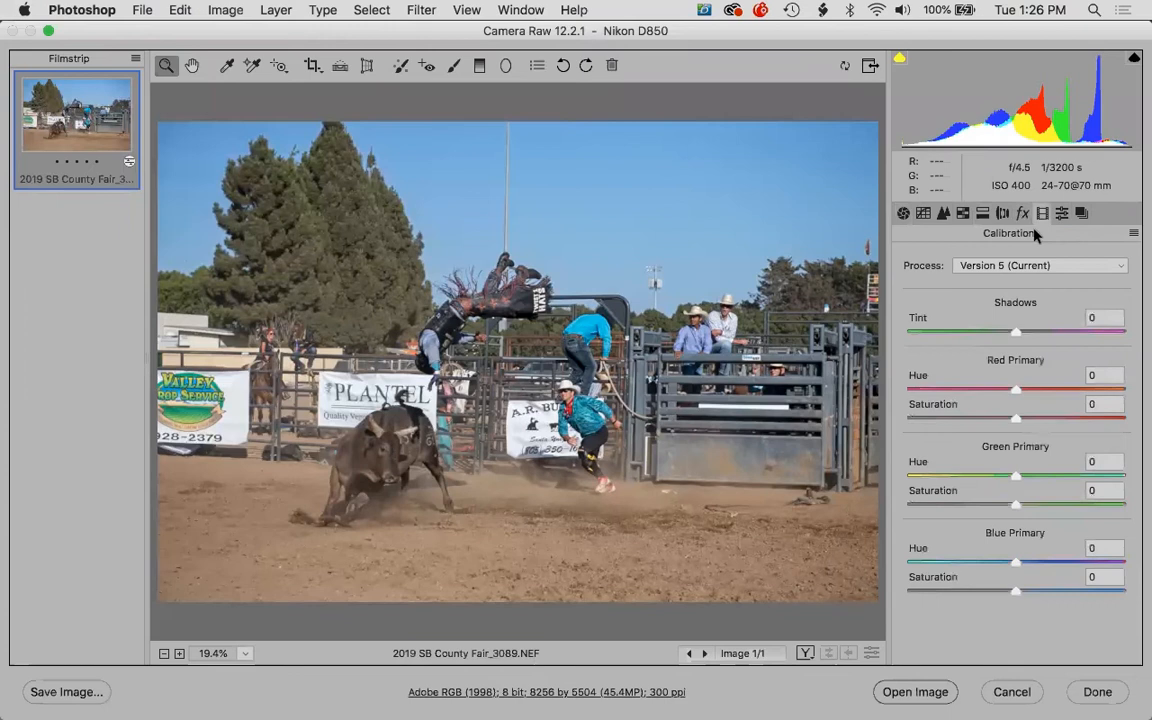
{"action": "left_click", "coordinate": [1116, 268]}
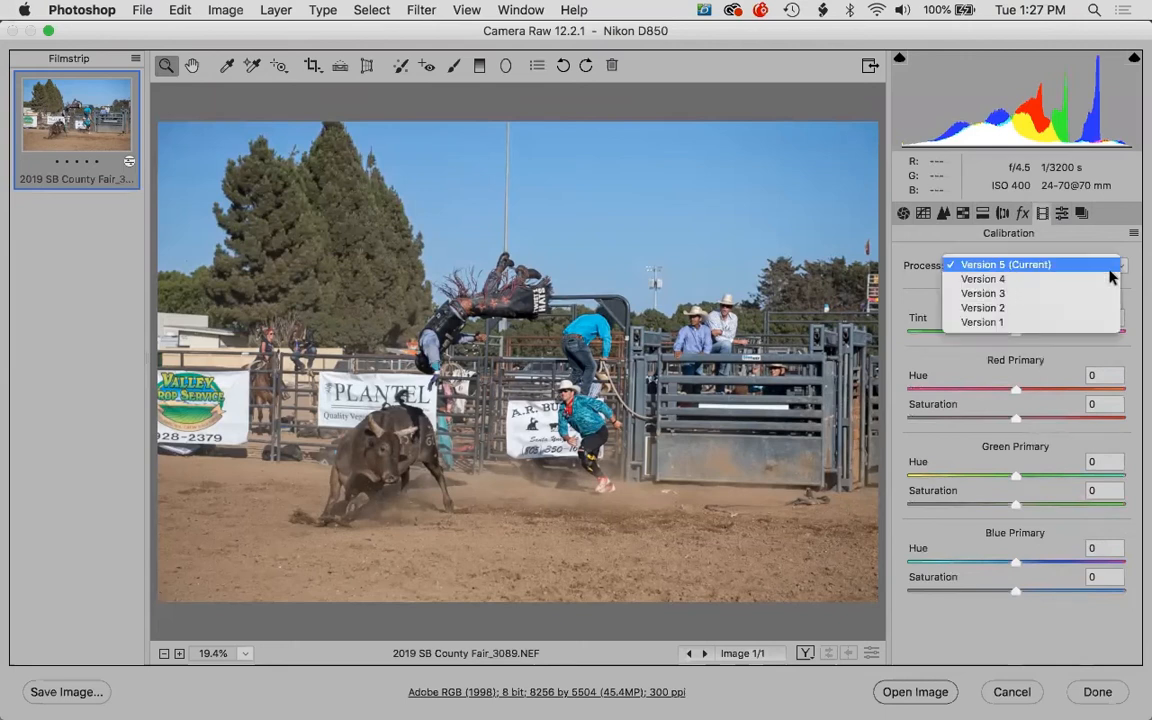
{"action": "left_click", "coordinate": [1114, 265]}
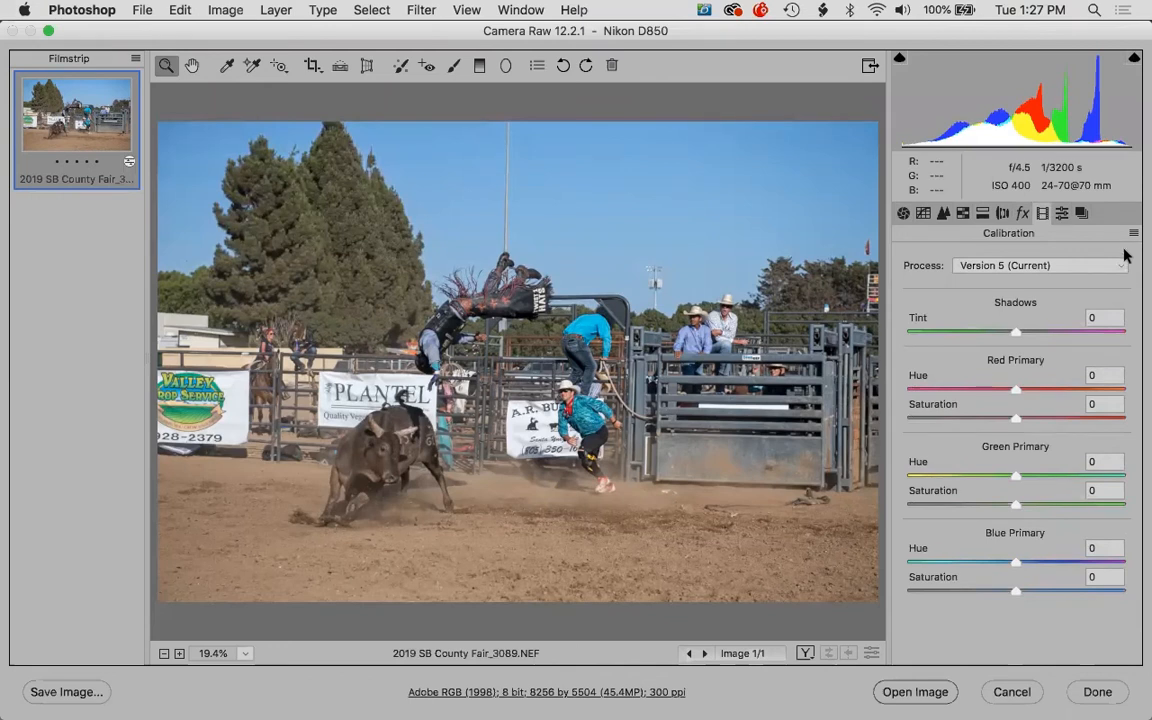
{"action": "left_click", "coordinate": [1062, 214]}
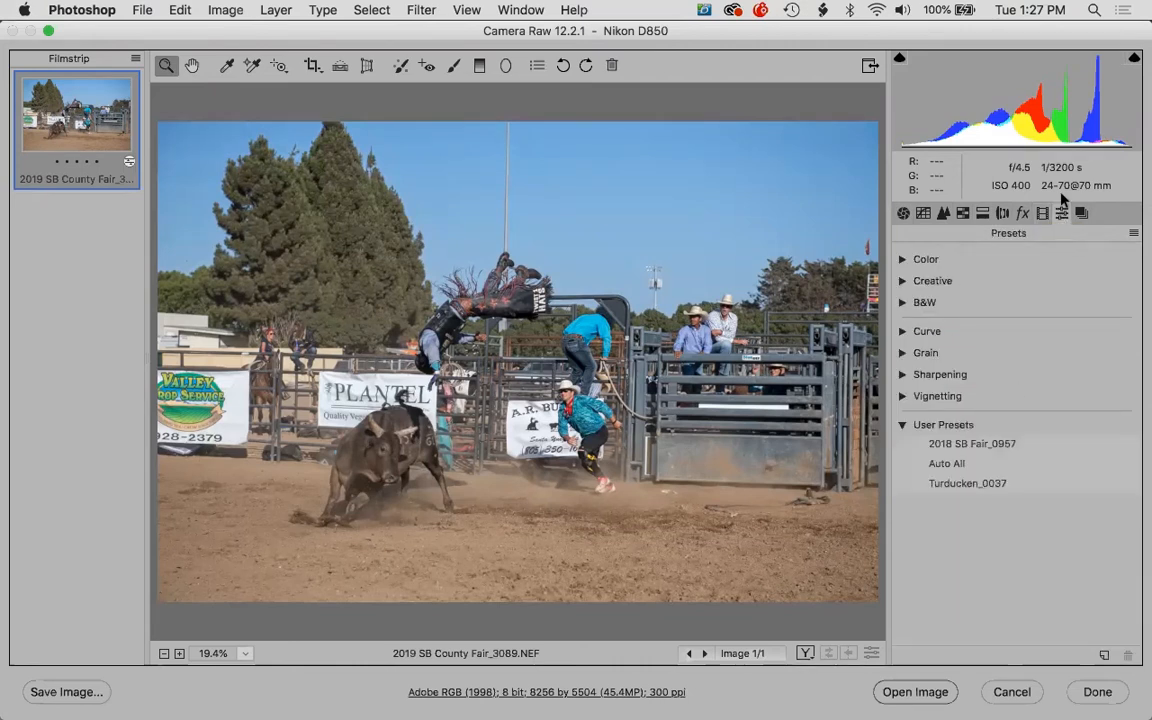
- Change the rodeo photo's calibration process to Version 1 and set it back to Version 5 (Current)
{"action": "left_click", "coordinate": [1042, 216]}
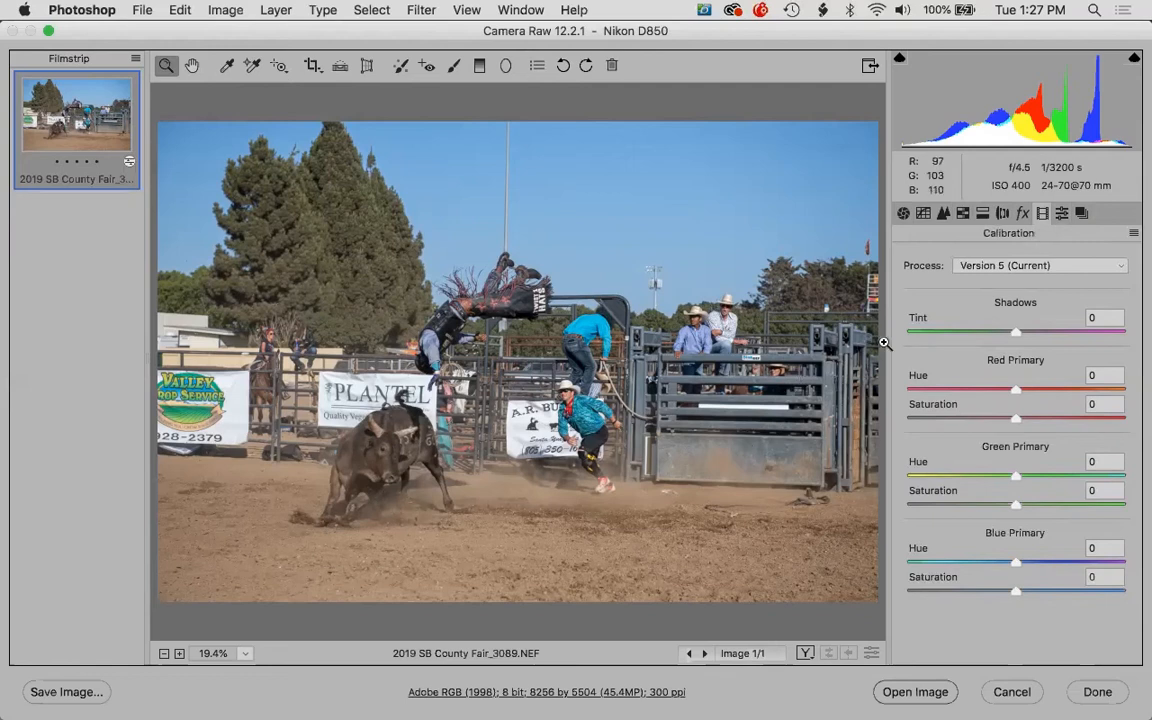
{"action": "left_click", "coordinate": [1078, 267]}
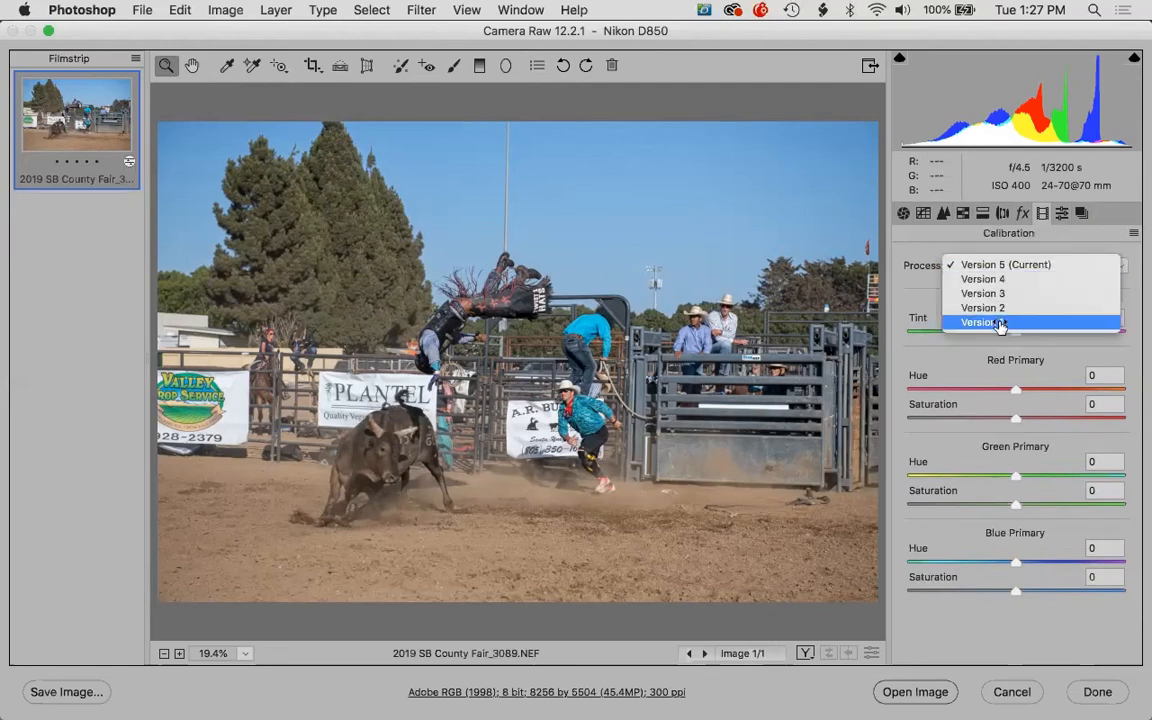
{"action": "left_click", "coordinate": [1028, 323]}
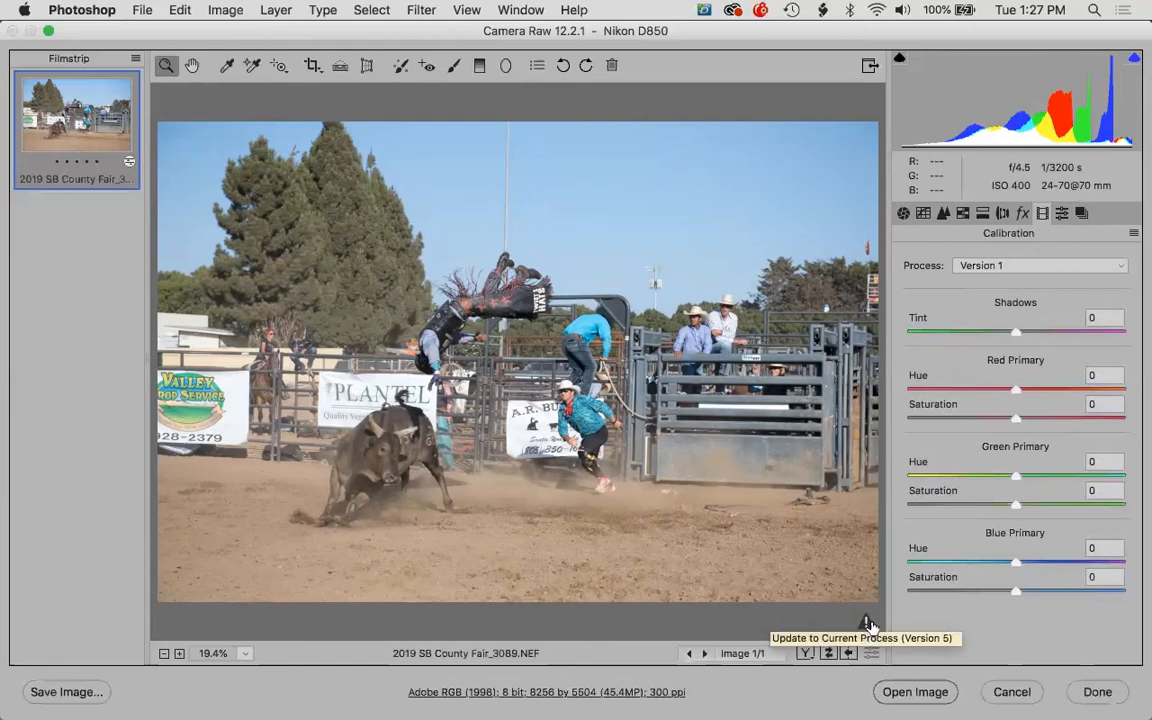
{"action": "left_click", "coordinate": [1020, 265]}
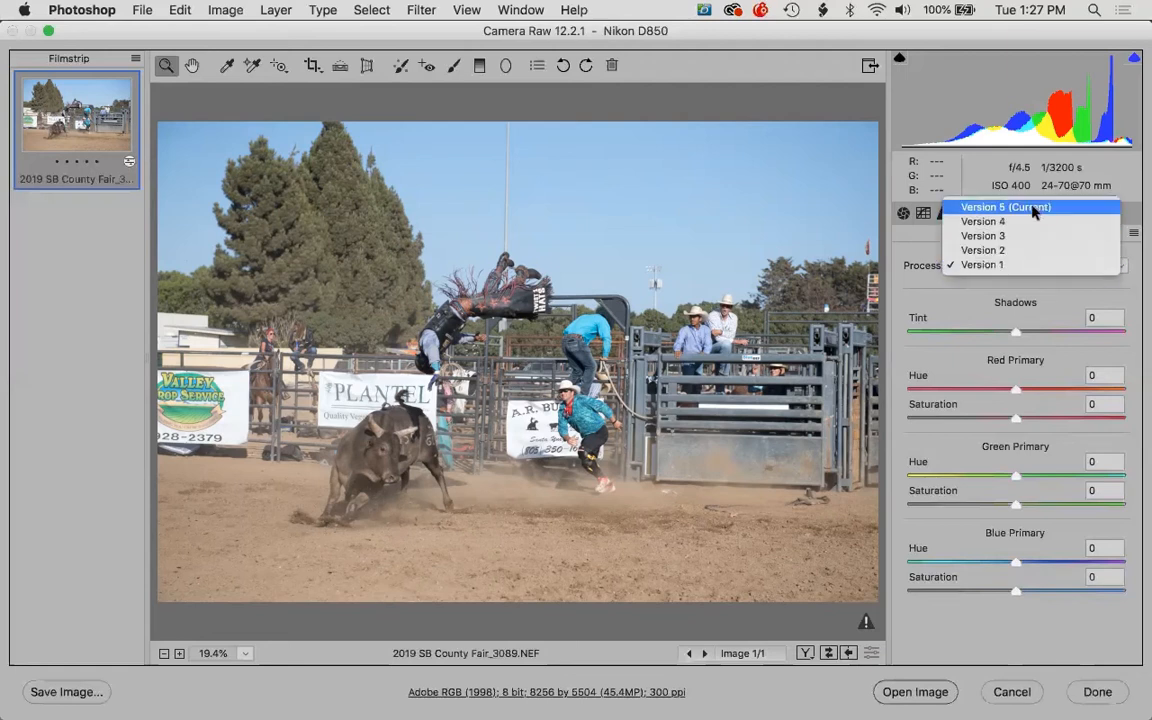
{"action": "left_click", "coordinate": [1025, 207]}
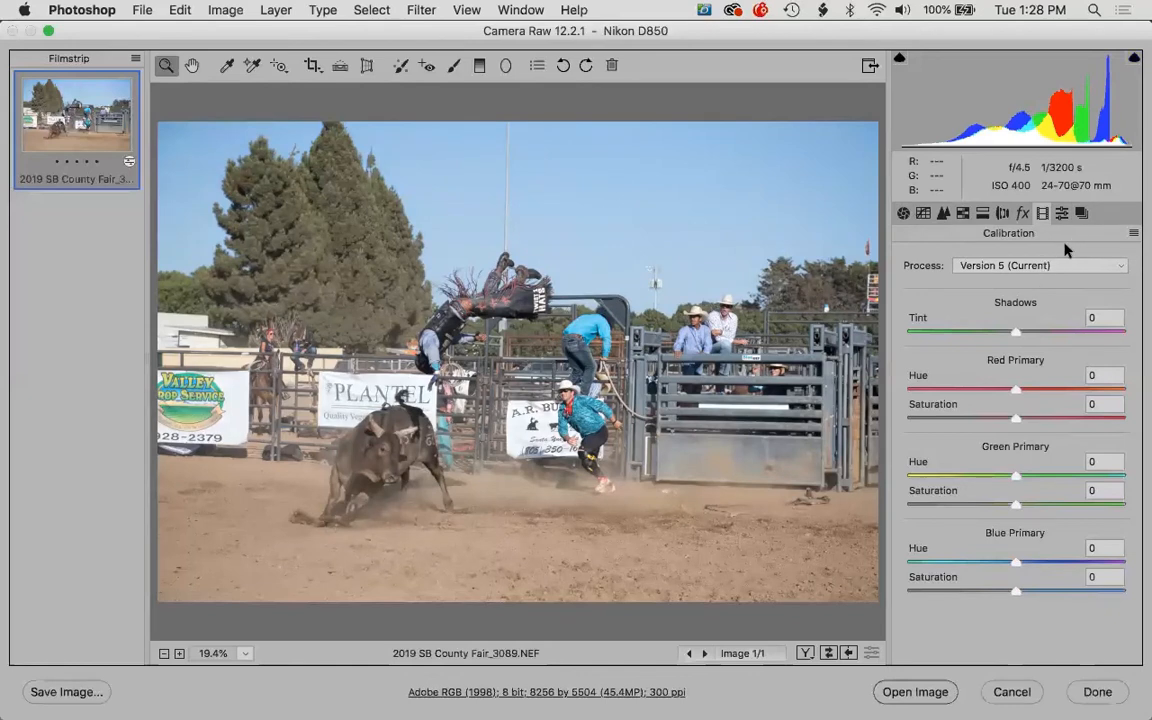
{"action": "left_click", "coordinate": [366, 68]}
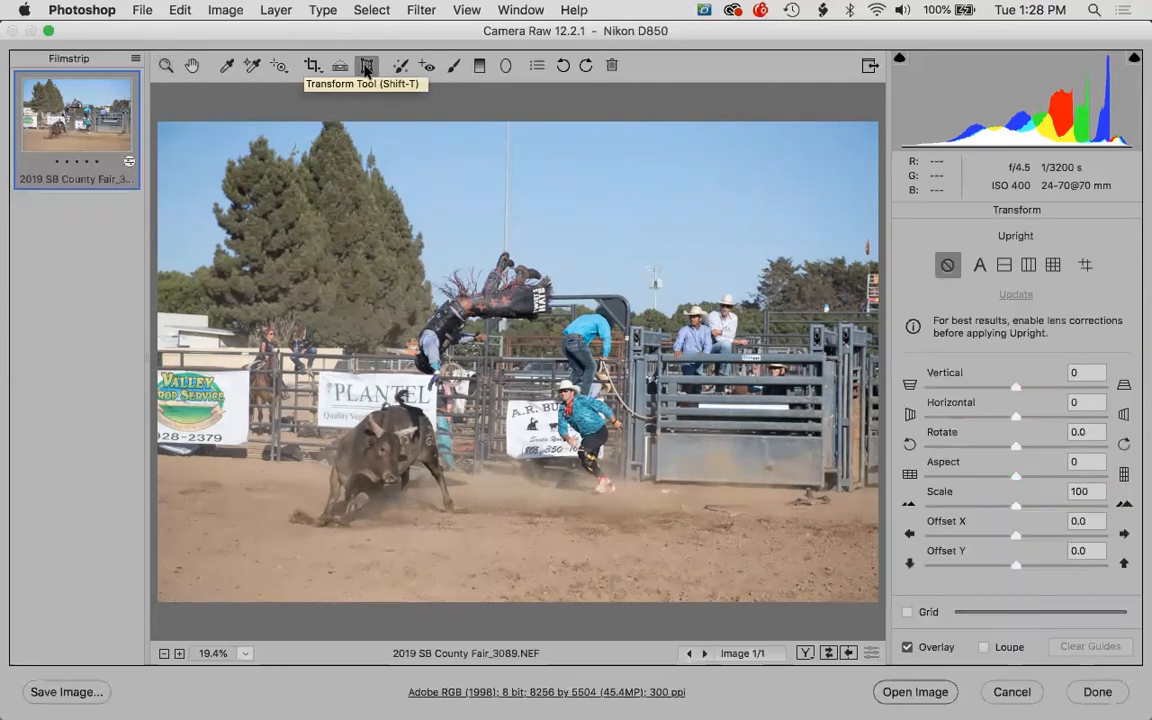
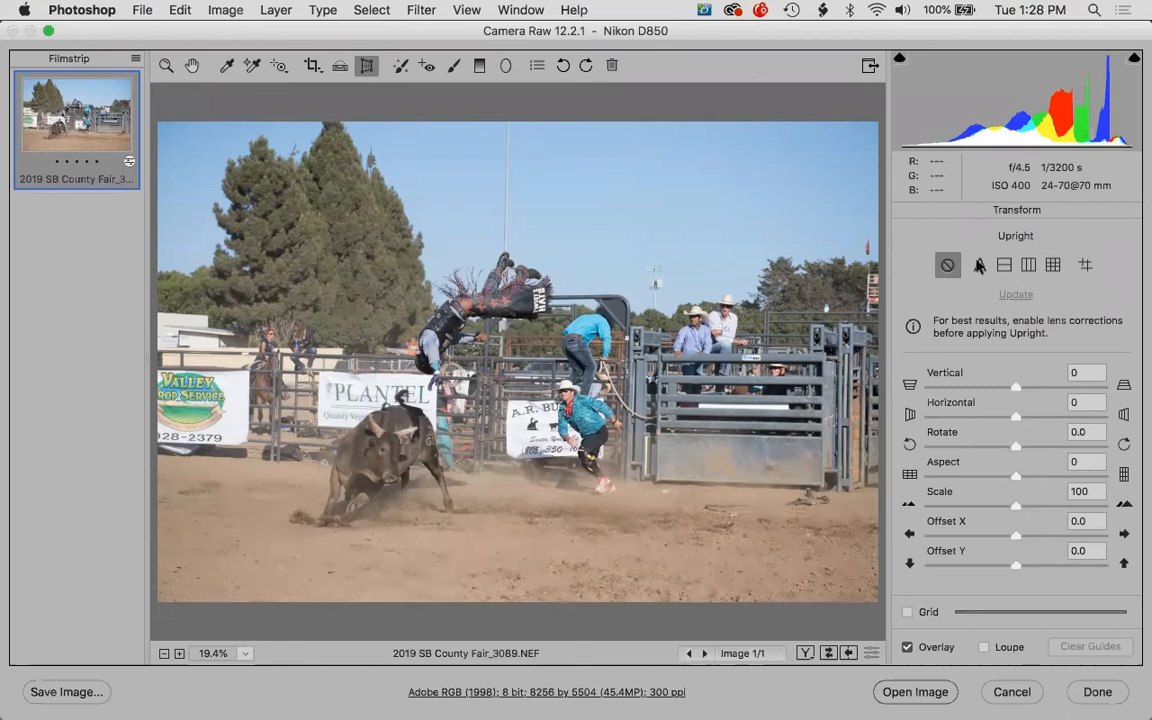
{"action": "left_click", "coordinate": [164, 64]}
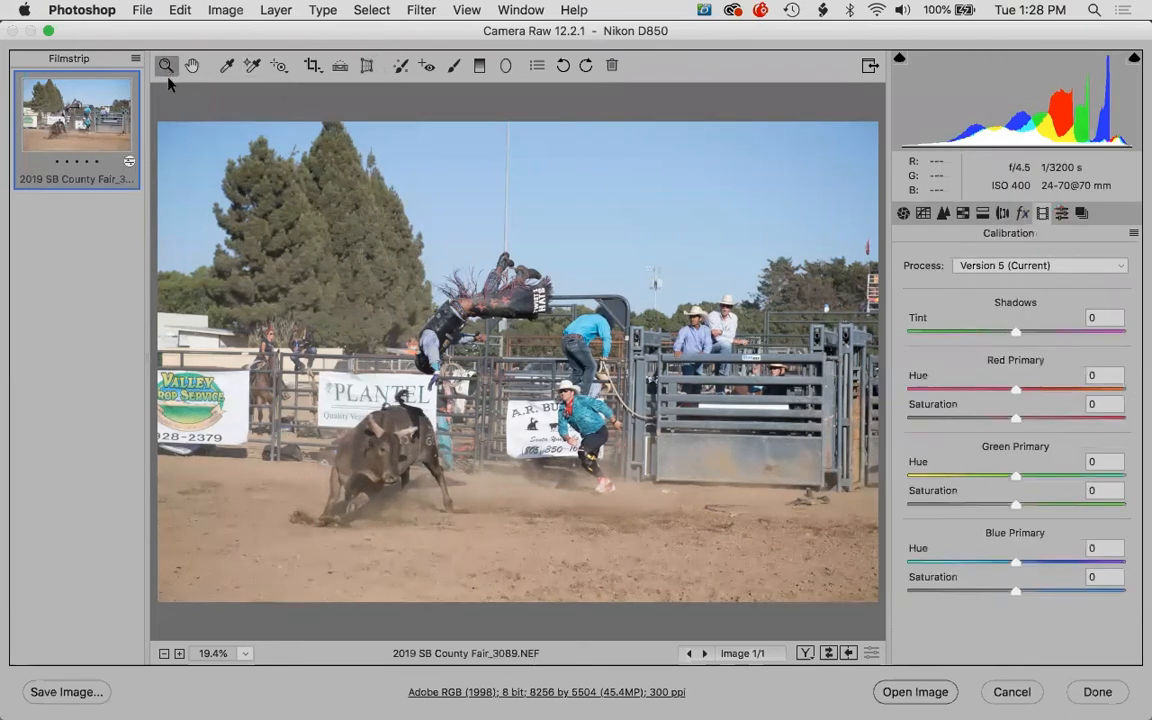
- Apply the Auto All user preset to the rodeo photo and check its effect on the Basic settings and image detail
{"action": "left_click", "coordinate": [903, 213]}
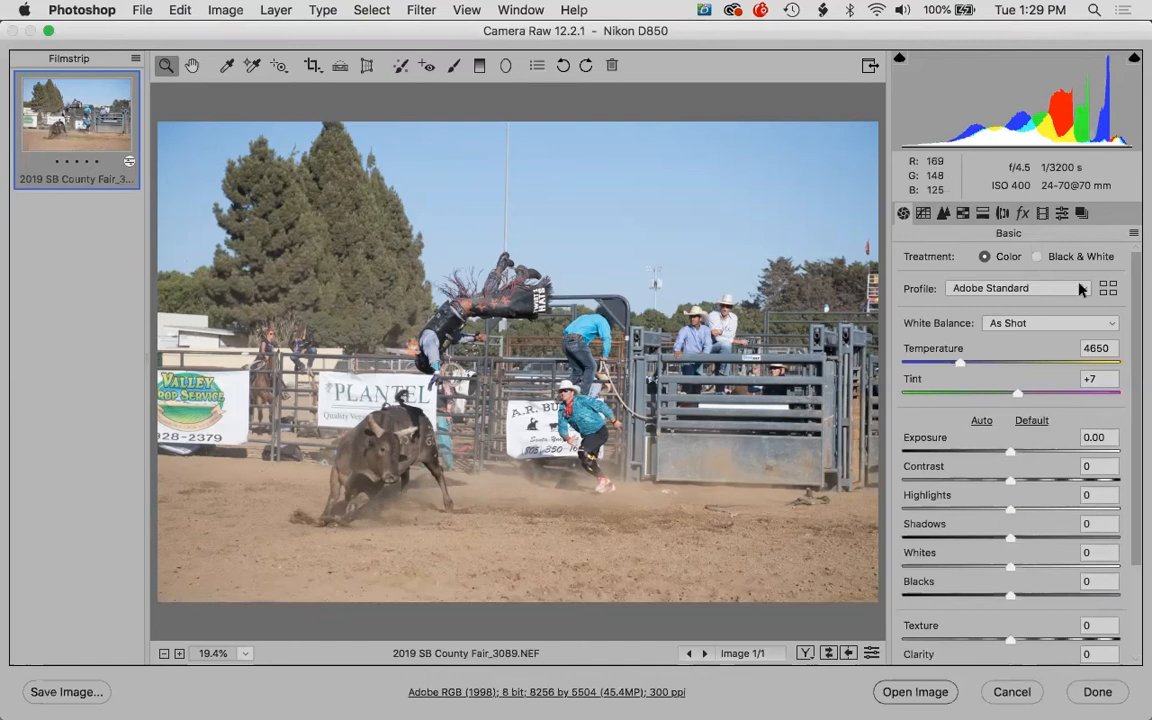
{"action": "left_click", "coordinate": [533, 401]}
{"action": "left_click", "coordinate": [531, 405]}
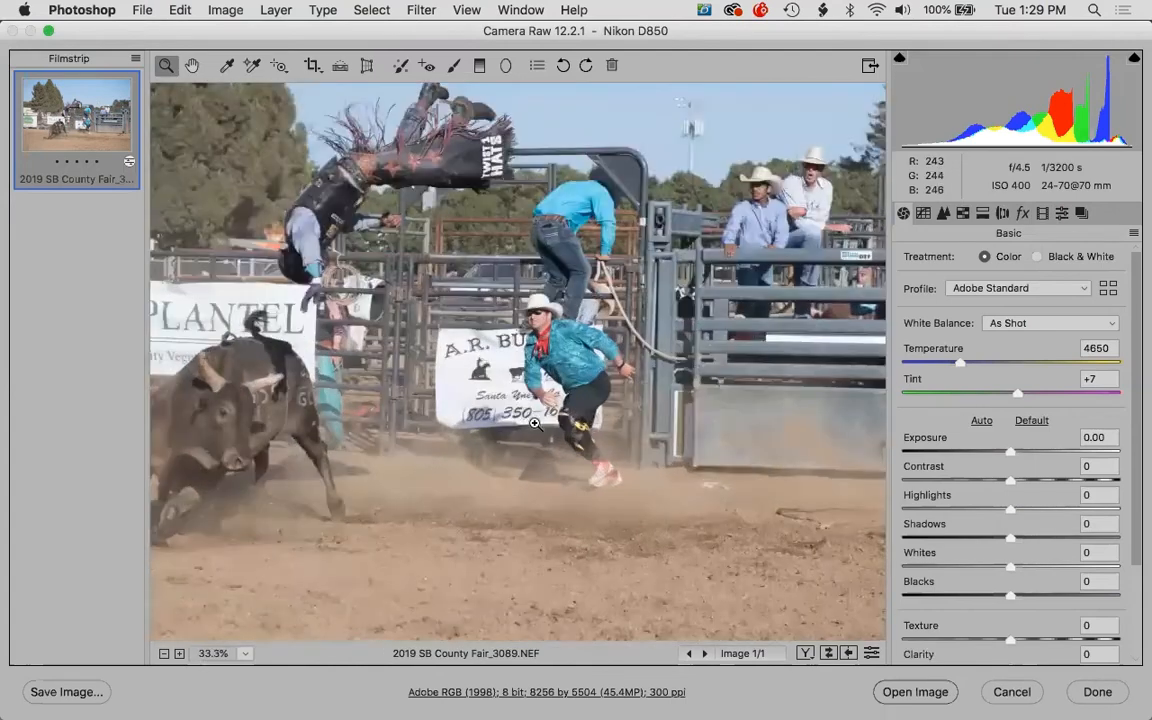
{"action": "left_click", "coordinate": [1062, 214]}
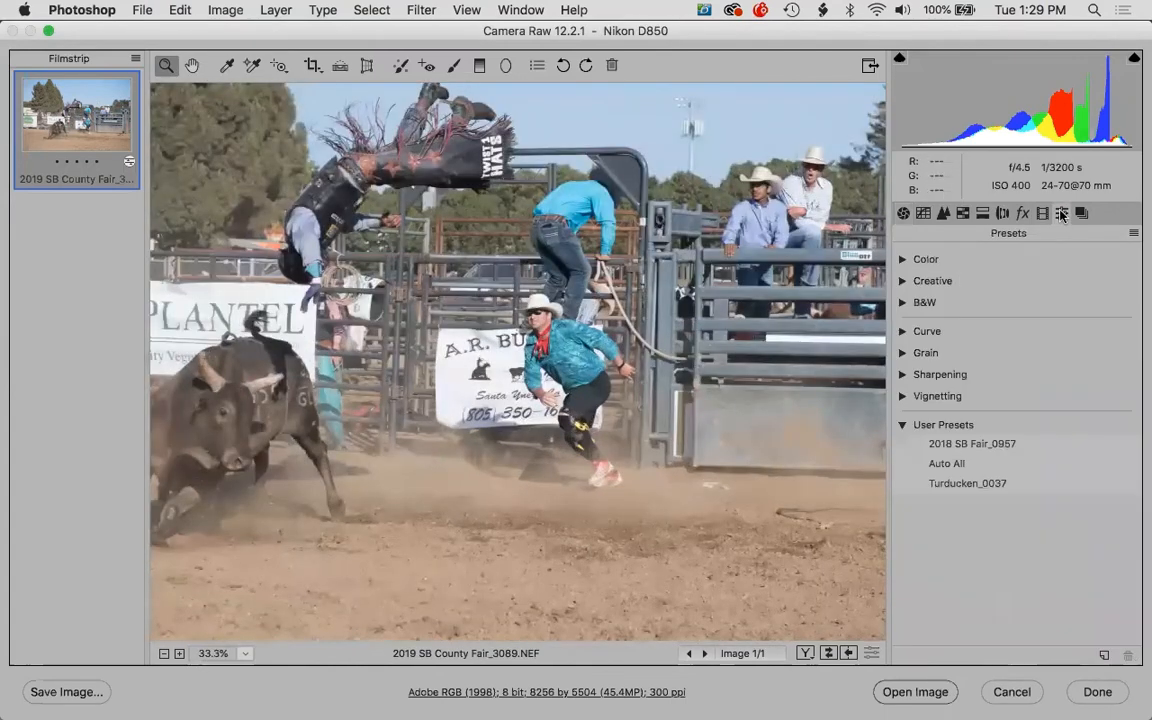
{"action": "left_click", "coordinate": [925, 464]}
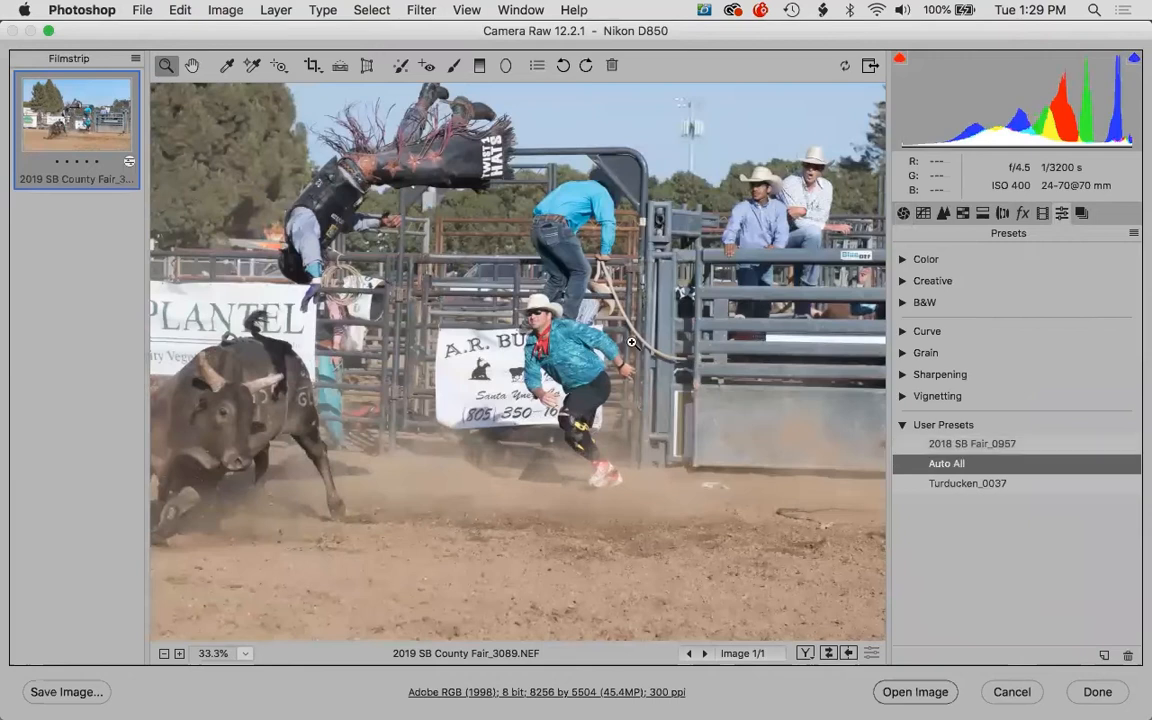
{"action": "left_click", "coordinate": [568, 333]}
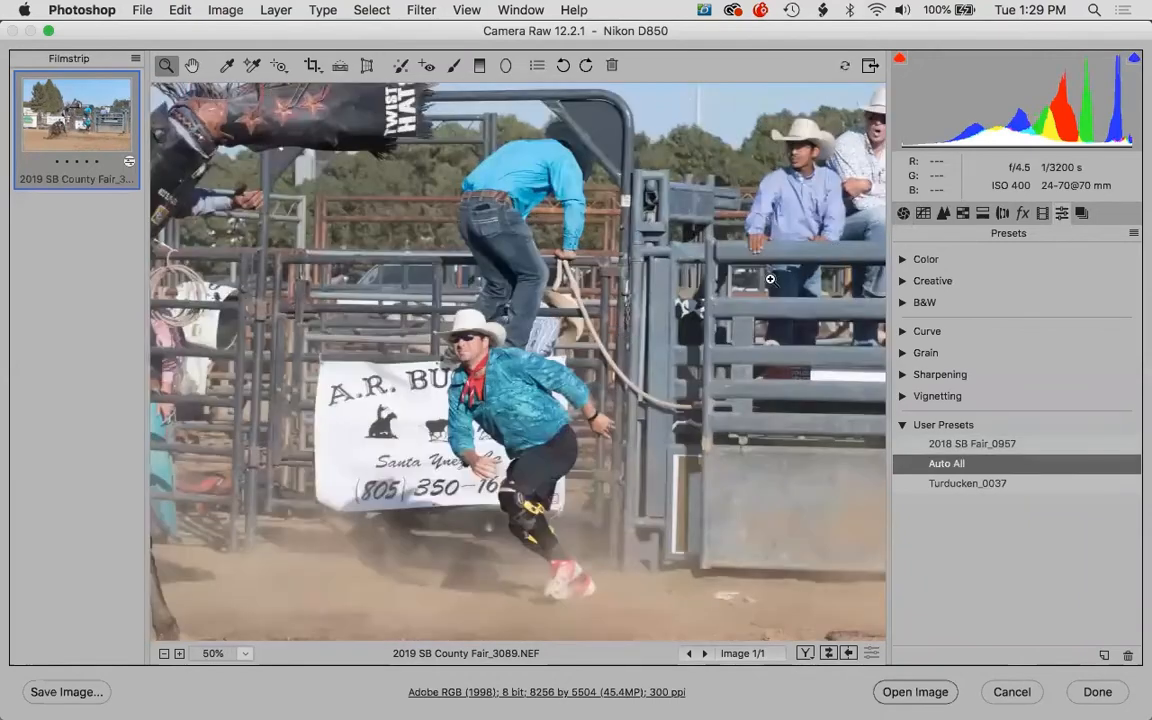
{"action": "left_click", "coordinate": [903, 215]}
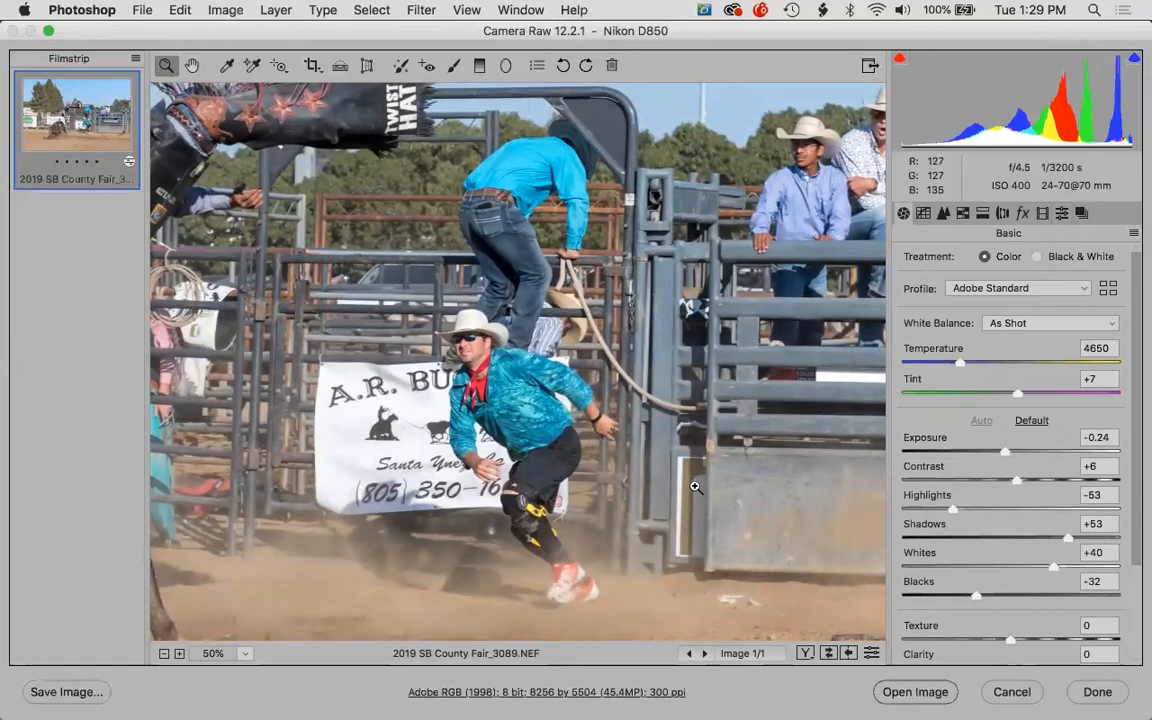
{"action": "key", "text": "super+0"}
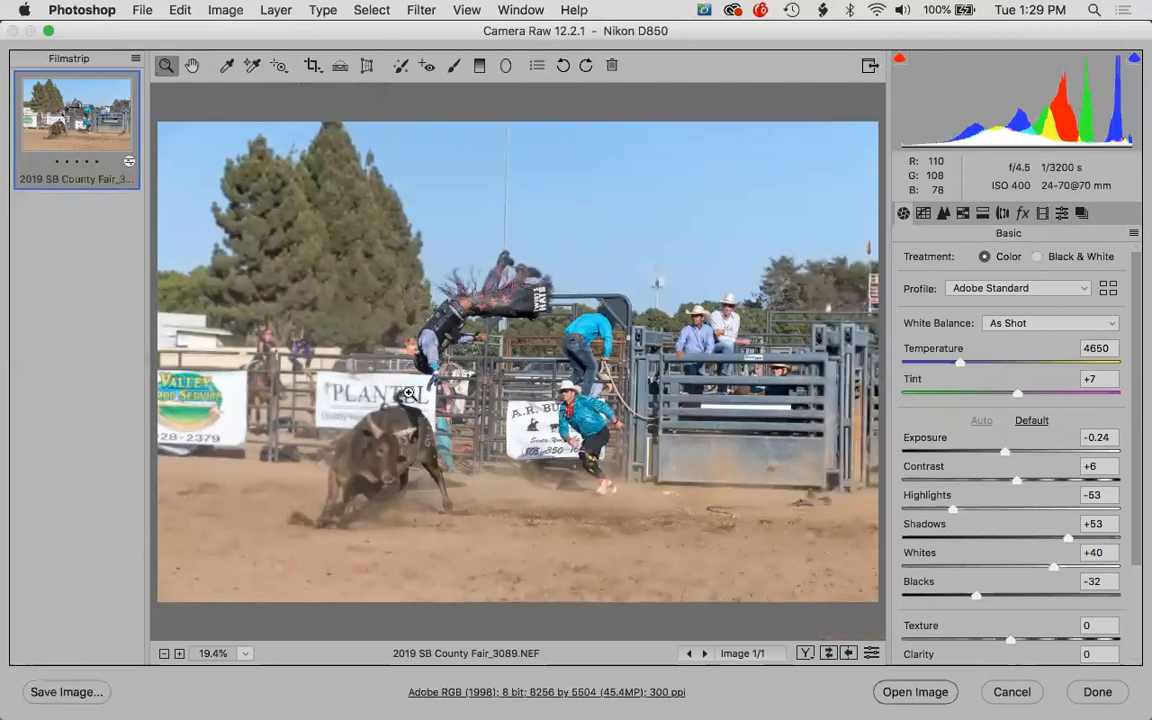
- Zoom in on the bull and set Highlights to -76 and Whites to +39, using the clipping preview for Whites
{"action": "left_click_drag", "start_coordinate": [348, 453], "coordinate": [569, 513]}
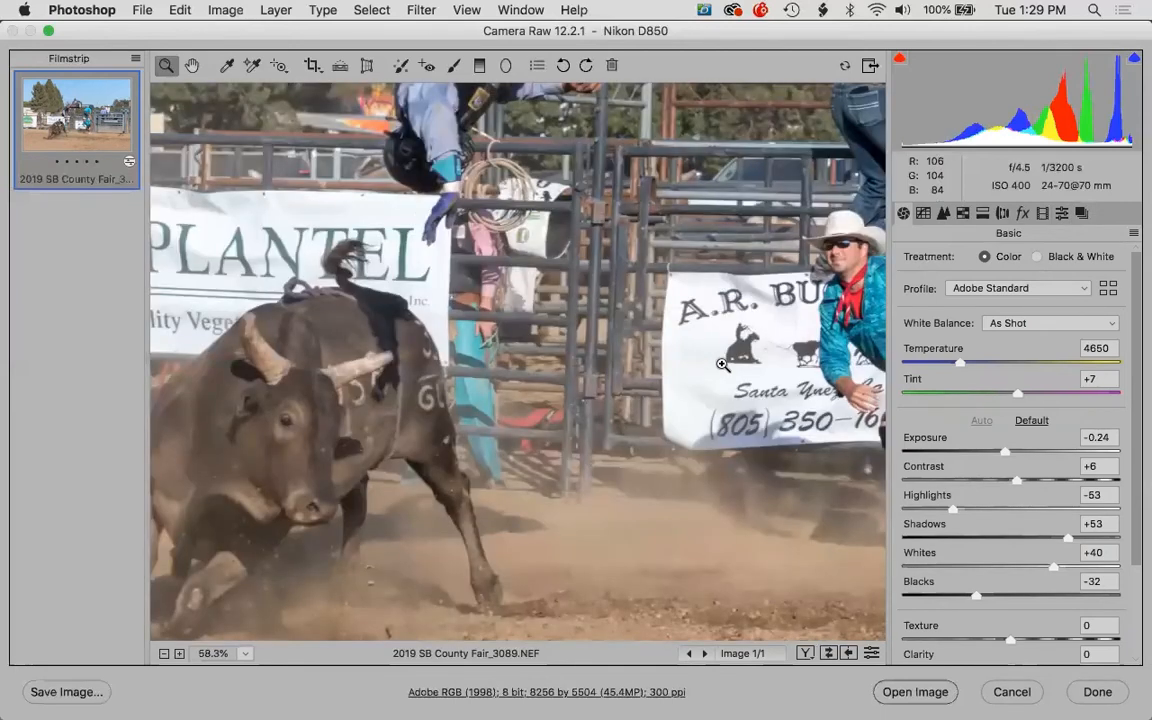
{"action": "left_click_drag", "start_coordinate": [951, 509], "coordinate": [929, 508]}
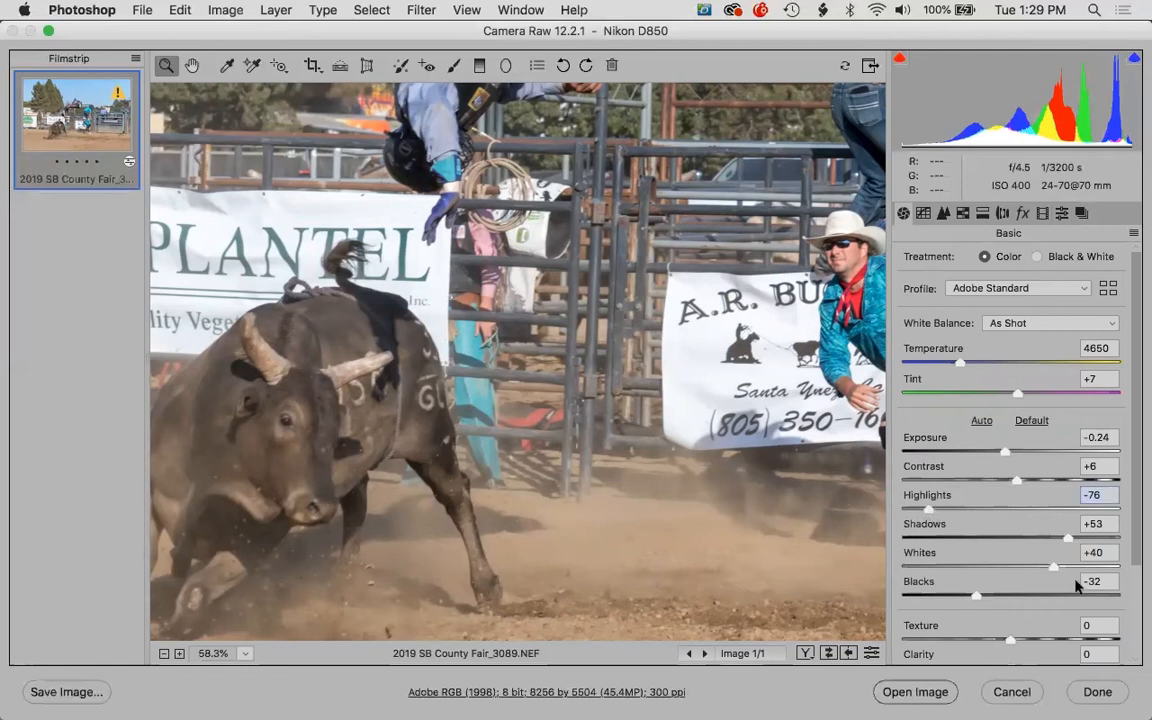
{"action": "key", "text": "alt"}
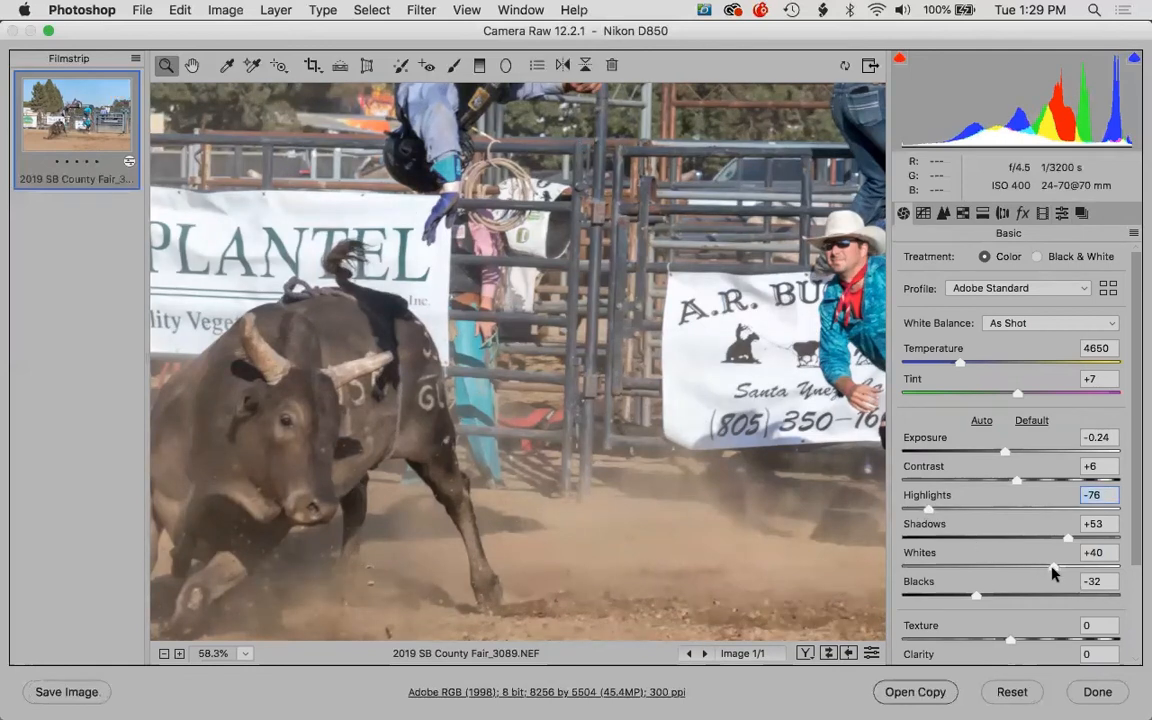
{"action": "left_click", "coordinate": [1054, 567], "text": "alt"}
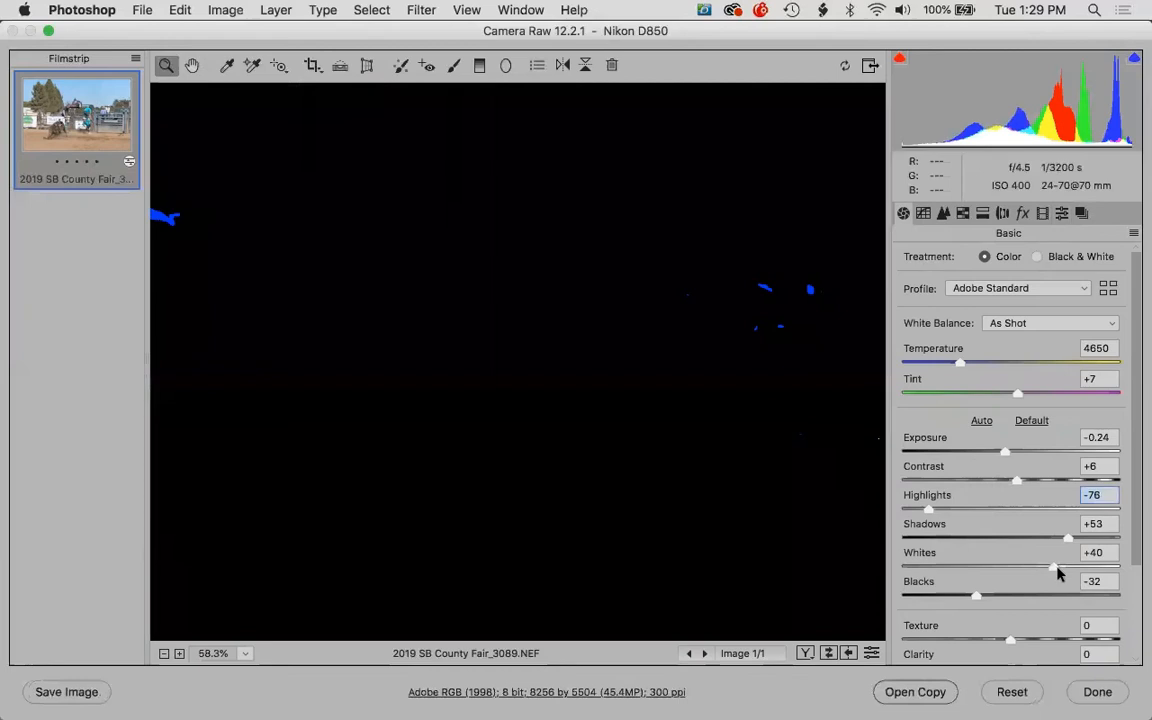
{"action": "left_click_drag", "start_coordinate": [1068, 574], "coordinate": [1052, 569]}
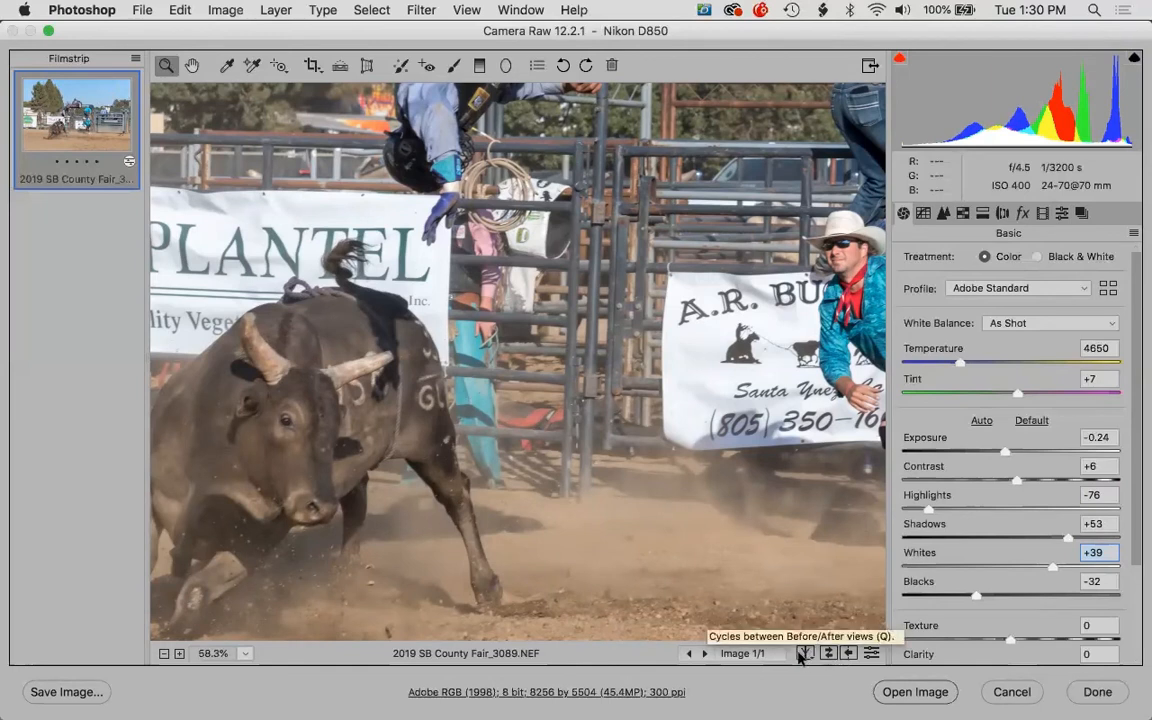
- Compare the whole rodeo photo before and after the adjustments in the split and stacked comparison views
{"action": "left_click", "coordinate": [802, 654]}
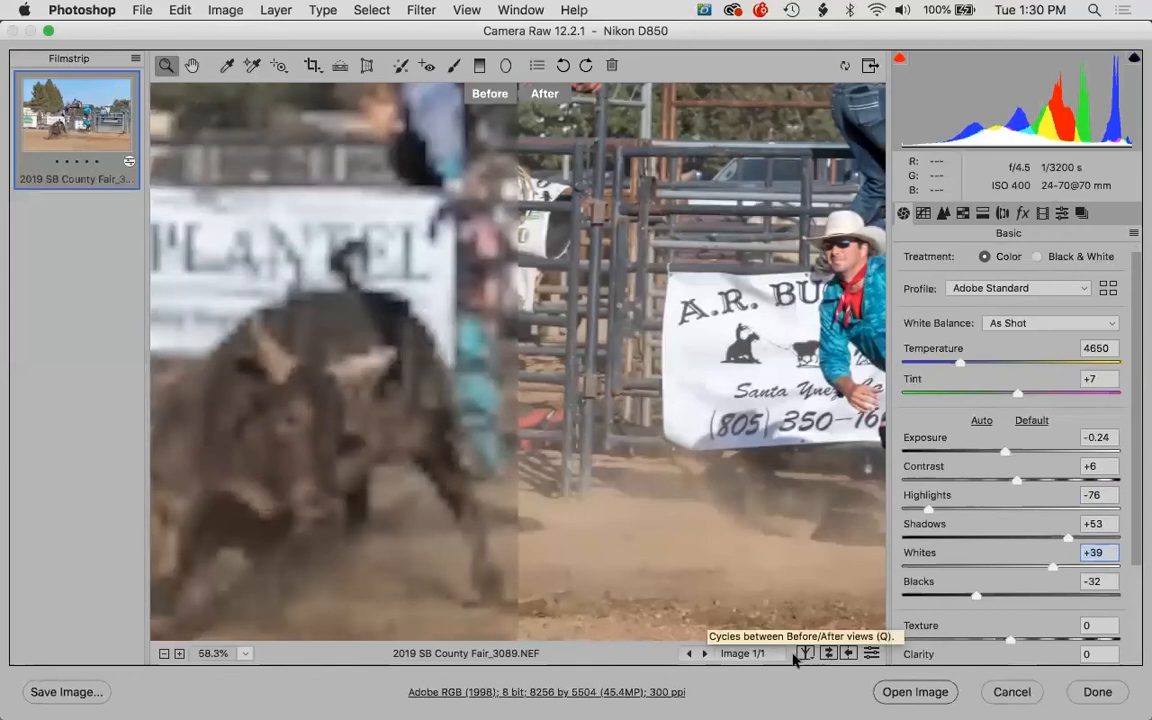
{"action": "key", "text": "super+0"}
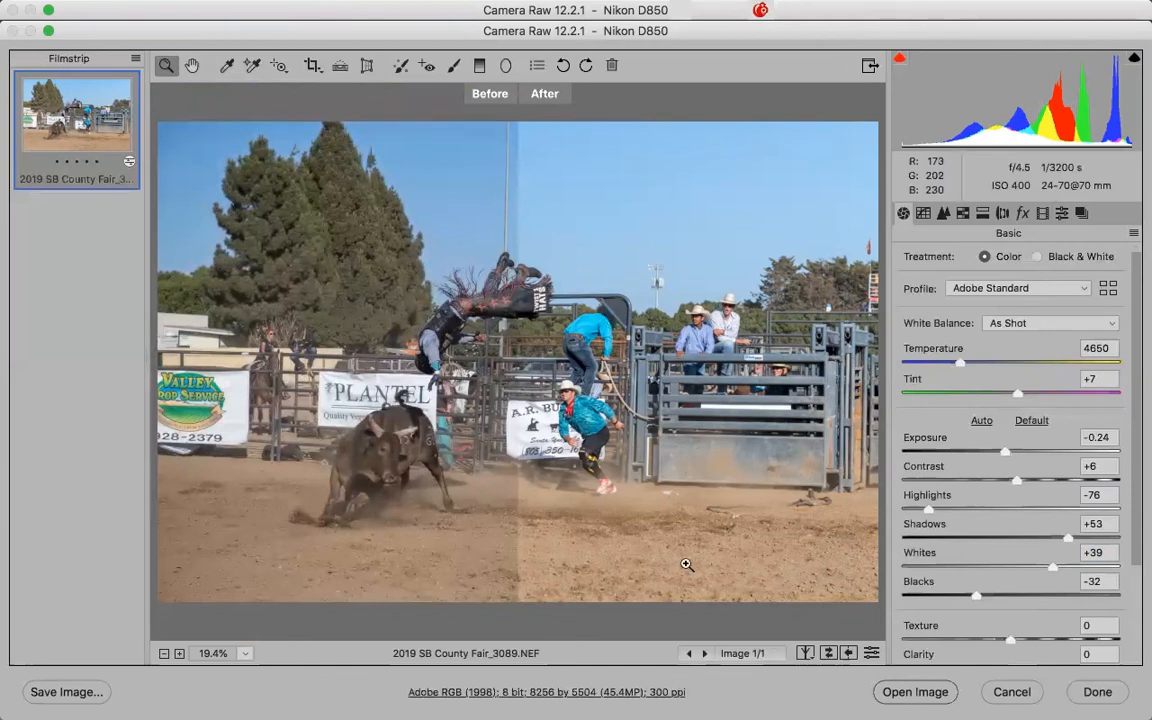
{"action": "left_click", "coordinate": [804, 653]}
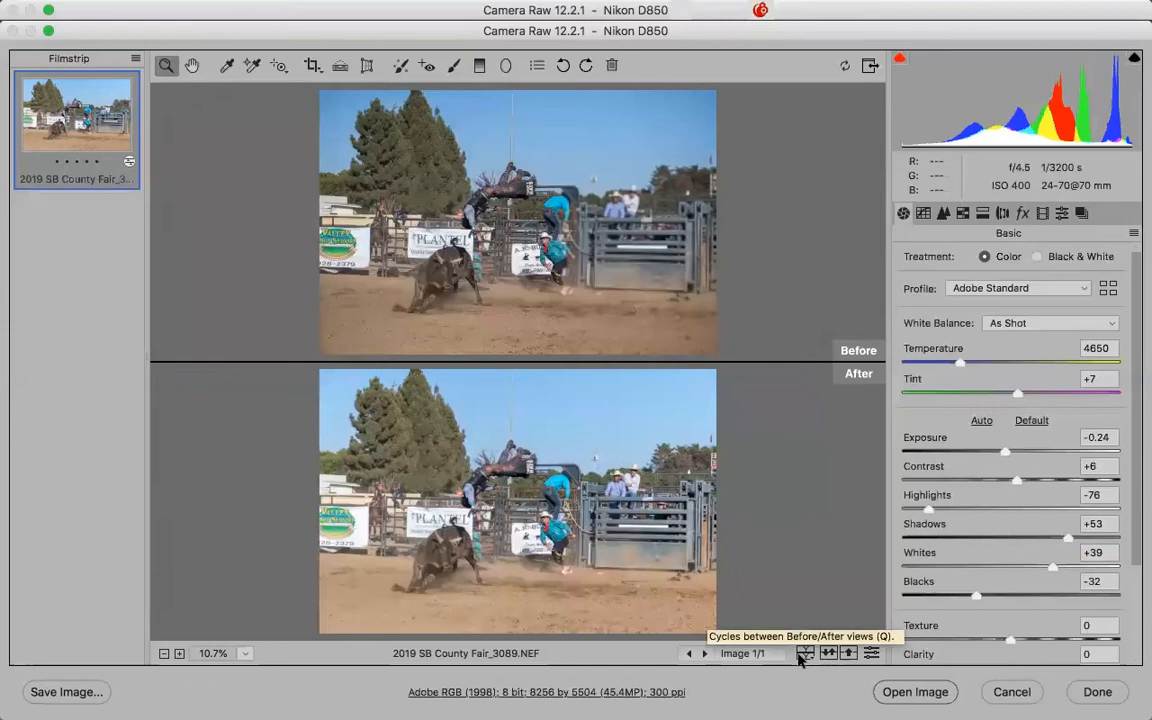
{"action": "left_click", "coordinate": [804, 653]}
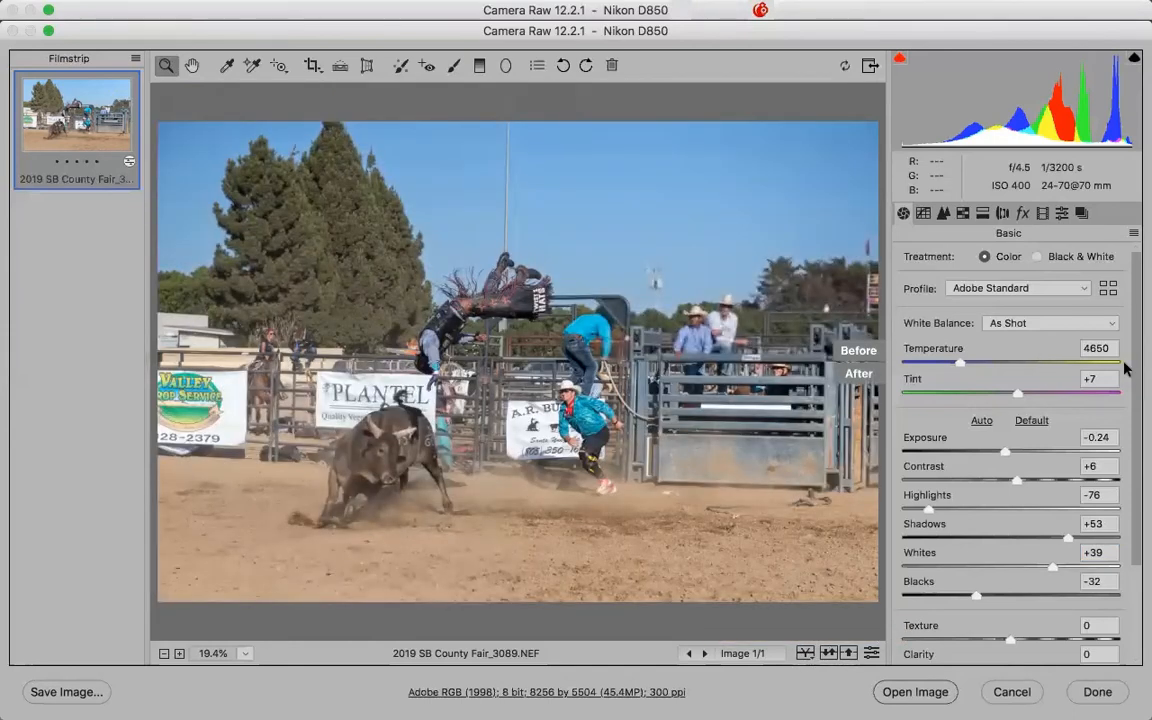
- Set the rodeo photo's Texture to +17, Clarity to +18 and Dehaze to +24
{"action": "scroll", "coordinate": [1025, 455], "scroll_direction": "down", "scroll_amount": 3}
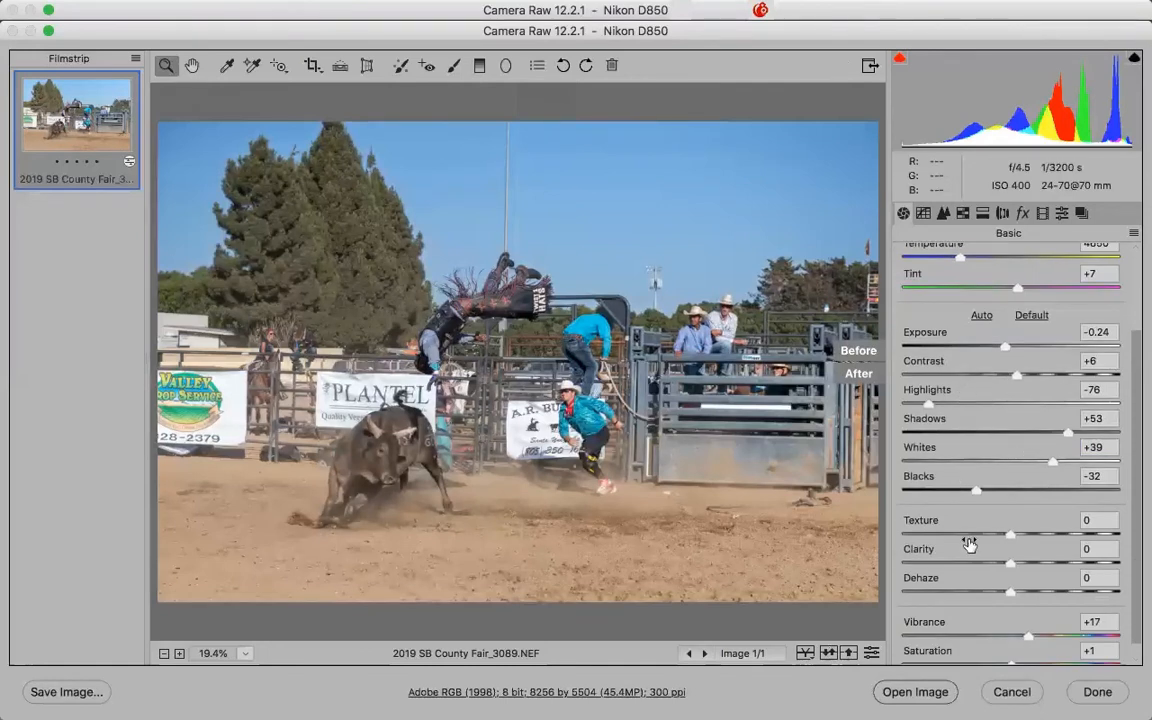
{"action": "left_click_drag", "start_coordinate": [1010, 535], "coordinate": [1035, 566]}
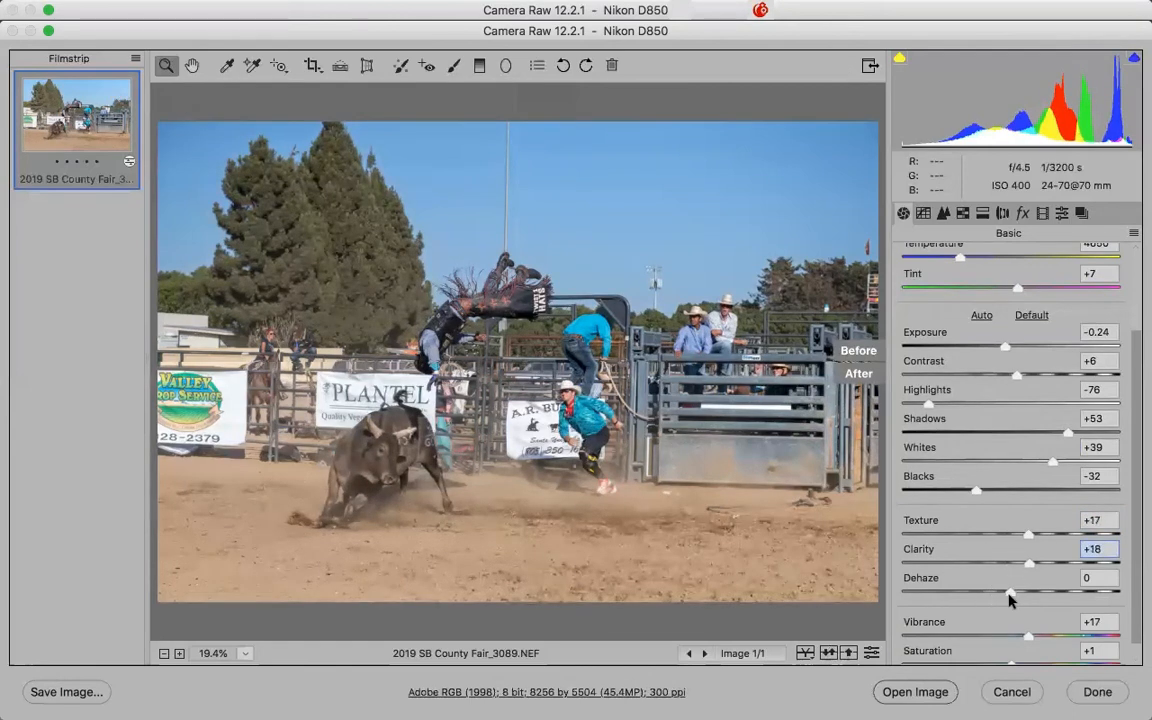
{"action": "mouse_move", "coordinate": [1023, 597]}
{"action": "left_mouse_down"}
{"action": "mouse_move", "coordinate": [1044, 597]}
{"action": "mouse_move", "coordinate": [1030, 600]}
{"action": "left_mouse_up"}
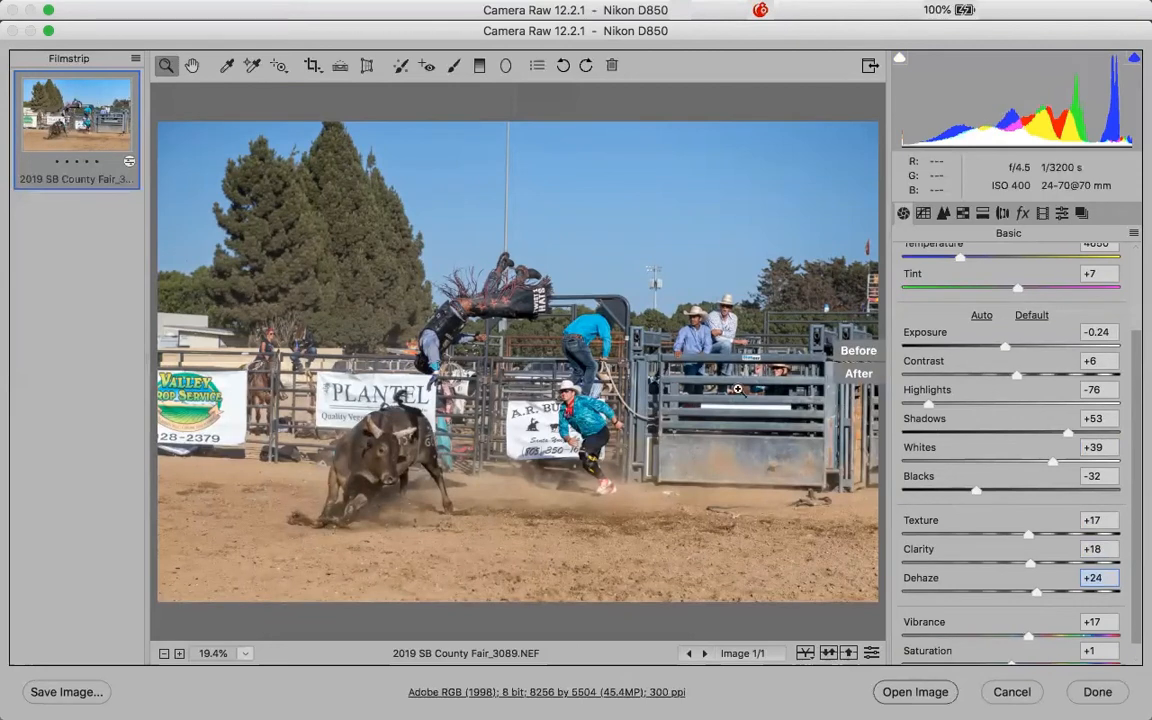
- Check the sharpening and noise reduction settings, and set the Blues saturation to +16 in the HSL Adjustments
{"action": "left_click", "coordinate": [944, 214]}
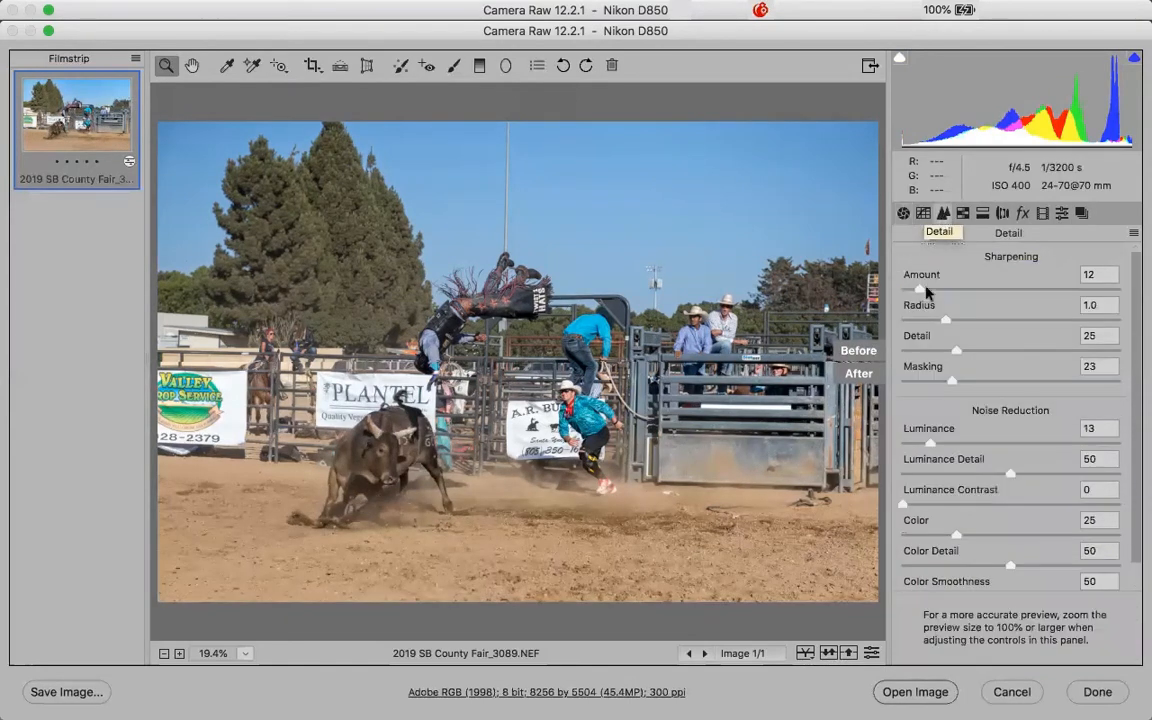
{"action": "left_click", "coordinate": [963, 215]}
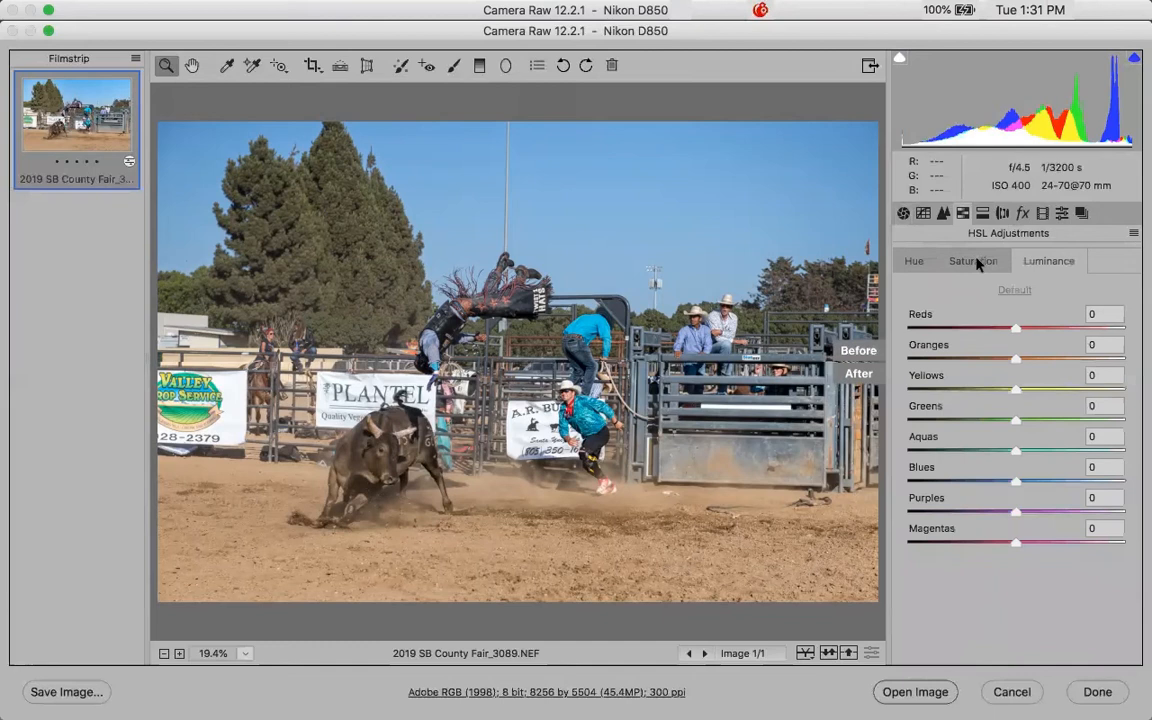
{"action": "left_click", "coordinate": [977, 262]}
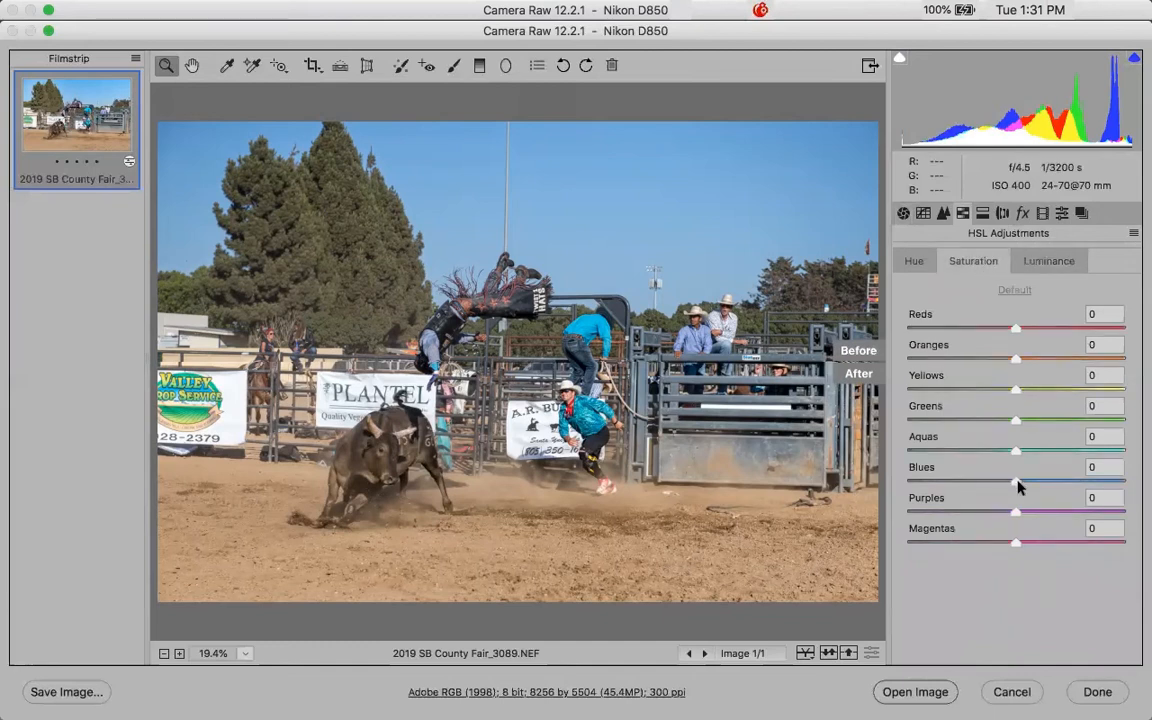
{"action": "left_click_drag", "start_coordinate": [1021, 485], "coordinate": [1033, 484]}
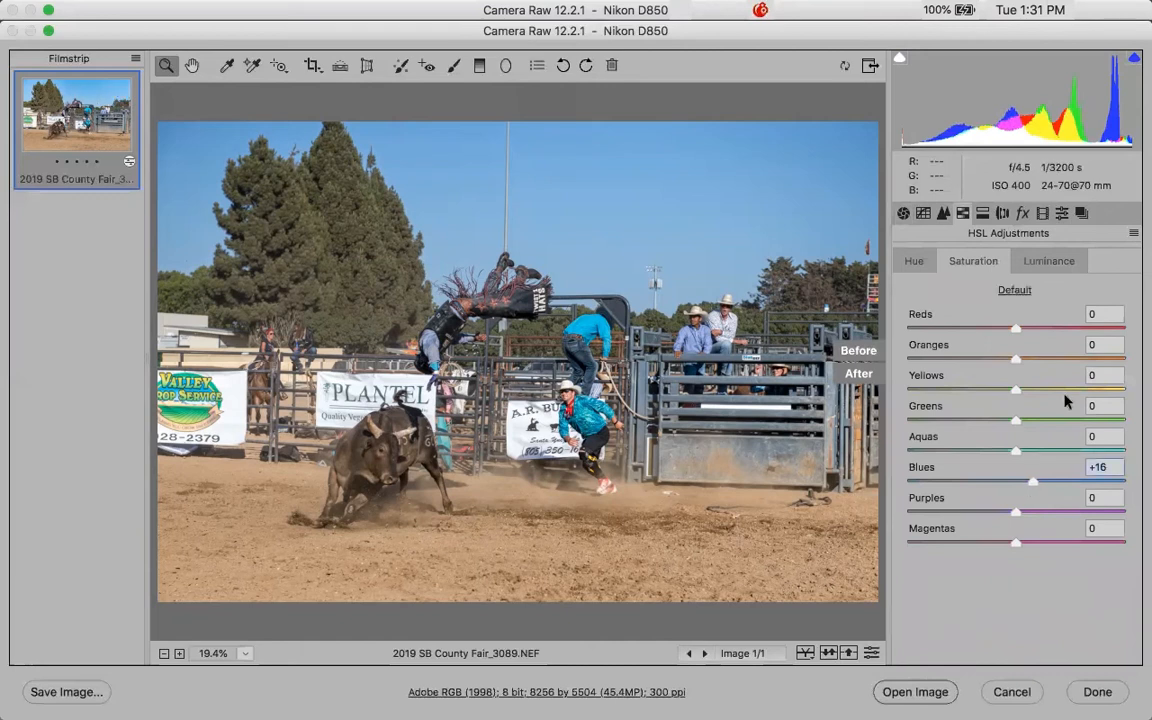
- Try stronger darkening of the sky by lowering the Blues luminance to -18, -82 and -59
{"action": "left_click", "coordinate": [1046, 263]}
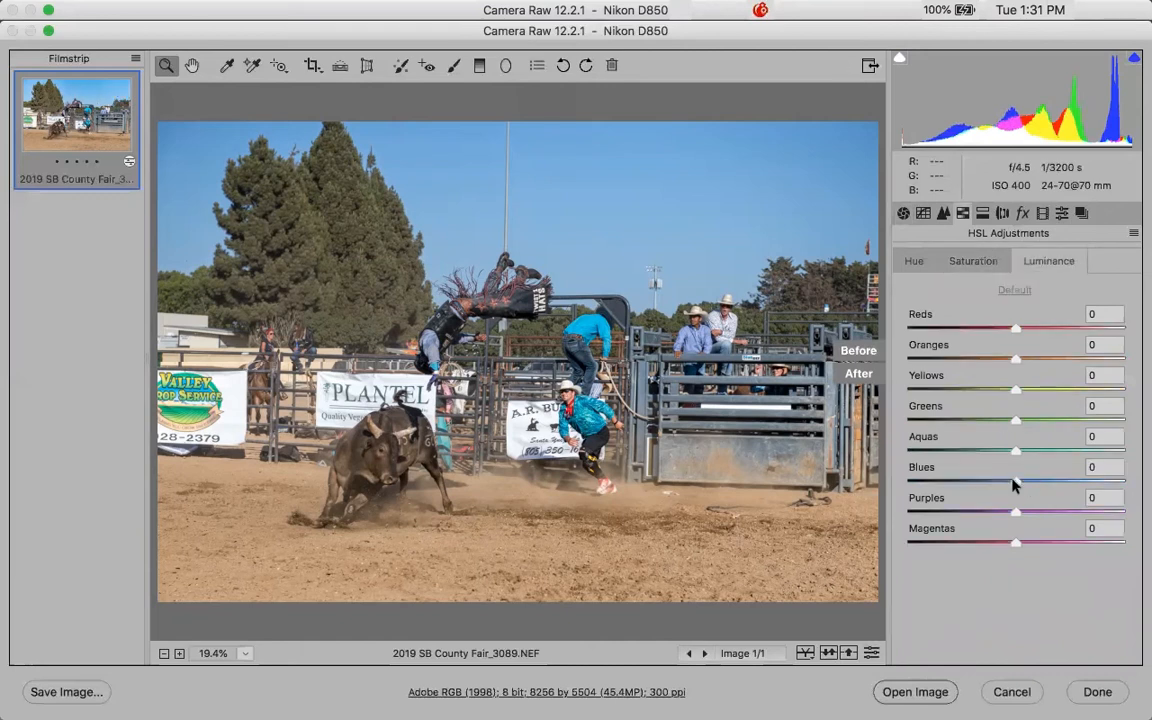
{"action": "left_click_drag", "start_coordinate": [1013, 484], "coordinate": [994, 482]}
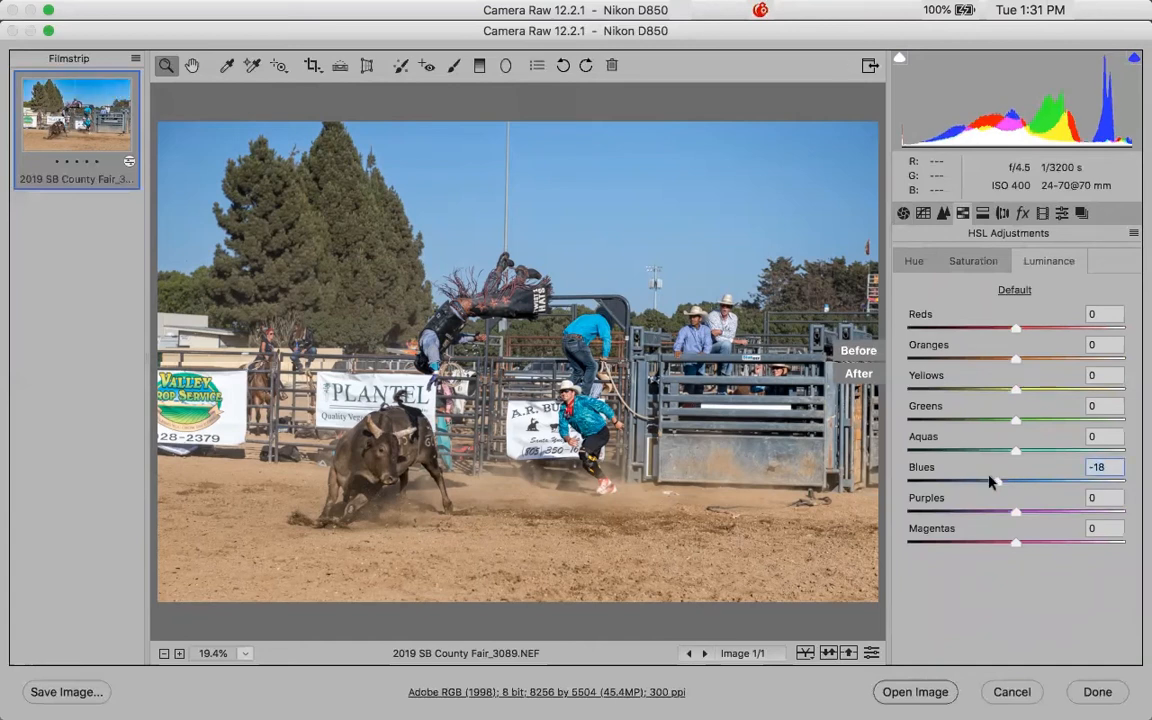
{"action": "left_click_drag", "start_coordinate": [987, 481], "coordinate": [928, 478]}
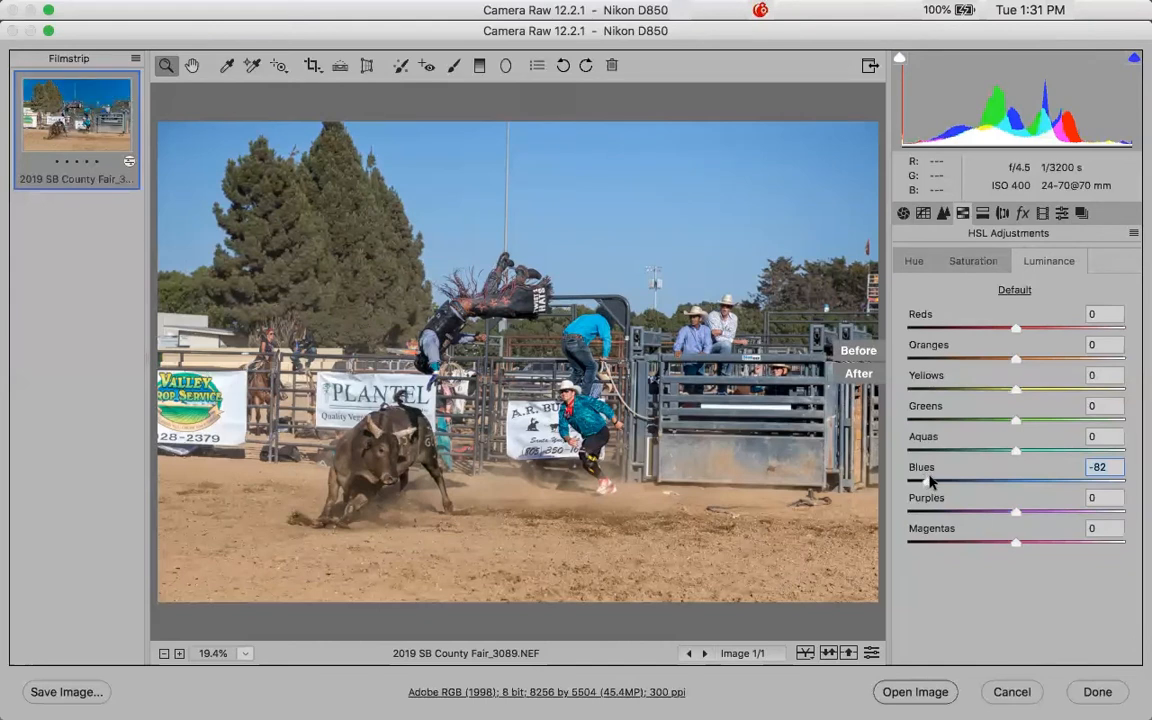
{"action": "left_click_drag", "start_coordinate": [931, 478], "coordinate": [954, 483]}
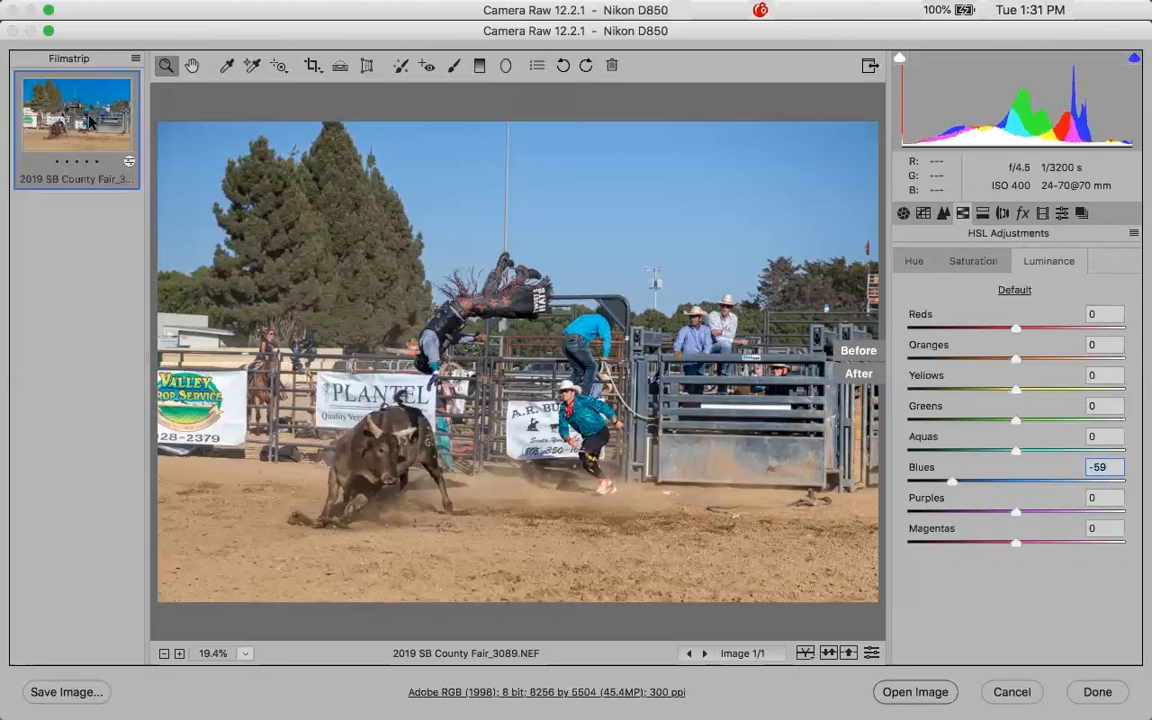
- Show the edited photo alone at 25% and set the Blues luminance to -28
{"action": "left_click", "coordinate": [640, 204]}
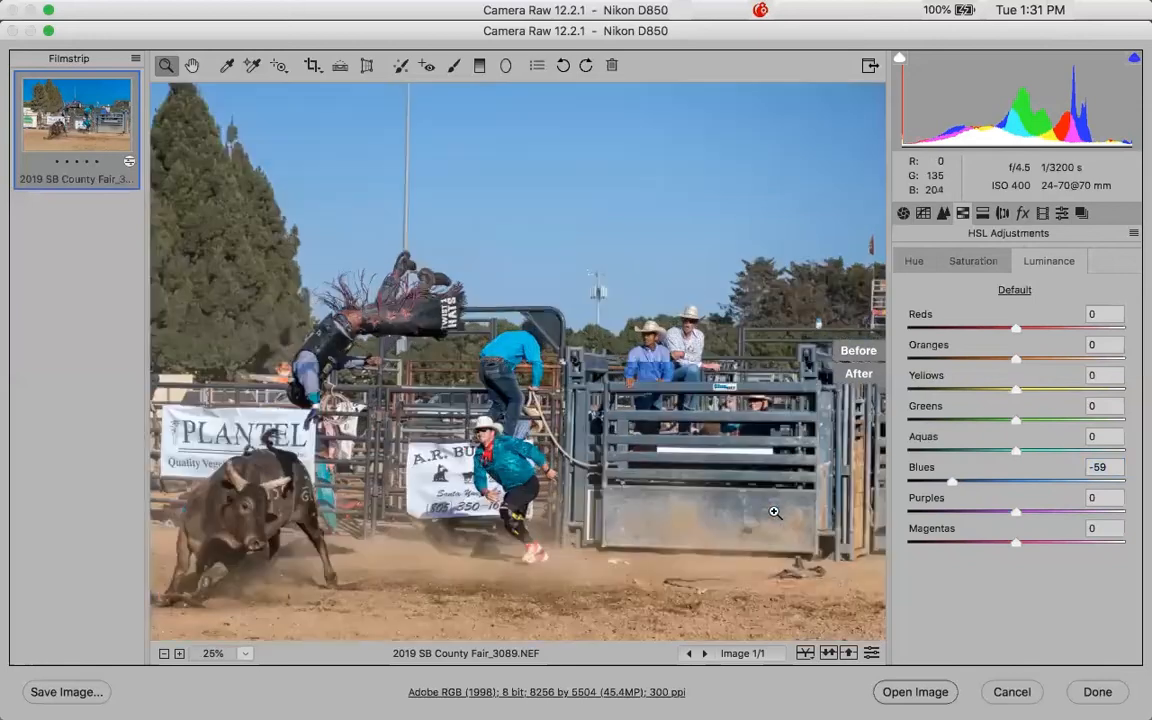
{"action": "left_click", "coordinate": [805, 654]}
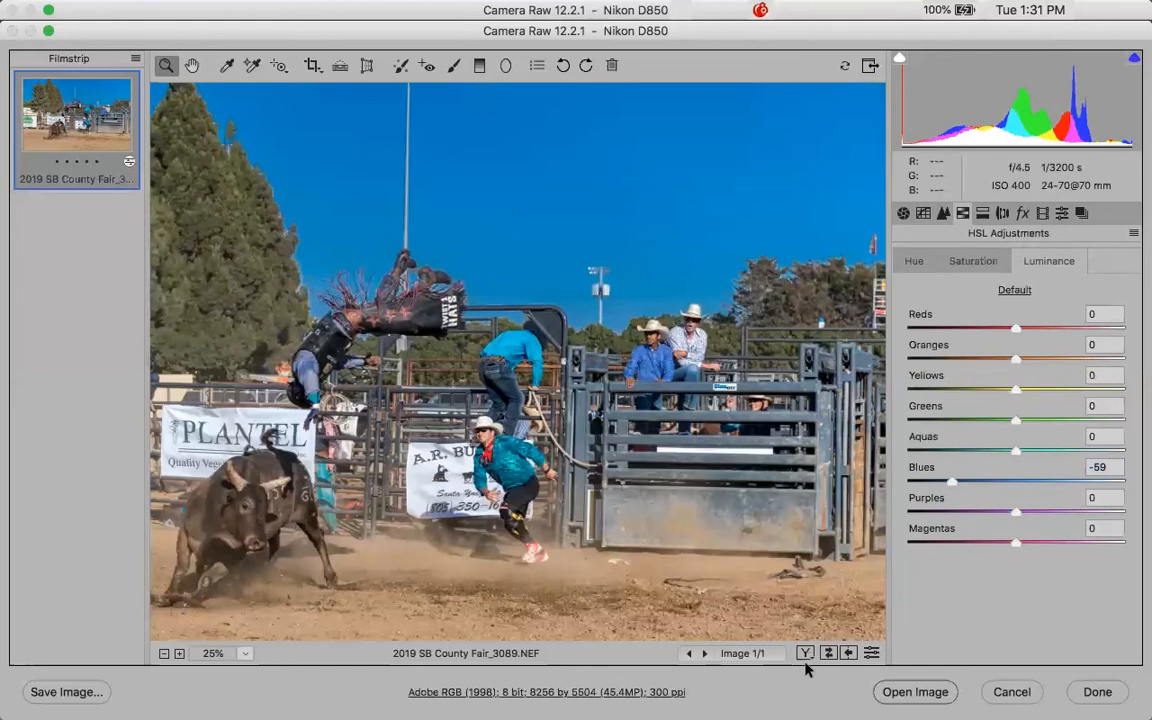
{"action": "left_click", "coordinate": [983, 483]}
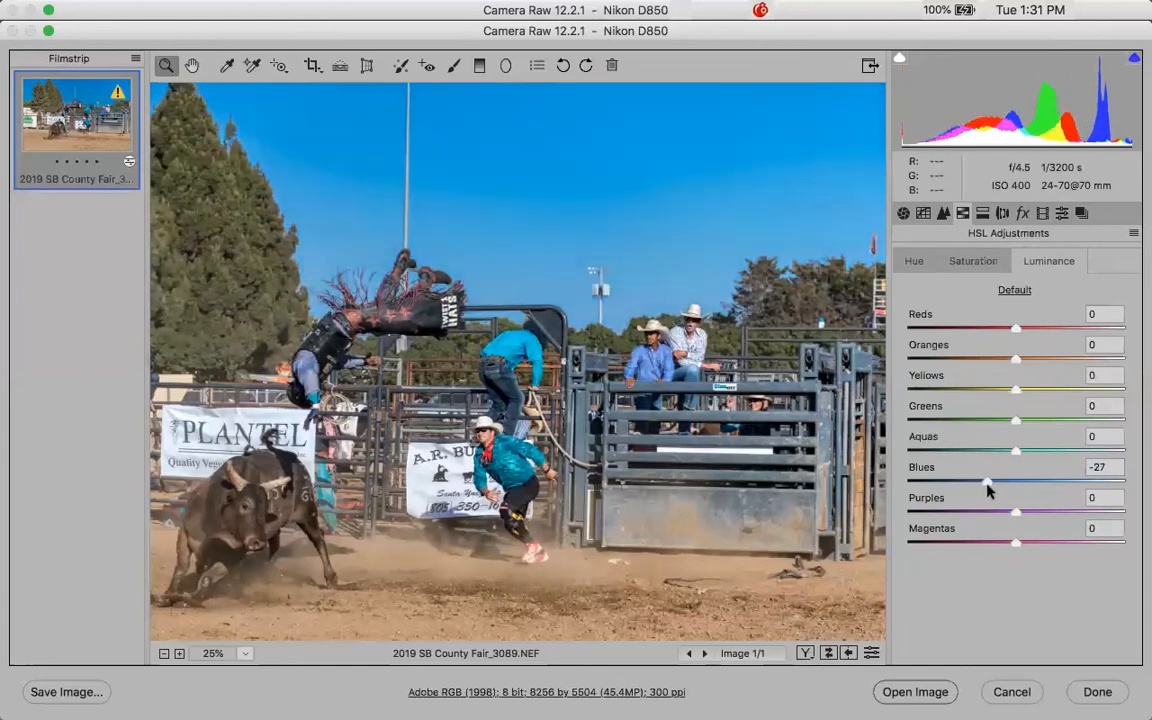
{"action": "key", "text": "Up"}
{"action": "key", "text": "Up"}
{"action": "key", "text": "Up"}
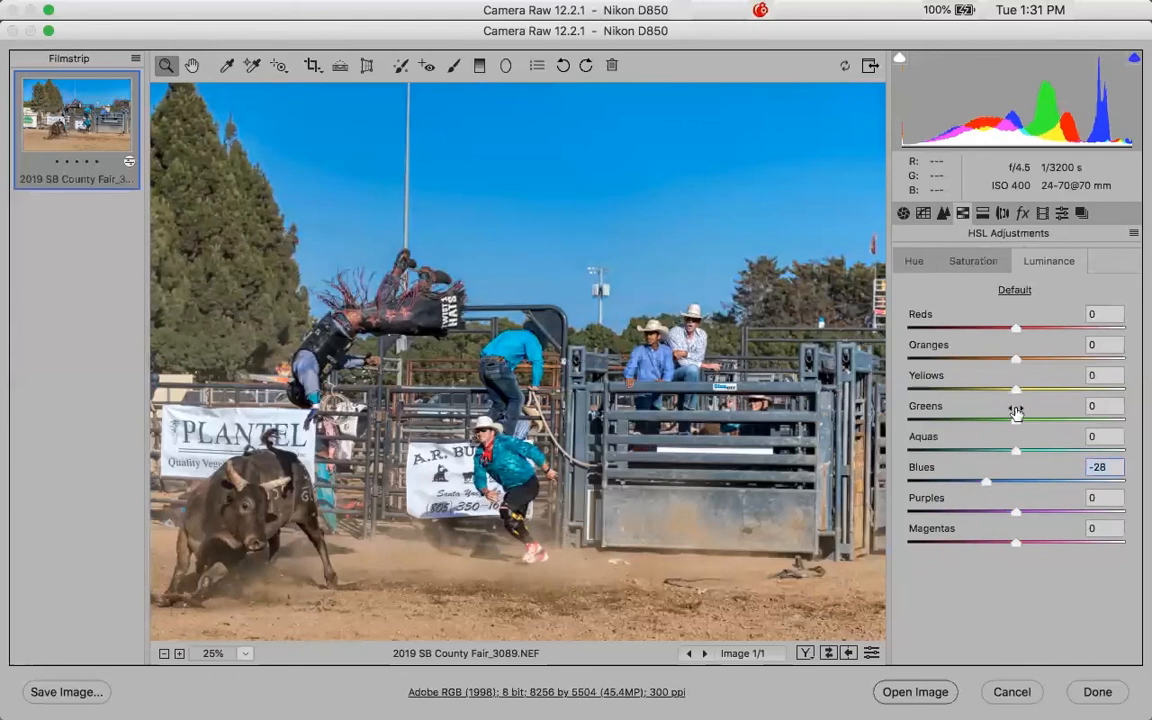
- Set the Blues saturation to +12 and return to the luminance adjustments
{"action": "left_click", "coordinate": [980, 262]}
{"action": "left_click_drag", "start_coordinate": [1036, 496], "coordinate": [1028, 488]}
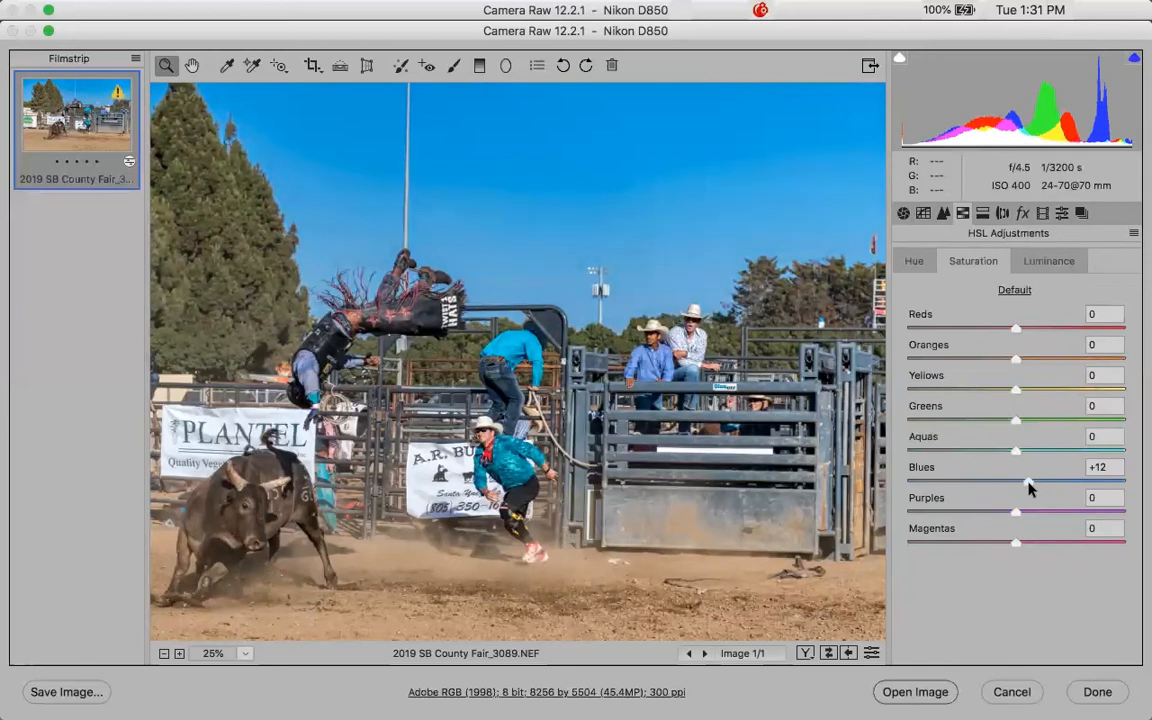
{"action": "left_click", "coordinate": [1030, 258]}
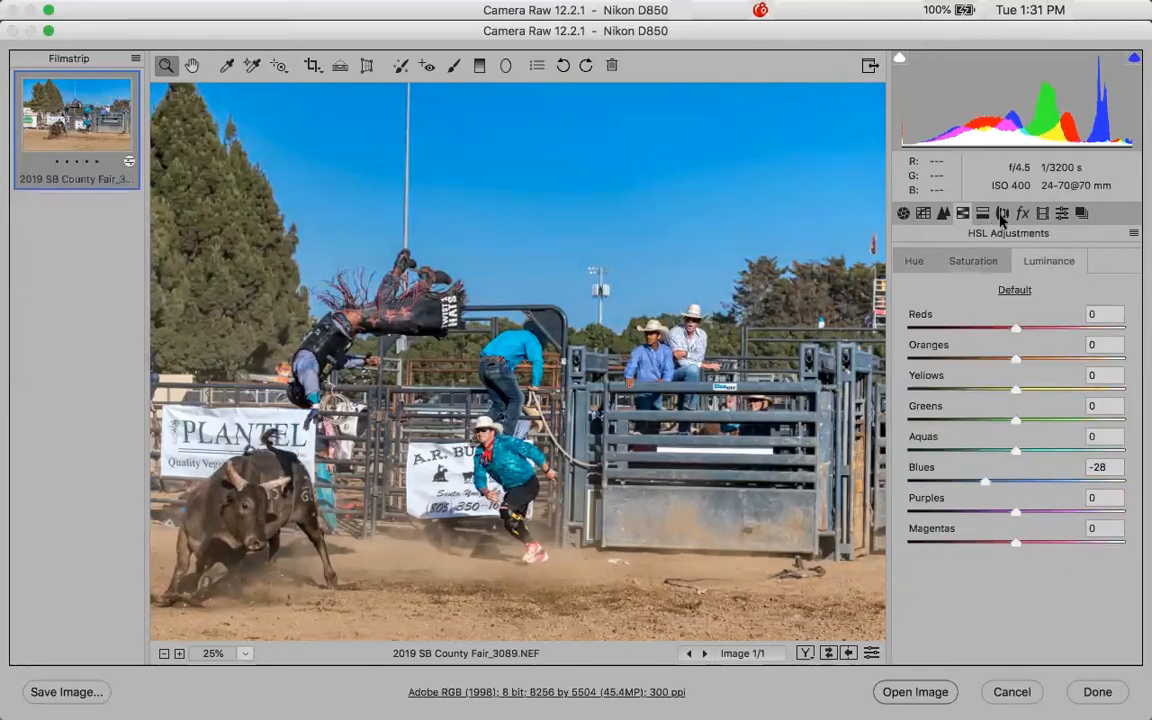
- Review the photo's Lens Corrections, Effects and Snapshots settings, and return to the Basic adjustments
{"action": "left_click", "coordinate": [1002, 214]}
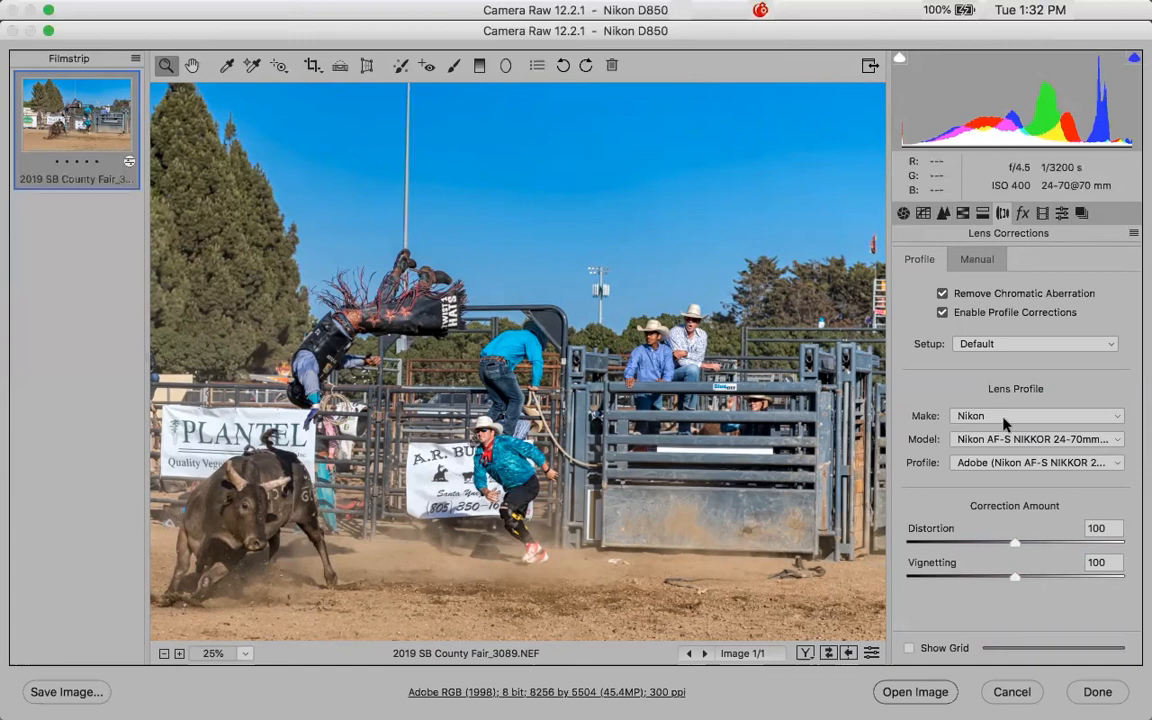
{"action": "left_click", "coordinate": [1021, 213]}
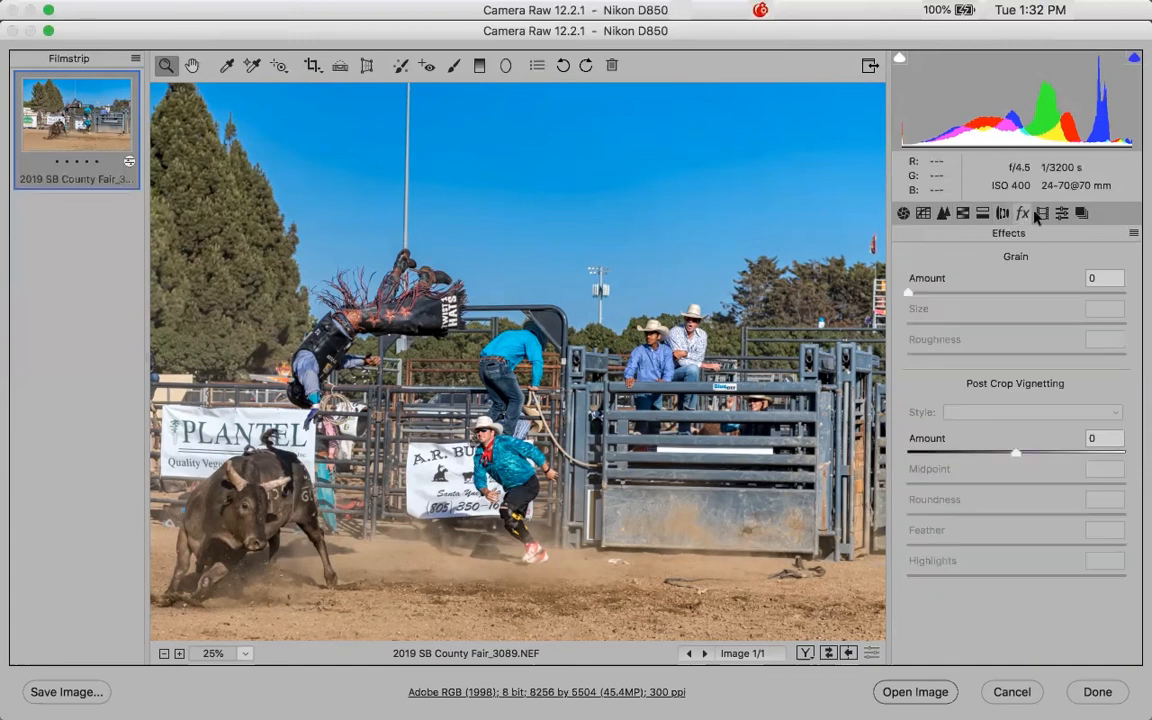
{"action": "left_click", "coordinate": [1080, 213]}
{"action": "left_click", "coordinate": [1080, 213]}
{"action": "left_click", "coordinate": [903, 213]}
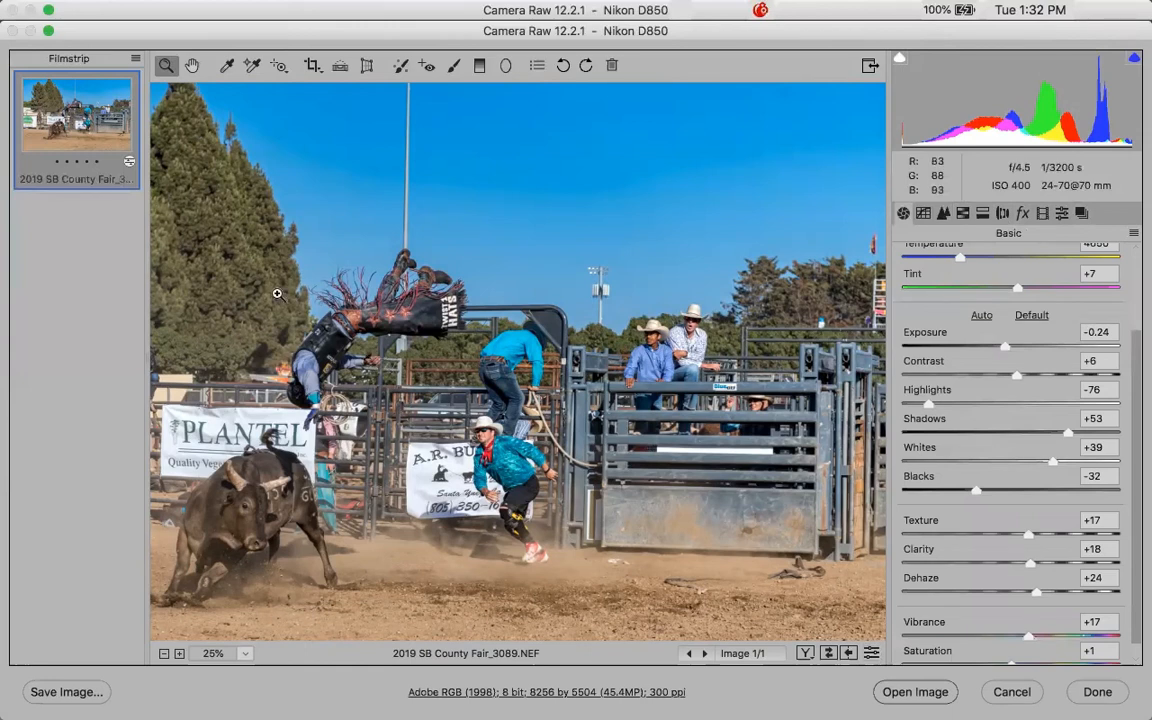
- Zoom to 66.7% on the thrown rider and the Plantel banner, start the Adjustment Brush and reset its Exposure
{"action": "left_click_drag", "start_coordinate": [267, 277], "coordinate": [463, 497]}
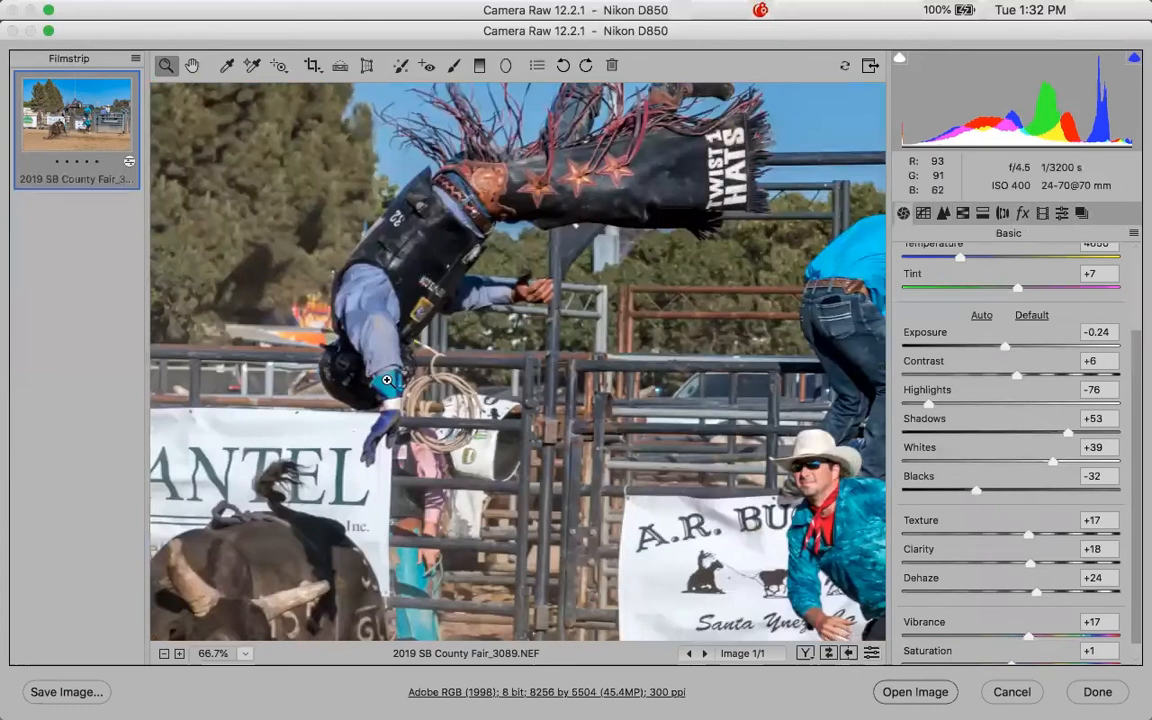
{"action": "left_click", "coordinate": [418, 574]}
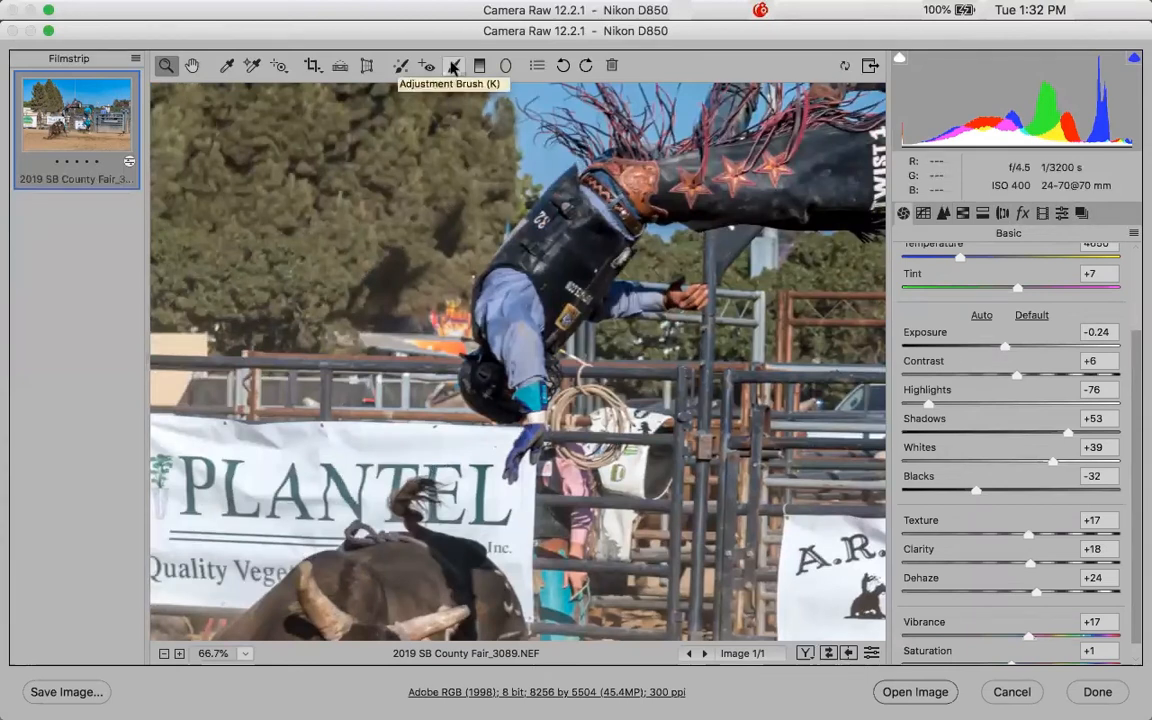
{"action": "left_click", "coordinate": [454, 67]}
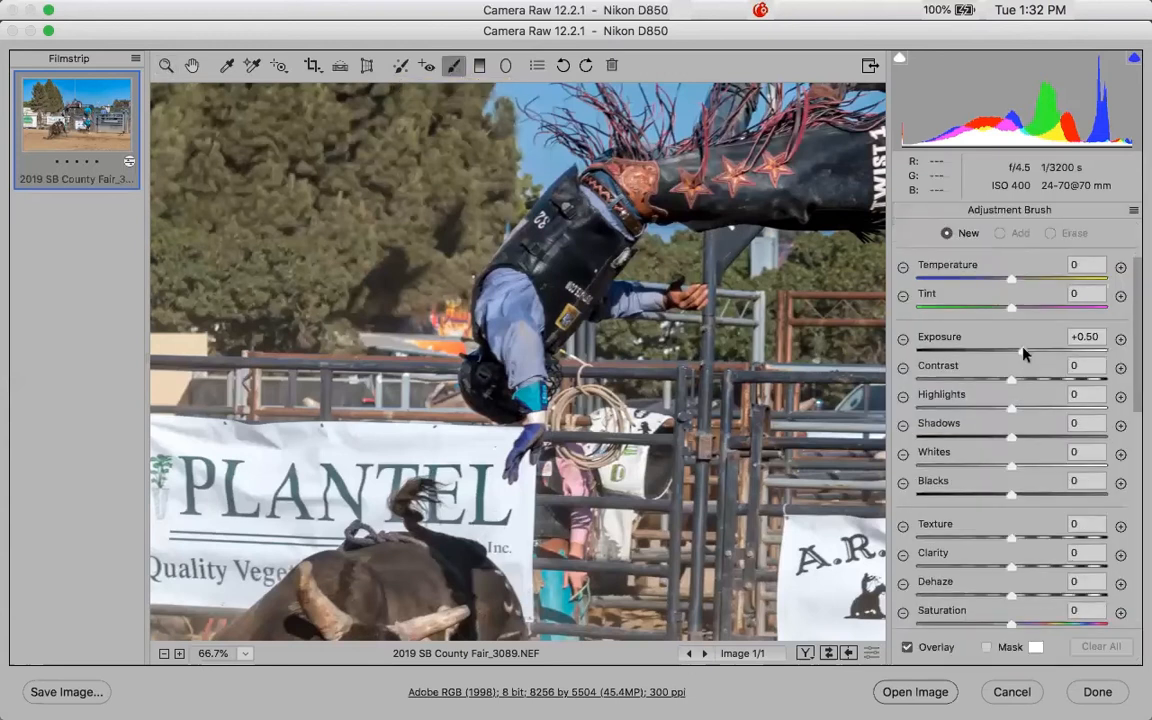
{"action": "double_click", "coordinate": [1023, 354]}
- Set the Adjustment Brush's Feather to 31 and reduce its Size to 24
{"action": "scroll", "coordinate": [1121, 532], "scroll_direction": "down", "scroll_amount": 5}
{"action": "scroll", "coordinate": [978, 341], "scroll_direction": "down", "scroll_amount": 3}
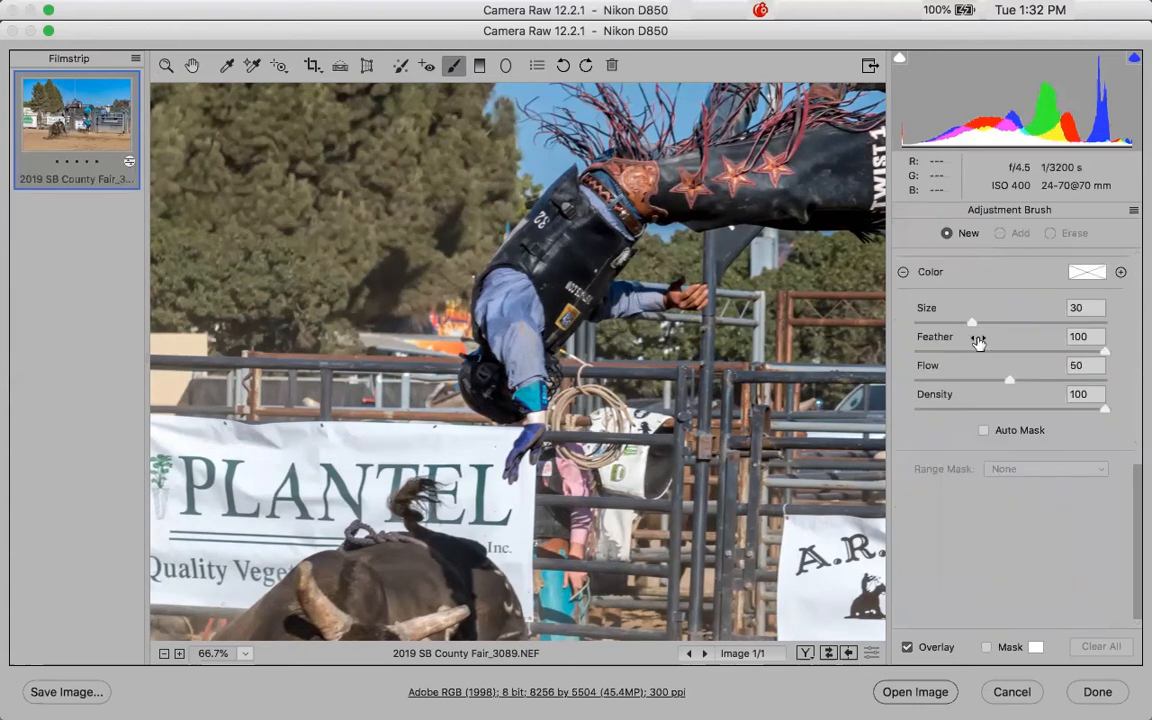
{"action": "left_click", "coordinate": [979, 352]}
{"action": "left_click_drag", "start_coordinate": [978, 352], "coordinate": [975, 352]}
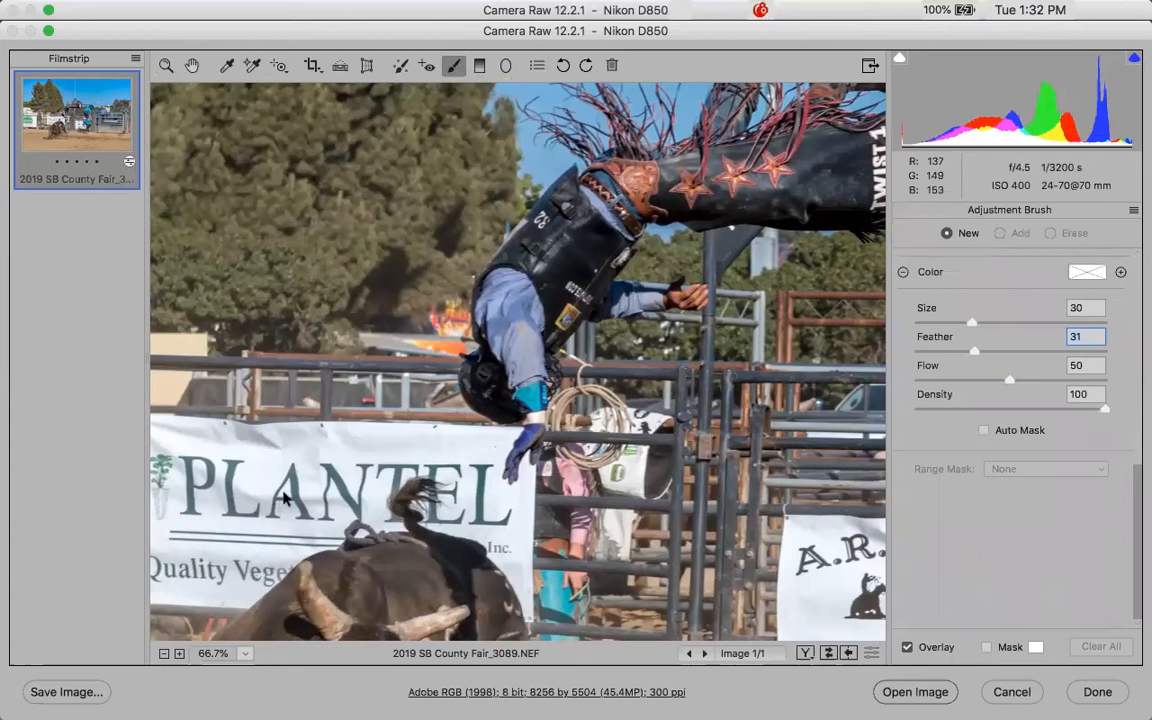
{"action": "key", "text": "bracketleft"}
{"action": "key", "text": "bracketleft"}
{"action": "key", "text": "bracketleft"}
{"action": "key", "text": "bracketleft"}
{"action": "key", "text": "bracketleft"}
{"action": "key", "text": "bracketleft"}
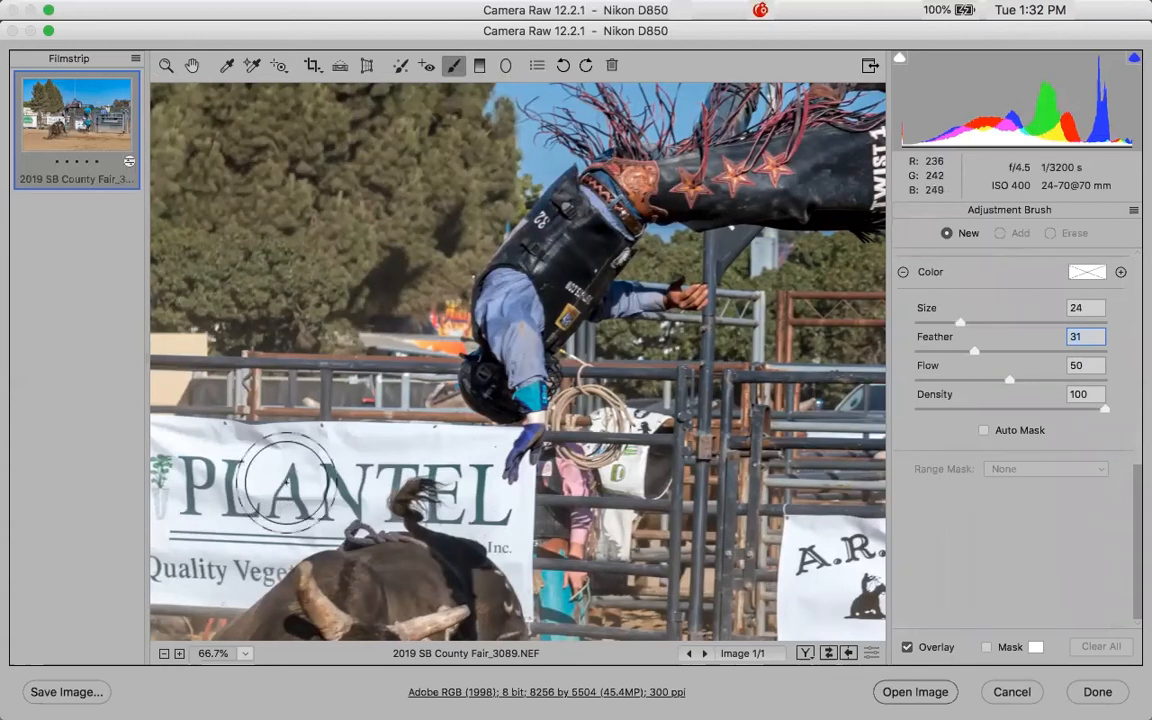
- Reduce the Adjustment Brush's Size to 6
{"action": "key", "text": "bracketleft"}
{"action": "key", "text": "bracketleft"}
{"action": "key", "text": "bracketleft"}
{"action": "key", "text": "bracketleft"}
{"action": "key", "text": "bracketleft"}
{"action": "key", "text": "bracketleft"}
{"action": "key", "text": "bracketleft"}
{"action": "key", "text": "bracketleft"}
{"action": "key", "text": "bracketleft"}
{"action": "key", "text": "bracketleft"}
{"action": "key", "text": "bracketleft"}
{"action": "key", "text": "bracketleft"}
{"action": "key", "text": "bracketleft"}
{"action": "key", "text": "bracketleft"}
{"action": "key", "text": "bracketleft"}
{"action": "key", "text": "bracketleft"}
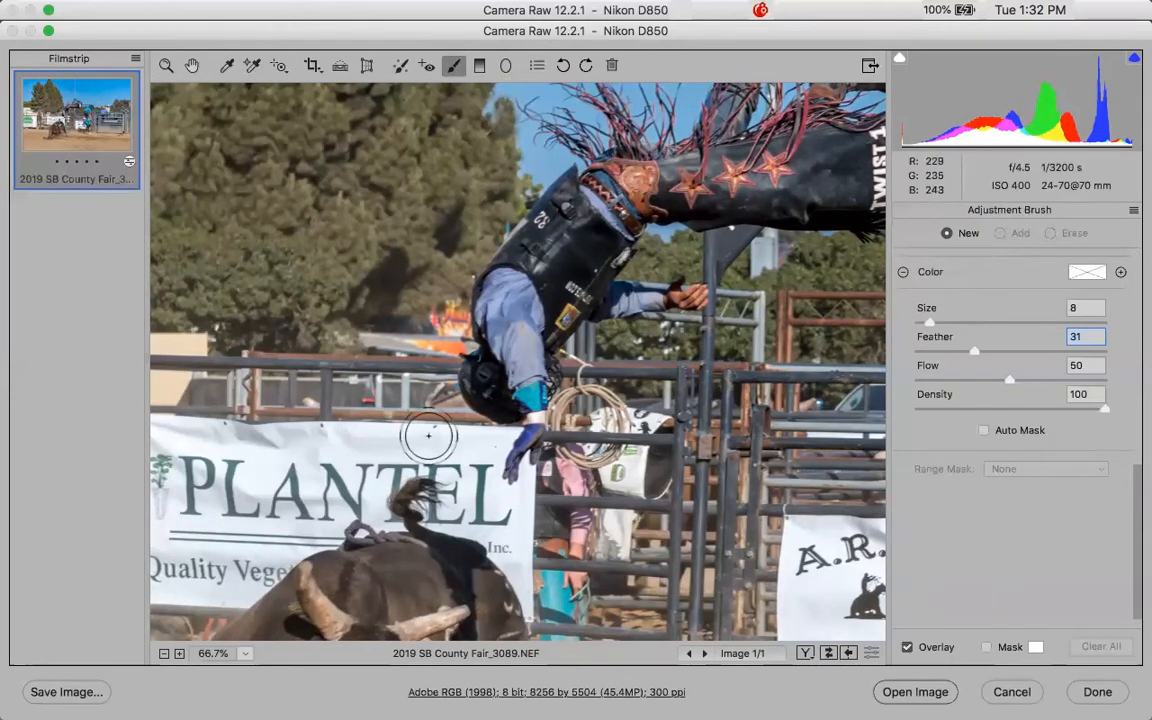
{"action": "key", "text": "bracketleft"}
{"action": "key", "text": "bracketleft"}
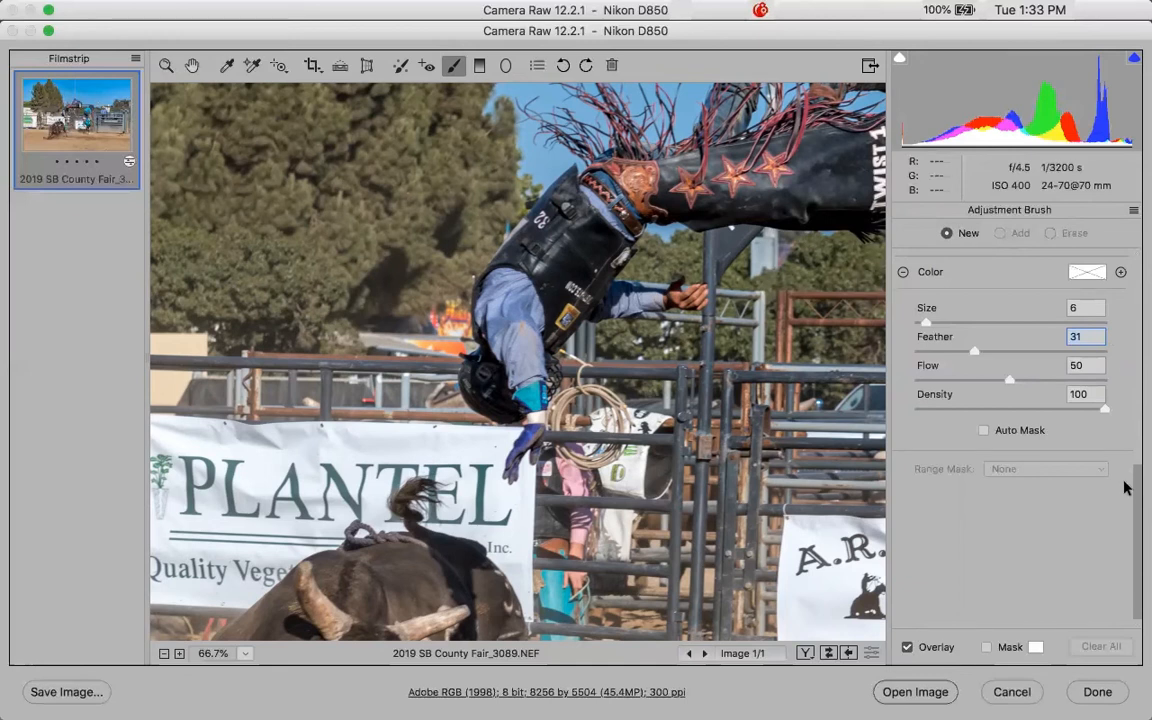
- Brush a new adjustment over the rider's black helmet, with Exposure at +0.75 and Shadows at +33
{"action": "left_click", "coordinate": [1140, 261]}
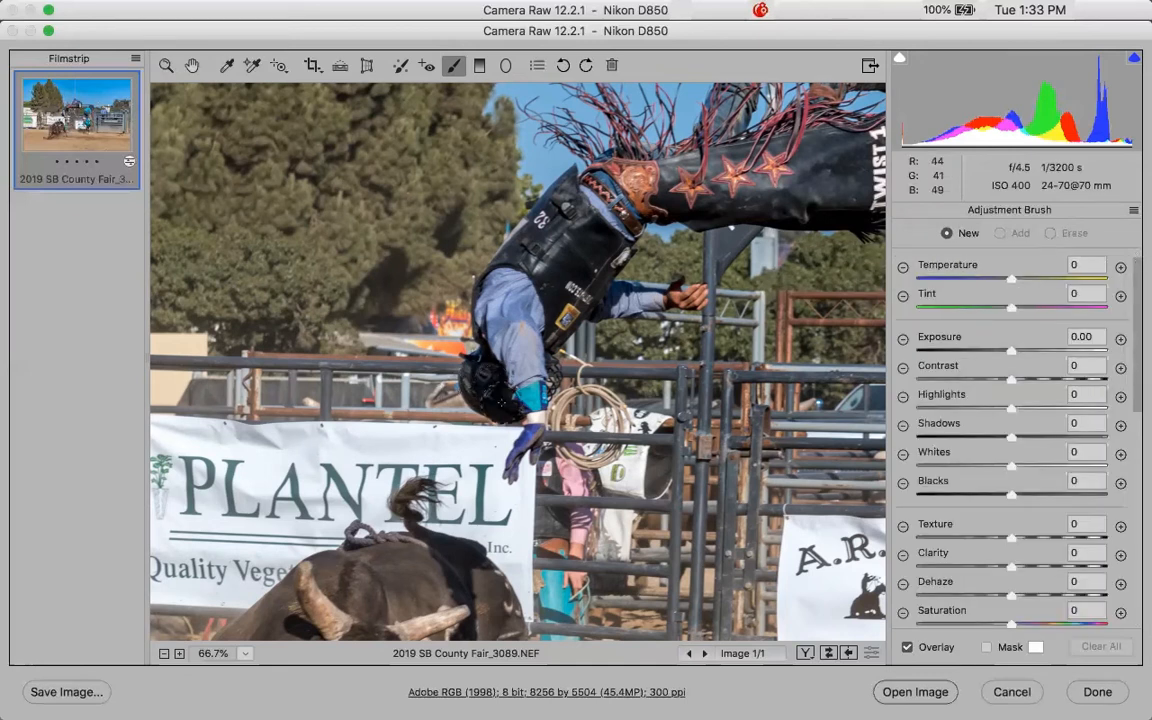
{"action": "left_click", "coordinate": [492, 357]}
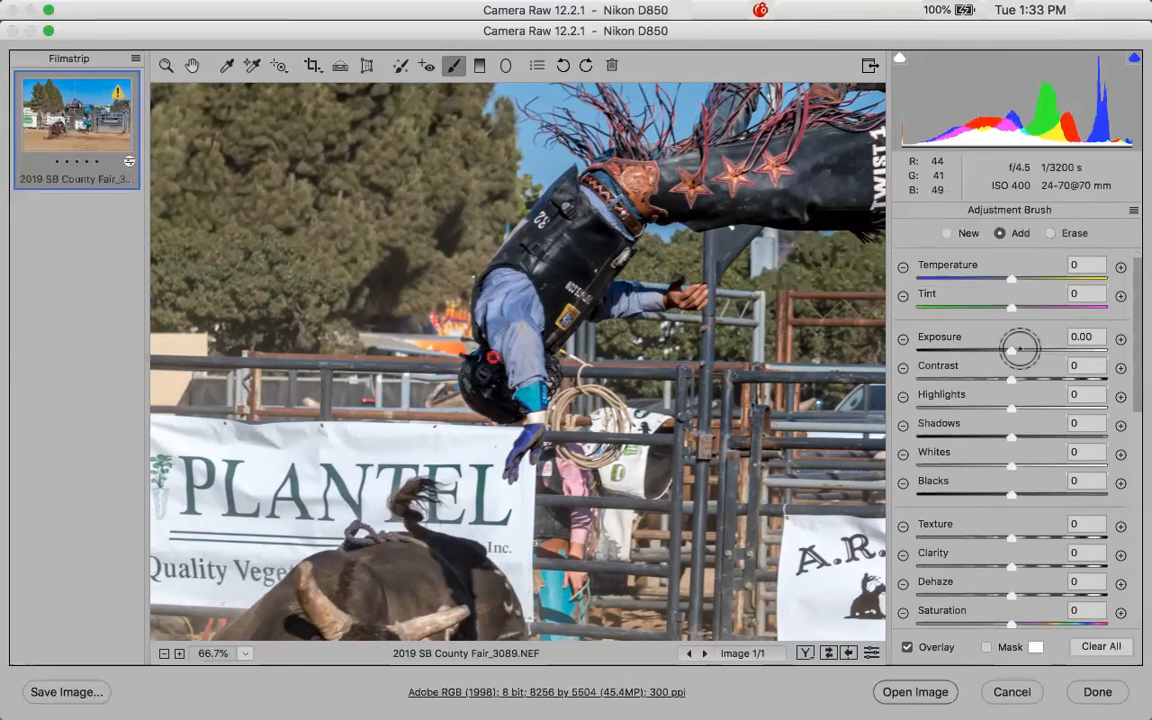
{"action": "left_click_drag", "start_coordinate": [1016, 351], "coordinate": [1021, 351]}
{"action": "left_click_drag", "start_coordinate": [1021, 437], "coordinate": [1049, 441]}
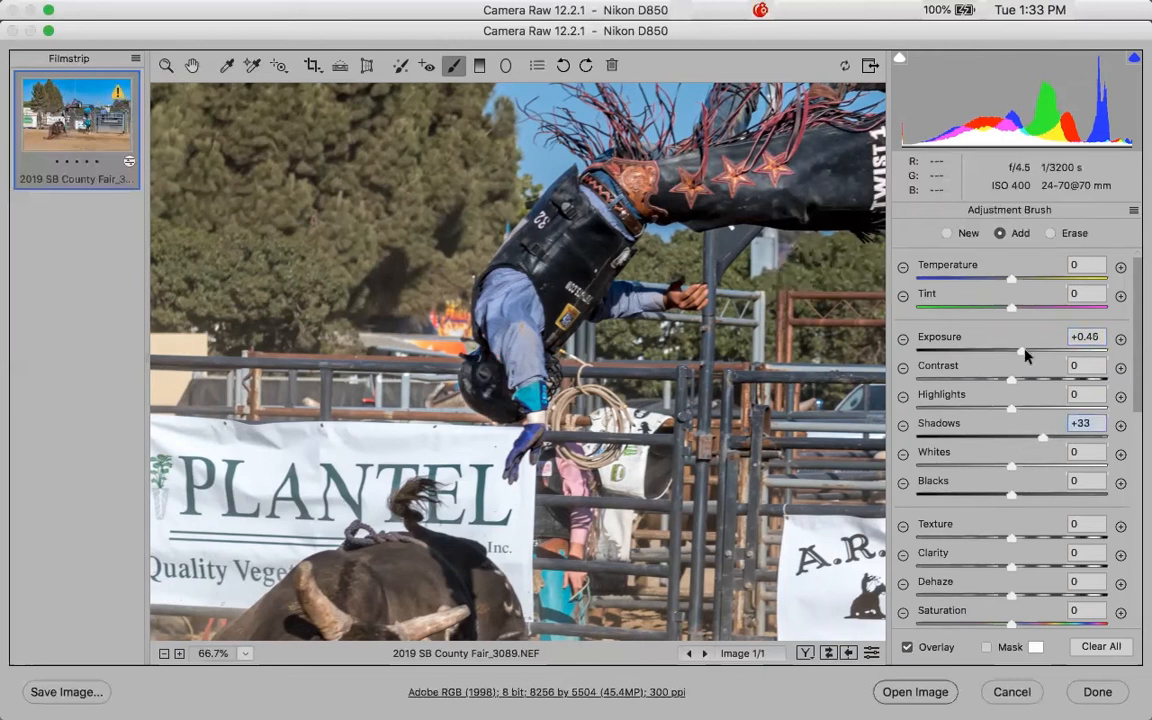
{"action": "left_click_drag", "start_coordinate": [1025, 351], "coordinate": [1029, 352]}
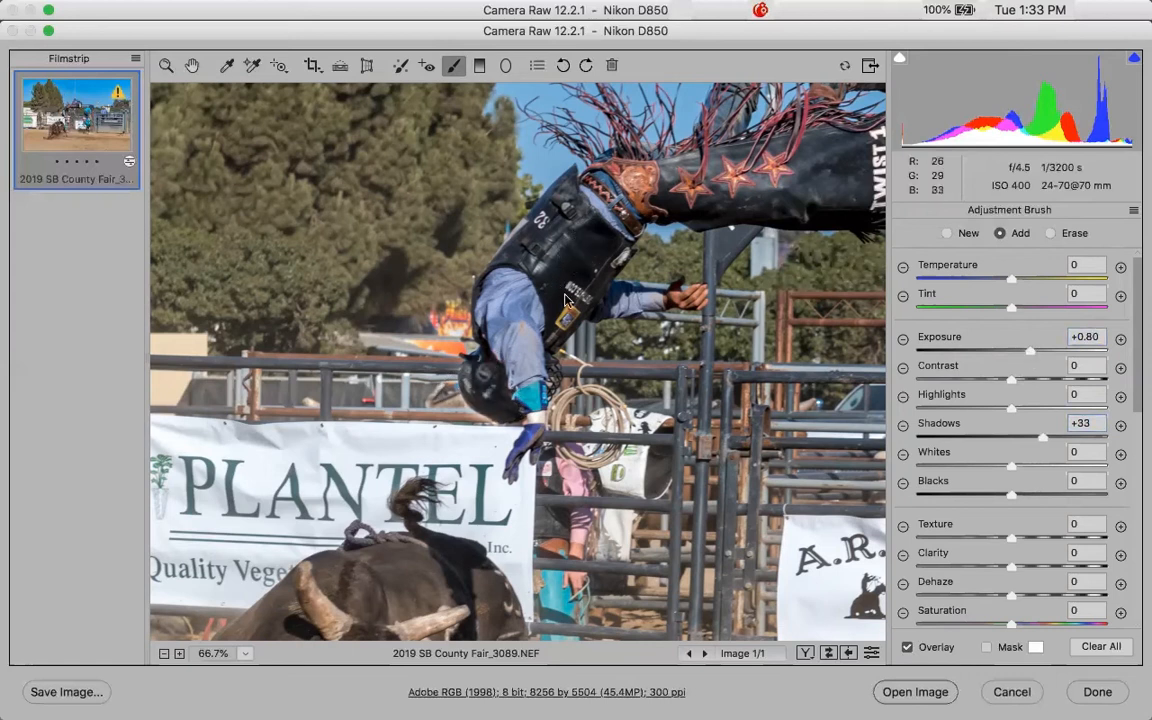
{"action": "left_click_drag", "start_coordinate": [529, 396], "coordinate": [487, 414]}
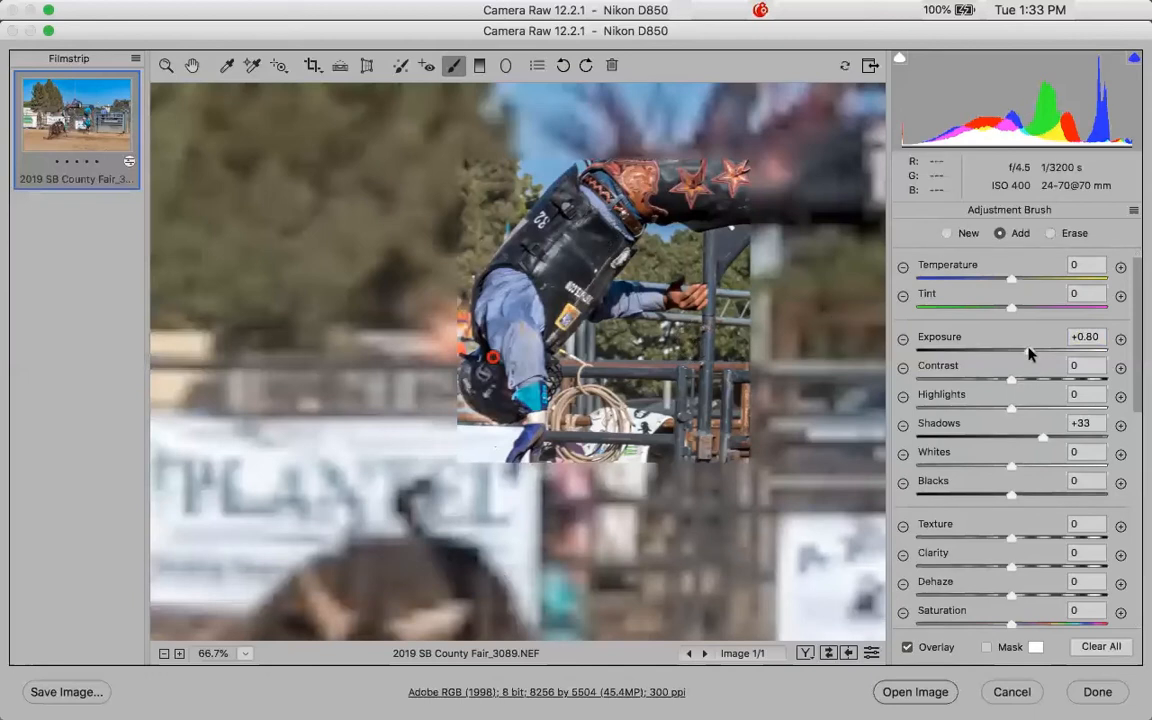
{"action": "left_click_drag", "start_coordinate": [1030, 353], "coordinate": [1028, 357]}
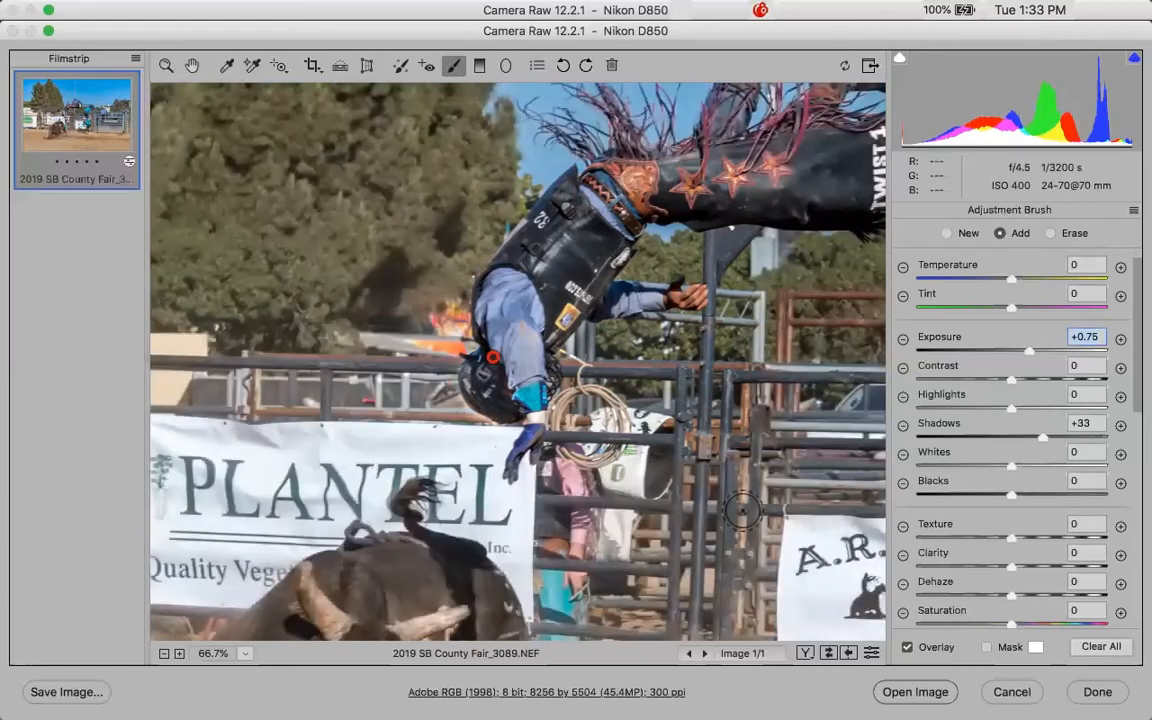
- Examine the bull below the rider and the Adjustment Brush's remaining adjustment settings
{"action": "left_click_drag", "start_coordinate": [465, 470], "coordinate": [530, 303]}
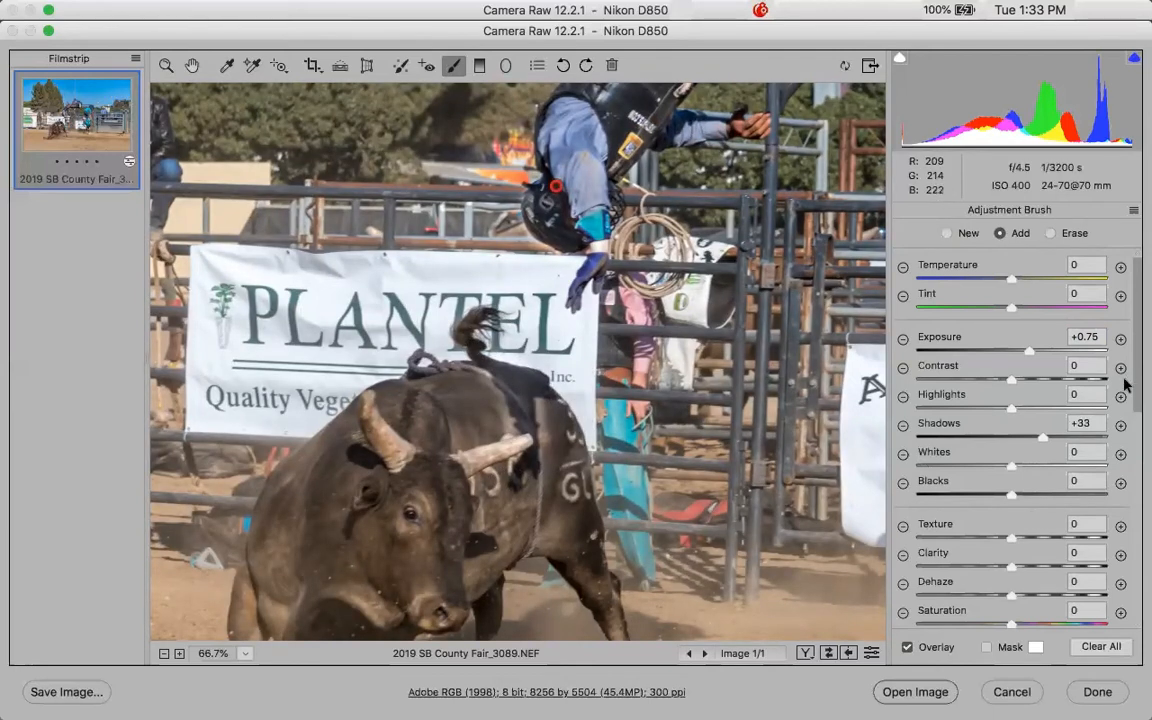
{"action": "scroll", "coordinate": [1124, 383], "scroll_direction": "down", "scroll_amount": 4}
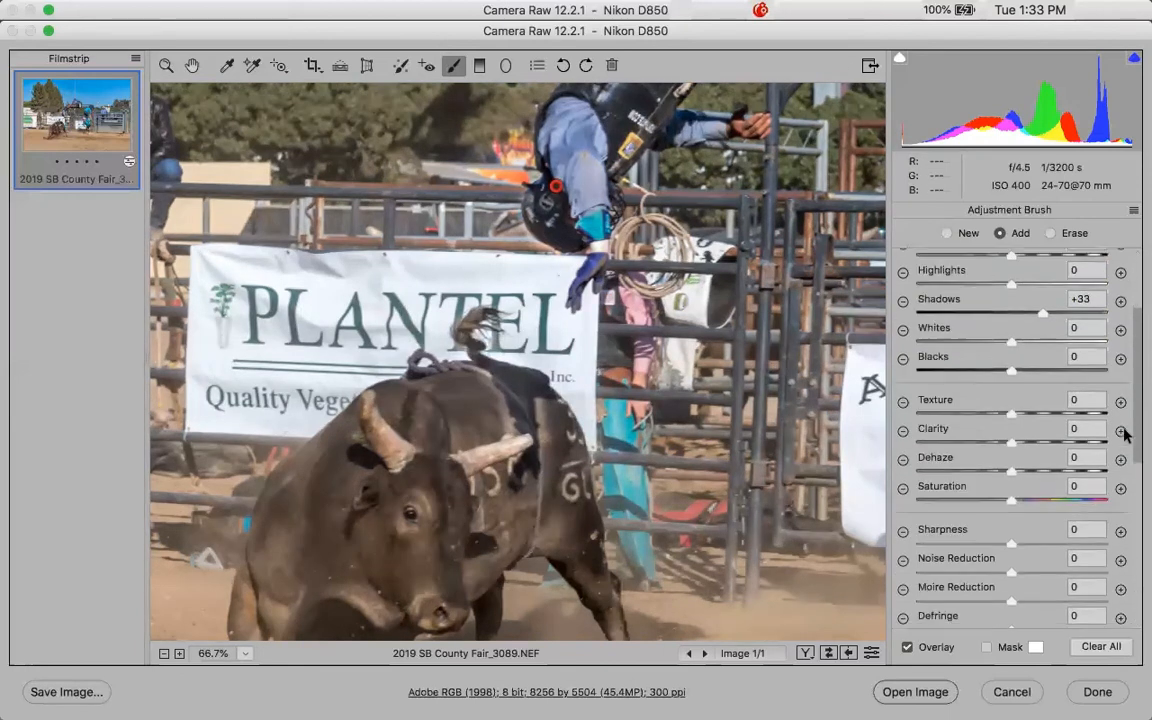
{"action": "scroll", "coordinate": [1140, 369], "scroll_direction": "up", "scroll_amount": 3}
{"action": "scroll", "coordinate": [1140, 337], "scroll_direction": "up", "scroll_amount": 2}
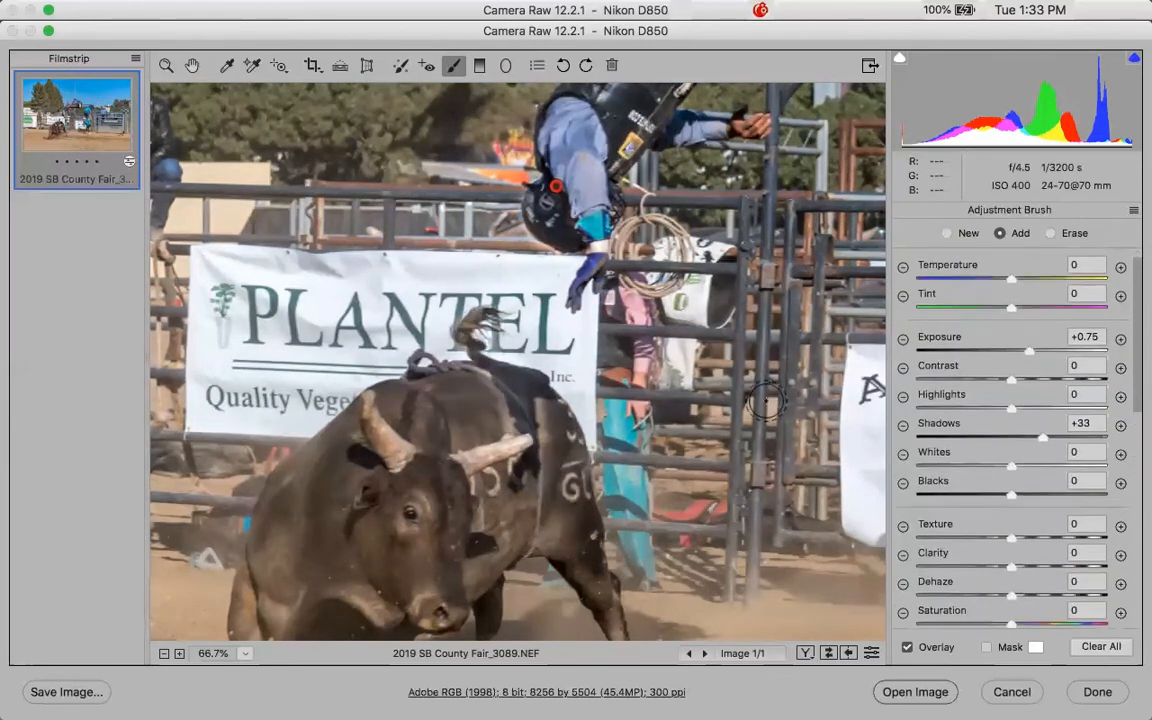
- Extend the helmet's brush adjustment over the rider's dark leather chaps
{"action": "key", "text": "space"}
{"action": "mouse_move", "coordinate": [708, 451]}
{"action": "left_mouse_down"}
{"action": "mouse_move", "coordinate": [684, 597]}
{"action": "mouse_move", "coordinate": [692, 618]}
{"action": "left_mouse_up"}
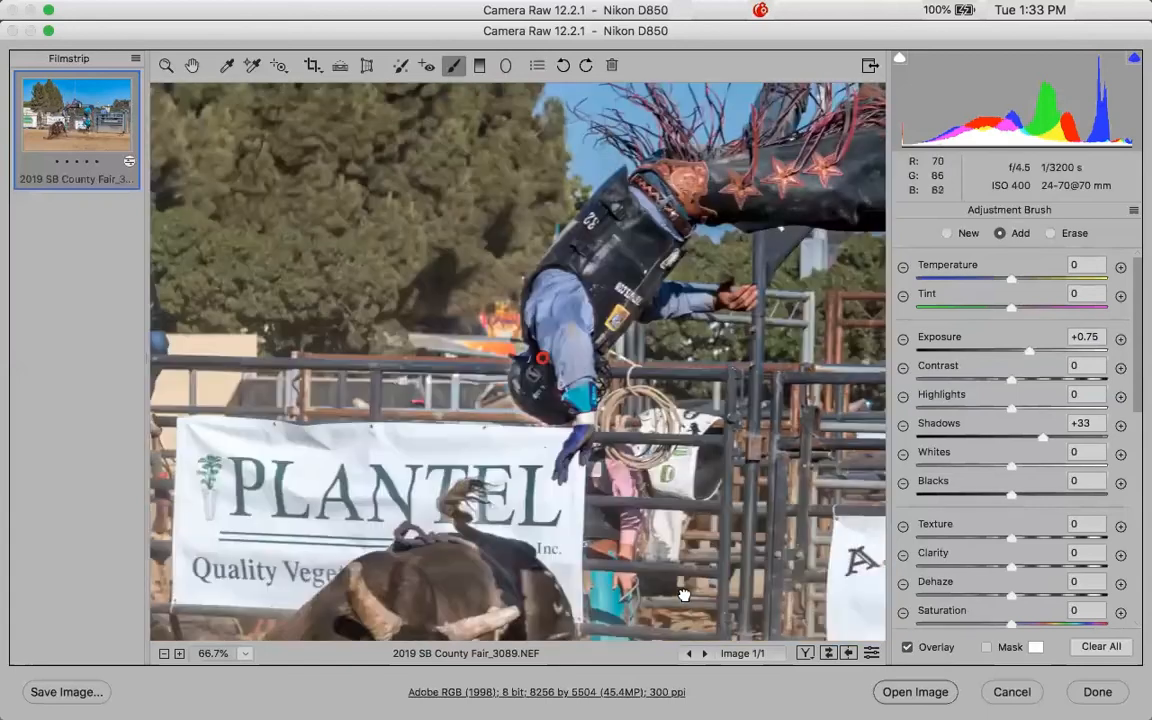
{"action": "left_click_drag", "start_coordinate": [708, 449], "coordinate": [638, 554]}
{"action": "left_click_drag", "start_coordinate": [623, 489], "coordinate": [544, 549]}
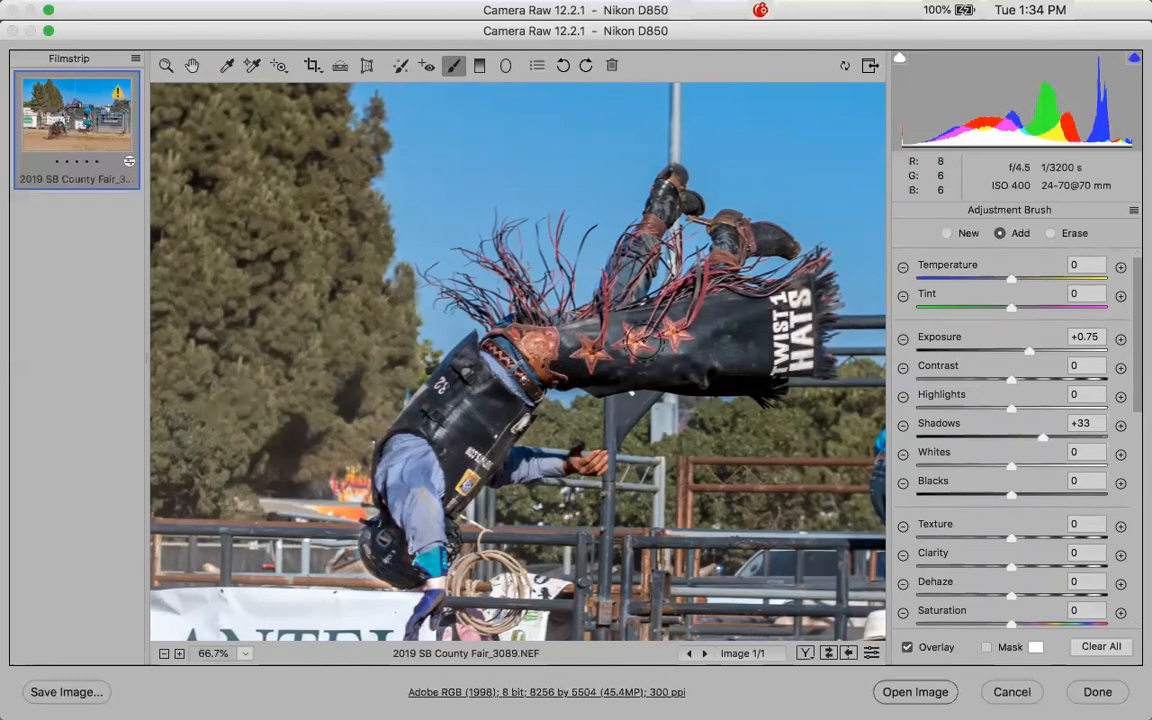
{"action": "mouse_move", "coordinate": [646, 342]}
{"action": "left_mouse_down"}
{"action": "mouse_move", "coordinate": [580, 309]}
{"action": "mouse_move", "coordinate": [599, 300]}
{"action": "left_mouse_up"}
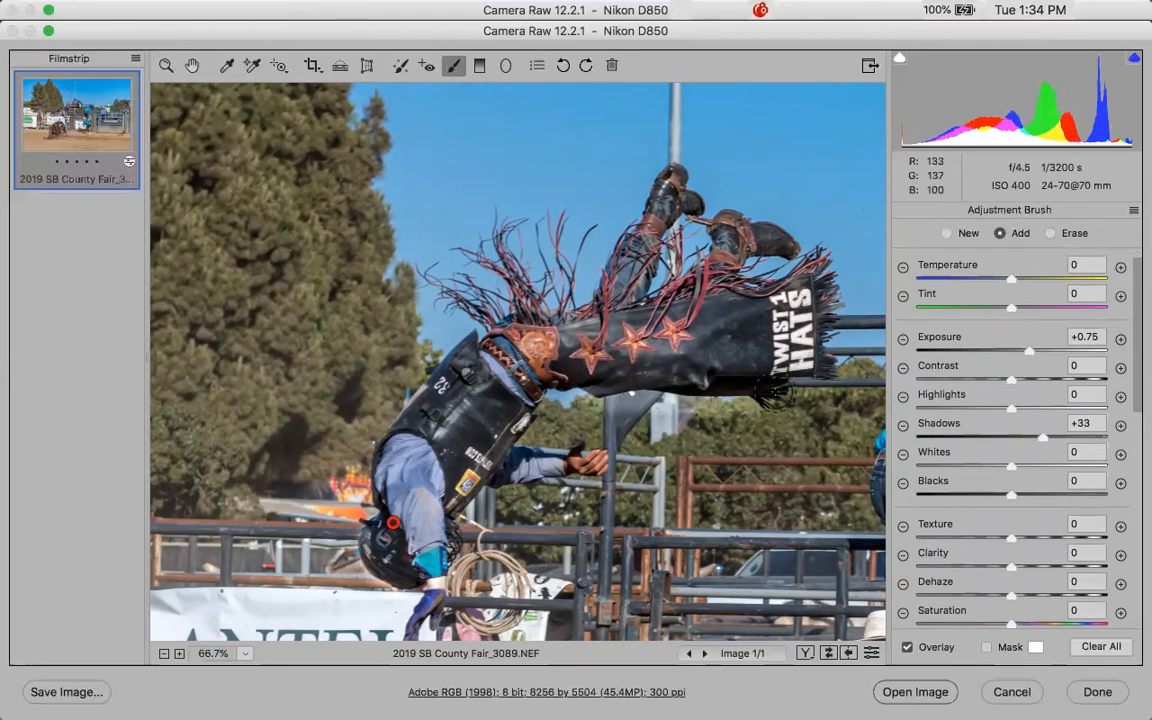
- Erase the brush adjustment from the background along the chaps' lower edge, and start a new brush adjustment
{"action": "key", "text": "alt"}
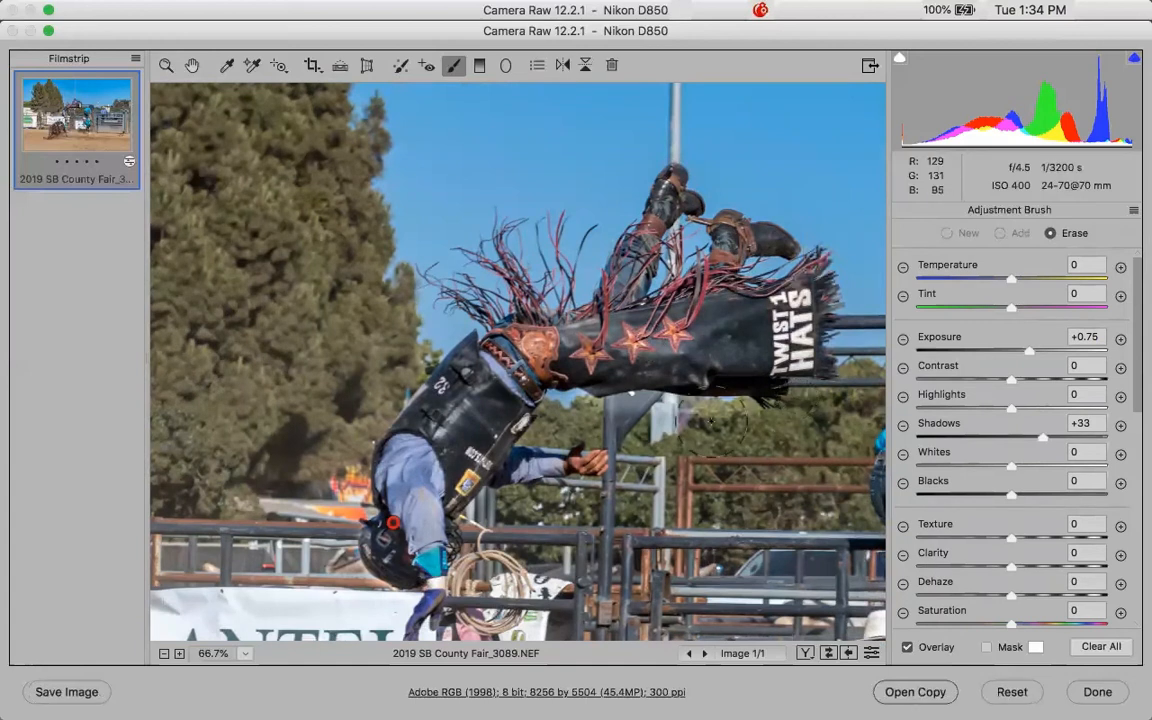
{"action": "mouse_move", "coordinate": [640, 392]}
{"action": "left_mouse_down"}
{"action": "mouse_move", "coordinate": [637, 428]}
{"action": "mouse_move", "coordinate": [640, 404]}
{"action": "left_mouse_up"}
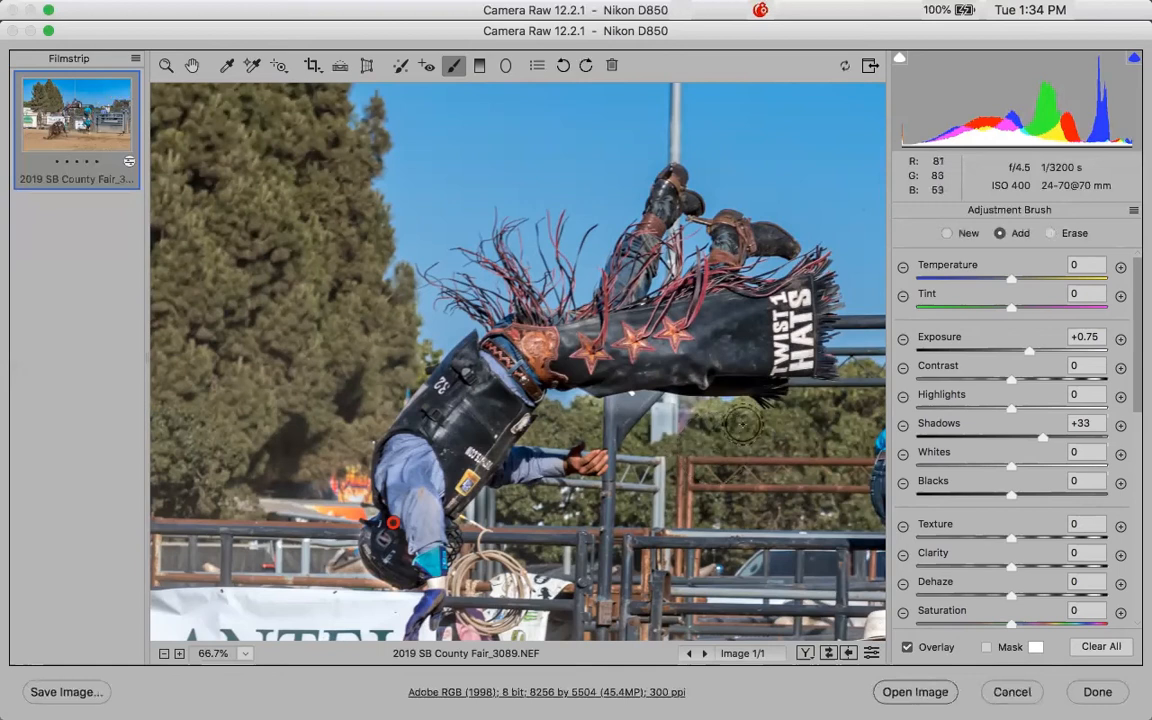
{"action": "key", "text": "alt"}
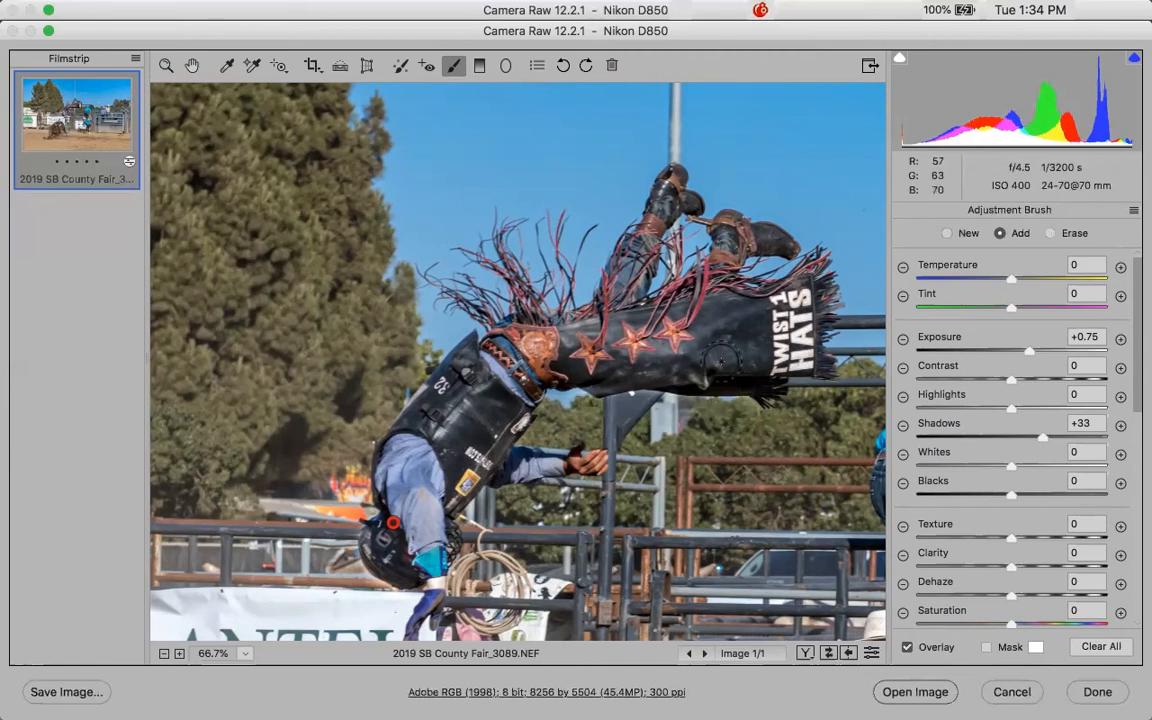
{"action": "key", "text": "alt"}
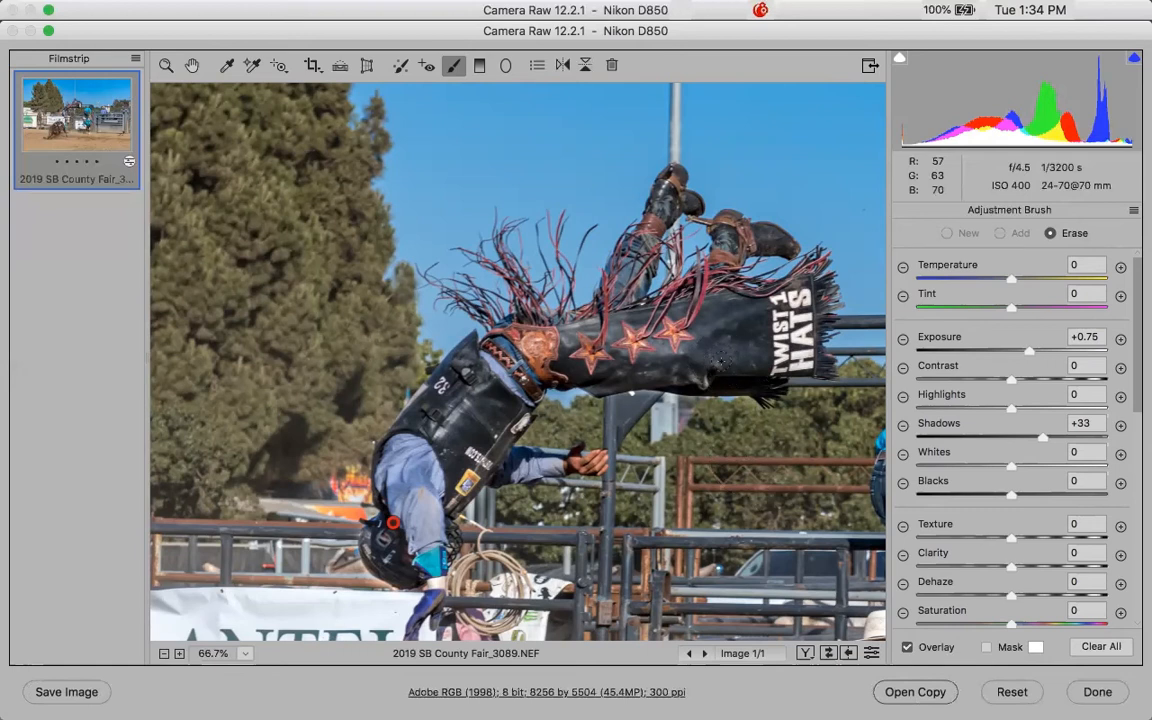
{"action": "left_click_drag", "start_coordinate": [728, 401], "coordinate": [638, 398]}
{"action": "left_click_drag", "start_coordinate": [638, 398], "coordinate": [744, 407]}
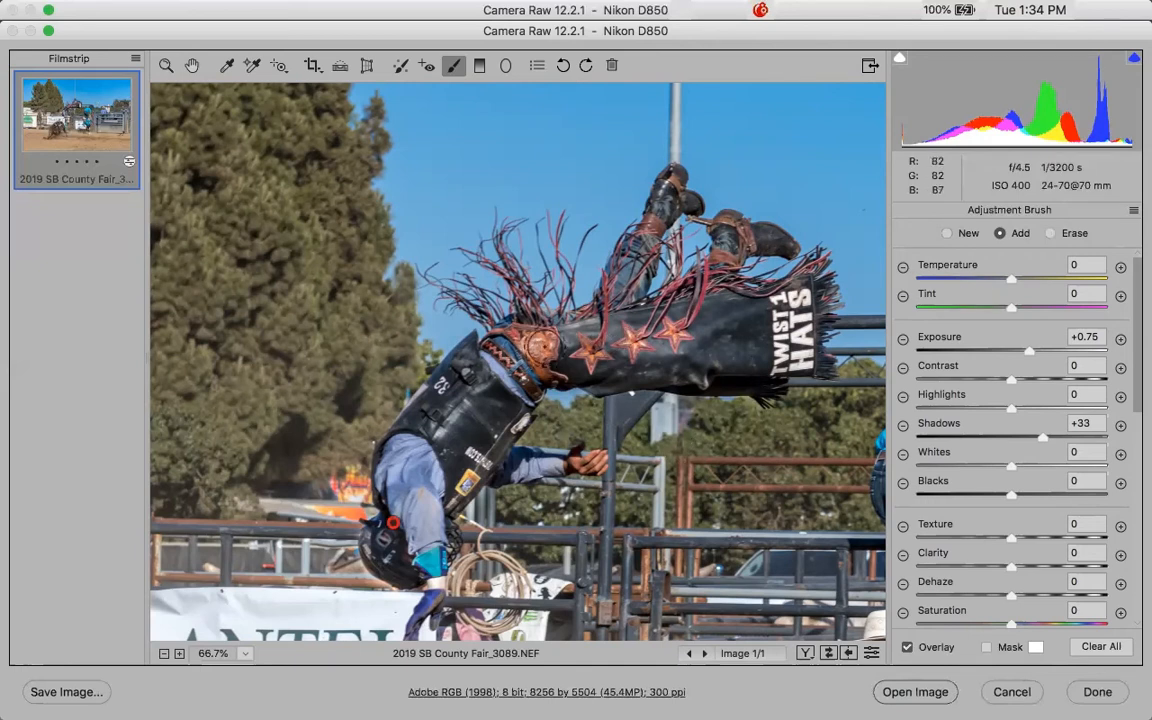
{"action": "left_click", "coordinate": [946, 233]}
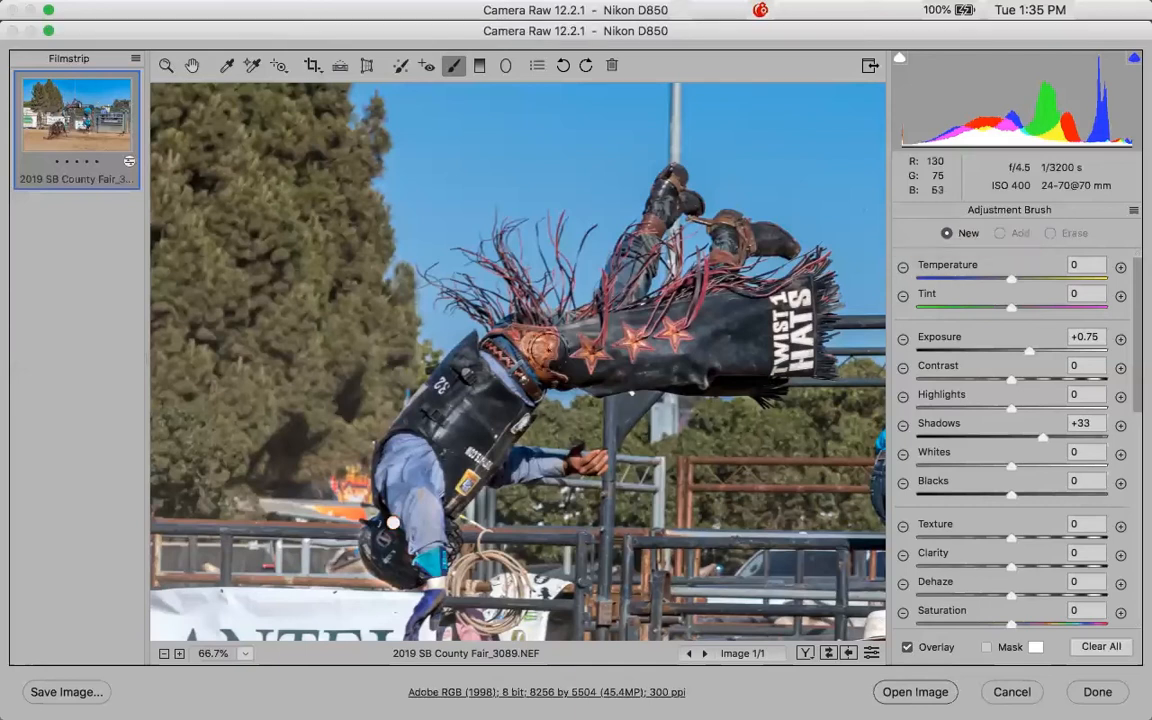
- Brush a new adjustment onto the orange leather and three stars on the rider's chaps, trimming the overspill and setting Saturation to +7
{"action": "mouse_move", "coordinate": [536, 346]}
{"action": "left_mouse_down"}
{"action": "mouse_move", "coordinate": [480, 311]}
{"action": "mouse_move", "coordinate": [542, 312]}
{"action": "left_mouse_up"}
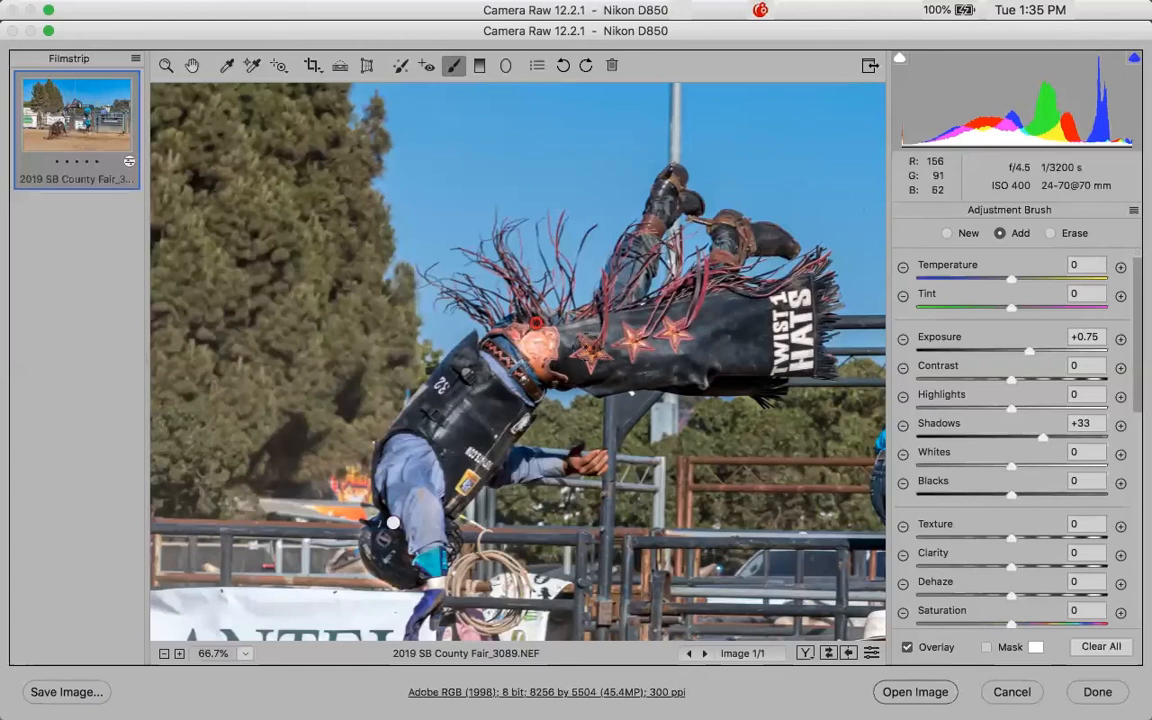
{"action": "left_click_drag", "start_coordinate": [591, 352], "coordinate": [674, 333]}
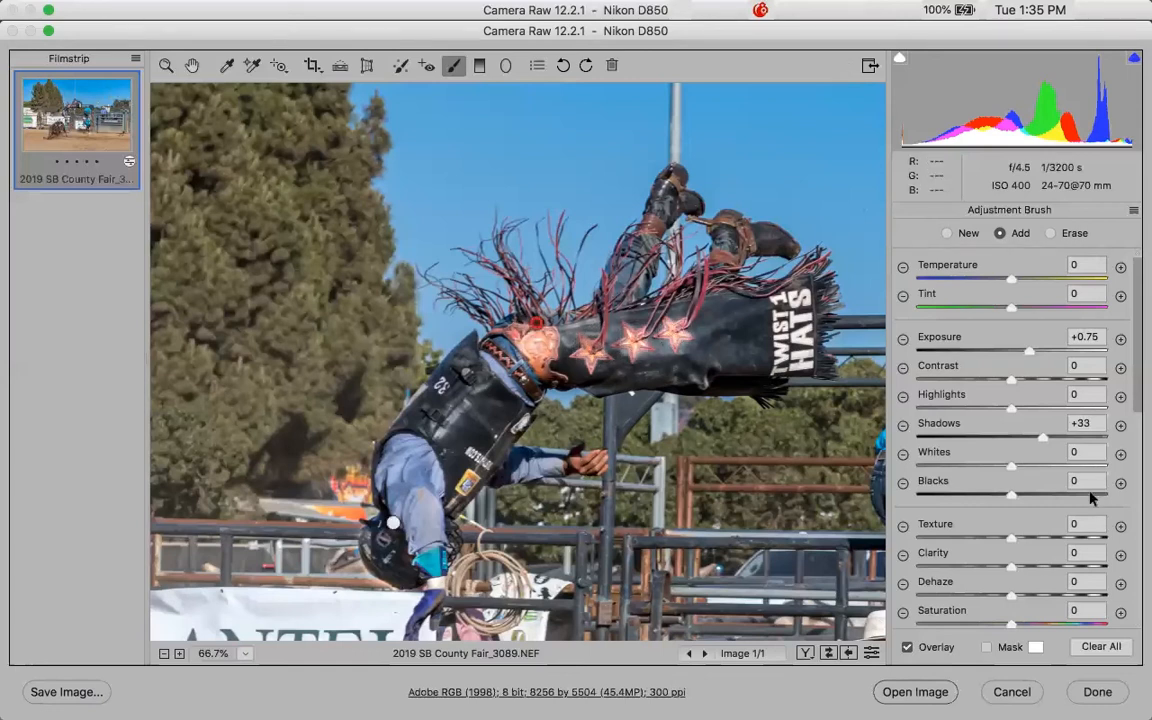
{"action": "left_click", "coordinate": [1021, 627]}
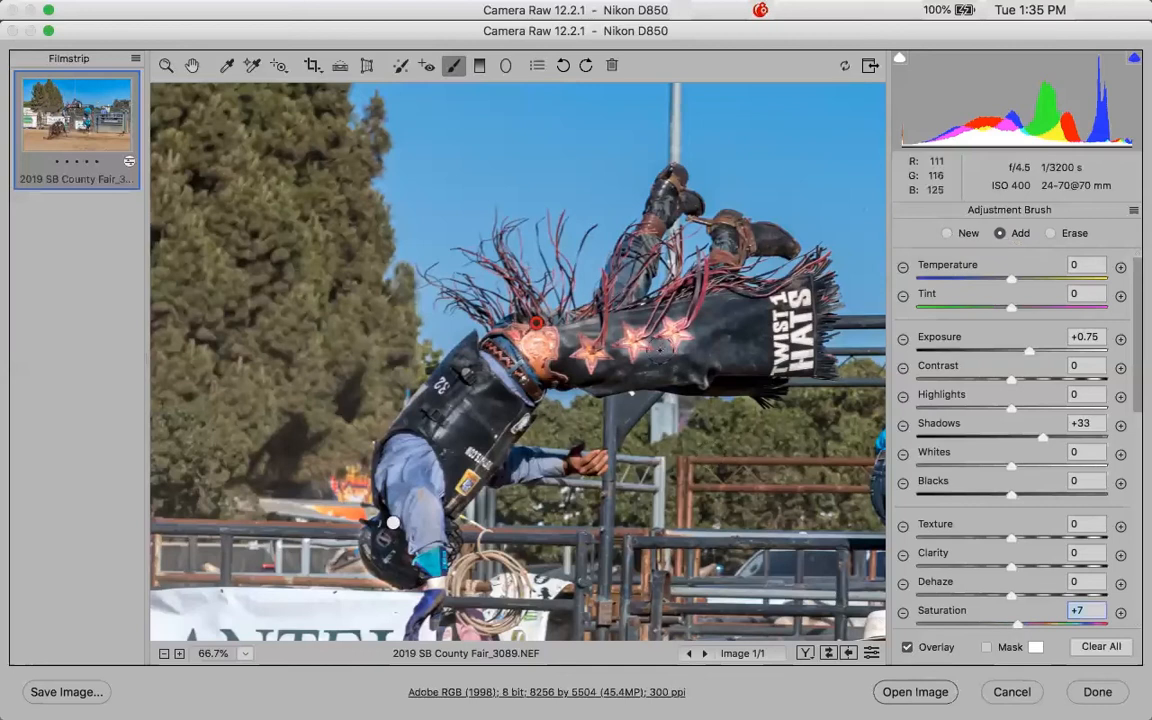
{"action": "key", "text": "alt"}
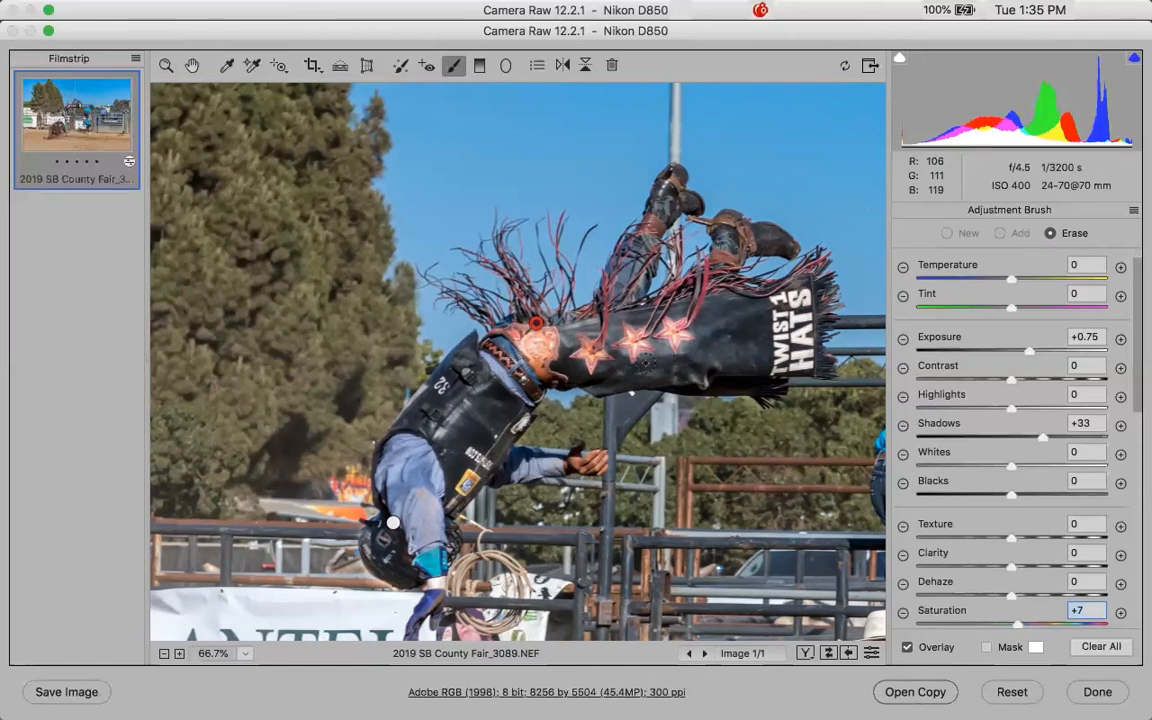
{"action": "left_click_drag", "start_coordinate": [640, 342], "coordinate": [750, 352]}
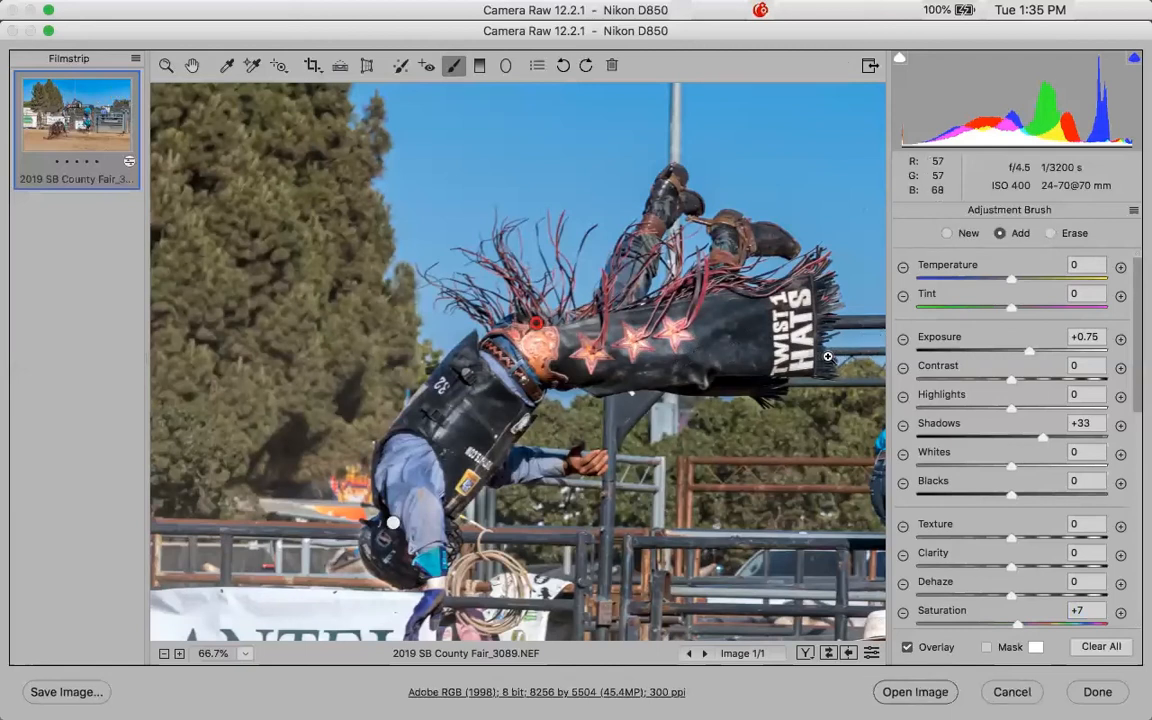
- Tint the chaps' brush adjustment red, with hue 355 and saturation 96
{"action": "key", "text": "super+minus"}
{"action": "key", "text": "super+minus"}
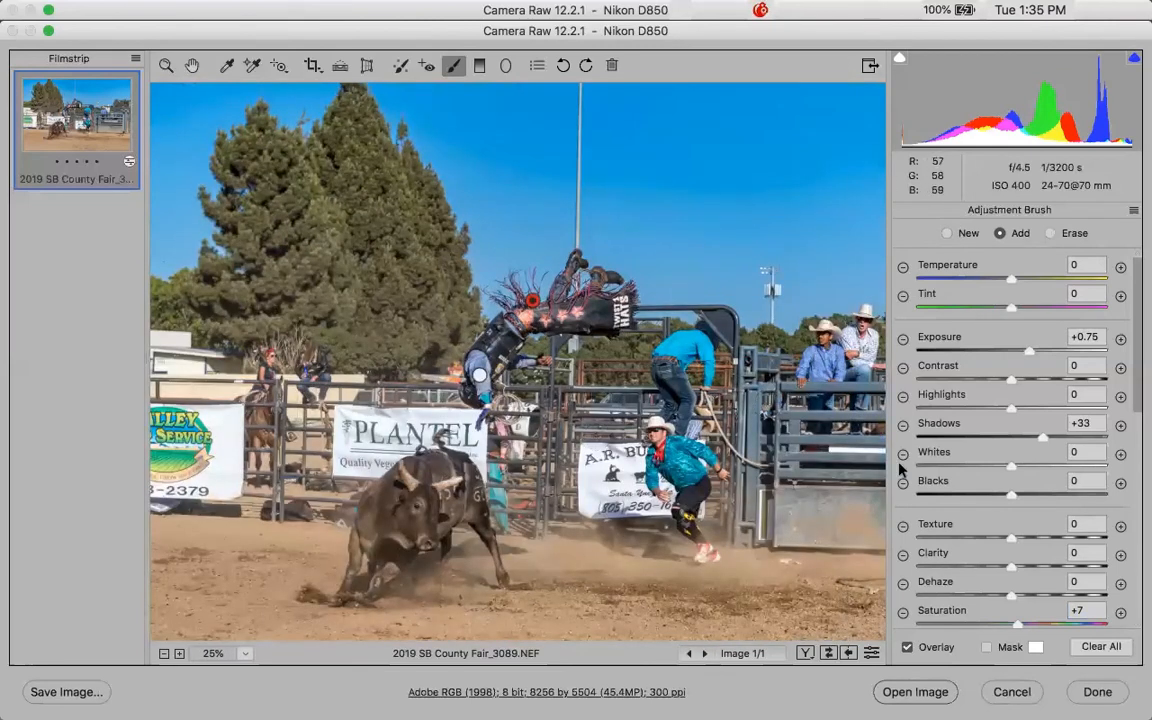
{"action": "scroll", "coordinate": [1126, 385], "scroll_direction": "down", "scroll_amount": 5}
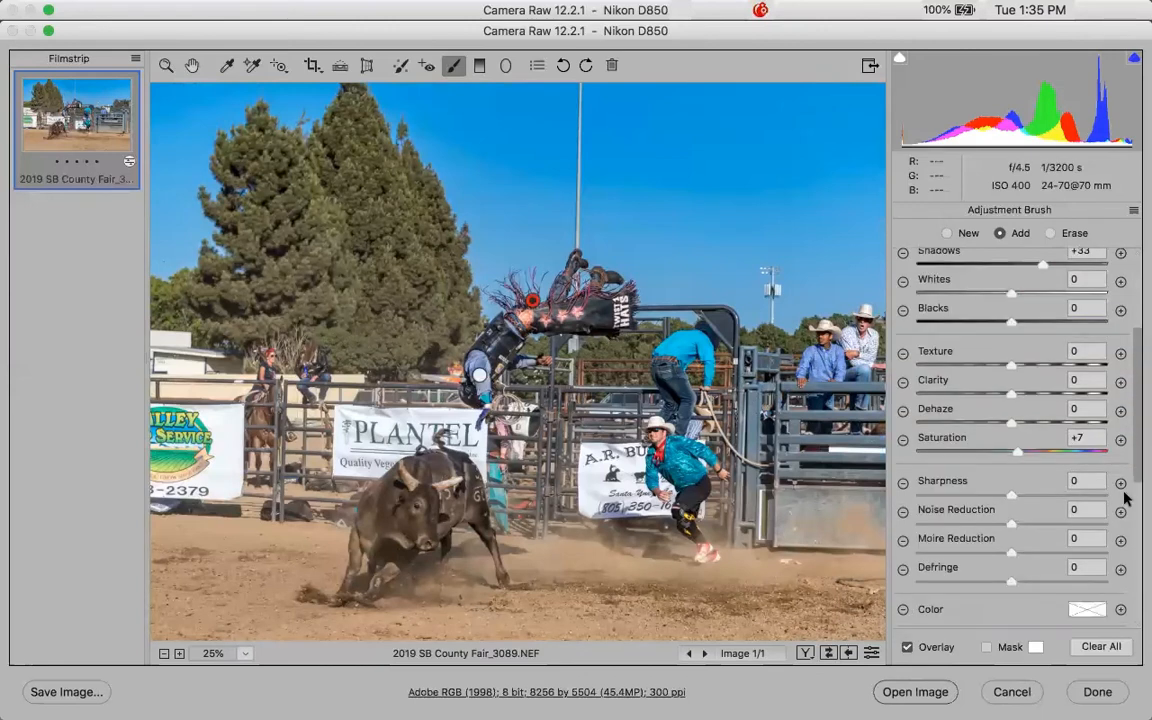
{"action": "scroll", "coordinate": [1092, 424], "scroll_direction": "down", "scroll_amount": 1}
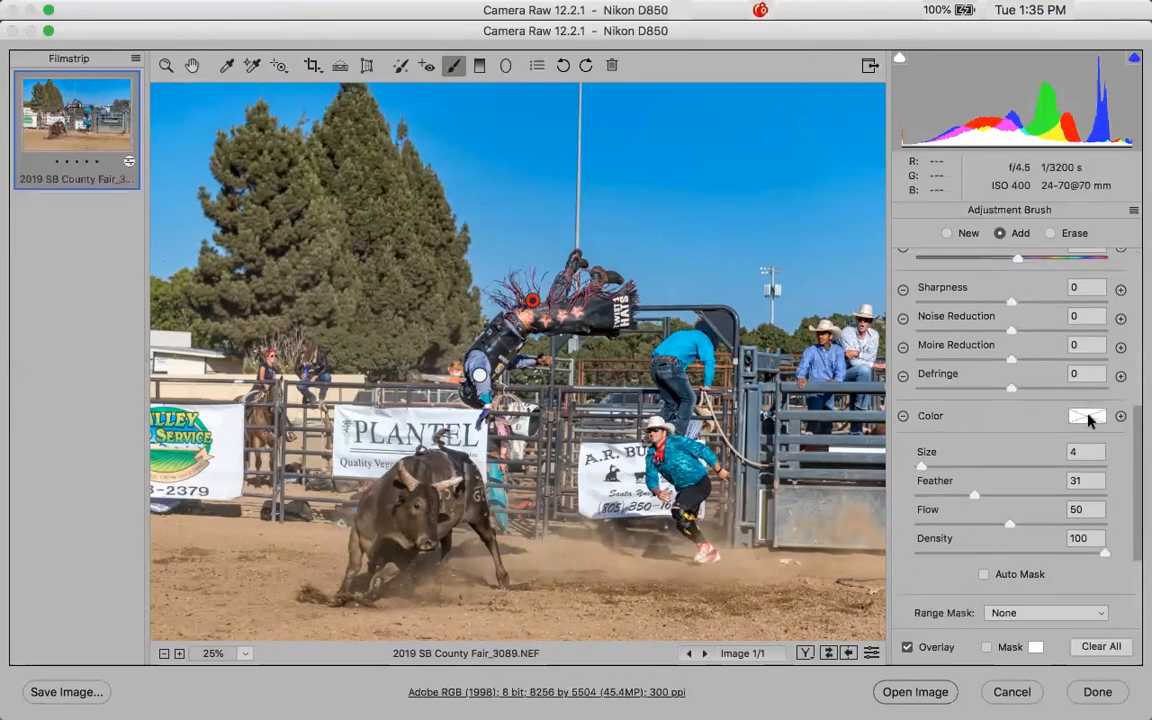
{"action": "left_click", "coordinate": [1087, 417]}
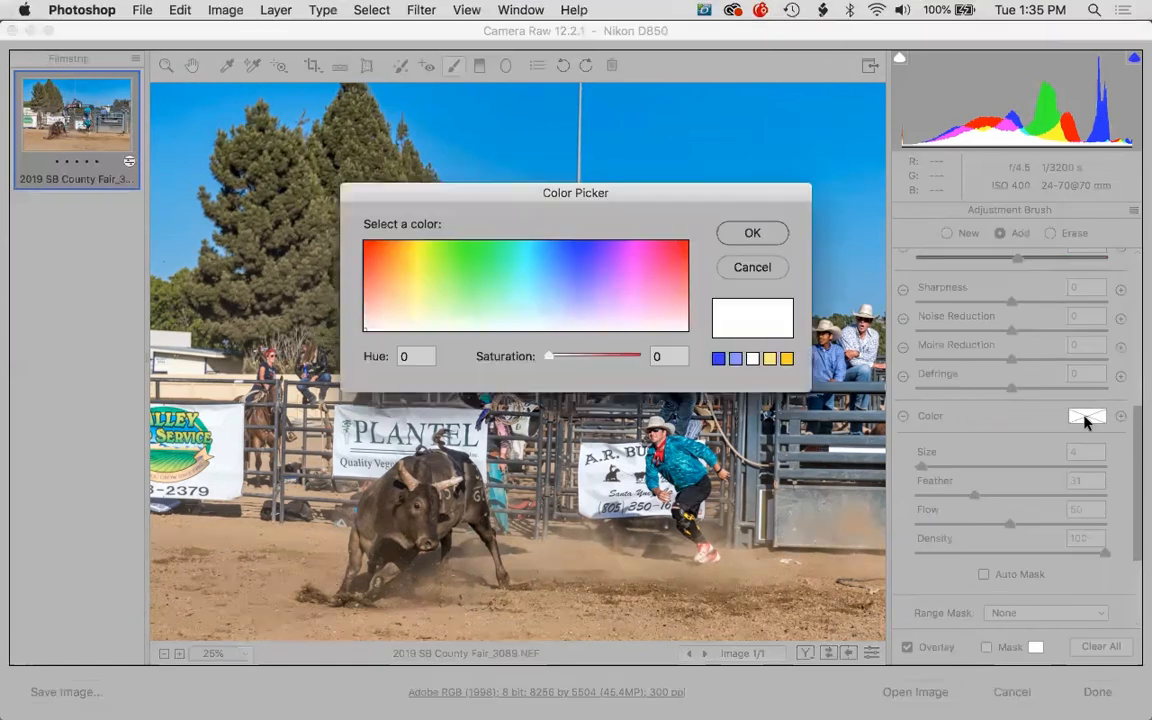
{"action": "left_click", "coordinate": [685, 243]}
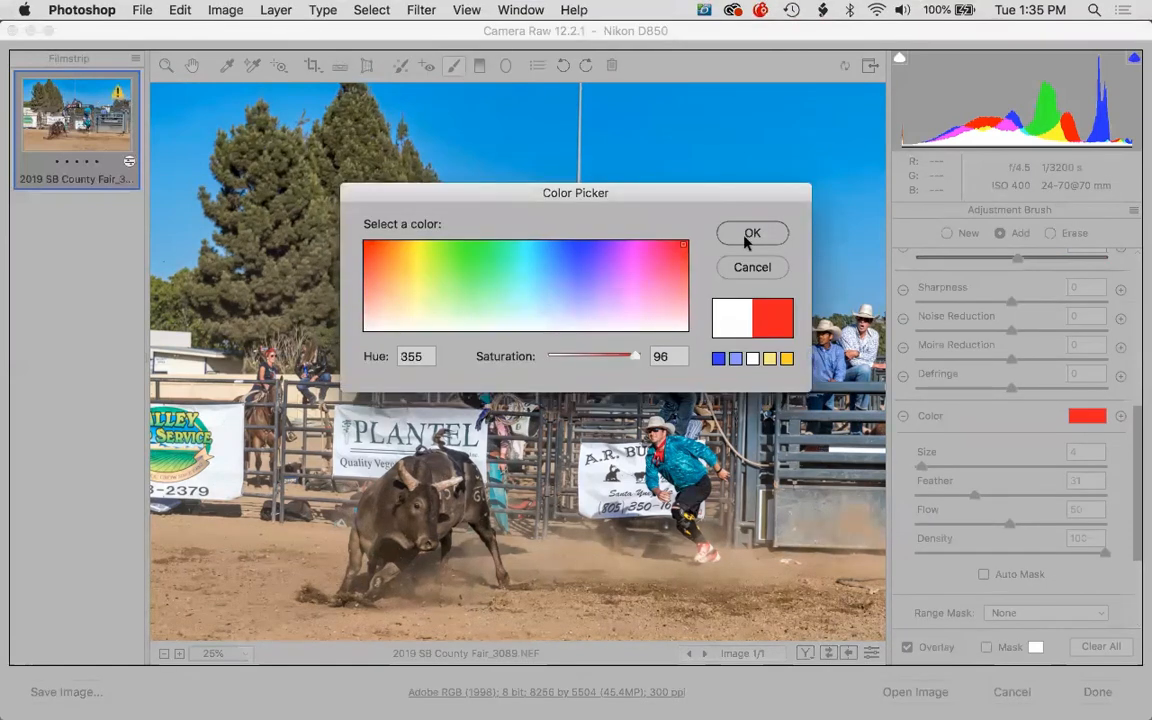
{"action": "left_click", "coordinate": [750, 233]}
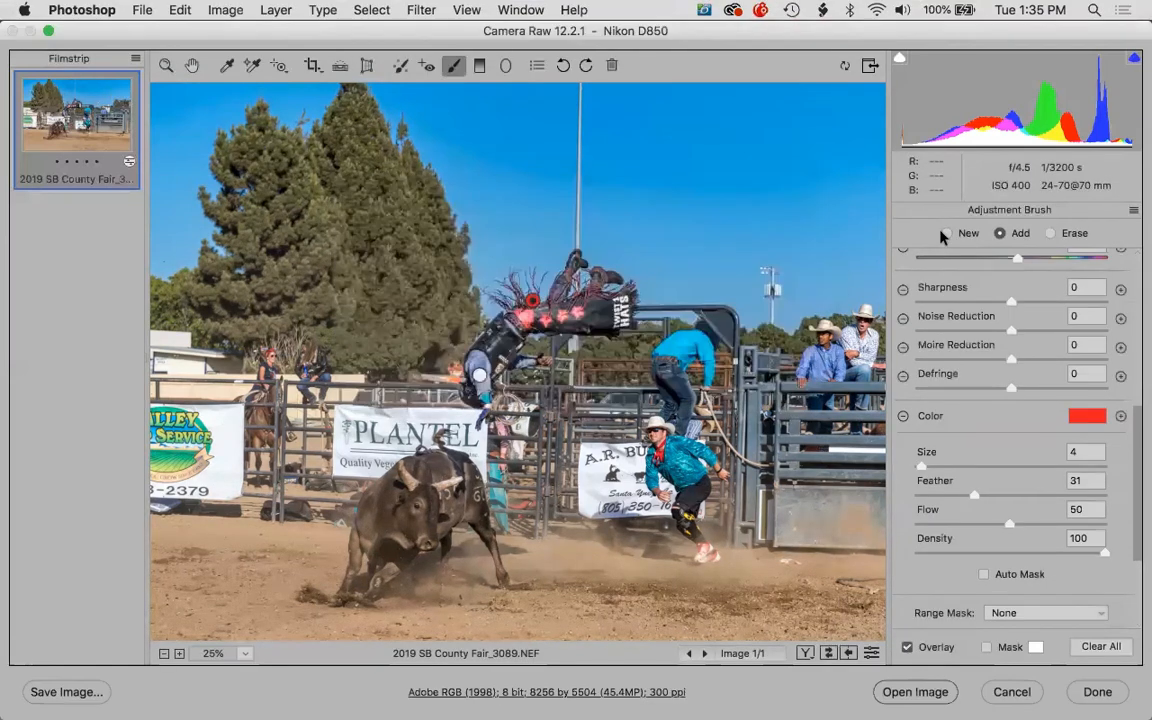
- Paint a test stroke across the sky with a new brush adjustment and delete that adjustment
{"action": "key", "text": "n"}
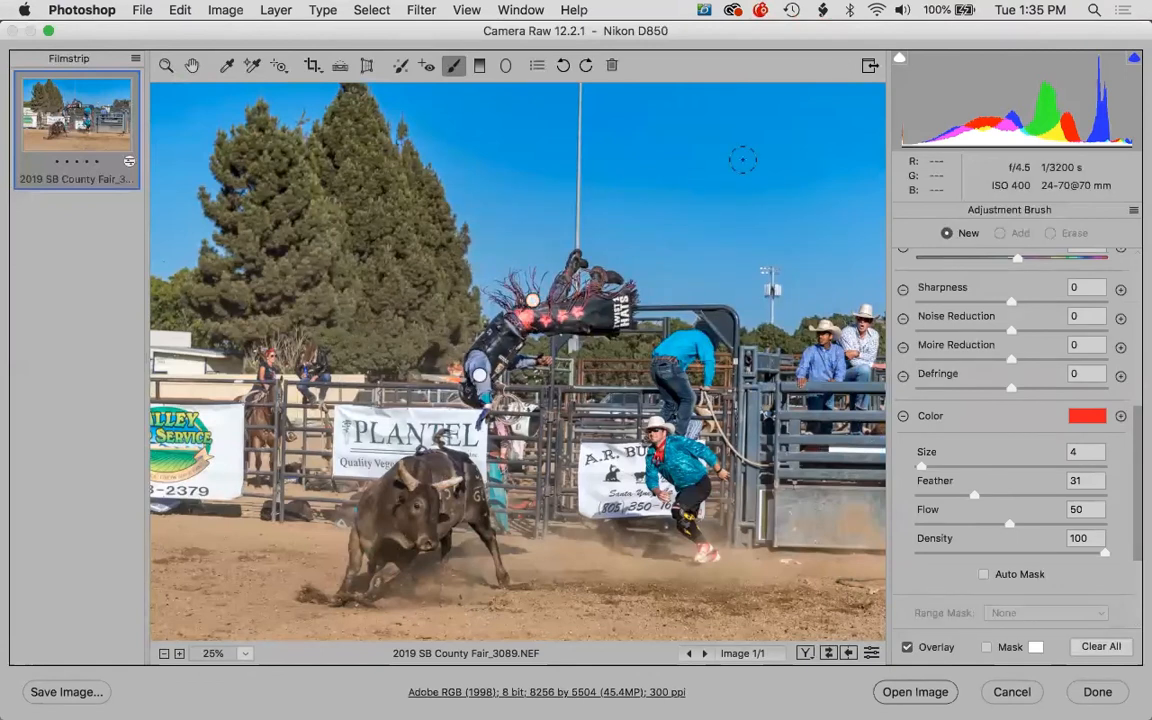
{"action": "left_click_drag", "start_coordinate": [745, 157], "coordinate": [670, 202]}
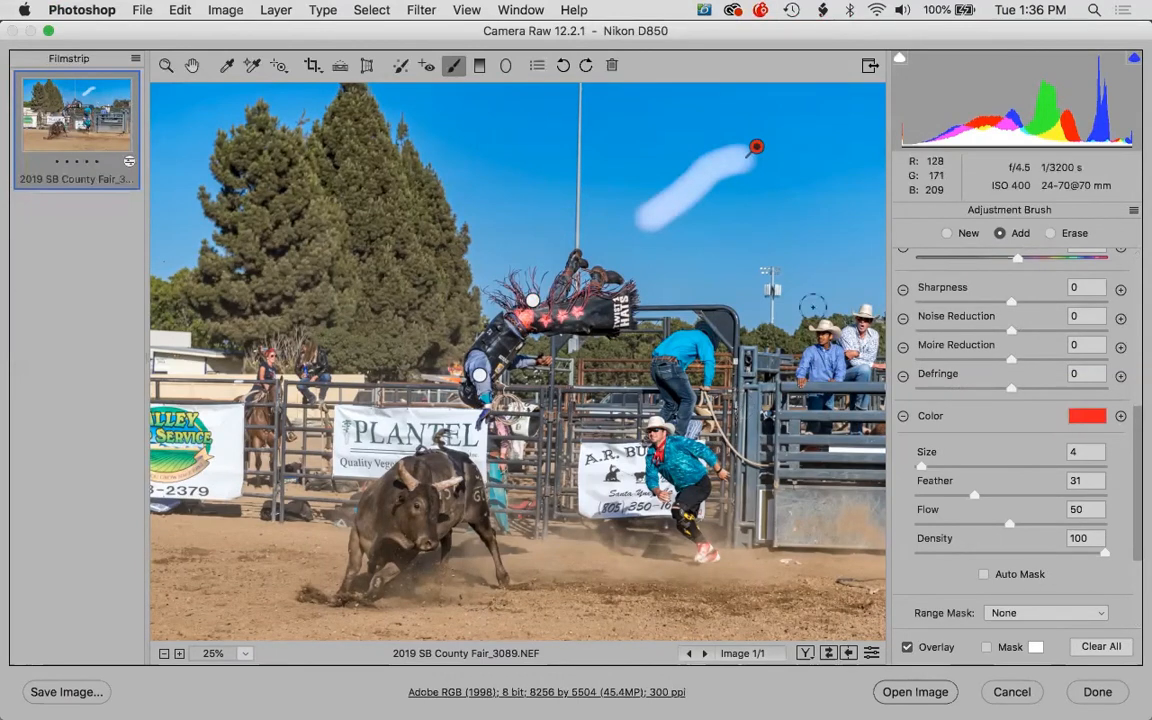
{"action": "key", "text": "Delete"}
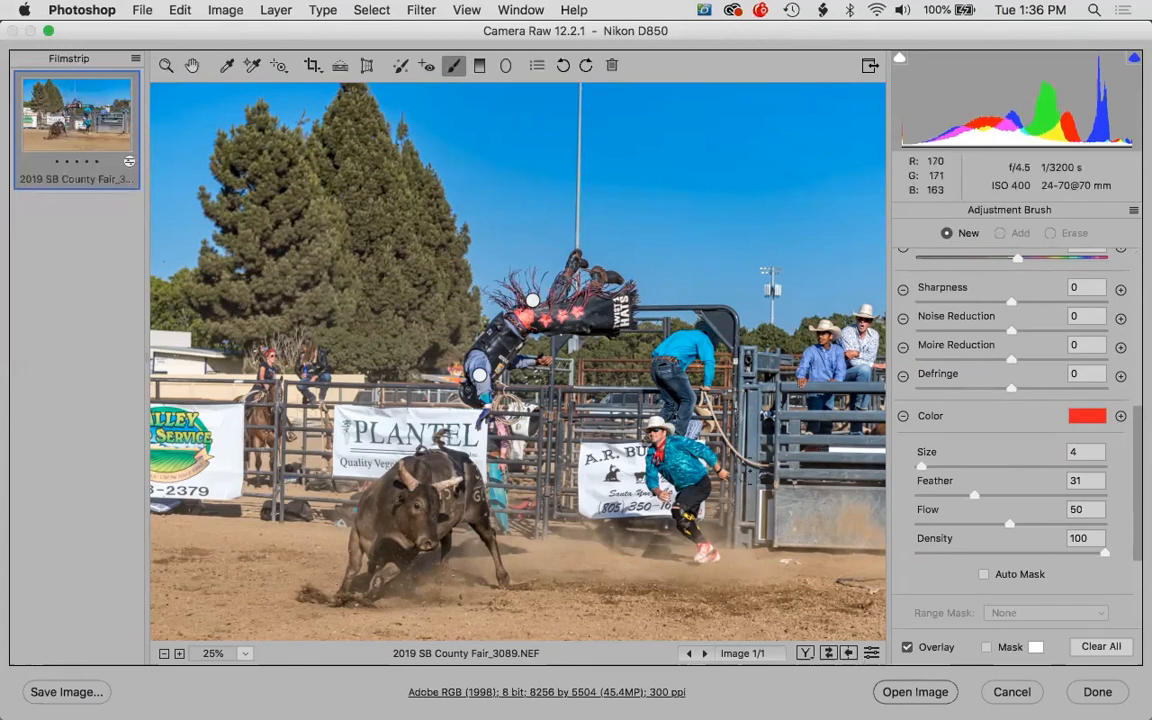
- Try to open the adjusted raw image in Photoshop
{"action": "key", "text": "super+0"}
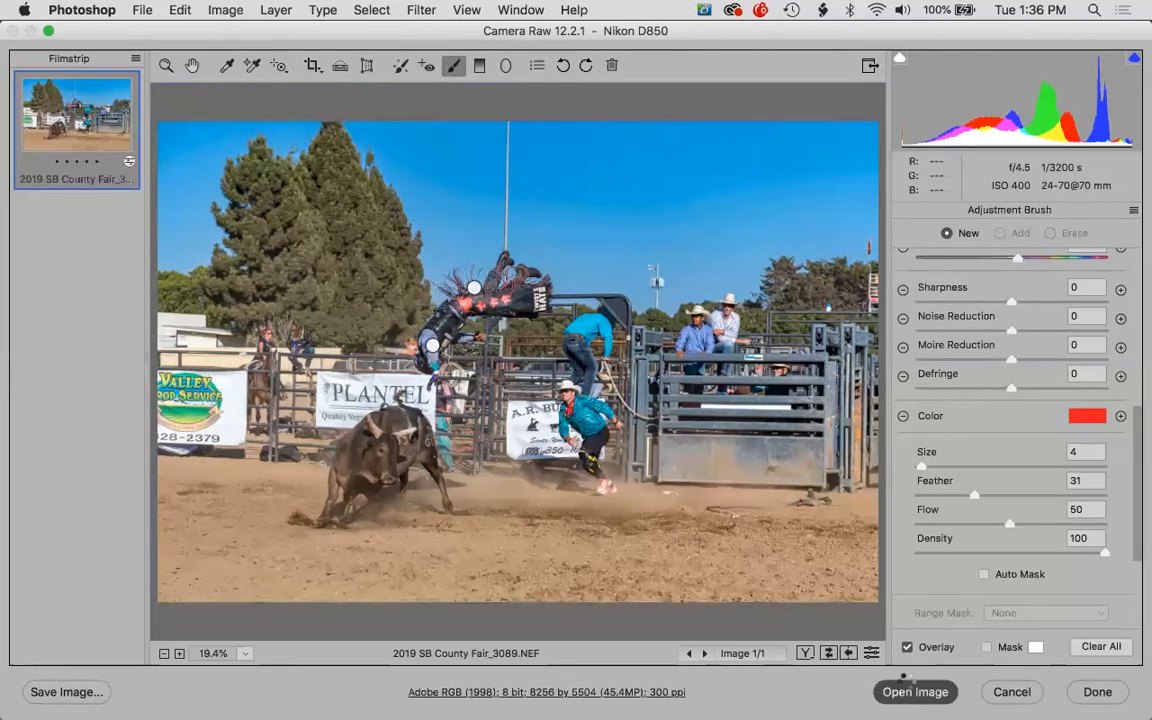
{"action": "left_click", "coordinate": [910, 691]}
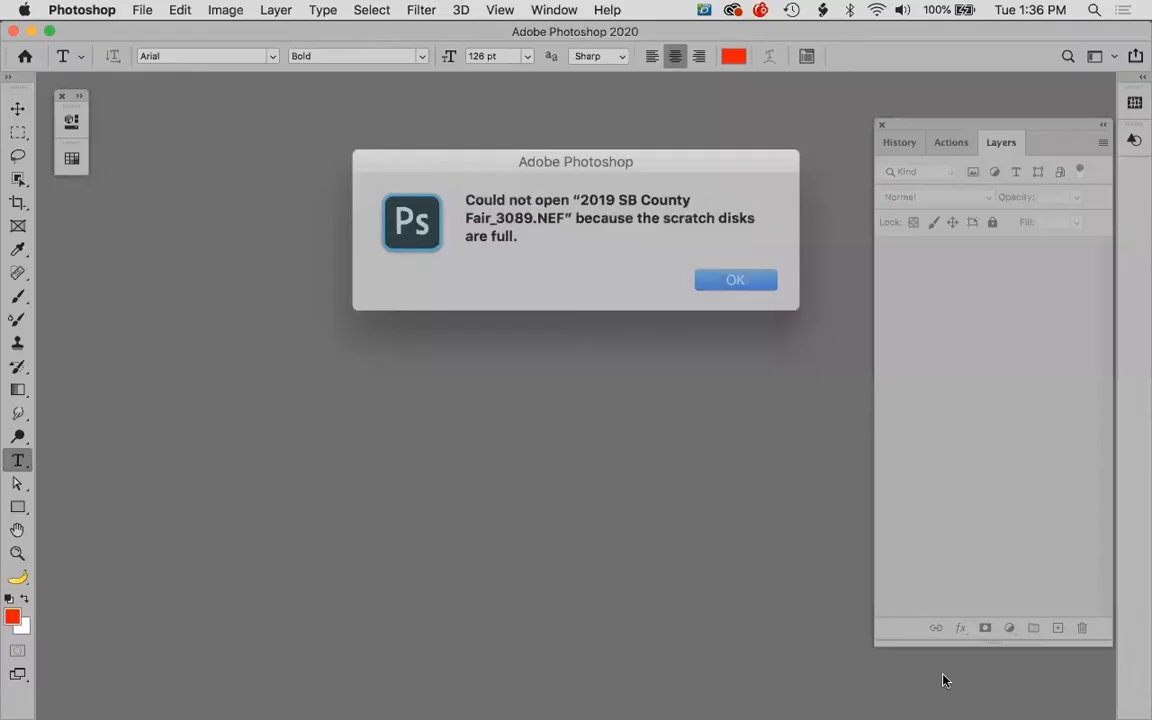
{"action": "left_click", "coordinate": [708, 274]}
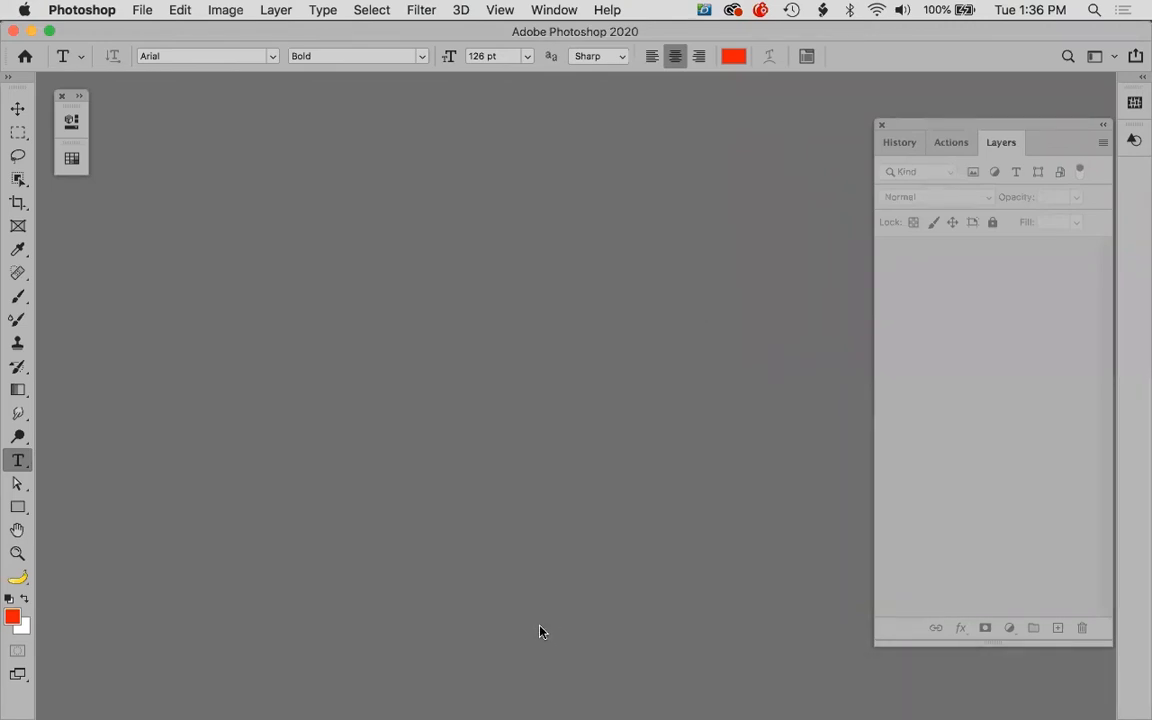
{"action": "mouse_move", "coordinate": [491, 707]}
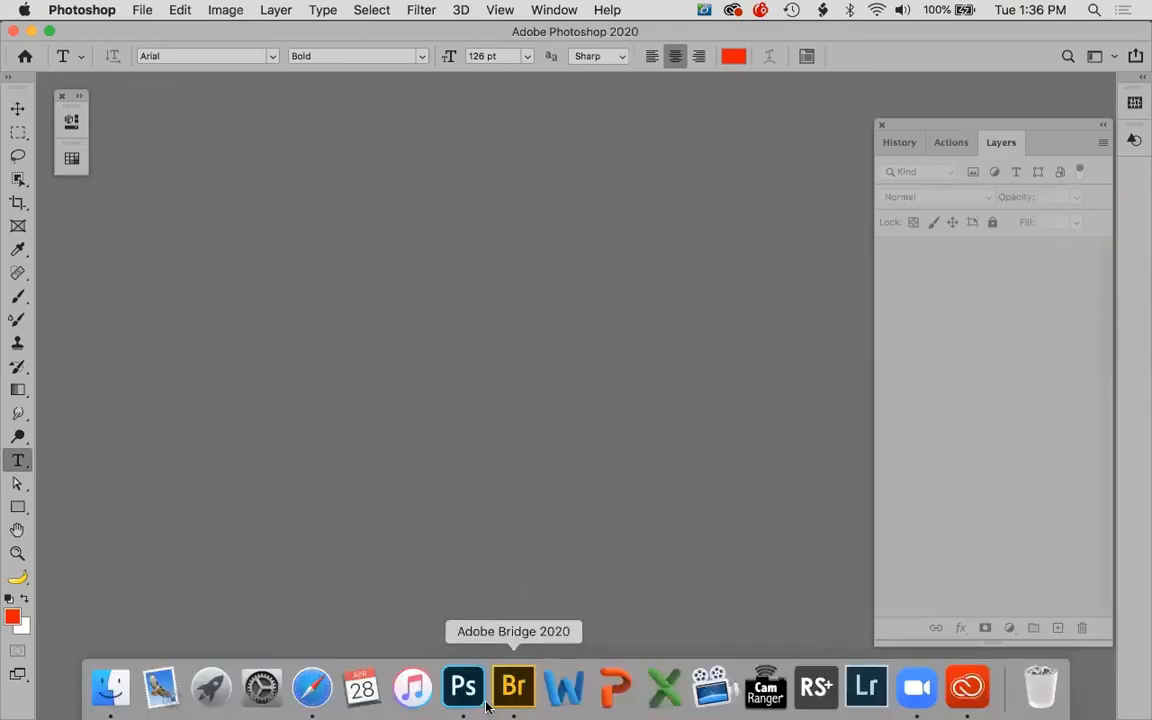
{"action": "left_click", "coordinate": [503, 692]}
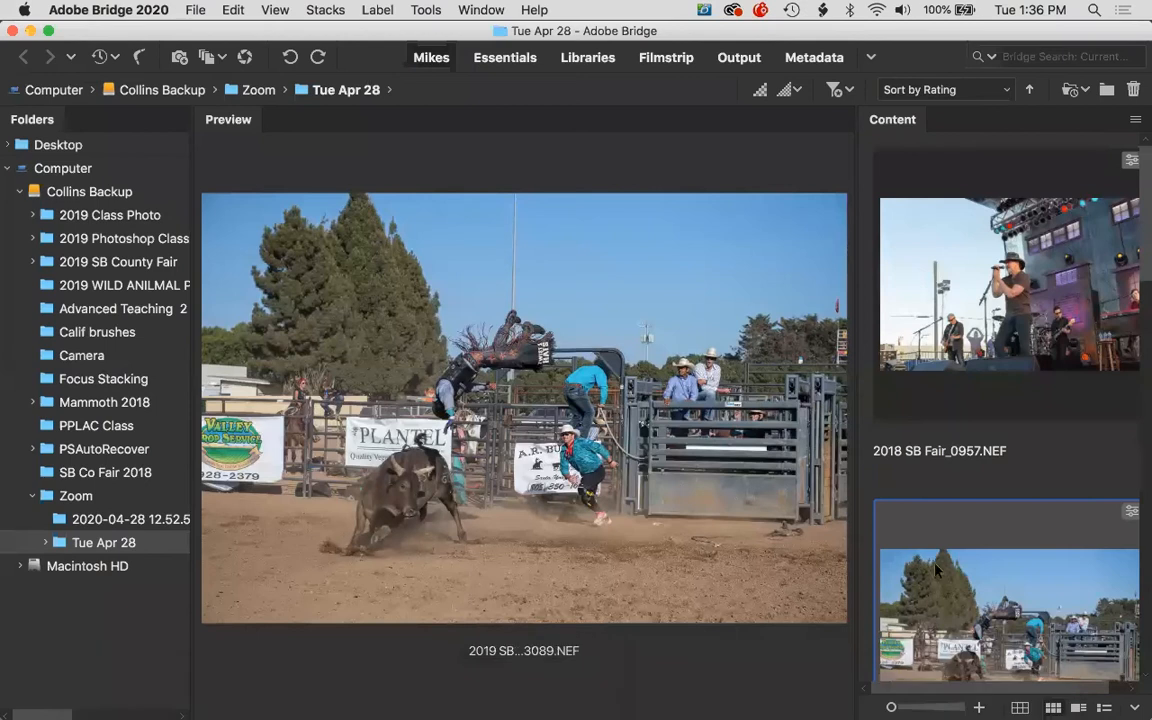
{"action": "double_click", "coordinate": [935, 570]}
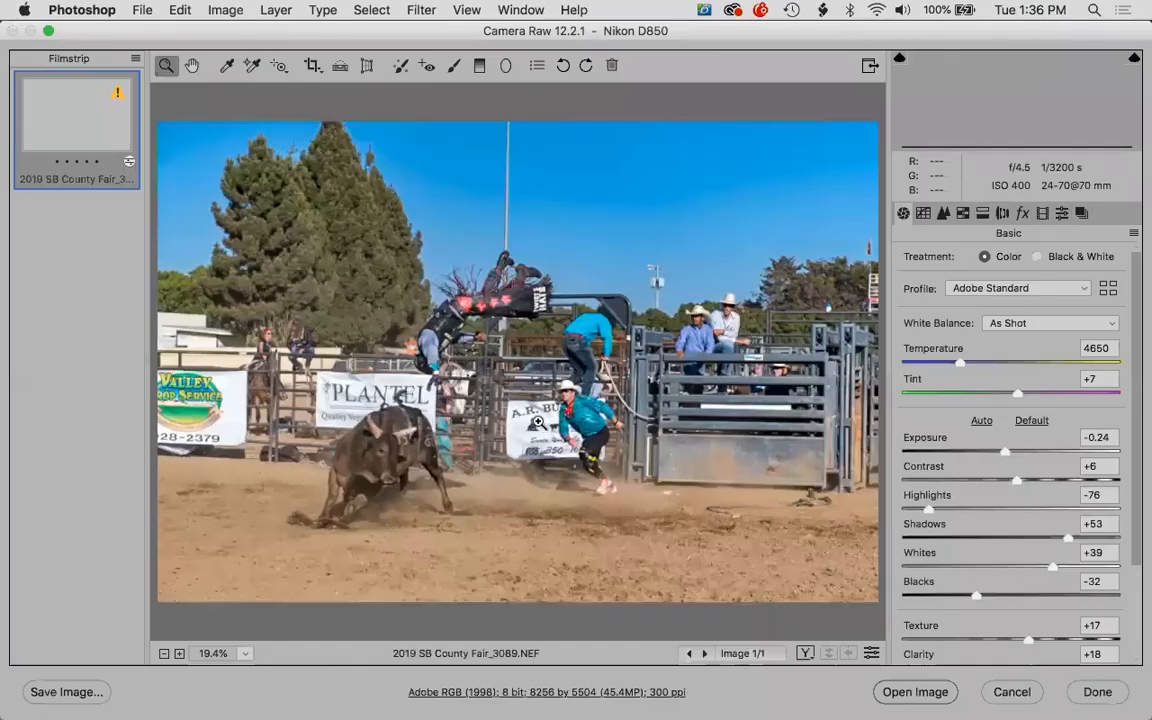
{"action": "left_click", "coordinate": [97, 13]}
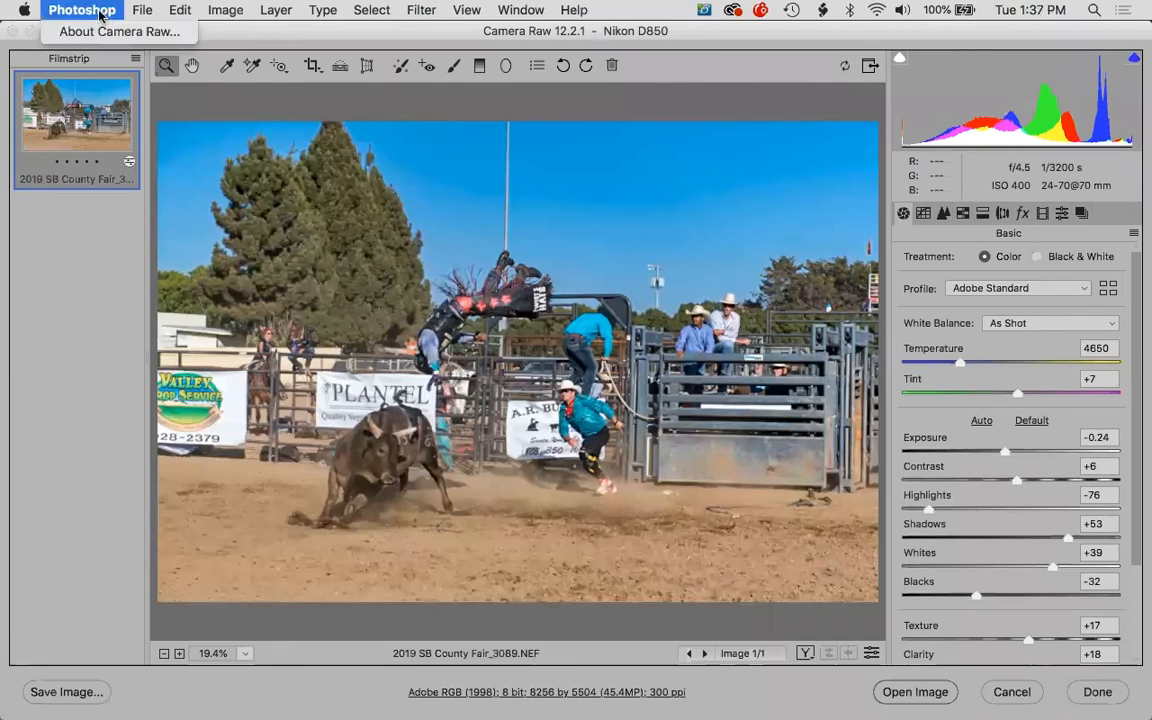
{"action": "left_click", "coordinate": [208, 86]}
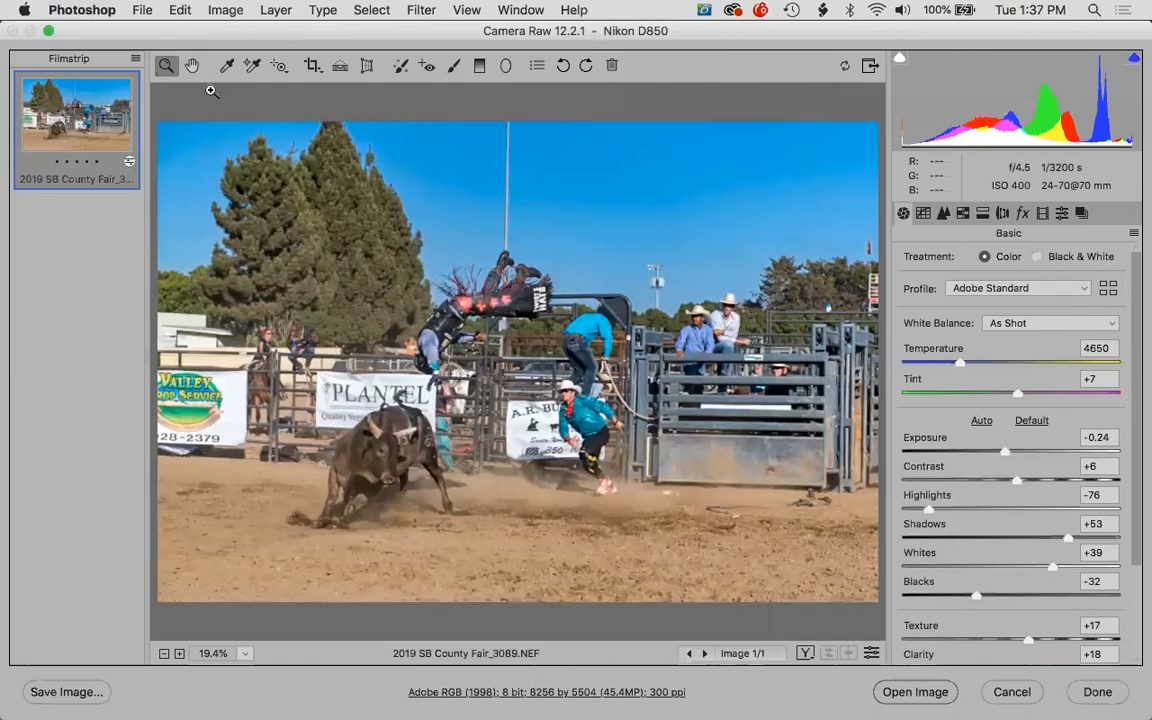
{"action": "left_click", "coordinate": [999, 695]}
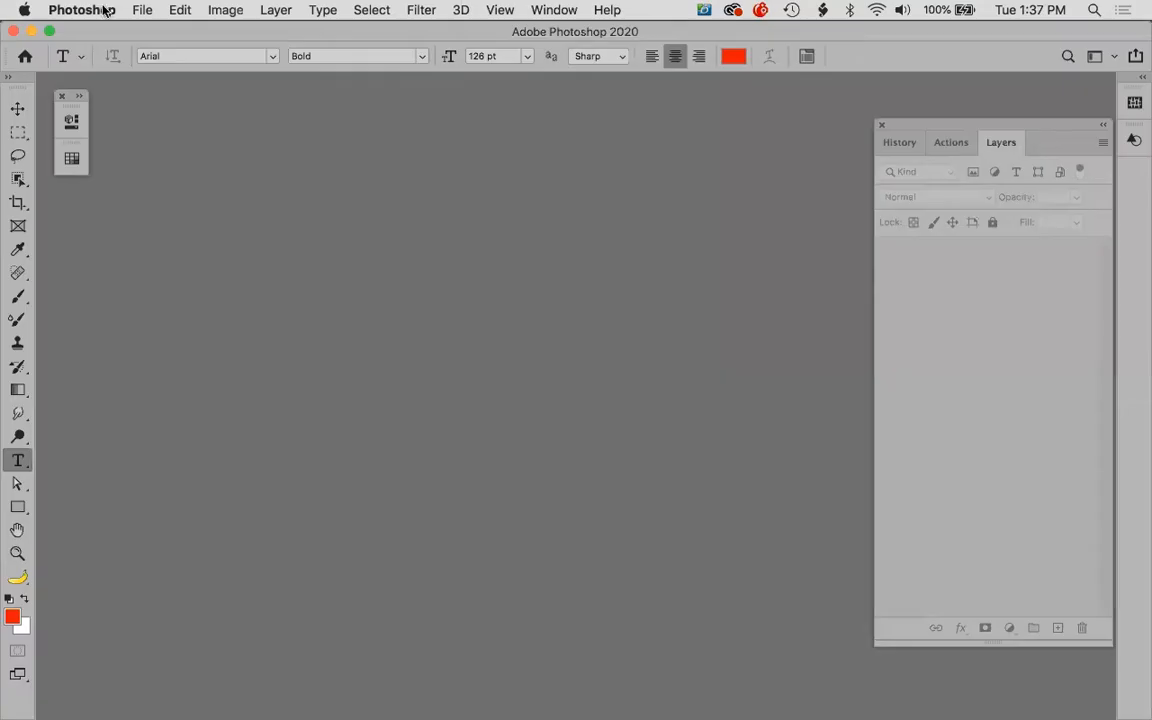
- Activate the backup drive as a scratch disk alongside Macintosh HD in Photoshop's preferences
{"action": "left_click", "coordinate": [96, 10]}
{"action": "mouse_move", "coordinate": [170, 66]}
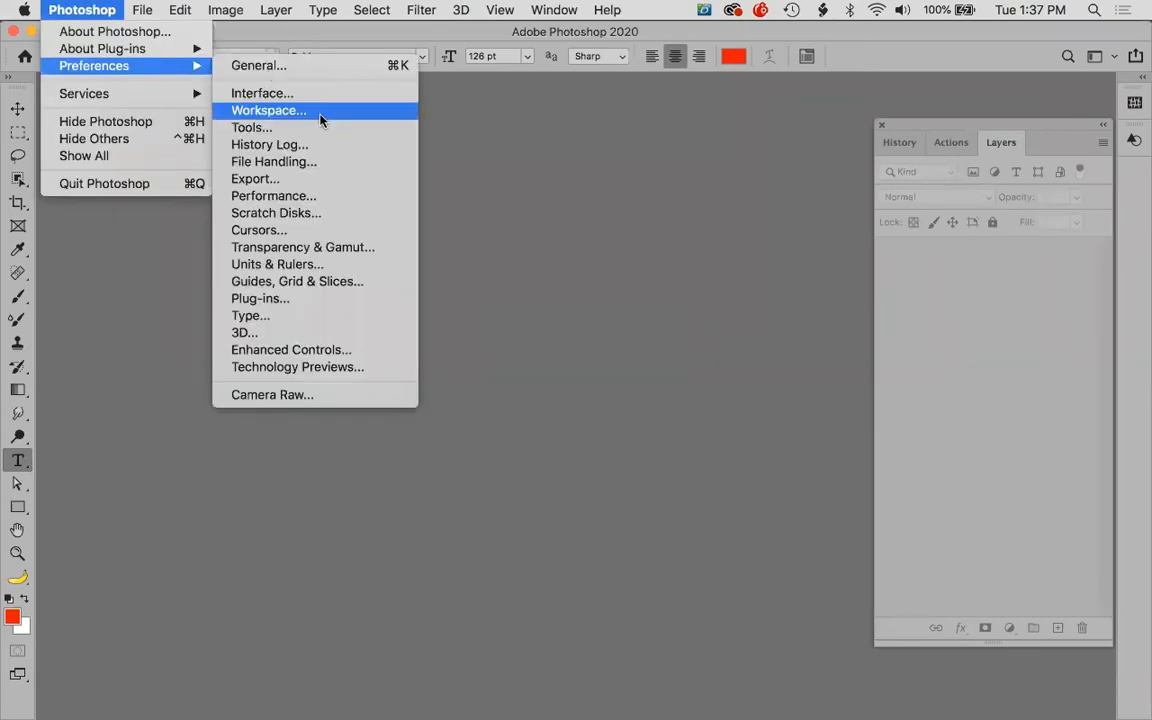
{"action": "left_click", "coordinate": [294, 214]}
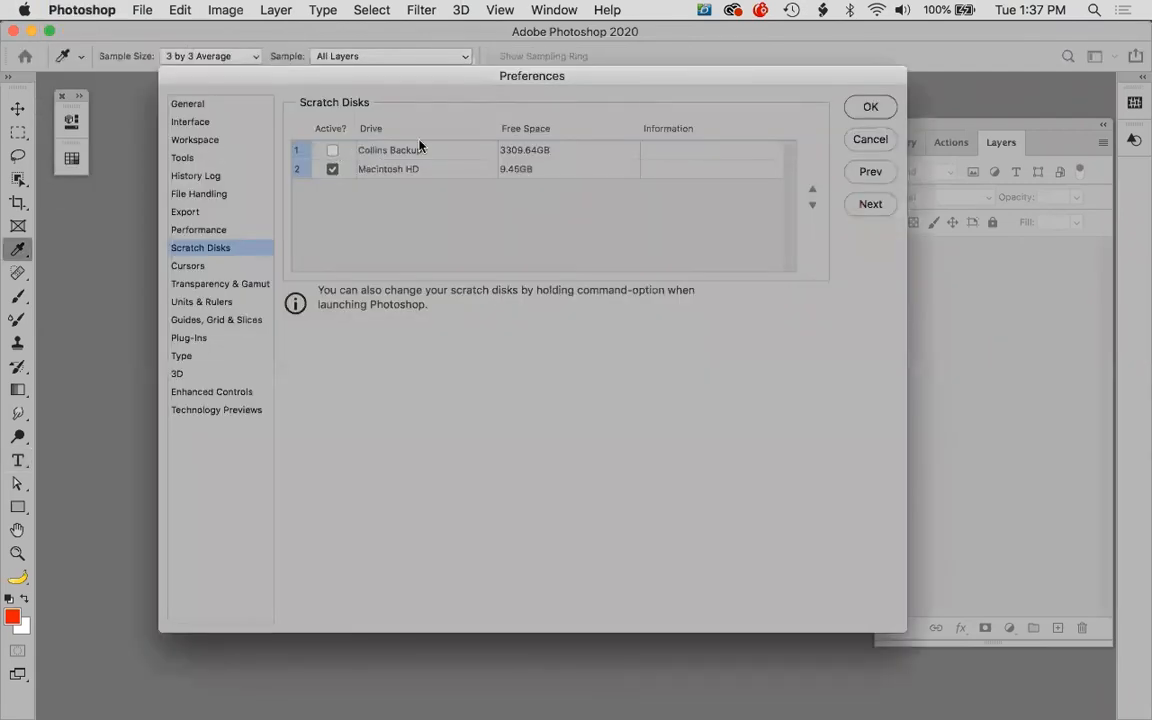
{"action": "left_click", "coordinate": [332, 150]}
{"action": "left_click", "coordinate": [869, 110]}
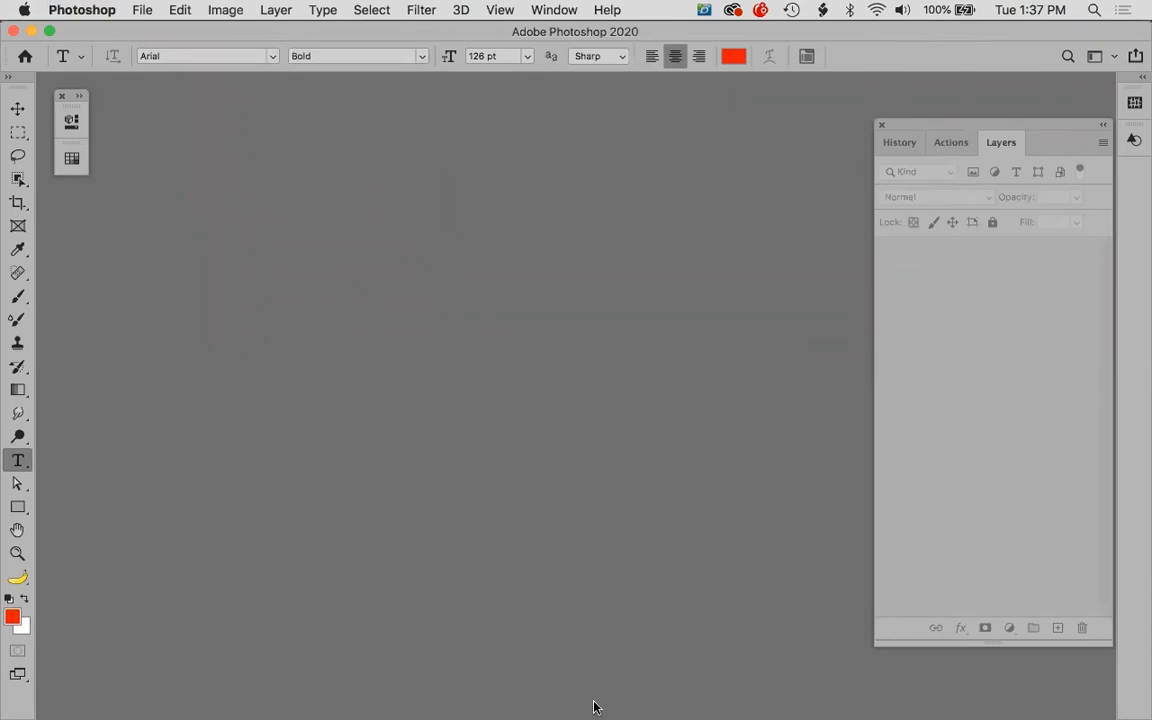
- Switch to Adobe Bridge and reopen the rodeo photo 2019 SB County Fair_3089.NEF in Camera Raw
{"action": "mouse_move", "coordinate": [590, 705]}
{"action": "left_click", "coordinate": [513, 687]}
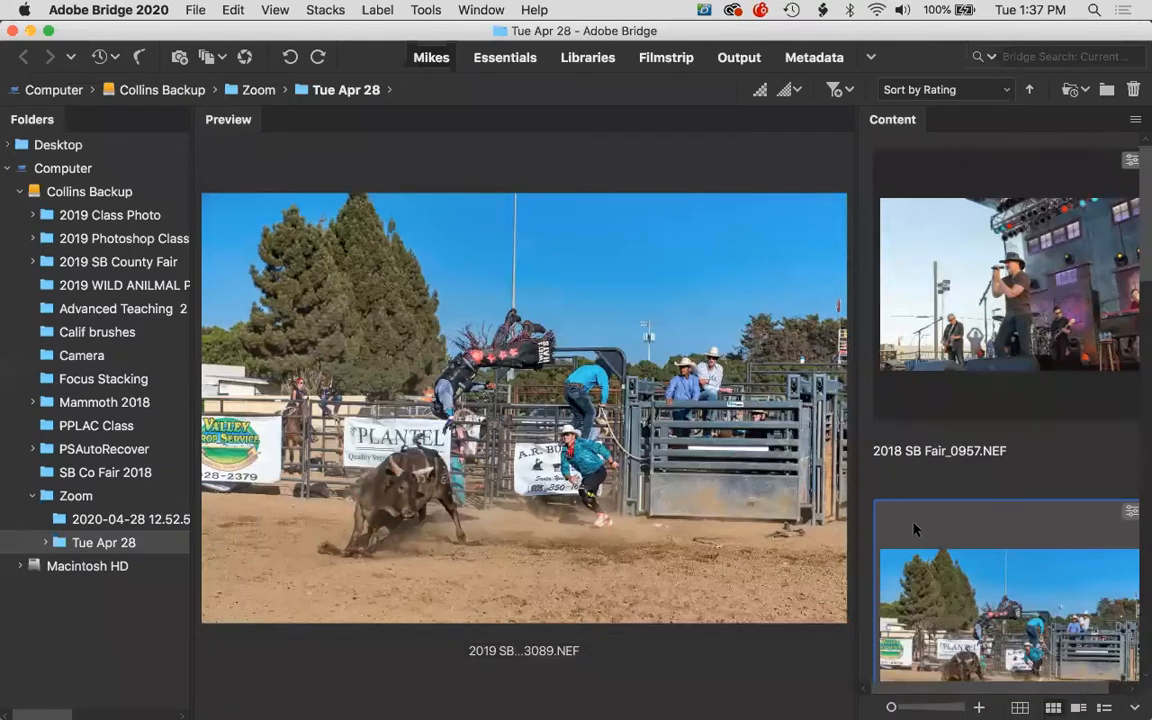
{"action": "double_click", "coordinate": [906, 527]}
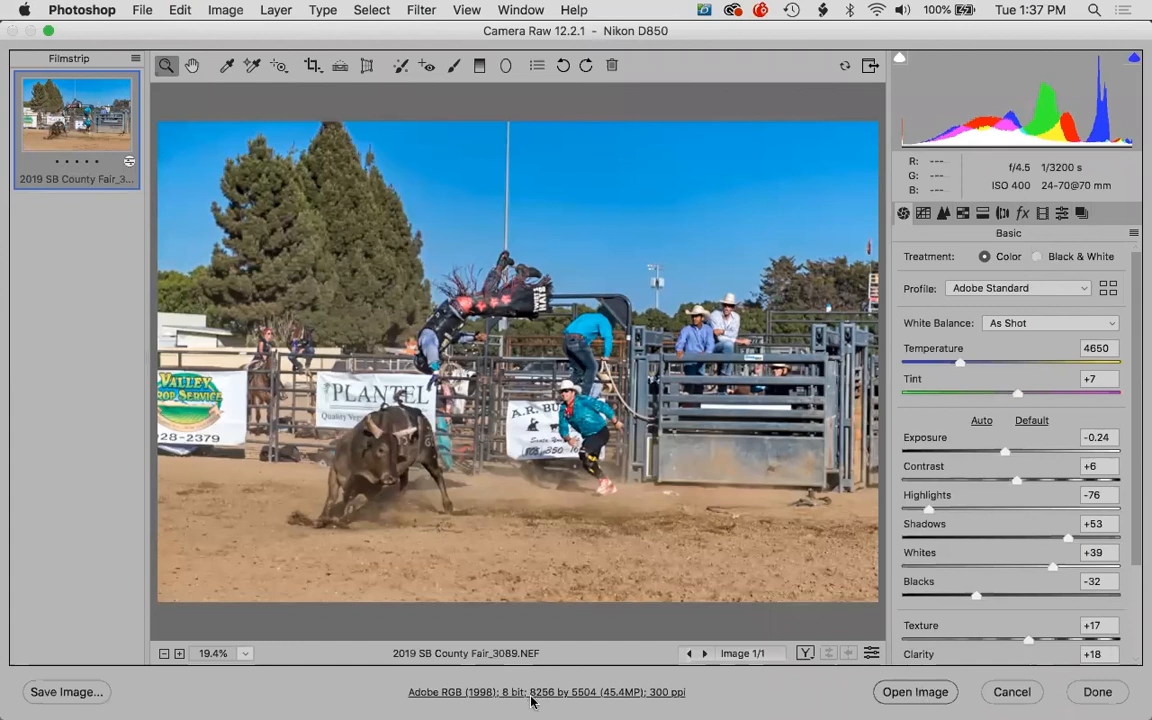
- Open the workflow options and review the available color spaces, keeping Adobe RGB (1998)
{"action": "left_click", "coordinate": [533, 697]}
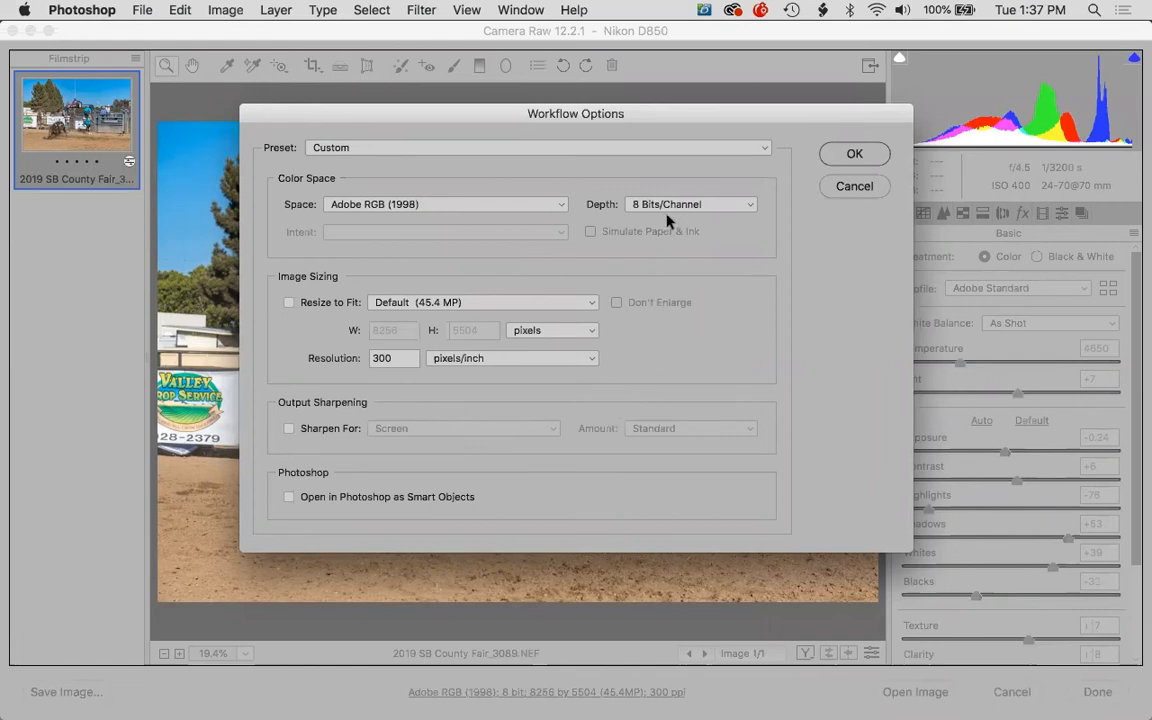
{"action": "left_click", "coordinate": [557, 204]}
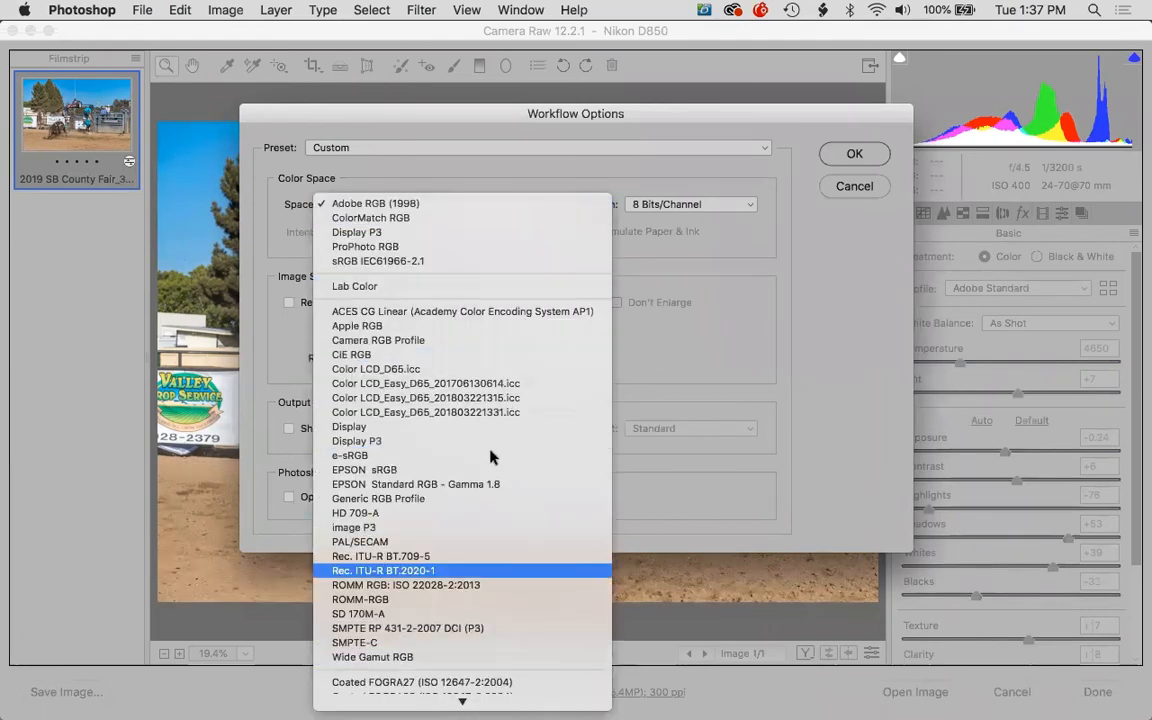
{"action": "left_click", "coordinate": [528, 204]}
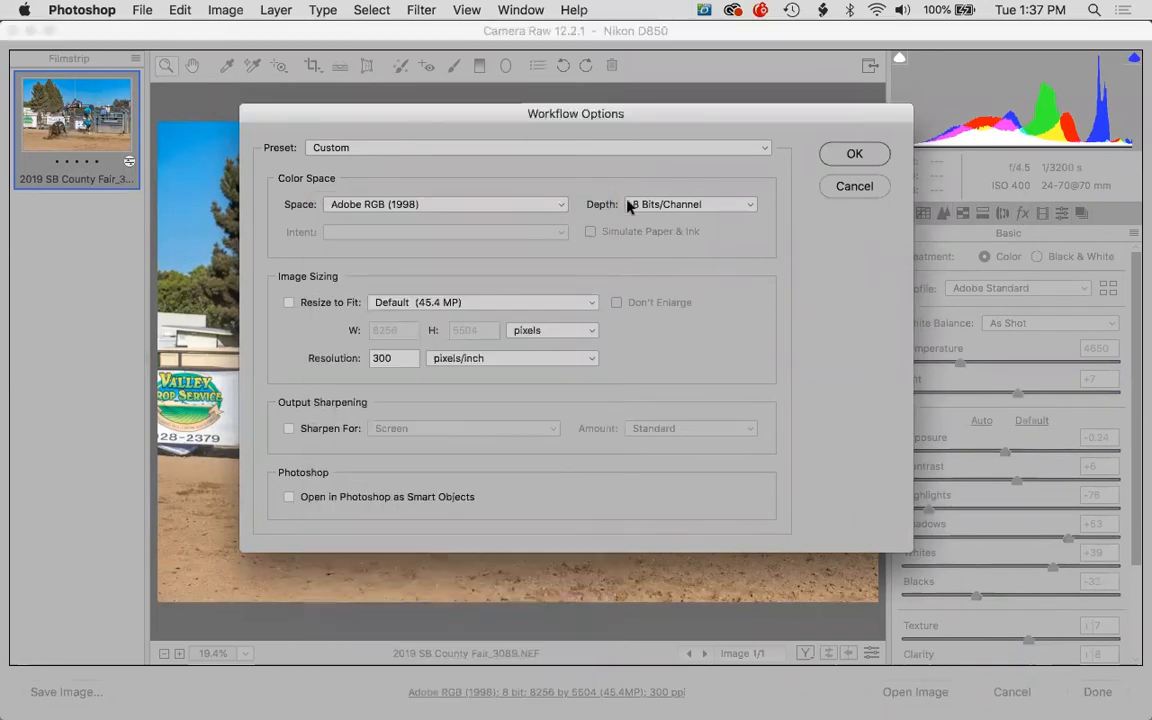
- Set the workflow bit depth to 16 Bits/Channel and return it to 8 Bits/Channel
{"action": "left_click", "coordinate": [748, 206]}
{"action": "left_click", "coordinate": [727, 219]}
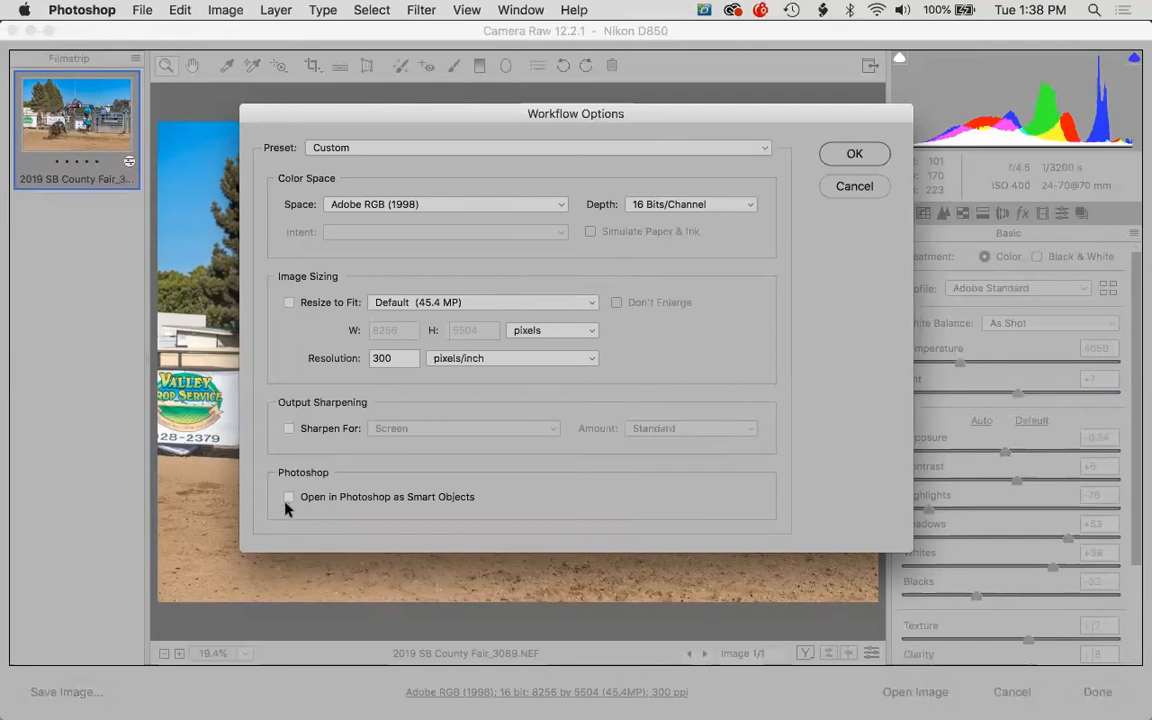
{"action": "left_click", "coordinate": [745, 205]}
{"action": "left_click", "coordinate": [727, 187]}
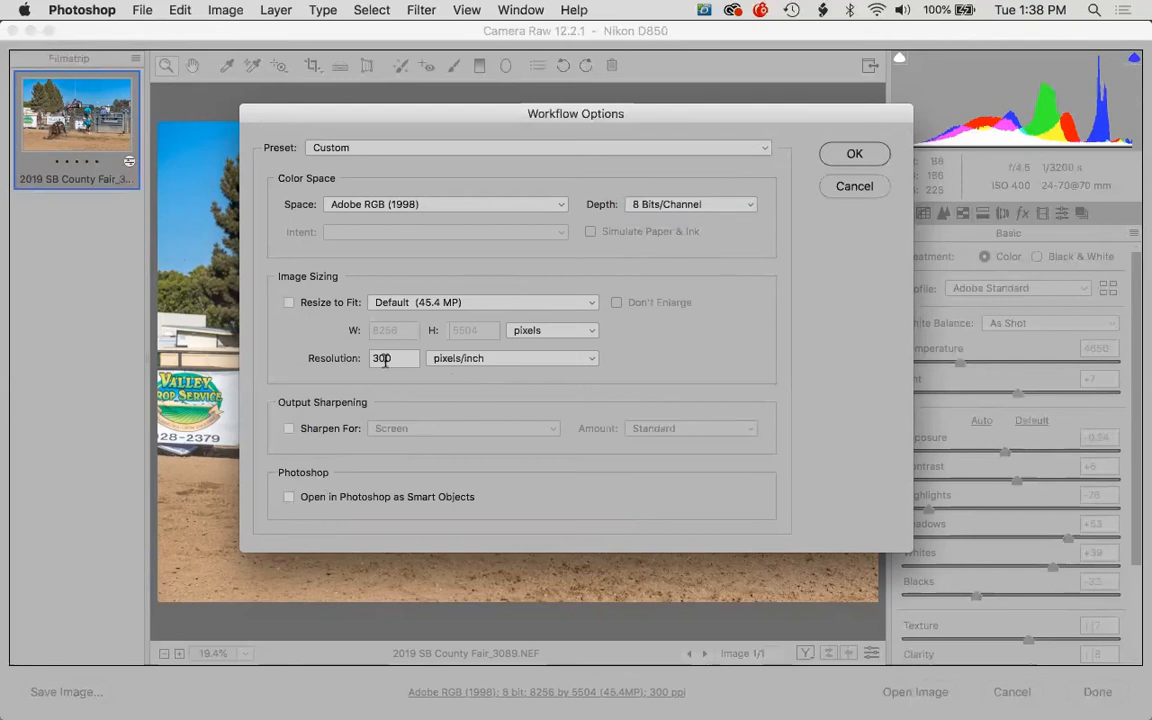
- Accept the workflow options and try again to open the raw image in Photoshop
{"action": "left_click", "coordinate": [848, 156]}
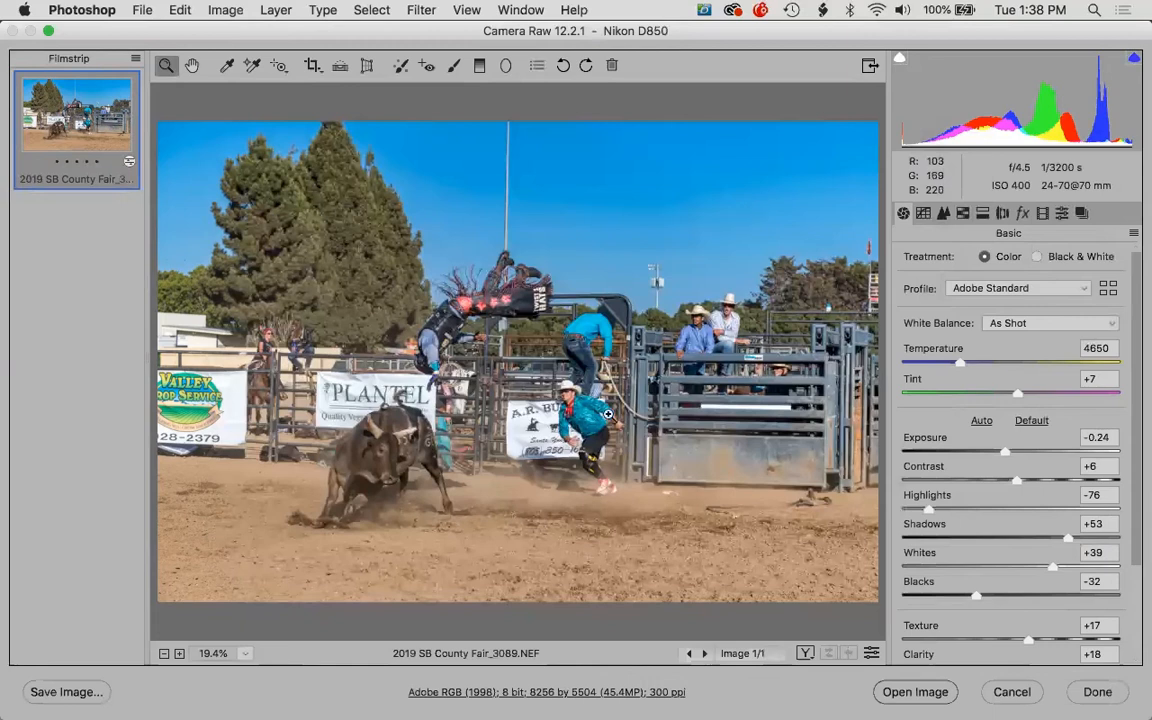
{"action": "left_click", "coordinate": [886, 693]}
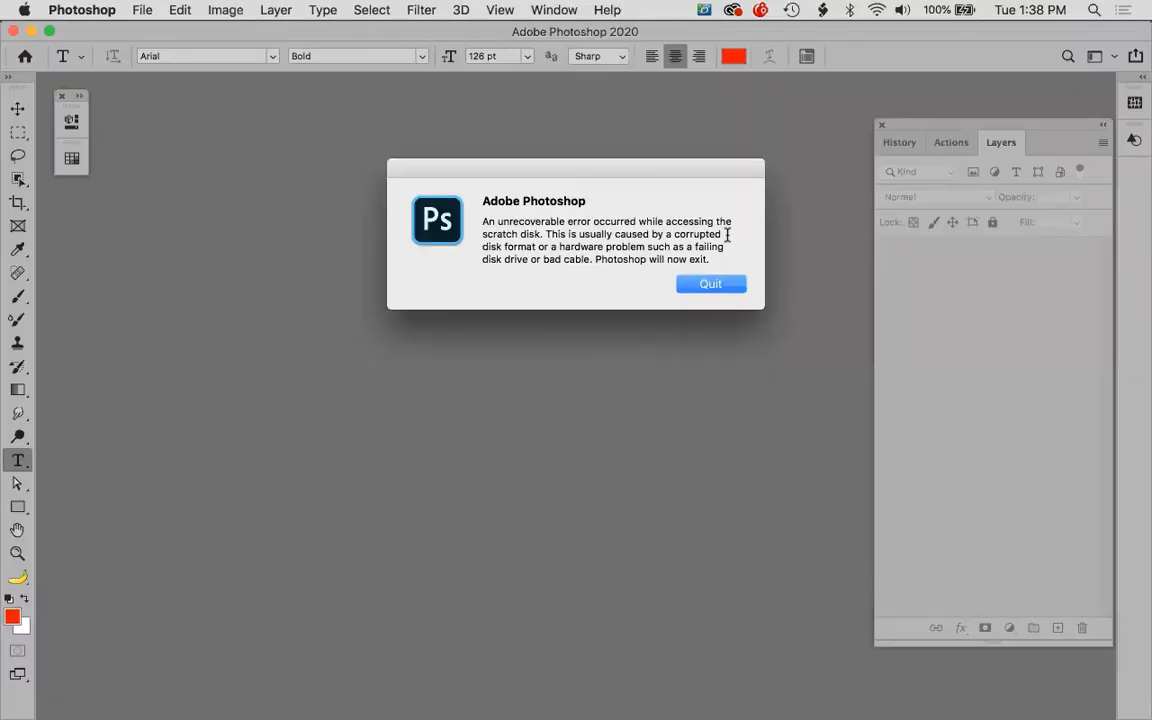
- Quit the failed Photoshop session and open 2019 SB County Fair_3089.NEF in Photoshop from Camera Raw
{"action": "left_click", "coordinate": [698, 287]}
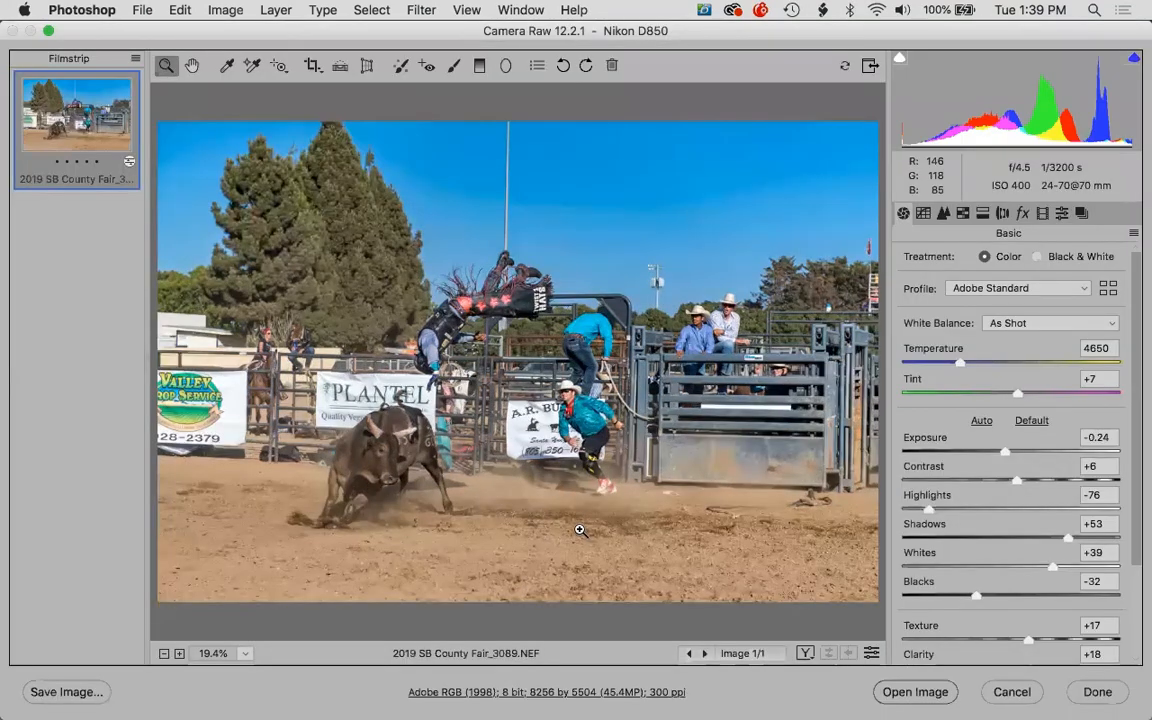
{"action": "left_click", "coordinate": [893, 694]}
{"action": "left_click", "coordinate": [1008, 692]}
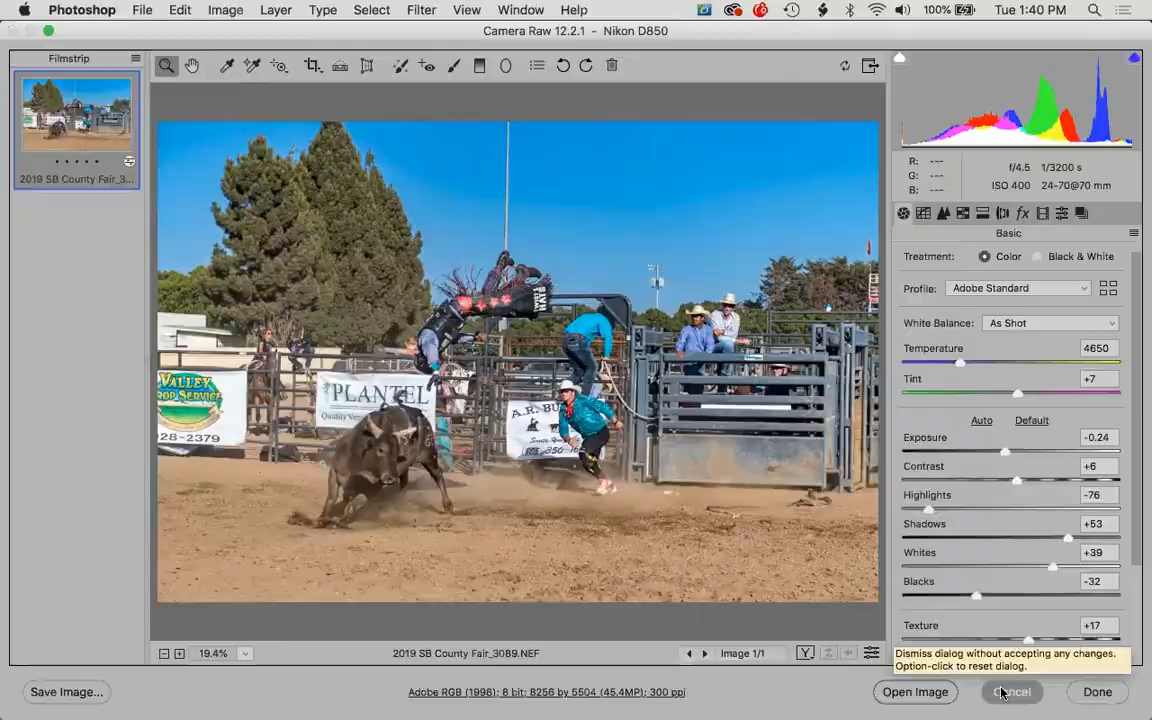
{"action": "left_click", "coordinate": [1008, 692]}
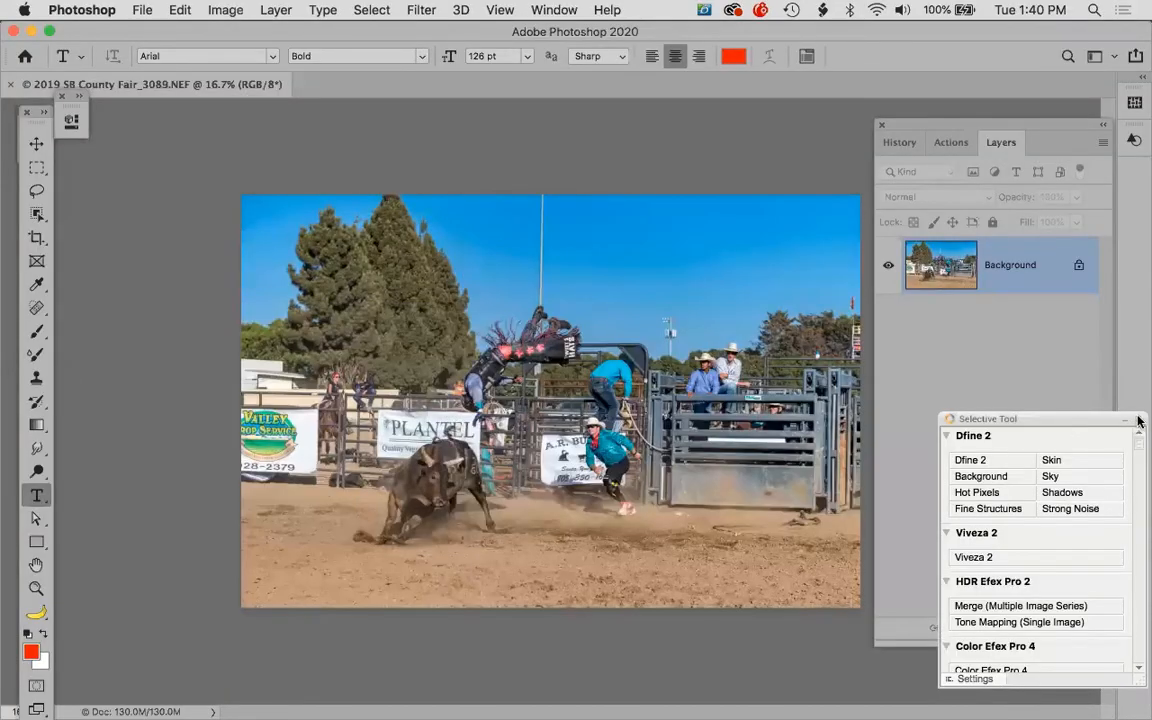
{"action": "left_click", "coordinate": [1136, 421]}
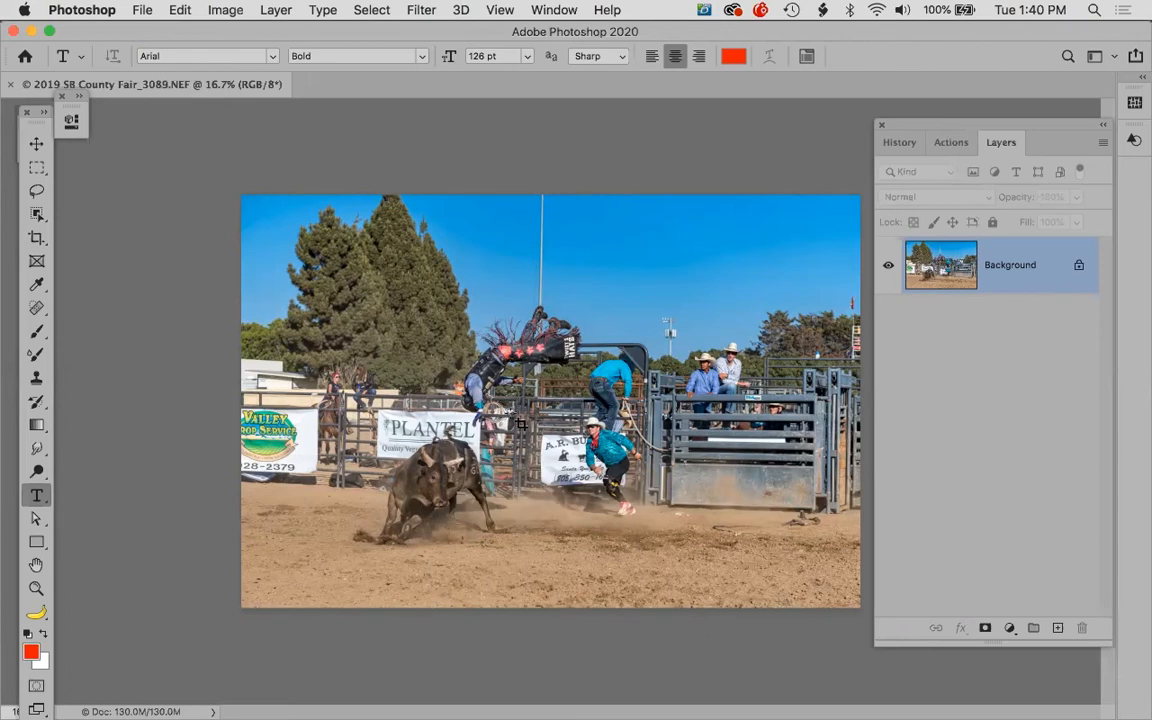
- Crop the rodeo photo to 6 x 4 in at 300 px/in, using the 4 x 6 inch crop preset with its dimensions swapped
{"action": "key", "text": "c"}
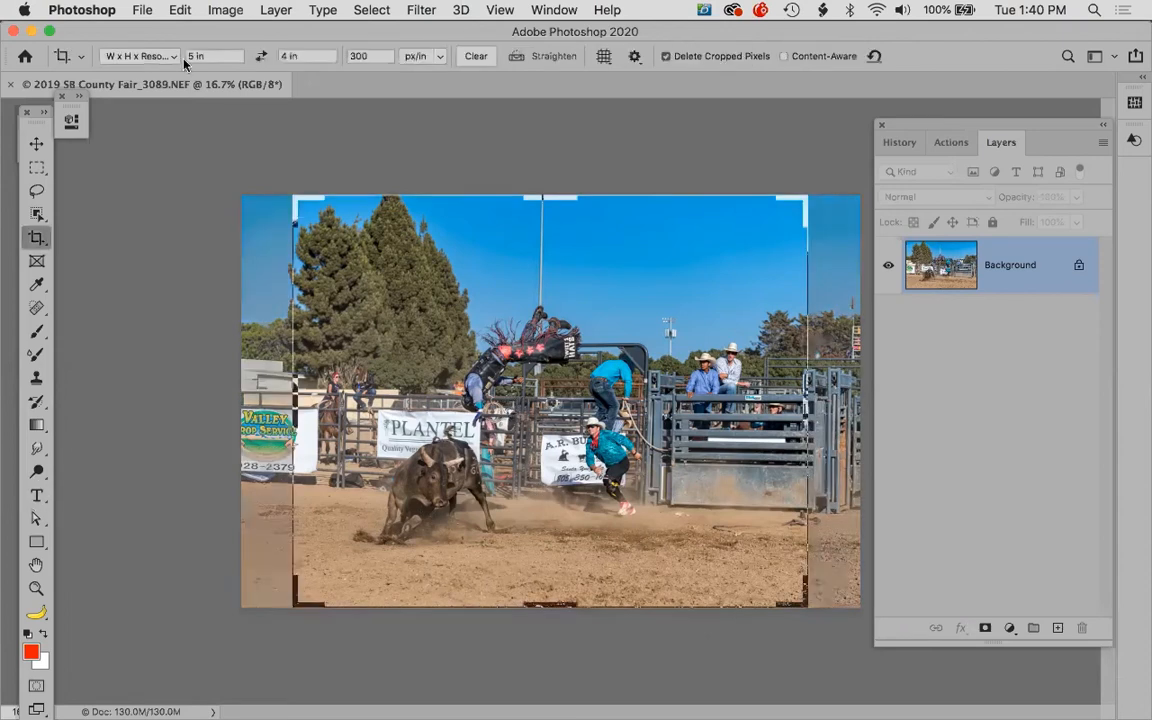
{"action": "left_click", "coordinate": [66, 57]}
{"action": "left_click", "coordinate": [113, 95]}
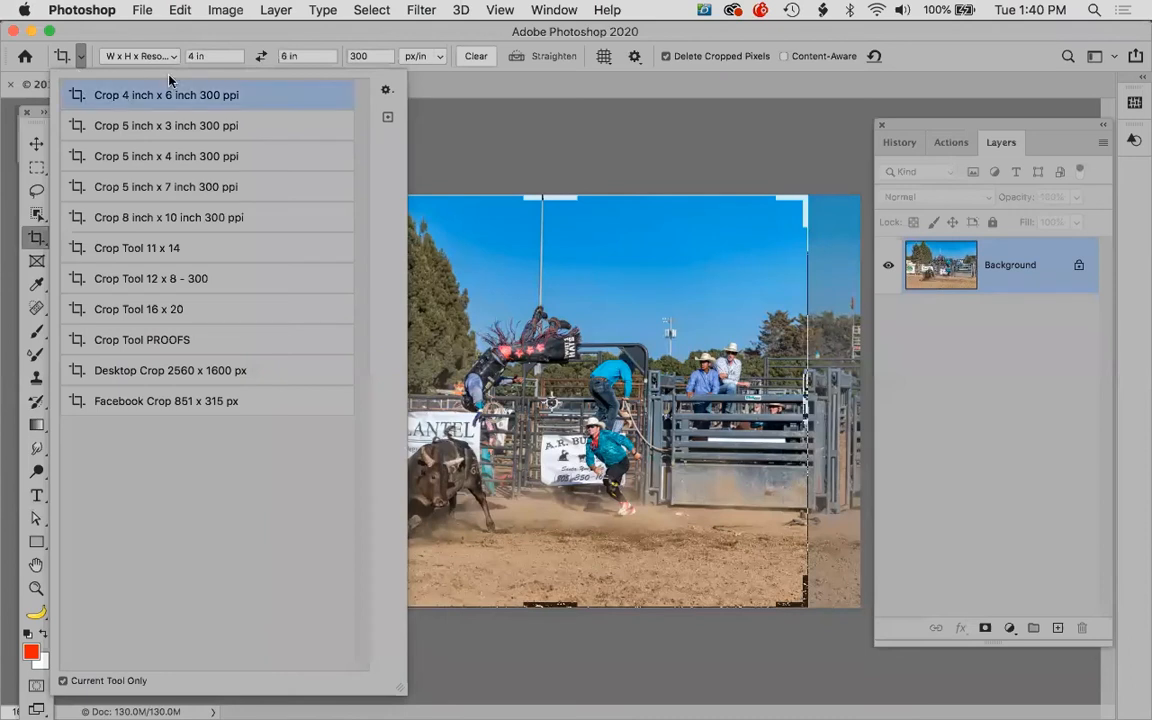
{"action": "left_click", "coordinate": [261, 56]}
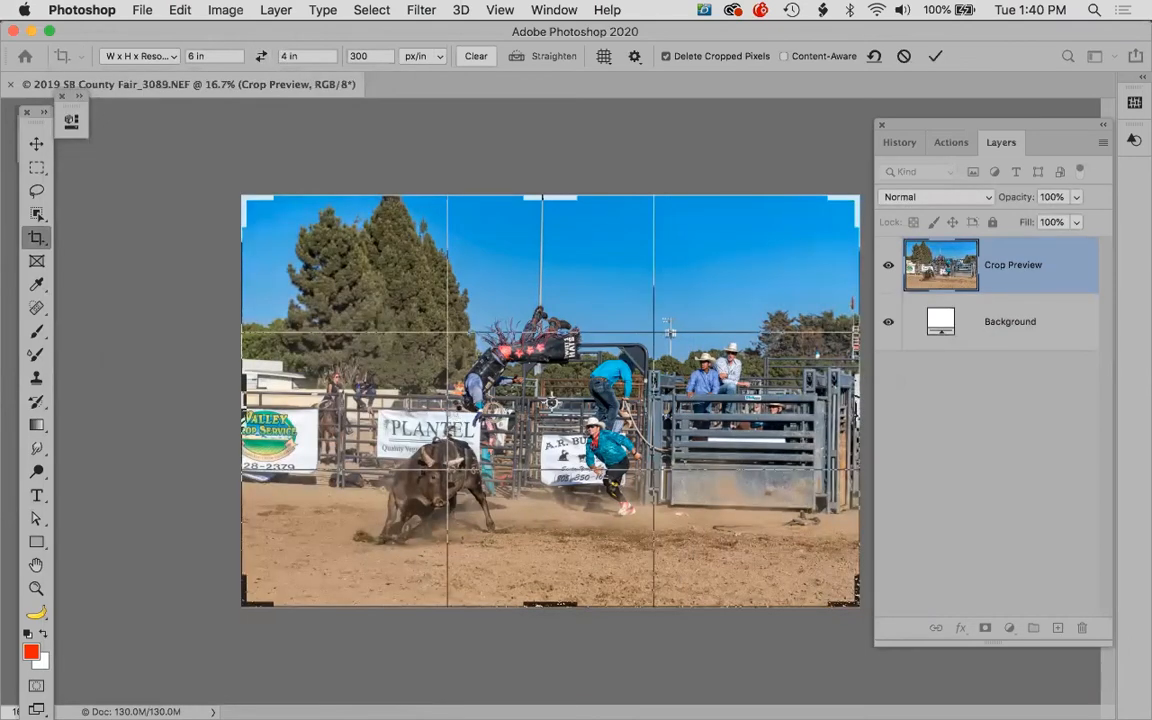
{"action": "key", "text": "Return"}
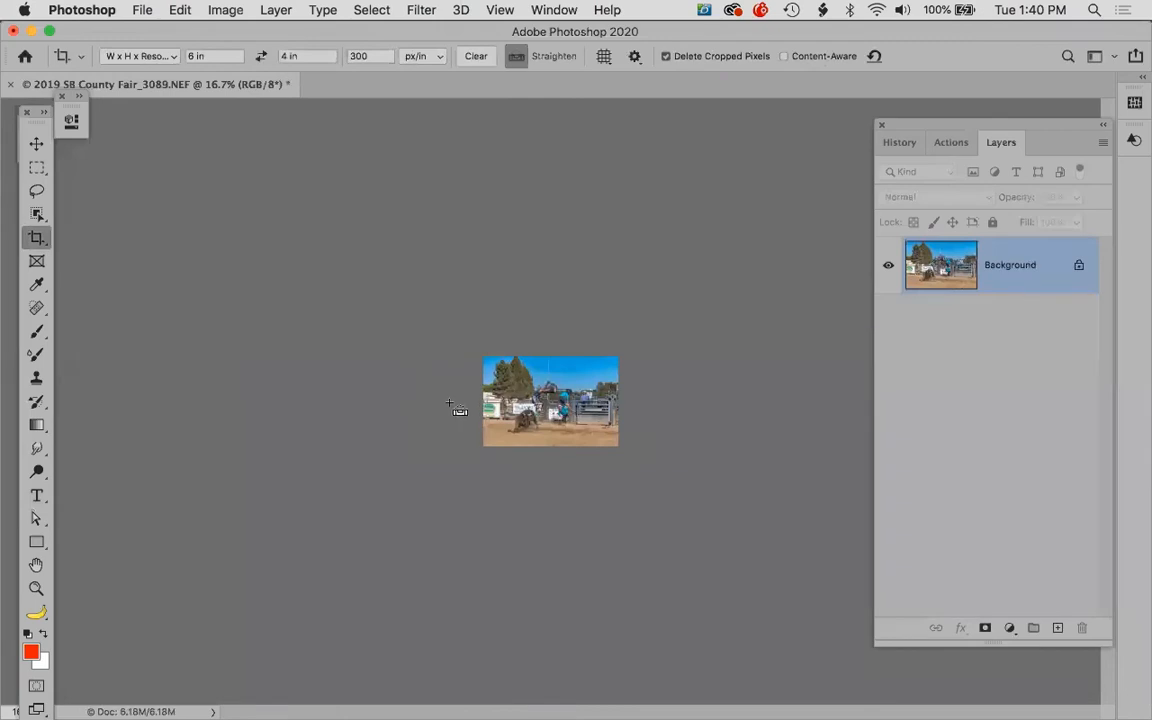
{"action": "key", "text": "super+0"}
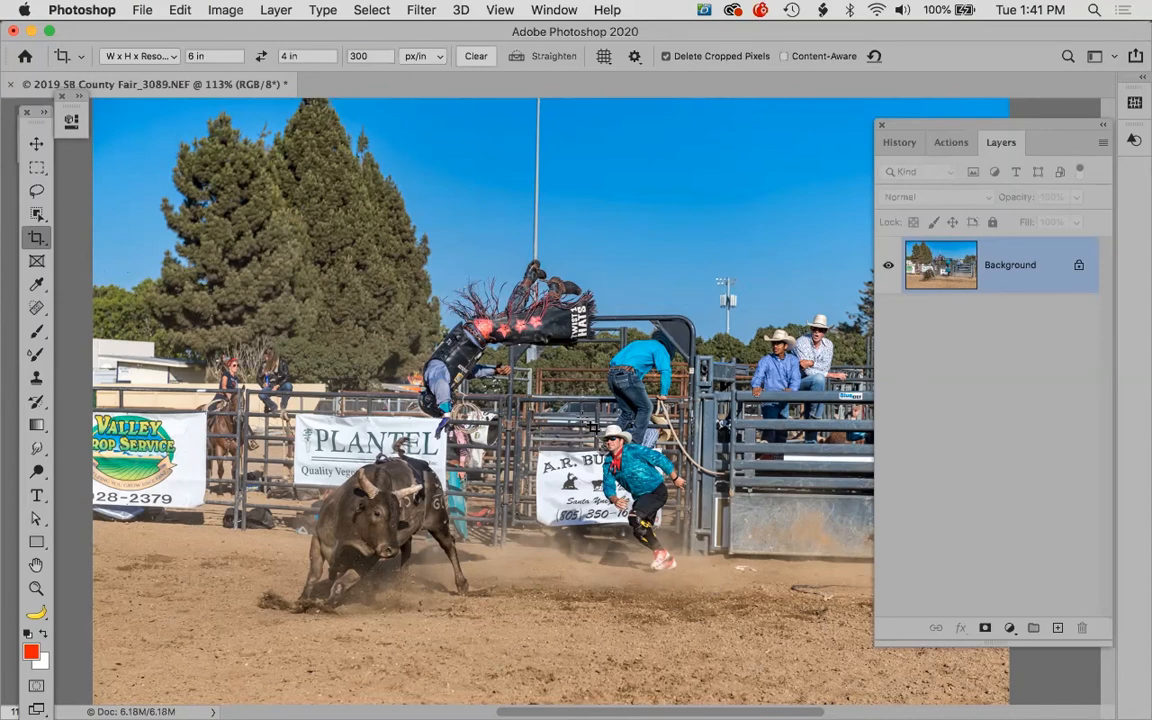
- Close the rodeo photo without saving and open Mammoth 2018_0150.NEF in Camera Raw from Adobe Bridge
{"action": "key", "text": "super+w"}
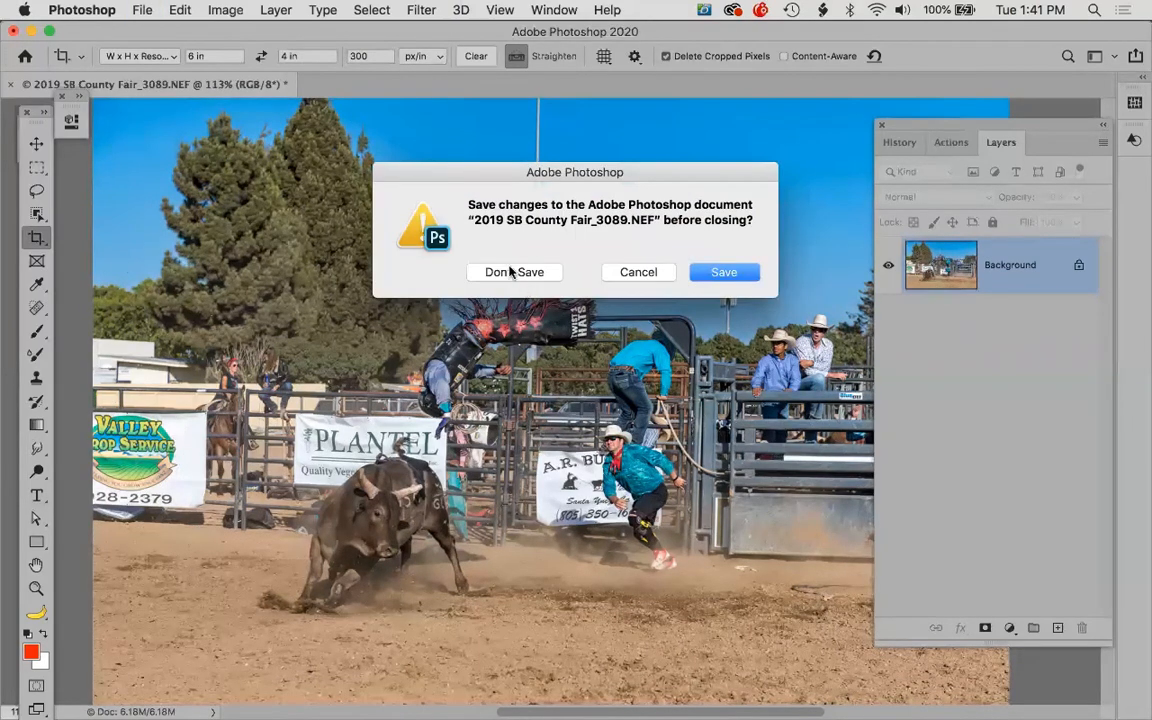
{"action": "left_click", "coordinate": [510, 272]}
{"action": "key", "text": "super+Tab"}
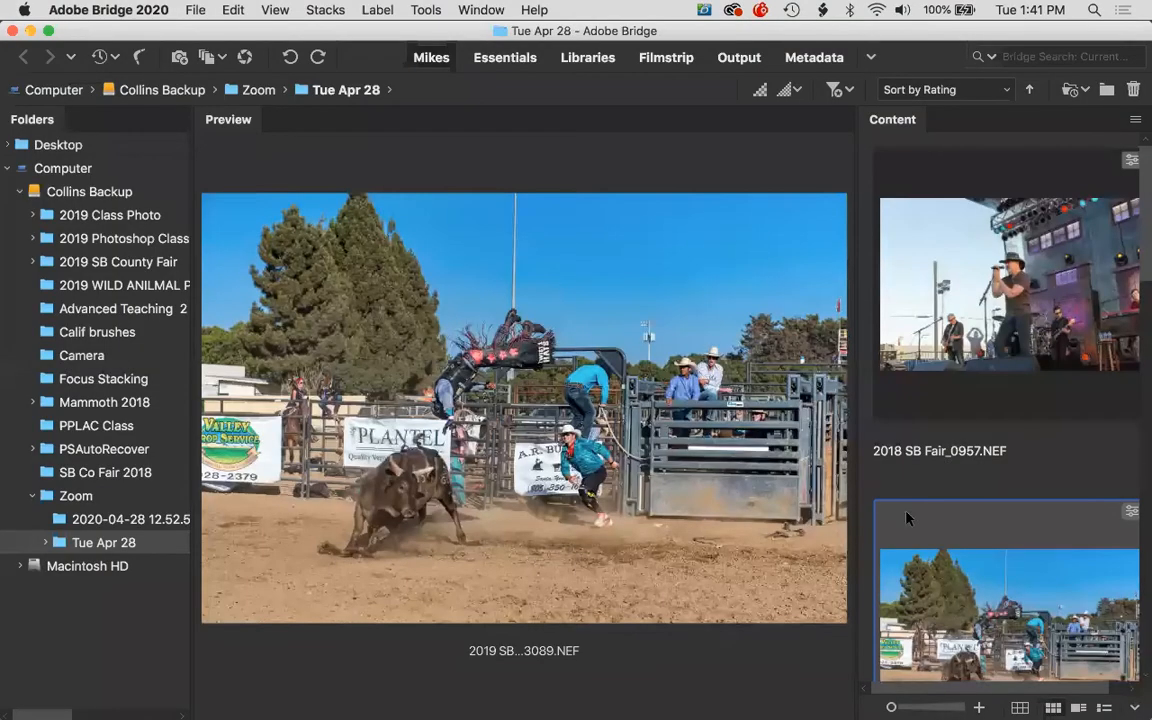
{"action": "key", "text": "Down"}
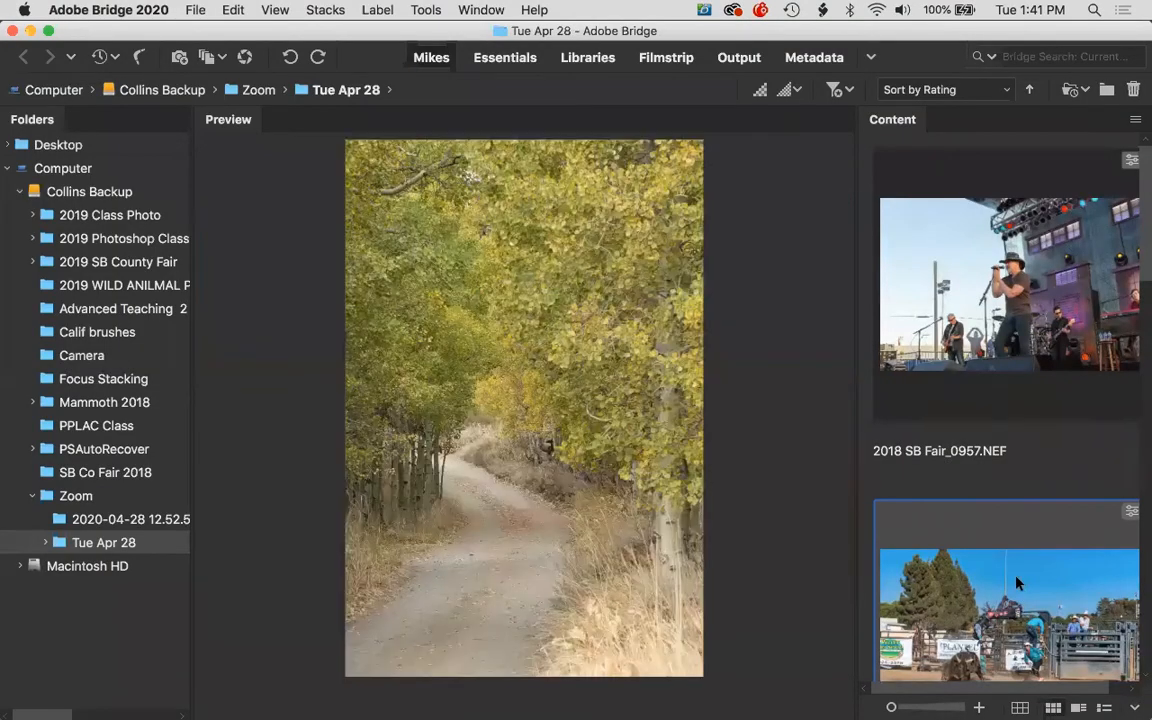
{"action": "double_click", "coordinate": [992, 466]}
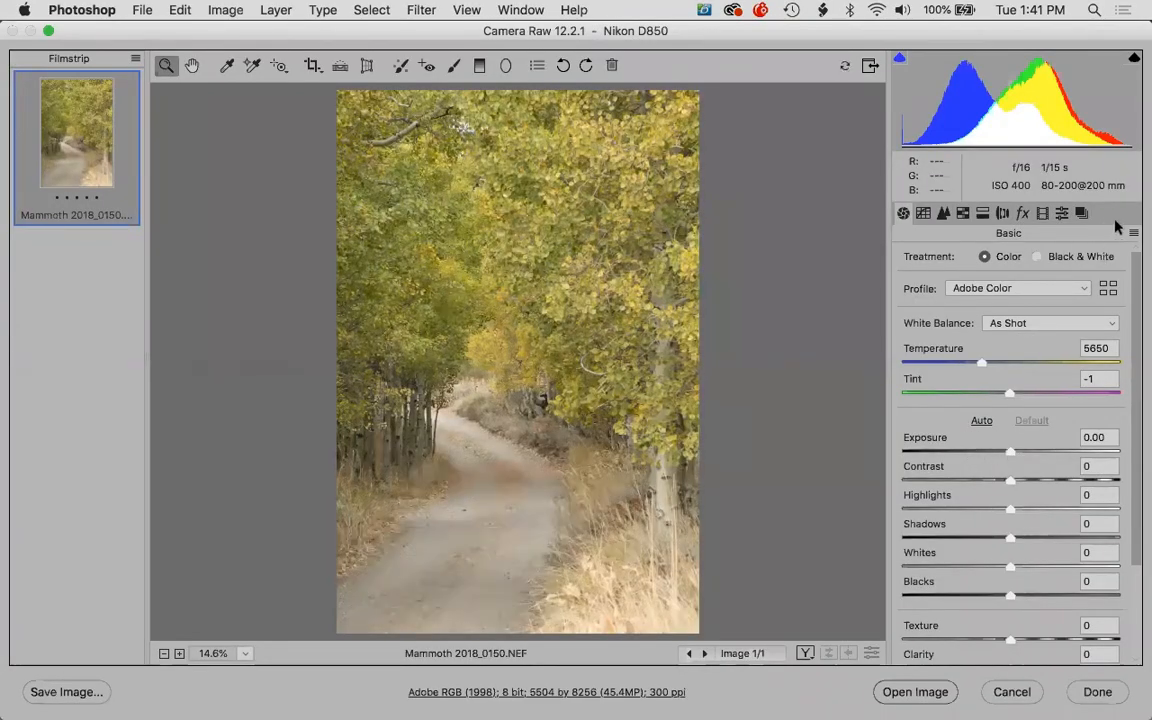
- Apply the Auto All user preset to the aspen road photo and return to the basic adjustments
{"action": "left_click", "coordinate": [1062, 214]}
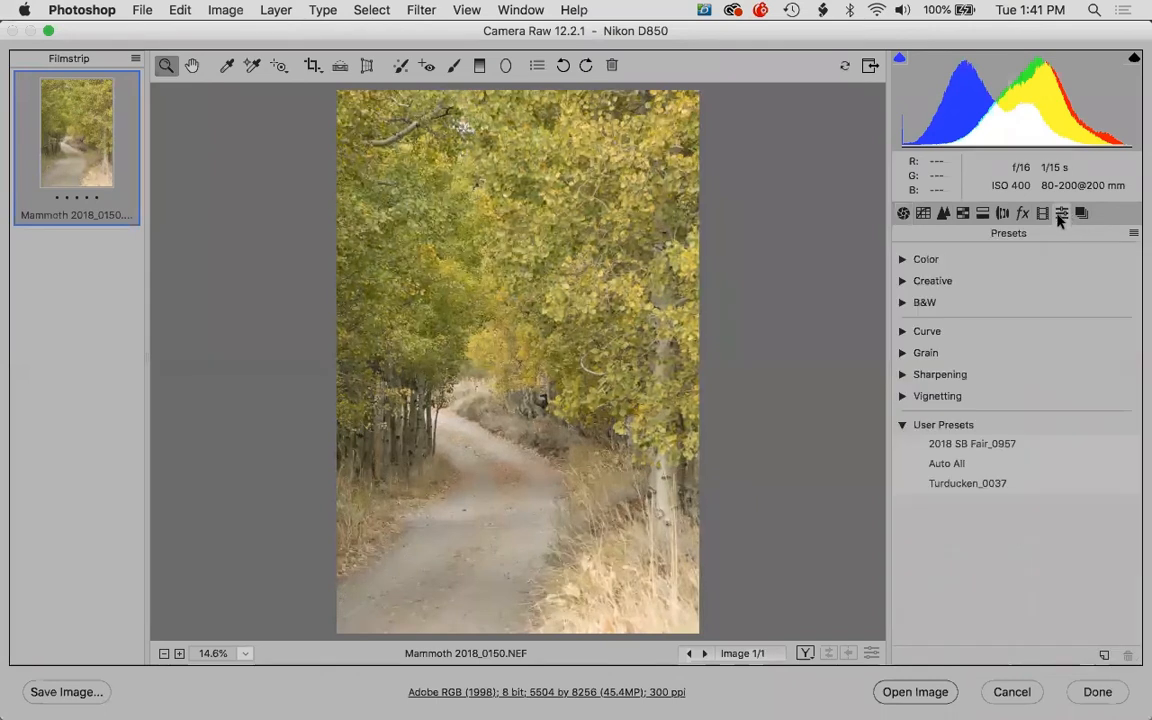
{"action": "left_click", "coordinate": [944, 466]}
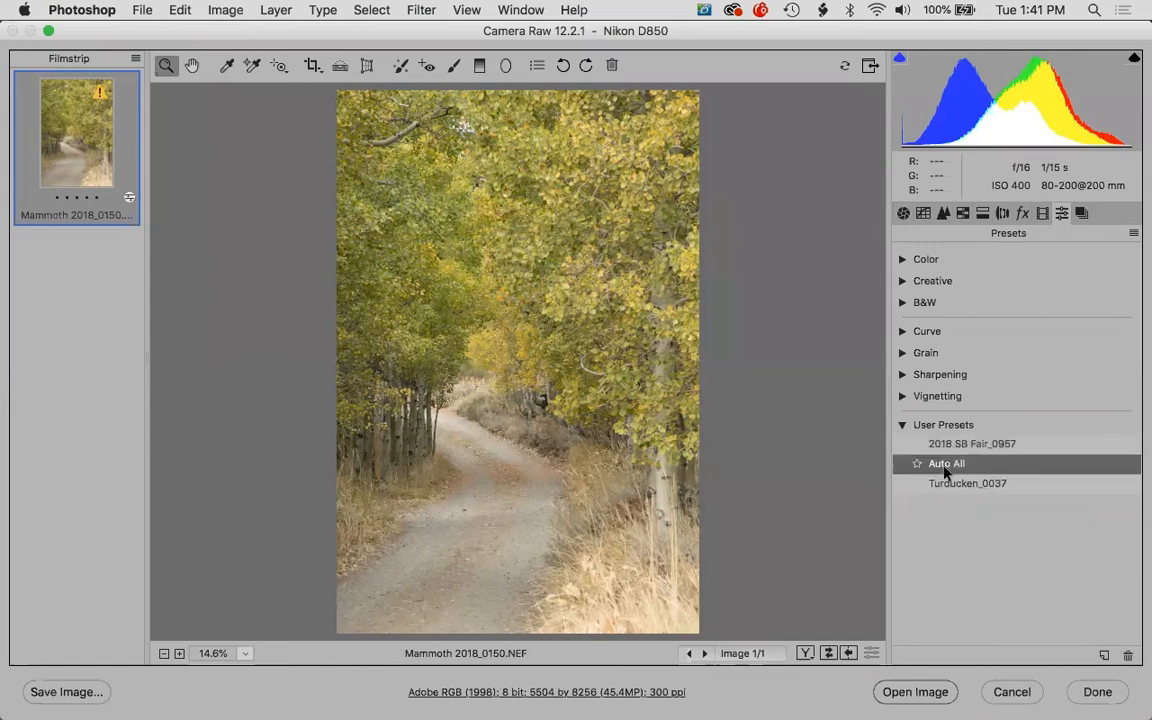
{"action": "left_click", "coordinate": [901, 214]}
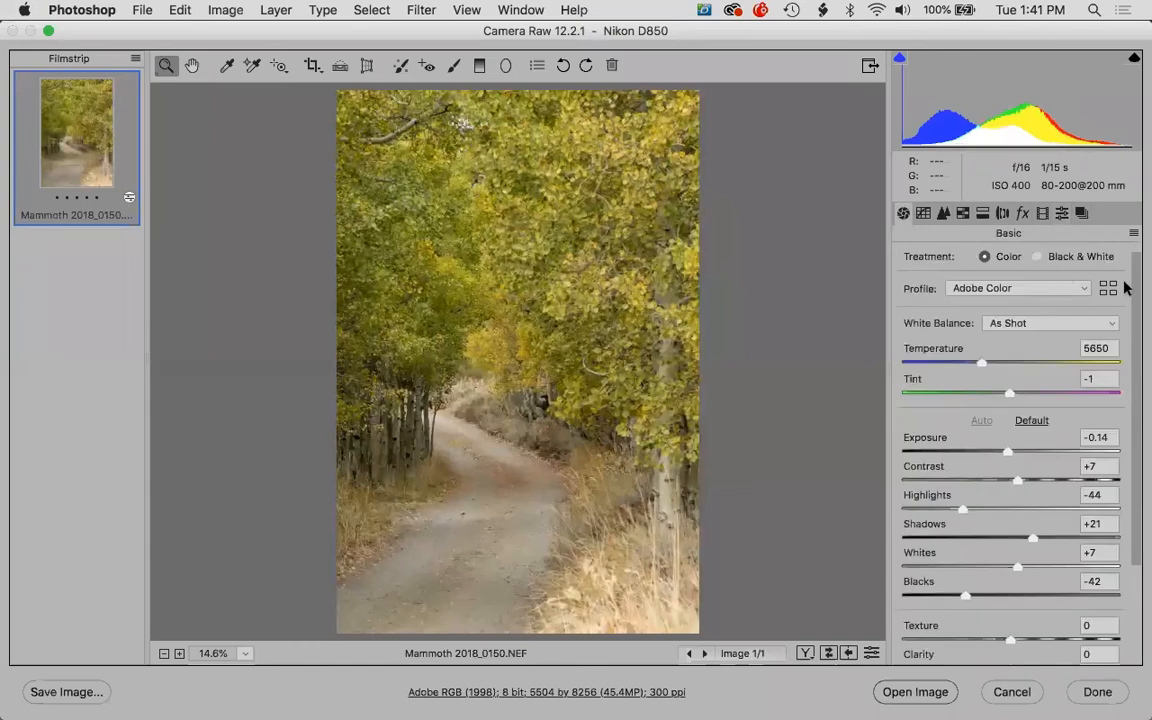
- With before and after shown side by side, set the photo's Temperature to 6900 and Highlights to -49
{"action": "left_click", "coordinate": [804, 654]}
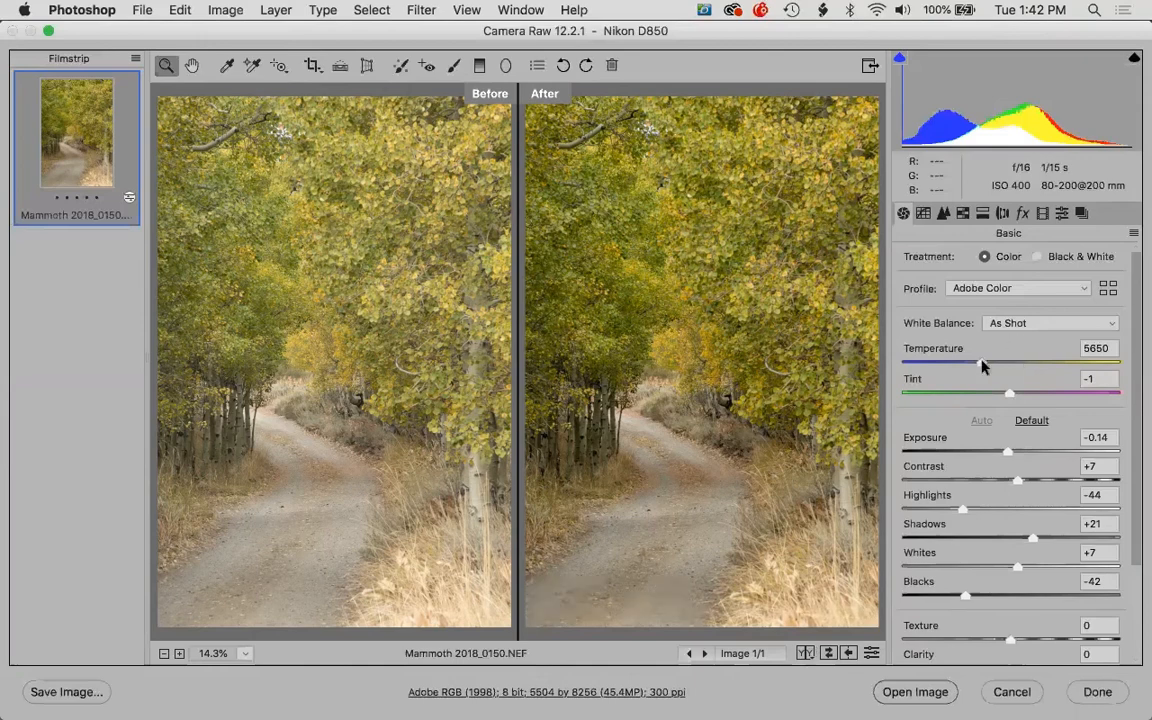
{"action": "left_click_drag", "start_coordinate": [983, 366], "coordinate": [1001, 362]}
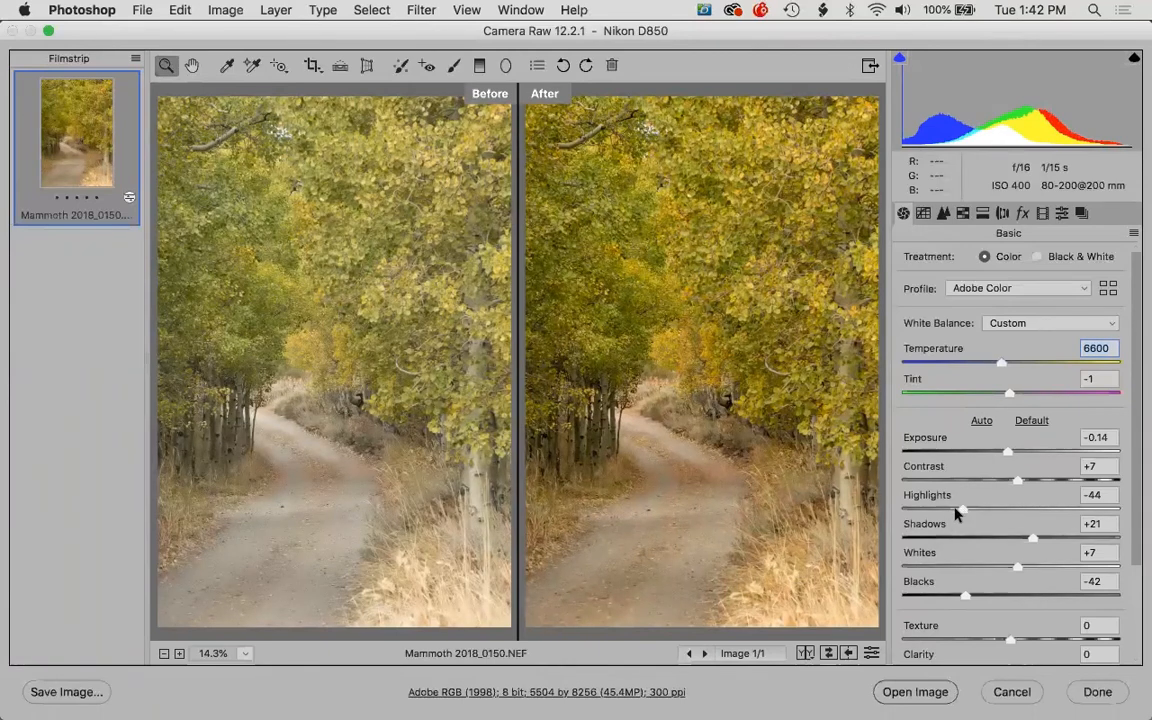
{"action": "left_click_drag", "start_coordinate": [954, 510], "coordinate": [949, 512]}
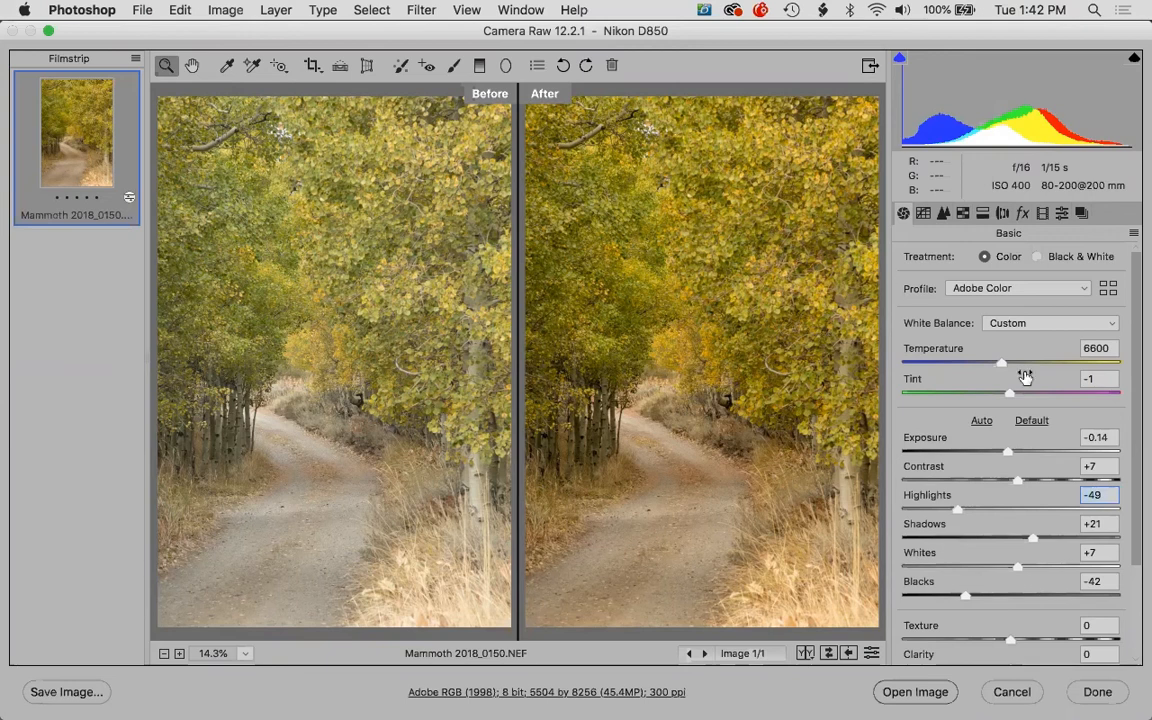
{"action": "left_click_drag", "start_coordinate": [998, 366], "coordinate": [1006, 368]}
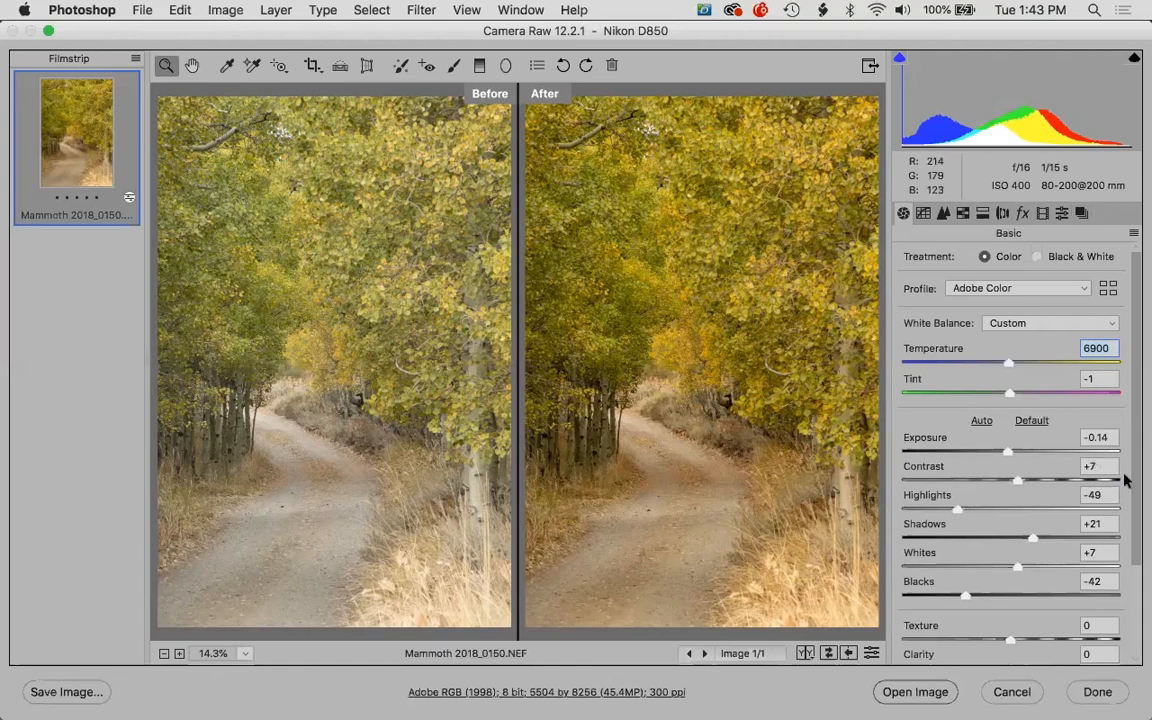
- Raise the photo's Texture to +10 and Clarity to +6
{"action": "scroll", "coordinate": [1124, 481], "scroll_direction": "down", "scroll_amount": 5}
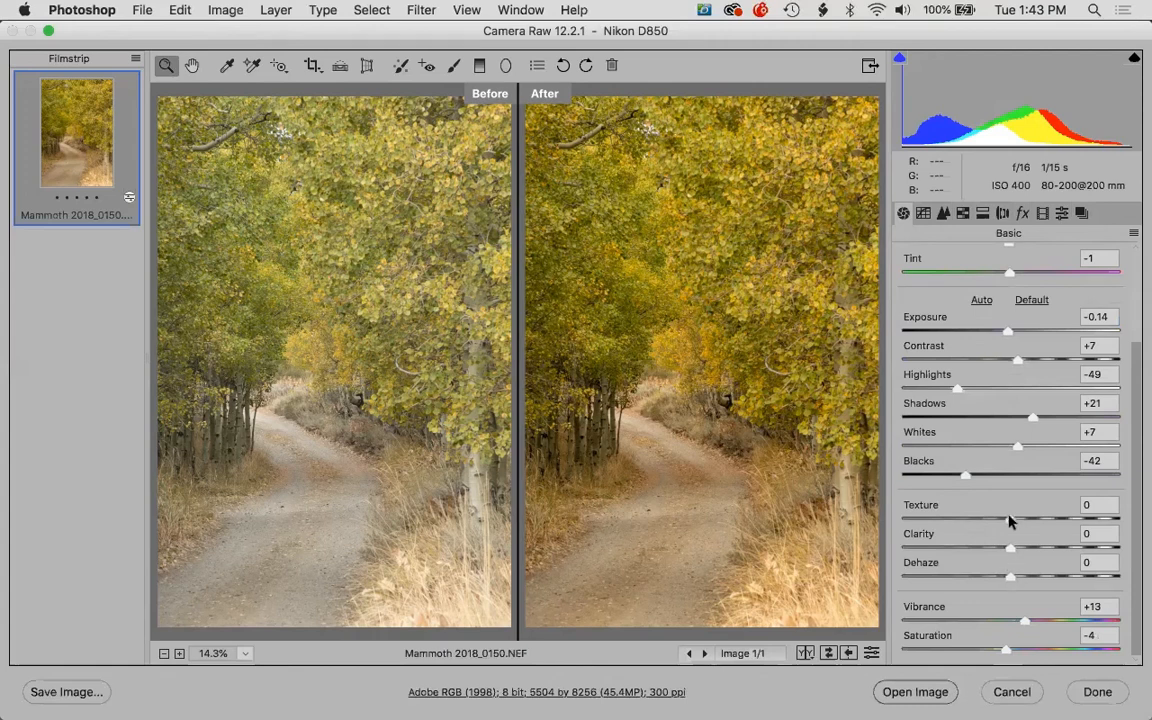
{"action": "left_click_drag", "start_coordinate": [1010, 523], "coordinate": [1012, 524]}
{"action": "left_click_drag", "start_coordinate": [1015, 527], "coordinate": [1019, 530]}
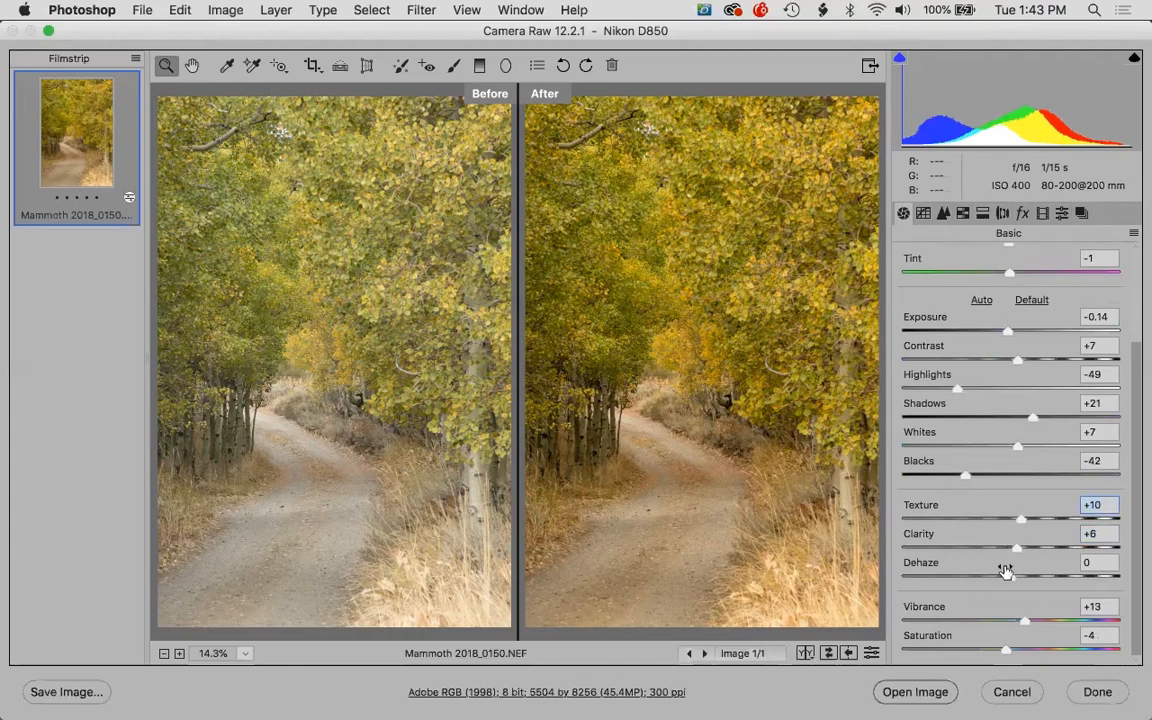
- Cycle through the before/after comparison layouts and return to the single image view
{"action": "left_click", "coordinate": [891, 697]}
{"action": "left_click", "coordinate": [804, 654]}
{"action": "left_click", "coordinate": [804, 654]}
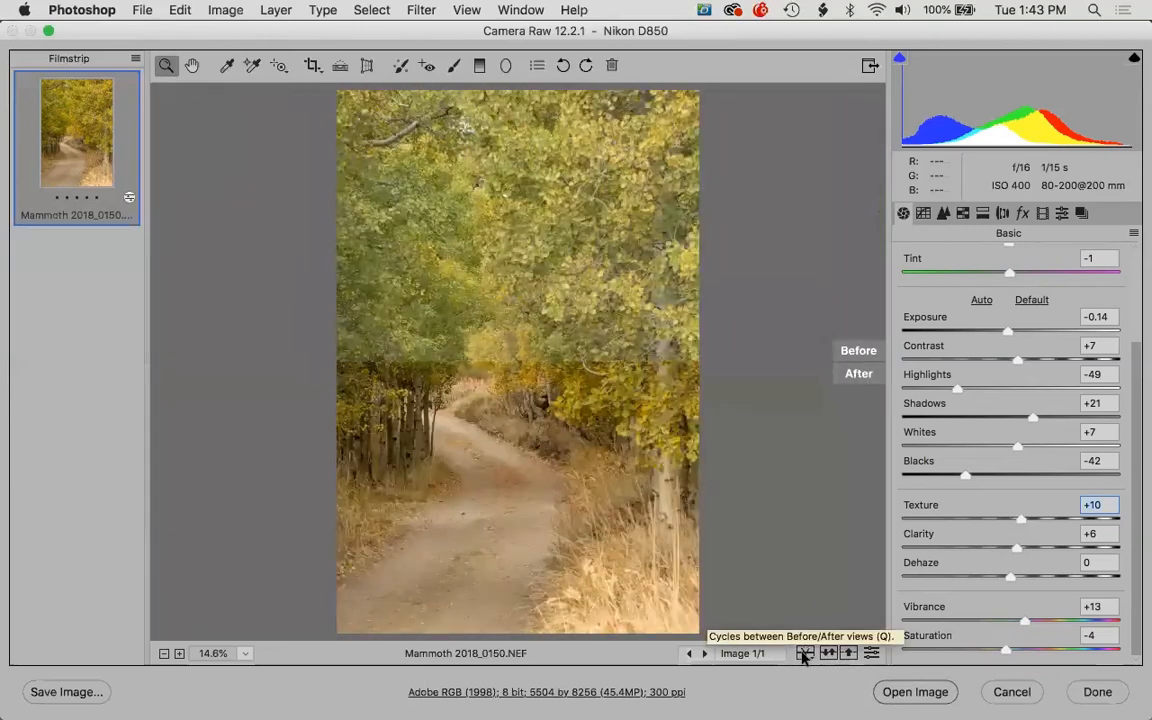
{"action": "key", "text": "q"}
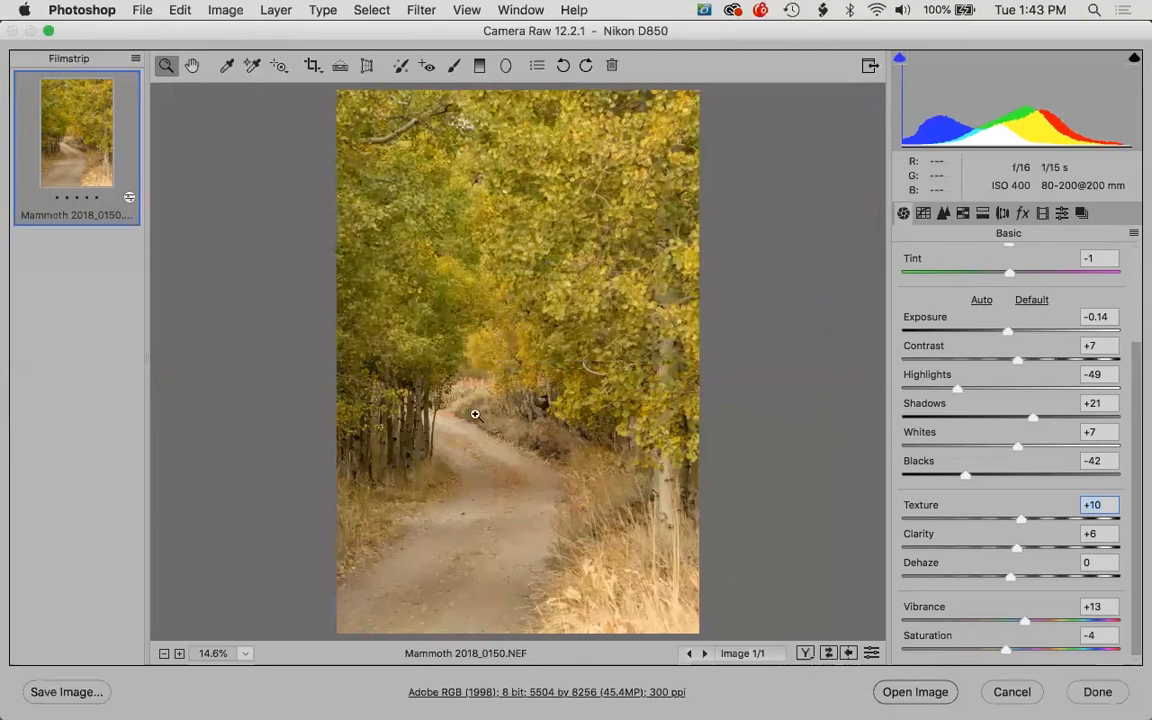
- Add a graduated filter from the photo's lower-right corner diagonally up across the dry grass and set its Exposure to -0.70
{"action": "left_click", "coordinate": [547, 400]}
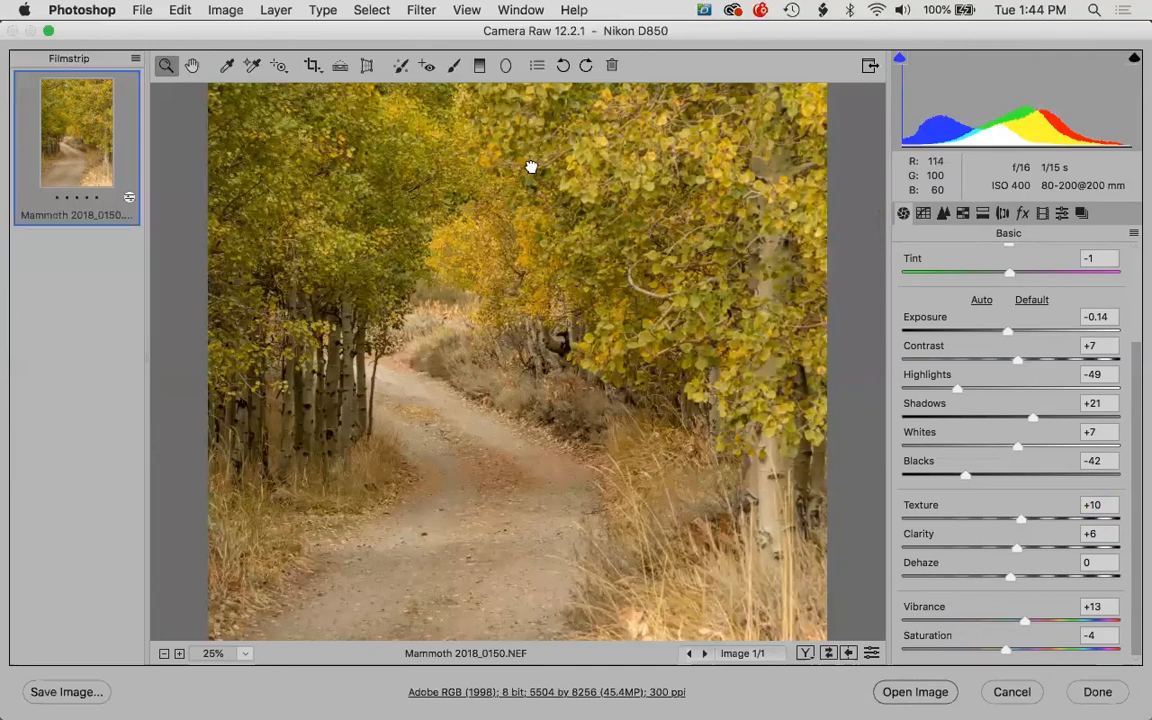
{"action": "scroll", "coordinate": [531, 167], "scroll_direction": "down", "scroll_amount": 5}
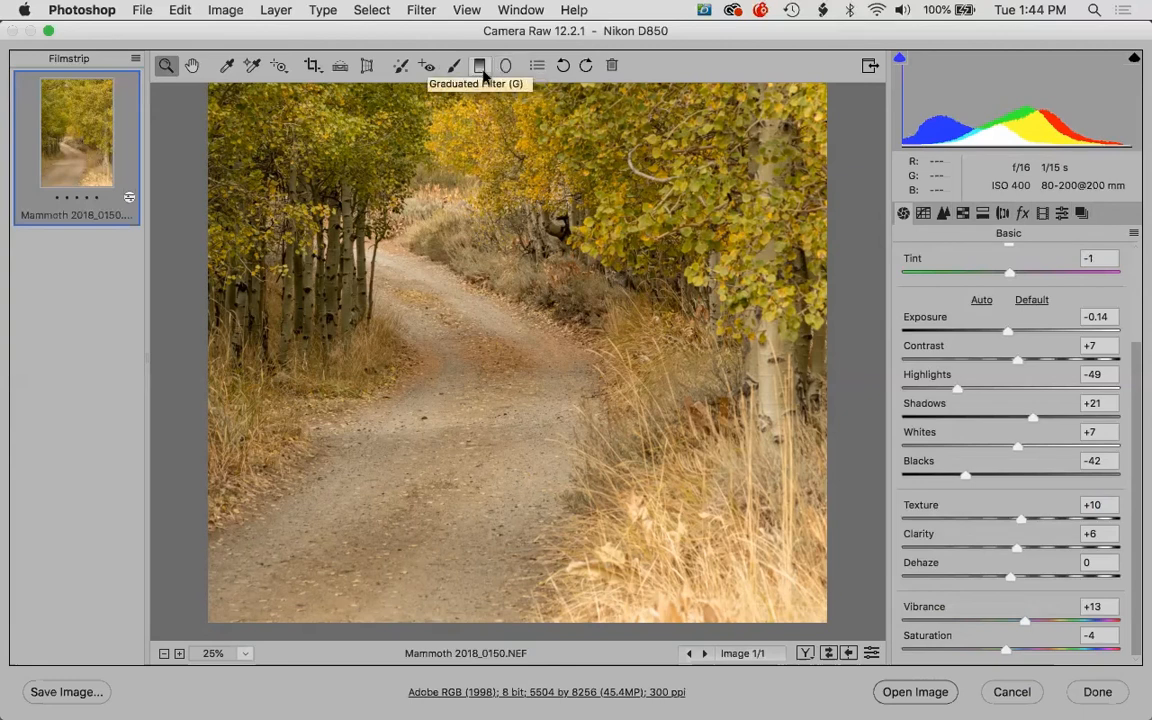
{"action": "left_click", "coordinate": [479, 66]}
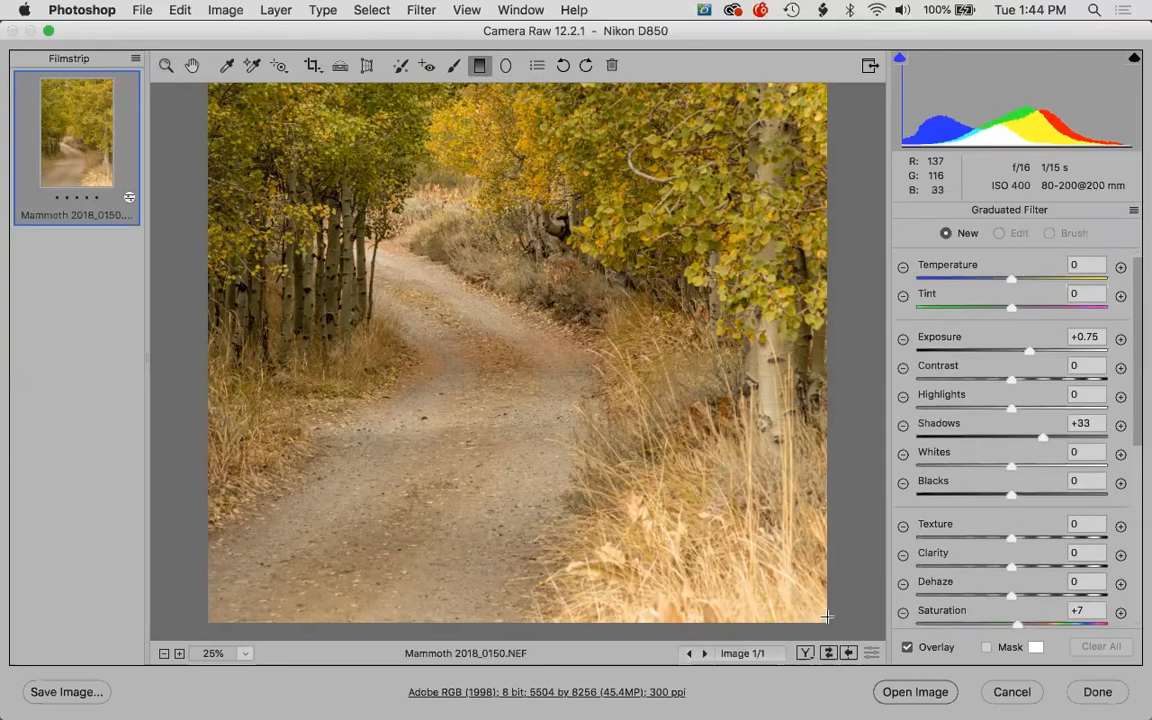
{"action": "left_click_drag", "start_coordinate": [827, 621], "coordinate": [667, 426]}
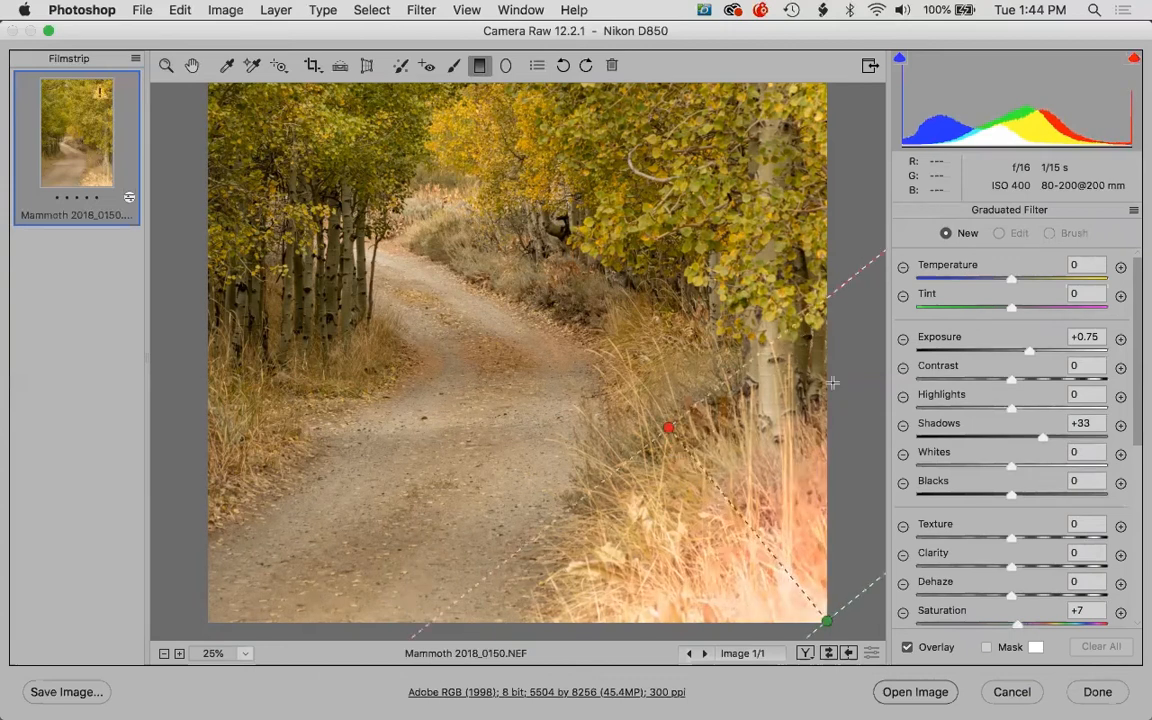
{"action": "left_click", "coordinate": [1000, 352]}
{"action": "left_click", "coordinate": [995, 350]}
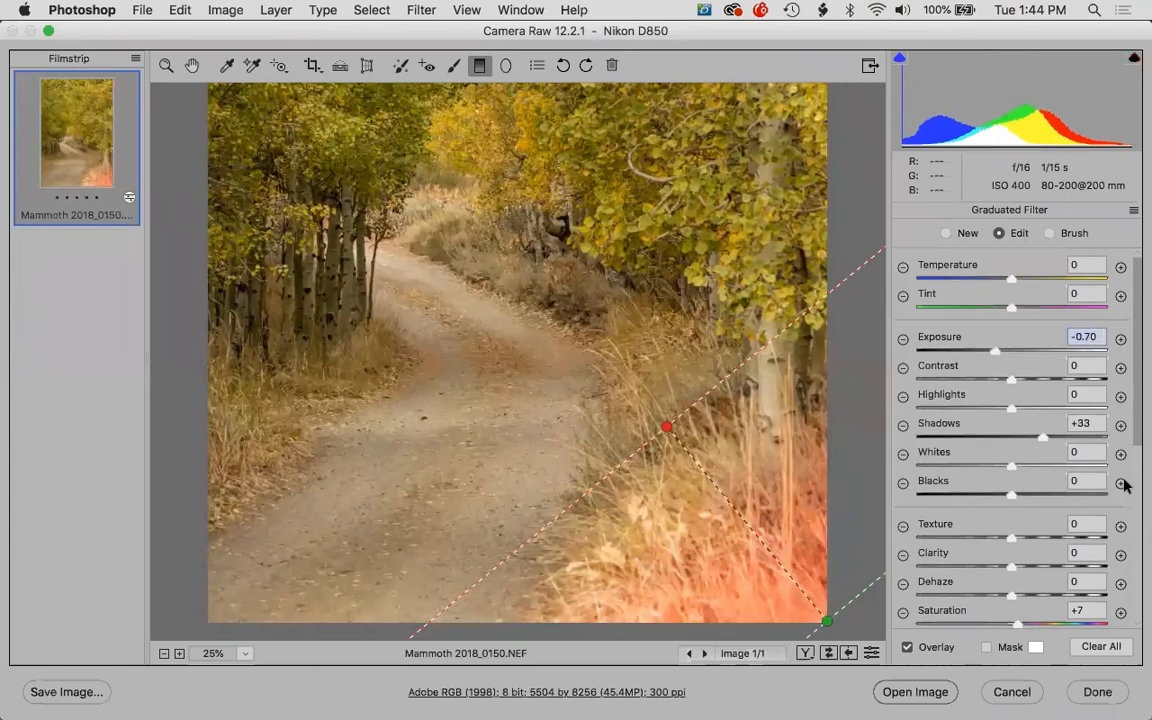
- Try to clear the graduated filter's red tint by choosing the white swatch, and undo the graduated filter
{"action": "scroll", "coordinate": [1122, 482], "scroll_direction": "down", "scroll_amount": 6}
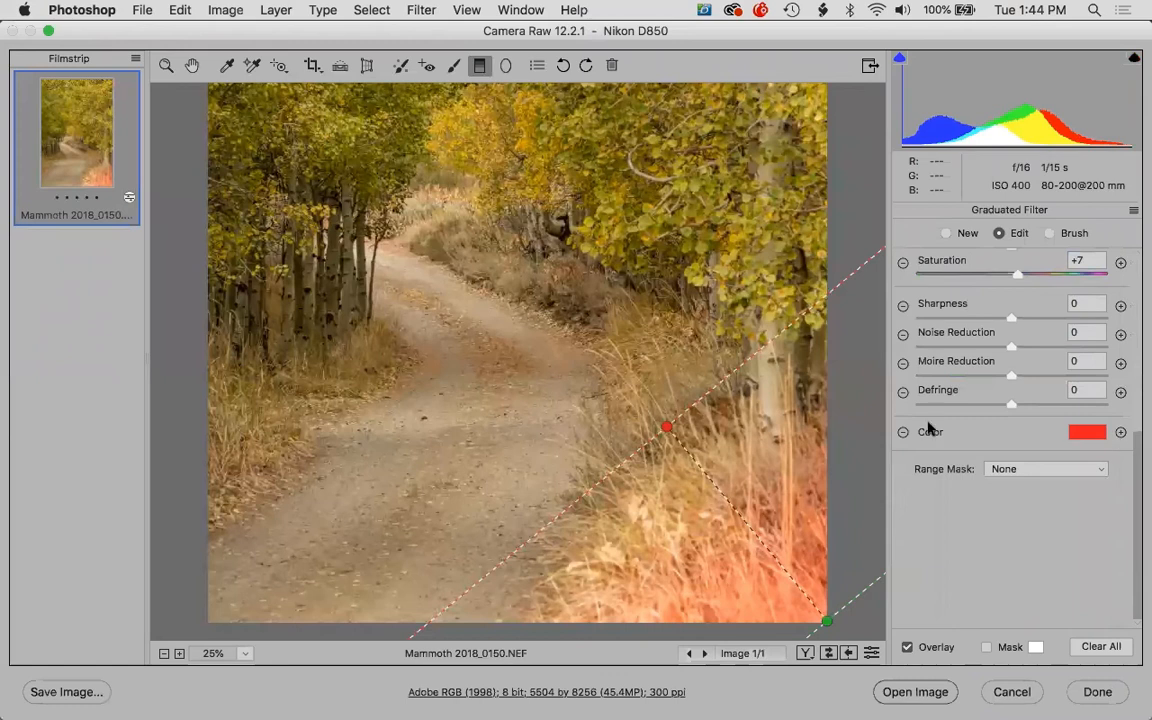
{"action": "left_click", "coordinate": [903, 435]}
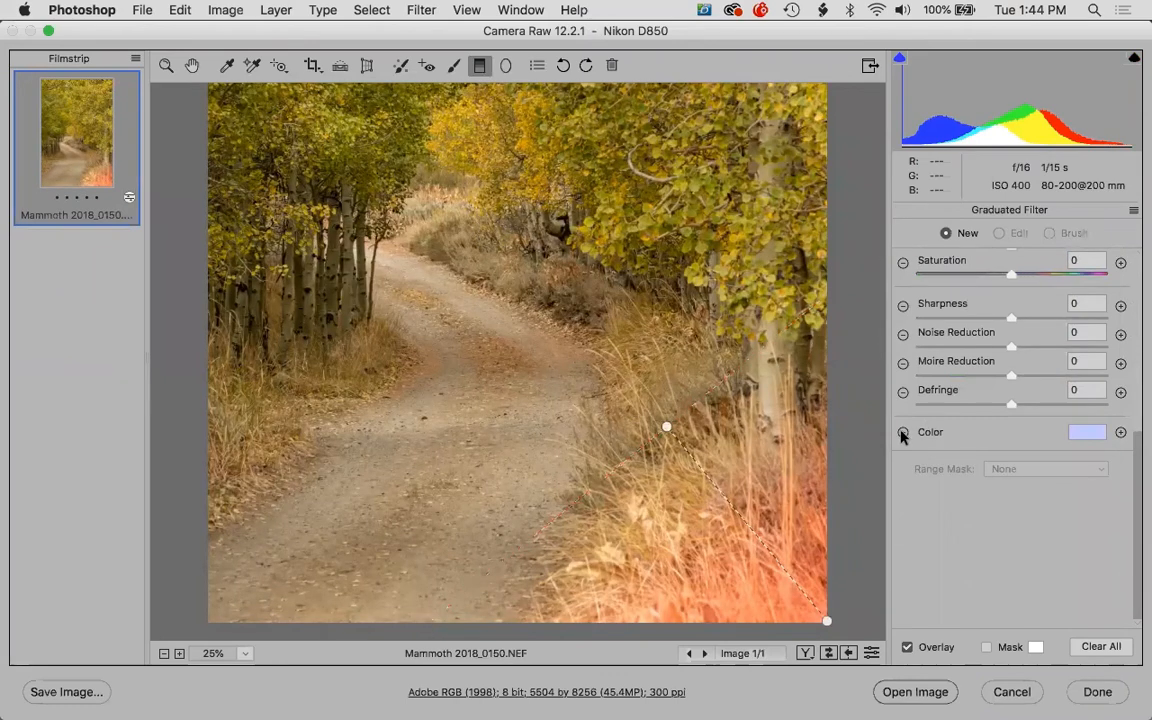
{"action": "left_click", "coordinate": [1087, 433]}
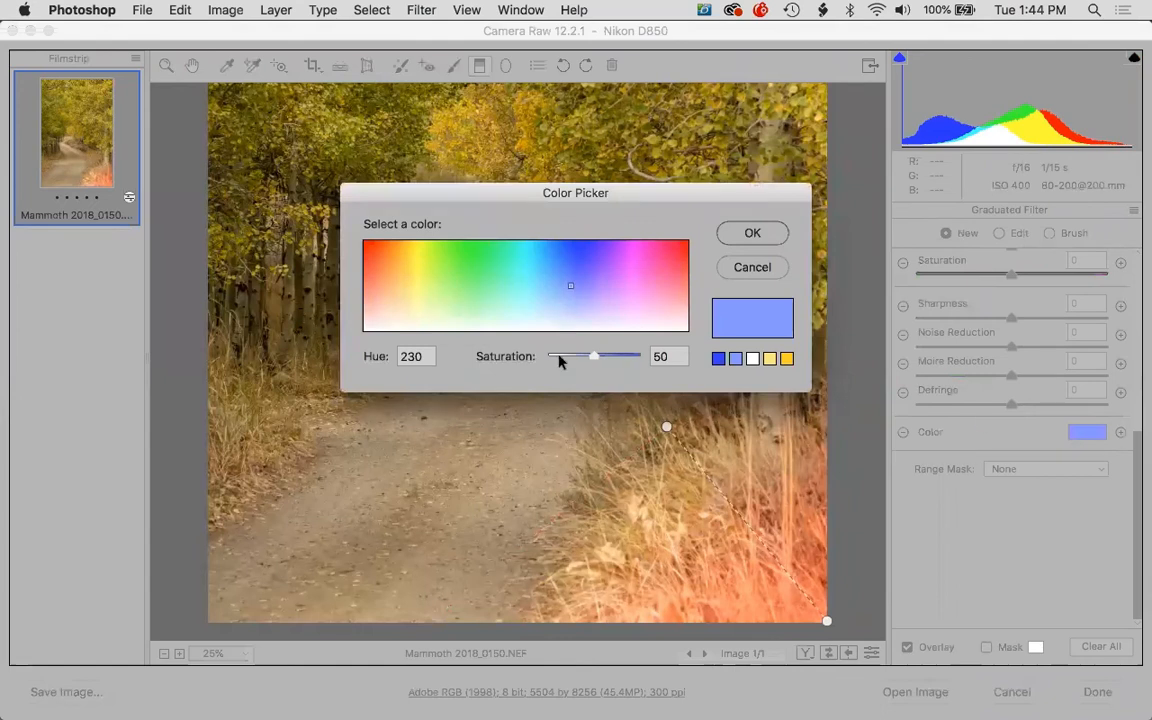
{"action": "left_click", "coordinate": [752, 358]}
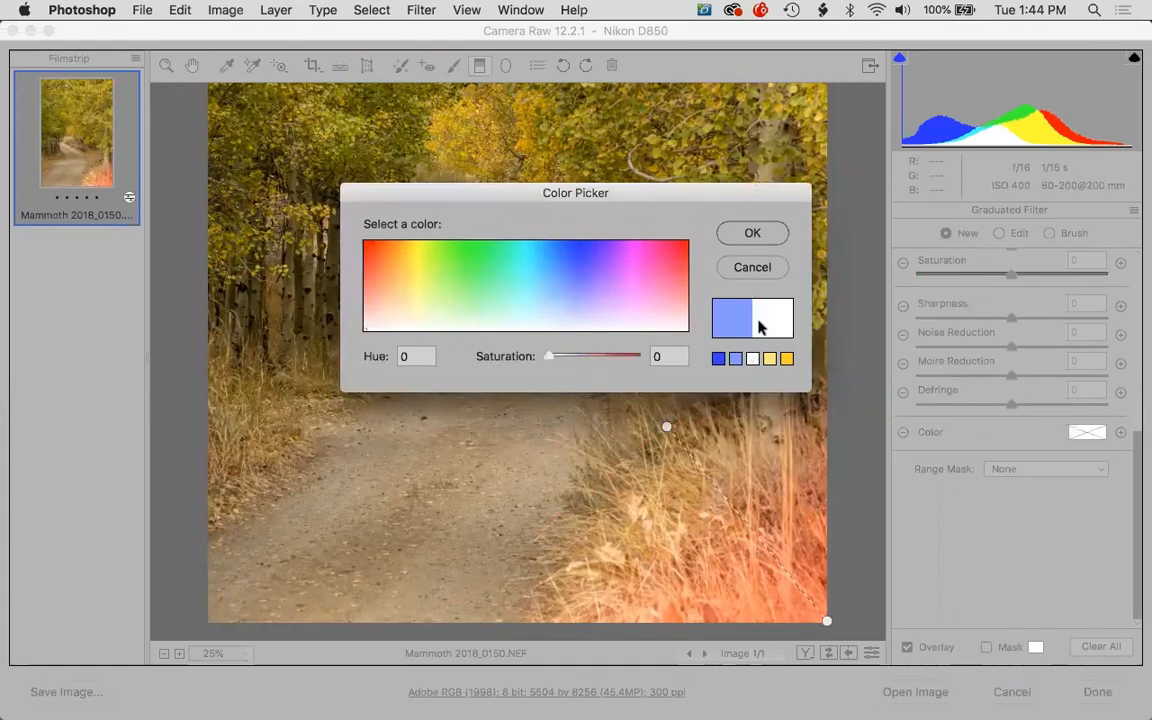
{"action": "left_click", "coordinate": [754, 234]}
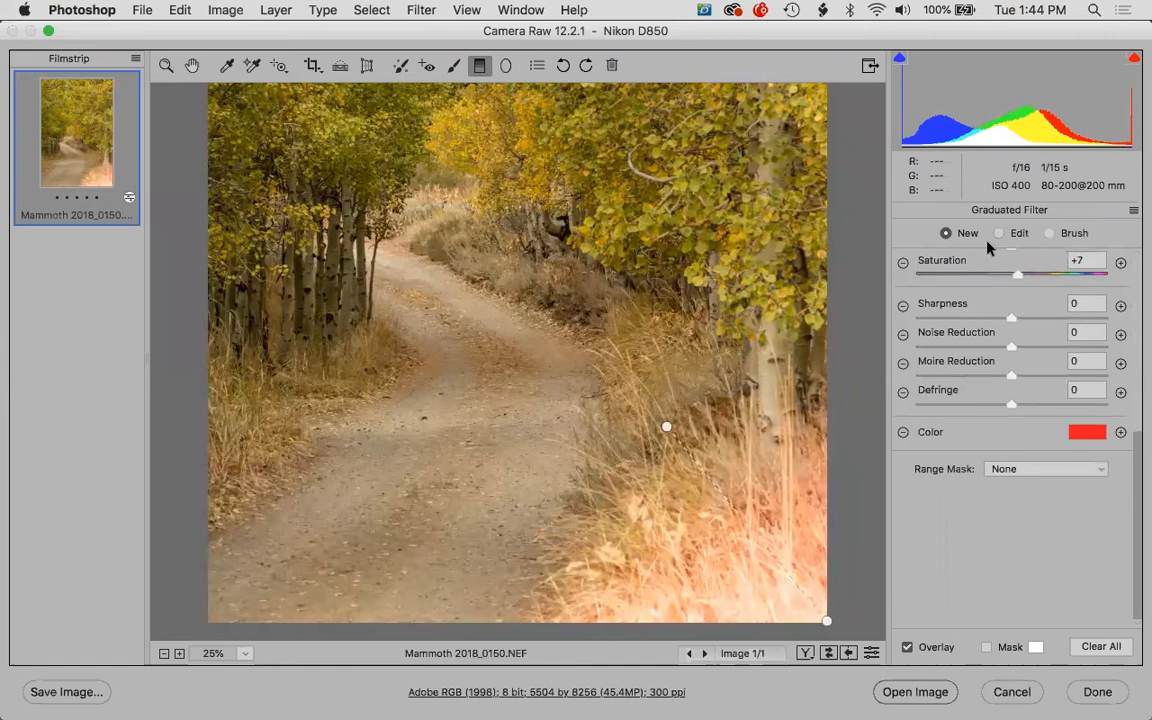
{"action": "key", "text": "super+z"}
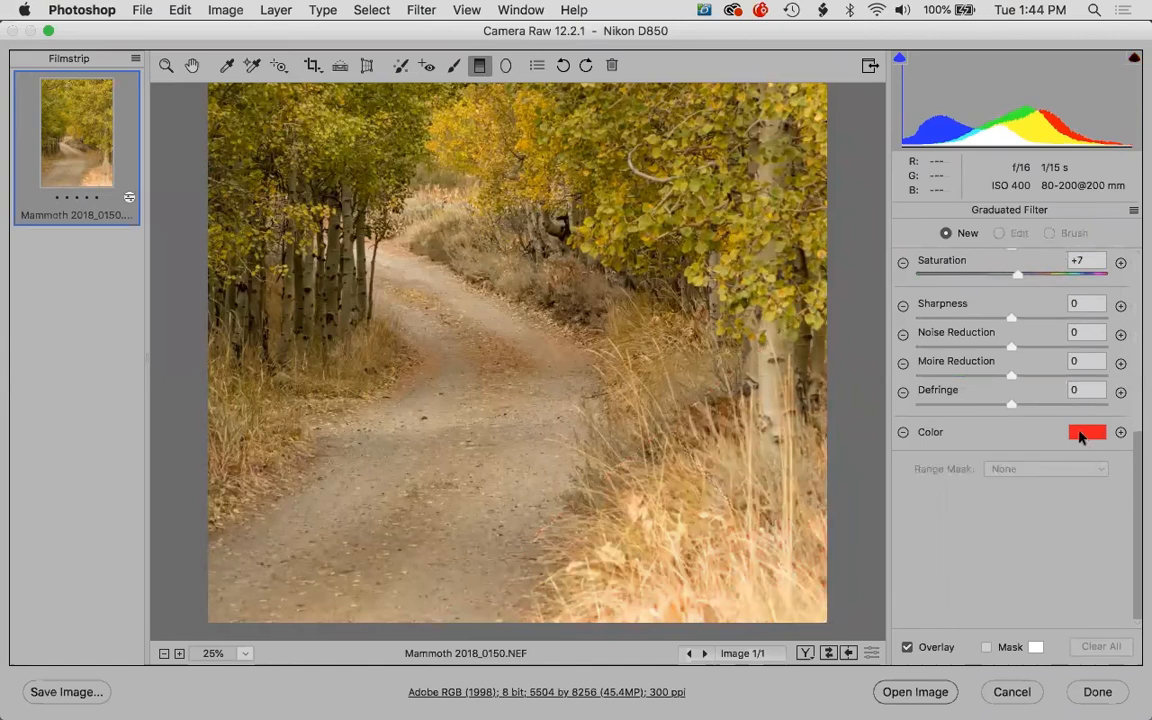
- Reset the graduated filter's tint colour to white and draw a new filter from the photo's lower-right corner diagonally up across the dry grass
{"action": "left_click", "coordinate": [1080, 437]}
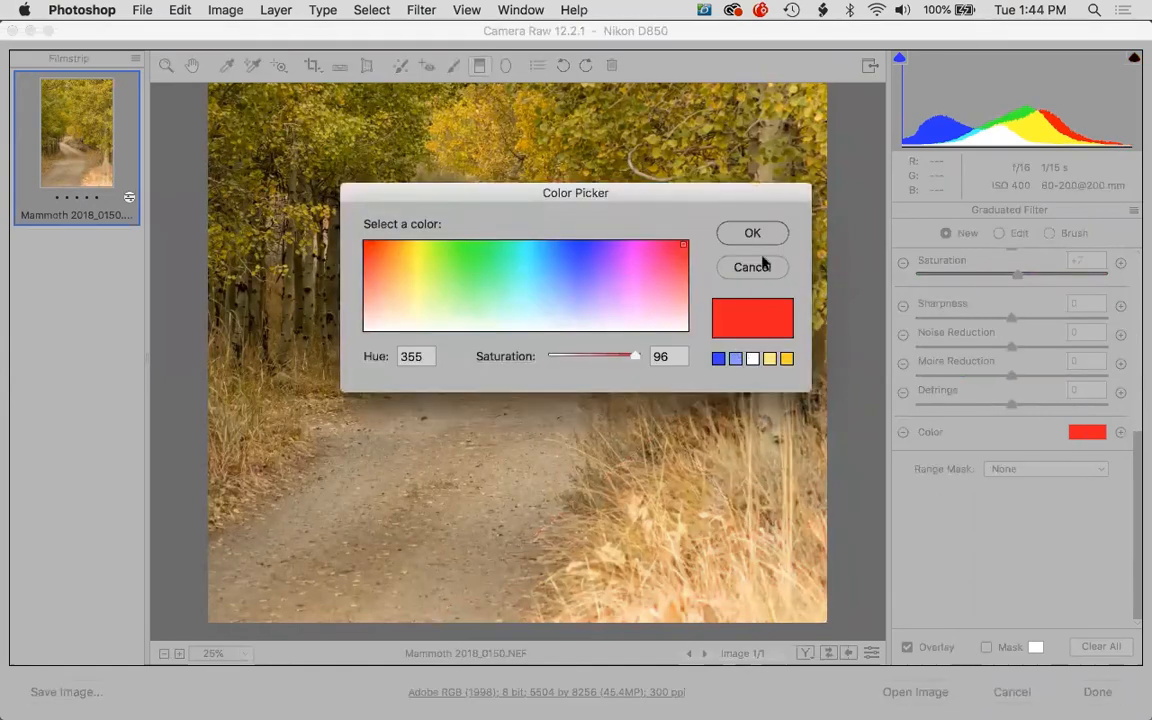
{"action": "left_click", "coordinate": [753, 358]}
{"action": "left_click", "coordinate": [760, 240]}
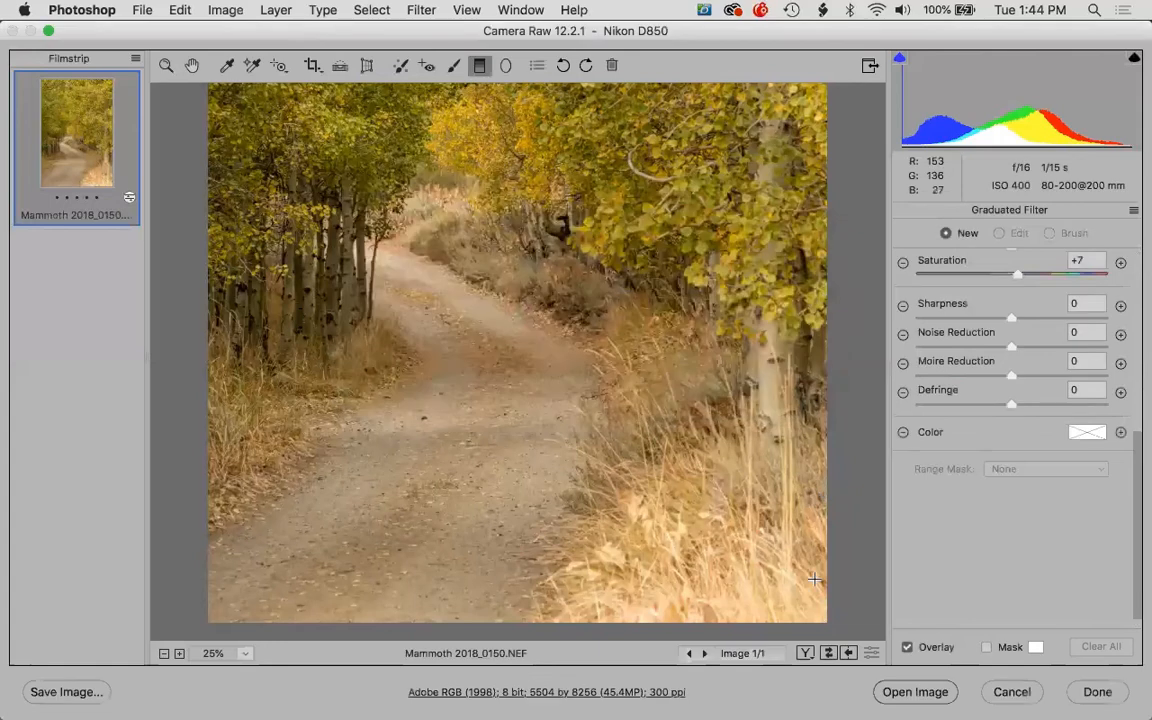
{"action": "left_click_drag", "start_coordinate": [815, 592], "coordinate": [662, 450]}
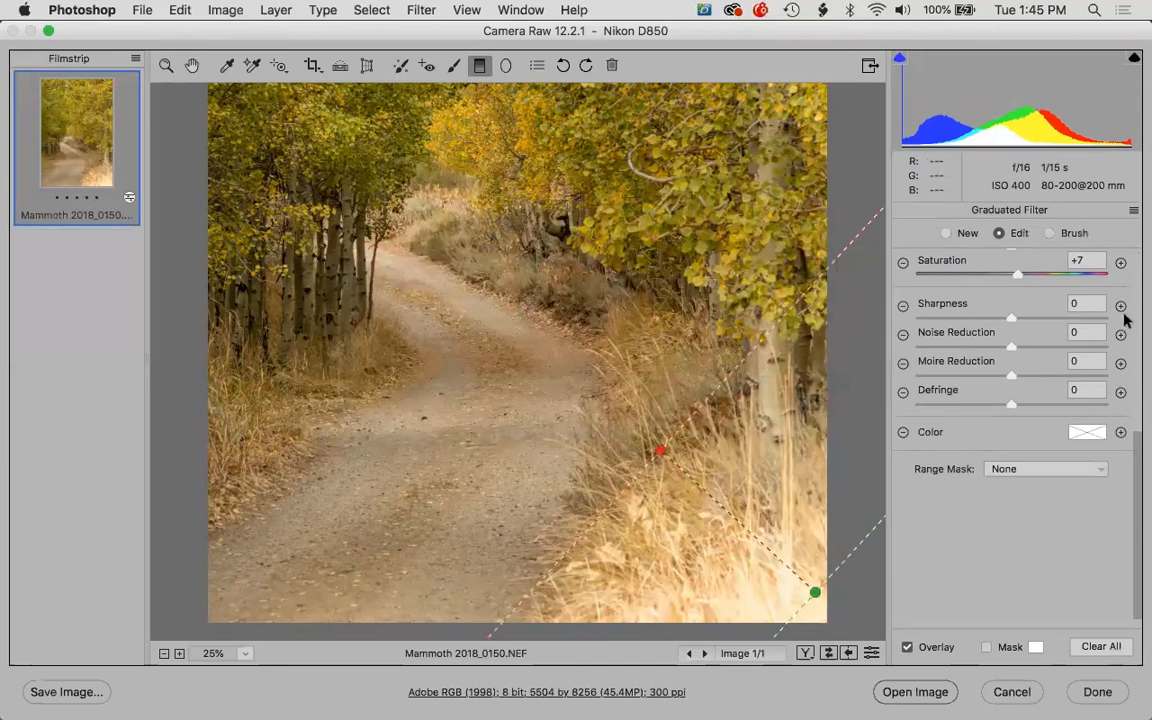
- Set the graduated filter's Exposure to -1.30, Temperature to +35 and Shadows to 0
{"action": "scroll", "coordinate": [1124, 310], "scroll_direction": "up", "scroll_amount": 5}
{"action": "left_click_drag", "start_coordinate": [996, 351], "coordinate": [989, 349]}
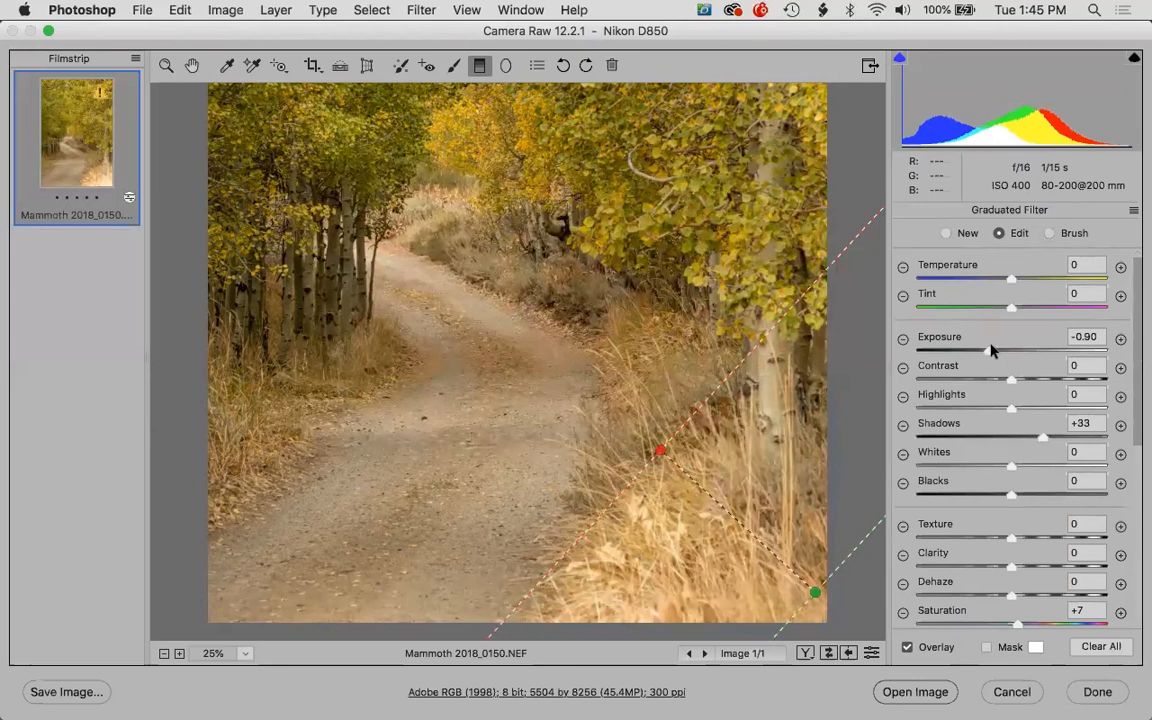
{"action": "key", "text": "Down"}
{"action": "key", "text": "Down"}
{"action": "key", "text": "Down"}
{"action": "left_click_drag", "start_coordinate": [1014, 282], "coordinate": [1047, 284]}
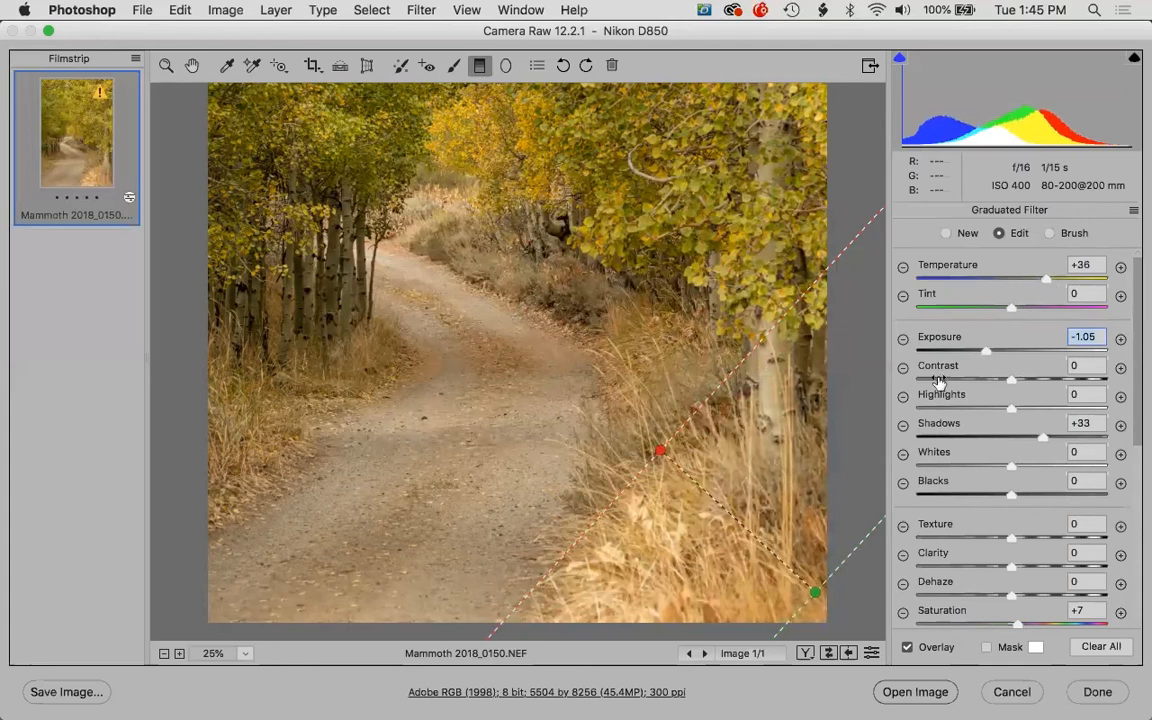
{"action": "left_click_drag", "start_coordinate": [980, 347], "coordinate": [978, 347]}
{"action": "left_click_drag", "start_coordinate": [1012, 438], "coordinate": [1024, 439]}
{"action": "double_click", "coordinate": [1012, 438]}
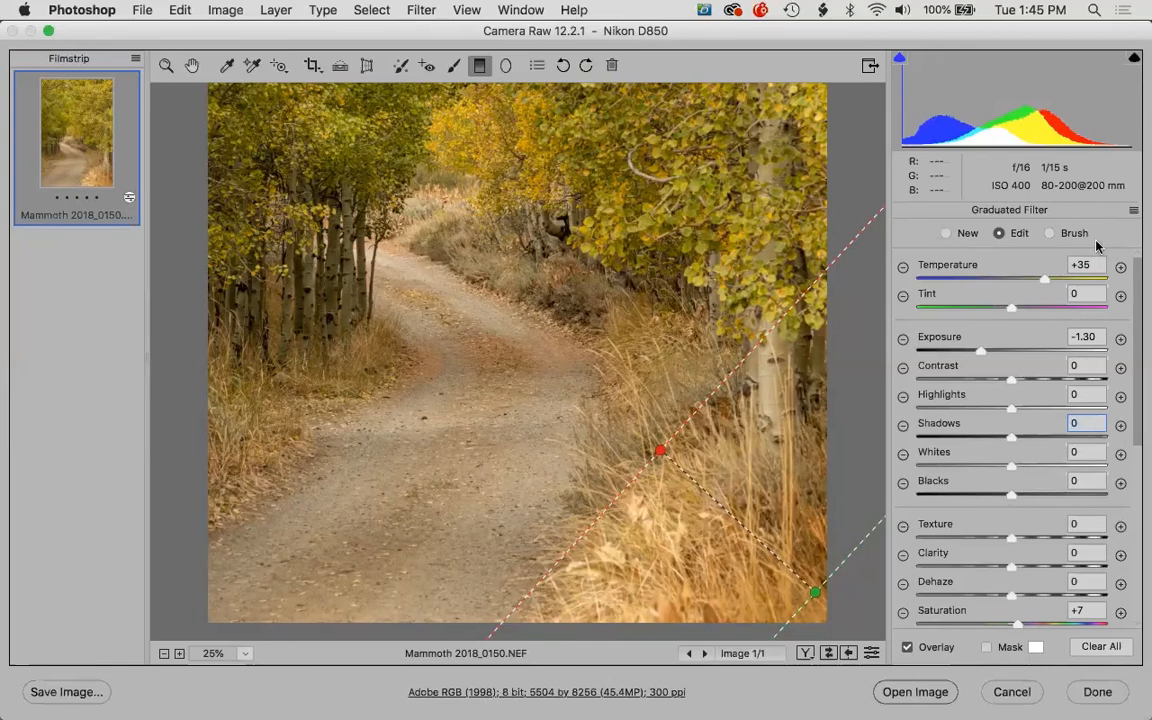
- Reset the graduated filter's local correction settings, then set its Temperature to +30 and Exposure to -0.75
{"action": "left_click", "coordinate": [1134, 210]}
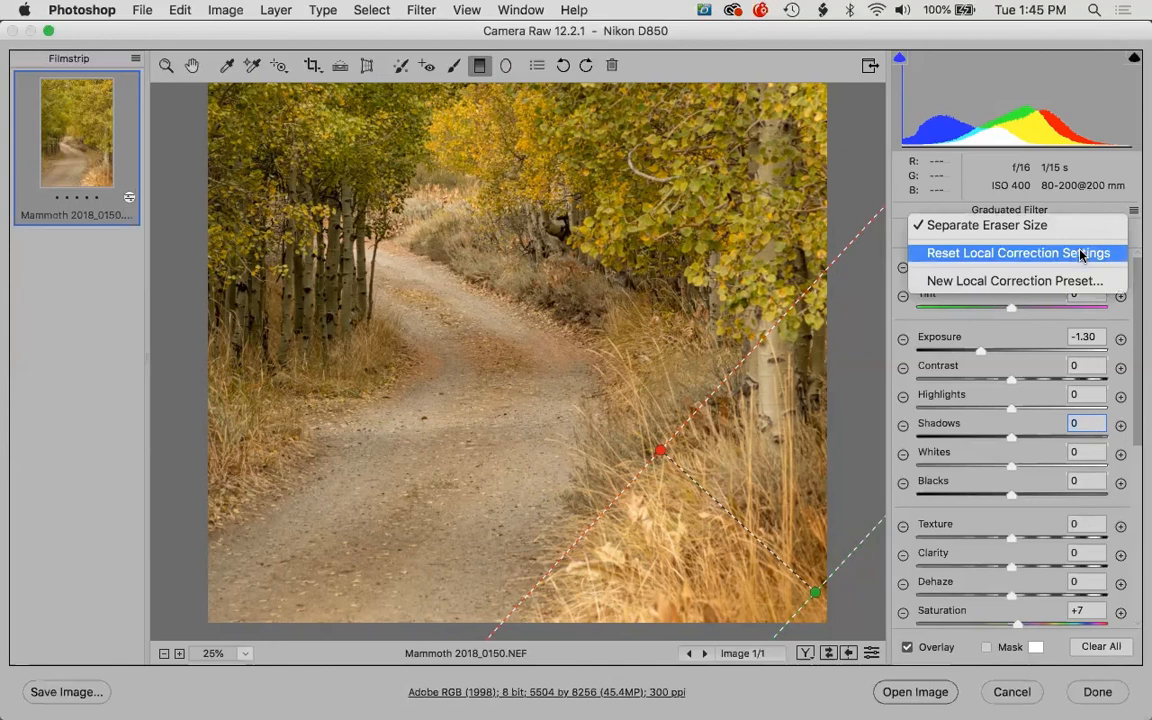
{"action": "left_click", "coordinate": [1080, 255]}
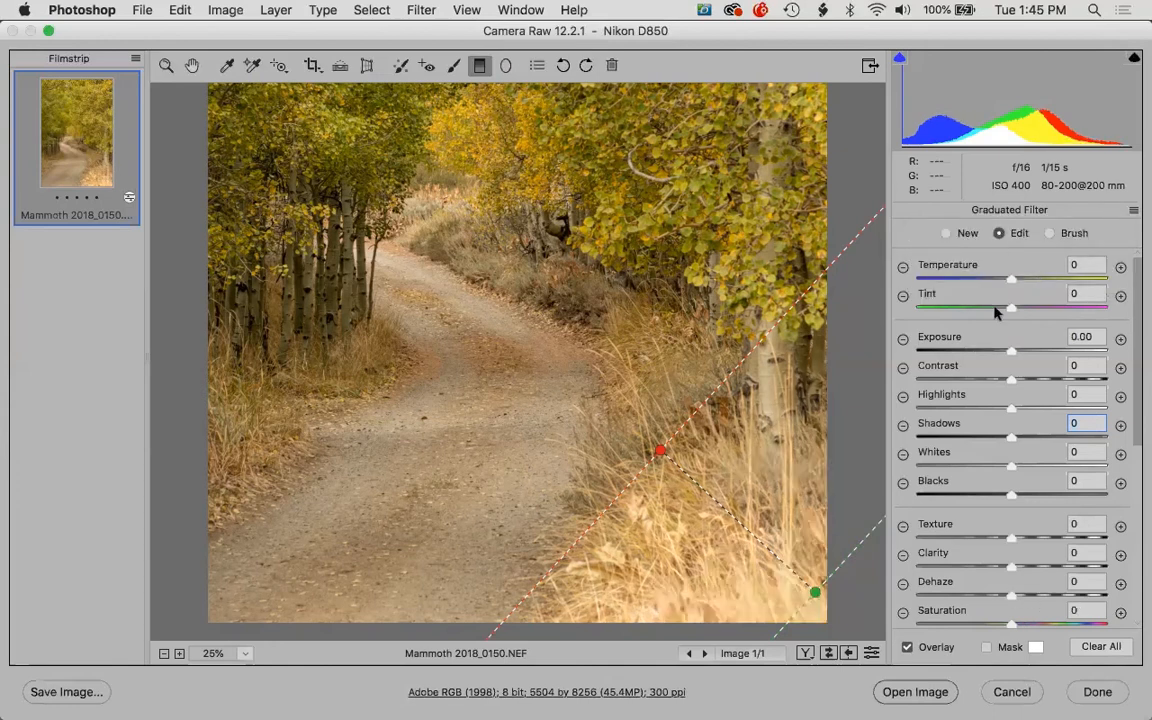
{"action": "left_click_drag", "start_coordinate": [1012, 283], "coordinate": [1026, 280]}
{"action": "left_click_drag", "start_coordinate": [998, 350], "coordinate": [986, 350]}
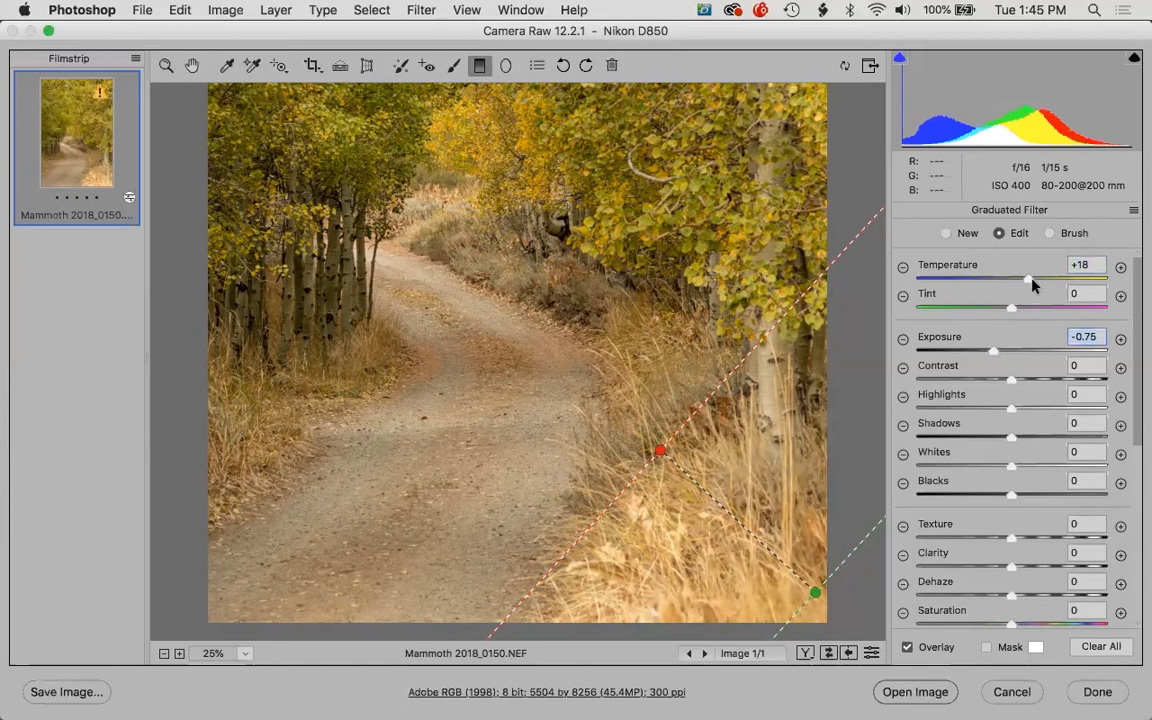
{"action": "left_click_drag", "start_coordinate": [1033, 281], "coordinate": [1039, 281]}
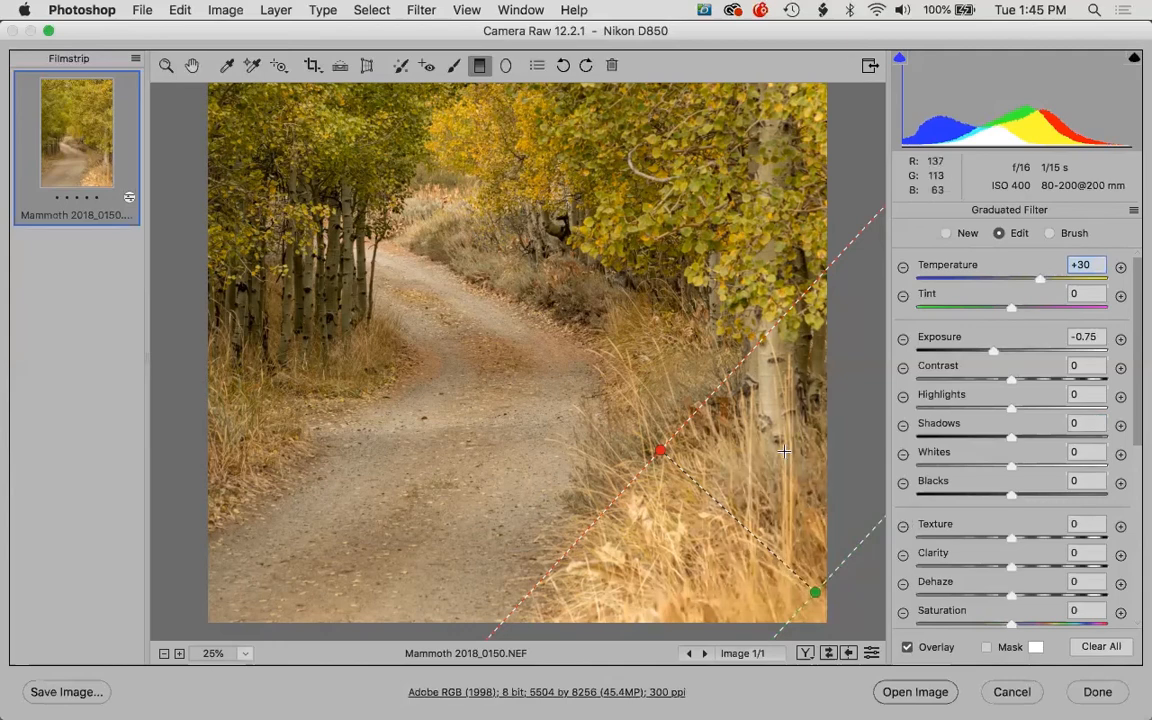
- Reset the Adjustment Brush settings, set Temperature +19 and Exposure -0.90, and paint over the grass on the left side of the road
{"action": "key", "text": "super+0"}
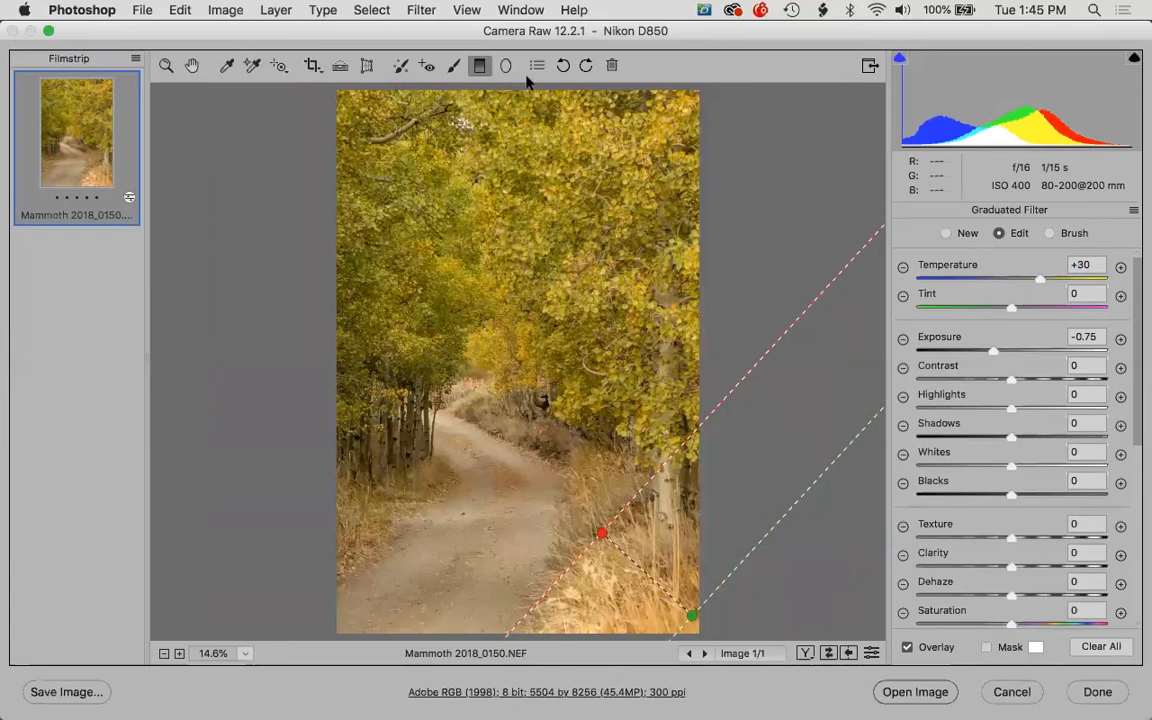
{"action": "left_click", "coordinate": [454, 67]}
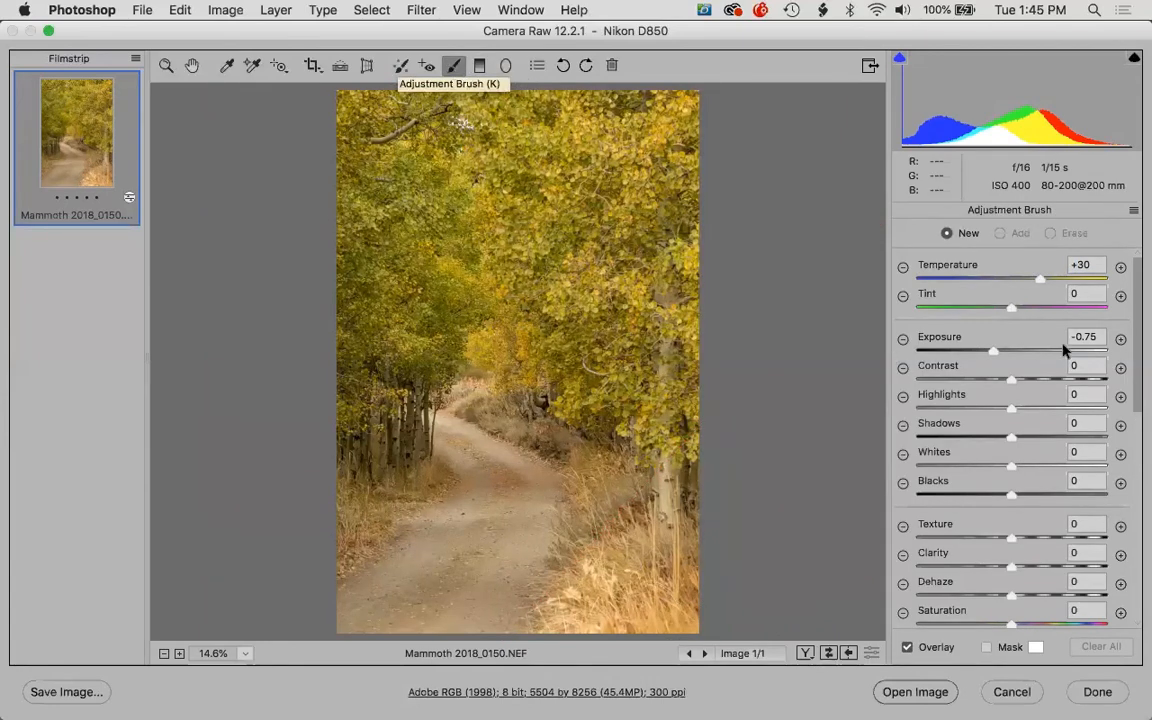
{"action": "left_click", "coordinate": [1134, 211]}
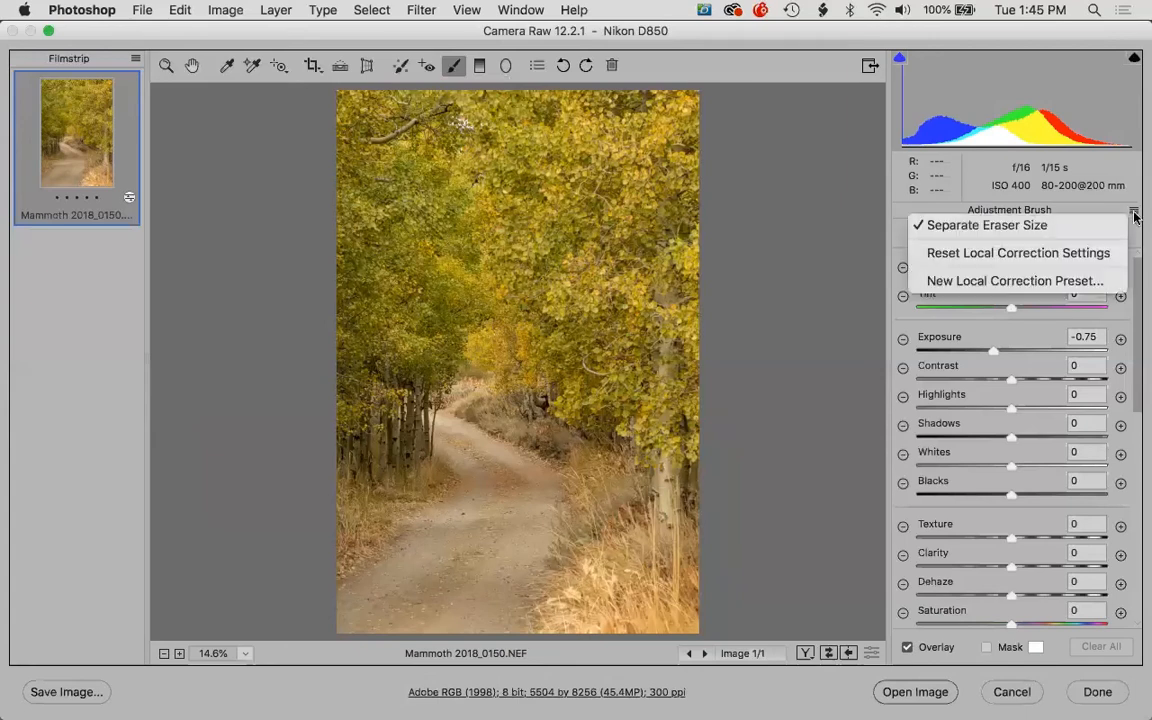
{"action": "left_click", "coordinate": [1088, 253]}
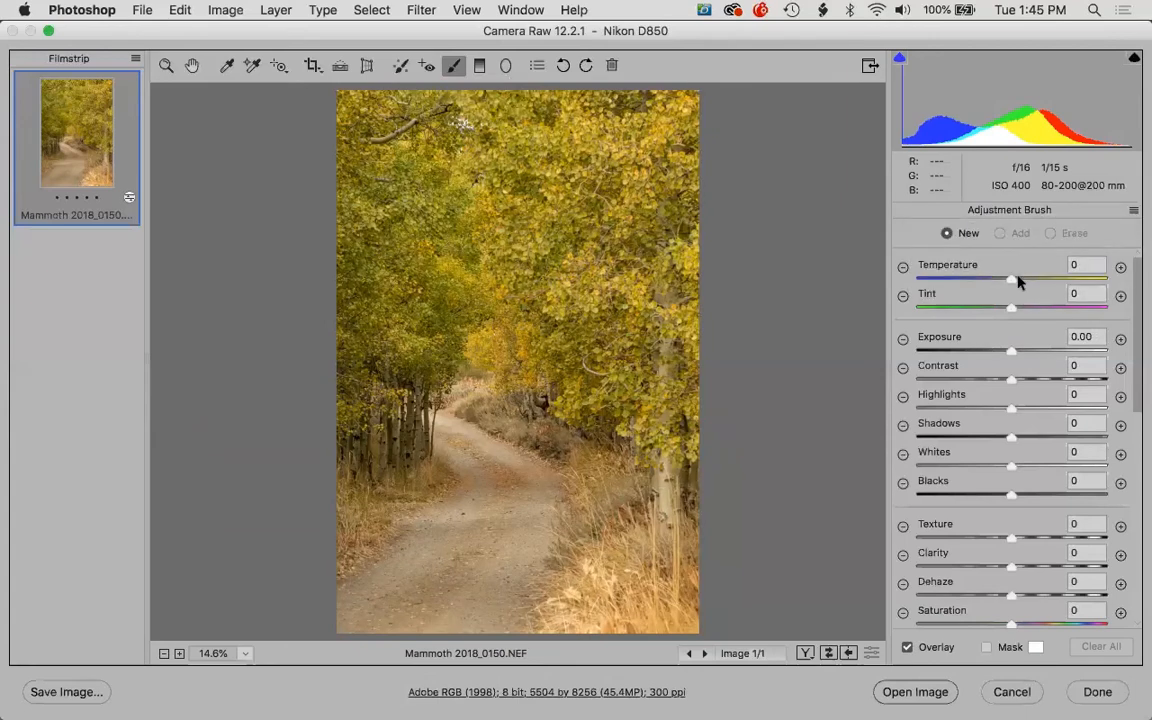
{"action": "left_click_drag", "start_coordinate": [1014, 278], "coordinate": [1029, 280]}
{"action": "left_click", "coordinate": [992, 352]}
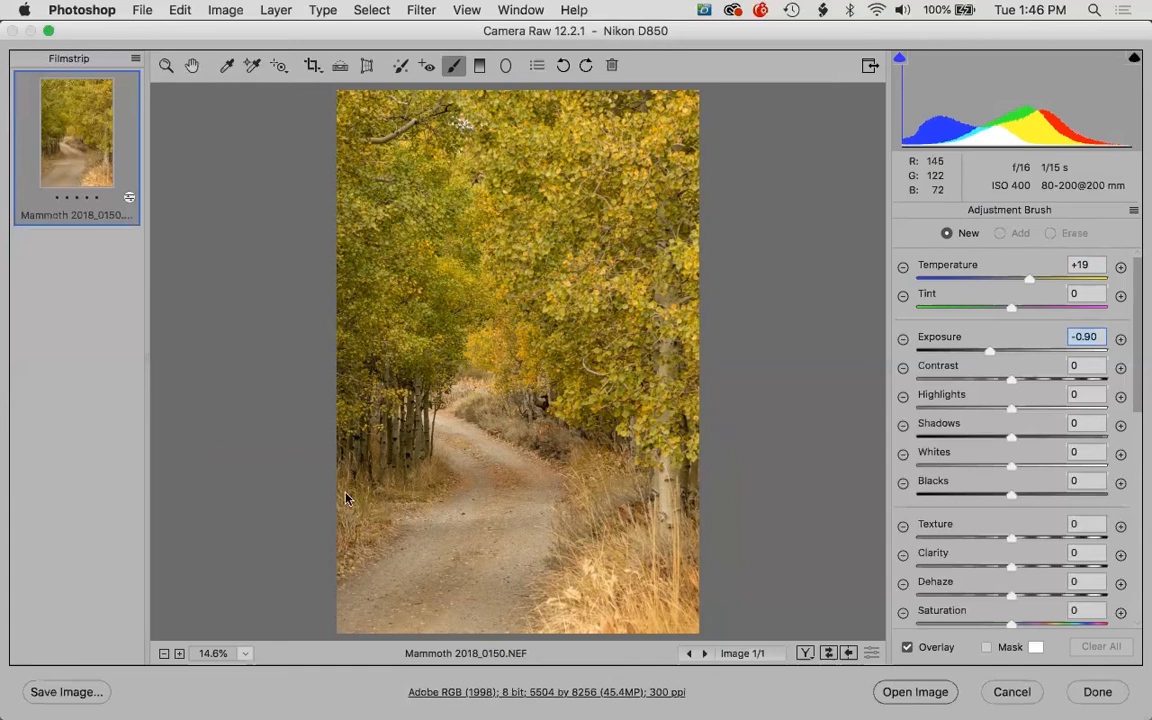
{"action": "left_click_drag", "start_coordinate": [345, 497], "coordinate": [327, 492]}
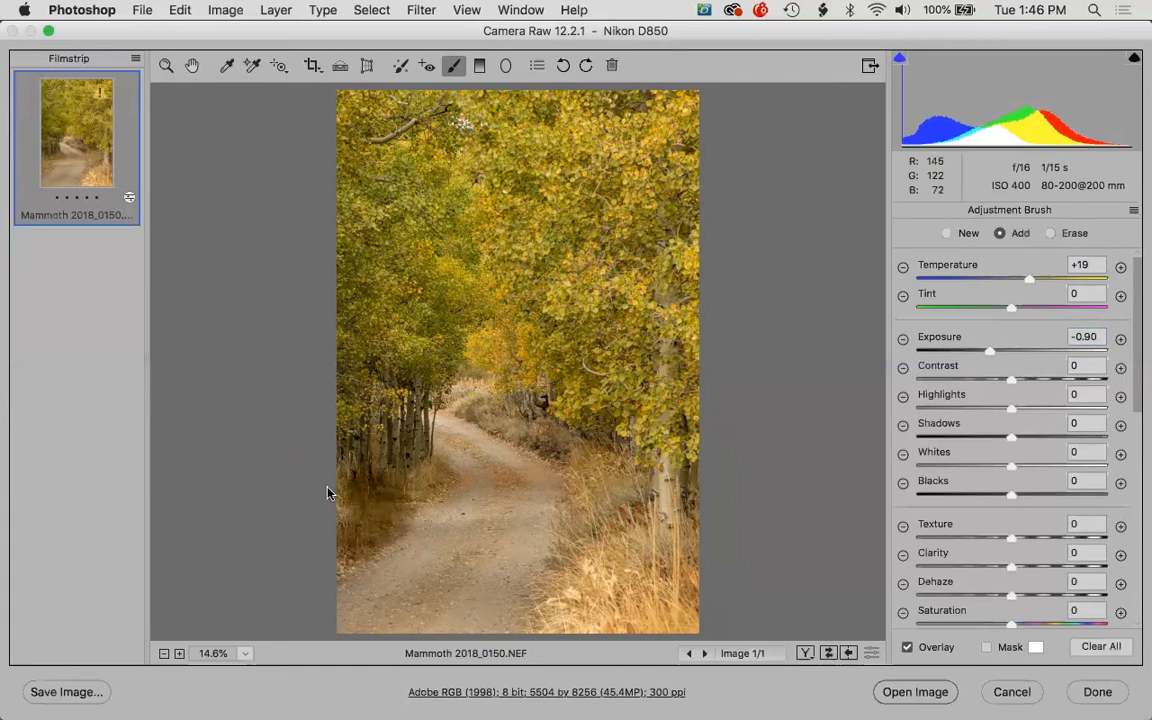
- Fine-tune the Exposure of the brushed grass adjustment to -0.20
{"action": "left_click", "coordinate": [1010, 352]}
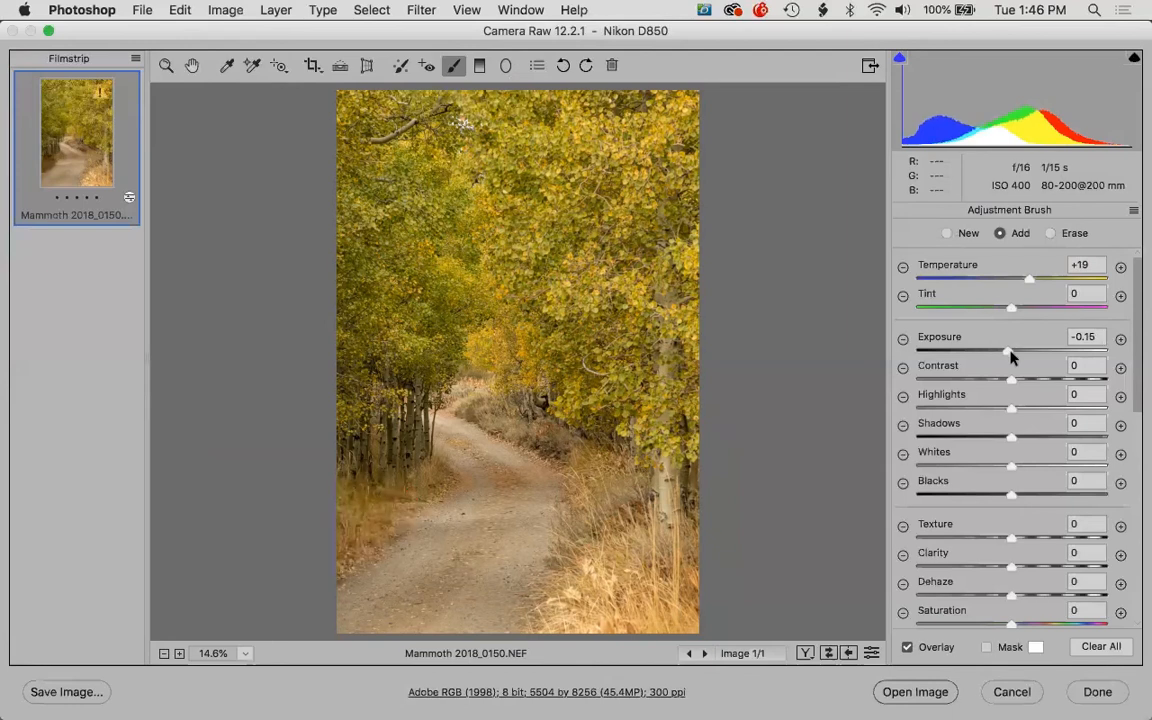
{"action": "mouse_move", "coordinate": [1010, 352]}
{"action": "left_mouse_down"}
{"action": "mouse_move", "coordinate": [917, 338]}
{"action": "mouse_move", "coordinate": [922, 348]}
{"action": "mouse_move", "coordinate": [1118, 352]}
{"action": "mouse_move", "coordinate": [1002, 347]}
{"action": "left_mouse_up"}
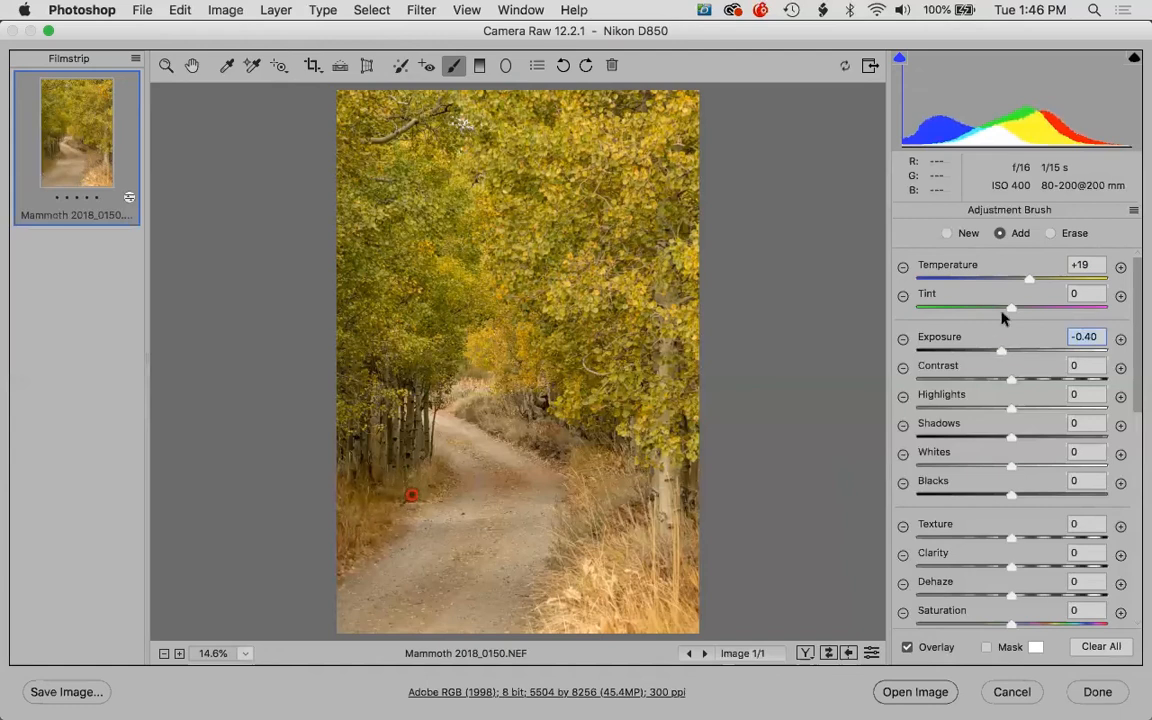
{"action": "key", "text": "Down"}
{"action": "key", "text": "Down"}
{"action": "key", "text": "Down"}
{"action": "key", "text": "Up"}
{"action": "key", "text": "Up"}
{"action": "key", "text": "Up"}
{"action": "key", "text": "Up"}
{"action": "key", "text": "Up"}
{"action": "key", "text": "Up"}
{"action": "key", "text": "Up"}
{"action": "key", "text": "Up"}
{"action": "key", "text": "Down"}
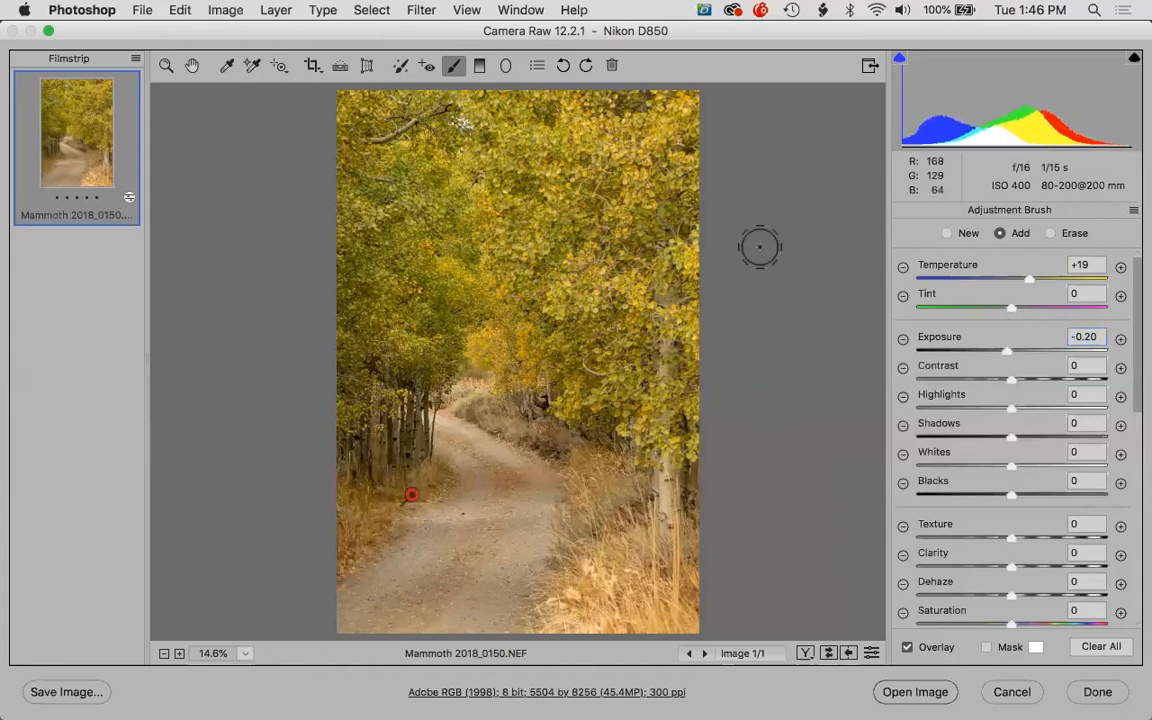
- Start a new brush adjustment with a larger brush and paint over the dirt road up to its far bend
{"action": "left_click", "coordinate": [950, 233]}
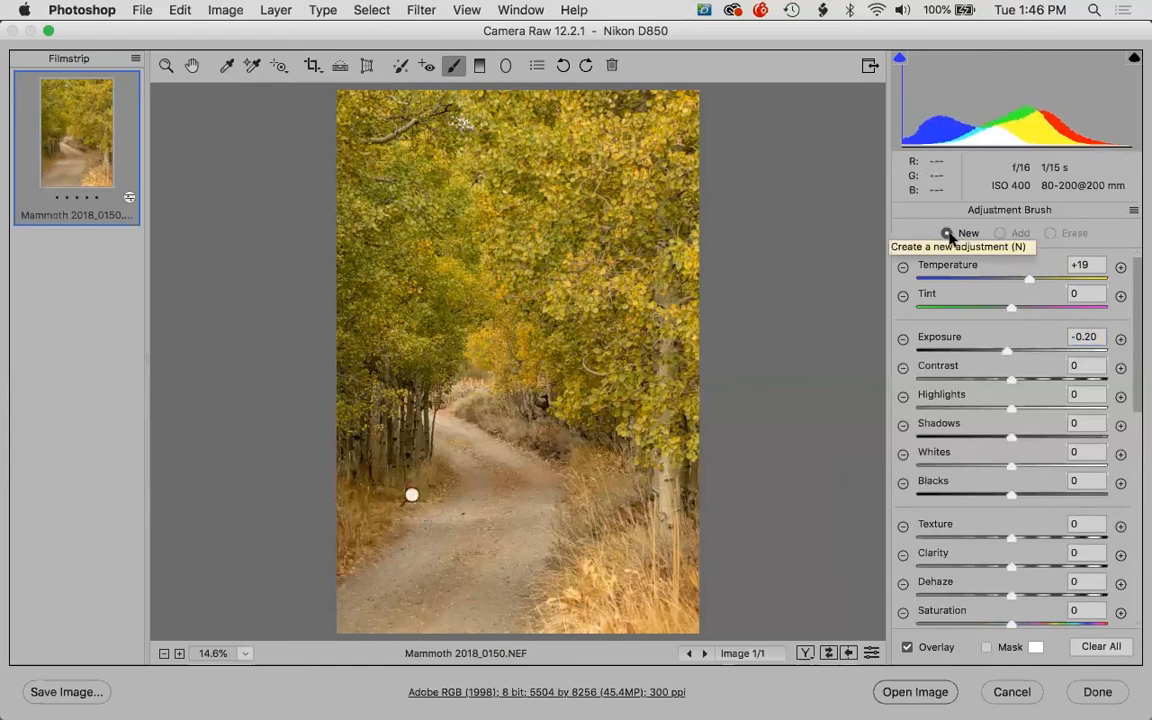
{"action": "key", "text": "]"}
{"action": "mouse_move", "coordinate": [515, 534]}
{"action": "left_mouse_down"}
{"action": "mouse_move", "coordinate": [460, 617]}
{"action": "mouse_move", "coordinate": [442, 548]}
{"action": "mouse_move", "coordinate": [450, 418]}
{"action": "left_mouse_up"}
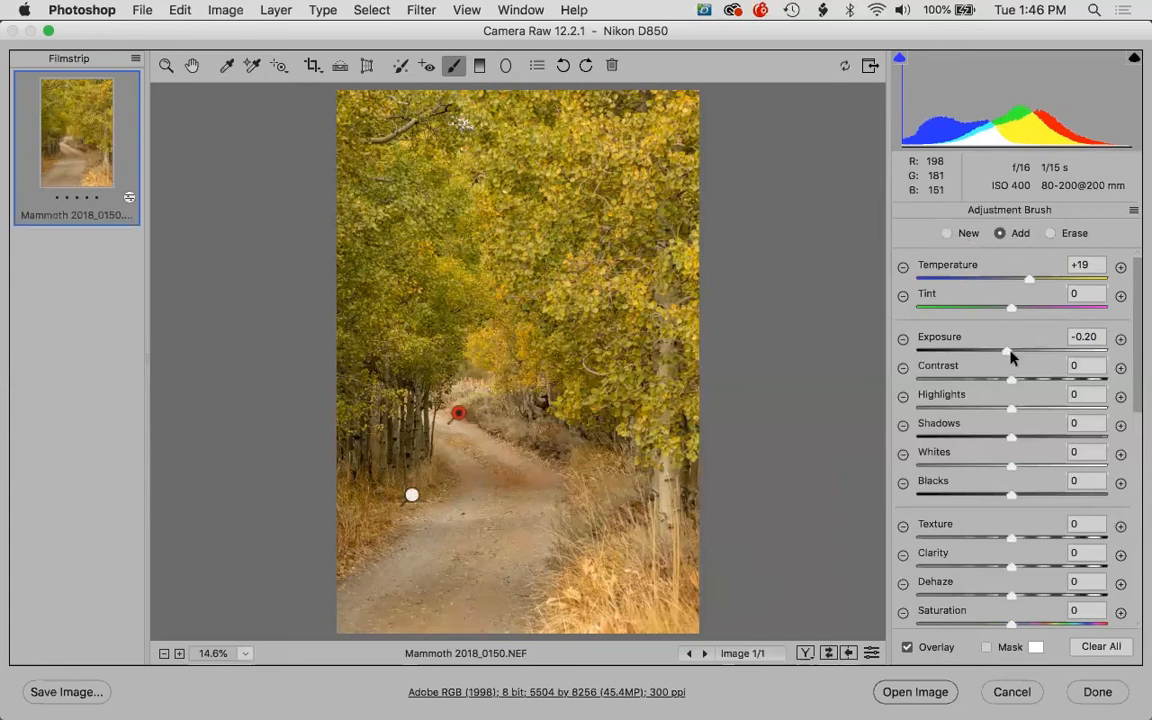
- Set the road adjustment's Exposure to +0.30, Contrast to +7, Texture to -2 and Clarity to +10
{"action": "mouse_move", "coordinate": [1010, 357]}
{"action": "left_mouse_down"}
{"action": "mouse_move", "coordinate": [1035, 360]}
{"action": "mouse_move", "coordinate": [1023, 358]}
{"action": "mouse_move", "coordinate": [1017, 381]}
{"action": "left_mouse_up"}
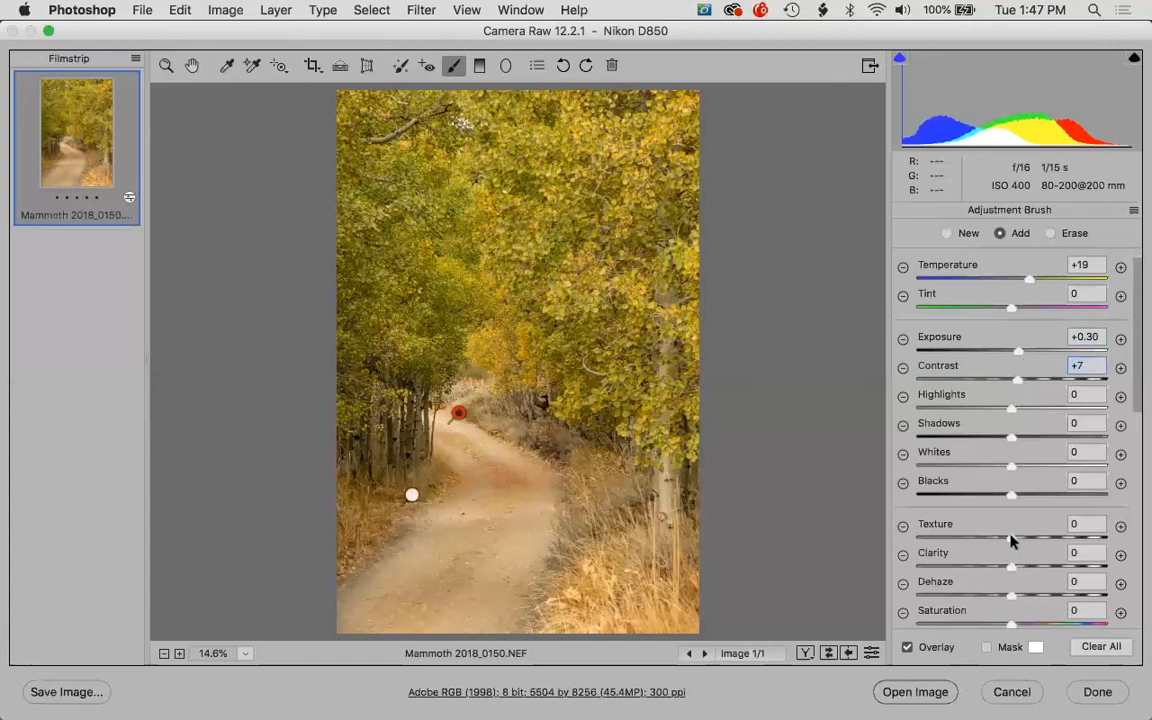
{"action": "mouse_move", "coordinate": [1012, 540]}
{"action": "left_mouse_down"}
{"action": "mouse_move", "coordinate": [1108, 548]}
{"action": "mouse_move", "coordinate": [1029, 540]}
{"action": "left_mouse_up"}
{"action": "left_click_drag", "start_coordinate": [1023, 567], "coordinate": [1020, 566]}
{"action": "mouse_move", "coordinate": [905, 533]}
{"action": "left_mouse_down"}
{"action": "mouse_move", "coordinate": [887, 533]}
{"action": "mouse_move", "coordinate": [1032, 540]}
{"action": "left_mouse_up"}
- Paint more of the road adjustment over the dirt road with Auto Mask on, and turn Auto Mask off again
{"action": "scroll", "coordinate": [1123, 445], "scroll_direction": "down", "scroll_amount": 5}
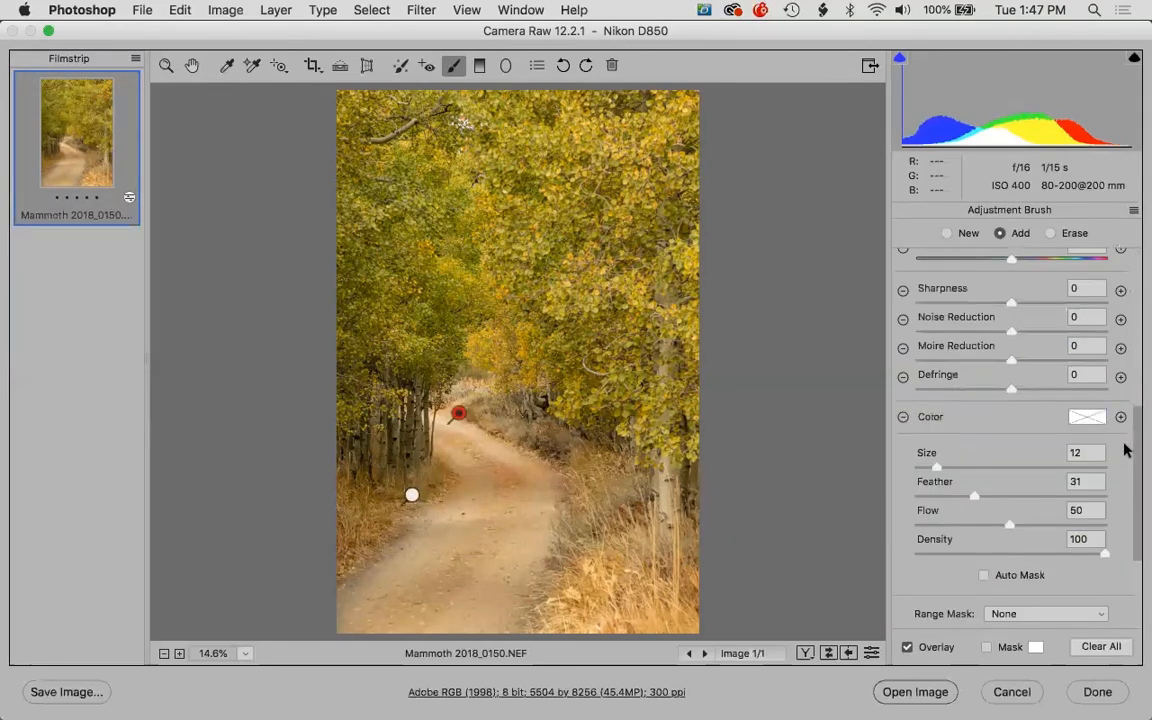
{"action": "left_click", "coordinate": [983, 576]}
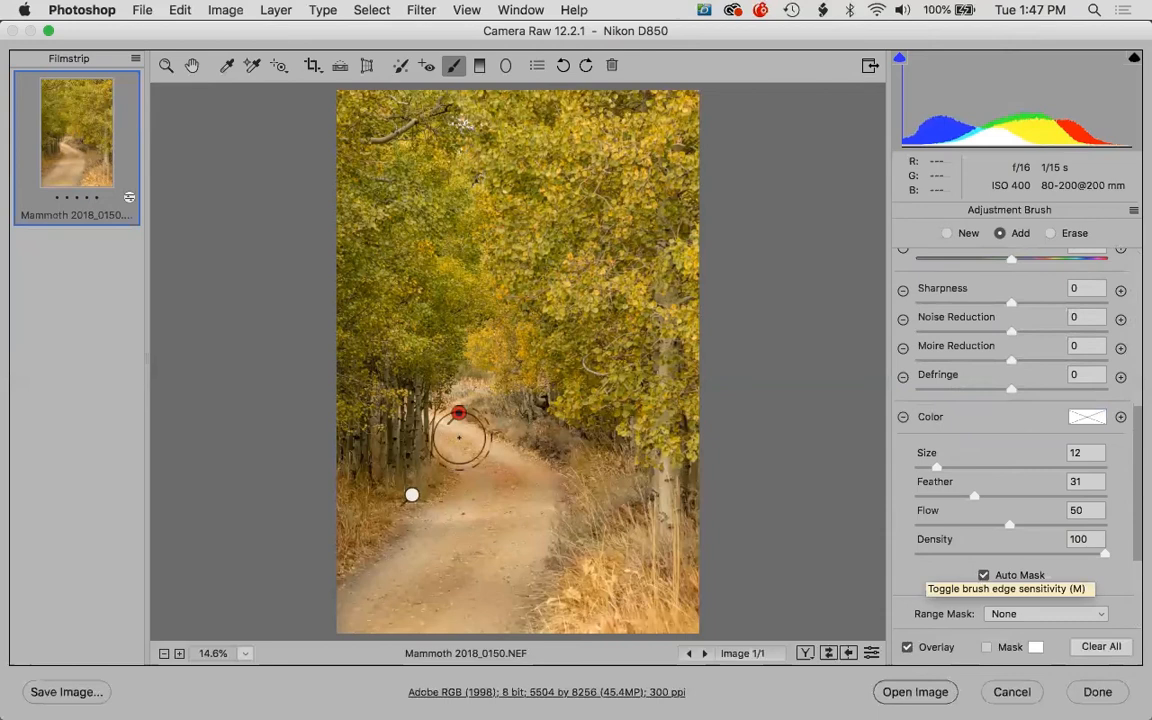
{"action": "mouse_move", "coordinate": [515, 558]}
{"action": "left_mouse_down"}
{"action": "mouse_move", "coordinate": [495, 592]}
{"action": "mouse_move", "coordinate": [372, 604]}
{"action": "mouse_move", "coordinate": [454, 501]}
{"action": "mouse_move", "coordinate": [465, 443]}
{"action": "mouse_move", "coordinate": [463, 560]}
{"action": "left_mouse_up"}
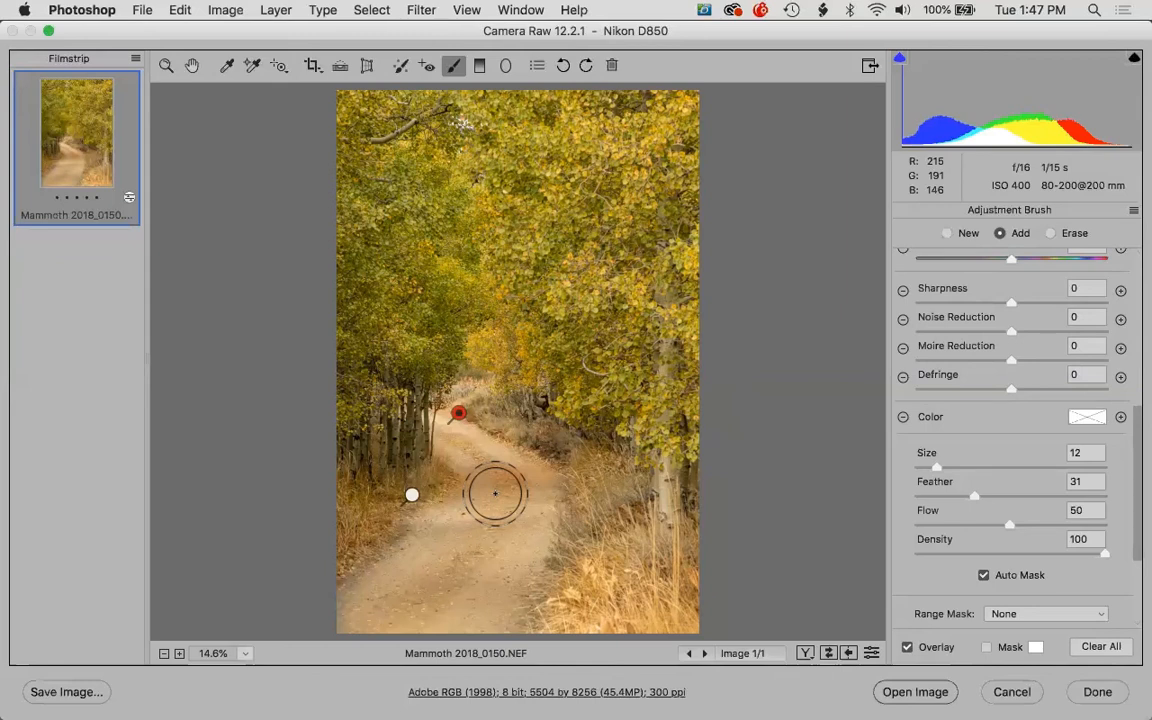
{"action": "left_click", "coordinate": [981, 567]}
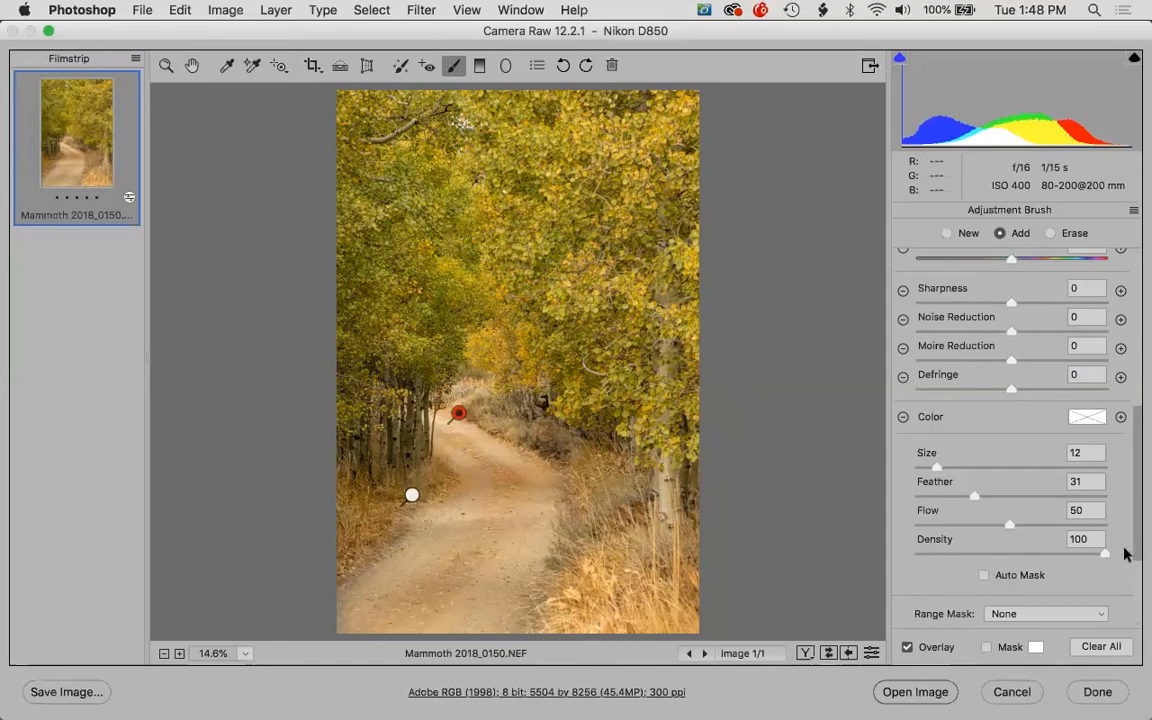
{"action": "scroll", "coordinate": [1124, 550], "scroll_direction": "down", "scroll_amount": 3}
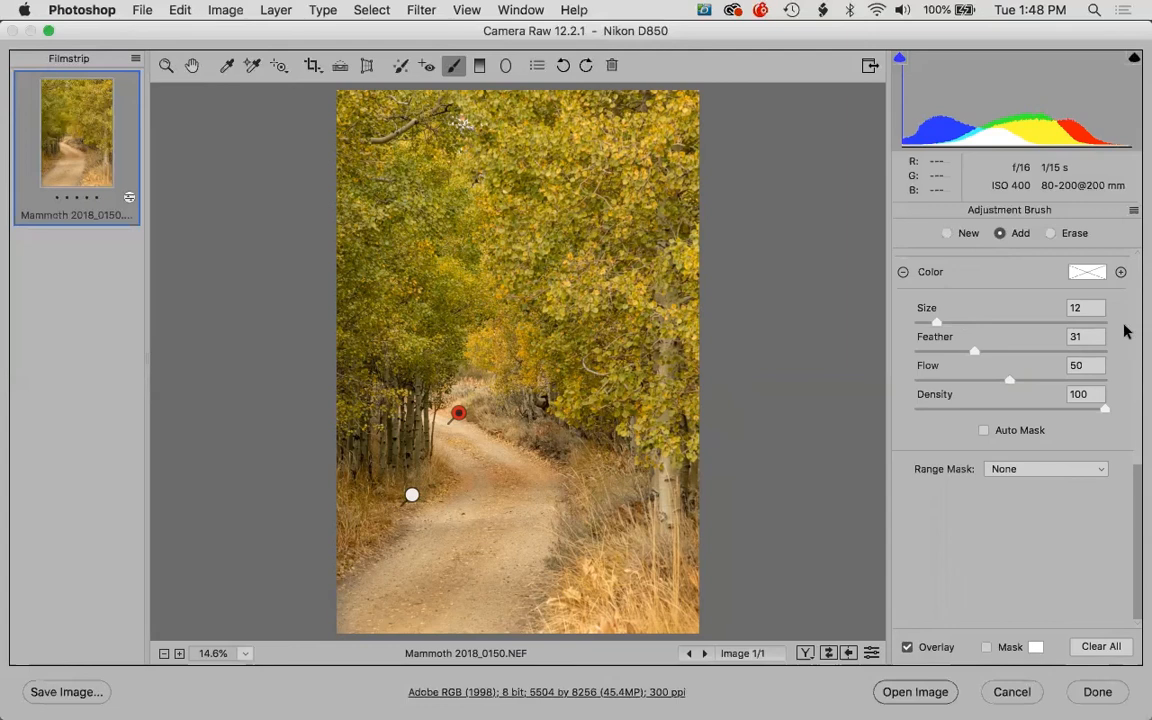
{"action": "scroll", "coordinate": [1117, 655], "scroll_direction": "up", "scroll_amount": 5}
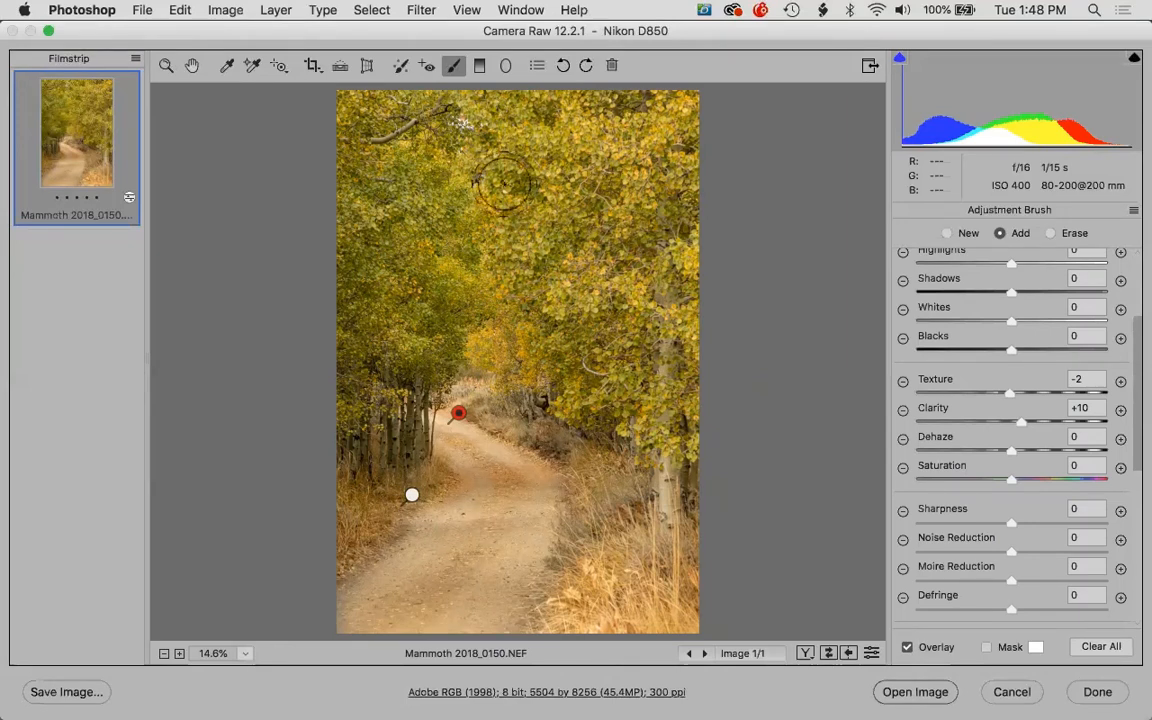
- Heal the bright sky gap in the upper foliage with Spot Removal, sampling from the leaves to its lower right, and close Camera Raw
{"action": "key", "text": "z"}
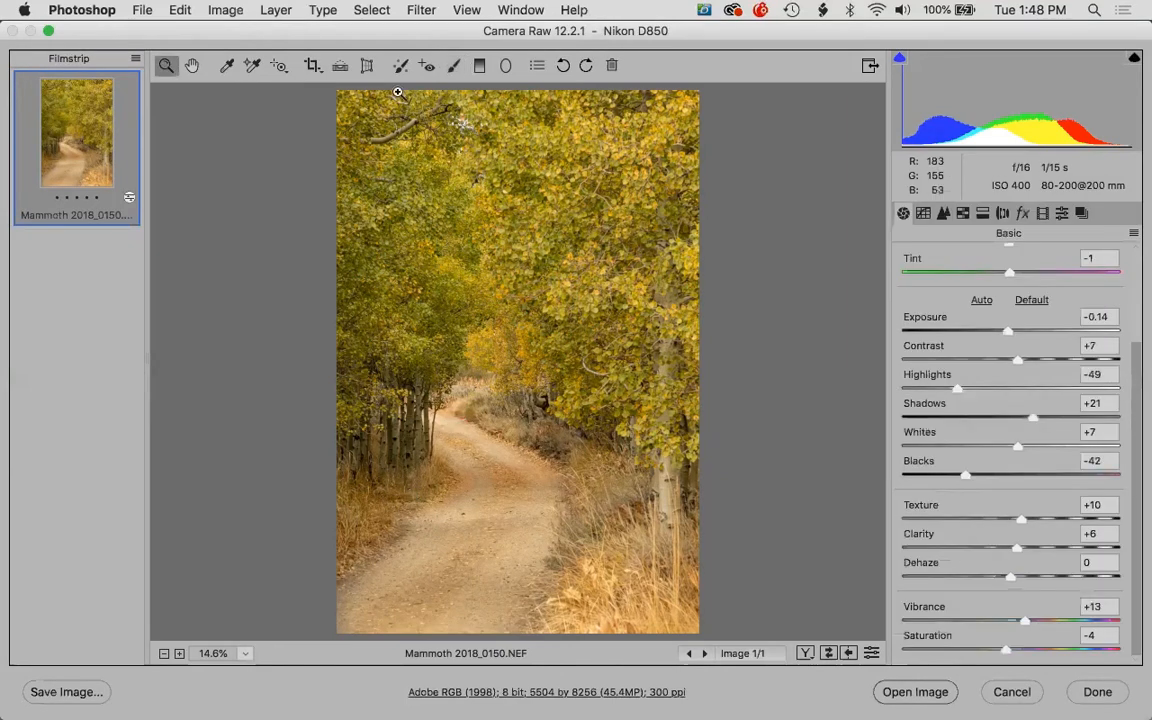
{"action": "left_click_drag", "start_coordinate": [535, 186], "coordinate": [557, 211]}
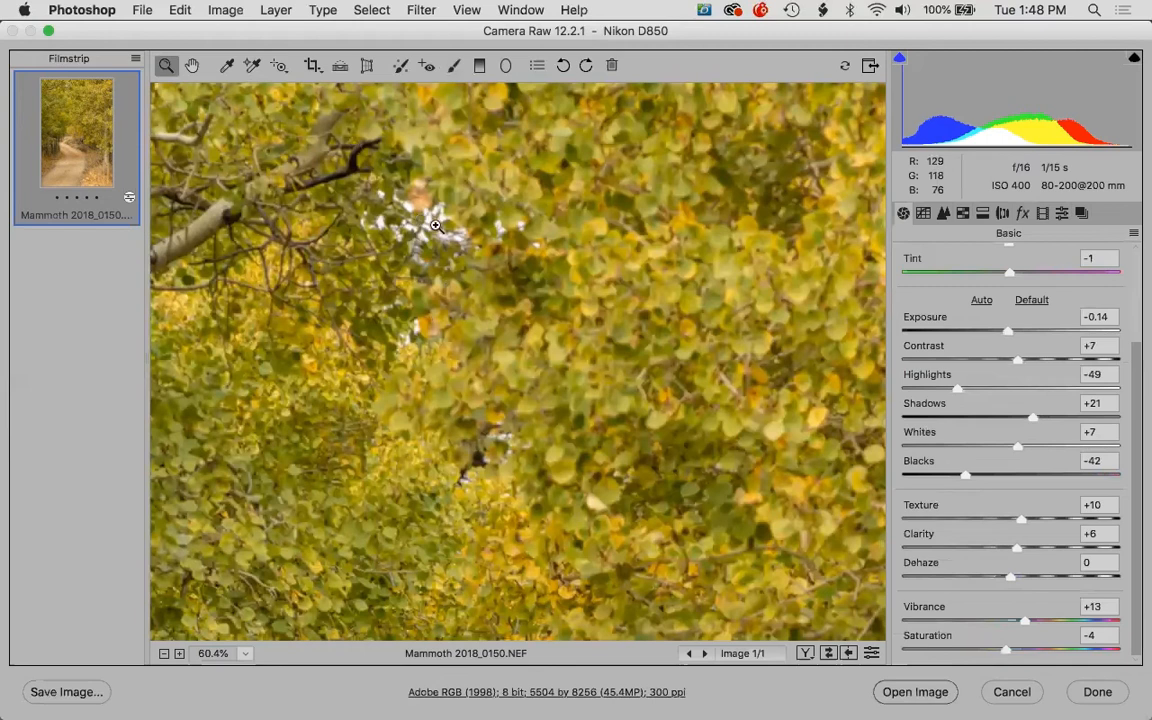
{"action": "left_click", "coordinate": [399, 66]}
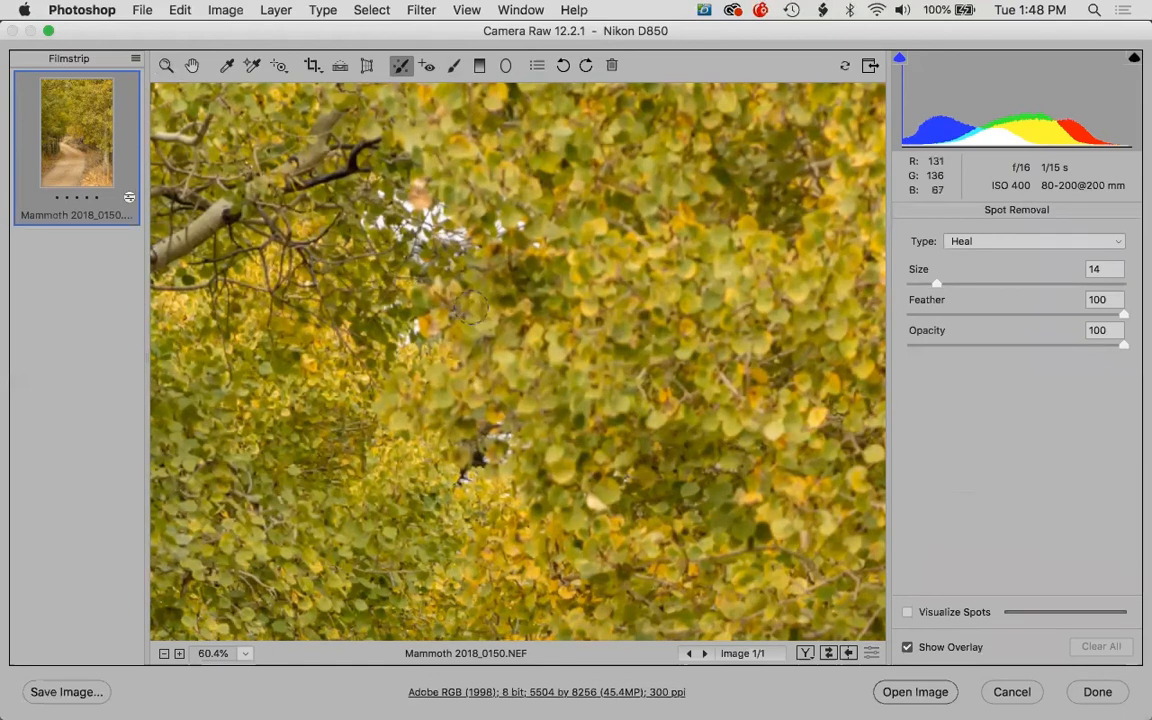
{"action": "left_click", "coordinate": [445, 205]}
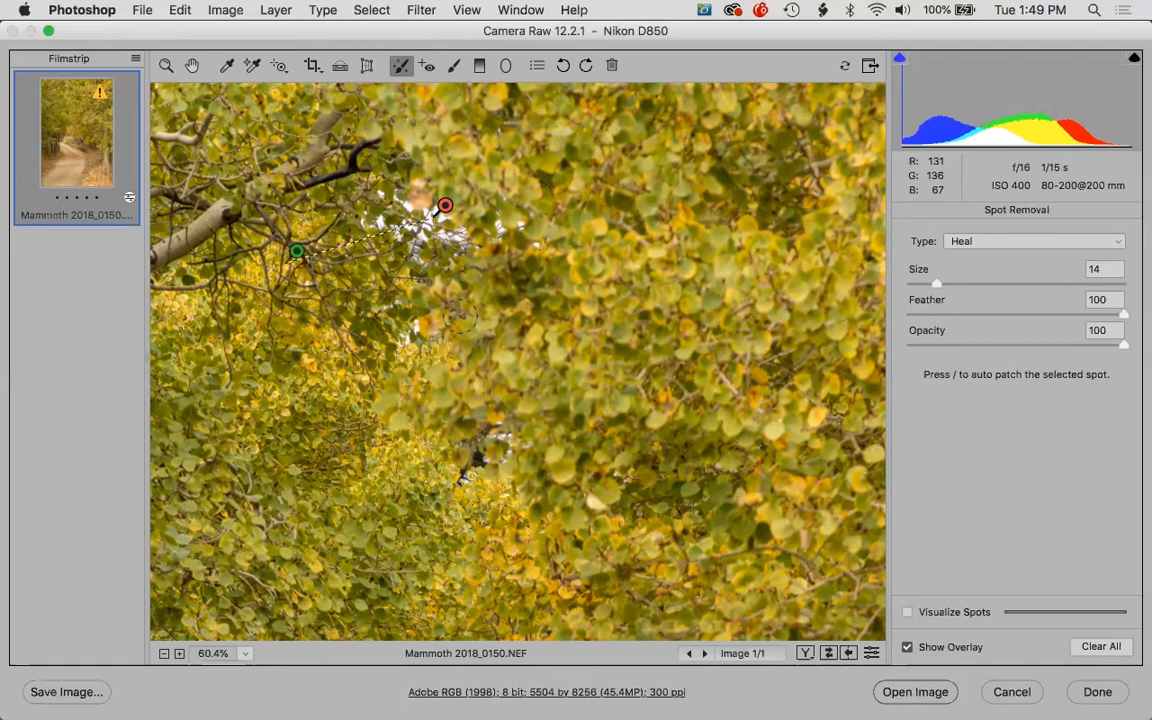
{"action": "key", "text": "super+minus"}
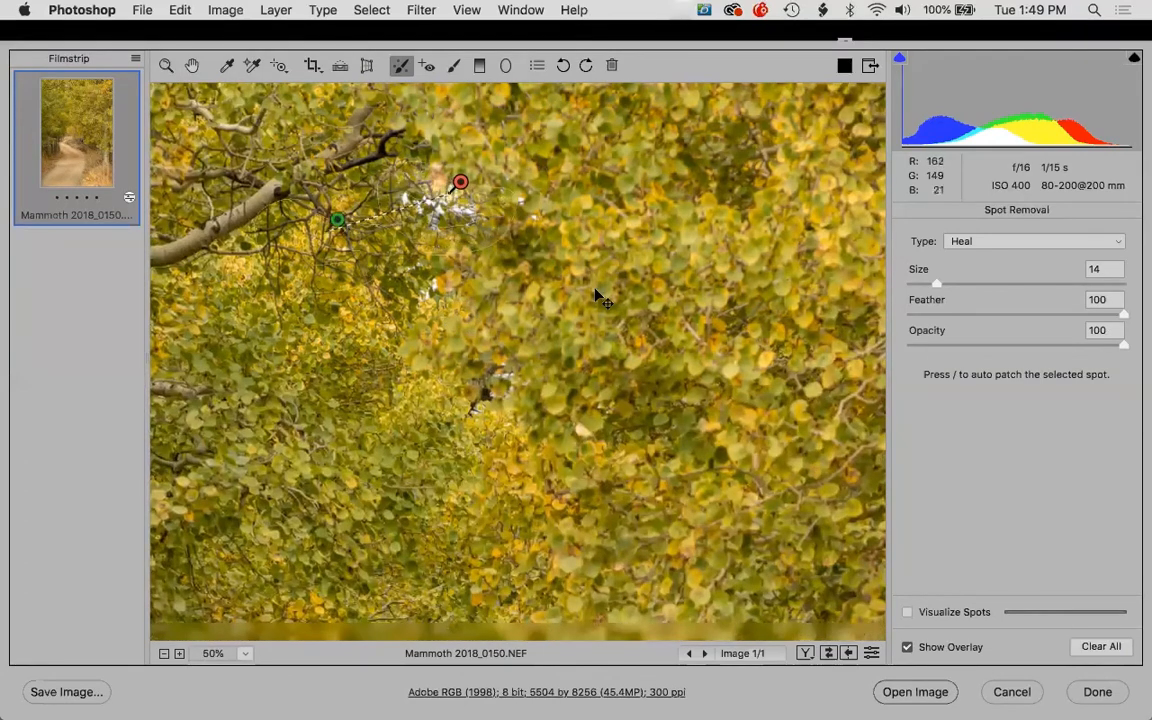
{"action": "left_click_drag", "start_coordinate": [602, 288], "coordinate": [603, 291]}
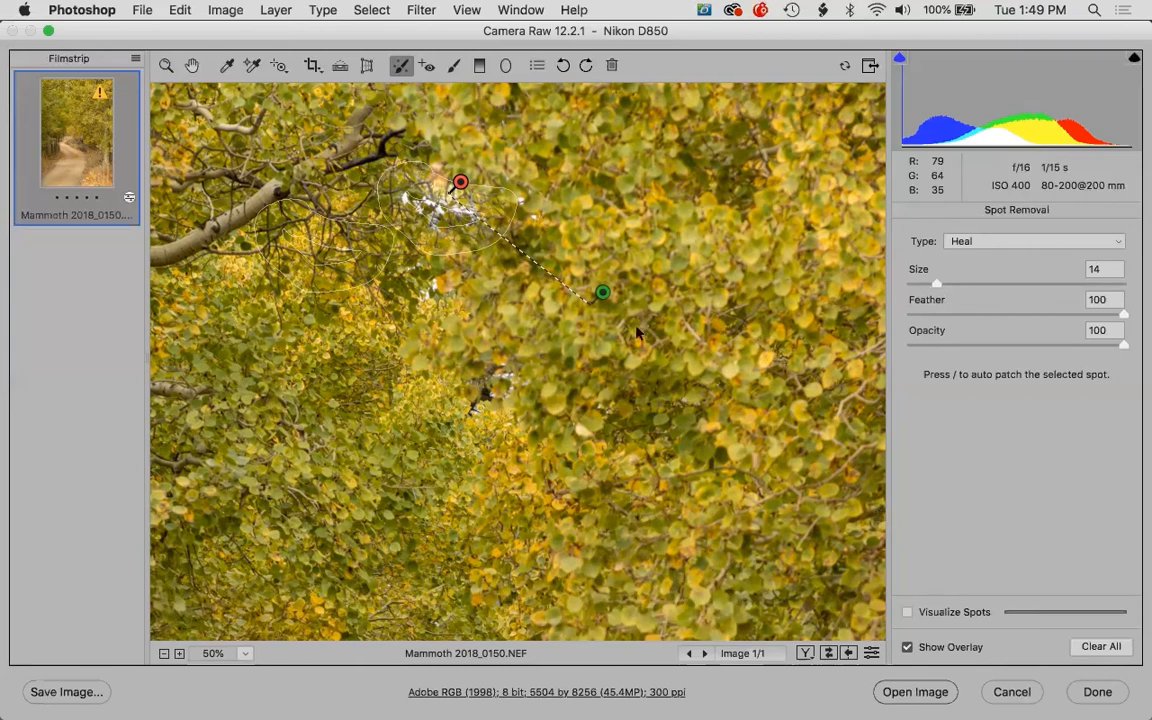
{"action": "key", "text": "Escape"}
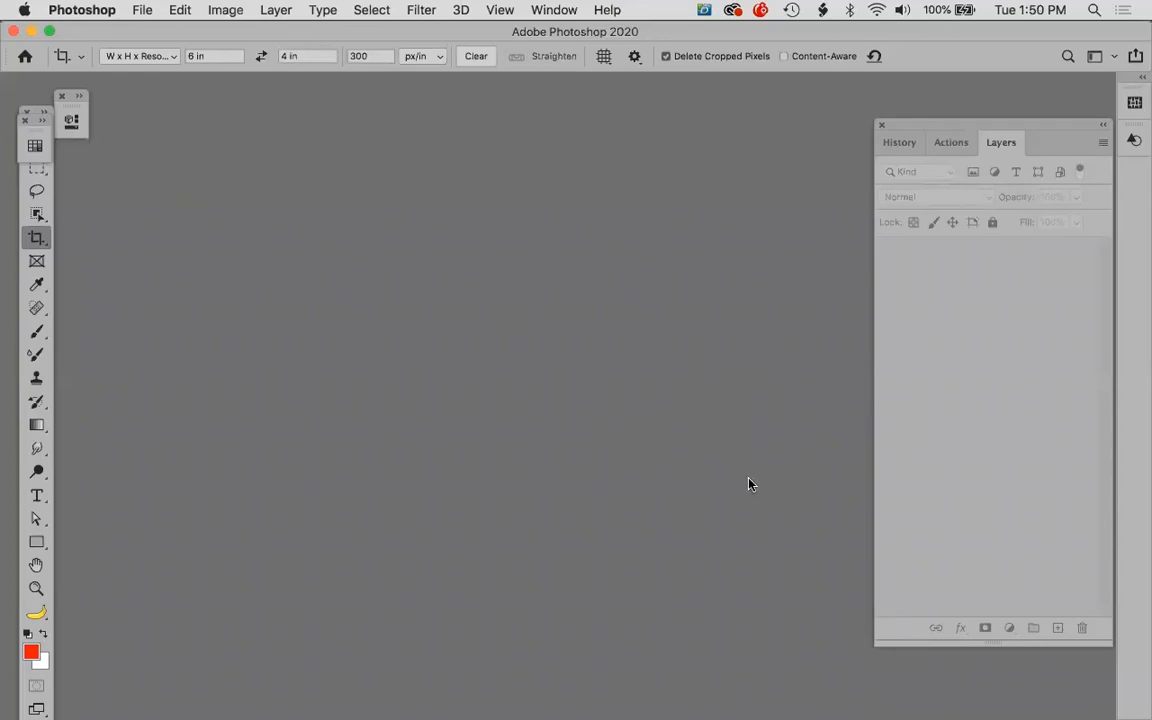
- Switch to Adobe Bridge, find Strawberry Fest 2019_0159.NEF in the Tue Apr 28 folder and open it in Camera Raw
{"action": "key", "text": "super+Tab"}
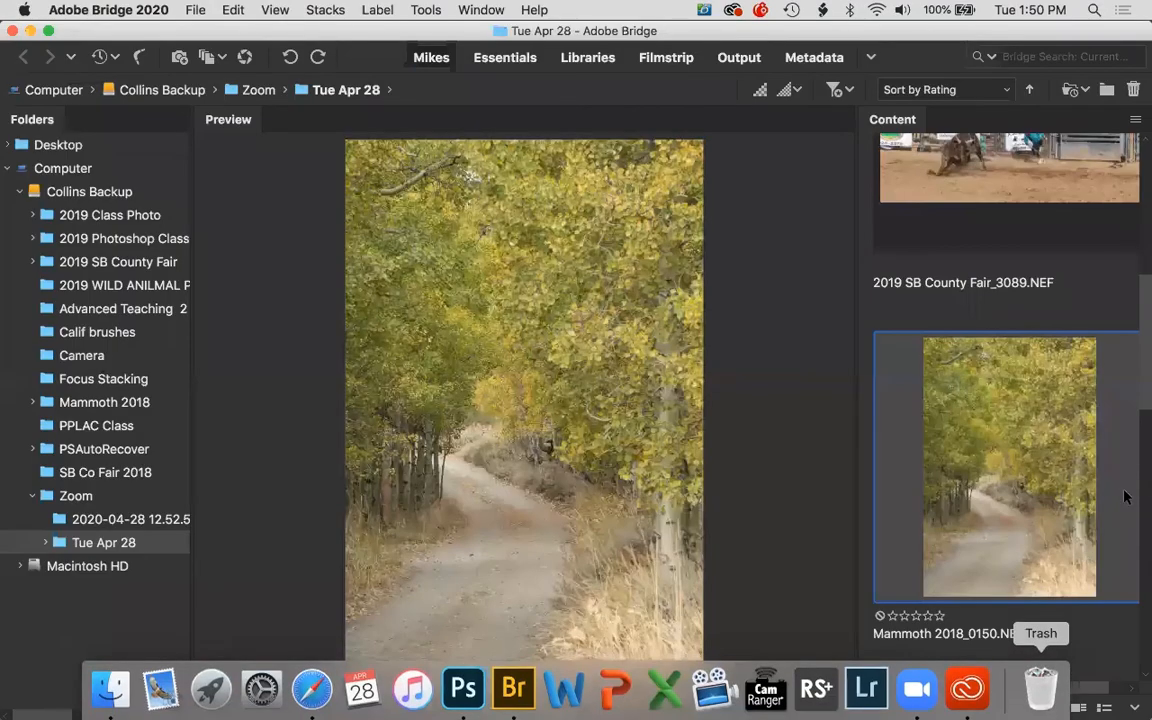
{"action": "scroll", "coordinate": [1124, 408], "scroll_direction": "down", "scroll_amount": 10}
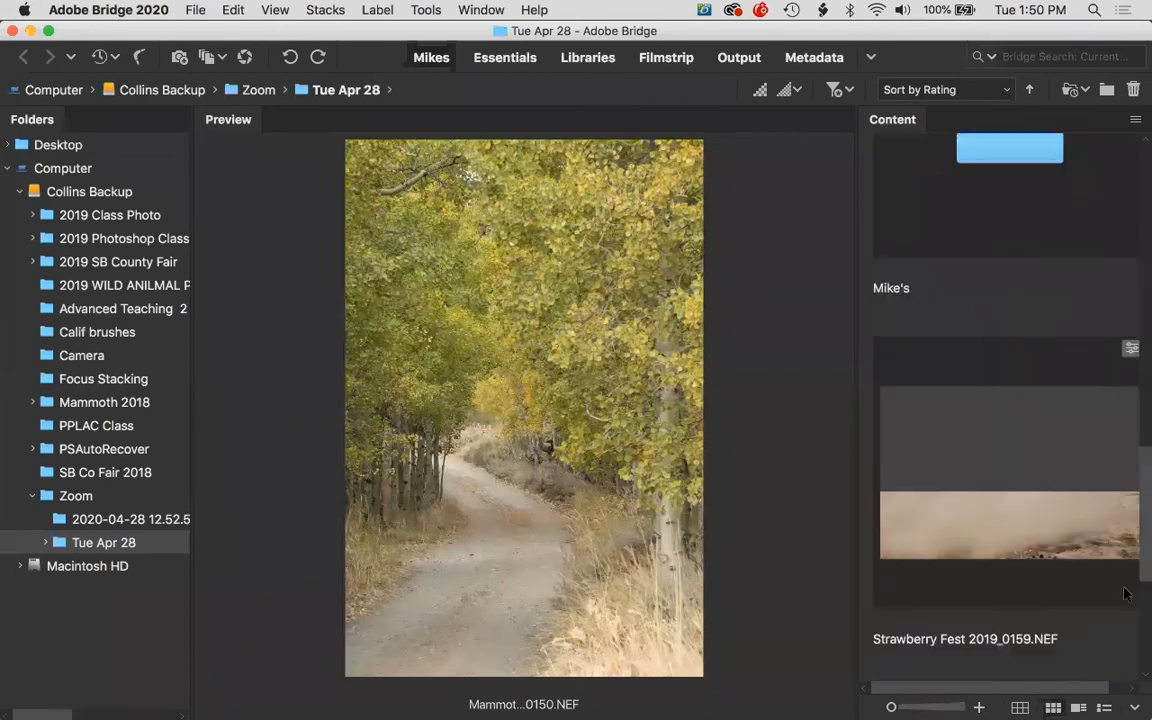
{"action": "scroll", "coordinate": [1124, 620], "scroll_direction": "down", "scroll_amount": 4}
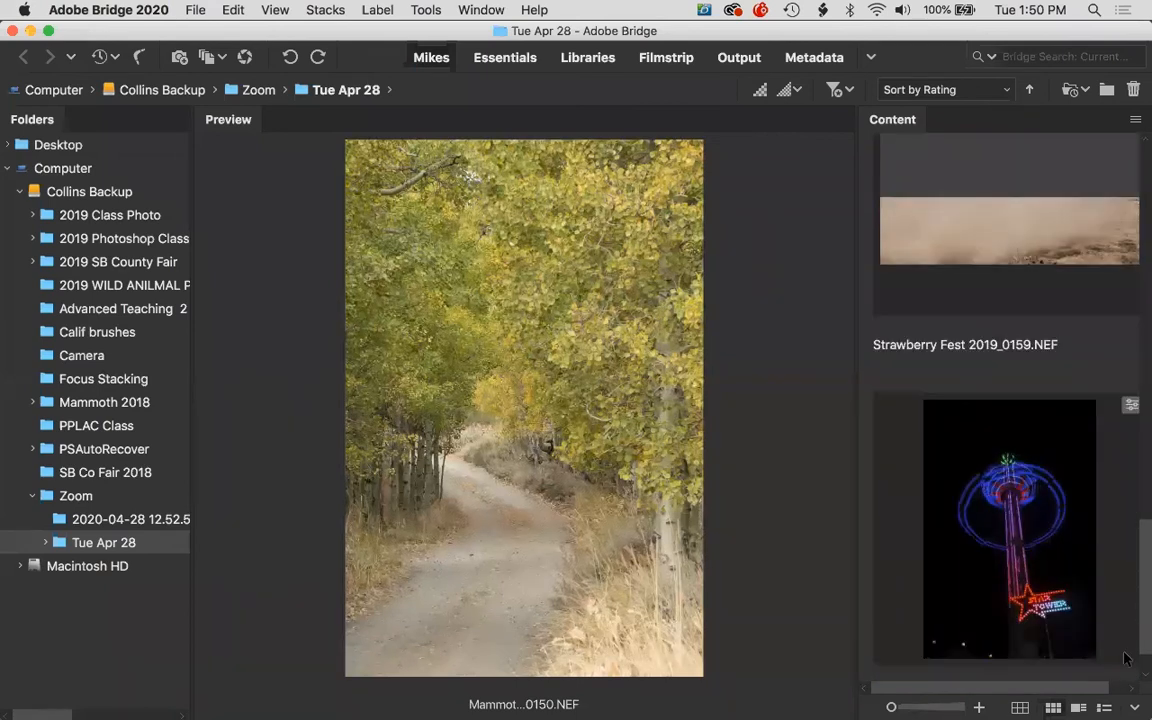
{"action": "scroll", "coordinate": [1124, 620], "scroll_direction": "down", "scroll_amount": 1}
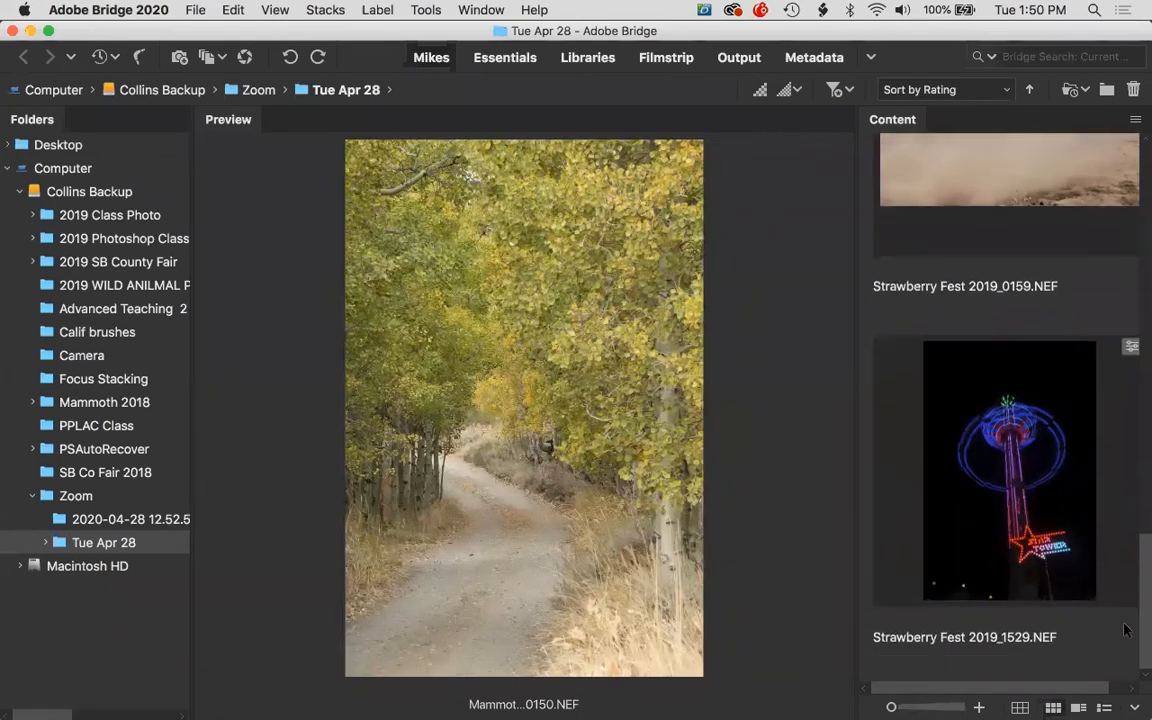
{"action": "left_click", "coordinate": [955, 197]}
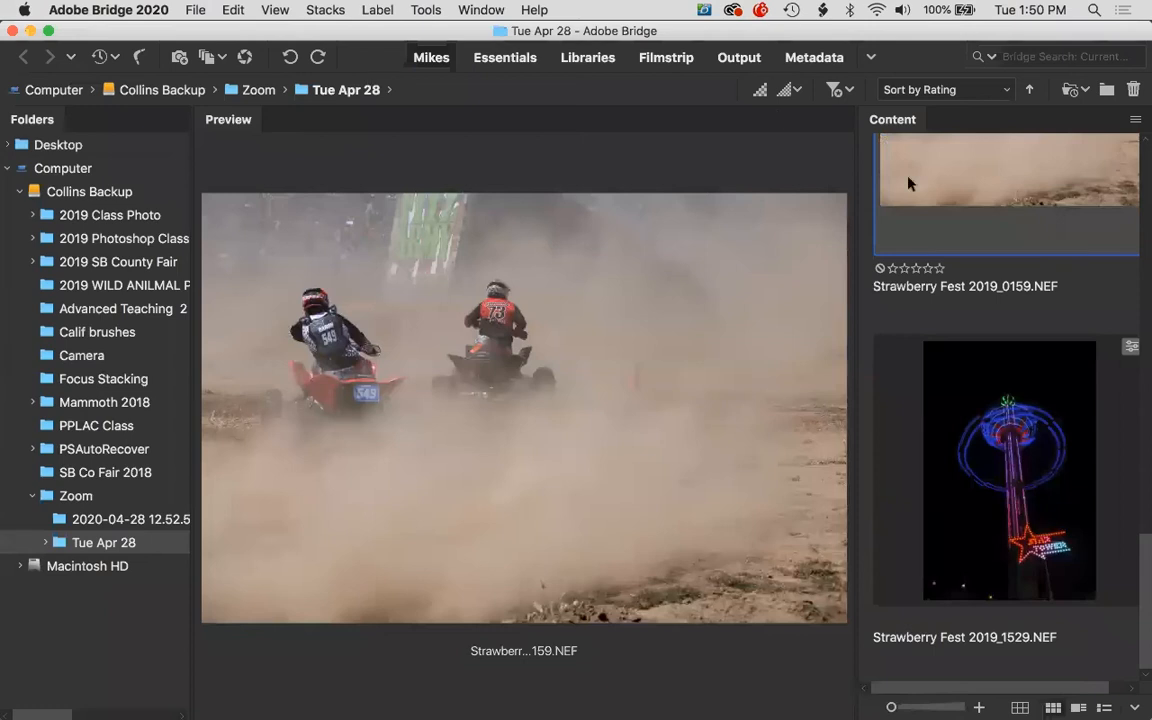
{"action": "double_click", "coordinate": [946, 180]}
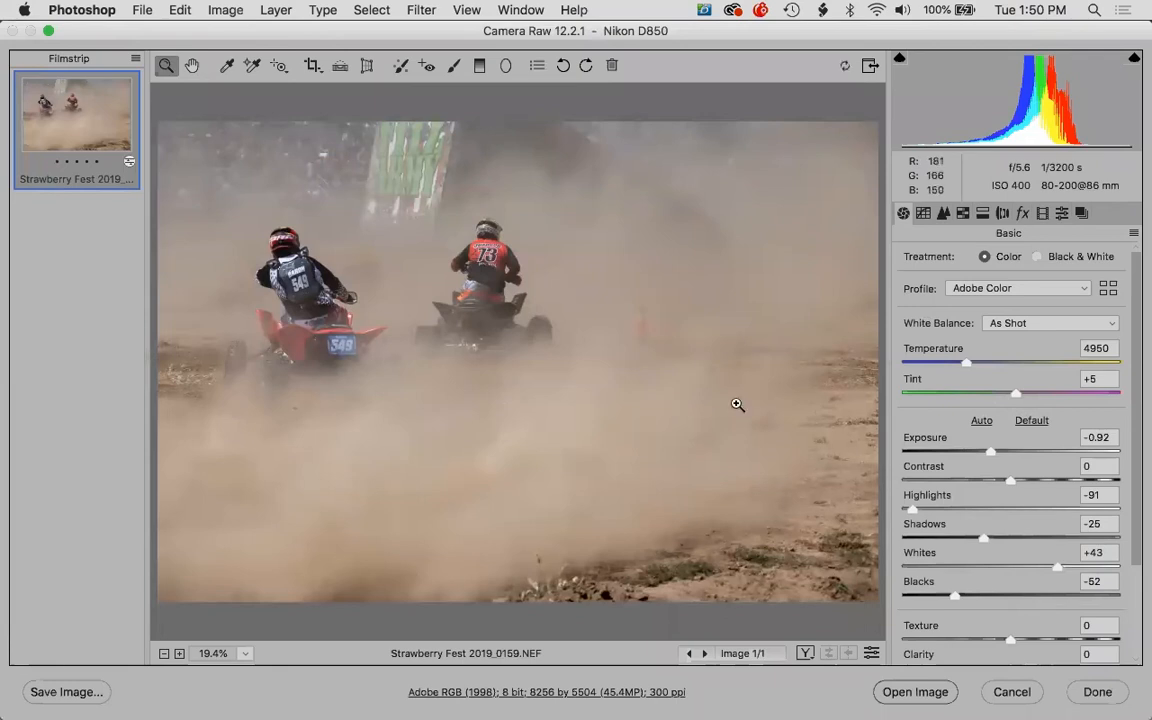
- Compare the Auto and Default basic adjustments on the dusty quad race photo, ending with the Default settings
{"action": "scroll", "coordinate": [1124, 380], "scroll_direction": "down", "scroll_amount": 2}
{"action": "scroll", "coordinate": [1124, 385], "scroll_direction": "down", "scroll_amount": 1}
{"action": "scroll", "coordinate": [1135, 340], "scroll_direction": "up", "scroll_amount": 3}
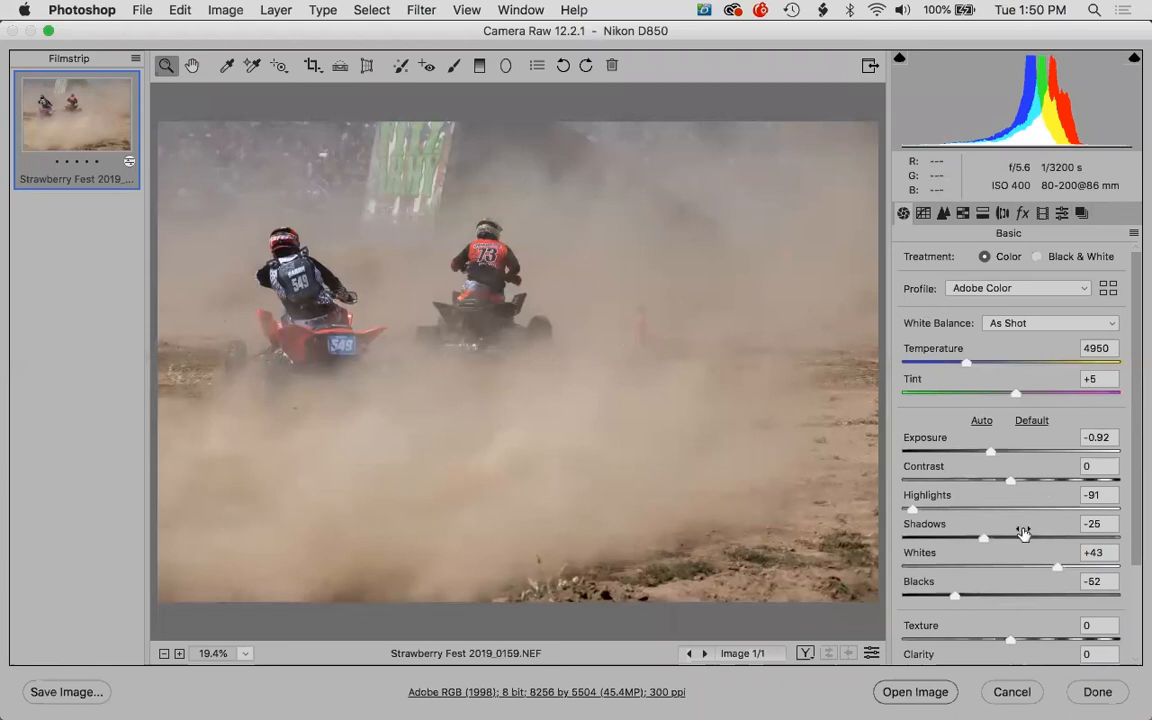
{"action": "left_click", "coordinate": [1033, 421]}
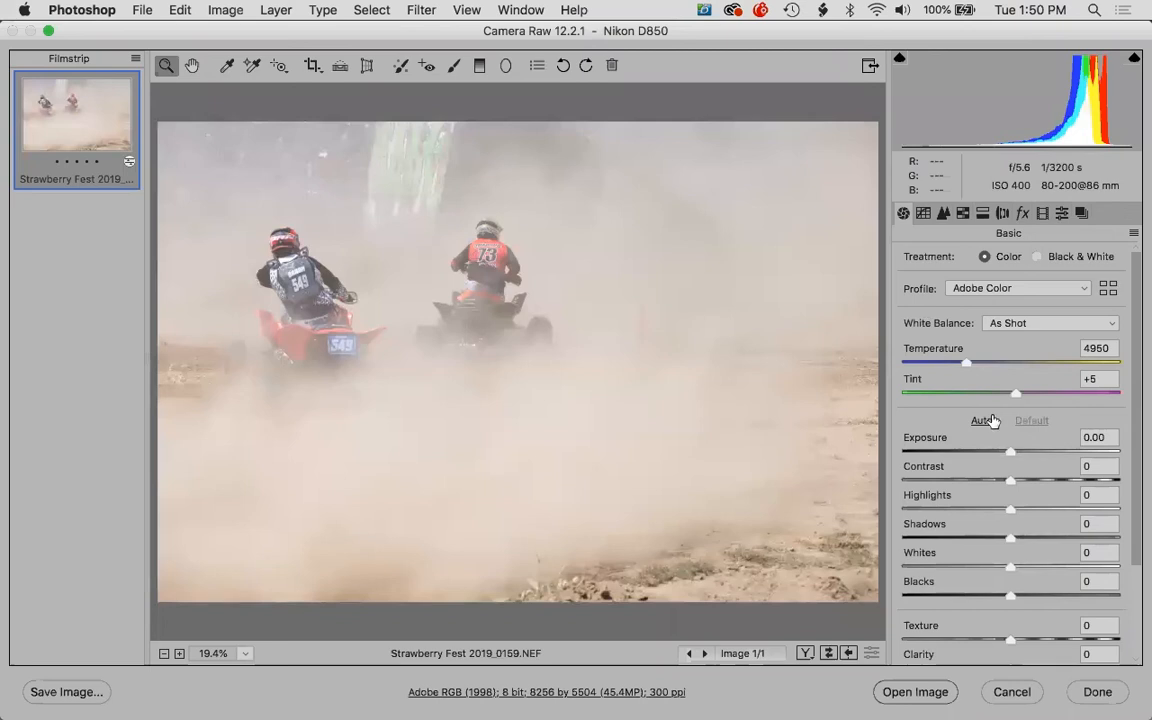
{"action": "left_click", "coordinate": [990, 420]}
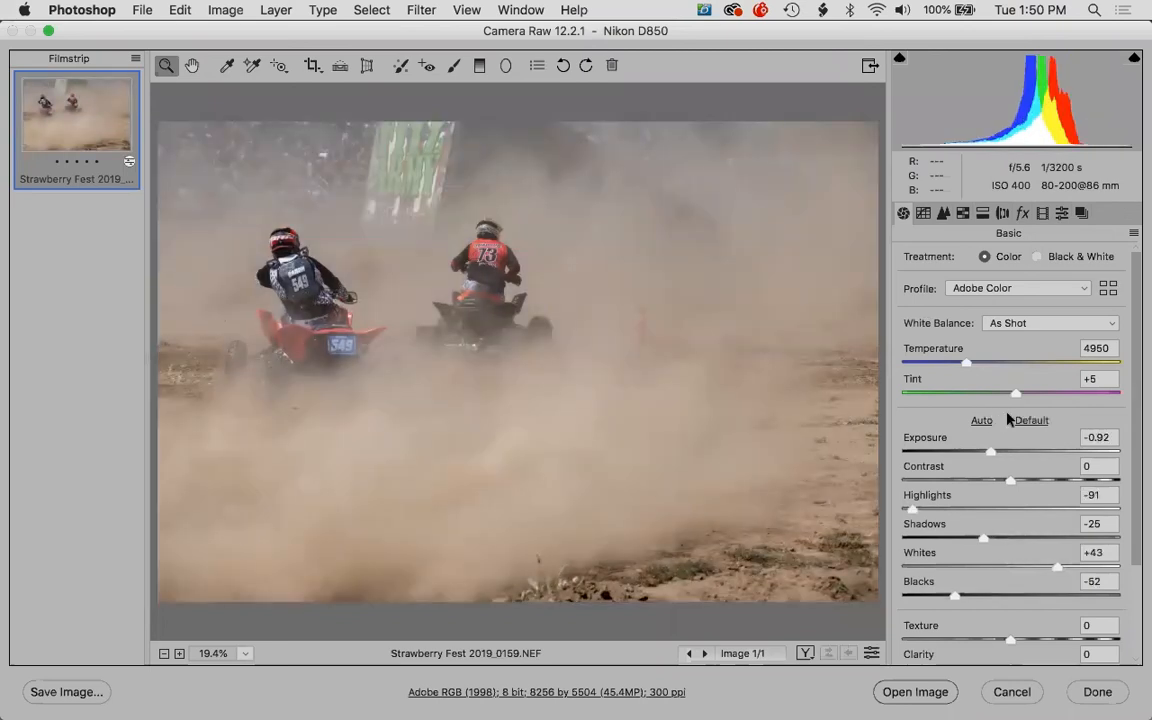
{"action": "left_click", "coordinate": [1032, 420]}
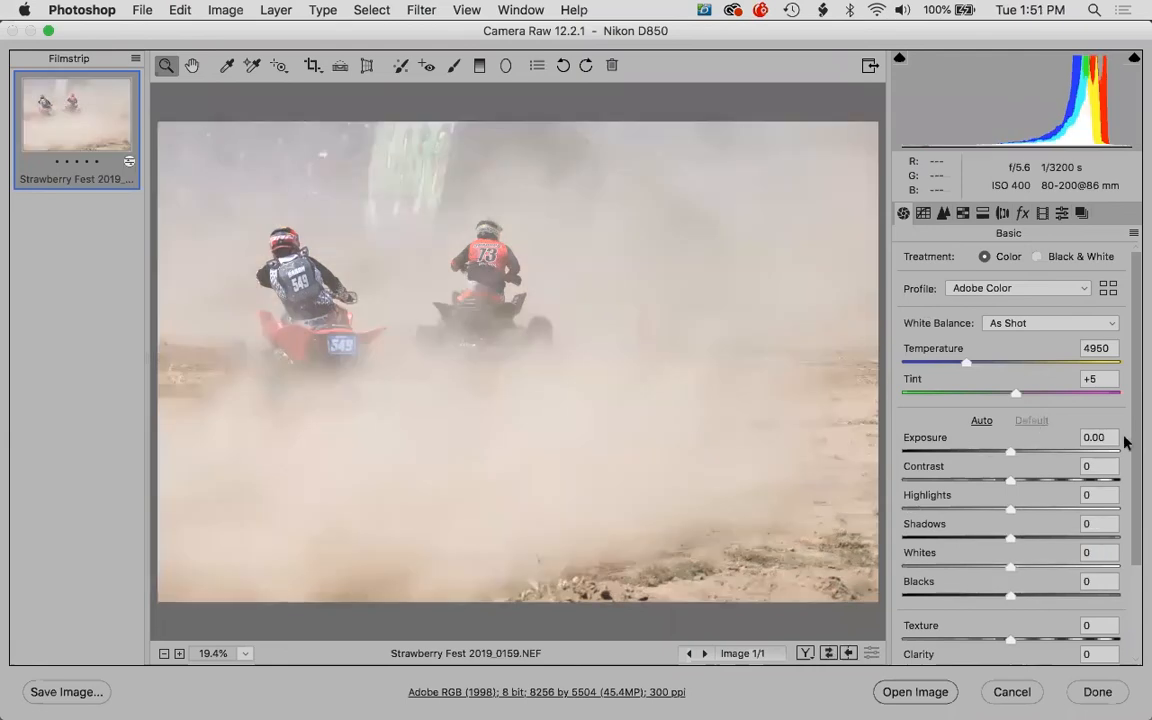
- Try a Dehaze of +67 on the dusty quad race photo, and reduce it to +53
{"action": "scroll", "coordinate": [1126, 533], "scroll_direction": "down", "scroll_amount": 3}
{"action": "scroll", "coordinate": [1040, 572], "scroll_direction": "down", "scroll_amount": 2}
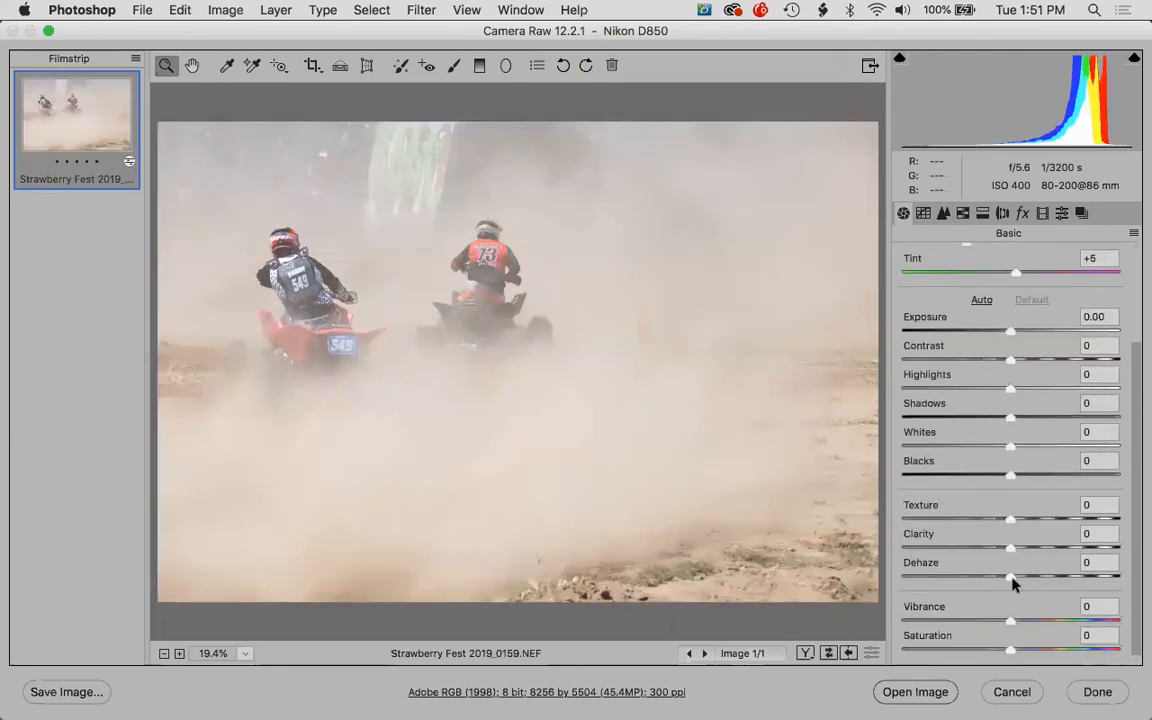
{"action": "left_click_drag", "start_coordinate": [1013, 580], "coordinate": [1075, 581]}
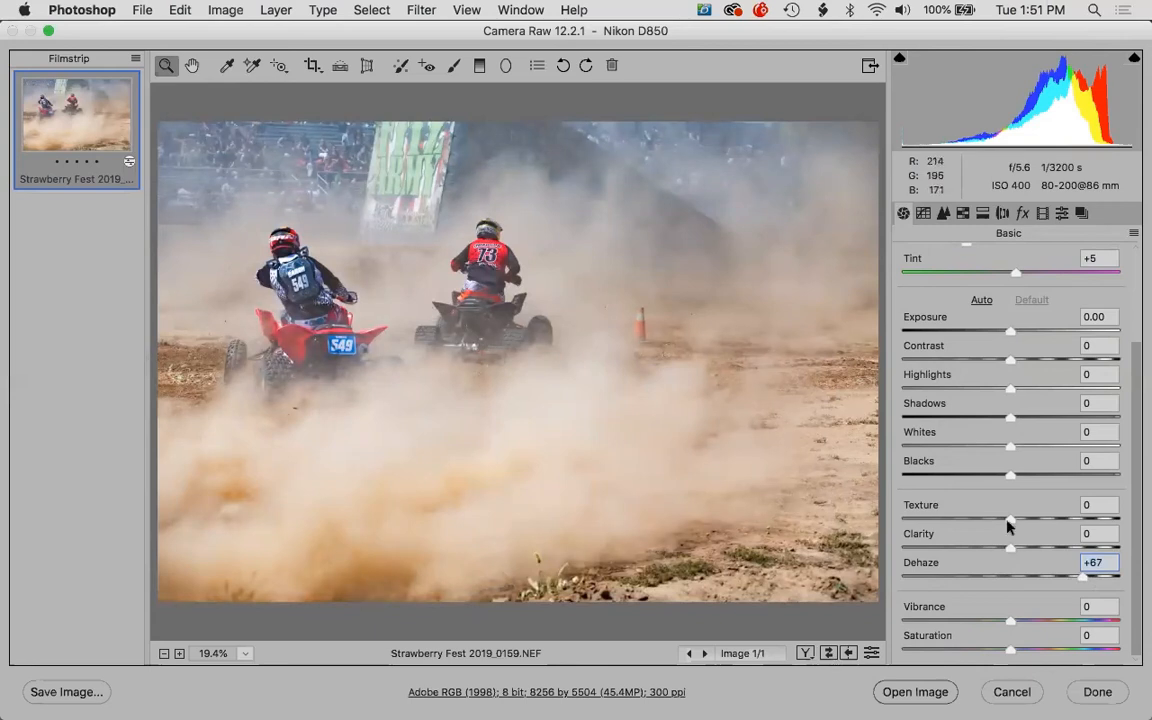
{"action": "left_click_drag", "start_coordinate": [1027, 578], "coordinate": [1069, 583]}
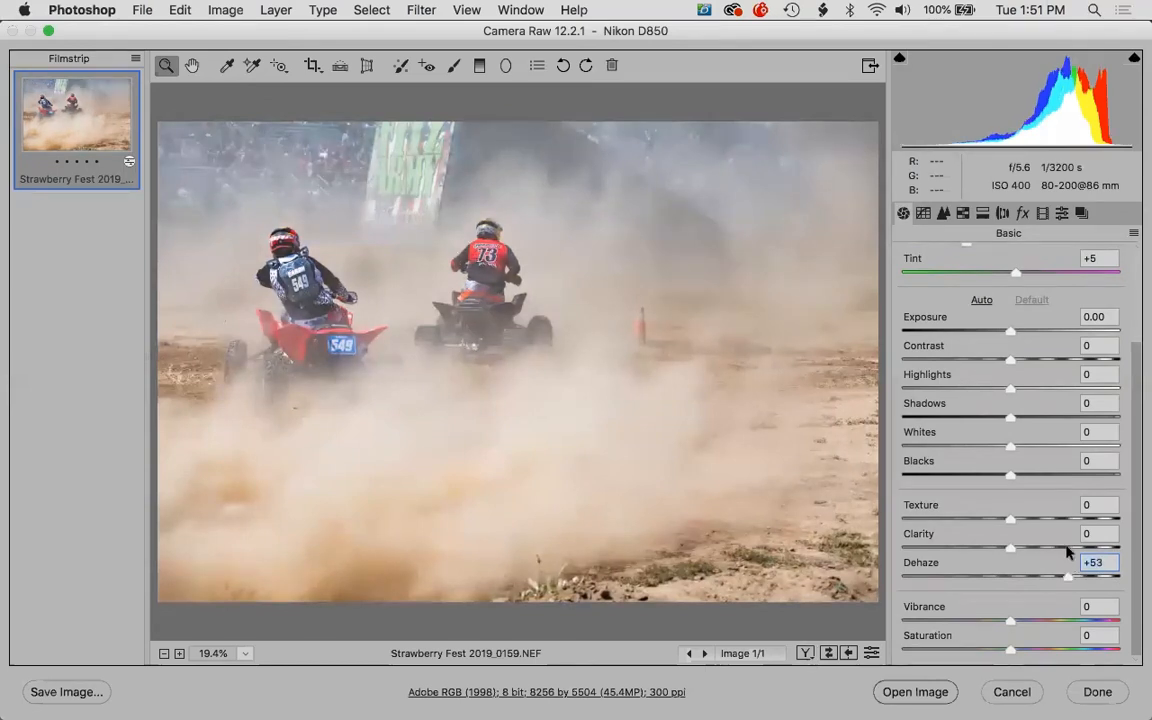
- Set Whites to -27, Highlights to -37, Contrast to +31, Shadows to +6, Texture to +18 and Clarity to +15
{"action": "left_click", "coordinate": [982, 443]}
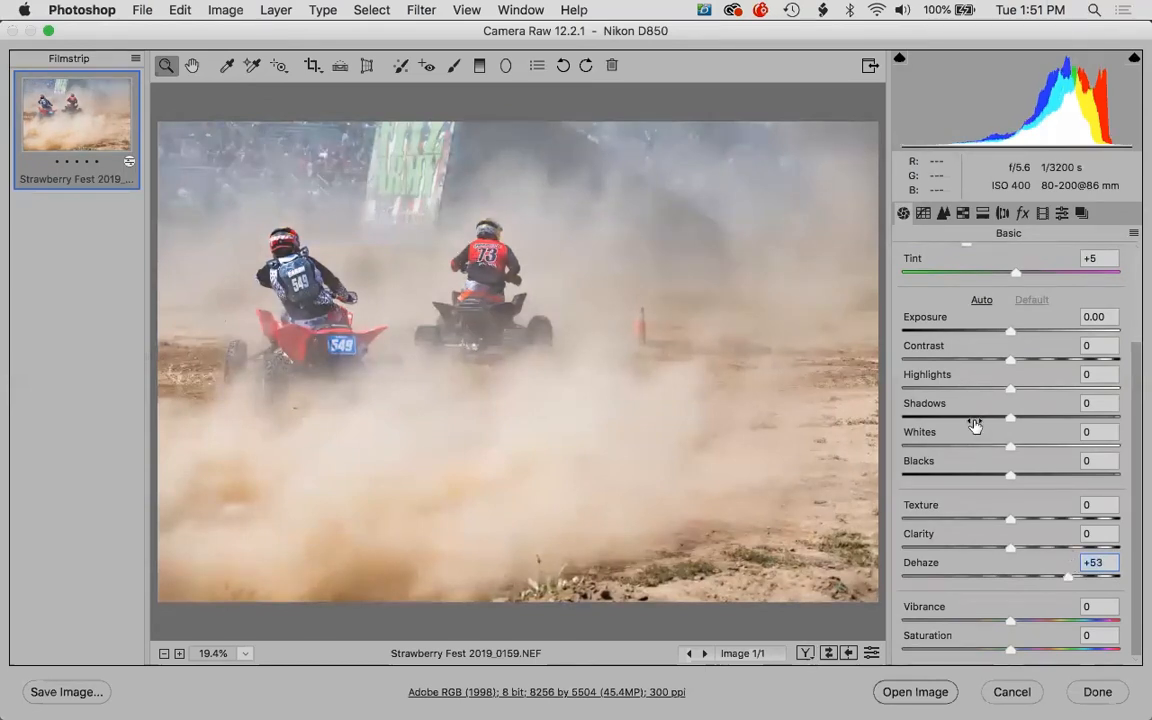
{"action": "left_click", "coordinate": [936, 388]}
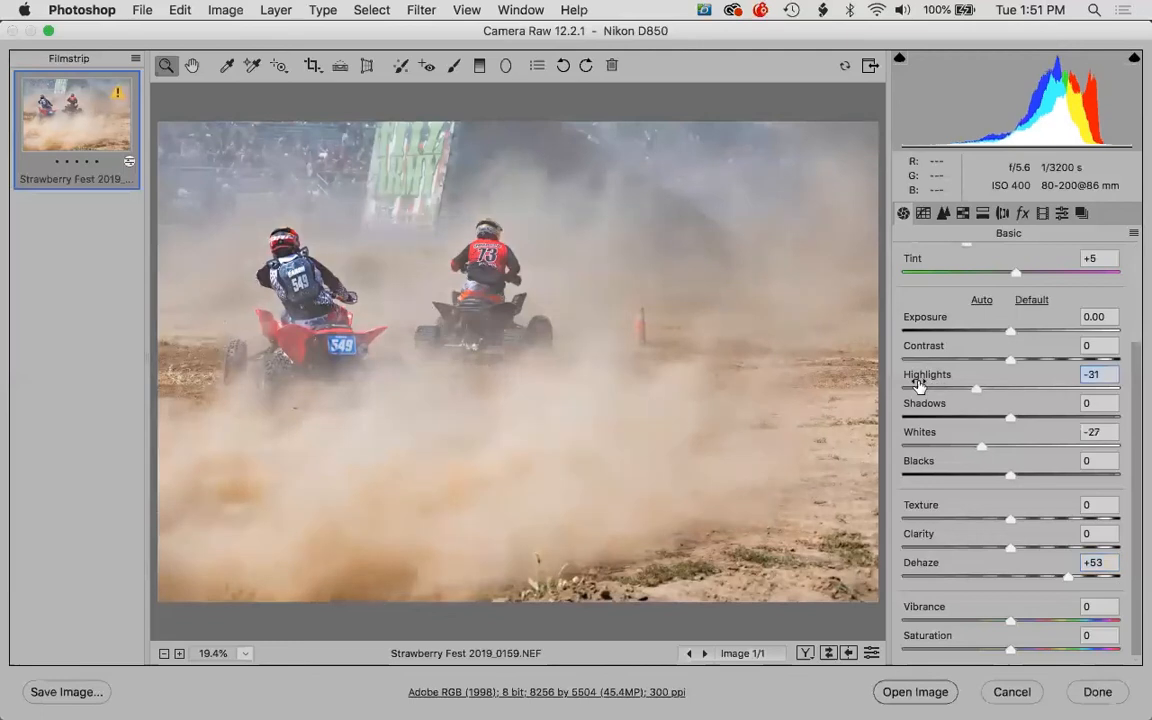
{"action": "left_click", "coordinate": [1041, 360]}
{"action": "left_click", "coordinate": [1022, 415]}
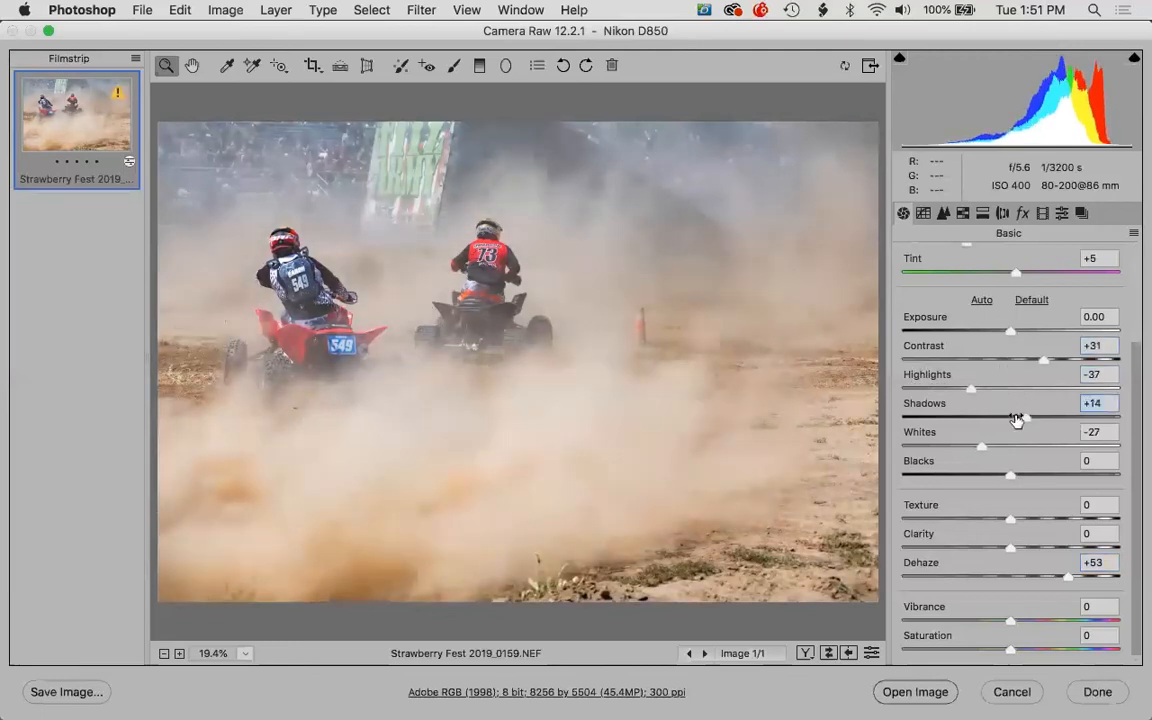
{"action": "left_click", "coordinate": [1028, 520]}
{"action": "left_click", "coordinate": [1025, 548]}
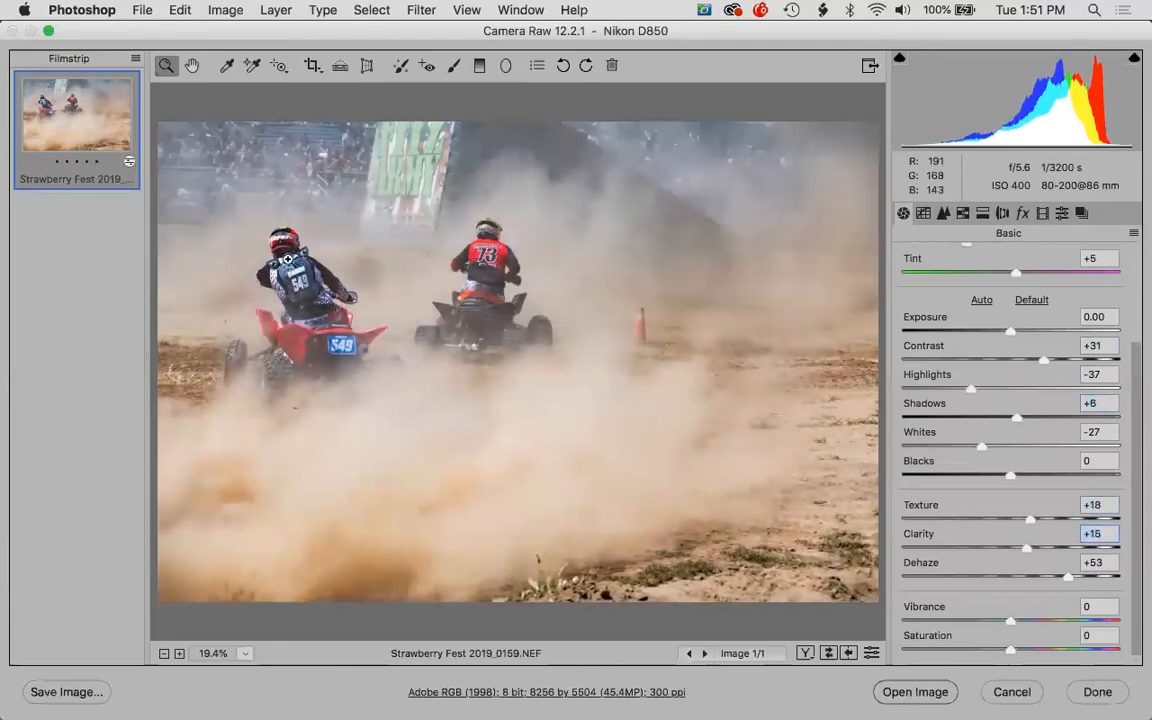
- Heal the orange cone with Spot Removal, move its sample closer onto the dusty ground beside it, and cancel Camera Raw without saving
{"action": "left_click_drag", "start_coordinate": [203, 160], "coordinate": [689, 542]}
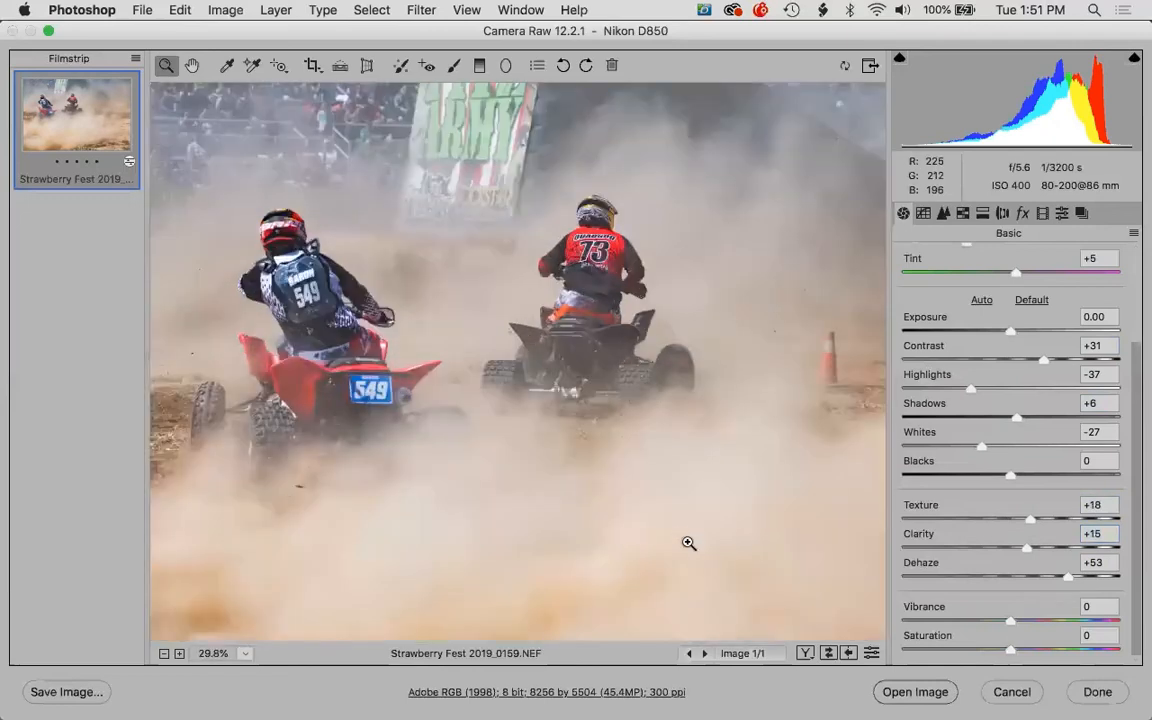
{"action": "left_click", "coordinate": [400, 66]}
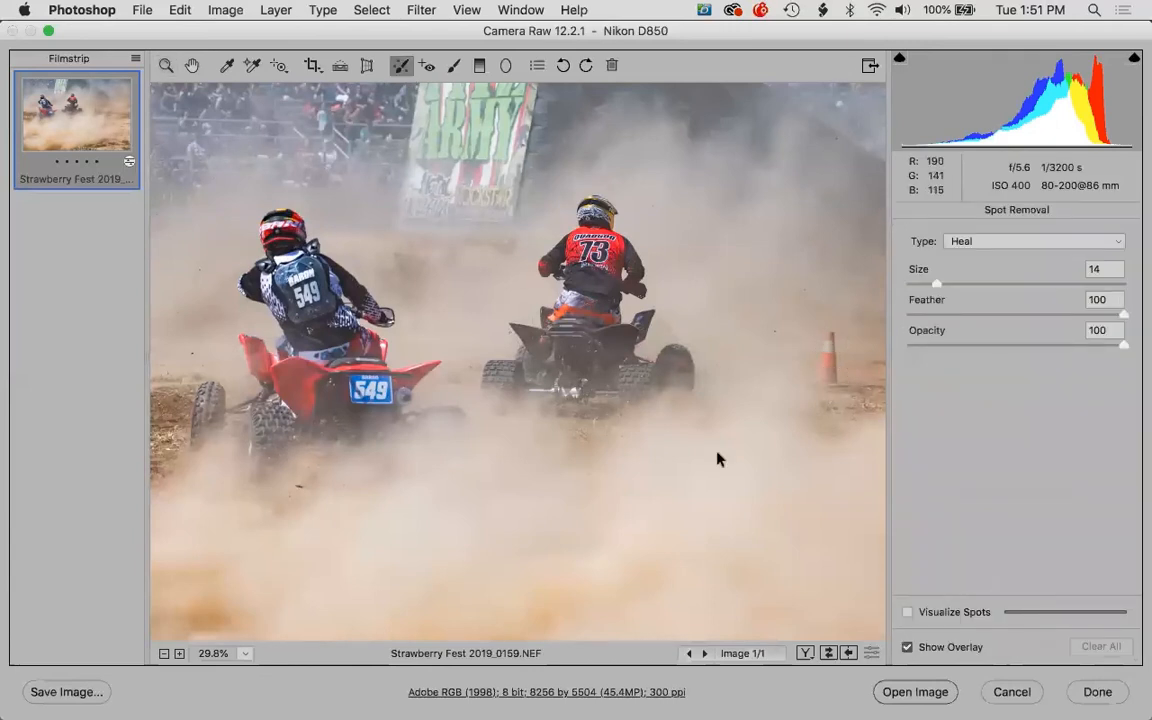
{"action": "left_click", "coordinate": [838, 353]}
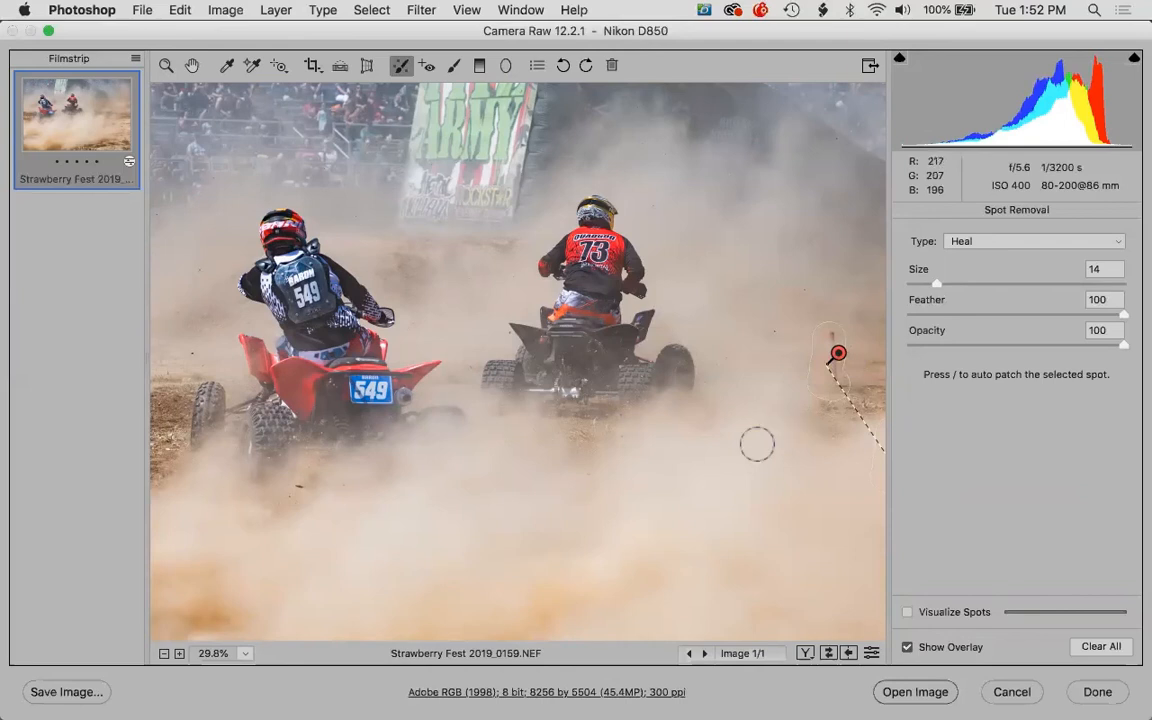
{"action": "key", "text": "super+minus"}
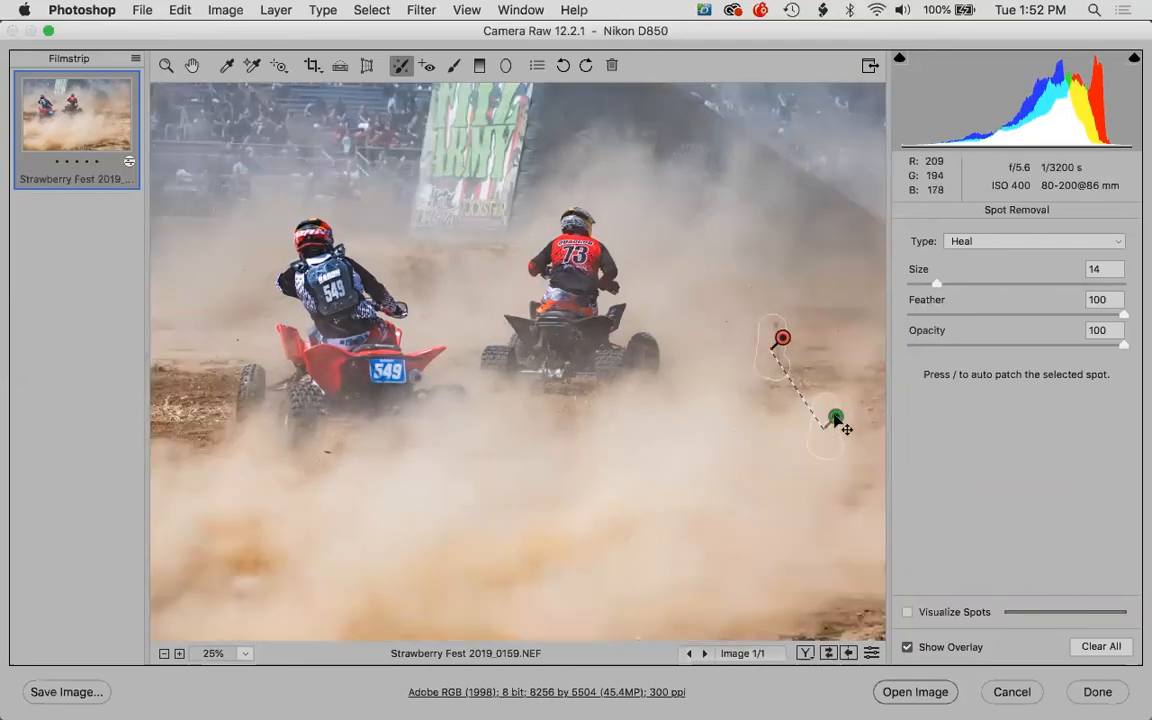
{"action": "mouse_move", "coordinate": [839, 385]}
{"action": "left_mouse_down"}
{"action": "mouse_move", "coordinate": [838, 400]}
{"action": "mouse_move", "coordinate": [832, 340]}
{"action": "left_mouse_up"}
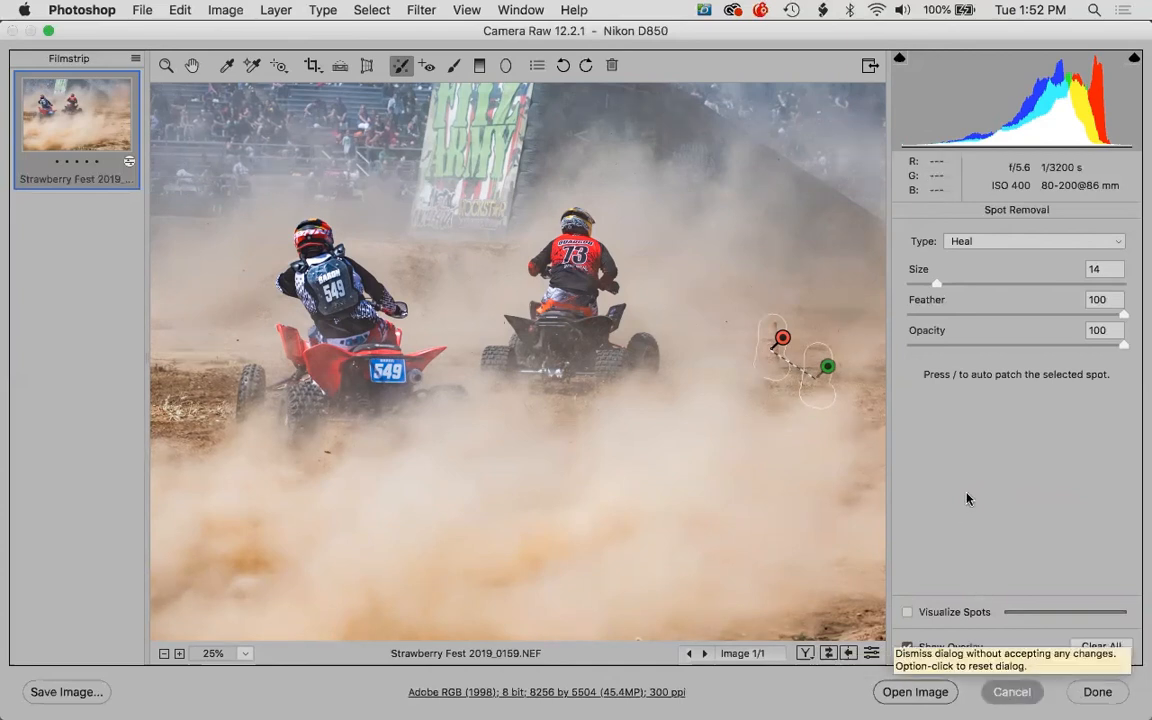
{"action": "key", "text": "Escape"}
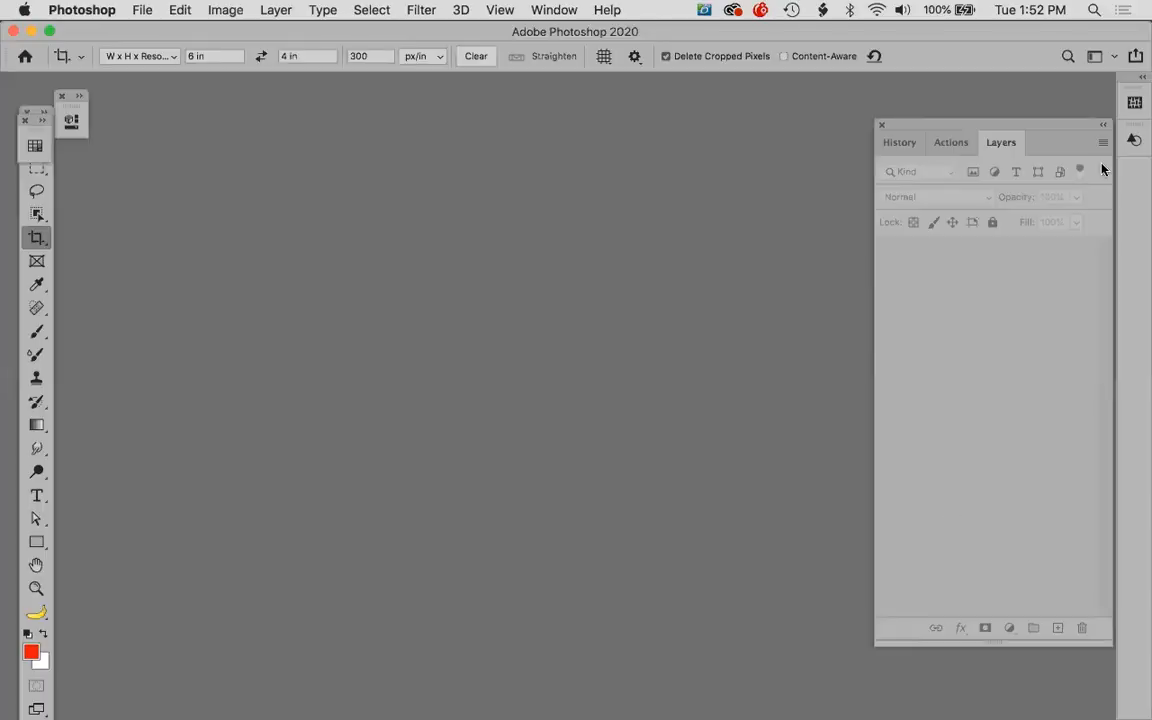
- Switch back to Adobe Bridge and open the Raw folder inside 2019 Photoshop Class
{"action": "key", "text": "super+Tab"}
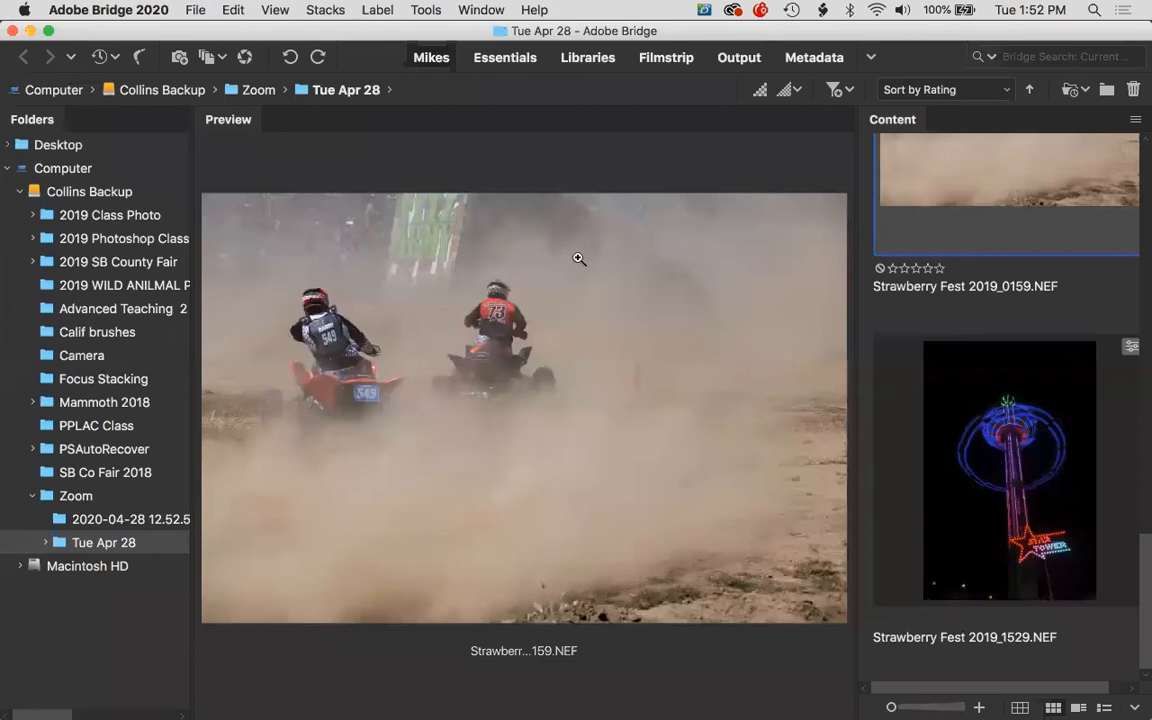
{"action": "left_click", "coordinate": [37, 238]}
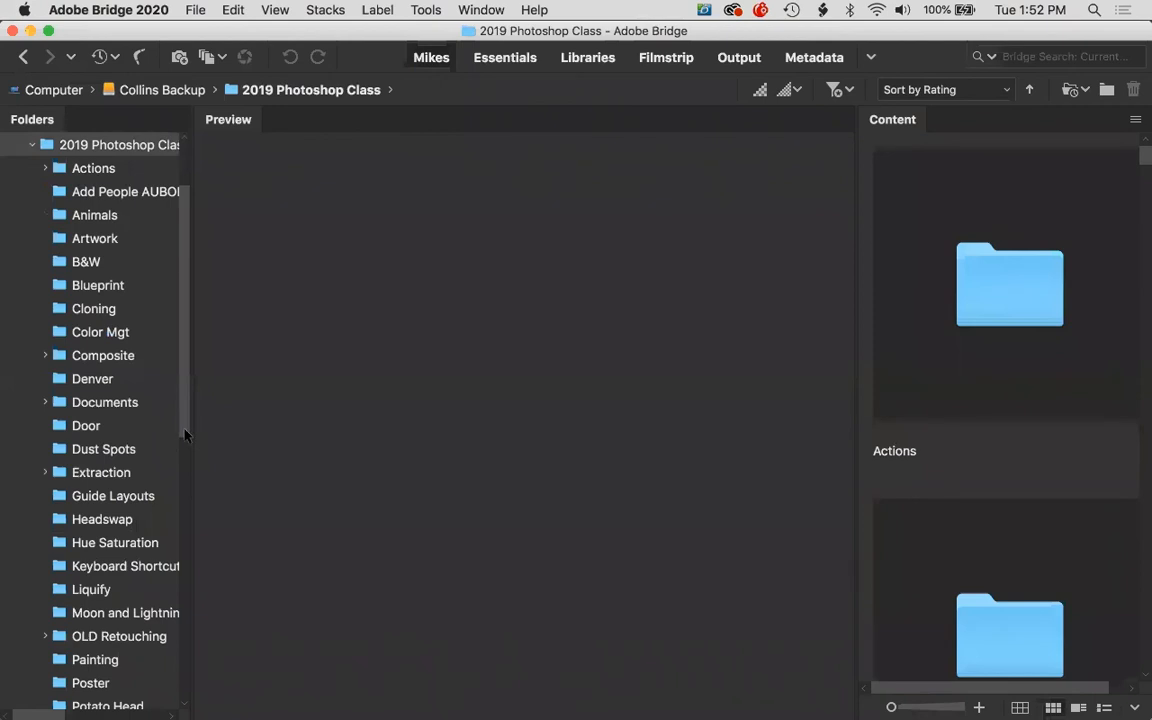
{"action": "scroll", "coordinate": [186, 476], "scroll_direction": "down", "scroll_amount": 3}
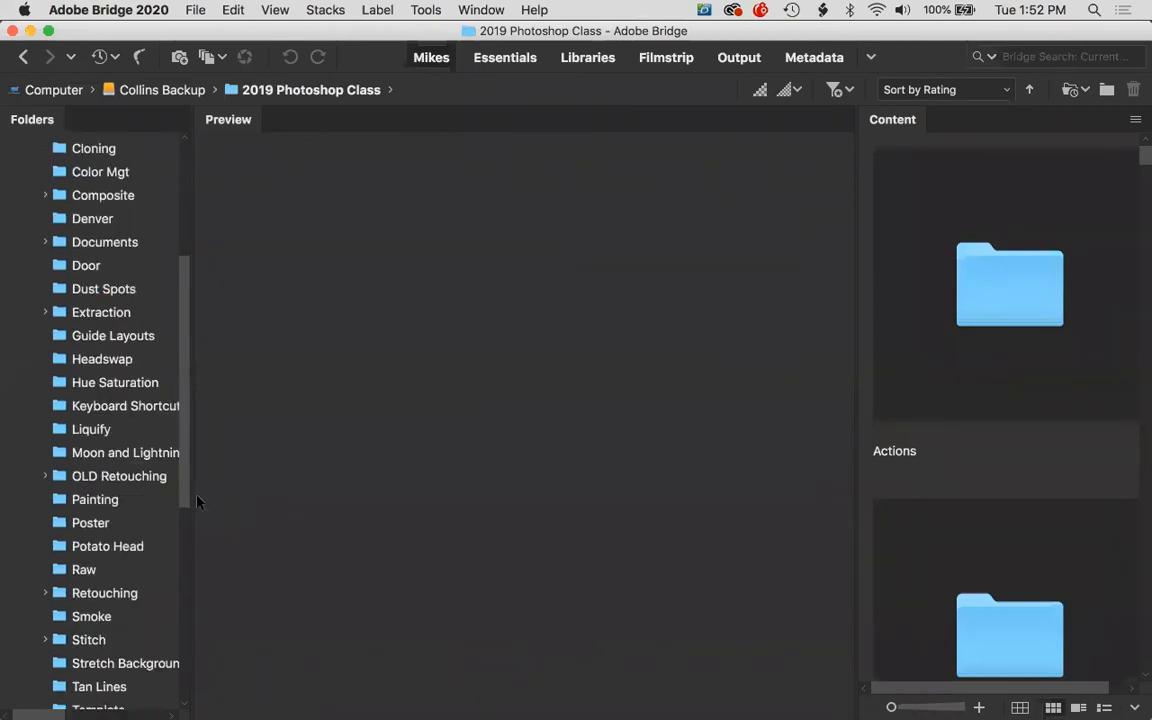
{"action": "scroll", "coordinate": [197, 518], "scroll_direction": "down", "scroll_amount": 3}
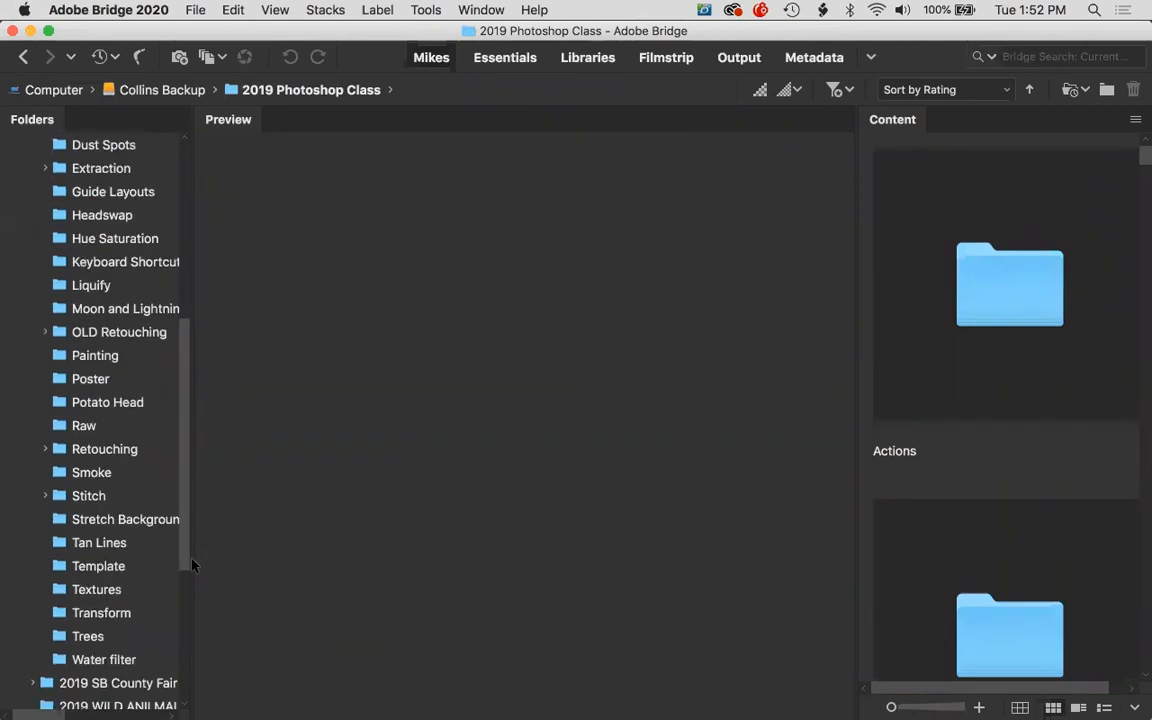
{"action": "scroll", "coordinate": [186, 588], "scroll_direction": "down", "scroll_amount": 2}
{"action": "scroll", "coordinate": [160, 522], "scroll_direction": "down", "scroll_amount": 1}
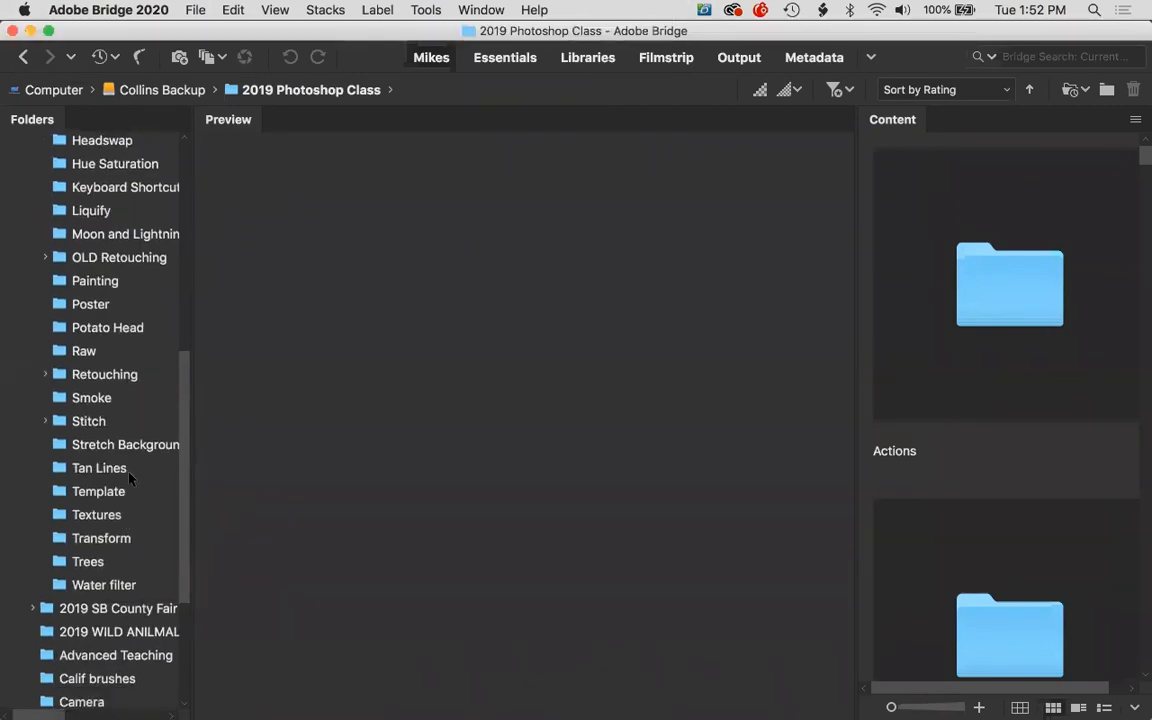
{"action": "left_click", "coordinate": [80, 352]}
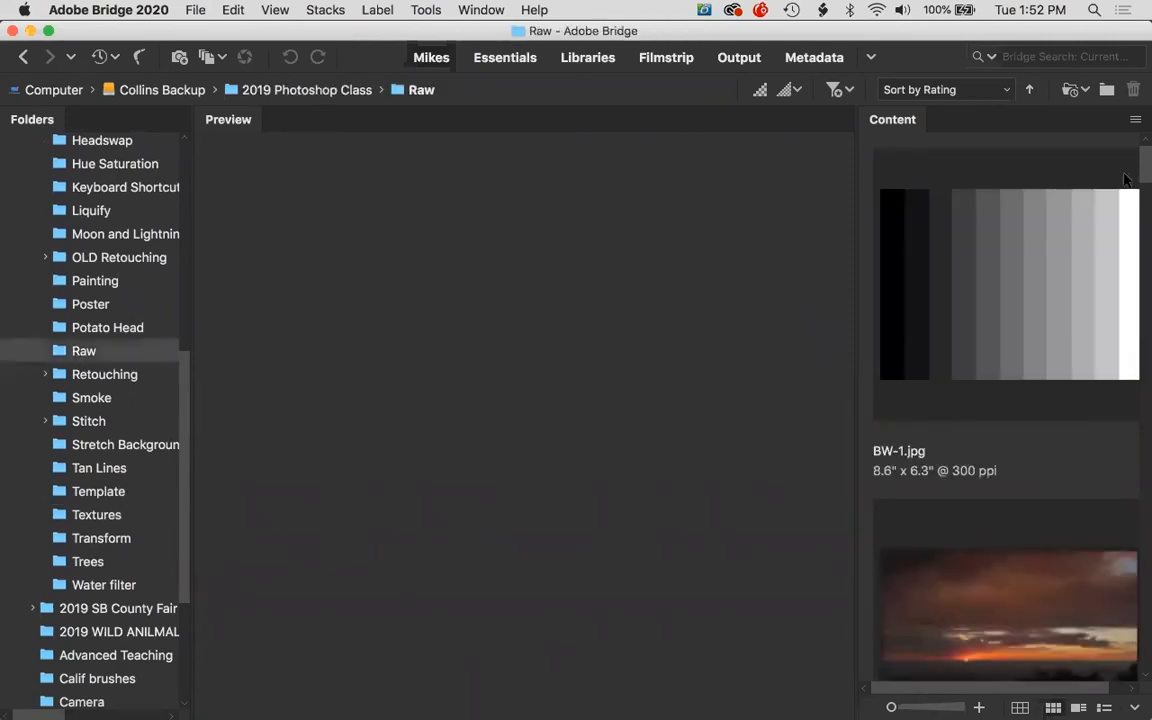
- Look through all the image thumbnails in the Raw folder for another example photo
{"action": "scroll", "coordinate": [1124, 226], "scroll_direction": "down", "scroll_amount": 5}
{"action": "scroll", "coordinate": [1124, 240], "scroll_direction": "down", "scroll_amount": 3}
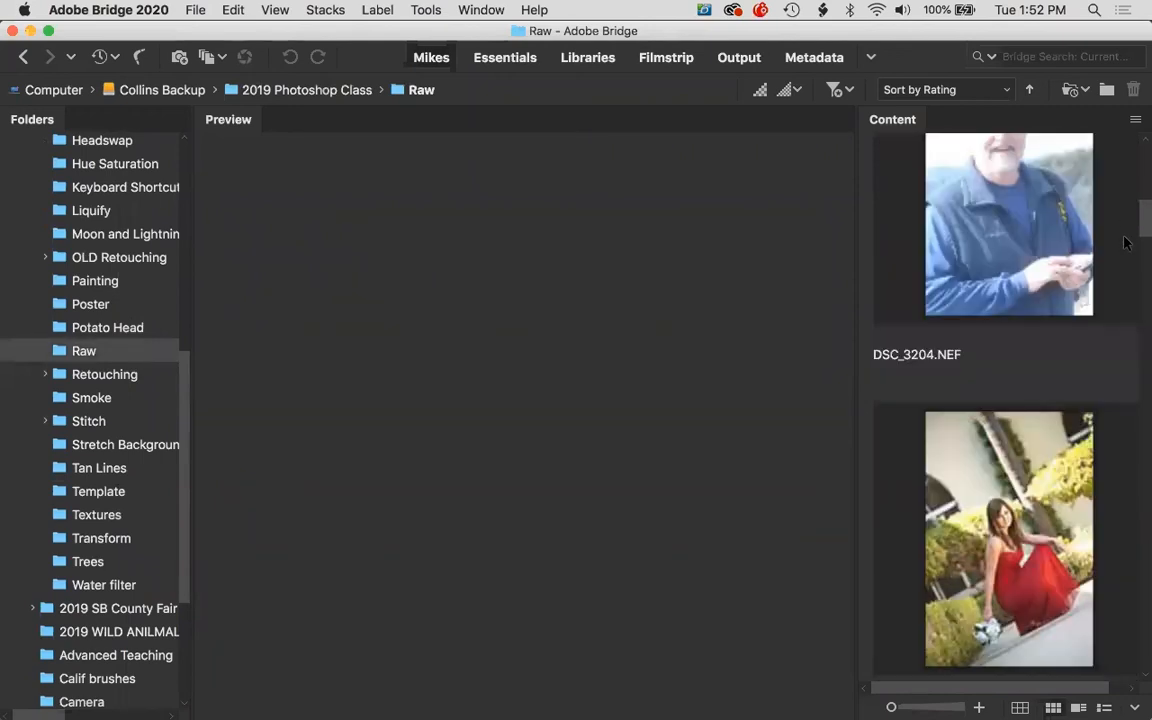
{"action": "left_click_drag", "start_coordinate": [1124, 237], "coordinate": [1124, 592]}
{"action": "scroll", "coordinate": [1124, 592], "scroll_direction": "down", "scroll_amount": 3}
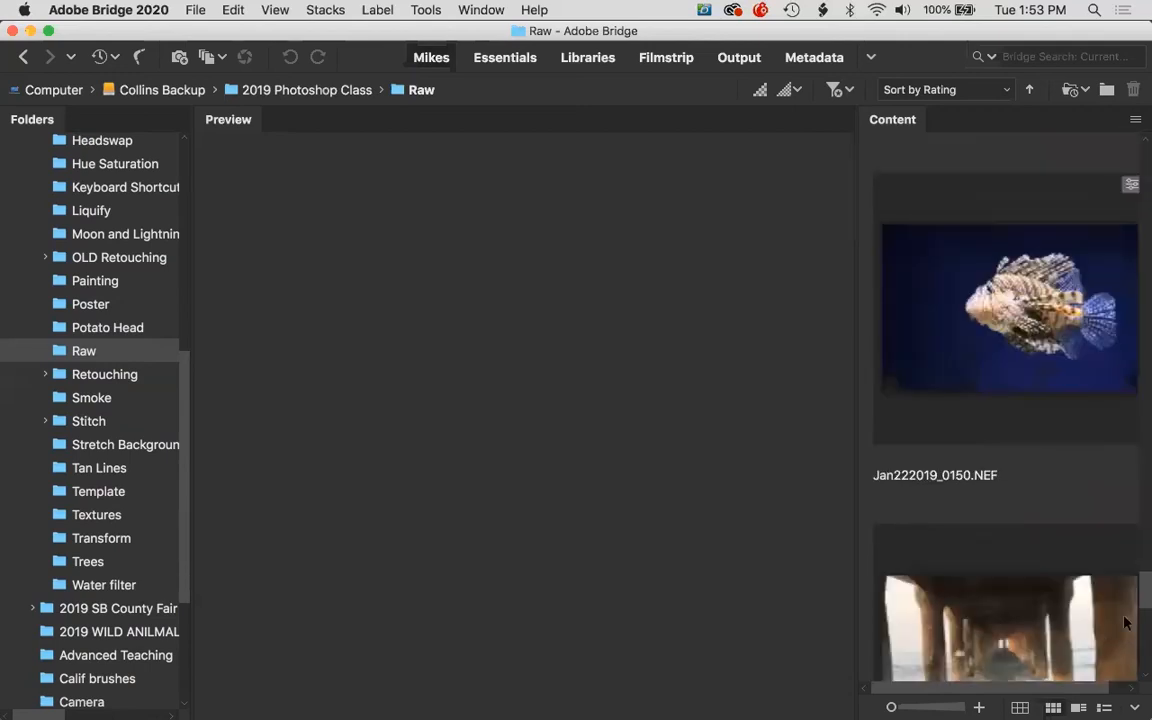
{"action": "scroll", "coordinate": [1124, 622], "scroll_direction": "down", "scroll_amount": 5}
{"action": "scroll", "coordinate": [1124, 655], "scroll_direction": "down", "scroll_amount": 3}
{"action": "left_click_drag", "start_coordinate": [1124, 655], "coordinate": [1124, 150]}
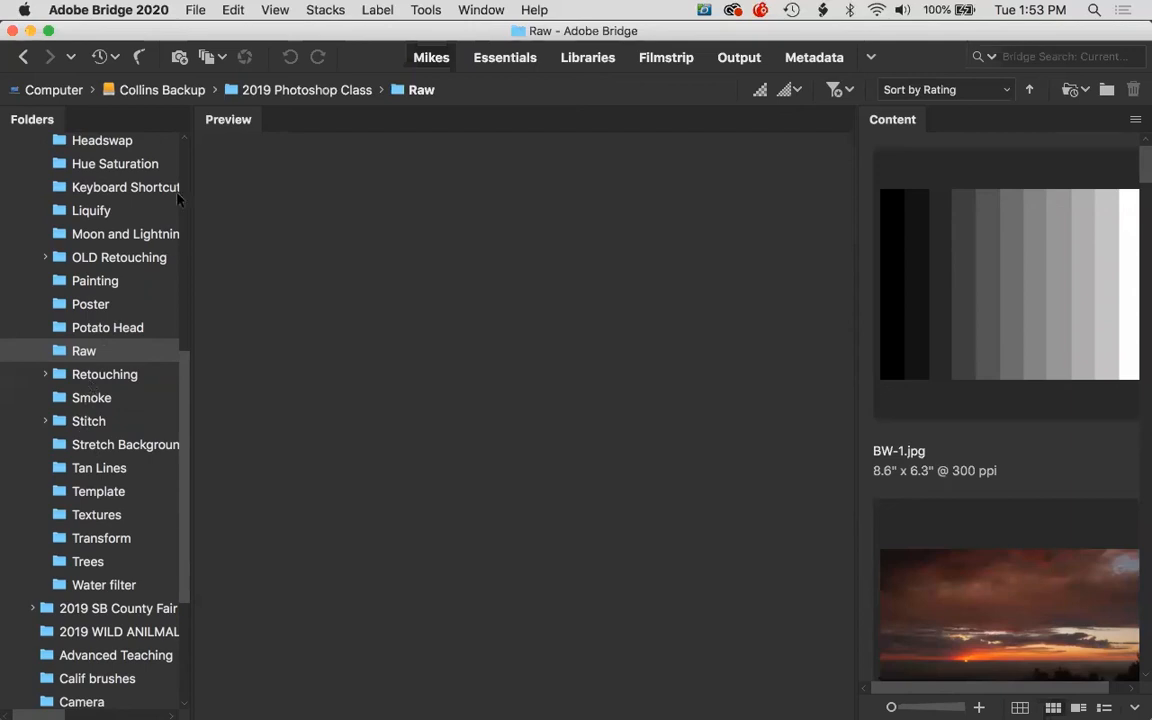
- Look through the image thumbnails in the Cloning folder of 2019 Photoshop Class for a spot removal example
{"action": "scroll", "coordinate": [181, 196], "scroll_direction": "up", "scroll_amount": 10}
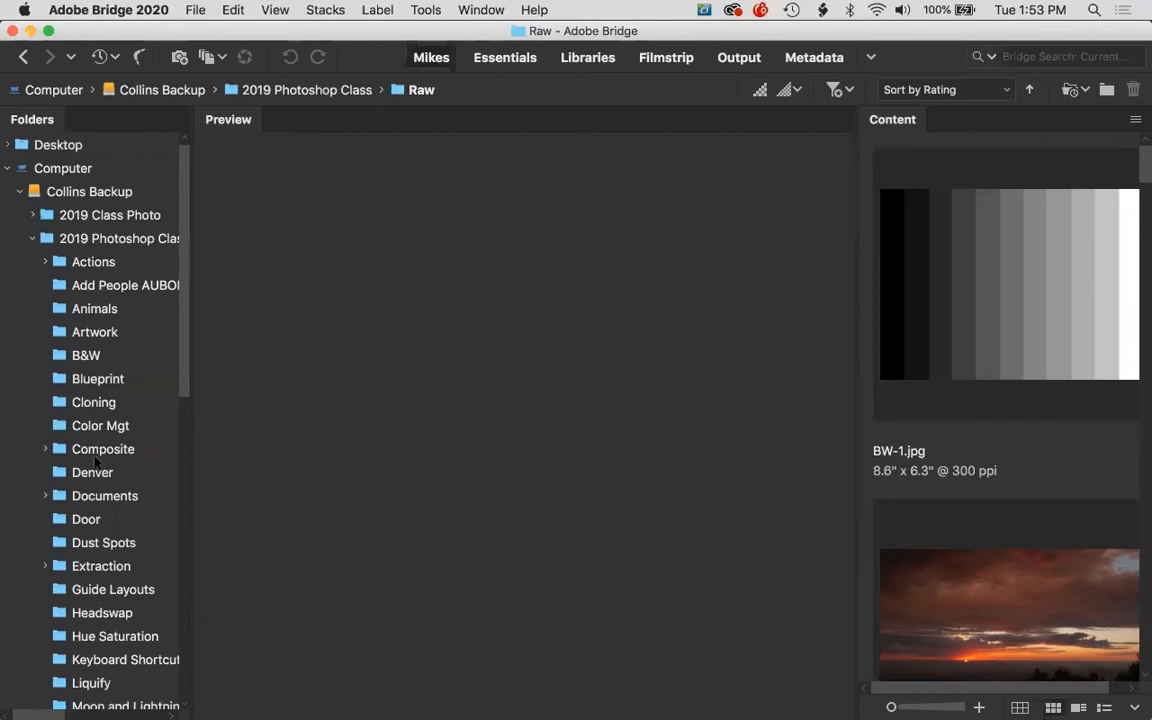
{"action": "left_click", "coordinate": [104, 403]}
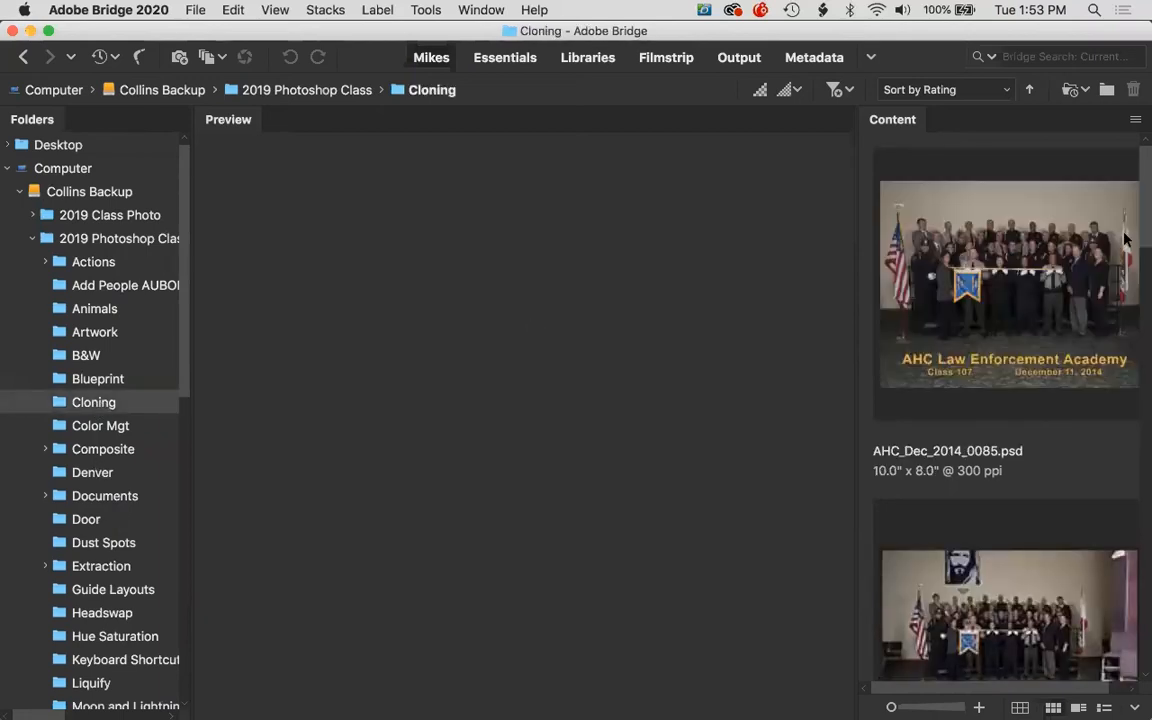
{"action": "scroll", "coordinate": [1122, 470], "scroll_direction": "down", "scroll_amount": 3}
{"action": "scroll", "coordinate": [1122, 470], "scroll_direction": "down", "scroll_amount": 3}
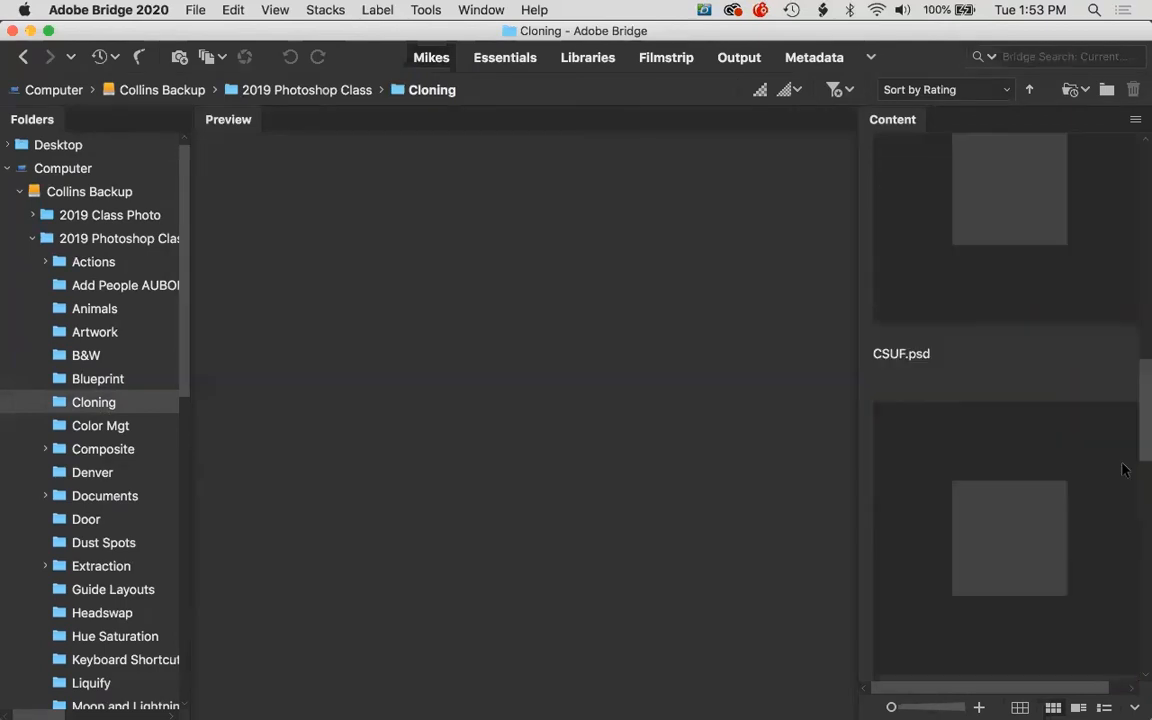
{"action": "scroll", "coordinate": [1123, 500], "scroll_direction": "down", "scroll_amount": 3}
{"action": "scroll", "coordinate": [1124, 536], "scroll_direction": "down", "scroll_amount": 2}
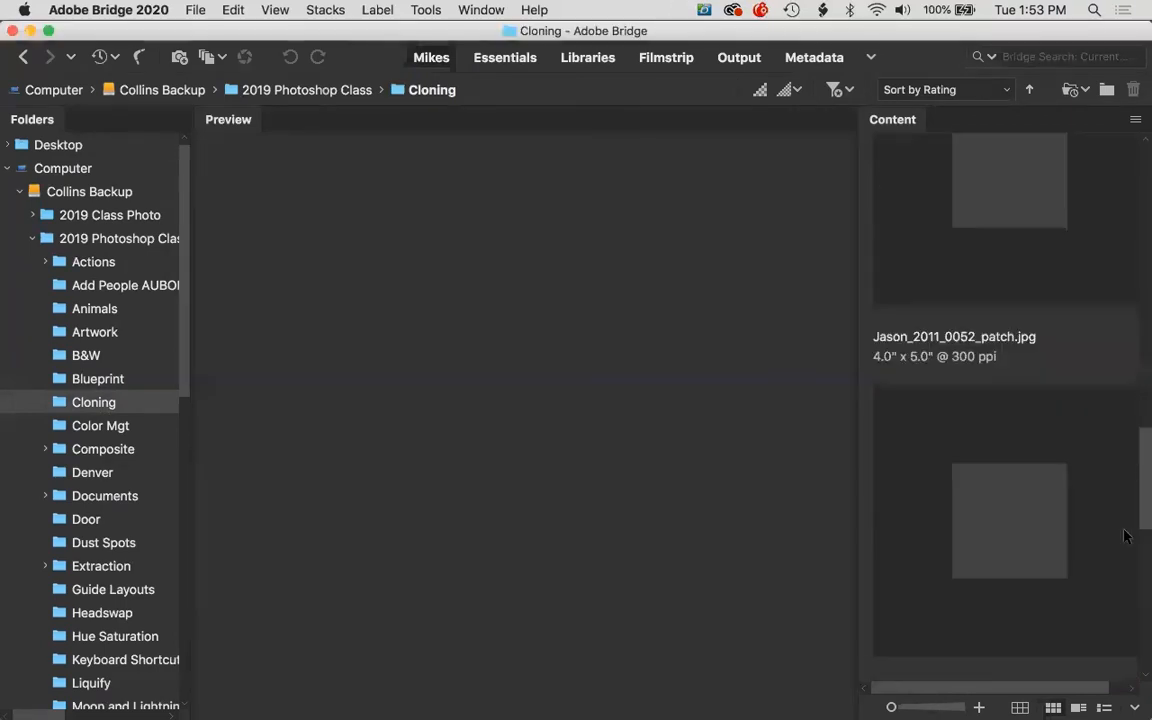
{"action": "scroll", "coordinate": [1123, 548], "scroll_direction": "down", "scroll_amount": 5}
{"action": "scroll", "coordinate": [1119, 655], "scroll_direction": "down", "scroll_amount": 2}
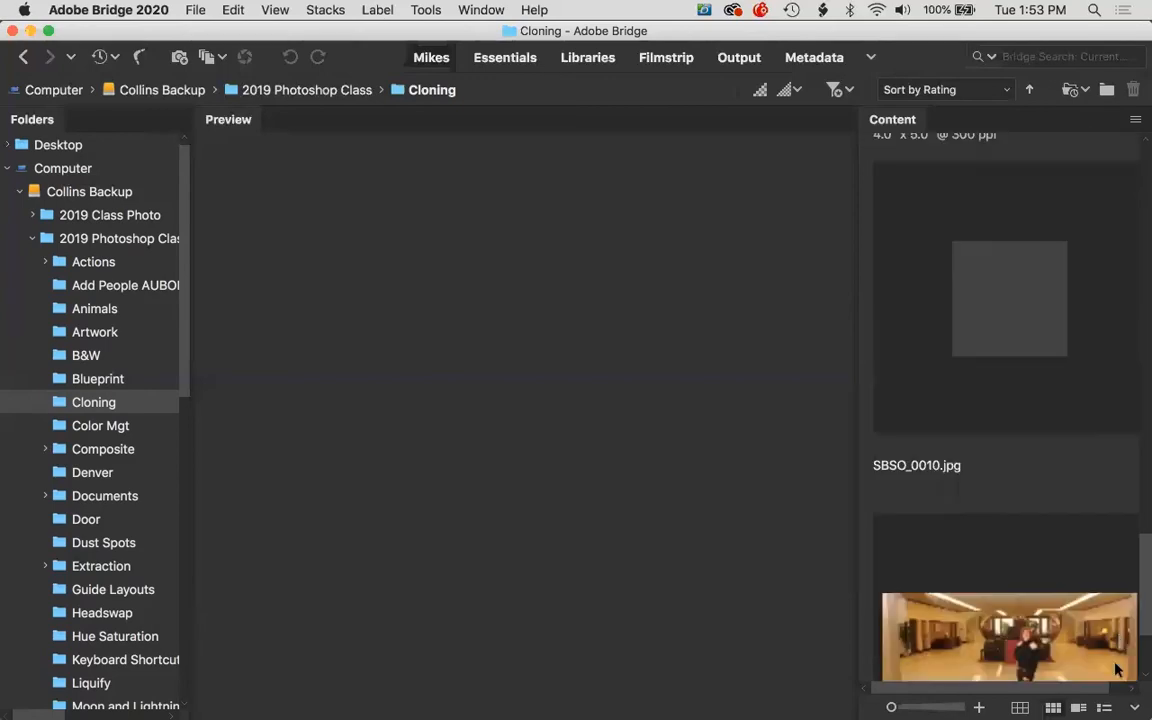
{"action": "scroll", "coordinate": [1118, 670], "scroll_direction": "down", "scroll_amount": 2}
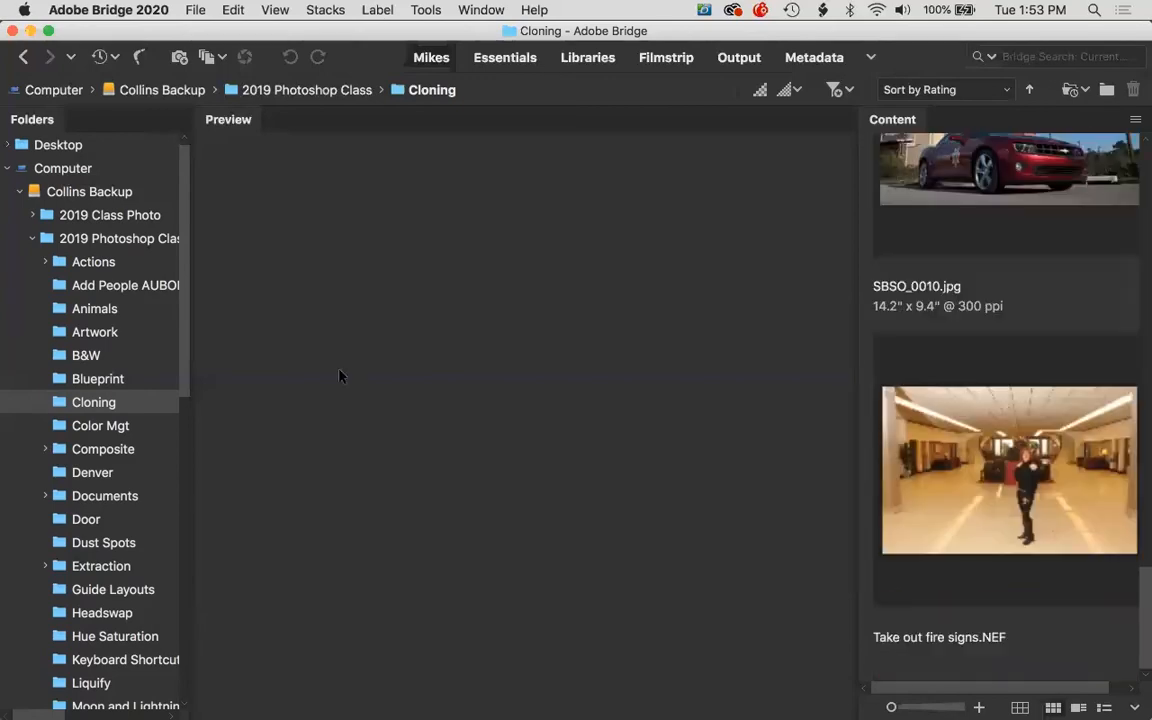
- Open Pismo Pier 2018_0054.NEF from the Dust Spots folder in Camera Raw
{"action": "left_click", "coordinate": [103, 542]}
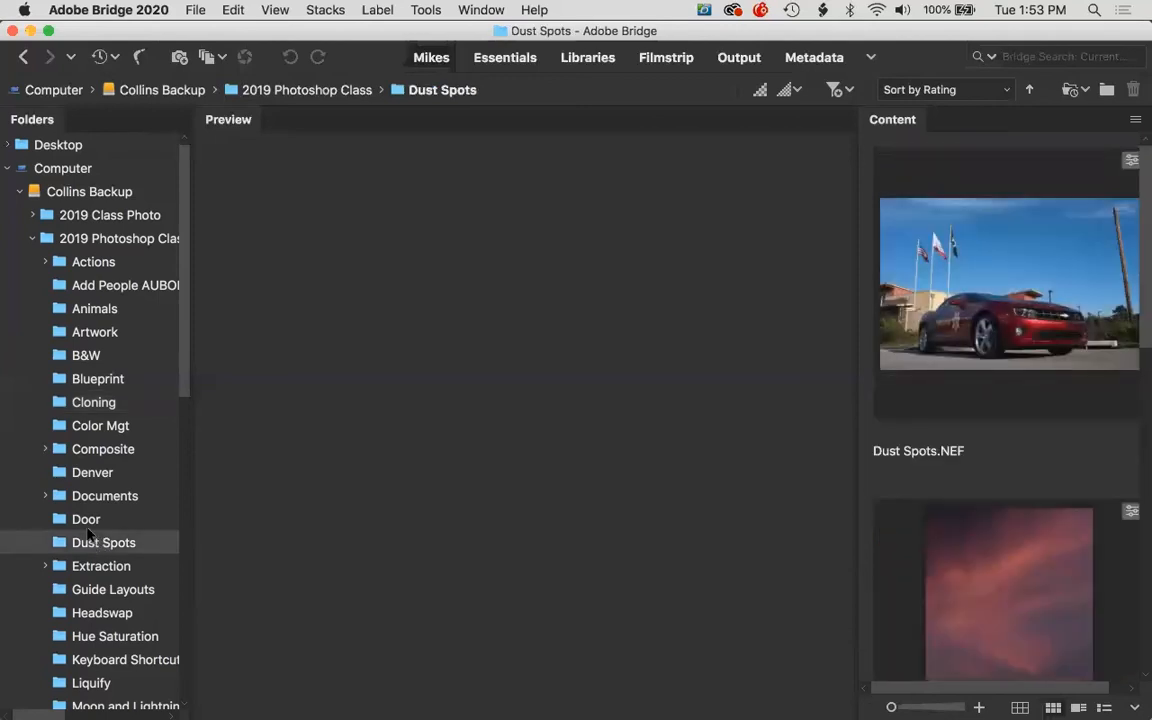
{"action": "left_click", "coordinate": [1006, 598]}
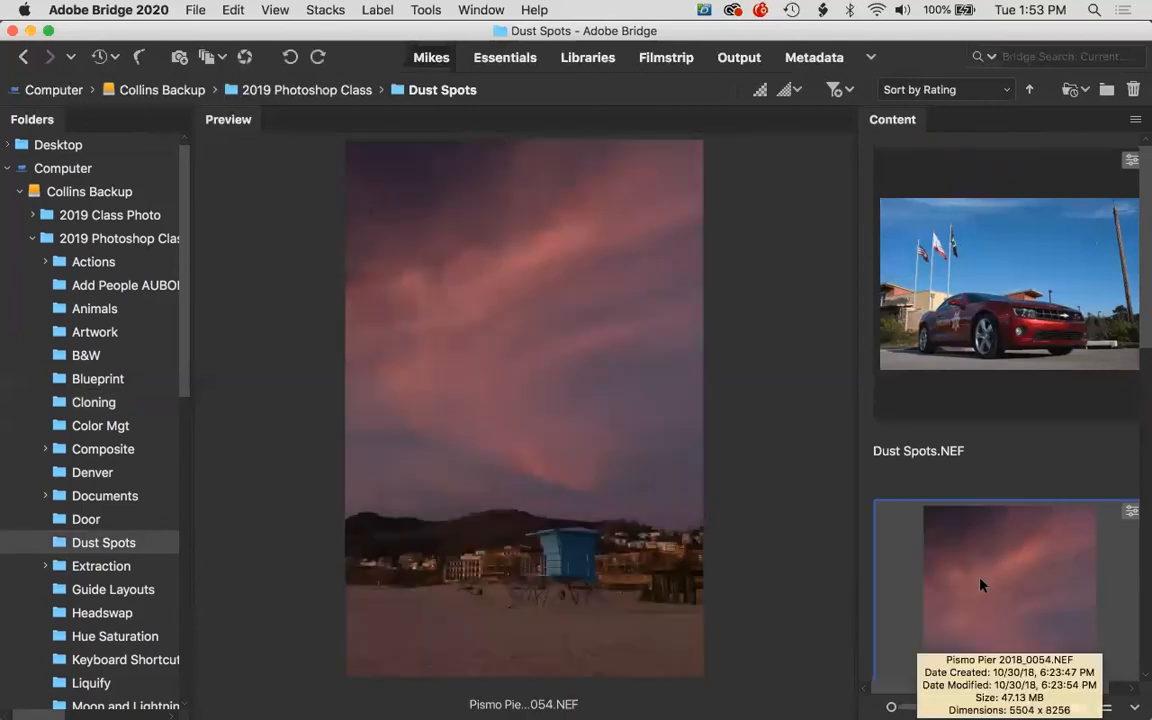
{"action": "double_click", "coordinate": [980, 580]}
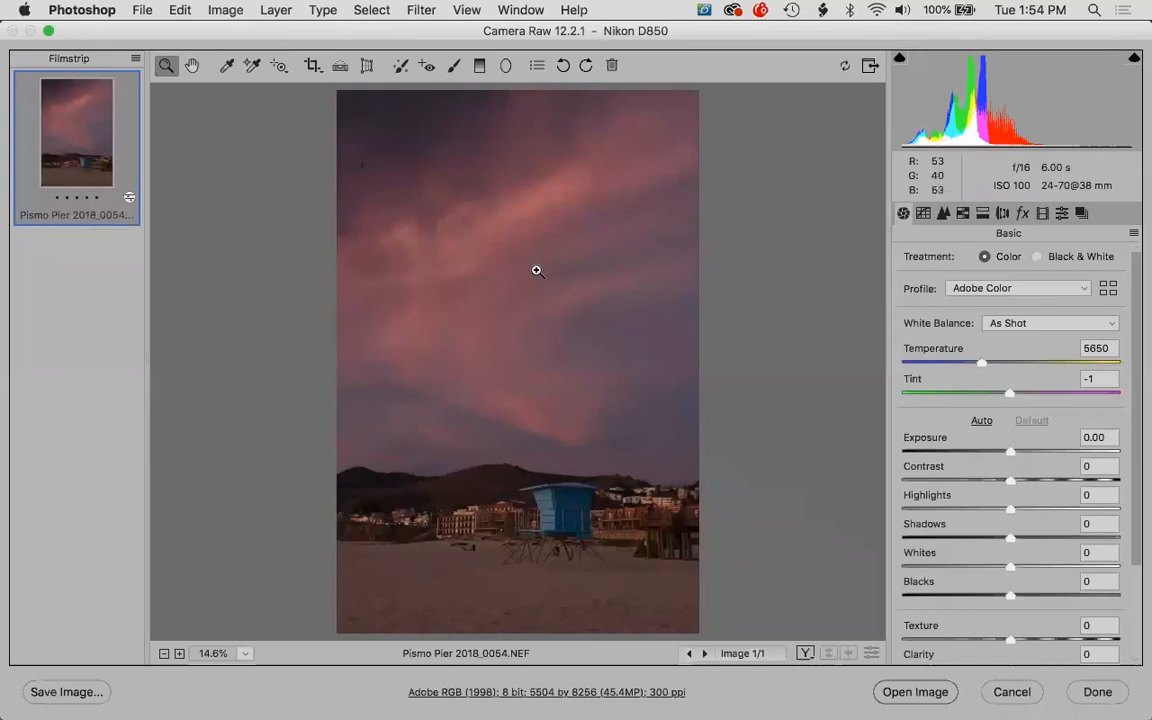
- Set Exposure to +2.00 and Contrast to +48 to bring out the dust spots in the sky
{"action": "left_click_drag", "start_coordinate": [386, 147], "coordinate": [697, 576]}
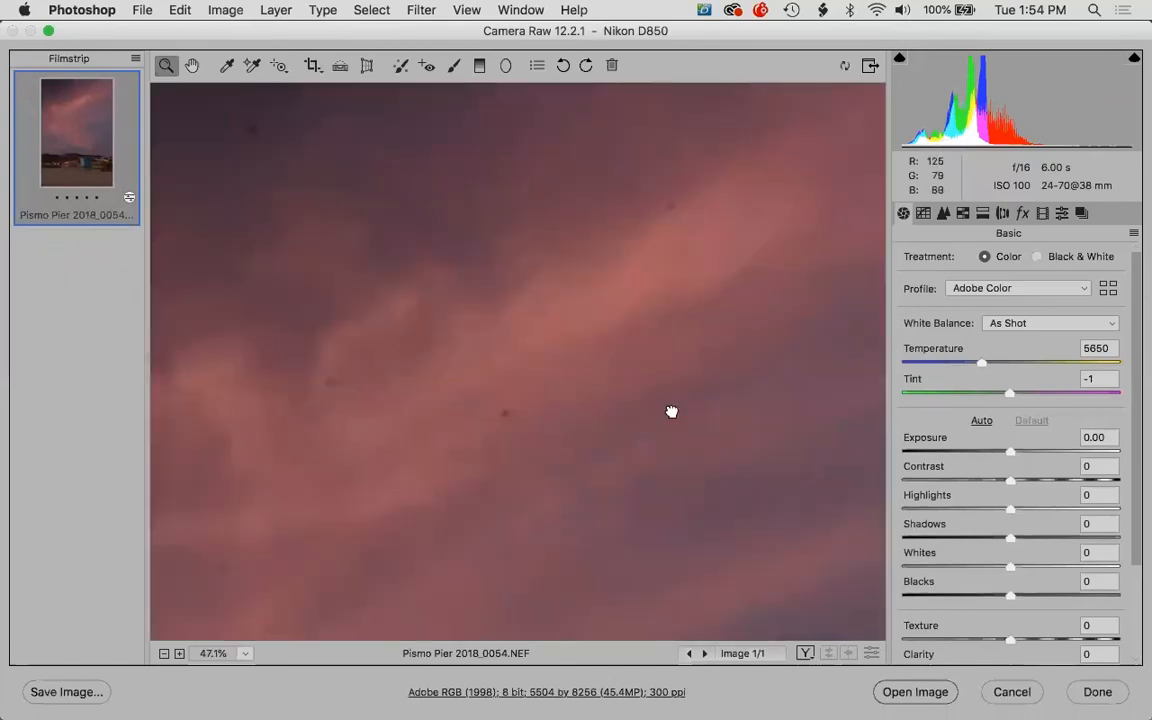
{"action": "left_click_drag", "start_coordinate": [627, 380], "coordinate": [708, 462]}
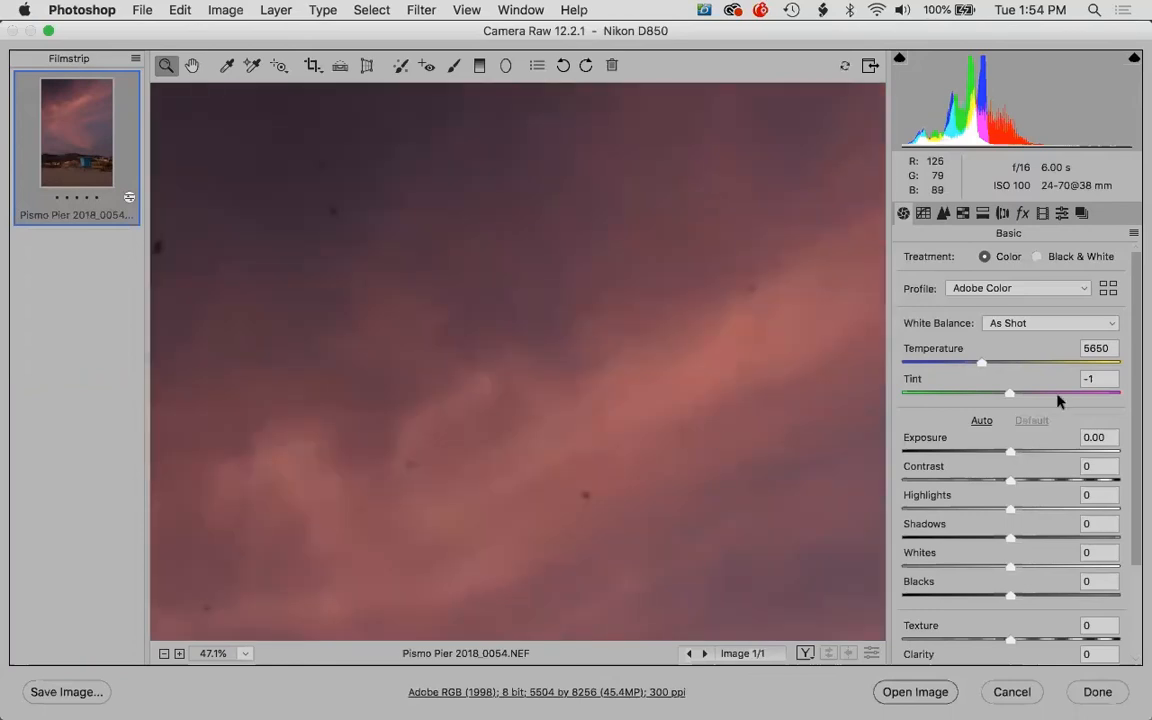
{"action": "left_click", "coordinate": [1050, 451]}
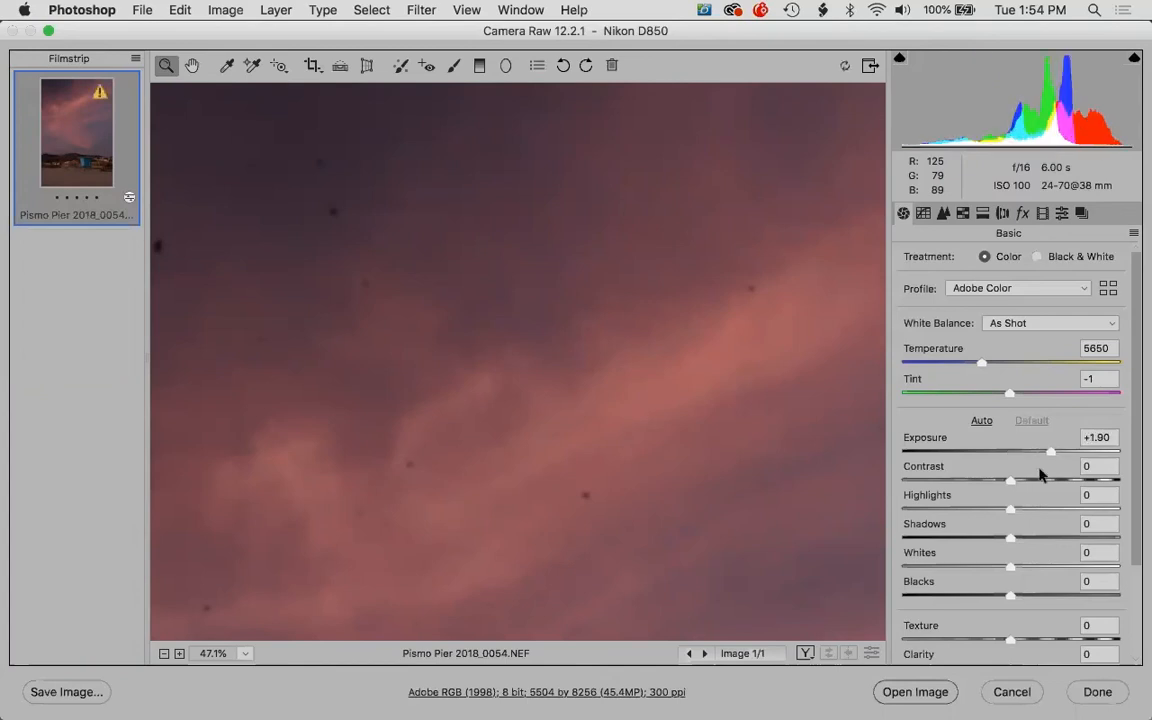
{"action": "left_click_drag", "start_coordinate": [1037, 479], "coordinate": [1063, 478]}
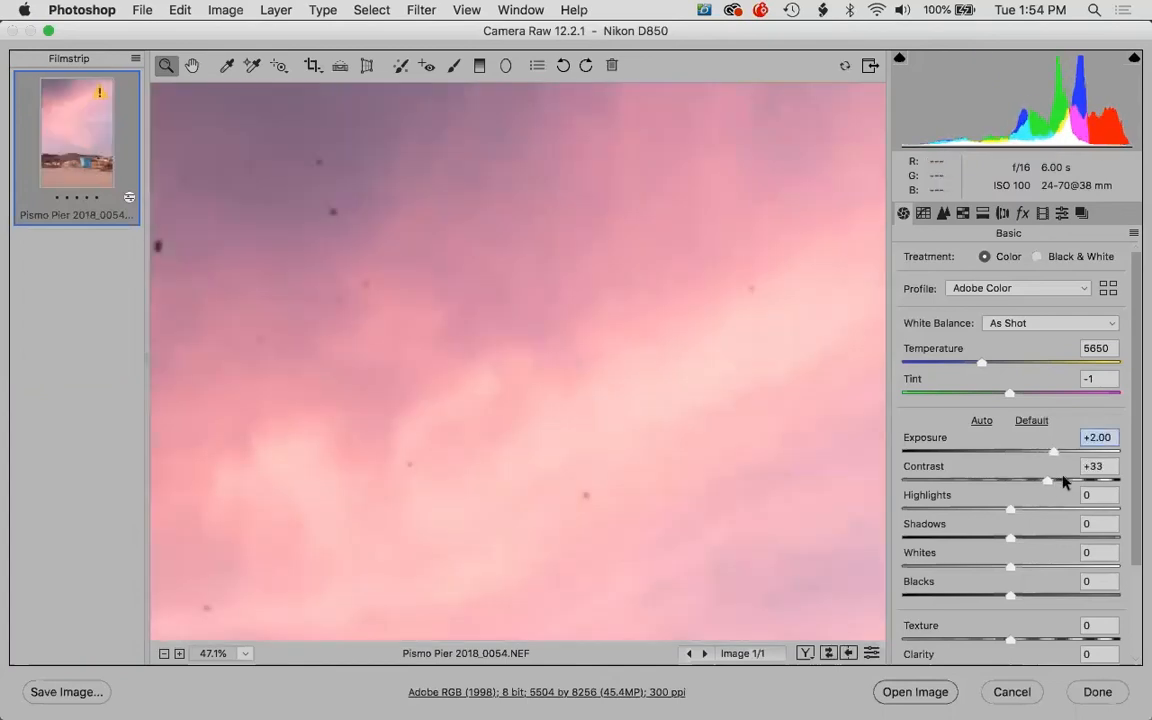
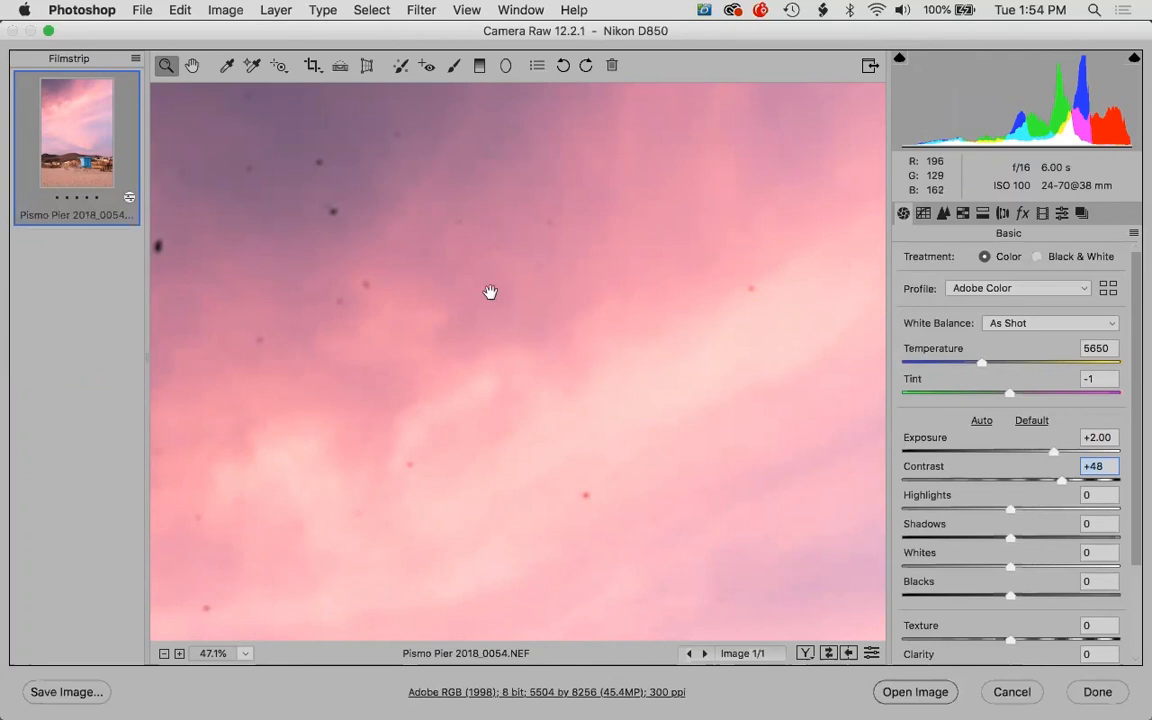
- Turn on Visualize Spots for Spot Removal and heal four dust spots in the upper sky with the Heal type at size 14
{"action": "left_click_drag", "start_coordinate": [493, 280], "coordinate": [676, 406]}
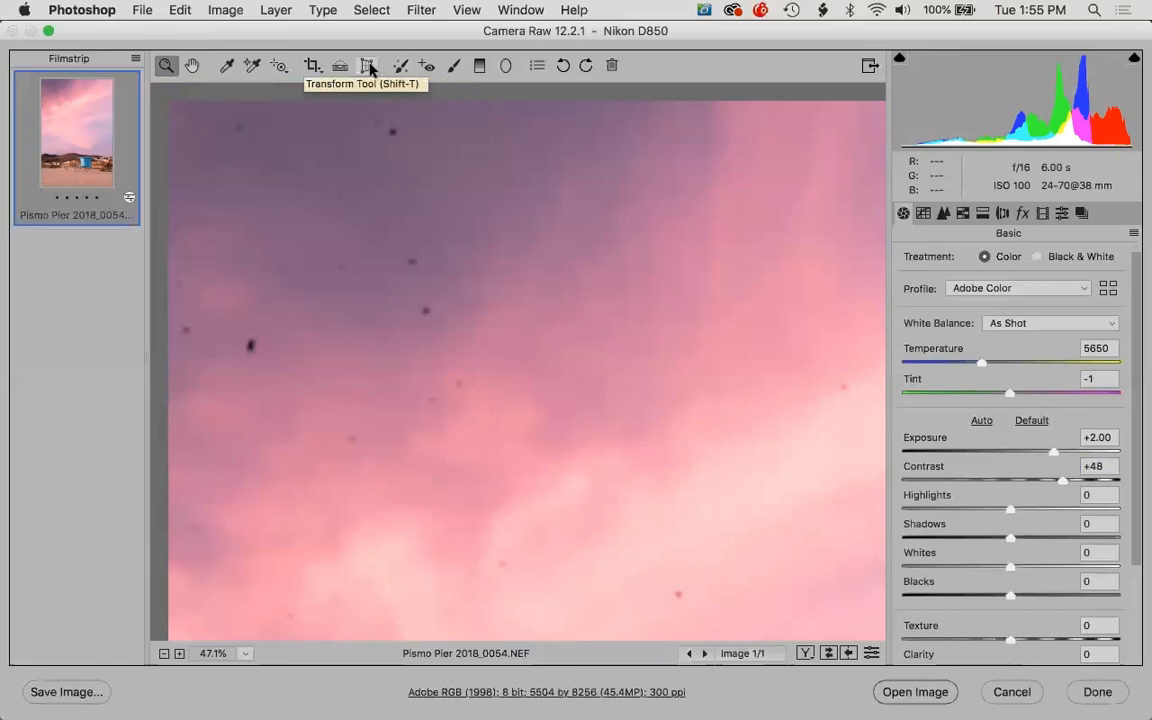
{"action": "left_click", "coordinate": [399, 66]}
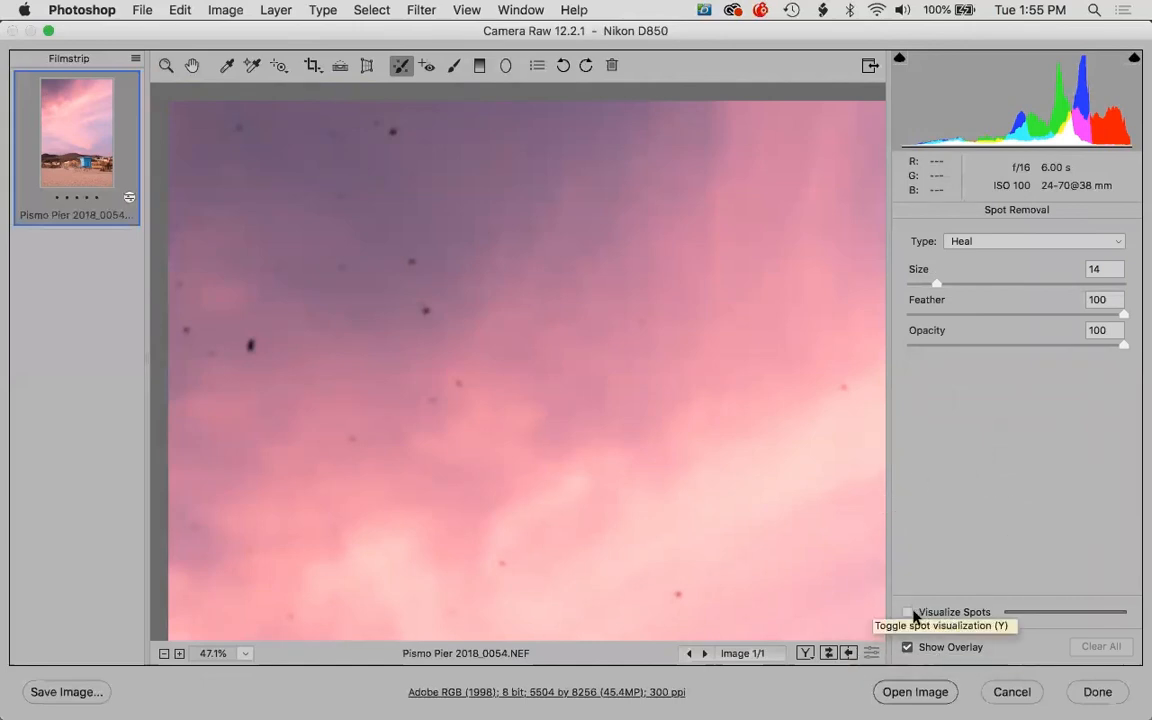
{"action": "left_click", "coordinate": [907, 613]}
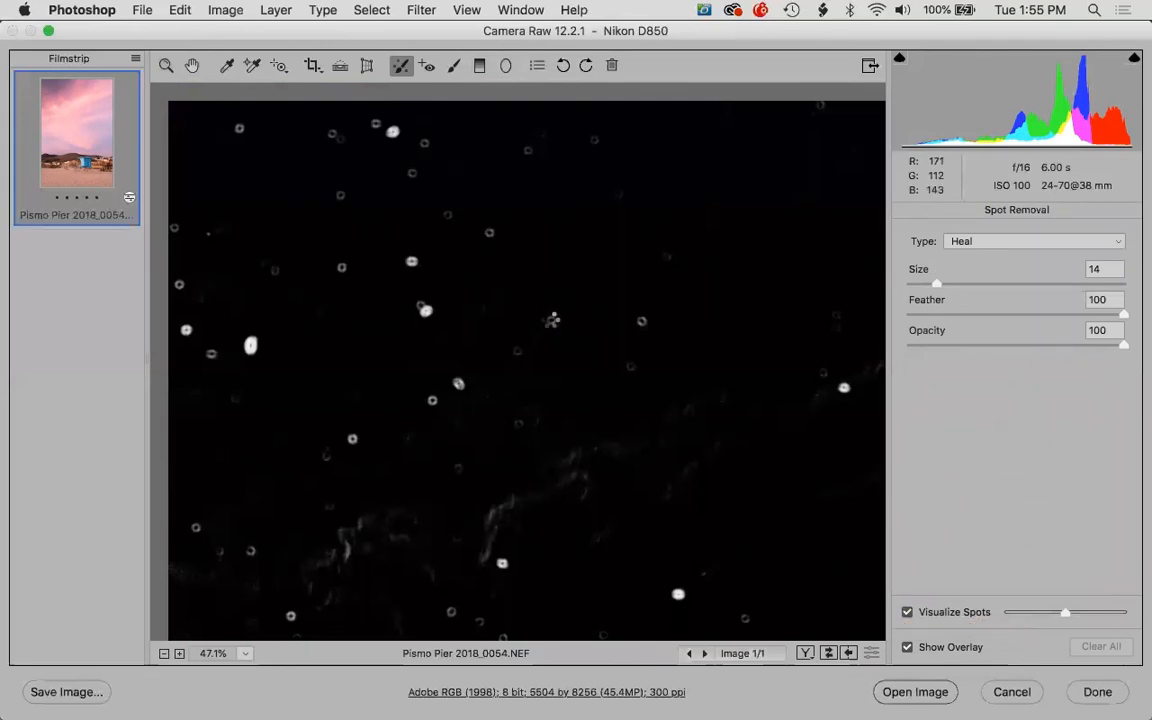
{"action": "left_click", "coordinate": [552, 320]}
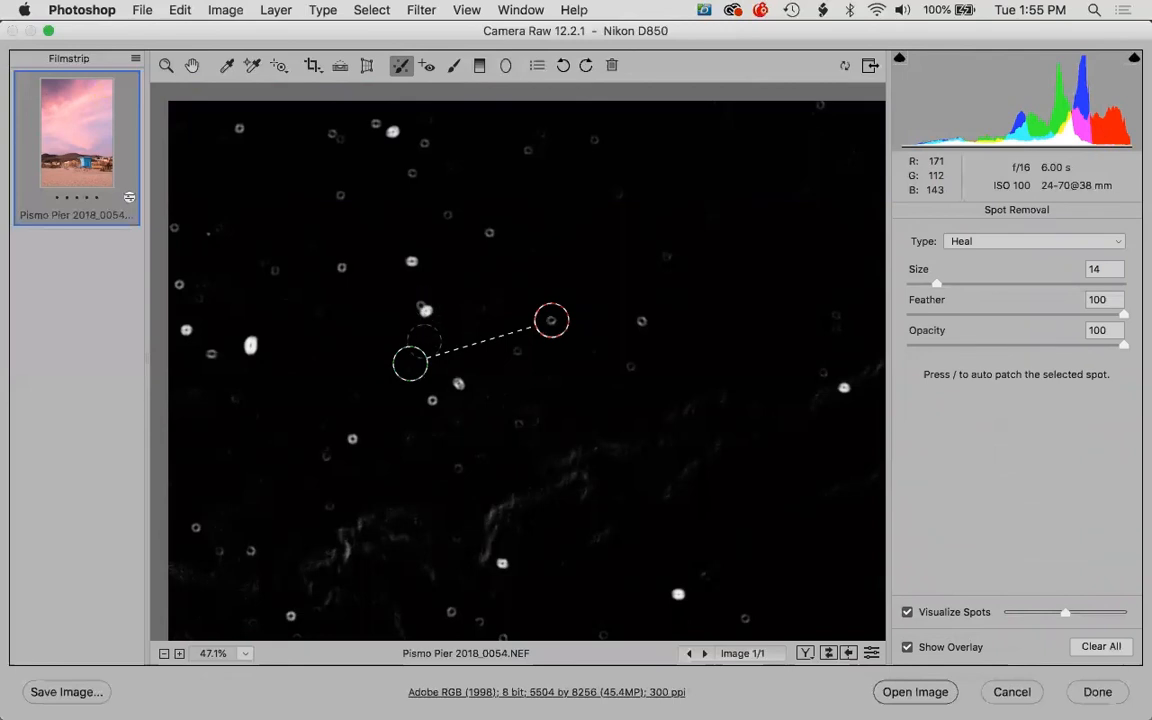
{"action": "key", "text": "Delete"}
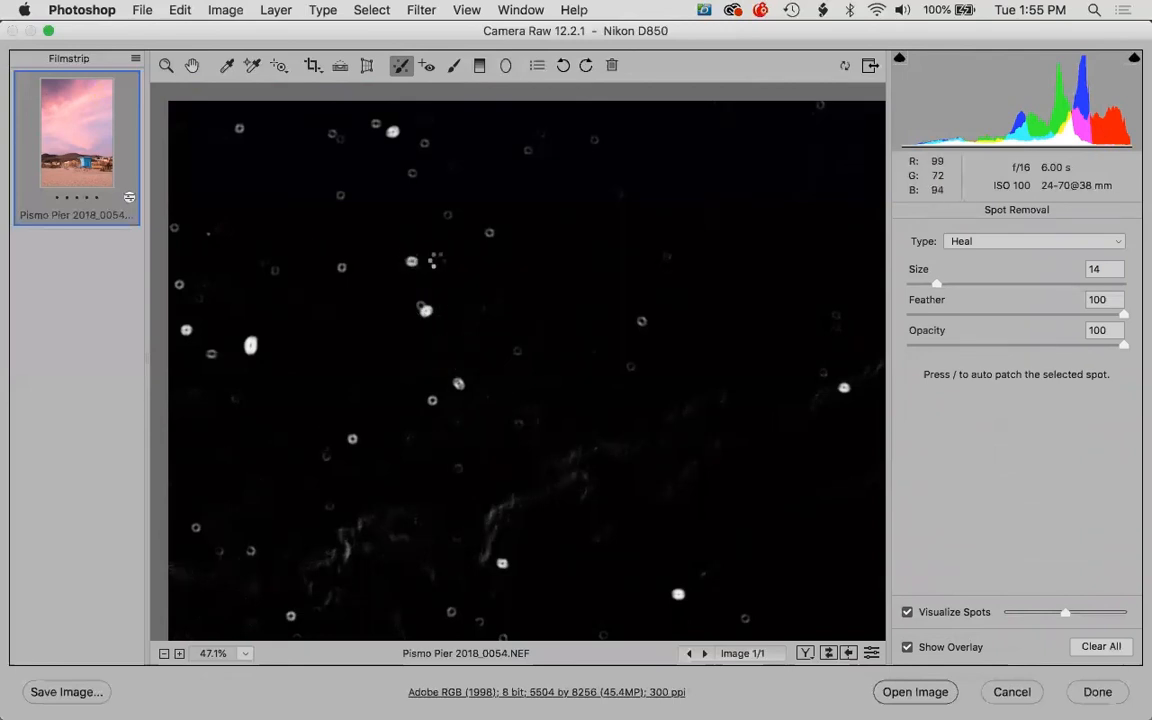
{"action": "left_click", "coordinate": [503, 245]}
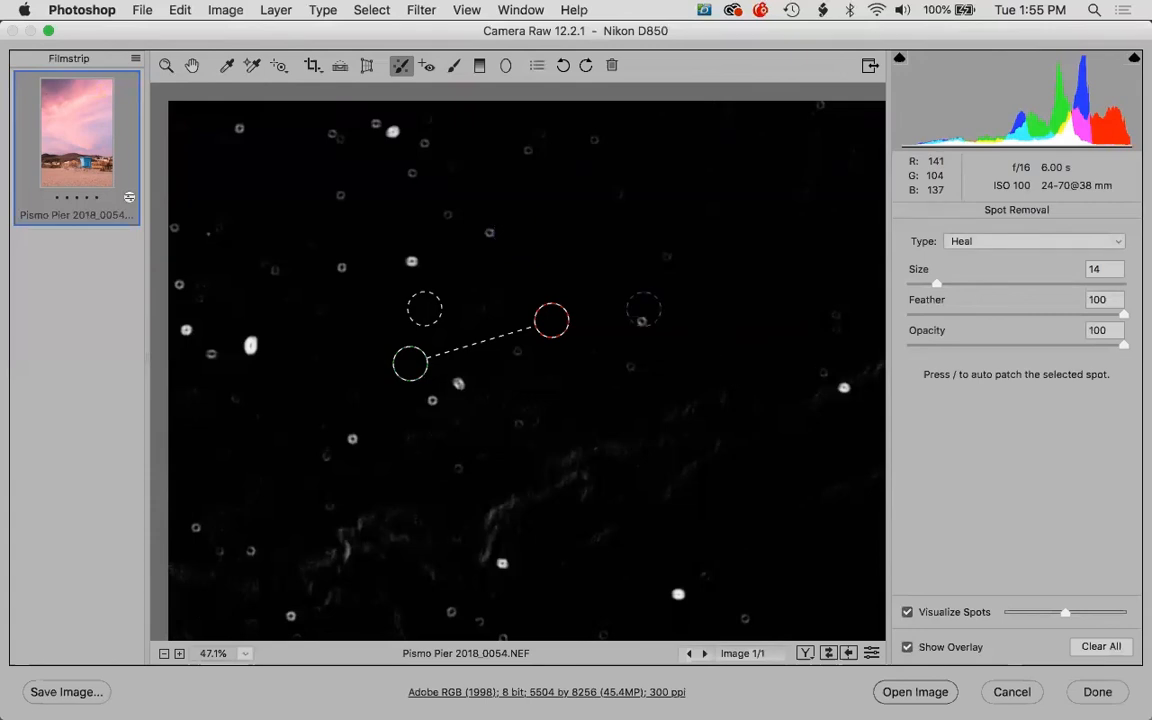
{"action": "left_click", "coordinate": [641, 320]}
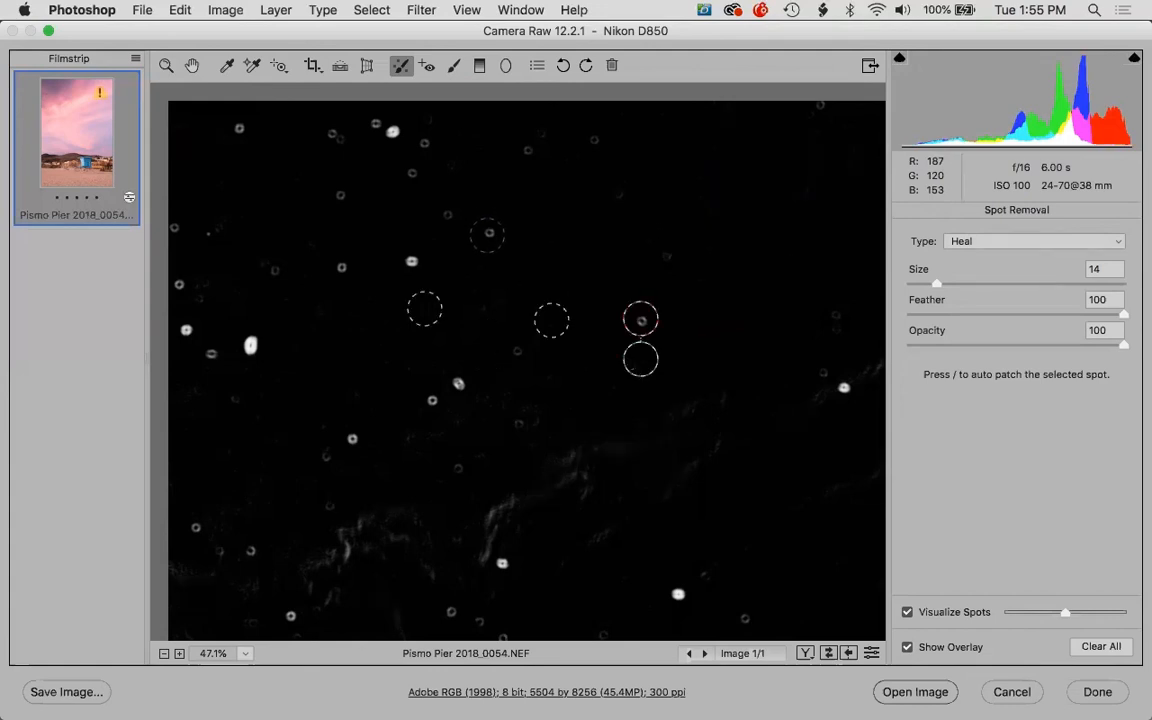
{"action": "left_click", "coordinate": [471, 310]}
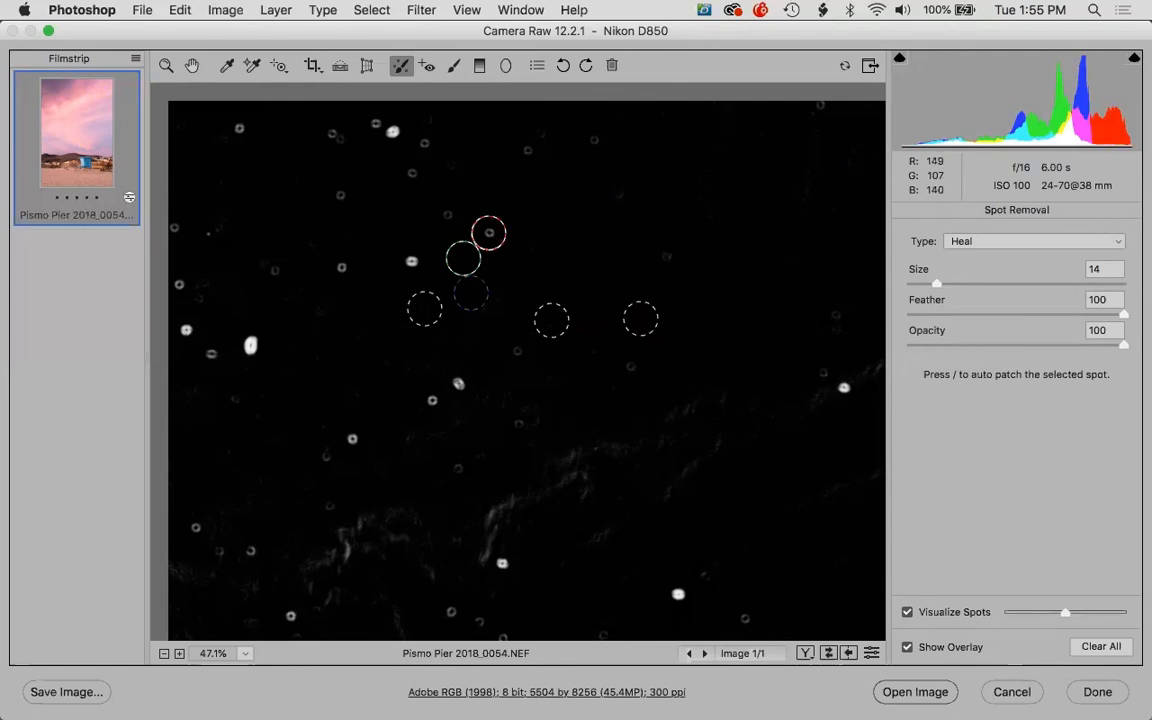
- Compare the healed sky with spot visualization off and on, and cancel Camera Raw without saving
{"action": "left_click", "coordinate": [907, 612]}
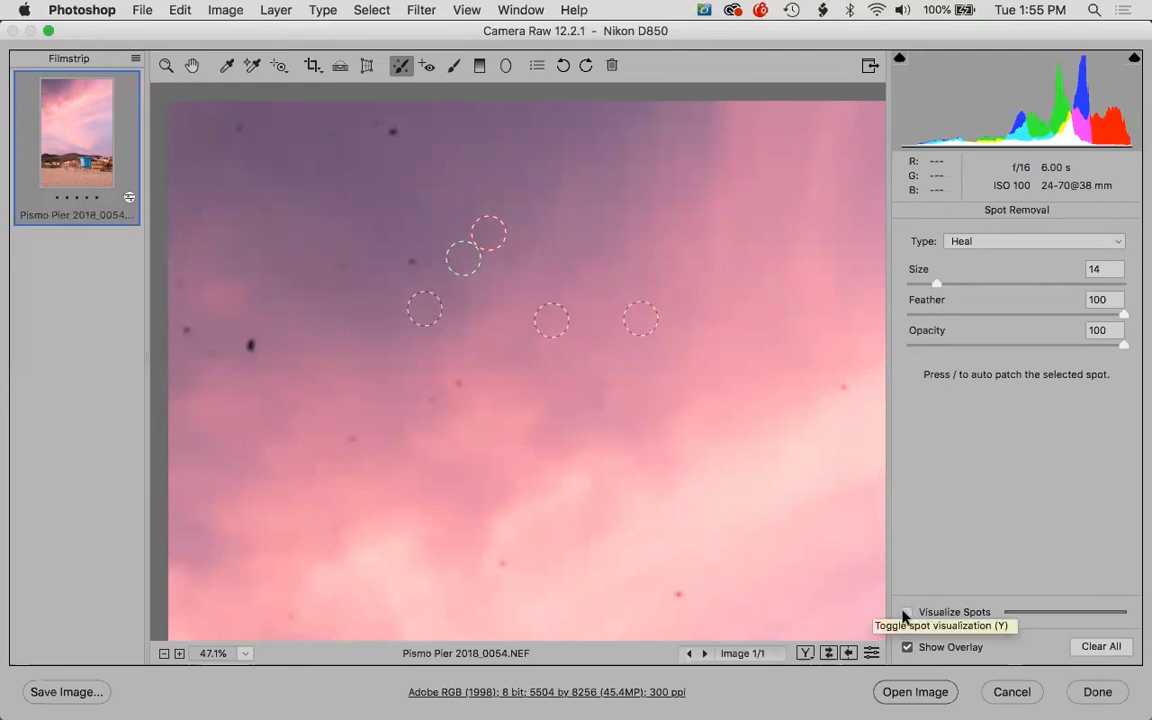
{"action": "left_click", "coordinate": [907, 612]}
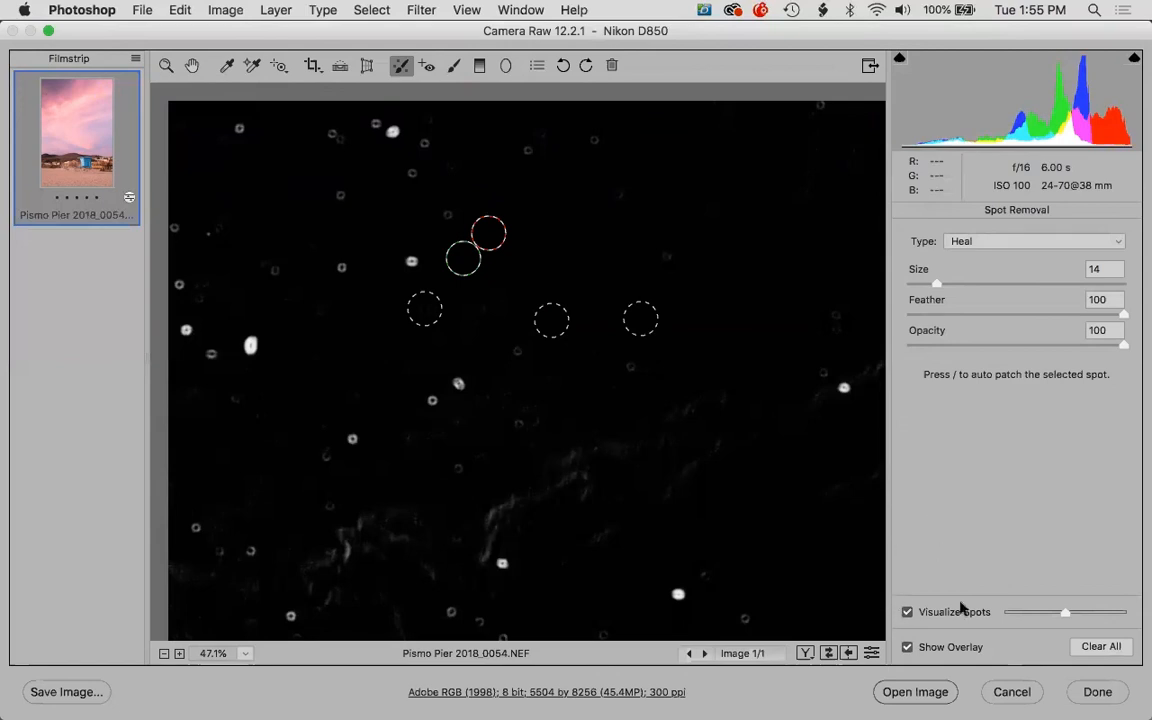
{"action": "left_click", "coordinate": [1010, 694]}
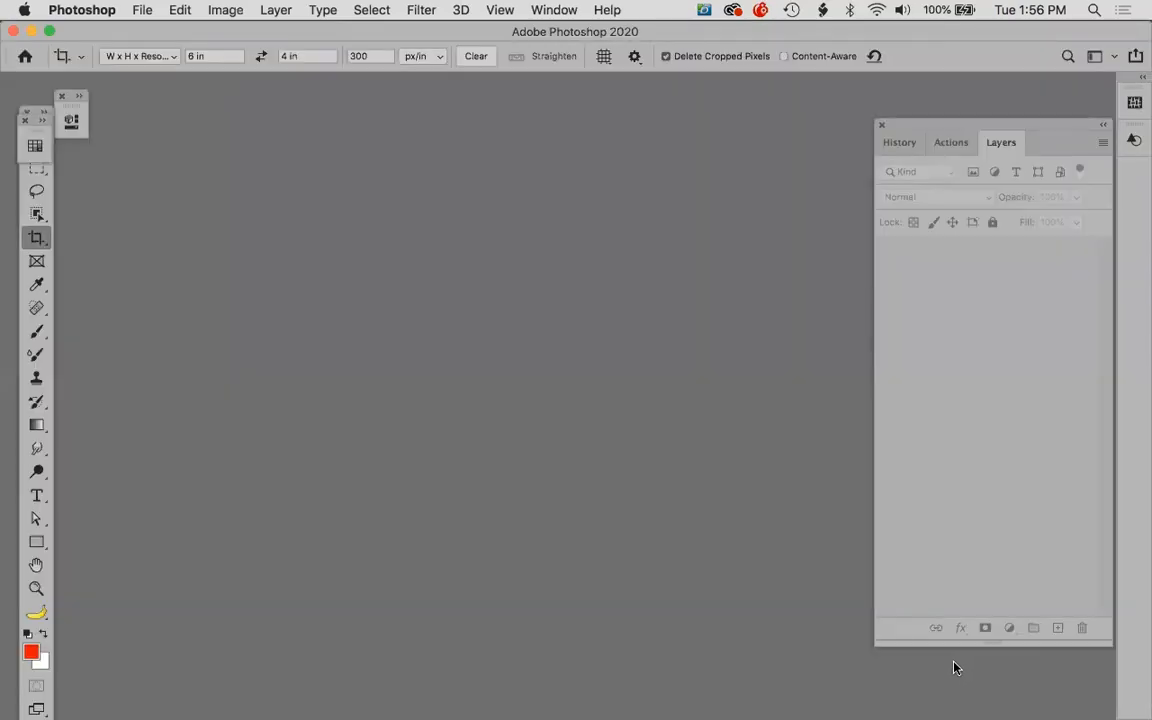
- Switch to Adobe Bridge and open Spot removal and Color.png from the Dust Spots folder in Photoshop
{"action": "key", "text": "super+Tab"}
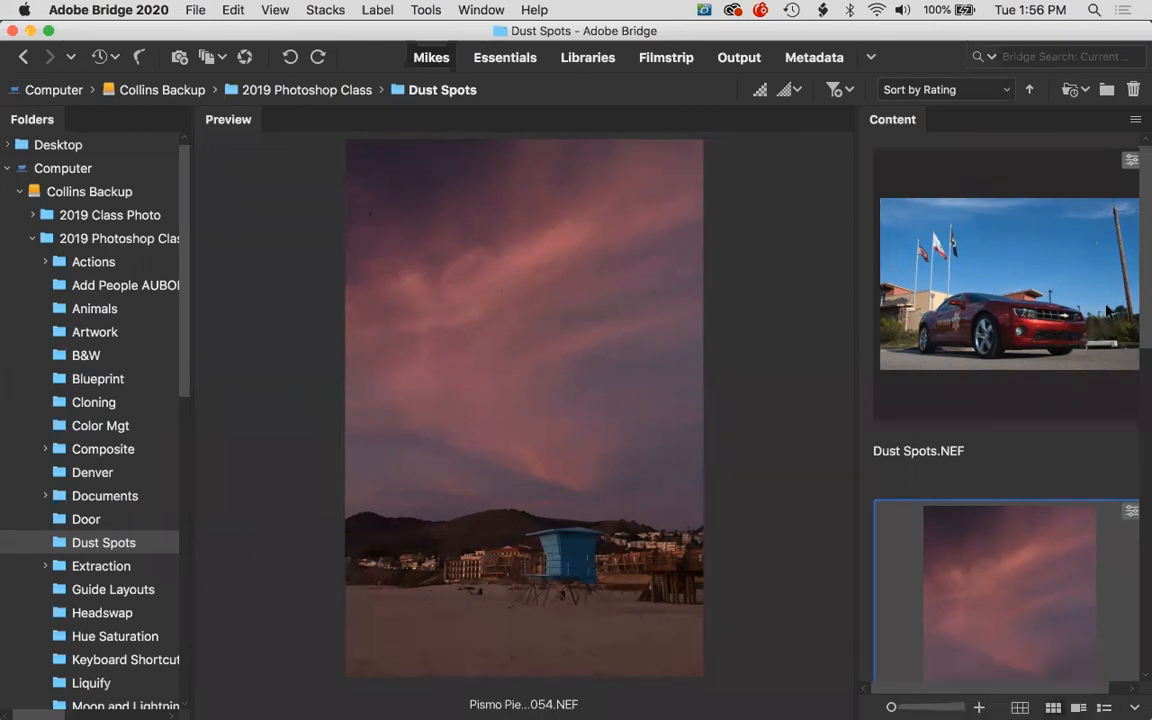
{"action": "scroll", "coordinate": [1125, 255], "scroll_direction": "down", "scroll_amount": 10}
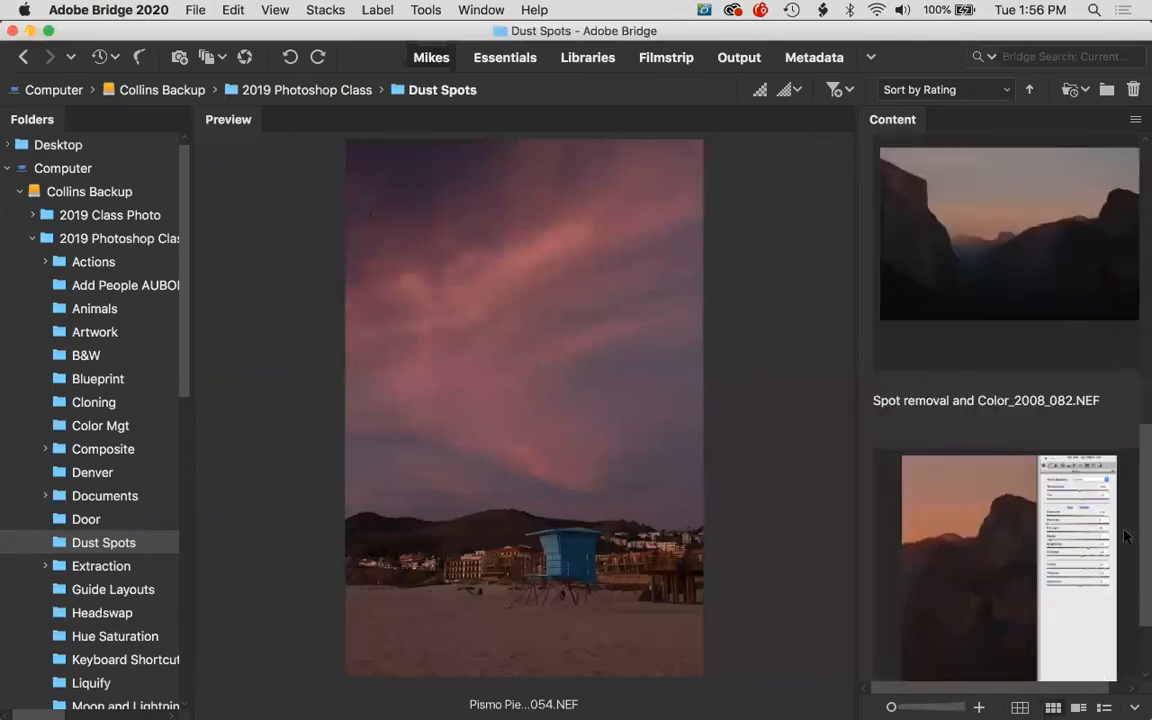
{"action": "double_click", "coordinate": [962, 462]}
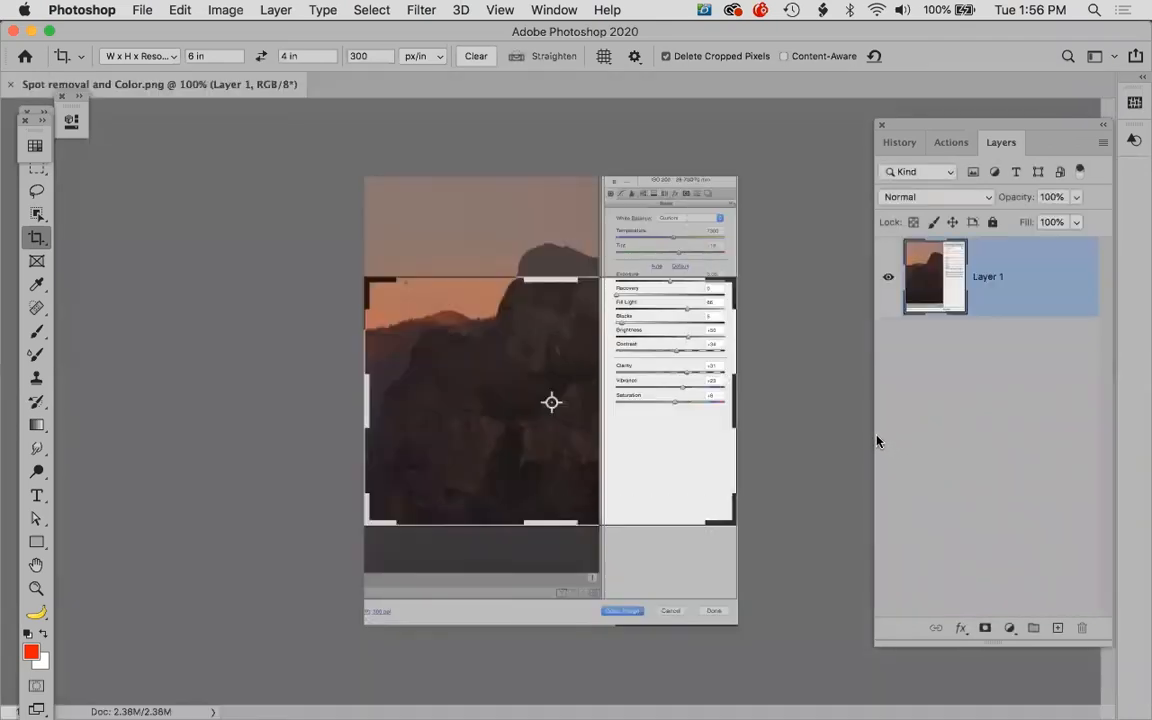
- Run the Camera Raw Filter on the image, turn on Visualize Spots for Spot Removal, and accept the filter
{"action": "left_click", "coordinate": [423, 9]}
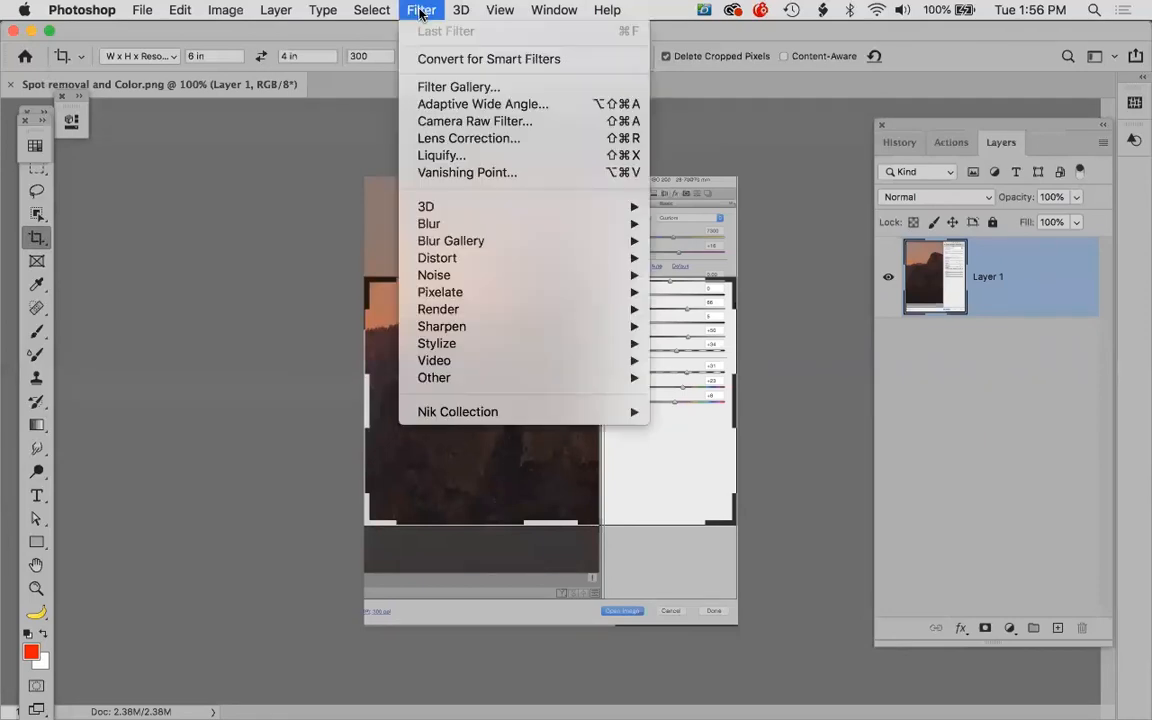
{"action": "left_click", "coordinate": [432, 121]}
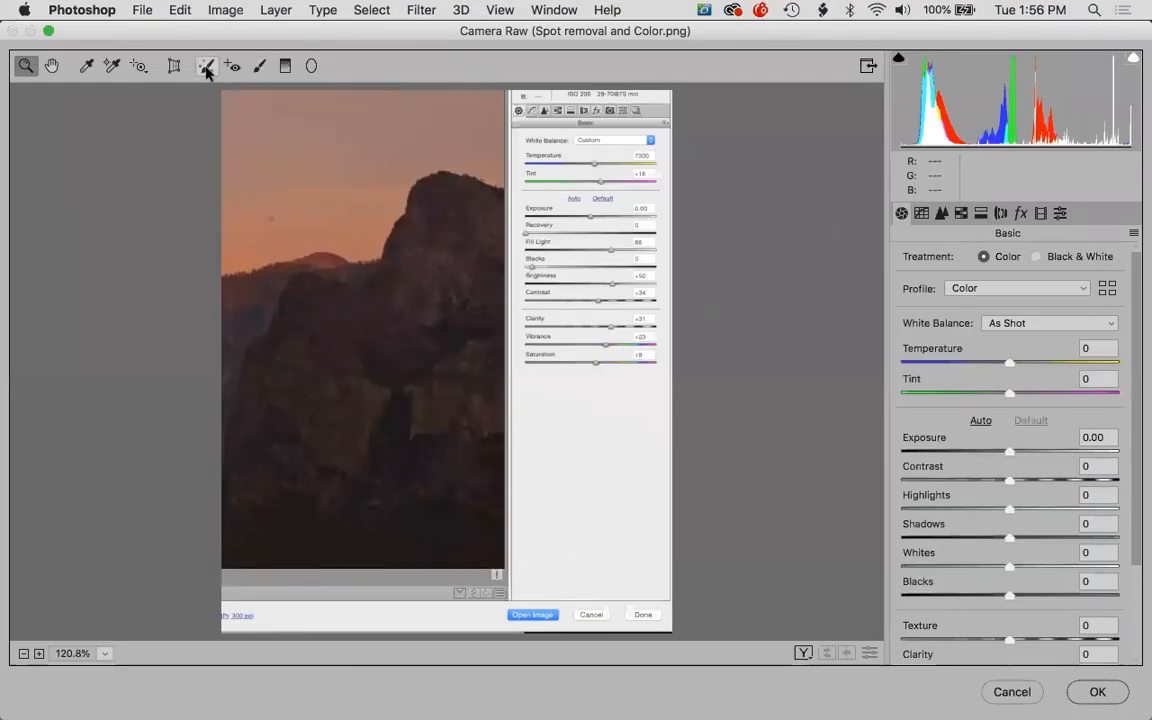
{"action": "left_click", "coordinate": [206, 66]}
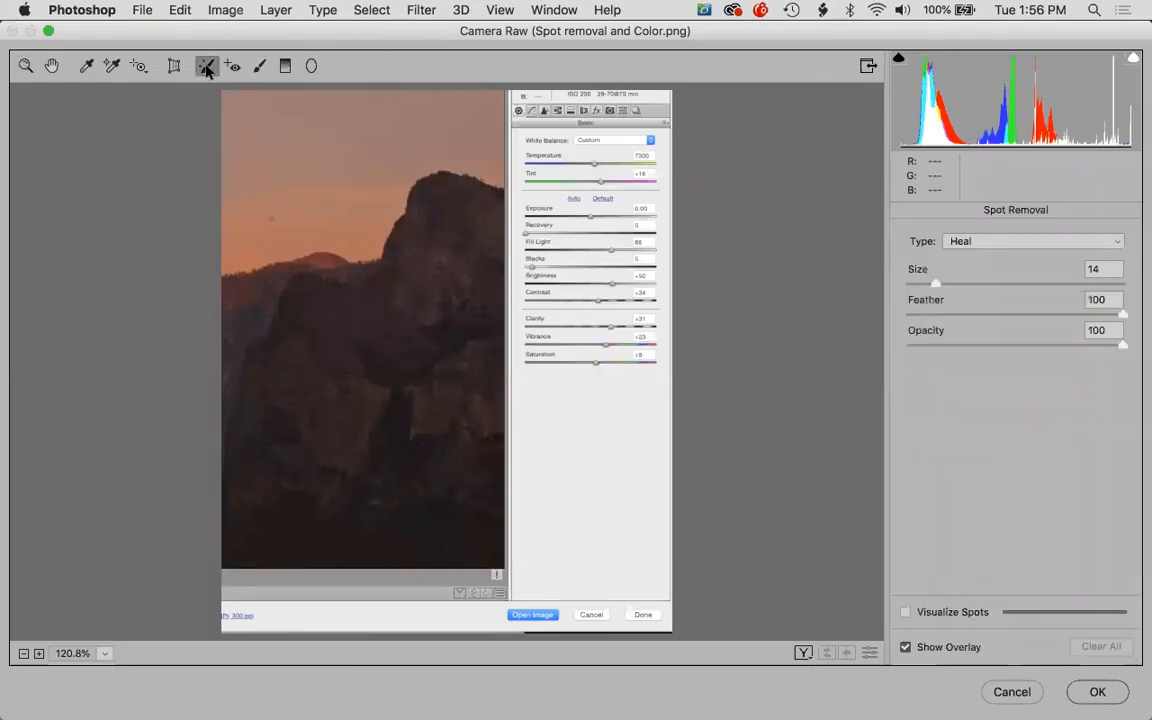
{"action": "left_click", "coordinate": [905, 612]}
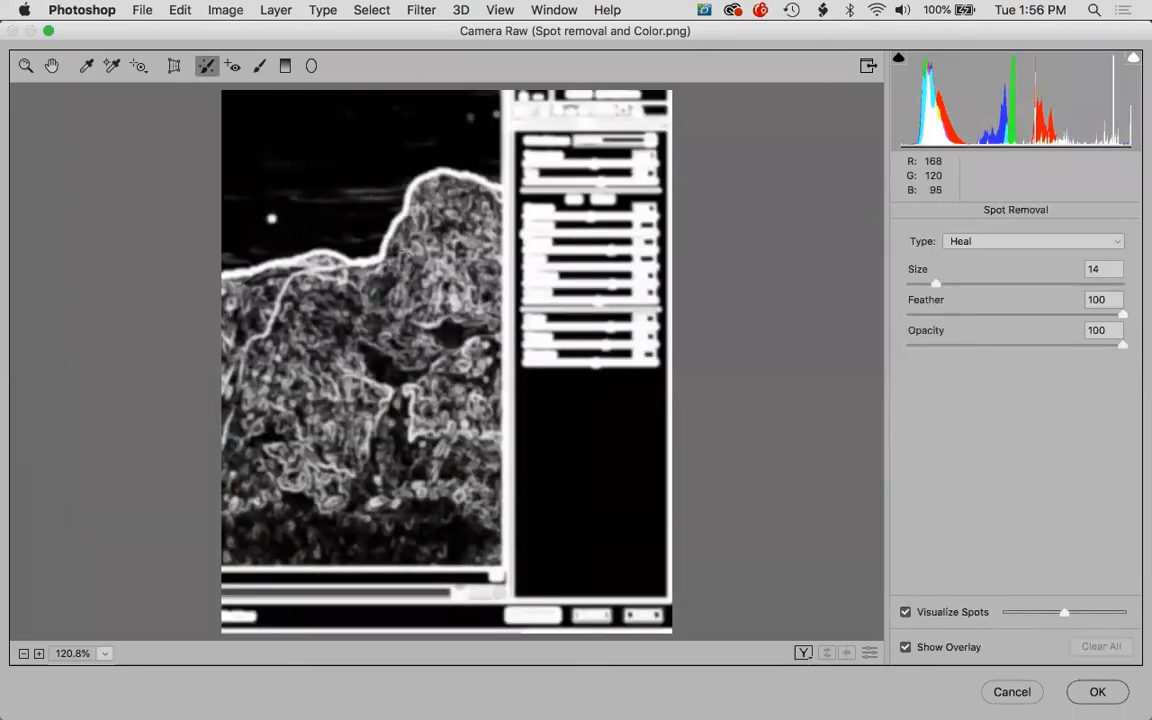
{"action": "left_click", "coordinate": [1097, 692]}
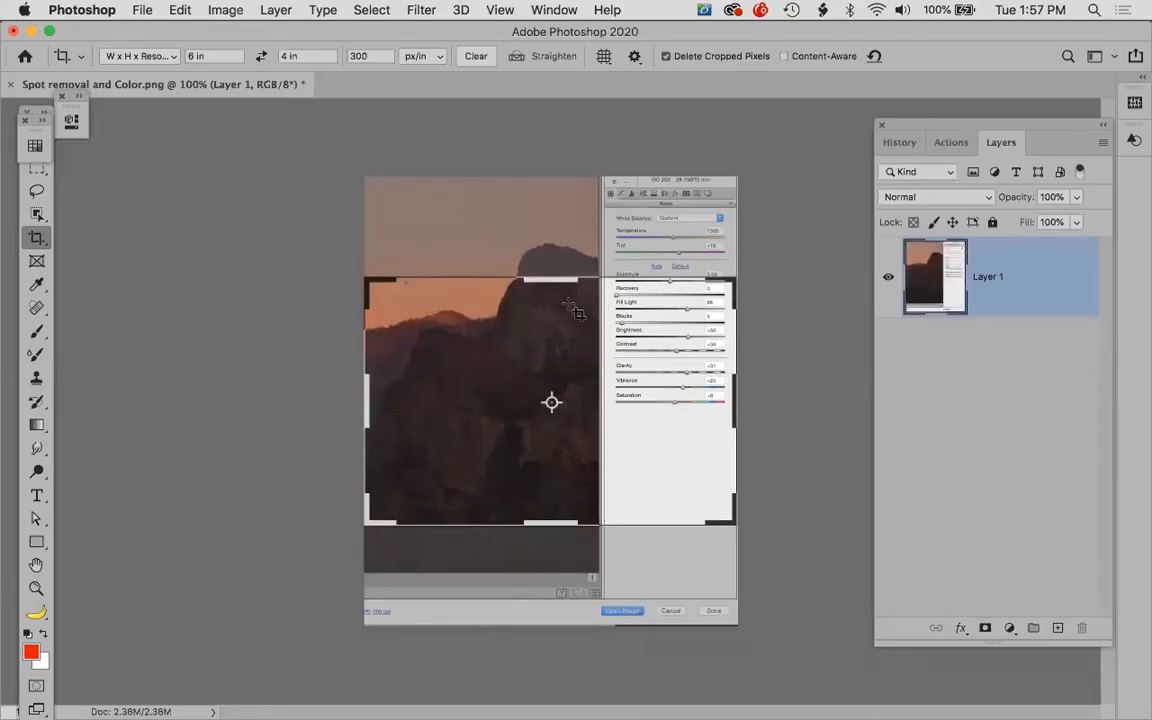
- Close Spot removal and Color.png without saving the changes
{"action": "key", "text": "super"}
{"action": "key", "text": "super+w"}
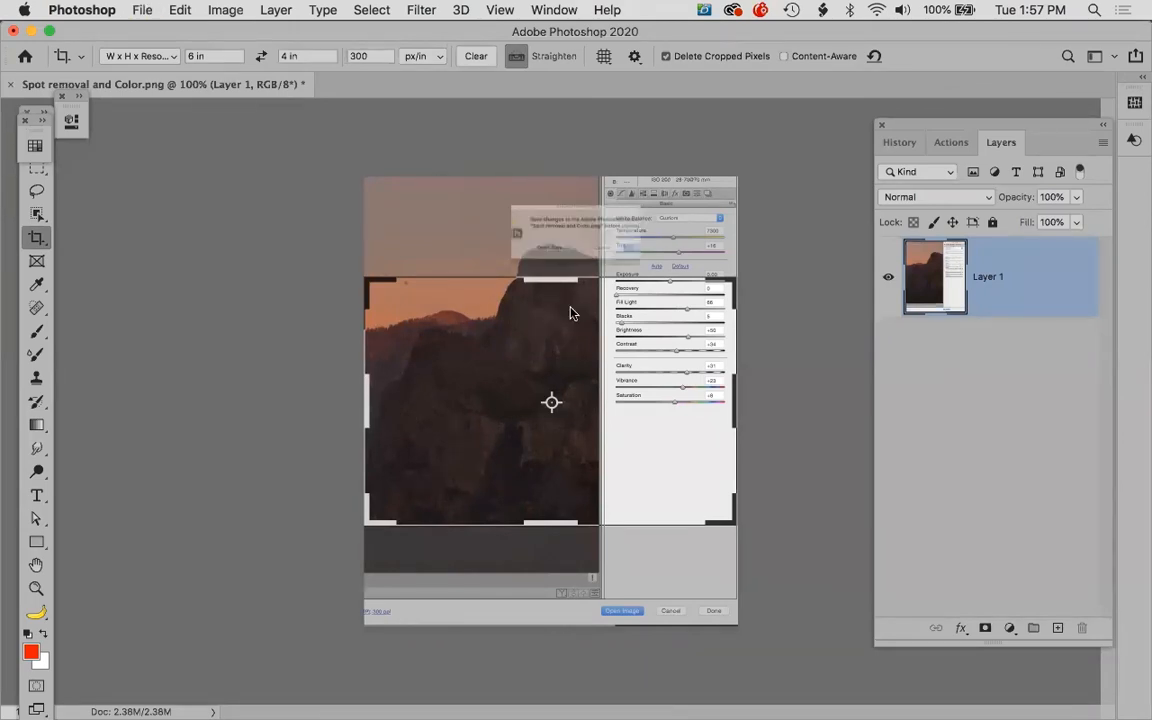
{"action": "left_click", "coordinate": [530, 271]}
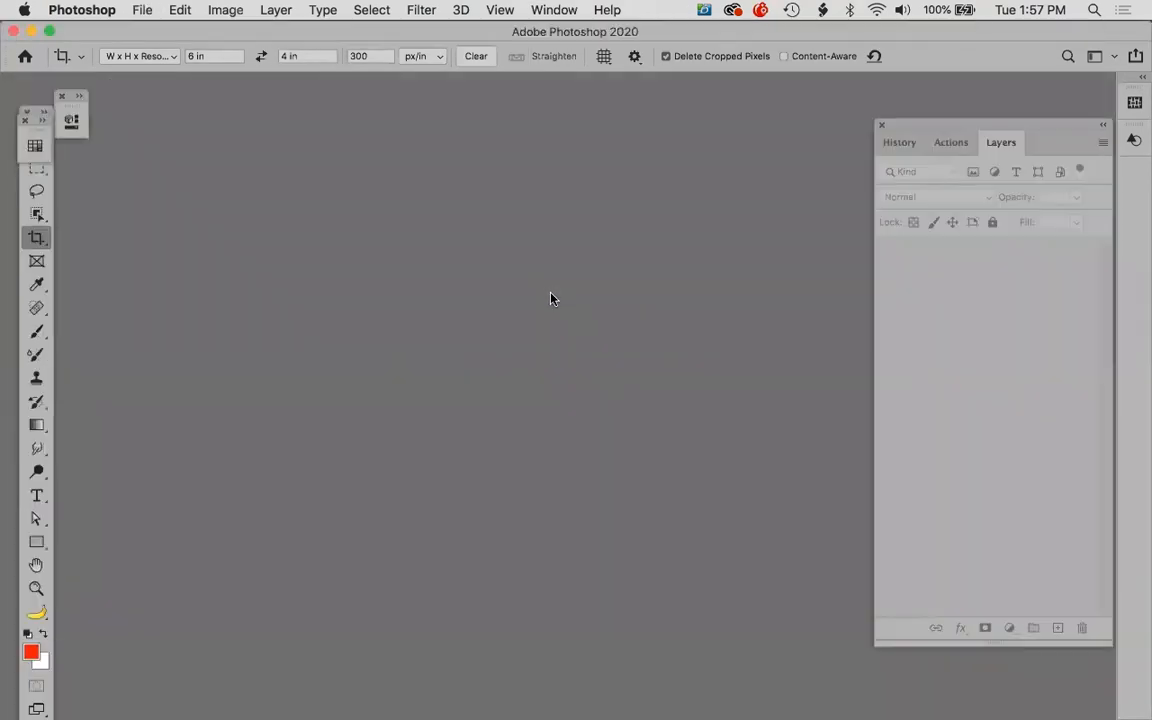
- Switch to Adobe Bridge, open the photo of the kitten on a column from the Liquify folder in Photoshop, and close it again
{"action": "key", "text": "super+Tab"}
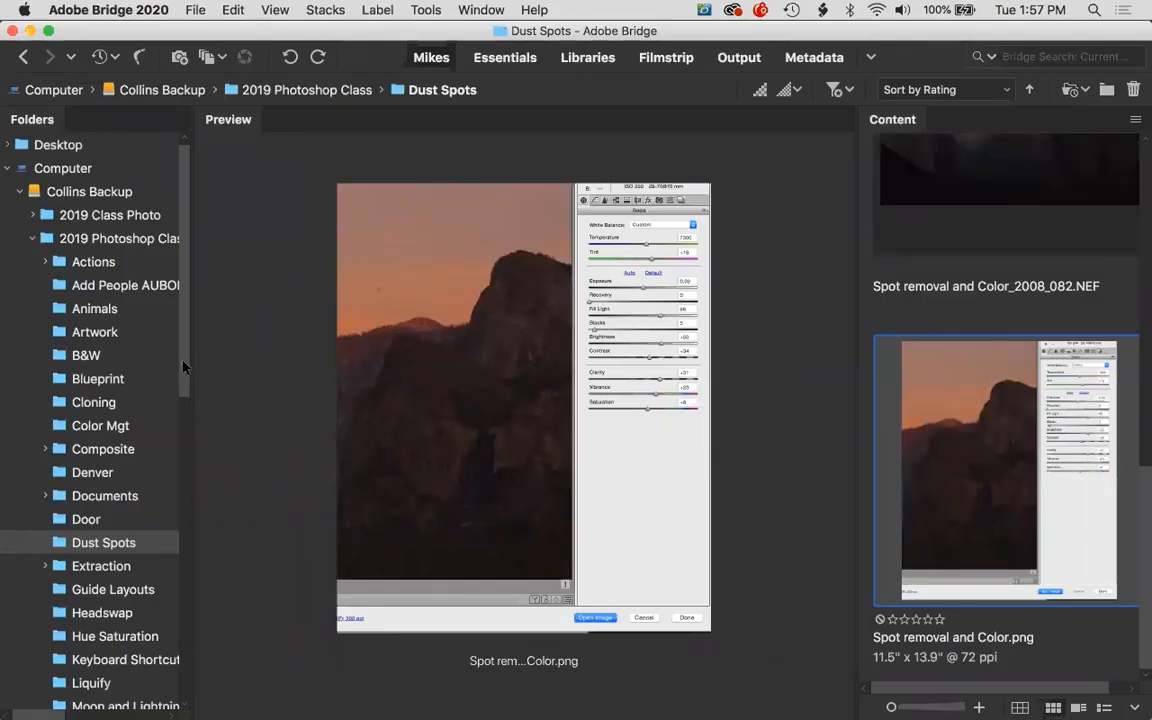
{"action": "left_click", "coordinate": [92, 472]}
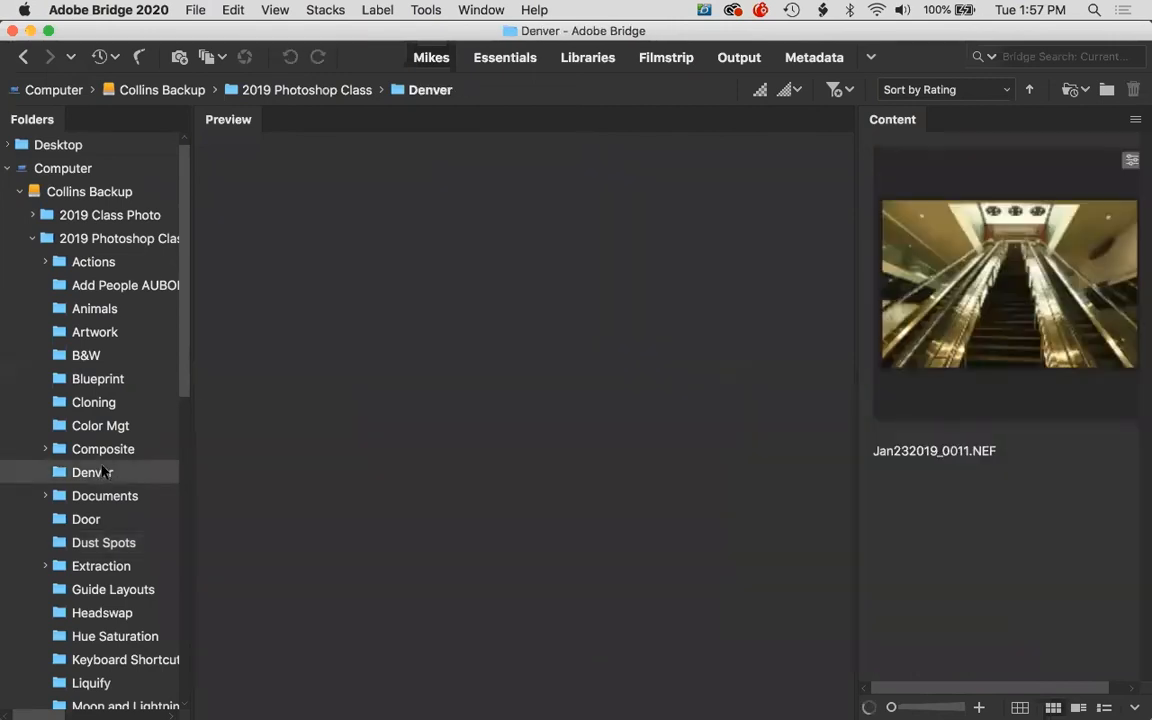
{"action": "scroll", "coordinate": [168, 323], "scroll_direction": "down", "scroll_amount": 10}
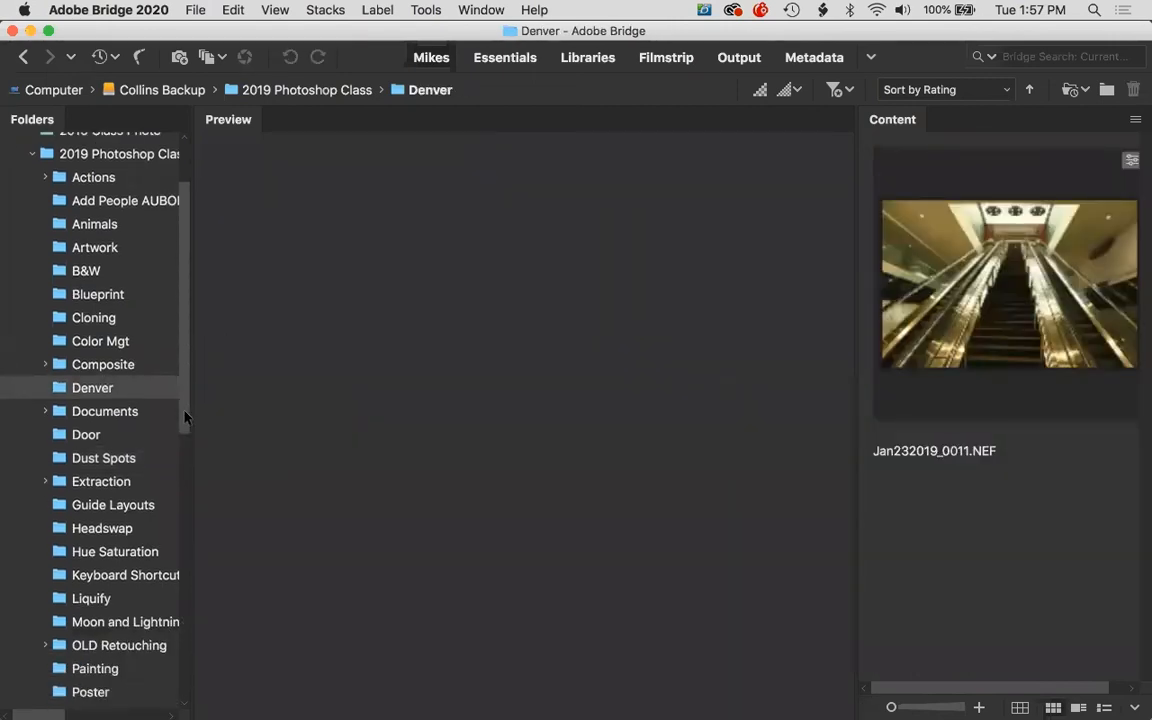
{"action": "scroll", "coordinate": [172, 507], "scroll_direction": "down", "scroll_amount": 5}
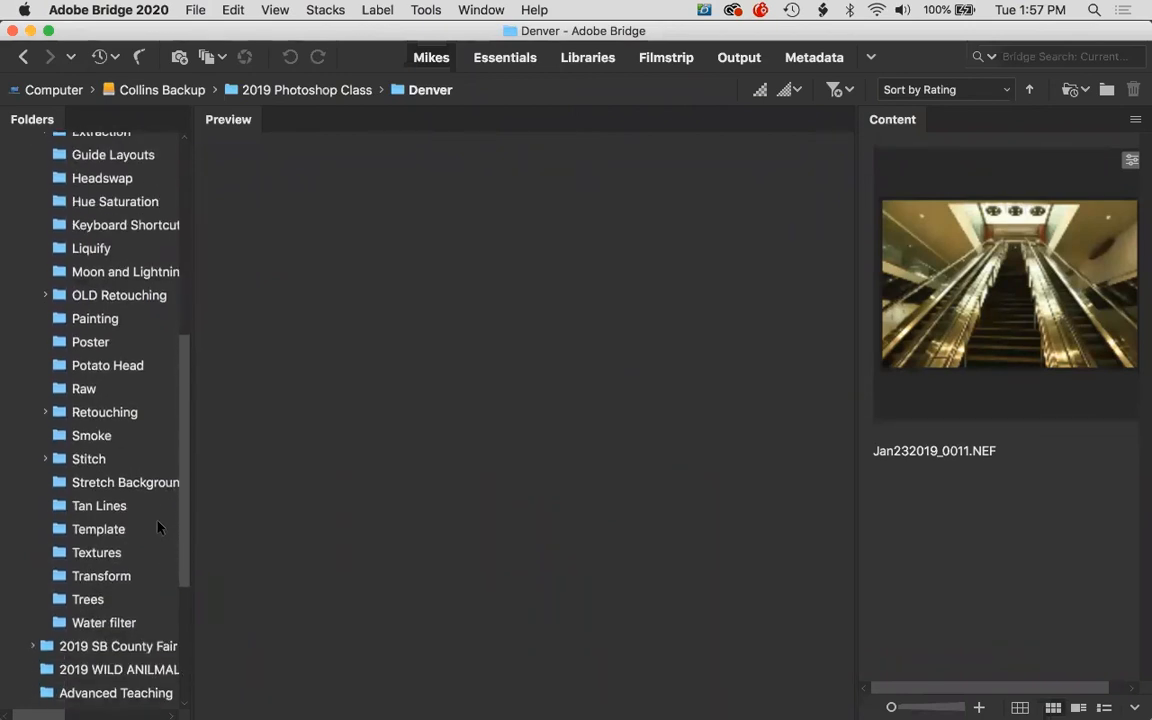
{"action": "left_click", "coordinate": [92, 342]}
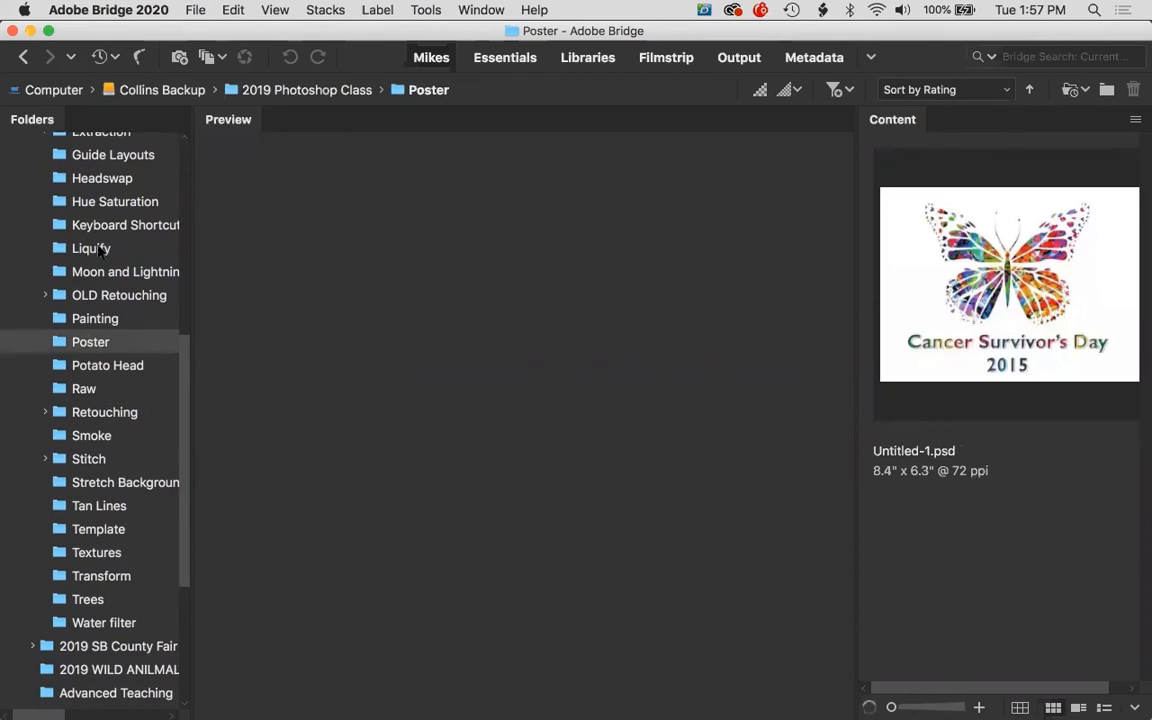
{"action": "left_click", "coordinate": [88, 248]}
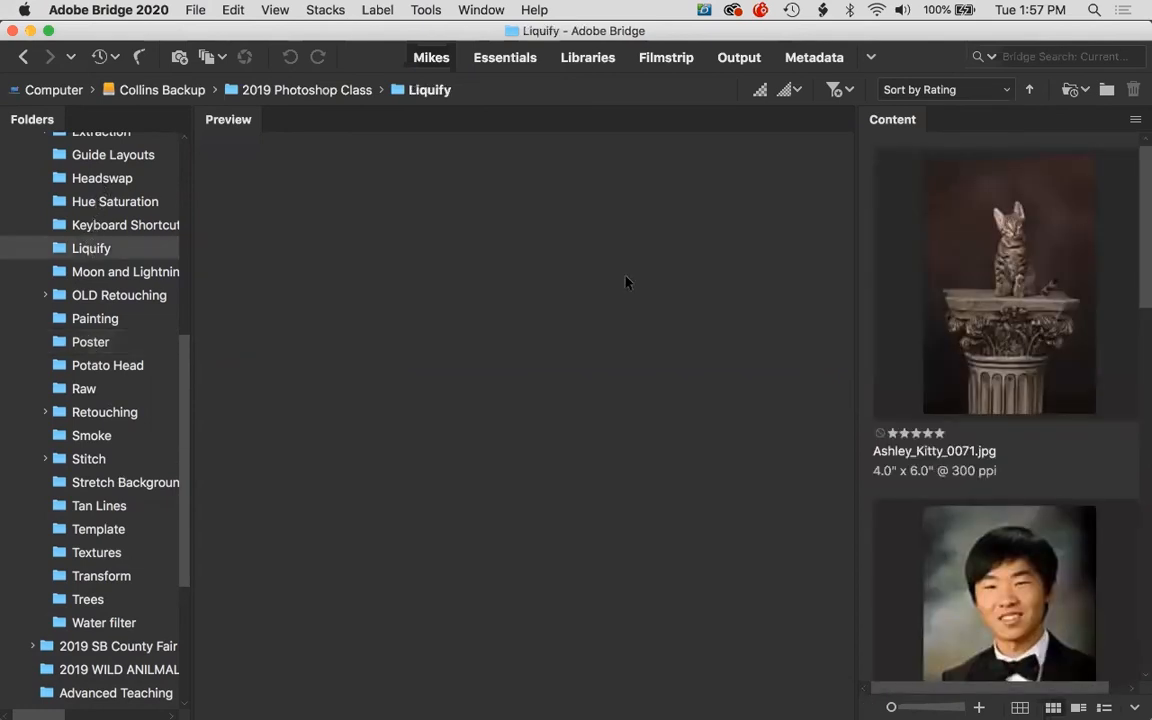
{"action": "double_click", "coordinate": [1020, 312]}
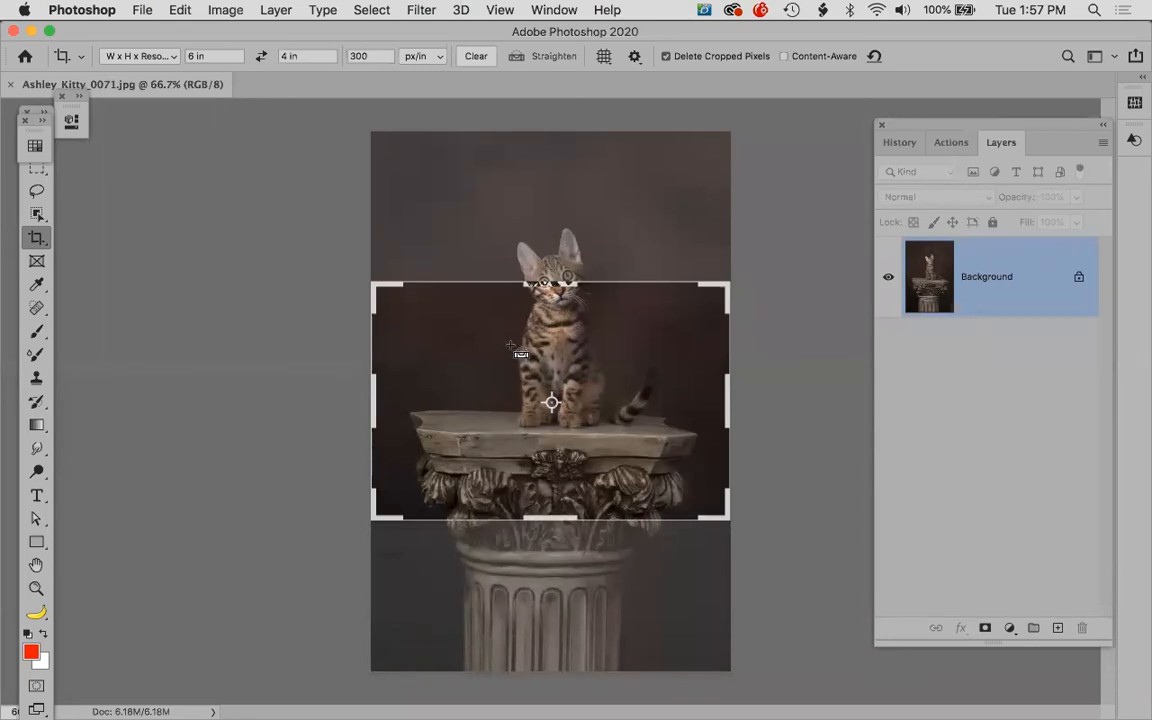
{"action": "key", "text": "super"}
{"action": "key", "text": "super+w"}
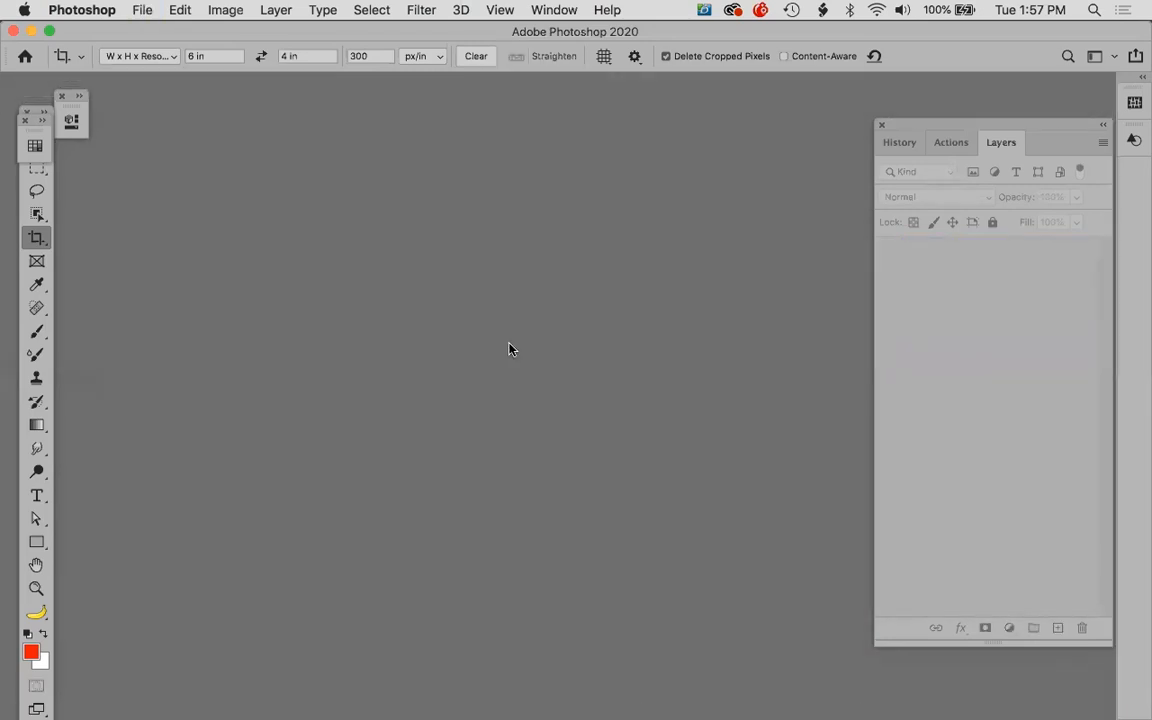
- Switch to Adobe Bridge, preview IMG_1564.jpg in the Liquify folder, and ignore the Photoshop crash report
{"action": "key", "text": "super+Tab"}
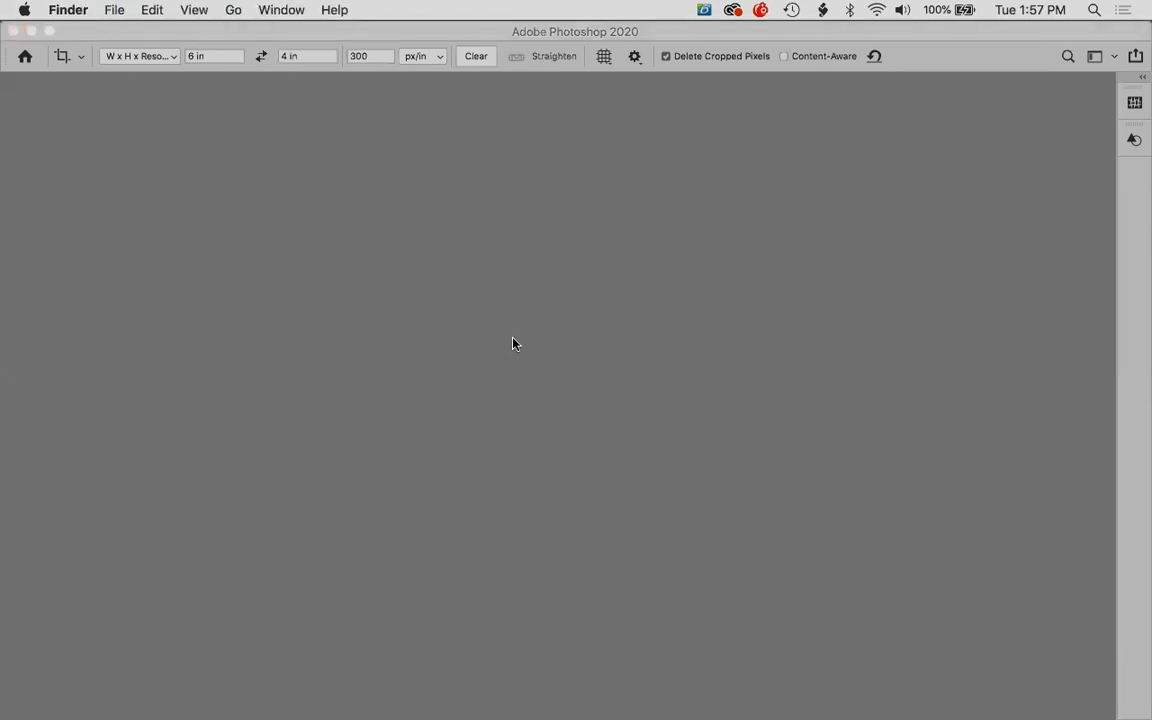
{"action": "key", "text": "super+Tab"}
{"action": "key", "text": "super+Tab"}
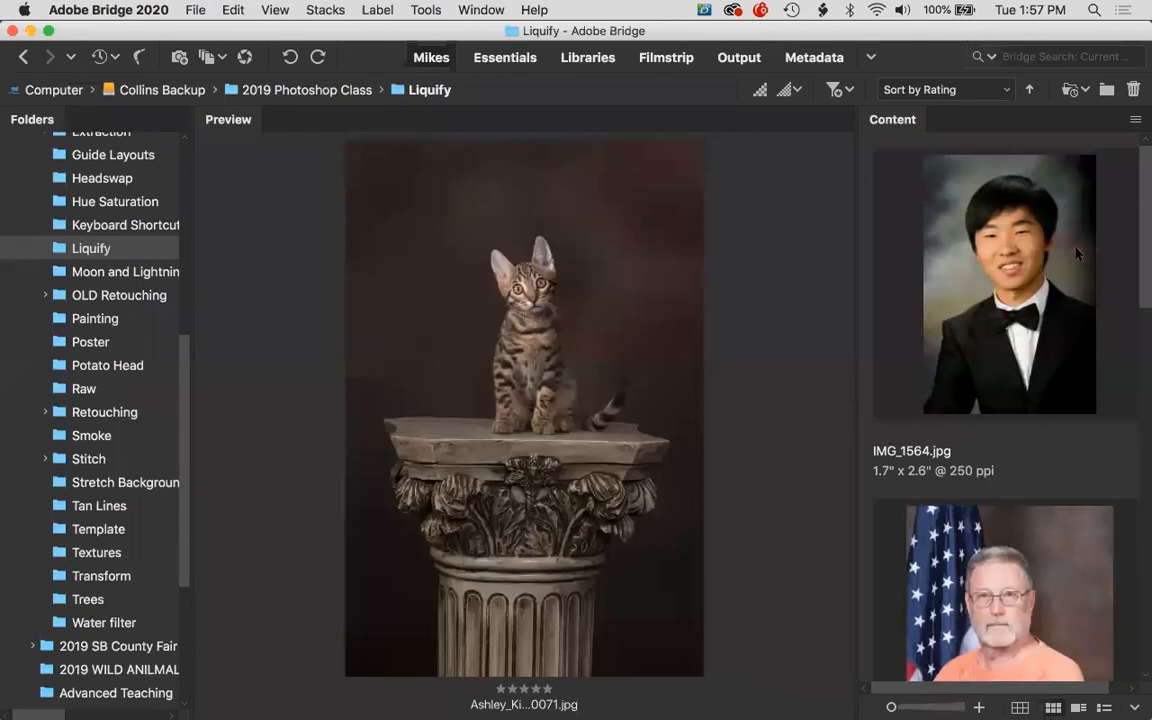
{"action": "left_click", "coordinate": [1124, 221]}
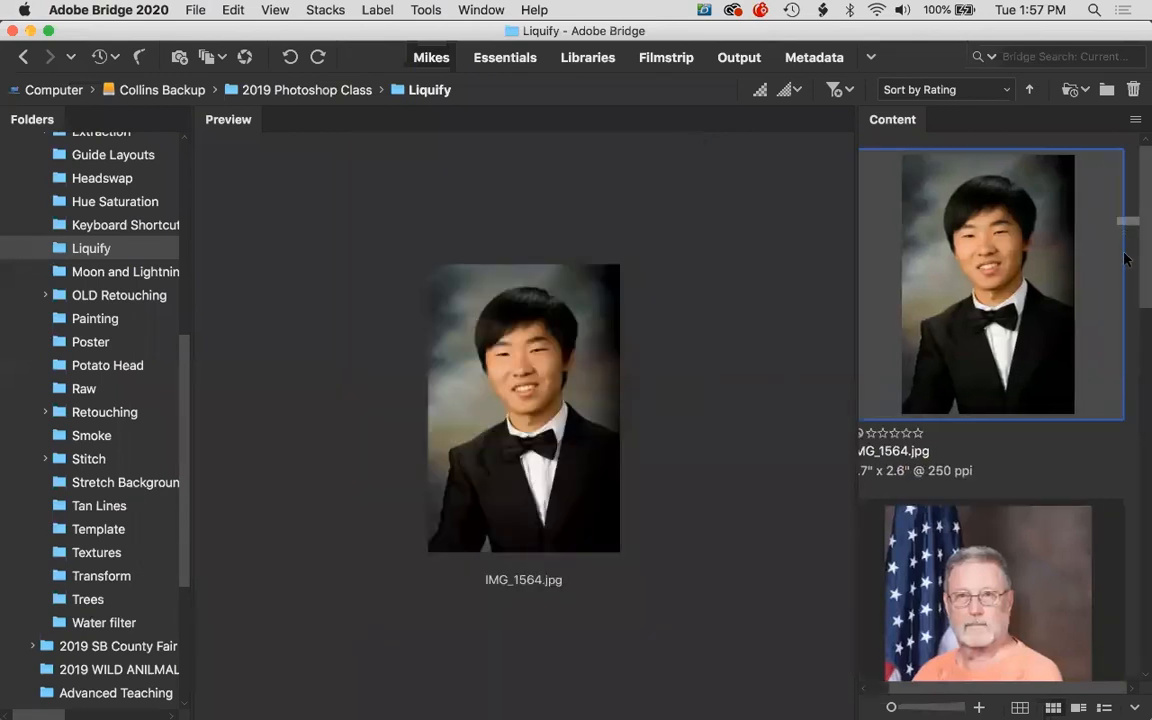
{"action": "left_click_drag", "start_coordinate": [1141, 267], "coordinate": [1141, 208]}
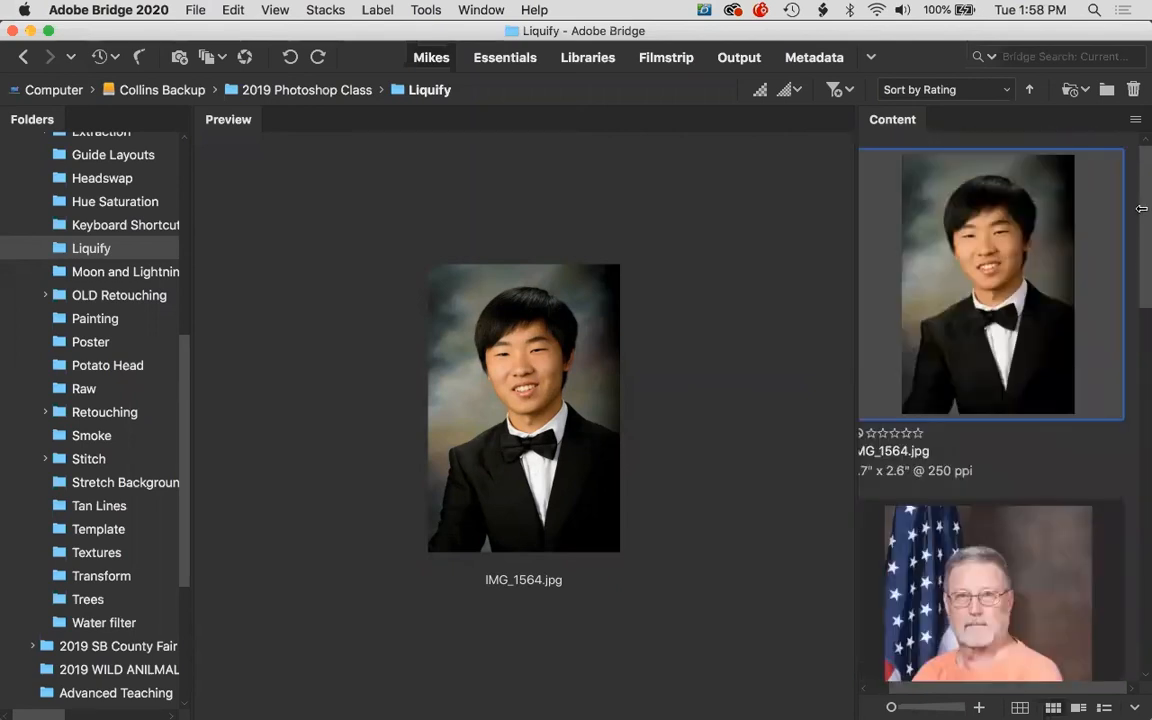
{"action": "left_click", "coordinate": [182, 259]}
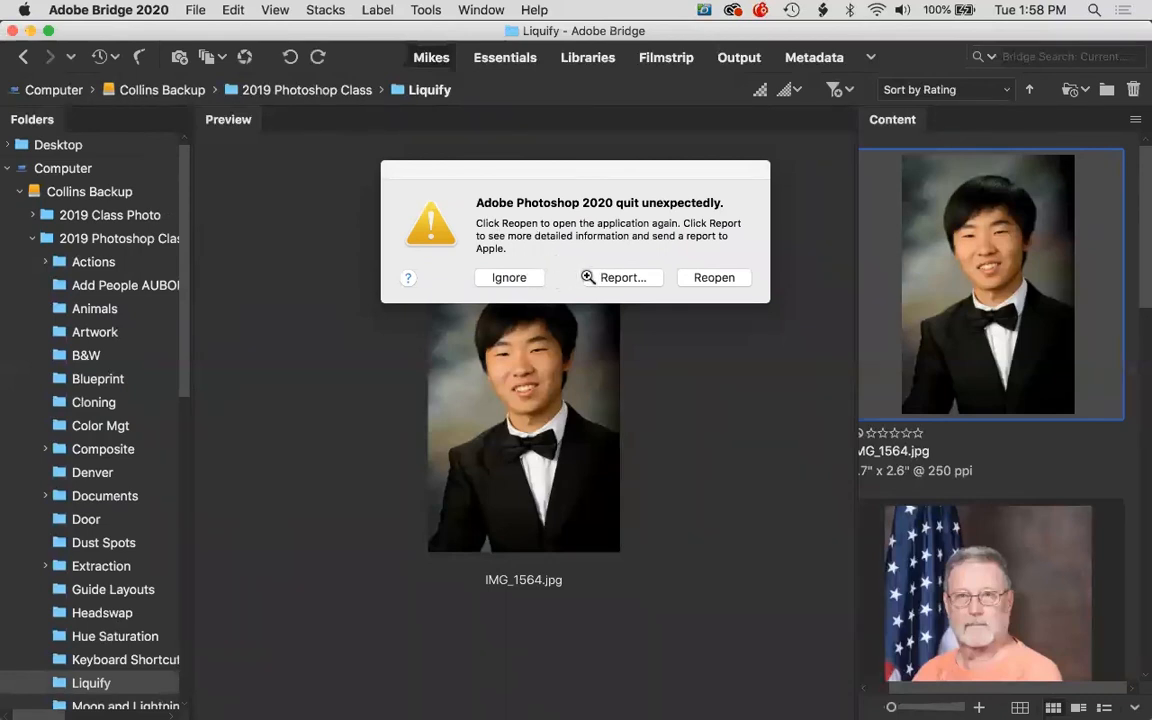
{"action": "left_click", "coordinate": [513, 274]}
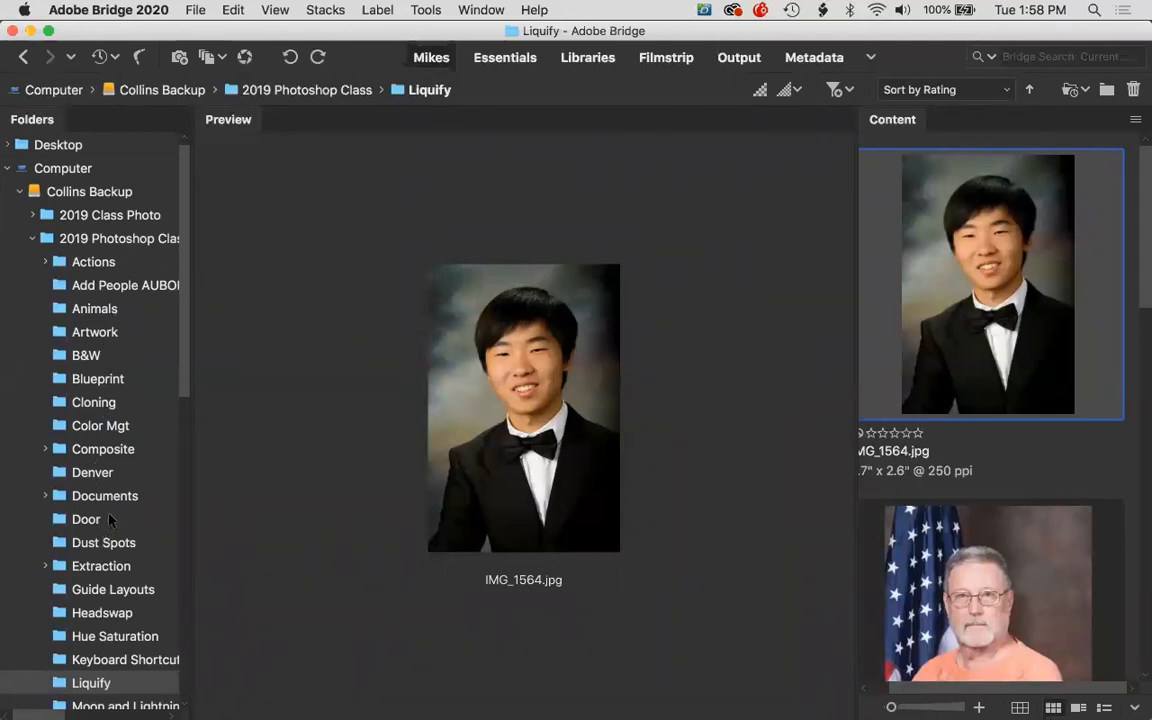
- Find elephant-silhouette2.jpg in the Animals folder and open it in Camera Raw
{"action": "left_click", "coordinate": [96, 404]}
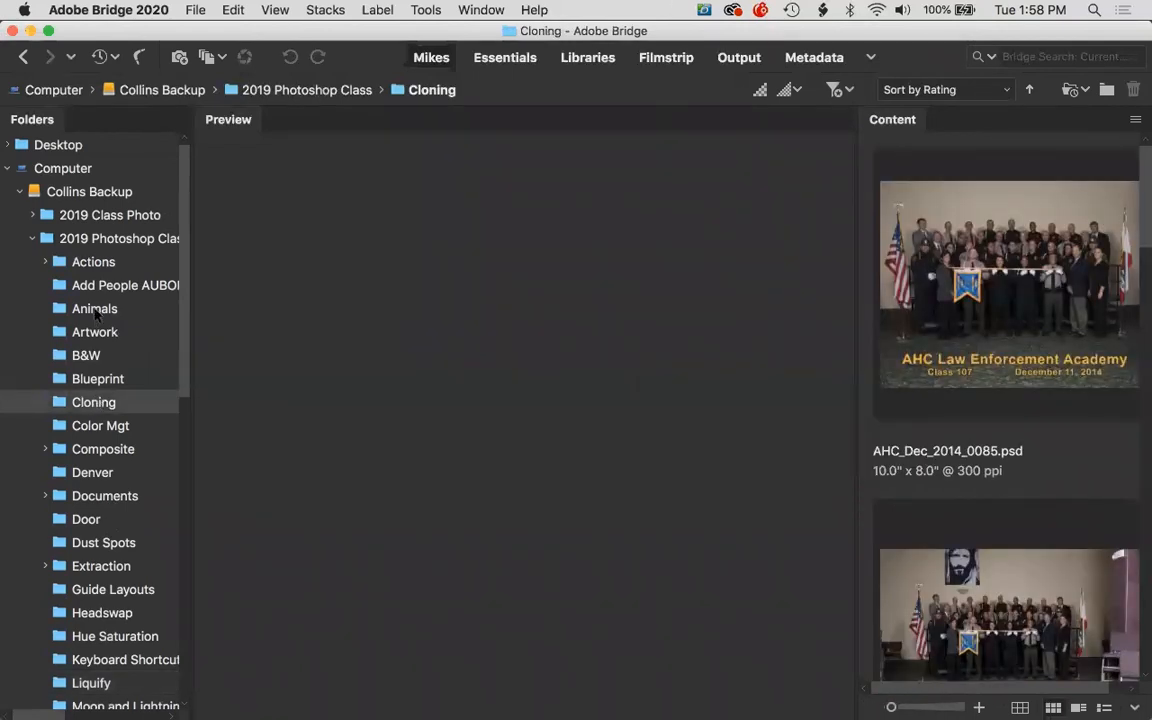
{"action": "left_click", "coordinate": [94, 309]}
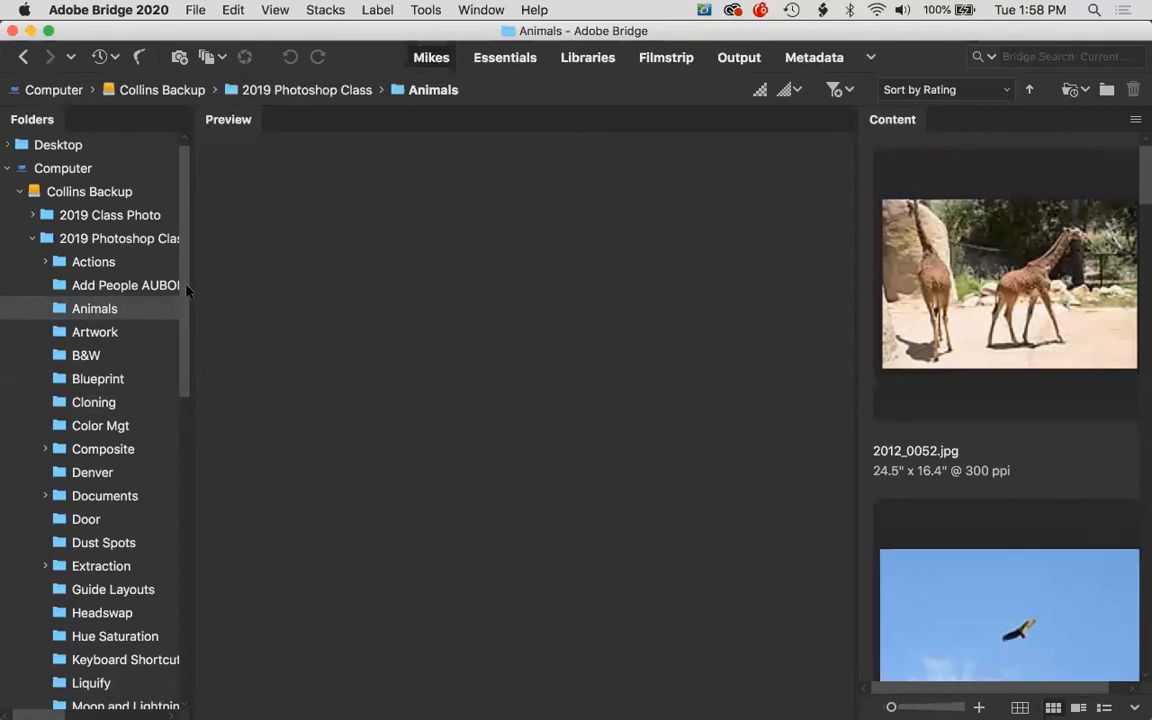
{"action": "scroll", "coordinate": [186, 295], "scroll_direction": "down", "scroll_amount": 5}
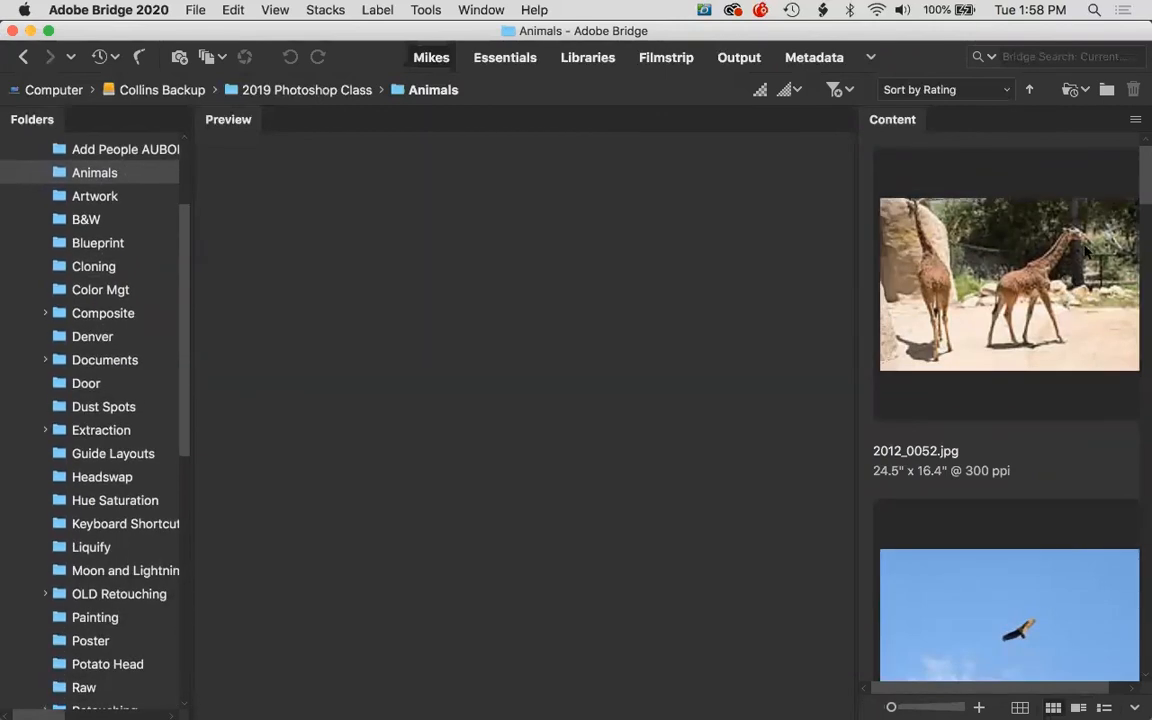
{"action": "scroll", "coordinate": [1085, 250], "scroll_direction": "down", "scroll_amount": 10}
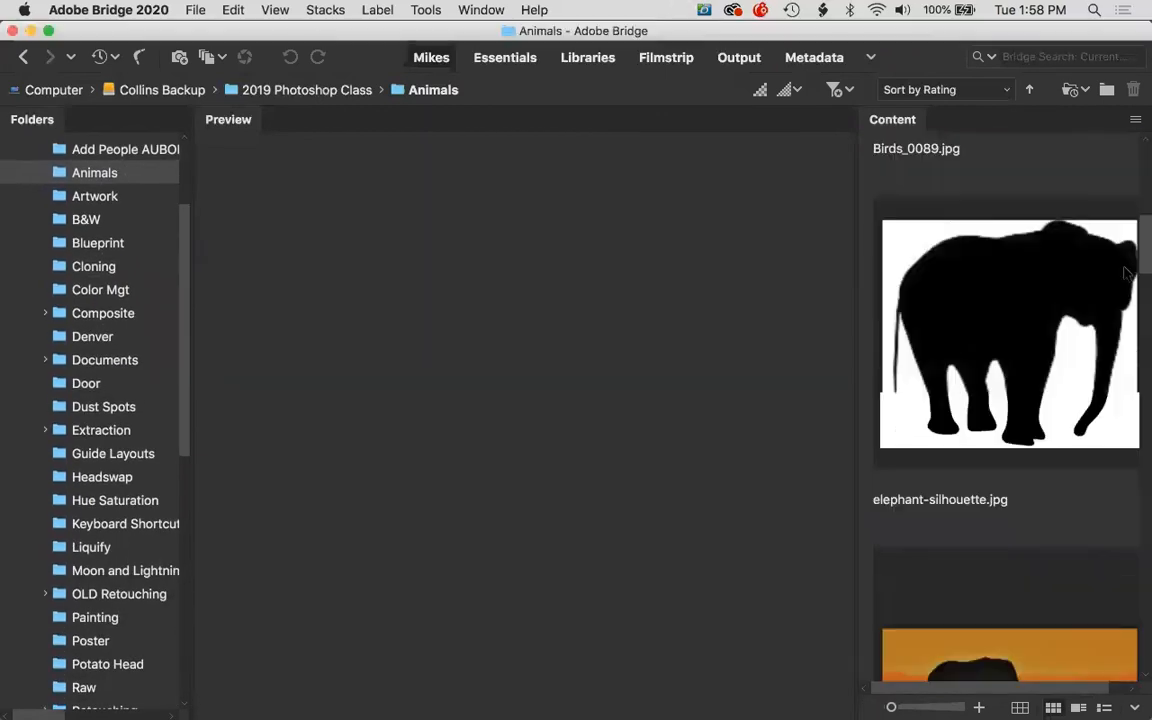
{"action": "scroll", "coordinate": [1125, 273], "scroll_direction": "down", "scroll_amount": 5}
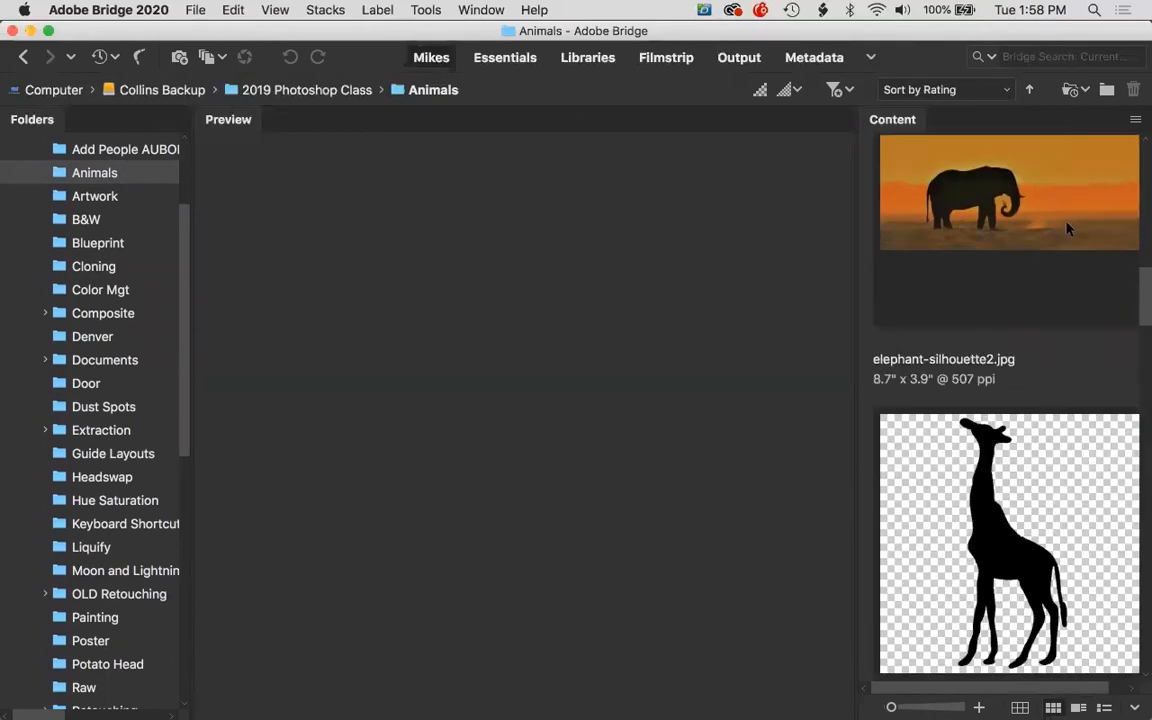
{"action": "left_click", "coordinate": [1050, 221]}
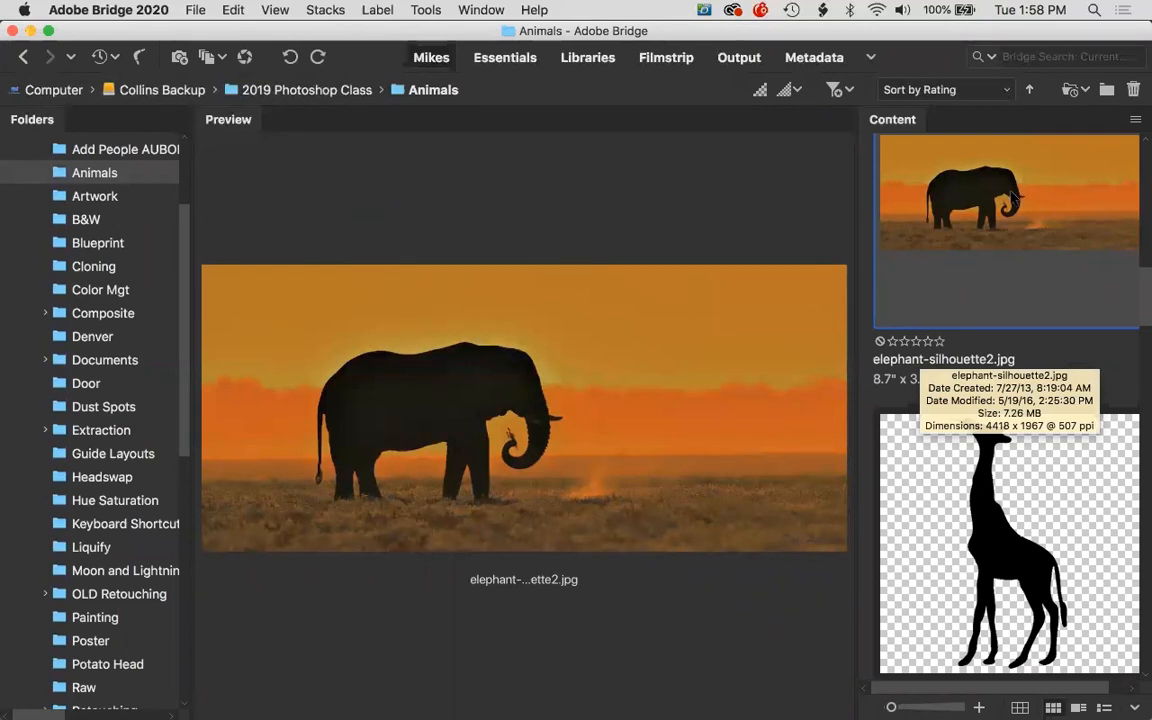
{"action": "key", "text": "super+r"}
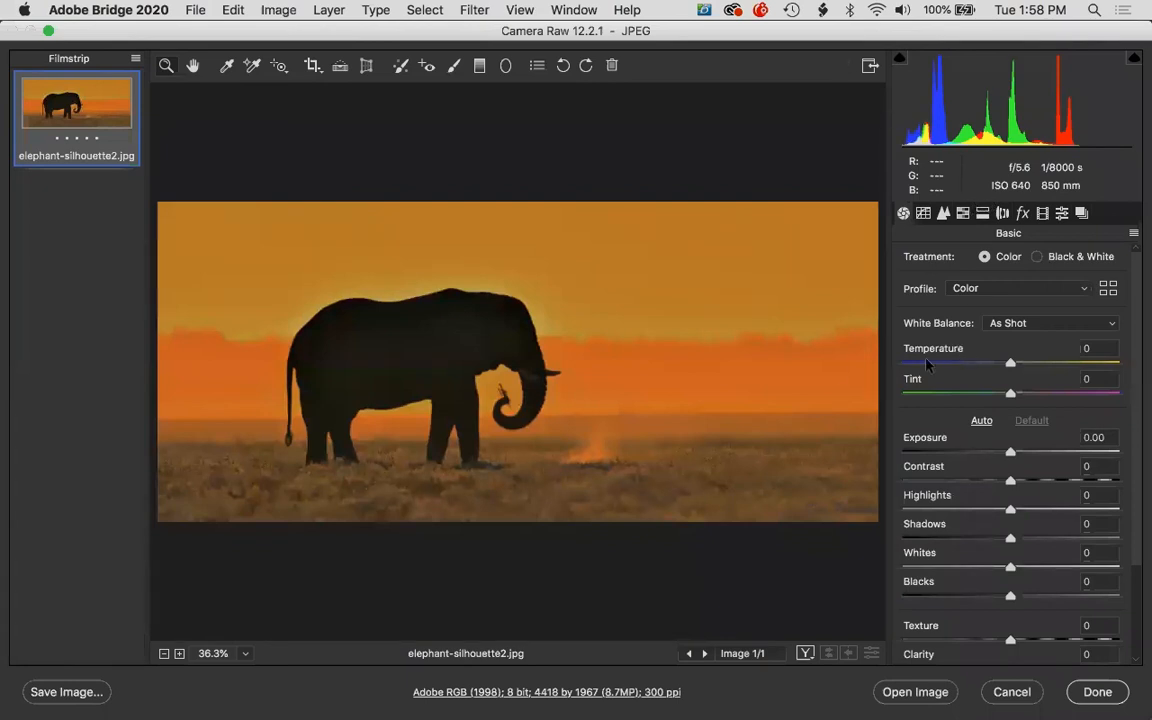
- Straighten the elephant image along its horizon with the Straighten tool, apply the crop, and open the image in Photoshop
{"action": "left_click", "coordinate": [337, 68]}
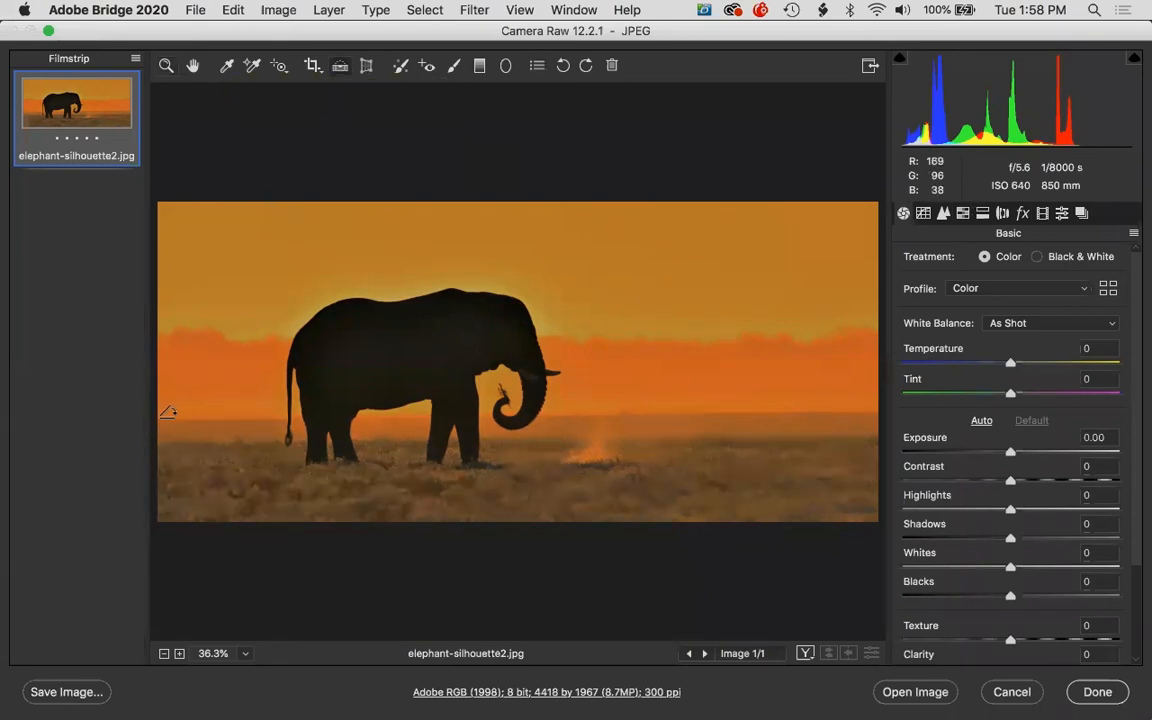
{"action": "left_click_drag", "start_coordinate": [168, 412], "coordinate": [862, 414]}
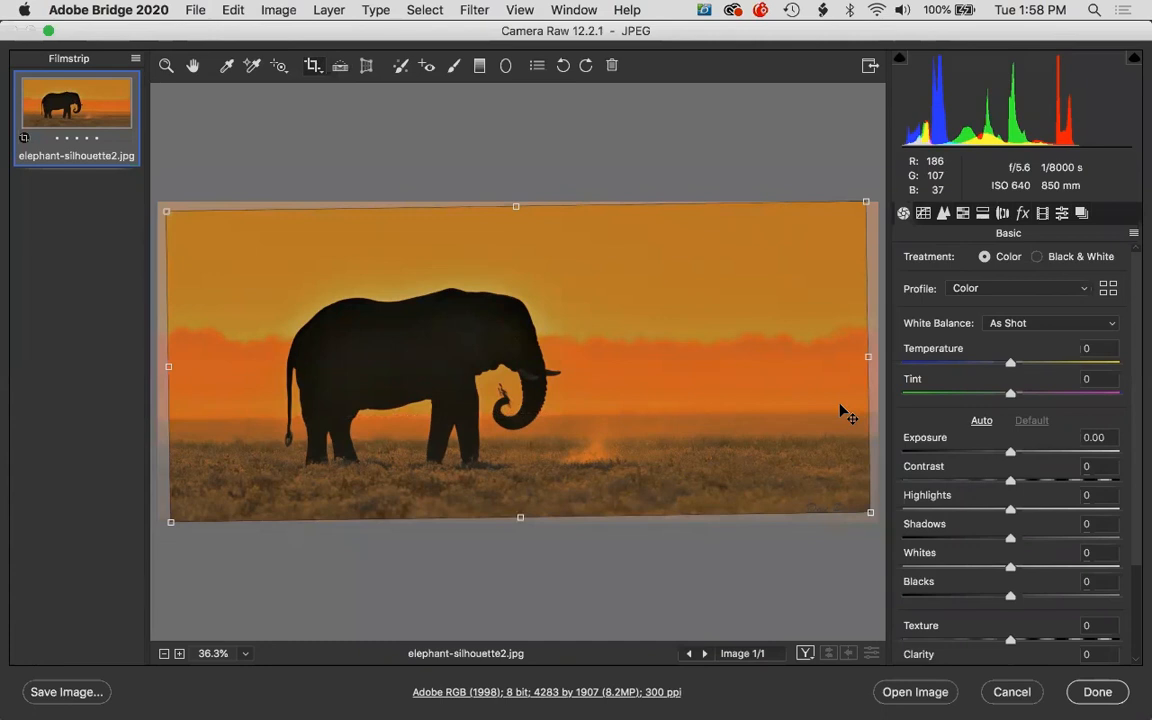
{"action": "key", "text": "Return"}
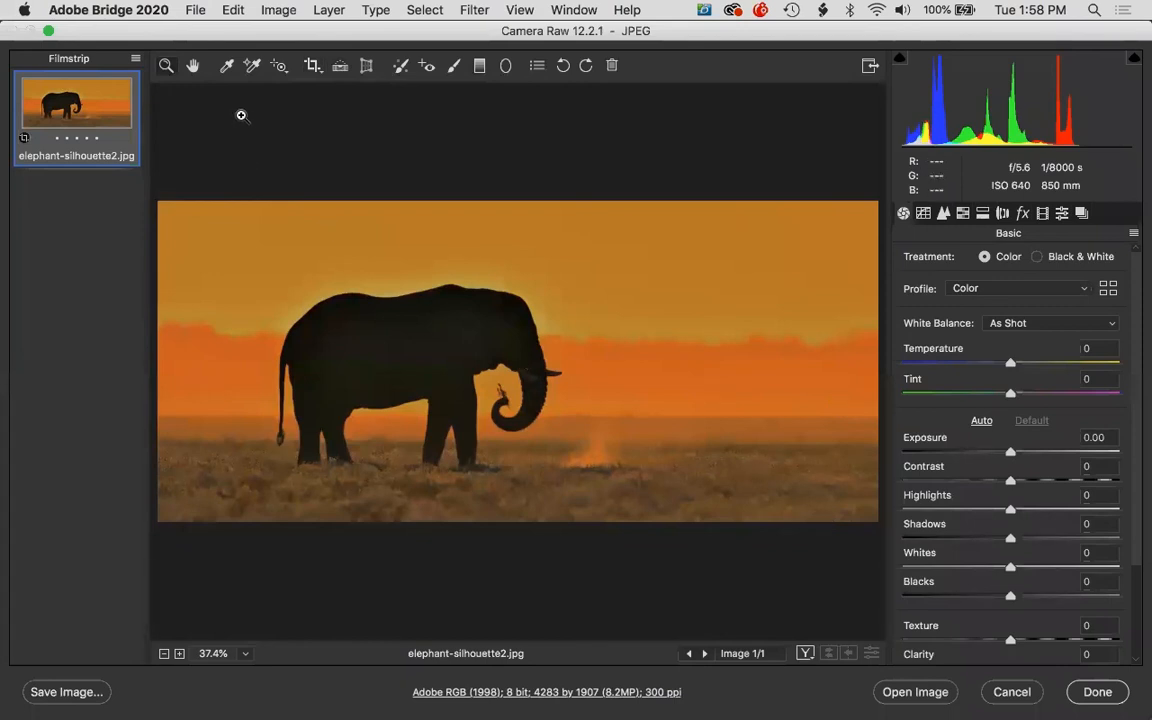
{"action": "left_click", "coordinate": [940, 692]}
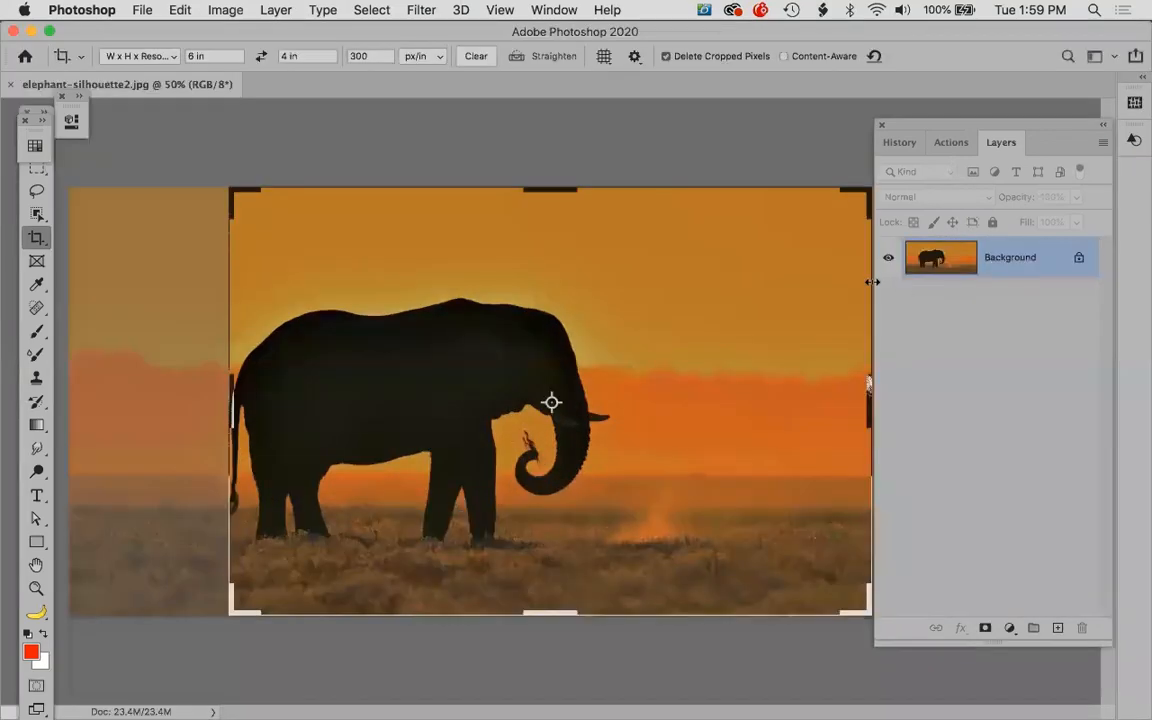
- Straighten the elephant image along the horizon with the Crop tool's Straighten option and commit the 6 x 4 in crop at 300 px/in
{"action": "key", "text": "z"}
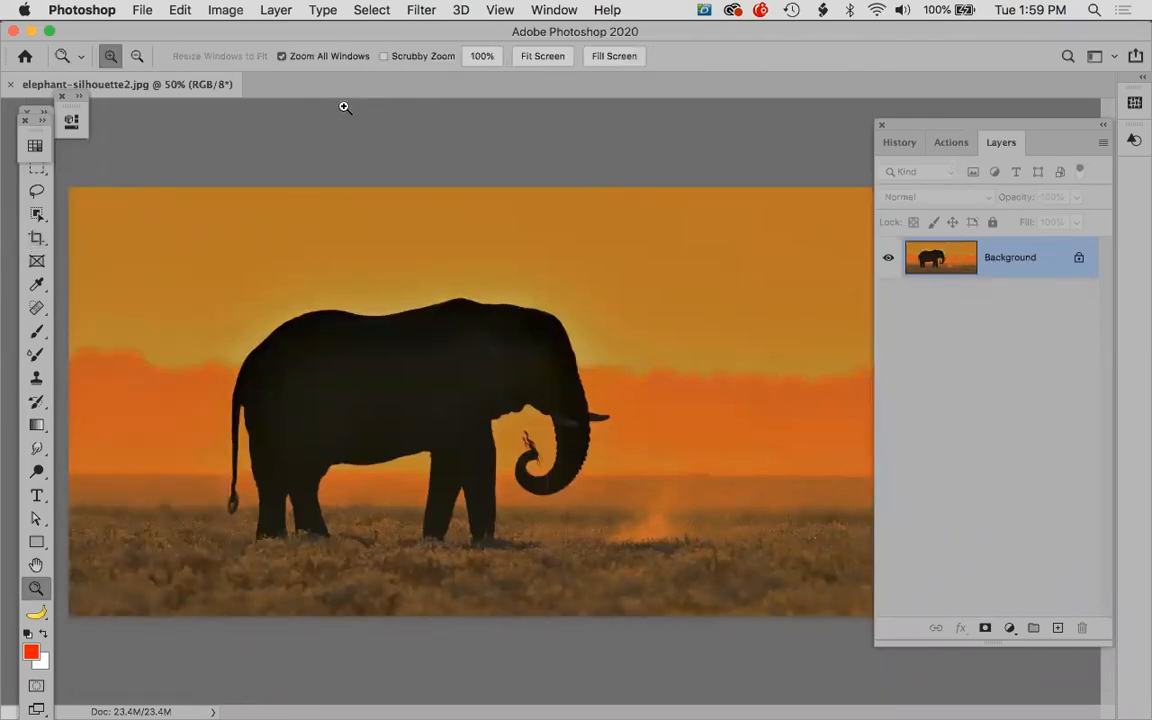
{"action": "key", "text": "c"}
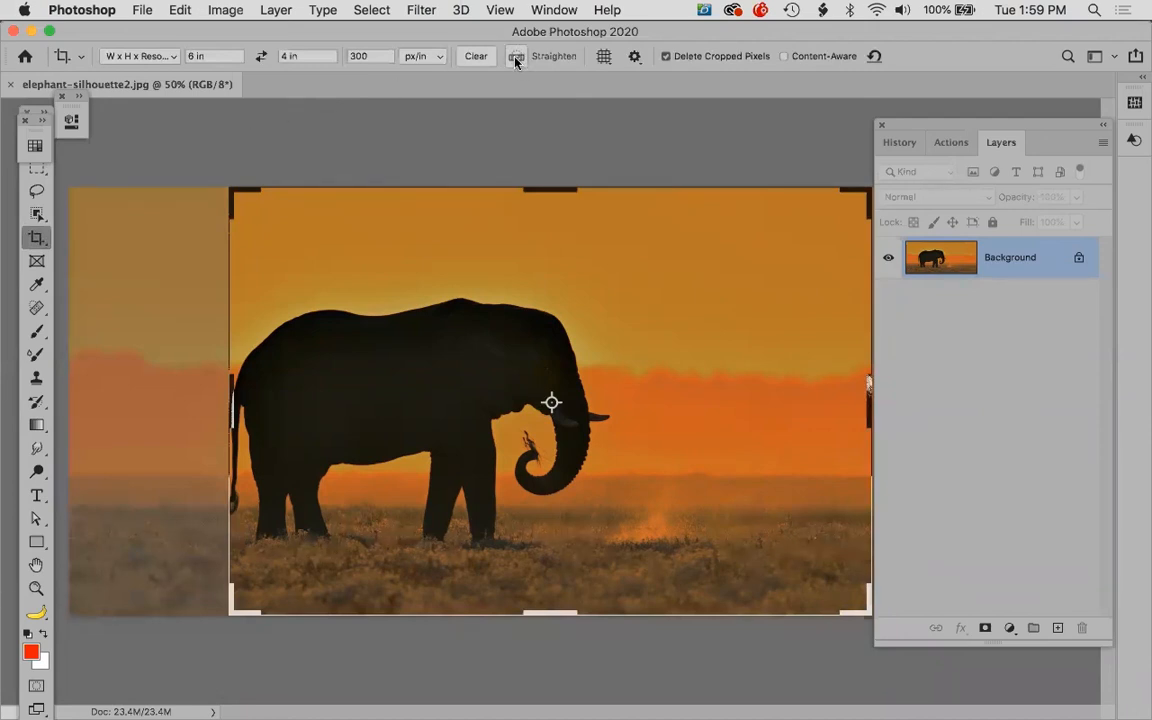
{"action": "left_click", "coordinate": [516, 58]}
{"action": "left_click_drag", "start_coordinate": [389, 471], "coordinate": [819, 482]}
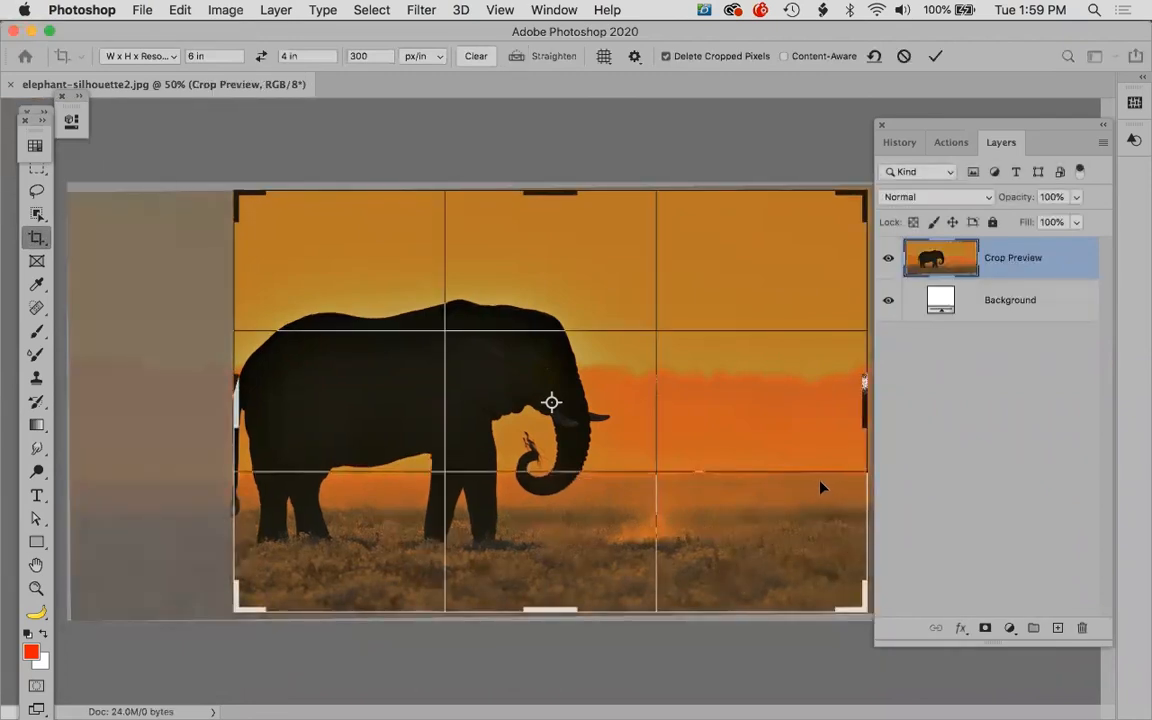
{"action": "key", "text": "Return"}
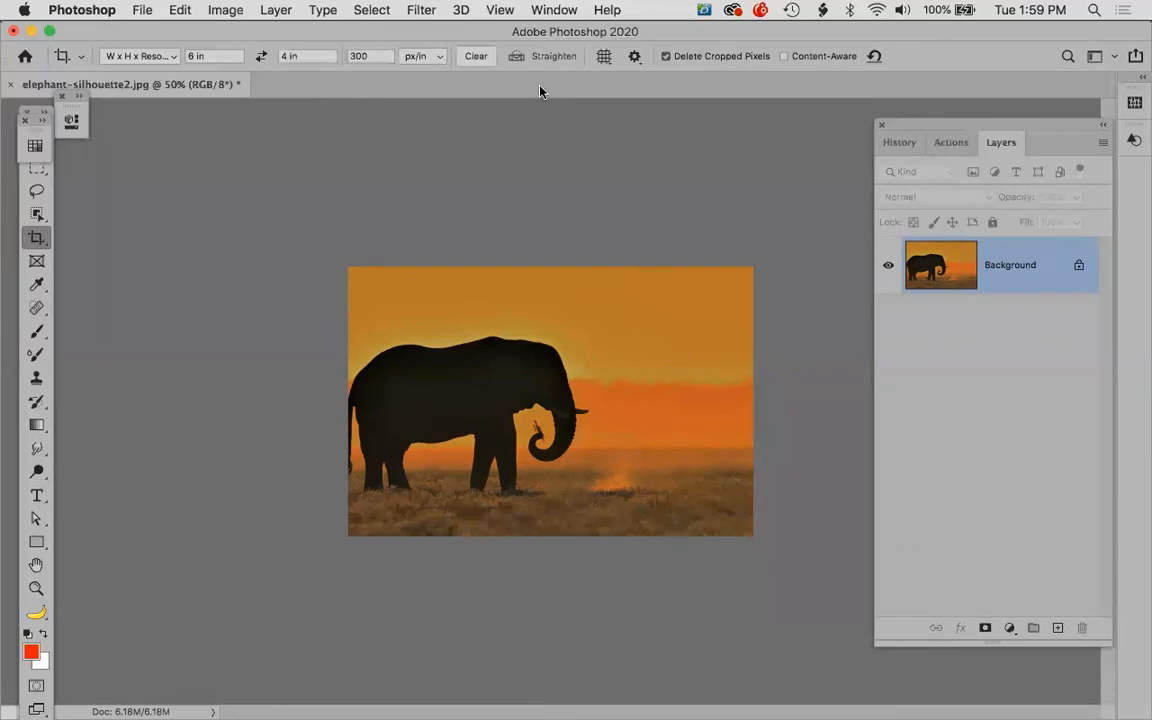
- Show the rulers and place a horizontal guide across the elephant image near the horizon, about 2.7 in below its upper edge
{"action": "key", "text": "super+r"}
{"action": "left_click_drag", "start_coordinate": [537, 108], "coordinate": [548, 180]}
{"action": "left_click_drag", "start_coordinate": [578, 394], "coordinate": [578, 458]}
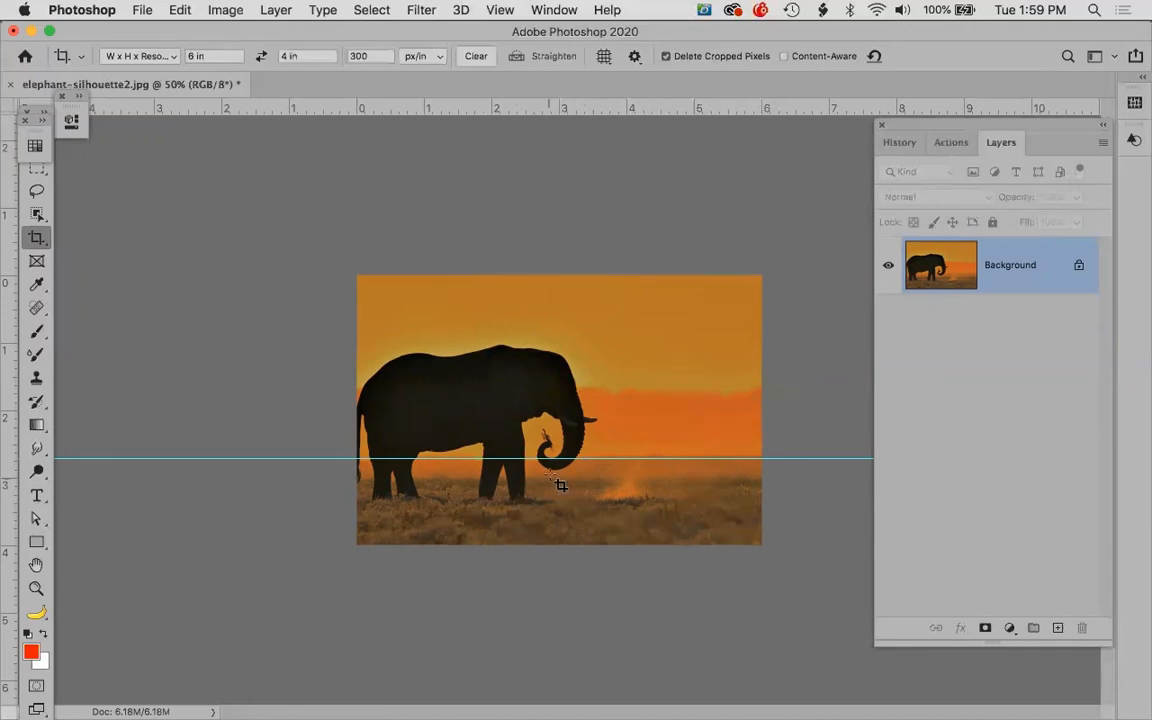
- Close the elephant-silhouette2.jpg document and switch to Adobe Bridge
{"action": "key", "text": "super+w"}
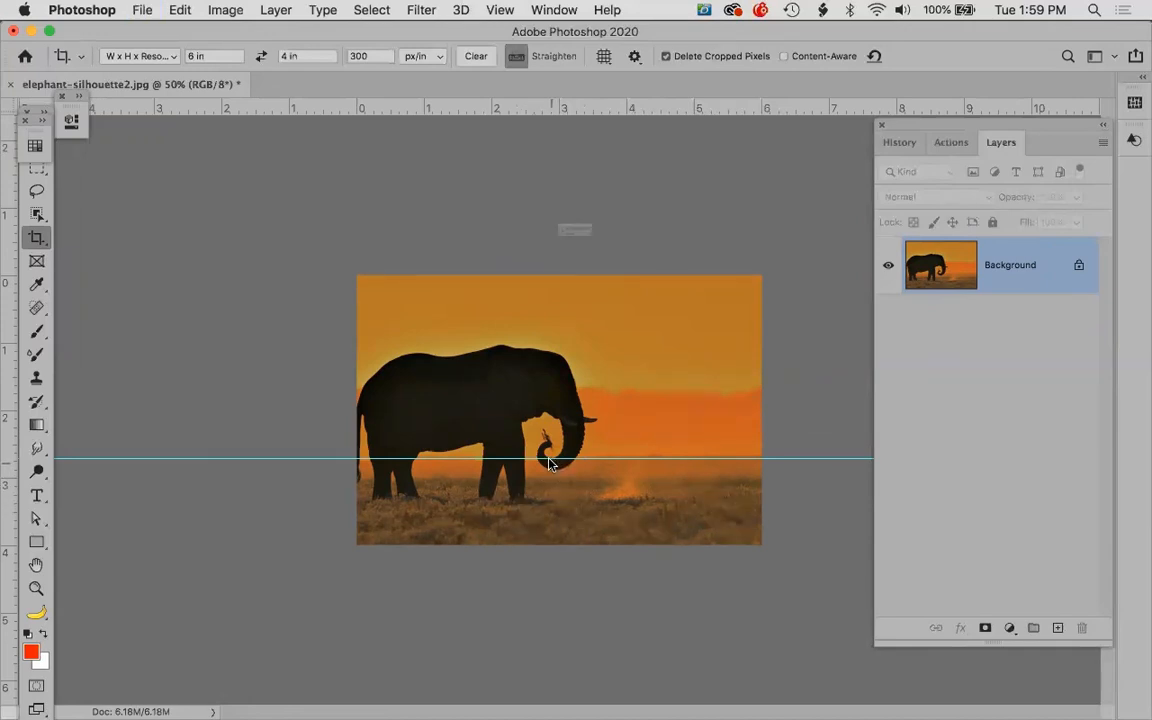
{"action": "key", "text": "super+Tab"}
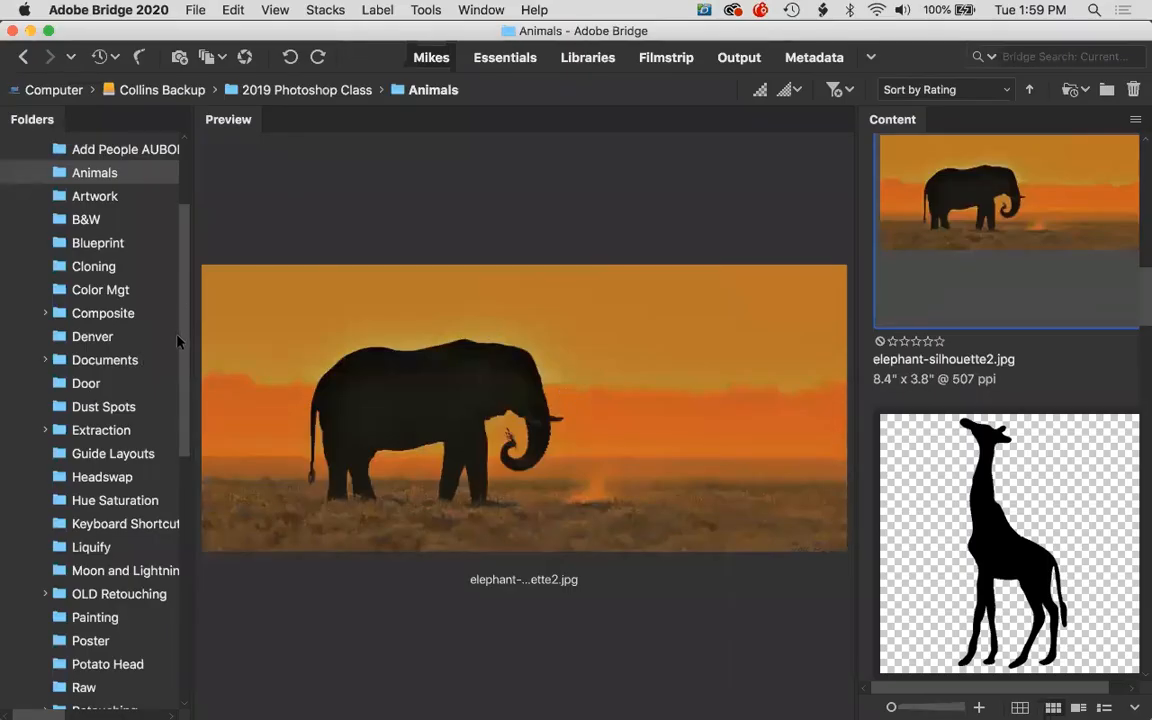
- Look through the 2019 Photoshop Class subfolders, including Guide Layouts, Artwork, Blueprint, Composite, Denver and Dust Spots, for another photo
{"action": "left_click", "coordinate": [140, 456]}
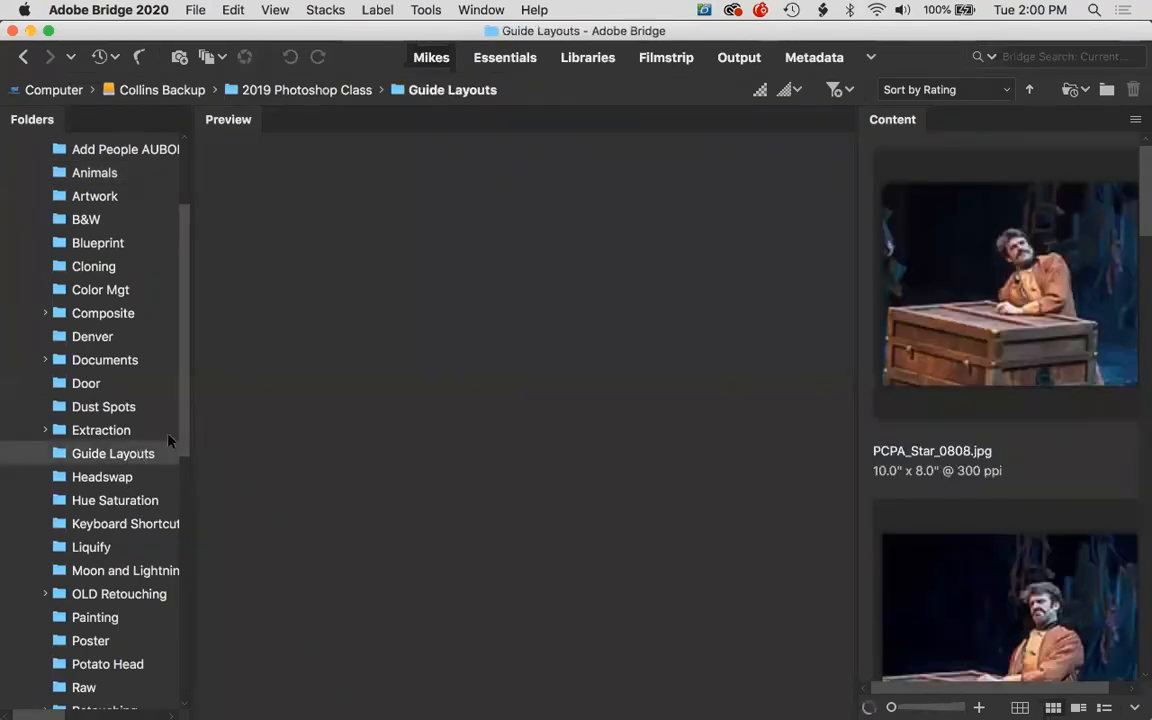
{"action": "left_click_drag", "start_coordinate": [186, 431], "coordinate": [180, 483]}
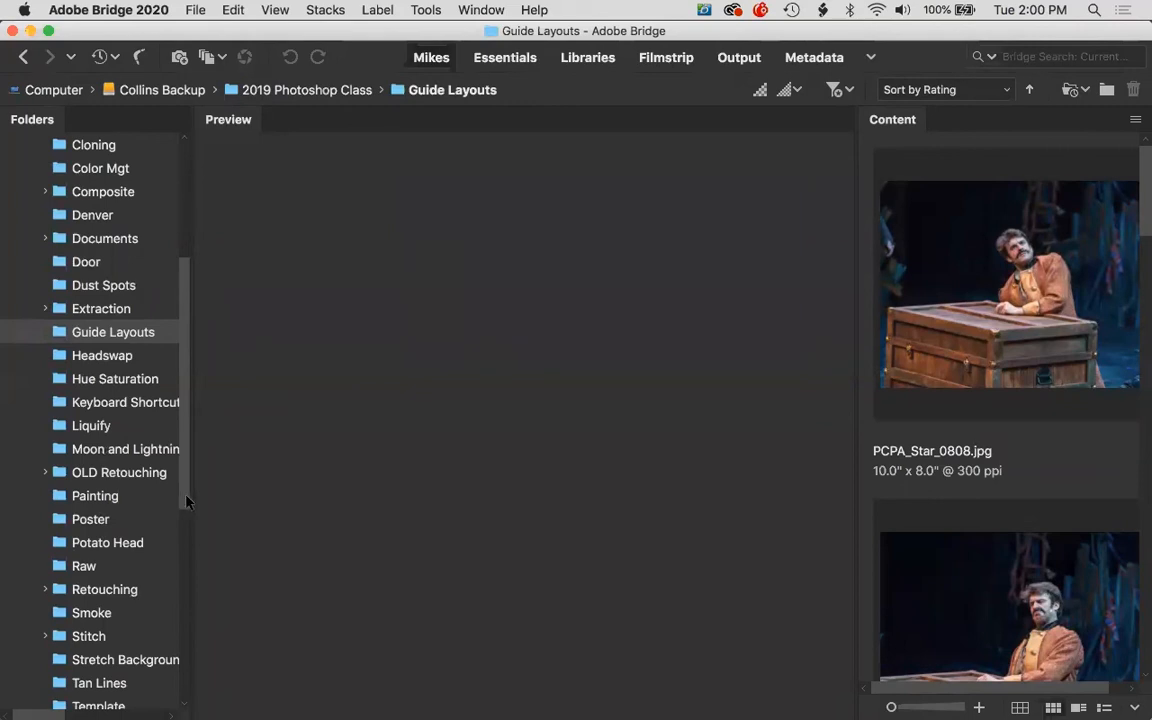
{"action": "scroll", "coordinate": [186, 502], "scroll_direction": "down", "scroll_amount": 5}
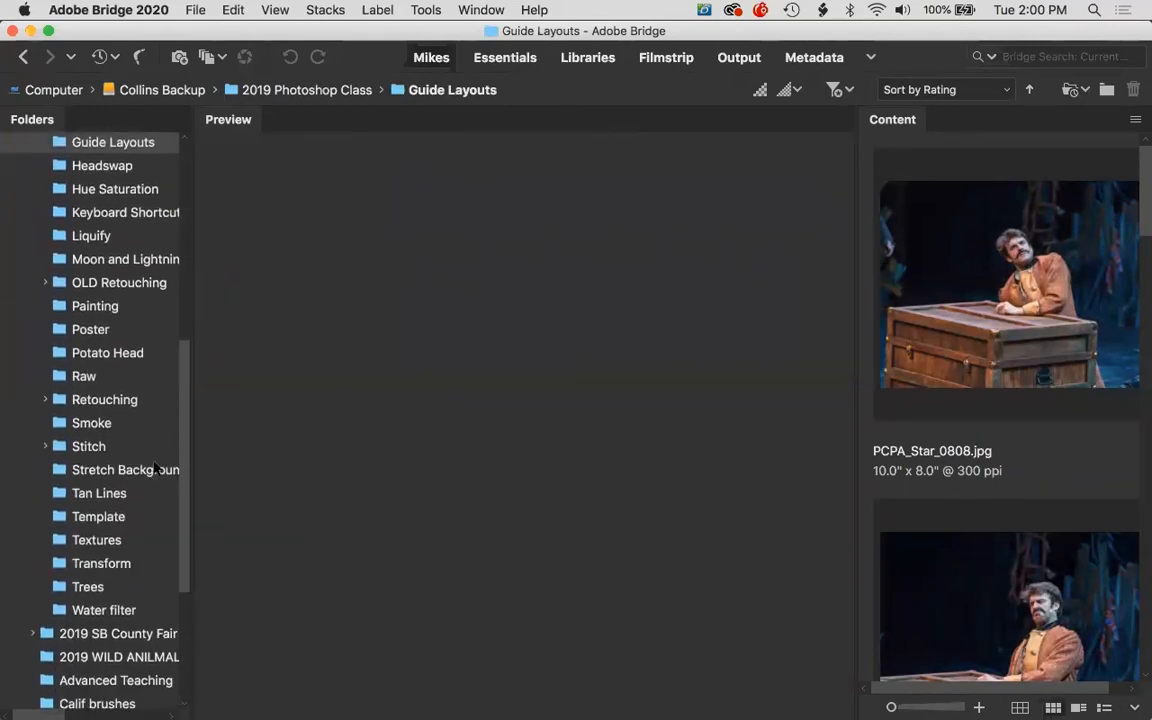
{"action": "scroll", "coordinate": [186, 214], "scroll_direction": "up", "scroll_amount": 10}
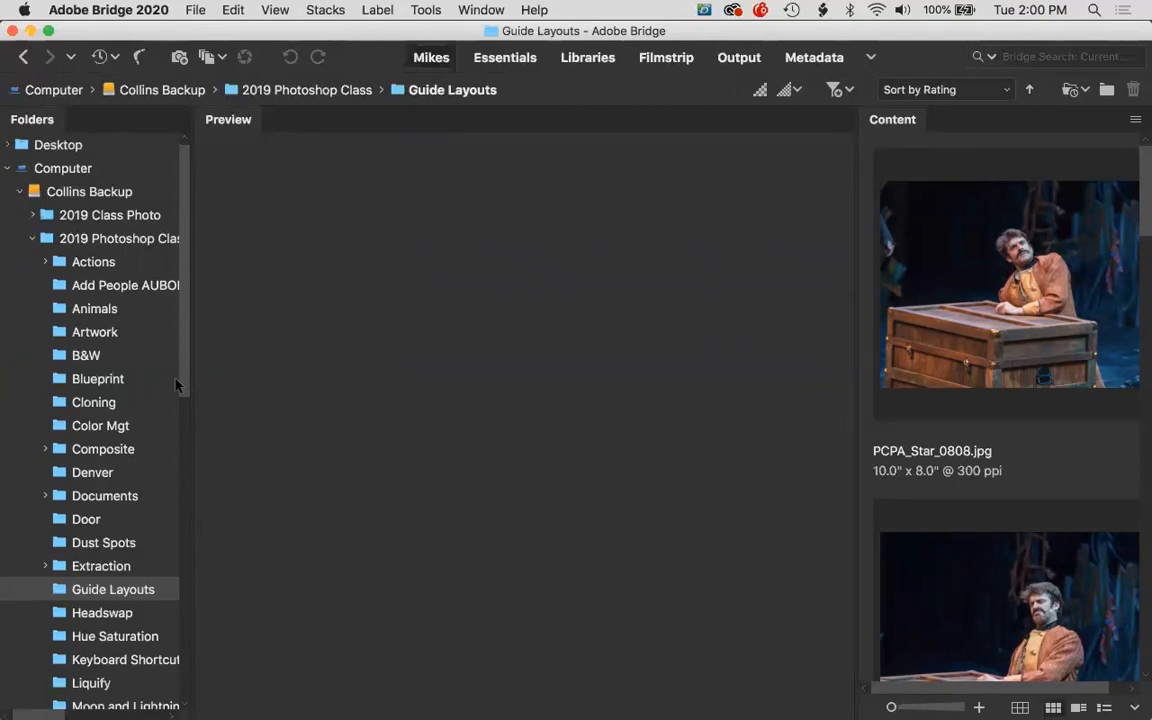
{"action": "left_click", "coordinate": [101, 333]}
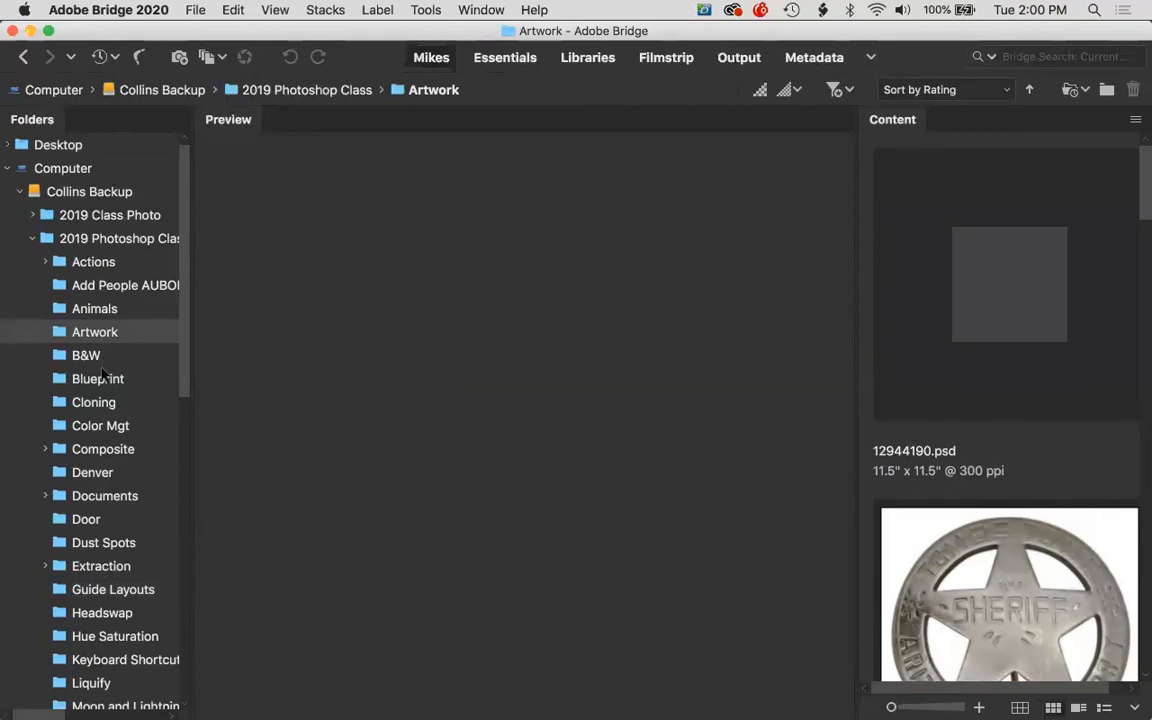
{"action": "left_click", "coordinate": [107, 381]}
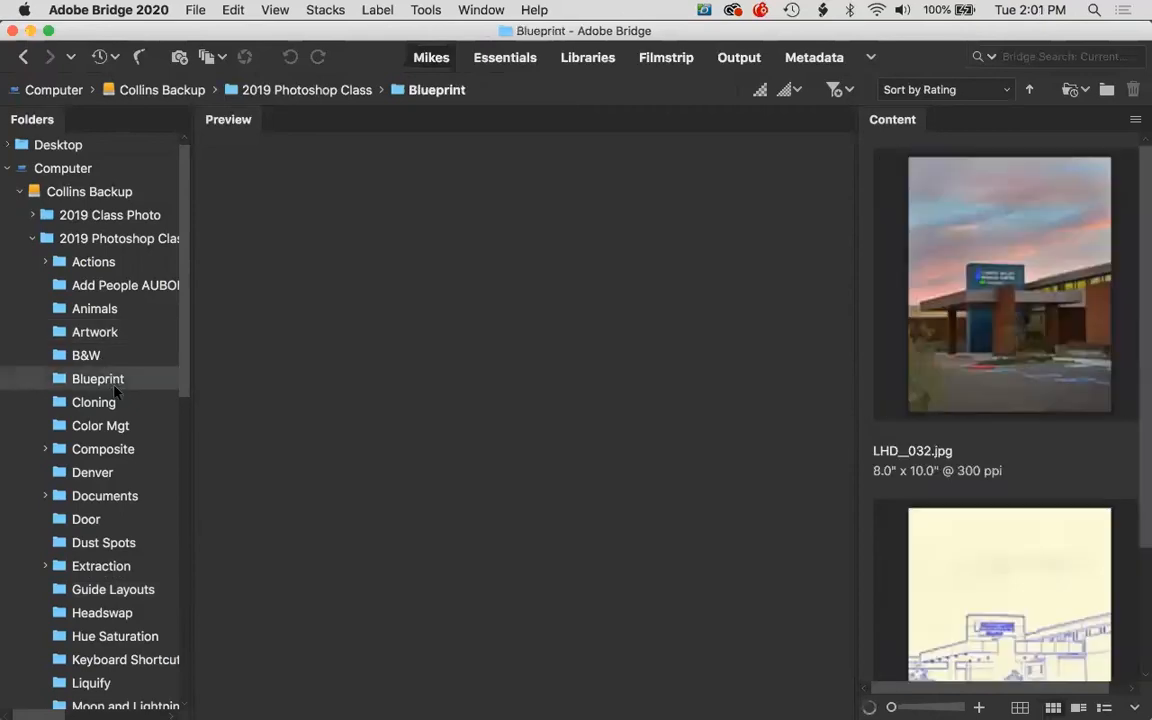
{"action": "left_click", "coordinate": [108, 402]}
{"action": "left_click", "coordinate": [110, 425]}
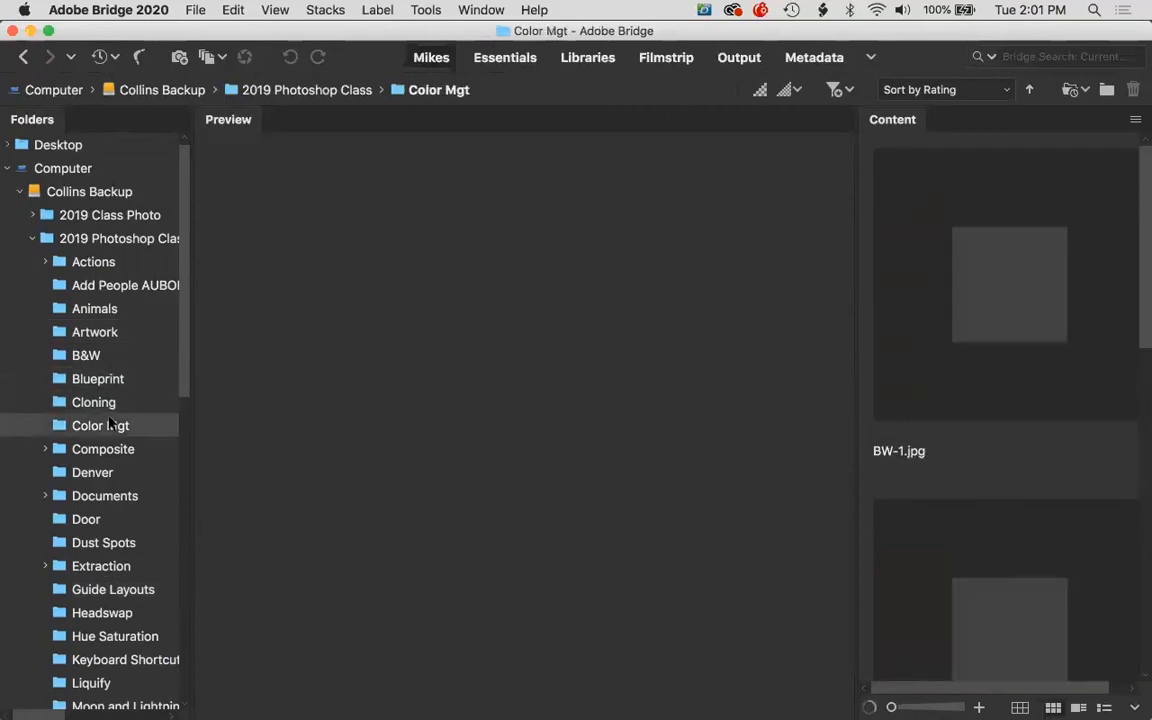
{"action": "left_click", "coordinate": [108, 451]}
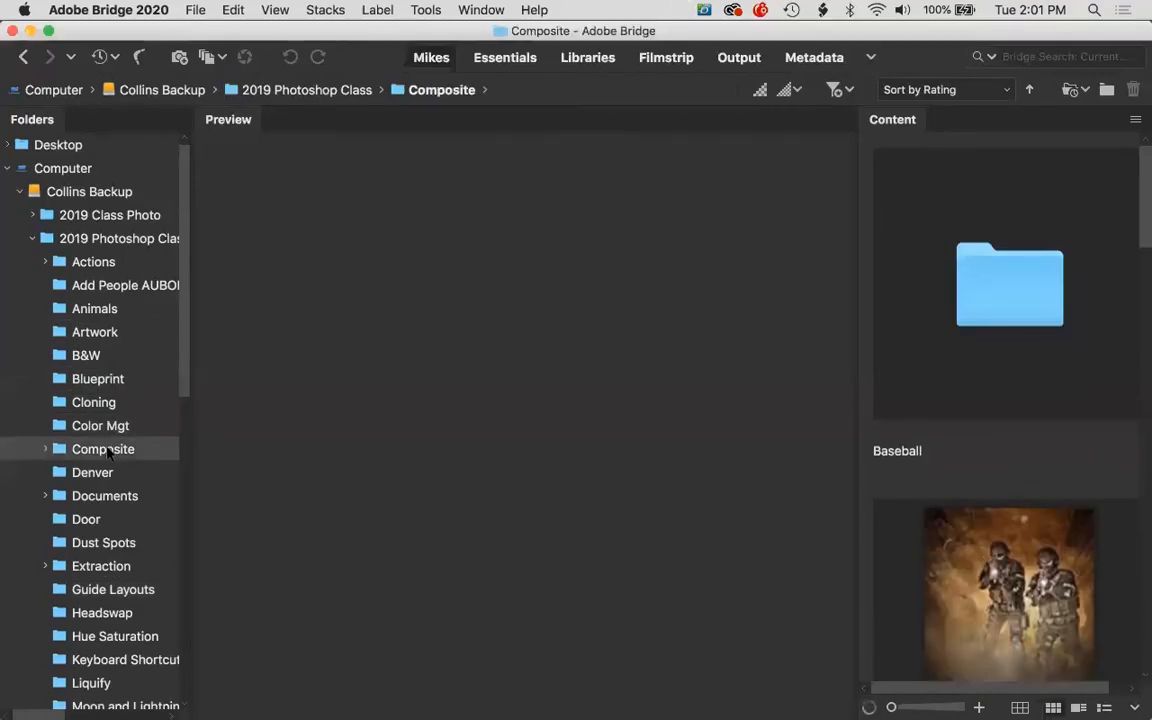
{"action": "left_click", "coordinate": [113, 474]}
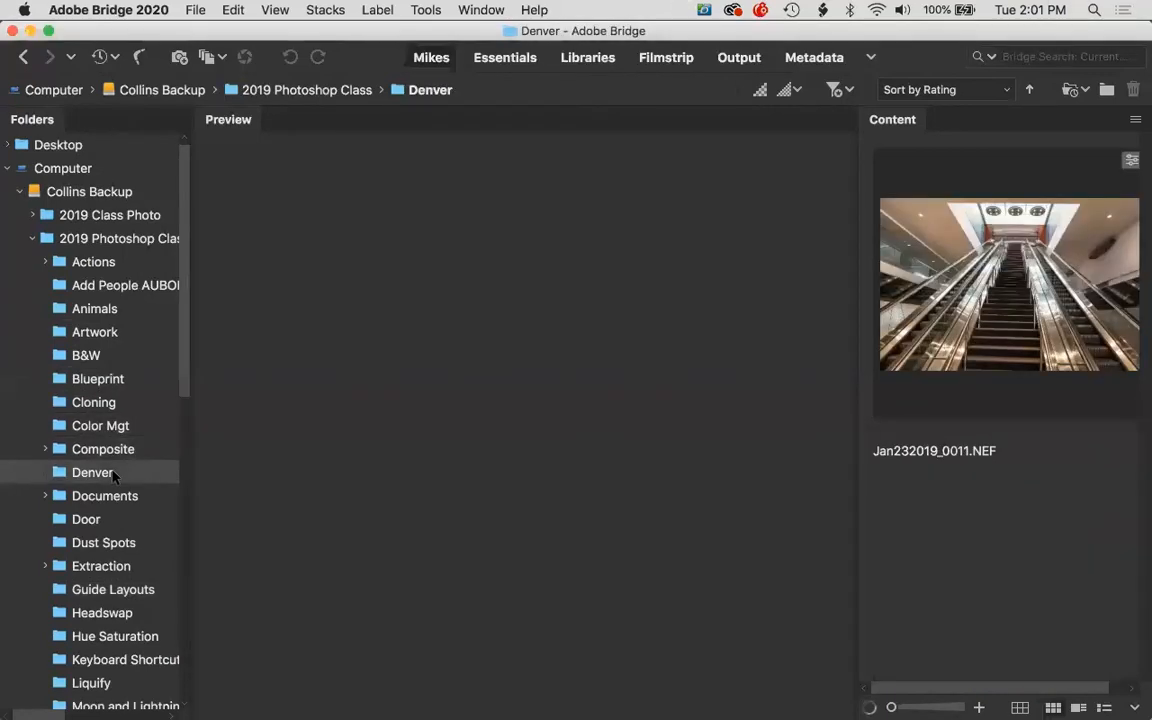
{"action": "left_click", "coordinate": [104, 497]}
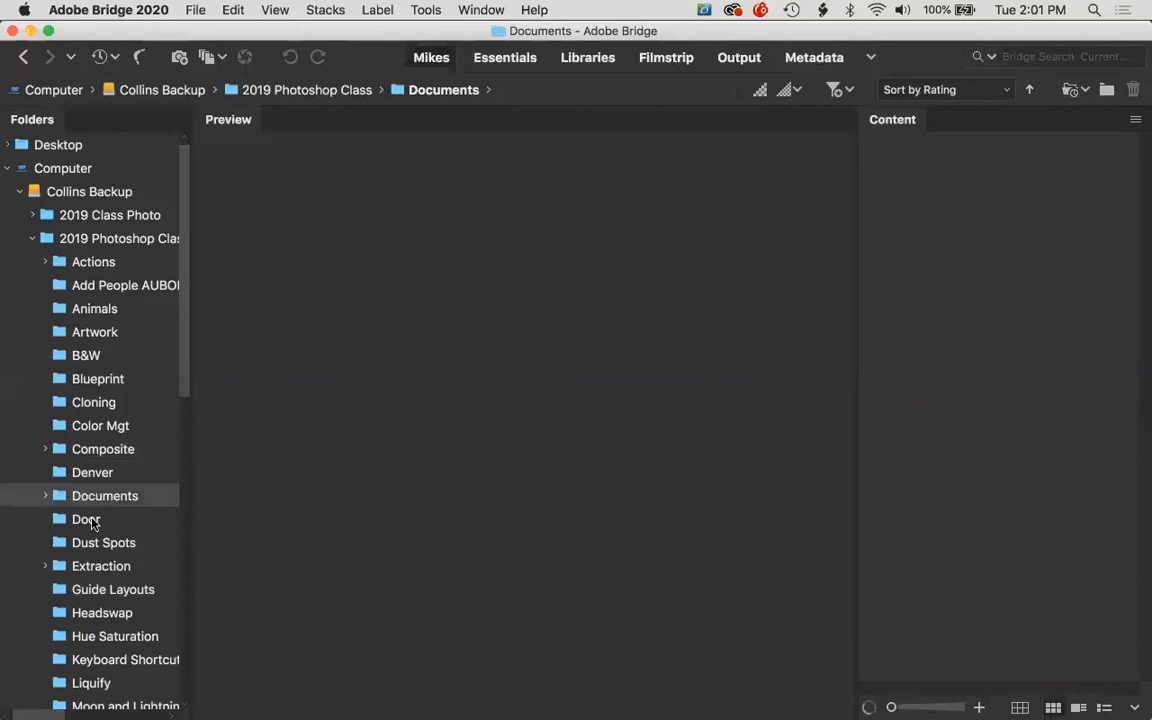
{"action": "left_click", "coordinate": [88, 519]}
{"action": "left_click", "coordinate": [91, 540]}
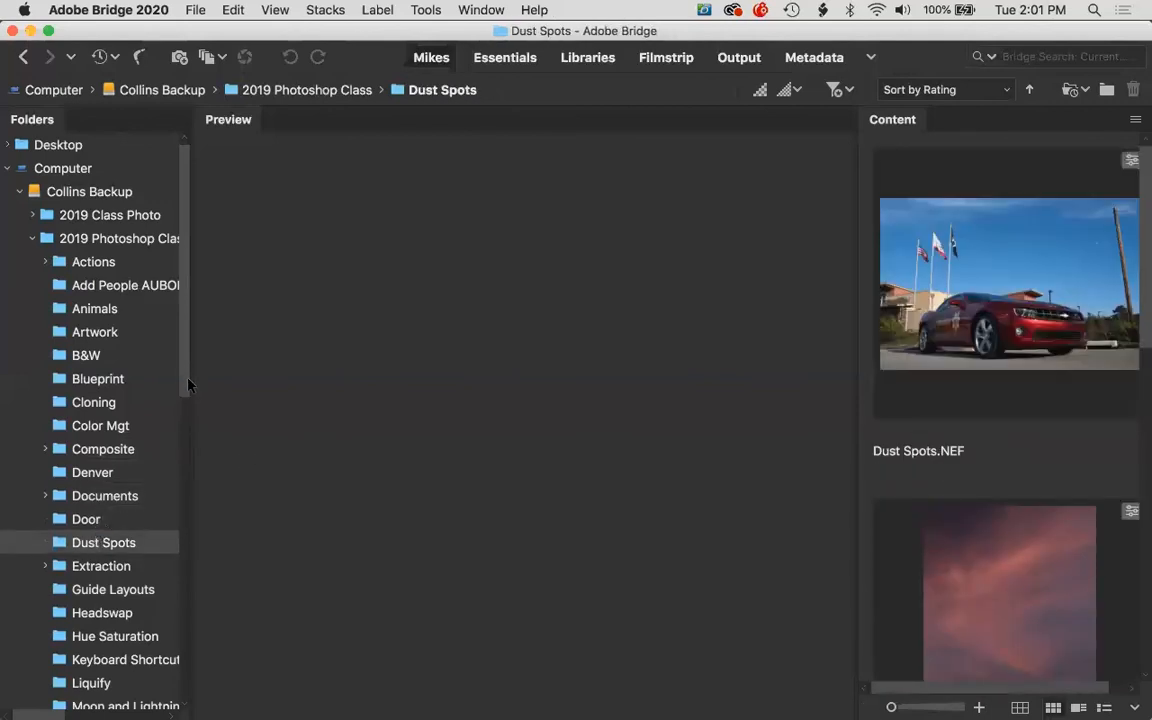
{"action": "left_click_drag", "start_coordinate": [183, 378], "coordinate": [200, 478]}
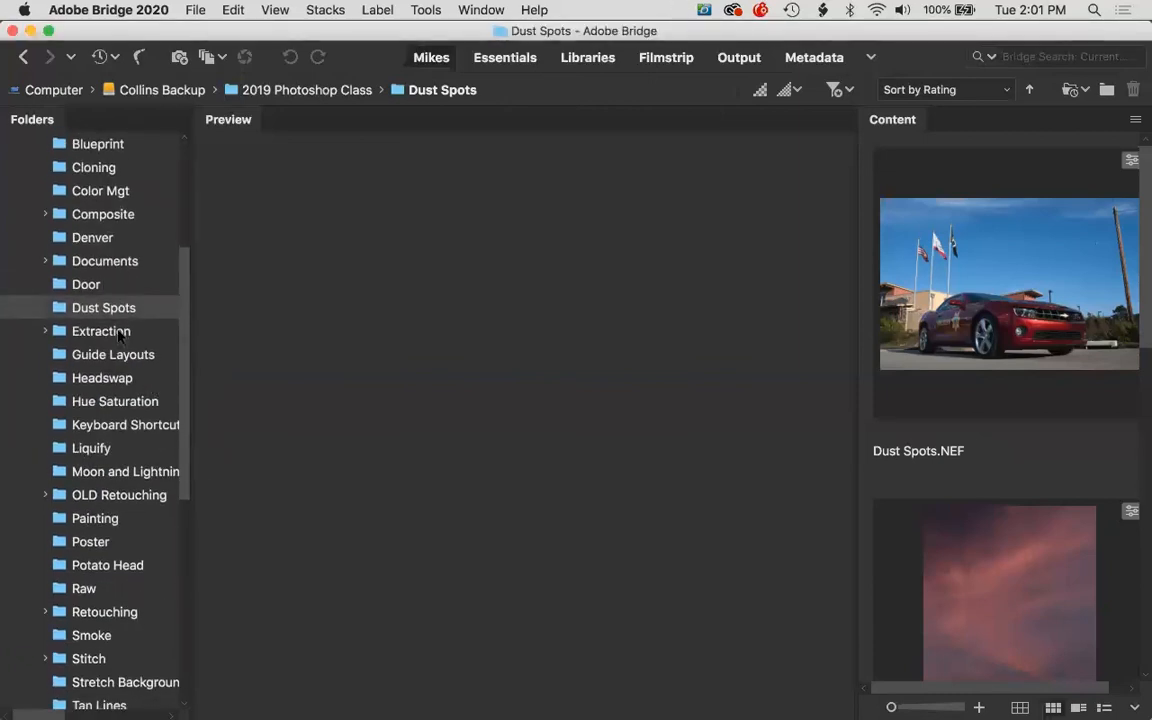
- Switch to Photoshop and launch Adobe Bridge from it with Browse in Bridge
{"action": "key", "text": "super+Tab"}
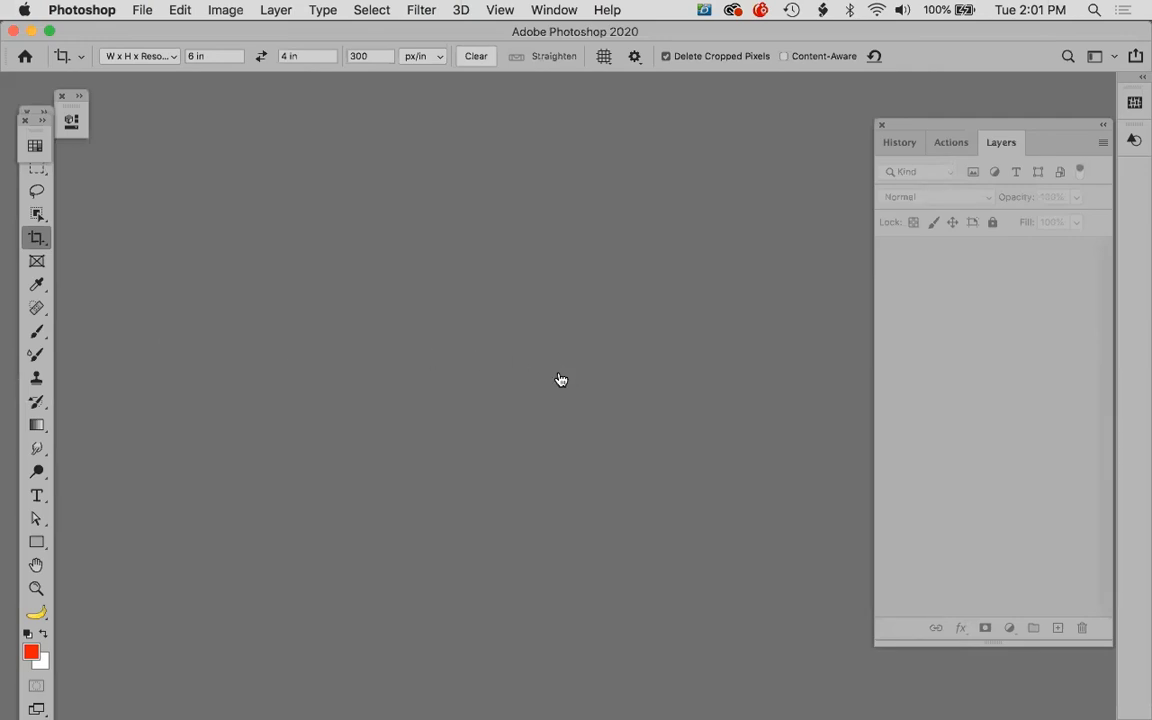
{"action": "key", "text": "super+Tab"}
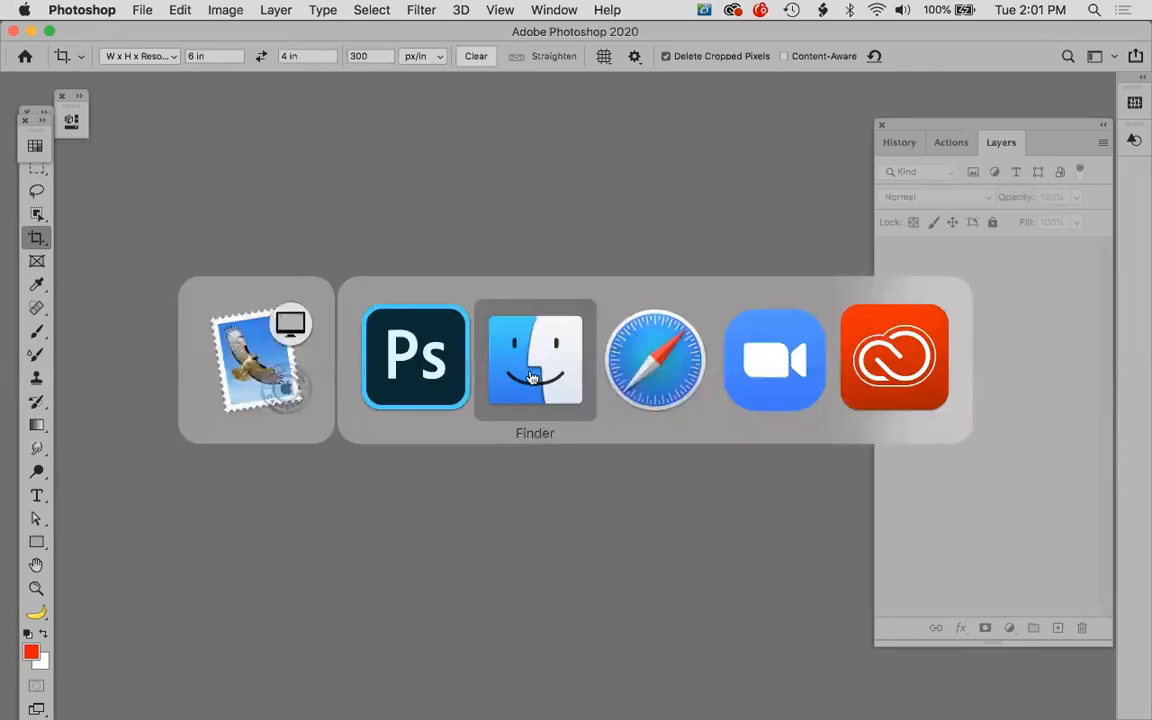
{"action": "left_click", "coordinate": [440, 368]}
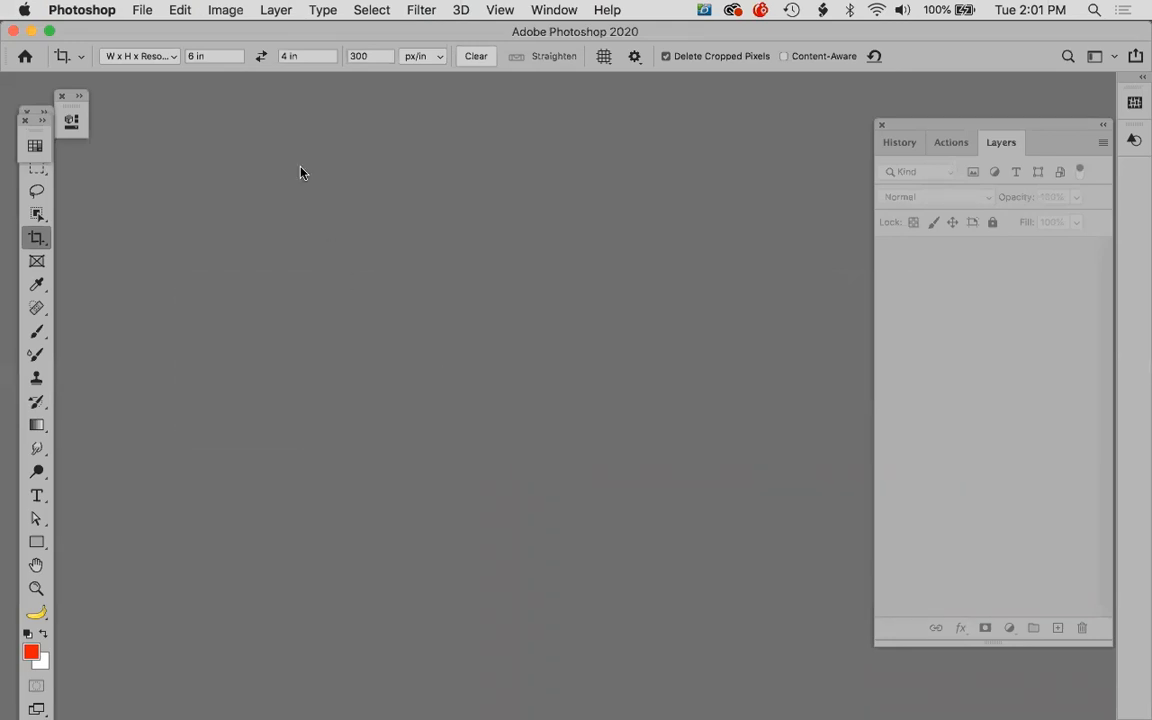
{"action": "left_click", "coordinate": [143, 11]}
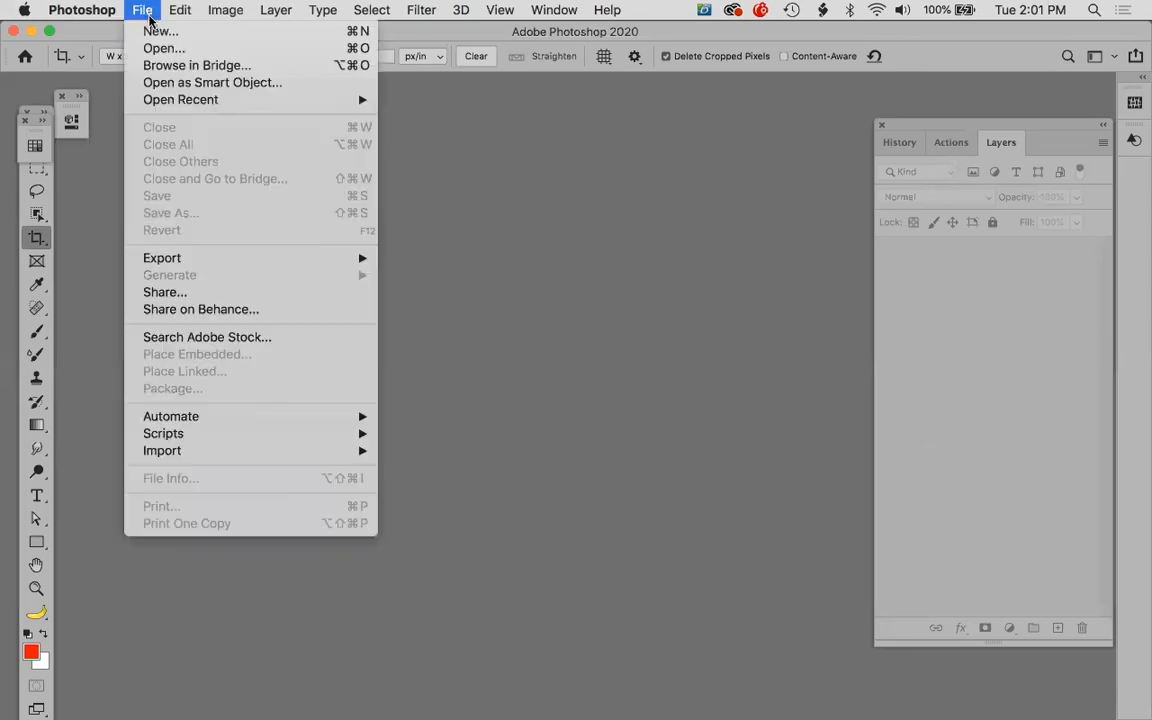
{"action": "left_click", "coordinate": [160, 66]}
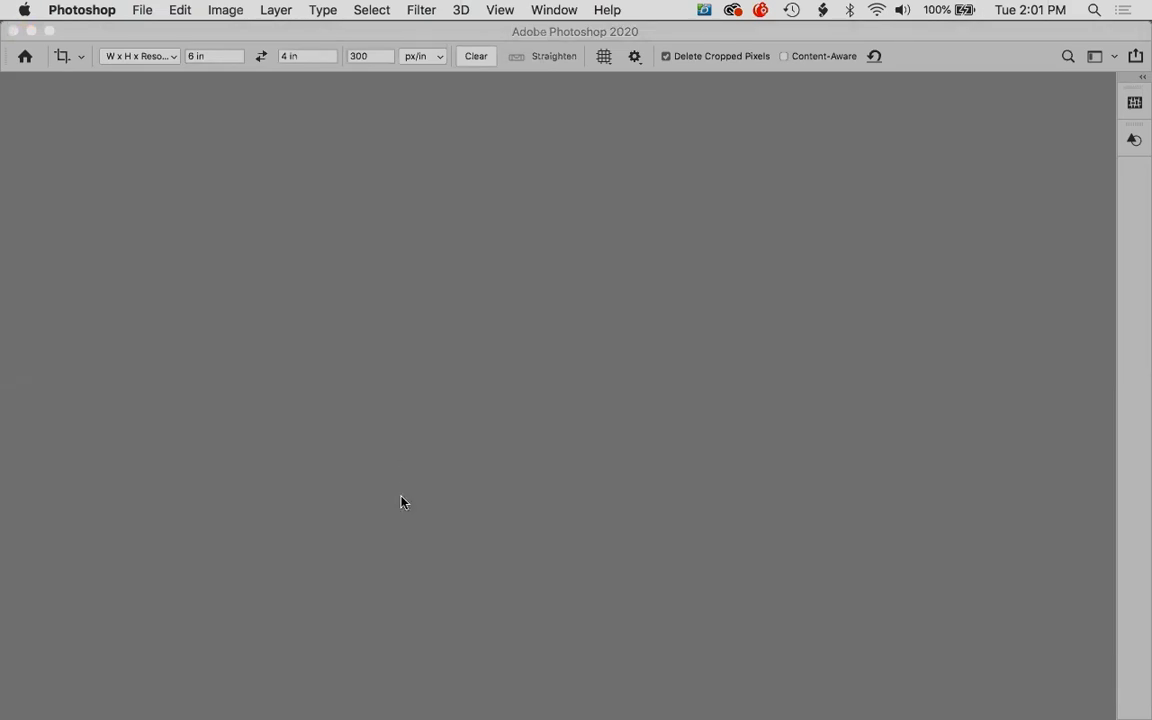
{"action": "mouse_move", "coordinate": [396, 705]}
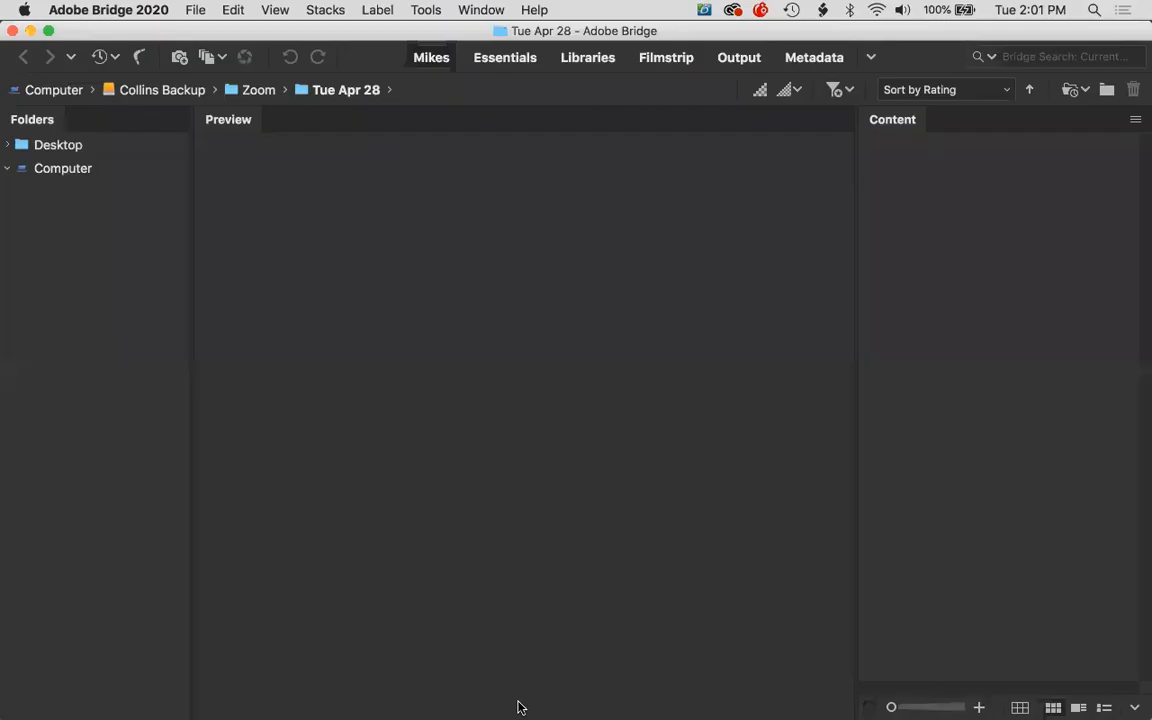
{"action": "mouse_move", "coordinate": [519, 707]}
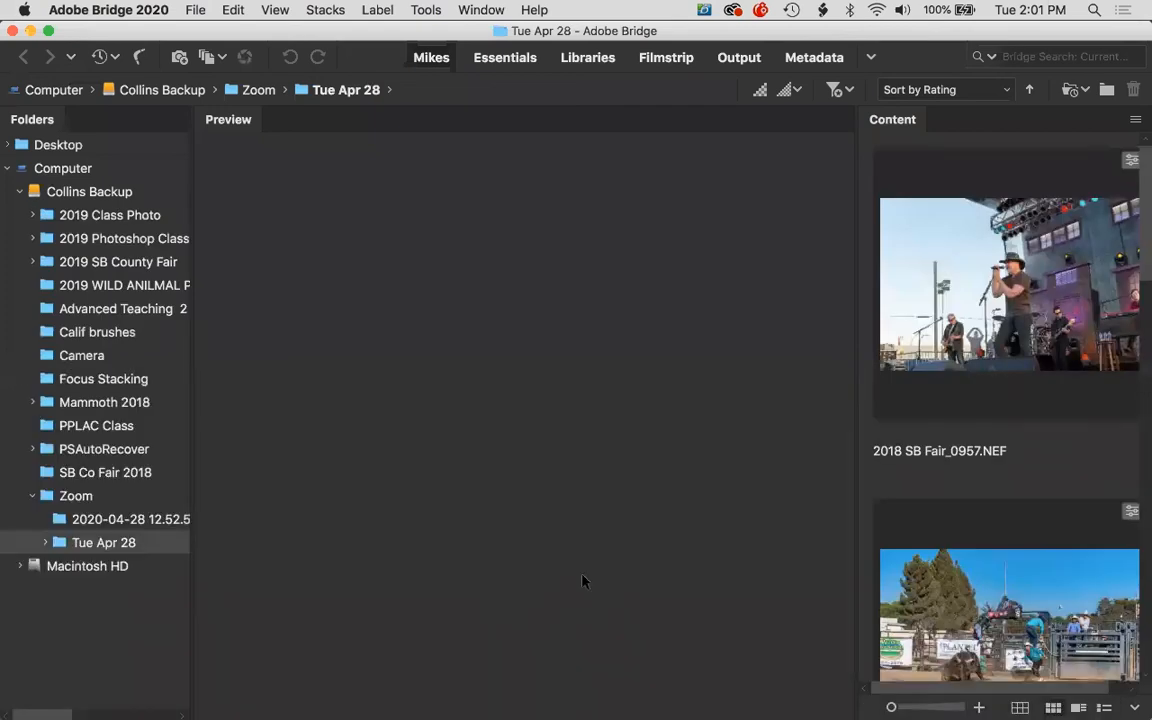
- Find Mammoth 2018_0150.NEF in the Tue Apr 28 folder, open it in Camera Raw, and show Camera Raw full screen
{"action": "left_click", "coordinate": [32, 496]}
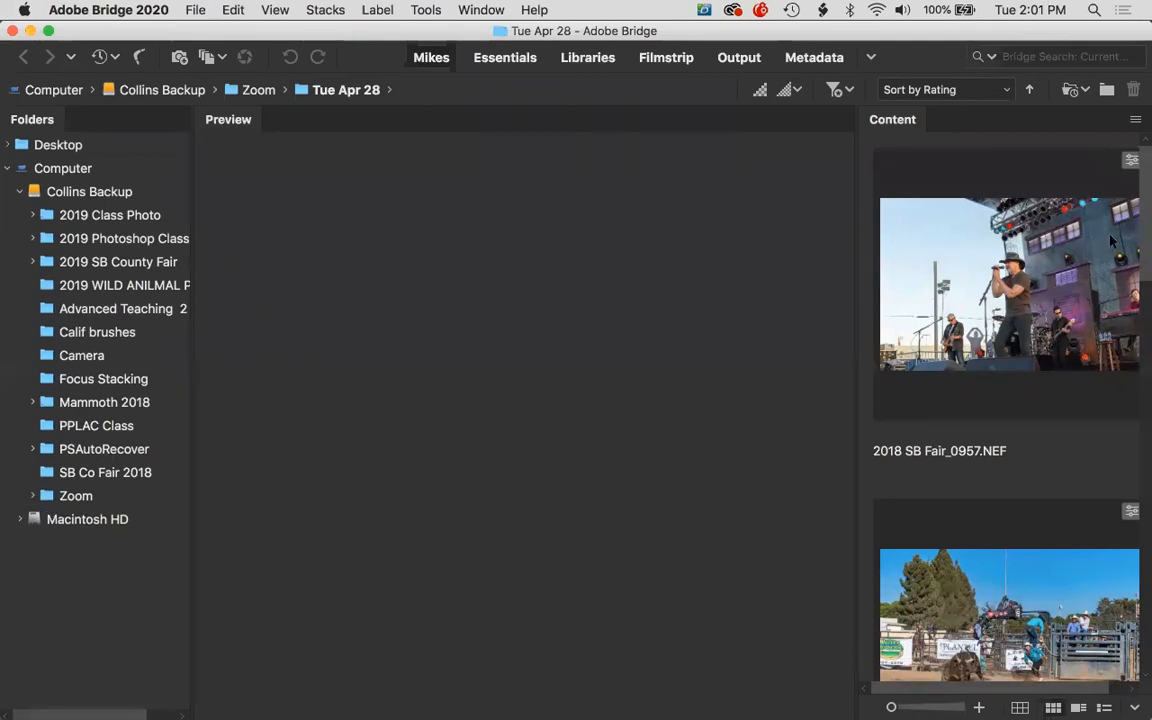
{"action": "scroll", "coordinate": [1125, 260], "scroll_direction": "down", "scroll_amount": 1}
{"action": "scroll", "coordinate": [1125, 260], "scroll_direction": "down", "scroll_amount": 10}
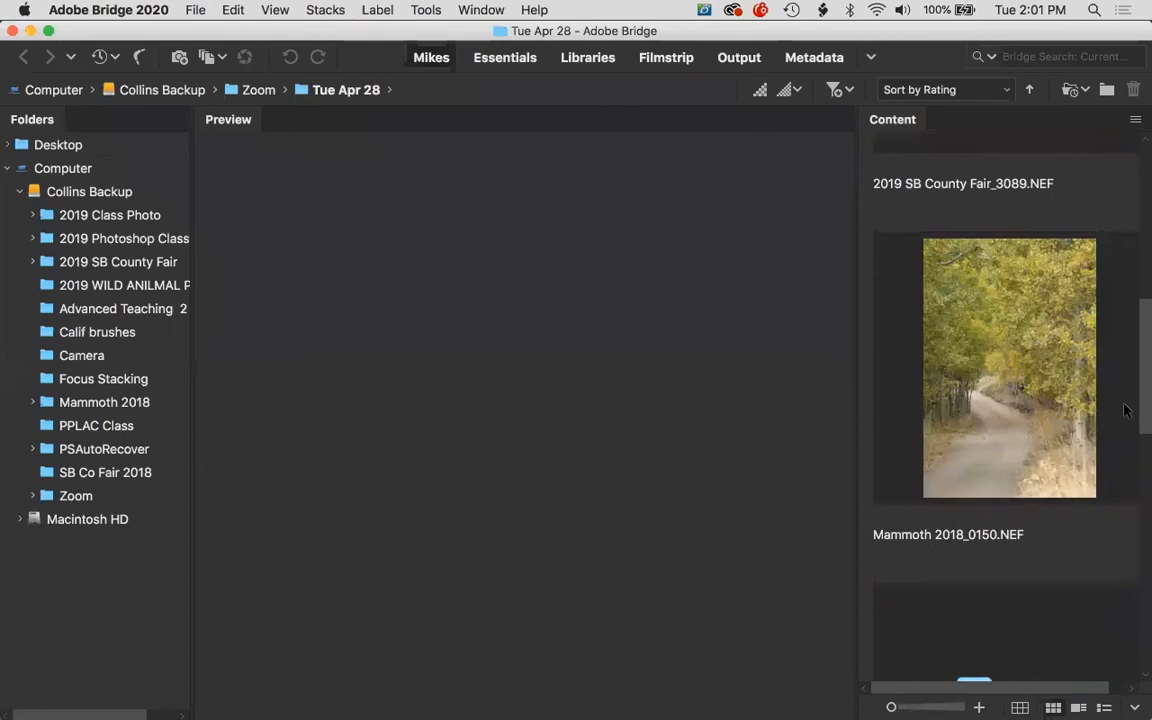
{"action": "scroll", "coordinate": [1125, 397], "scroll_direction": "up", "scroll_amount": 2}
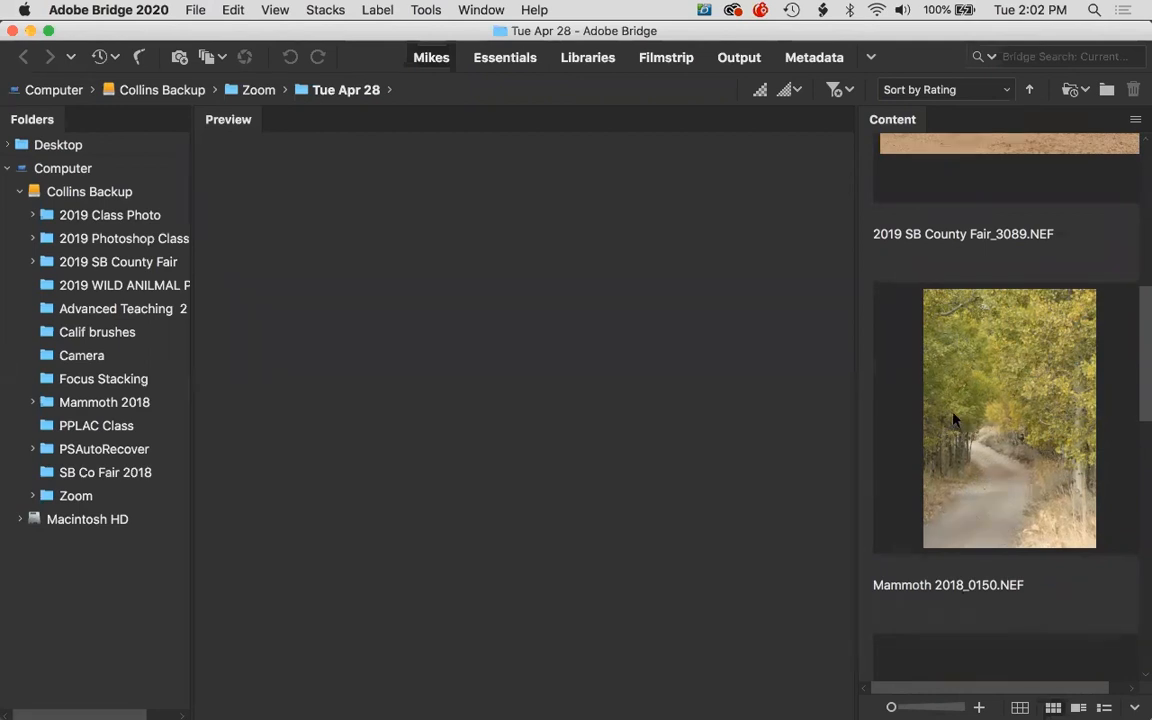
{"action": "double_click", "coordinate": [985, 401]}
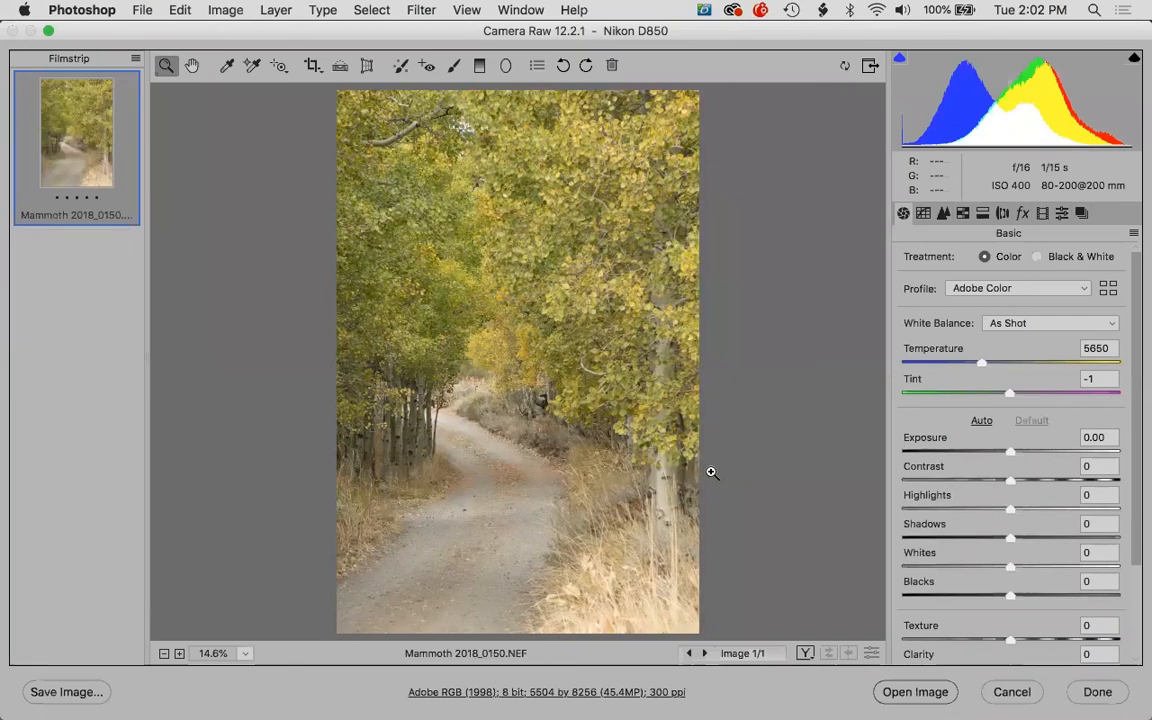
{"action": "key", "text": "f"}
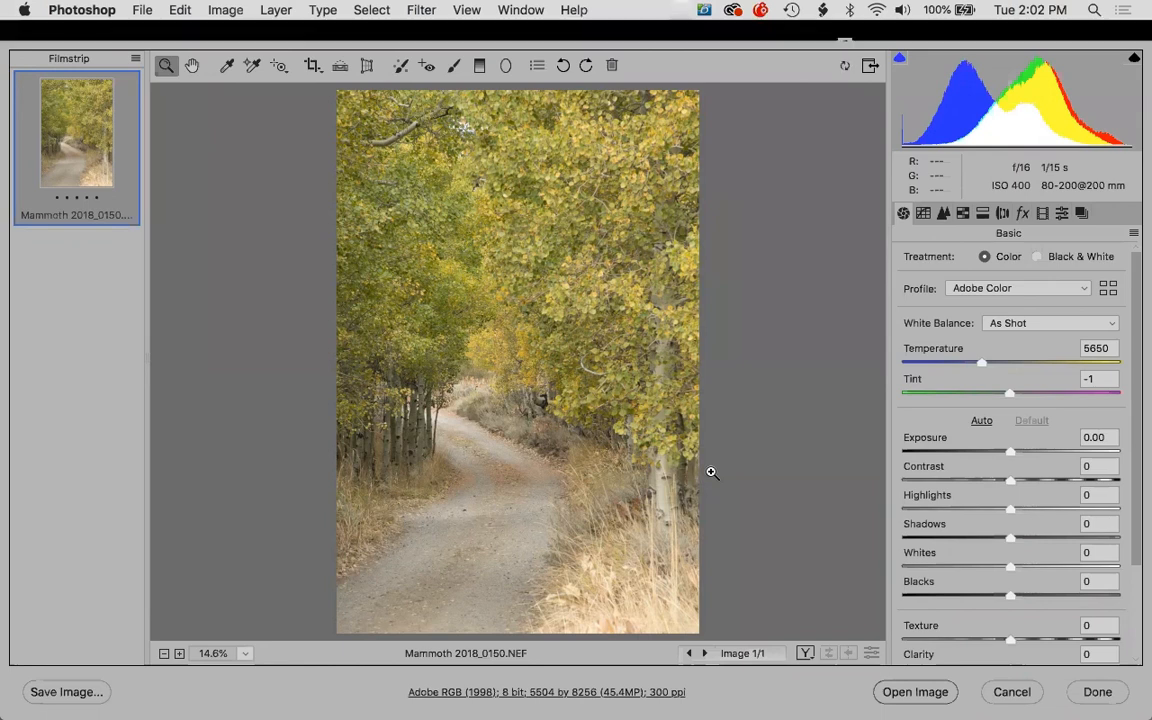